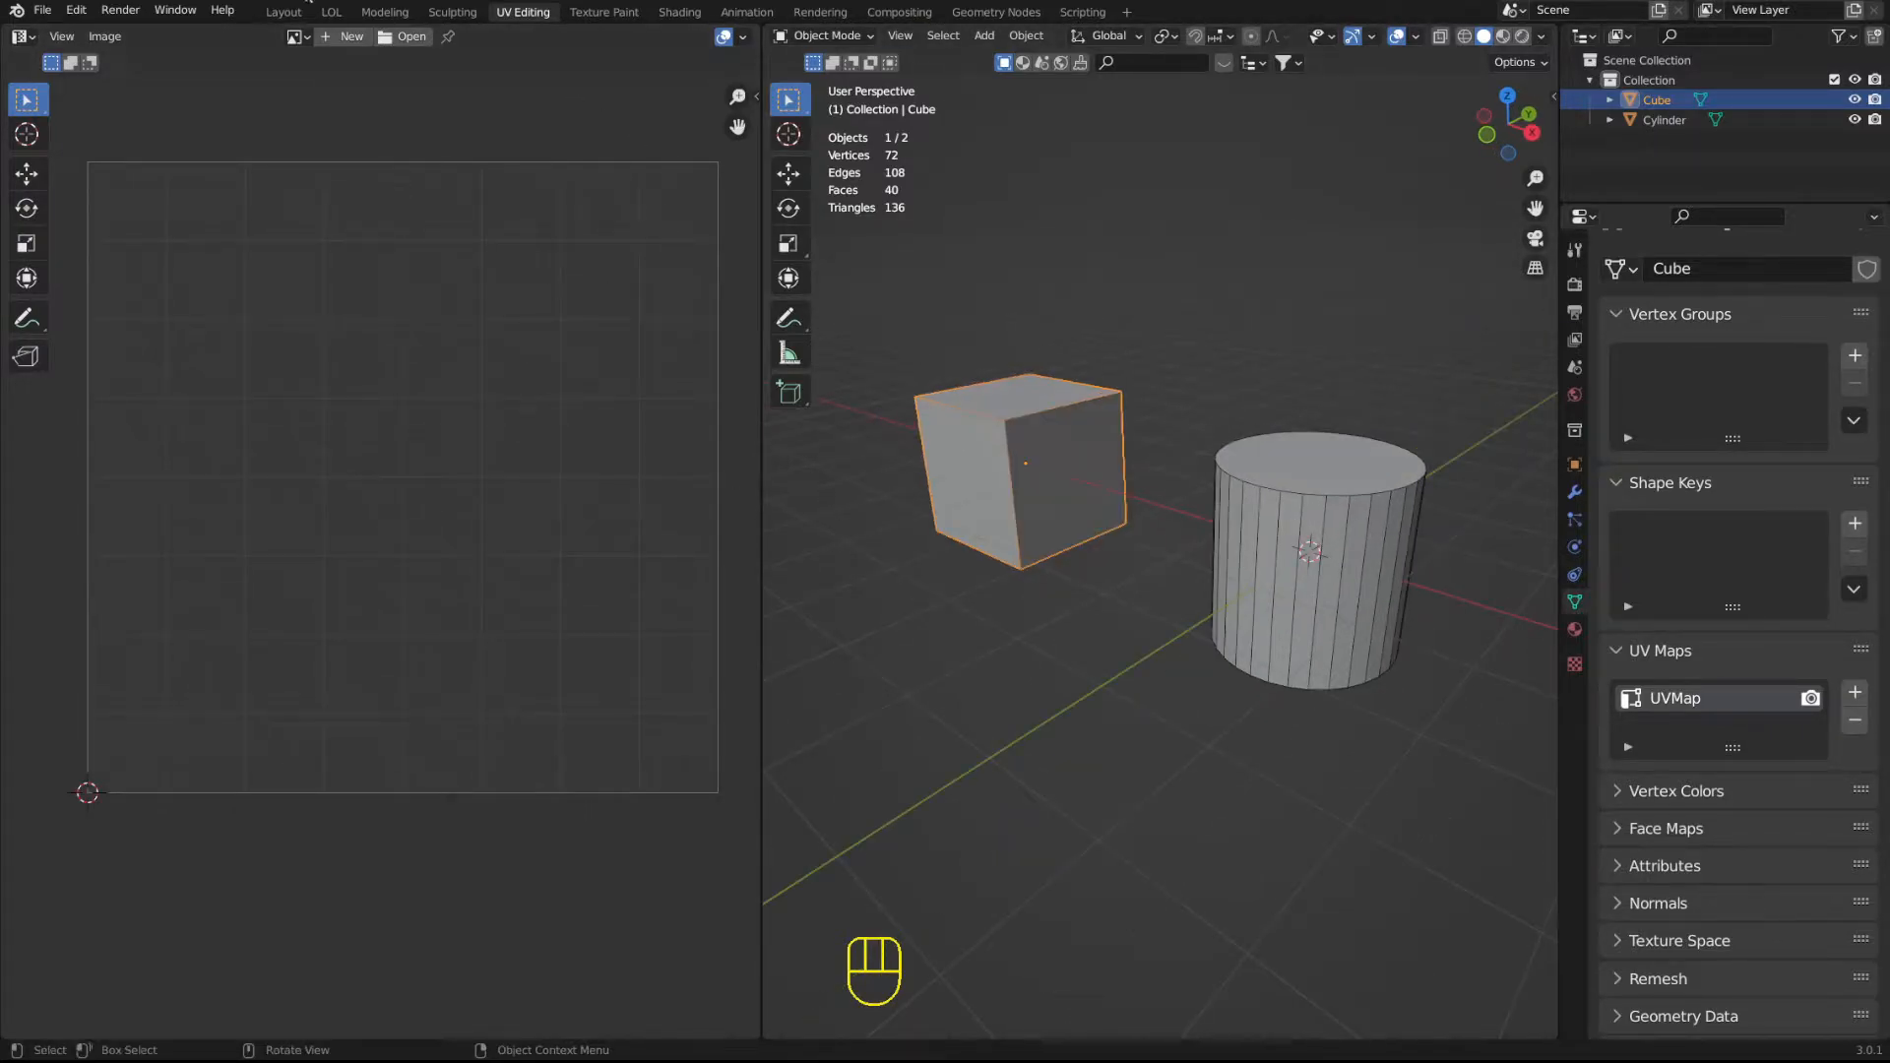
Switch to the Layout workspace to view the cube and cylinder.
left_click(283, 12)
middle_click_drag(752, 245, 918, 467)
scroll(654, 476, "up", 1)
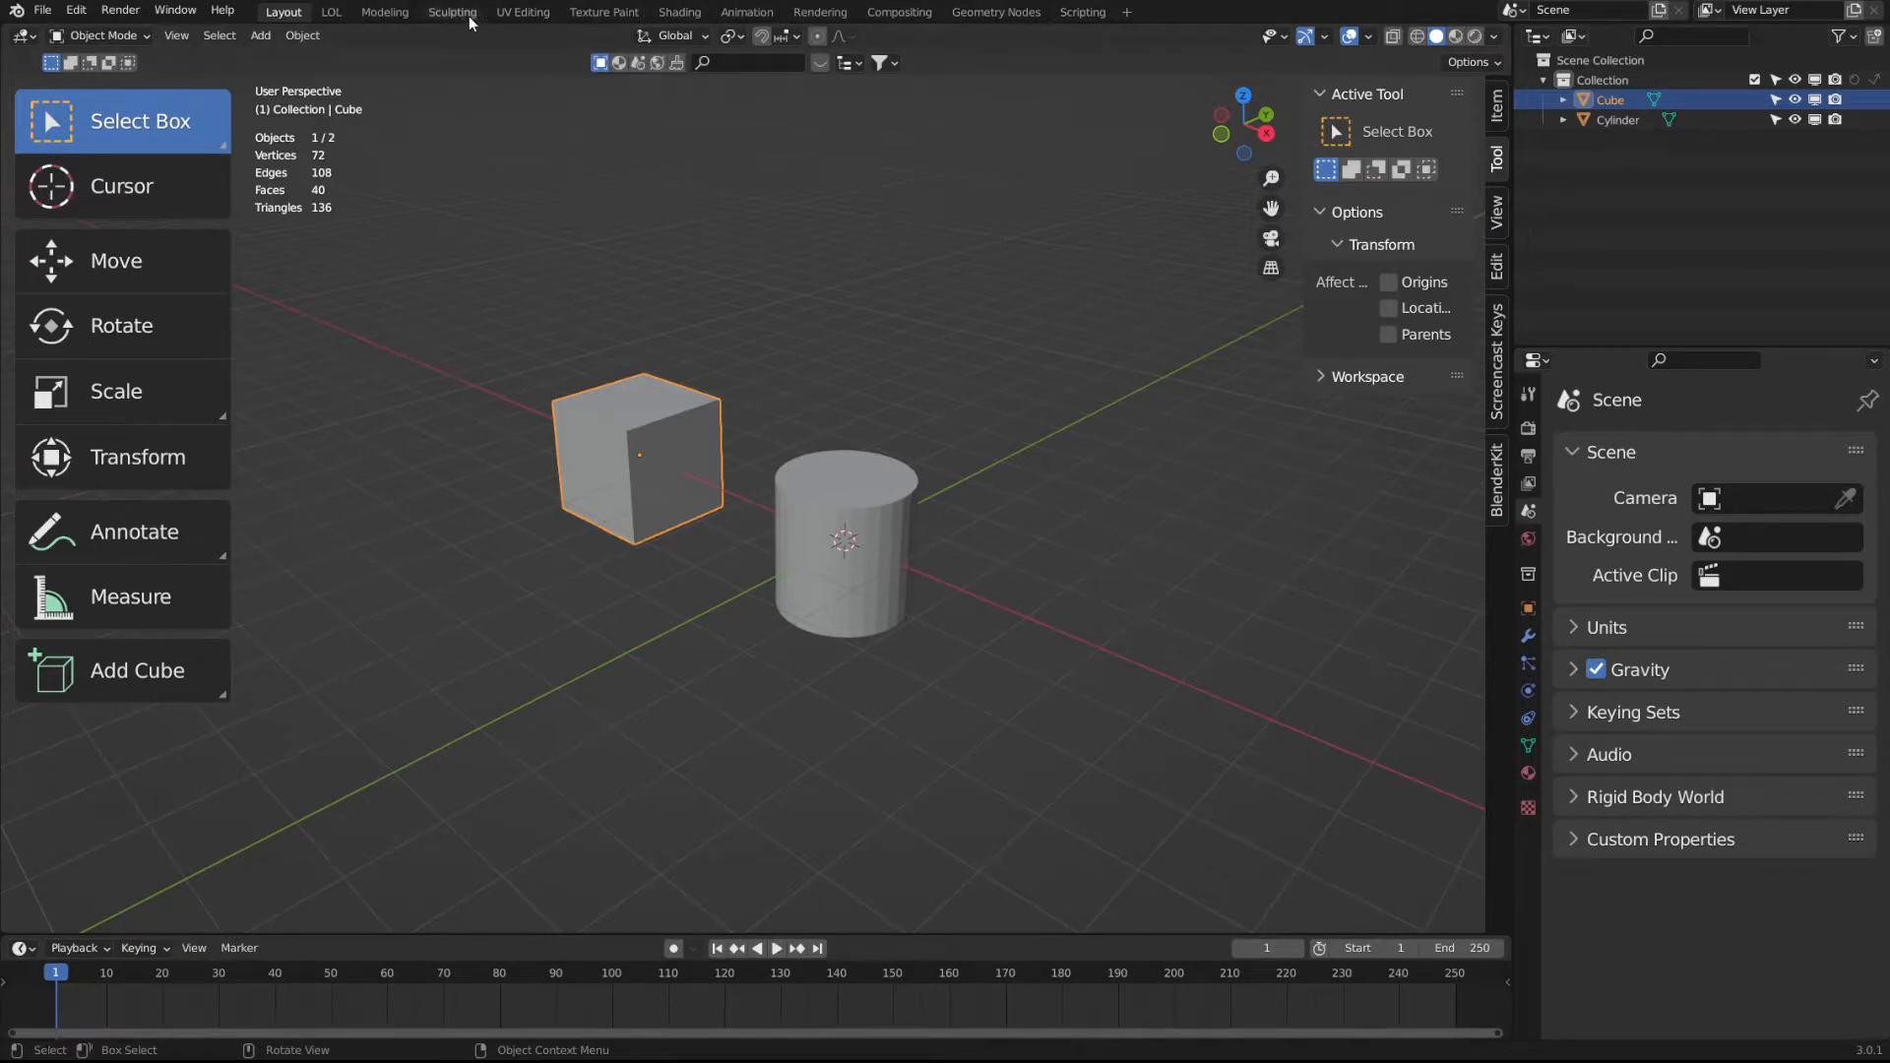
Return to the UV Editing workspace to show the cube's UV layout and slightly widen the UV editor area.
left_click(536, 14)
scroll(565, 409, "up", 1)
scroll(563, 411, "down", 1)
middle_click_drag(408, 463, 432, 455, "ctrl")
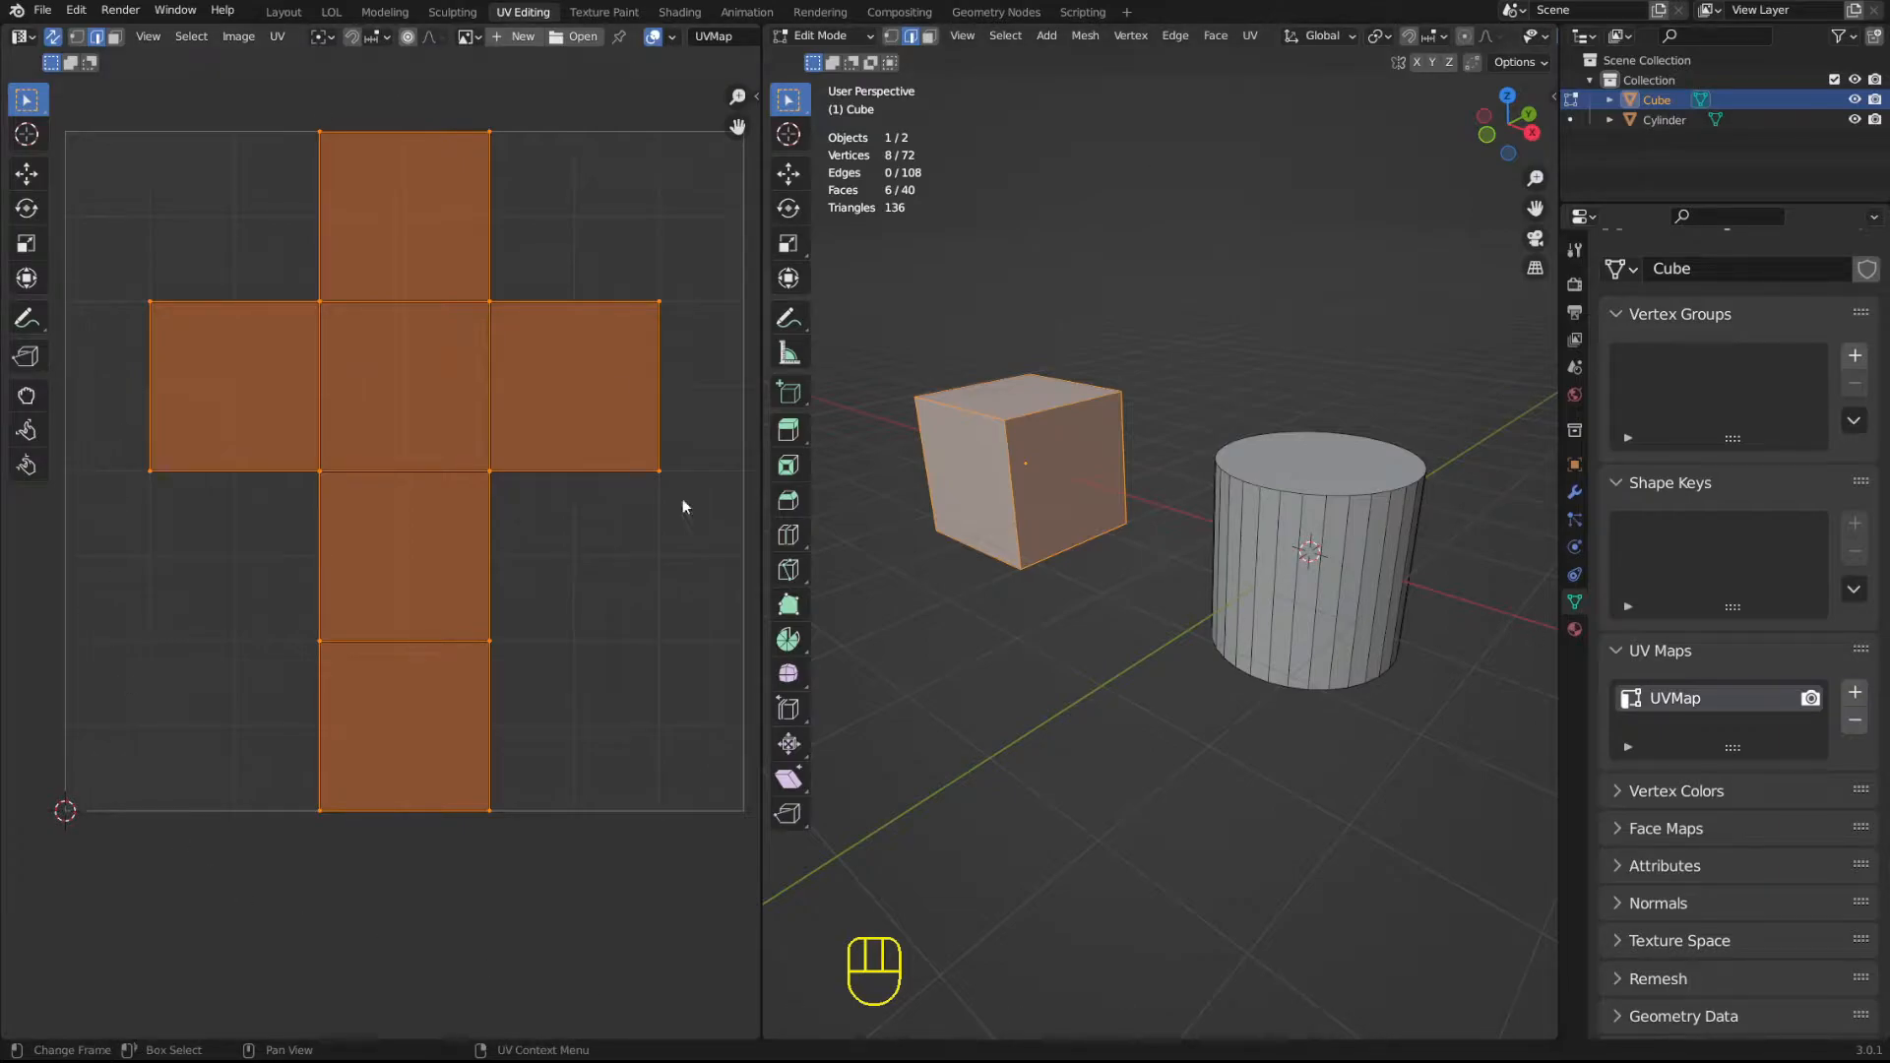
left_click_drag(760, 261, 765, 219)
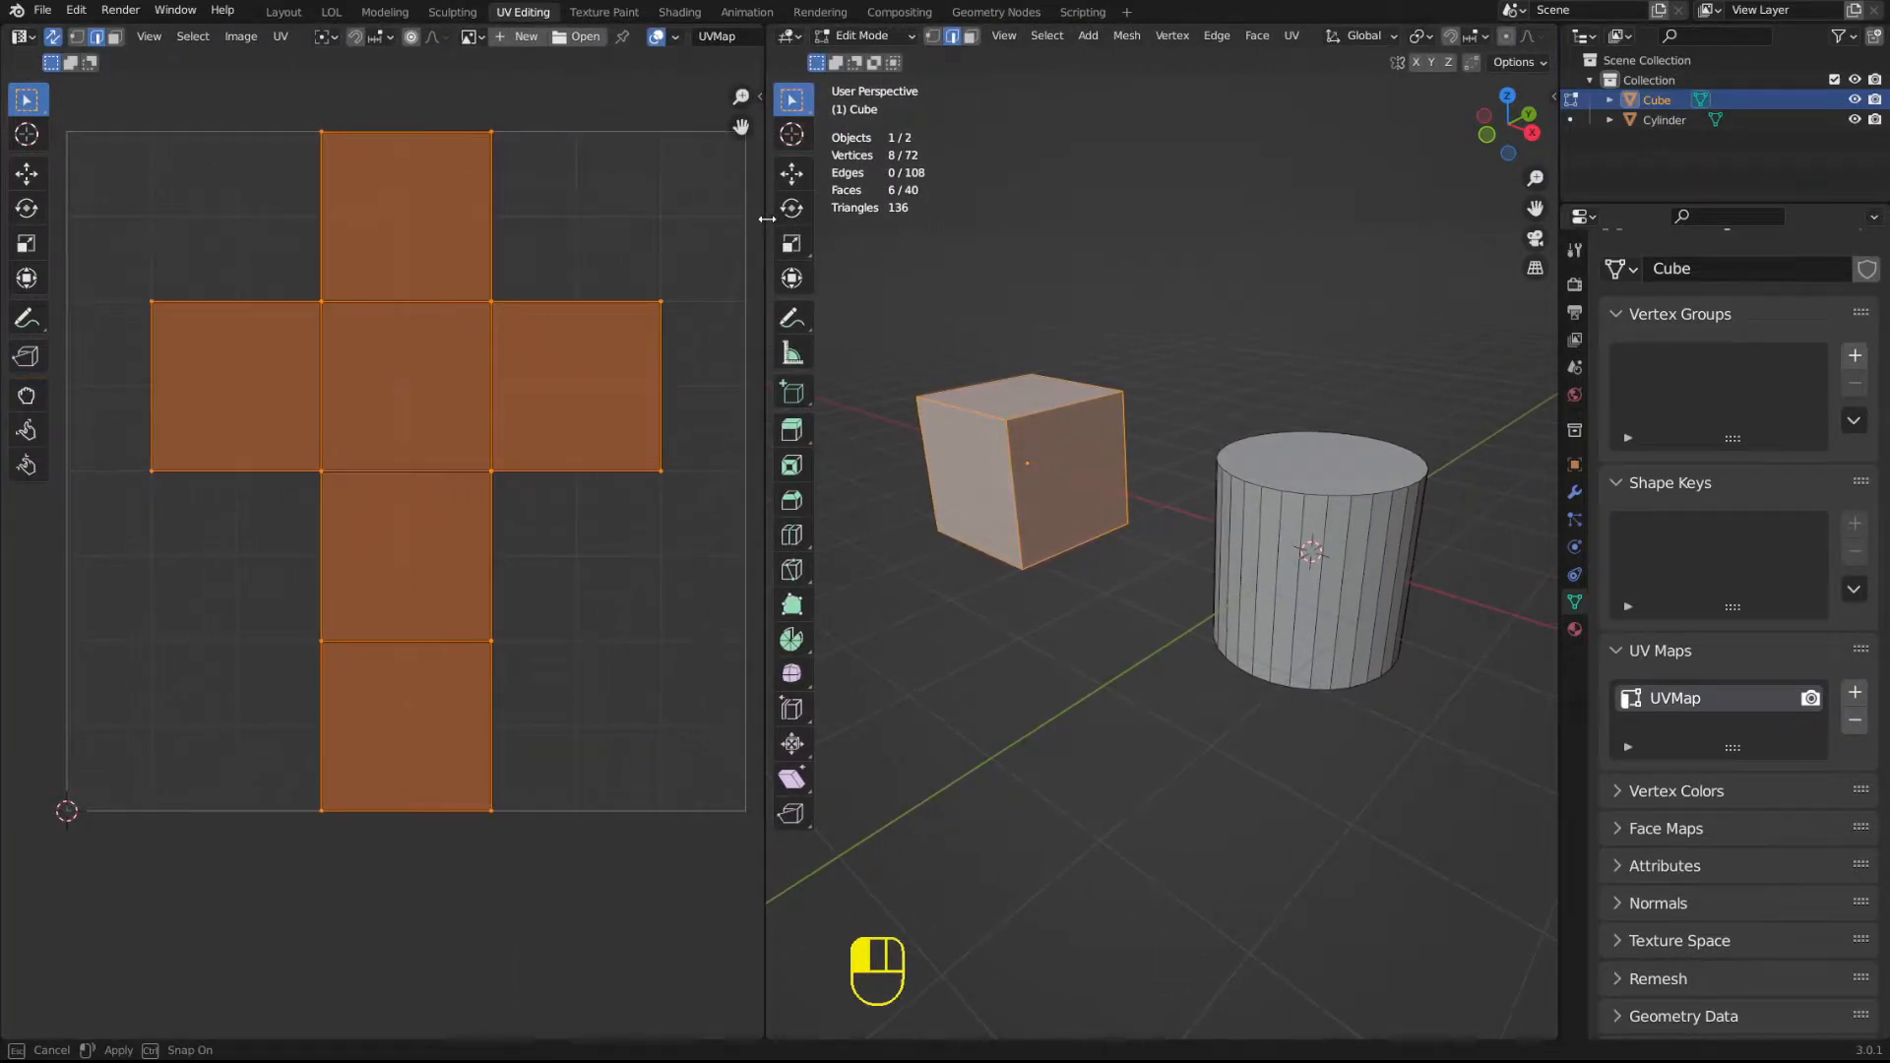
Leave the cube's Edit Mode and select the cylinder in Object Mode.
left_click(1317, 367)
key("Tab")
middle_click_drag(1248, 448, 1120, 454, "shift")
scroll(1120, 459, "up", 2)
left_click(1084, 522)
scroll(1084, 522, "down", 2)
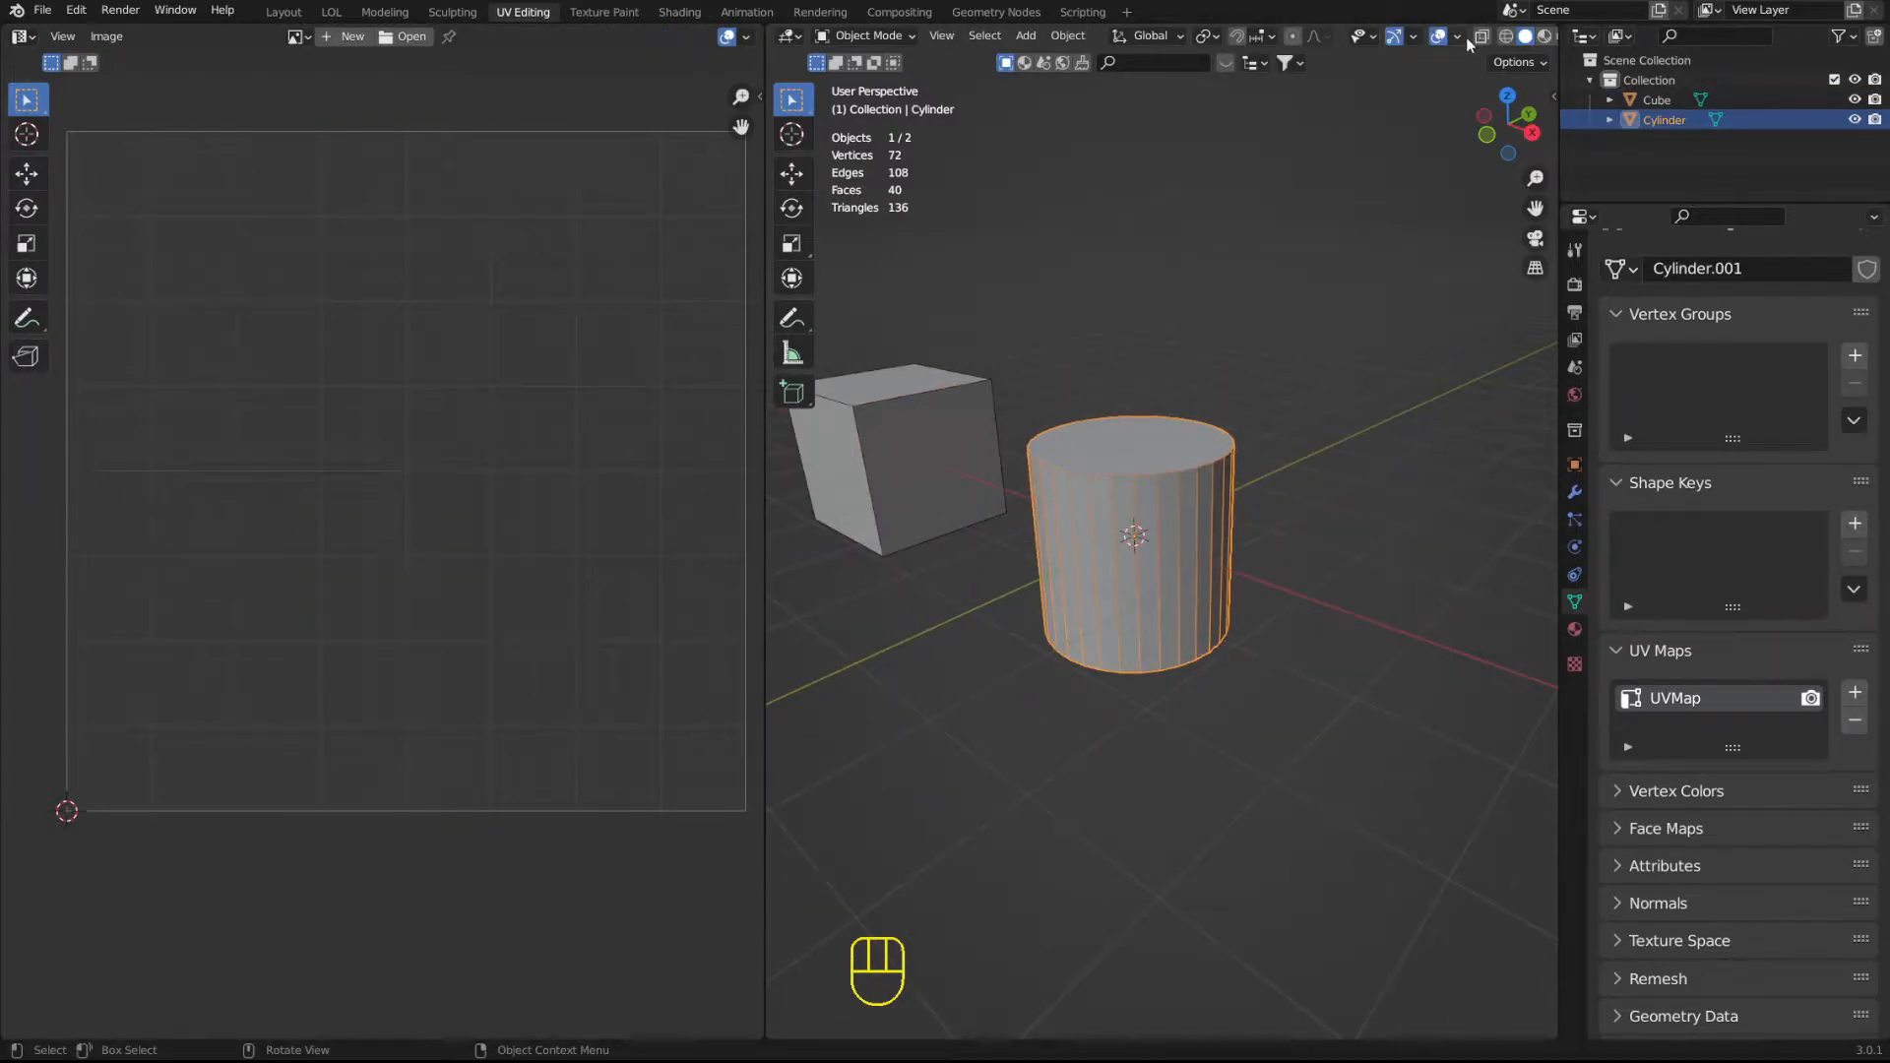
scroll(1329, 44, "down", 2)
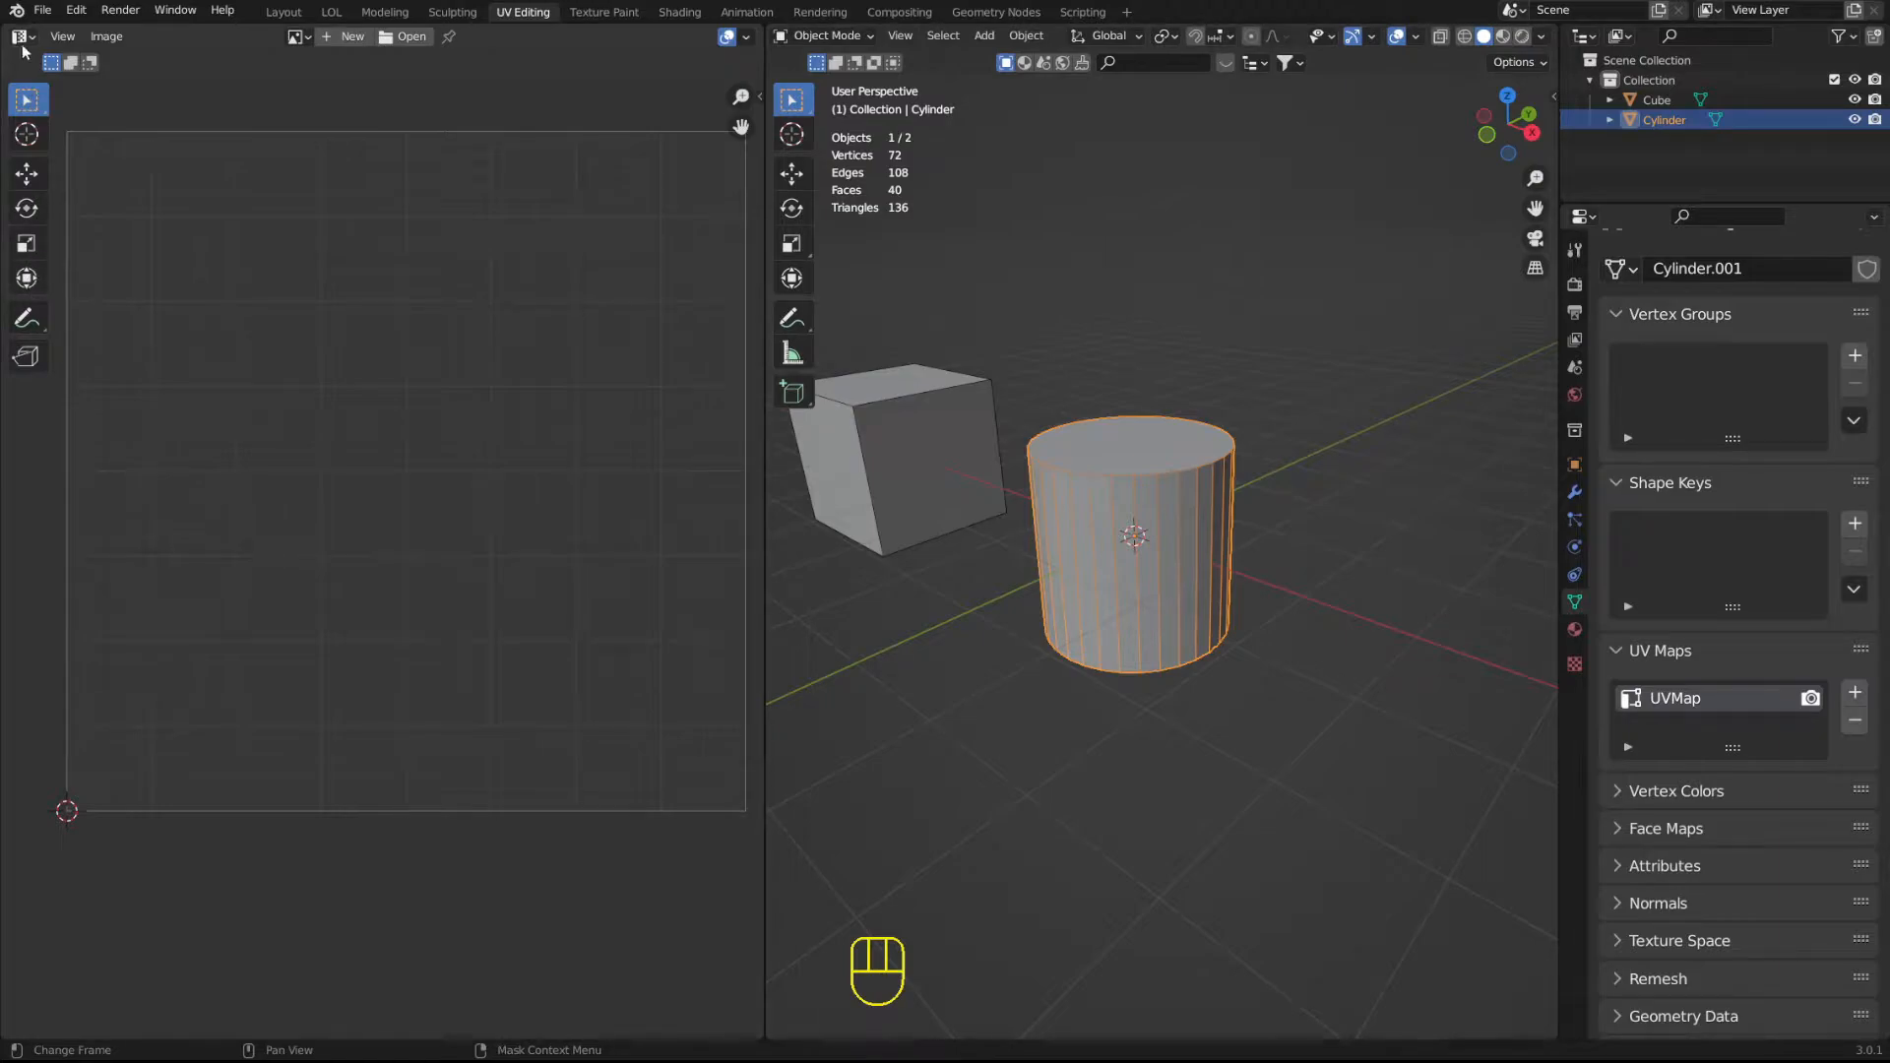
Set the editor type of the area beside the 3D viewport to UV Editor.
left_click(23, 39)
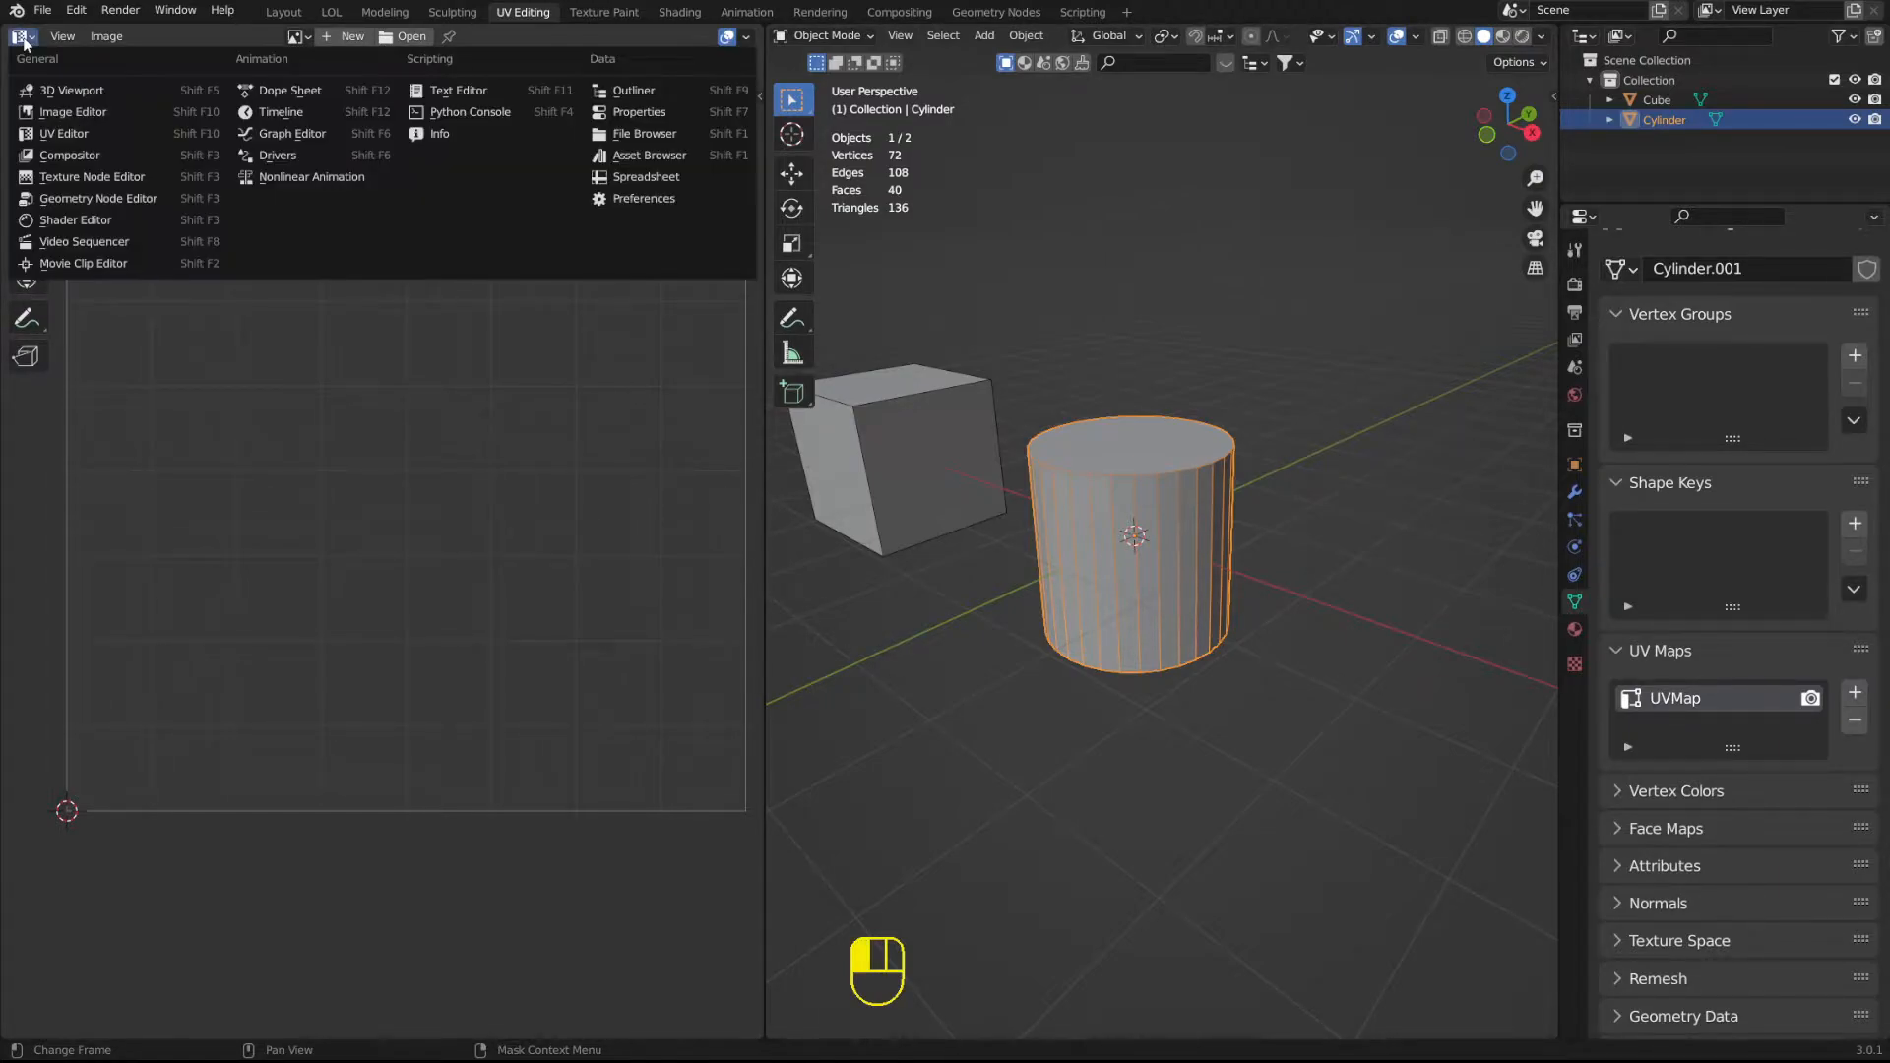
left_click(98, 134)
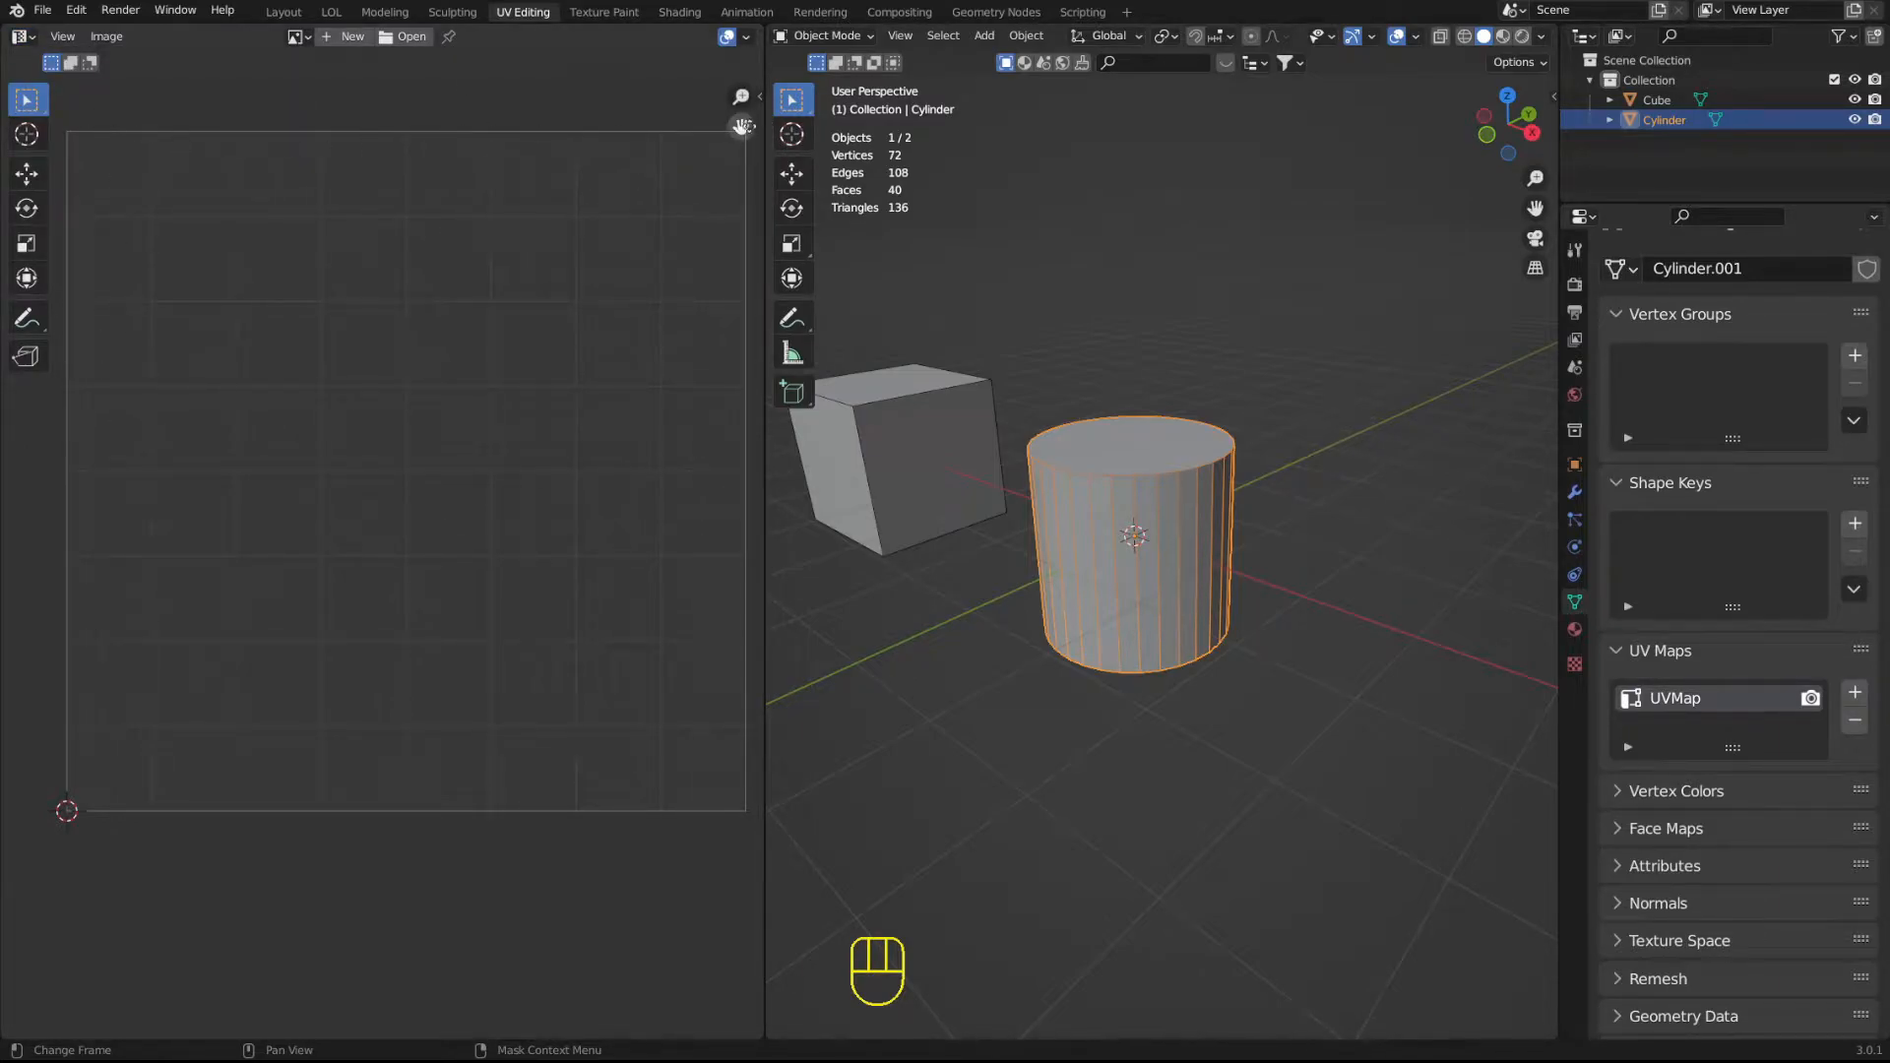
middle_click_drag(370, 202, 311, 204)
middle_click_drag(242, 393, 257, 358)
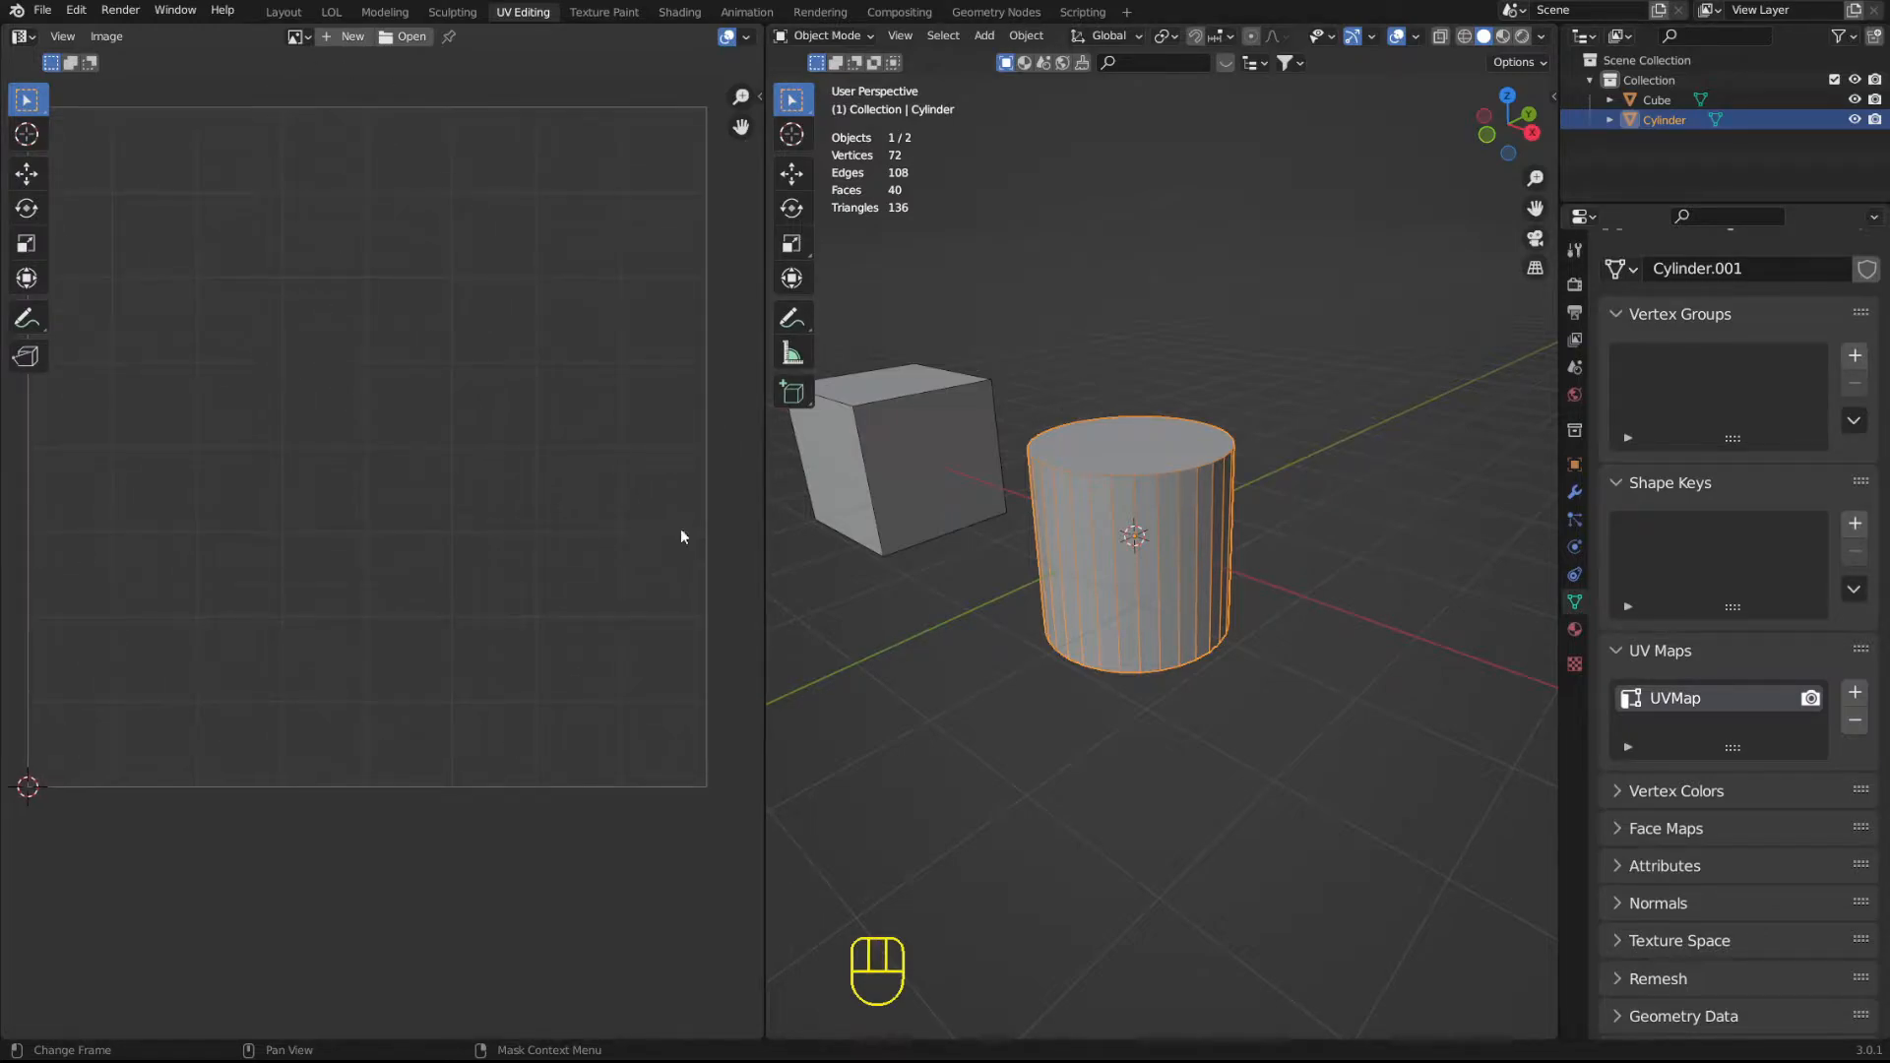
Inspect the selected cylinder from several angles and the UV editor grid in Object Mode.
middle_click_drag(1008, 337, 1020, 329)
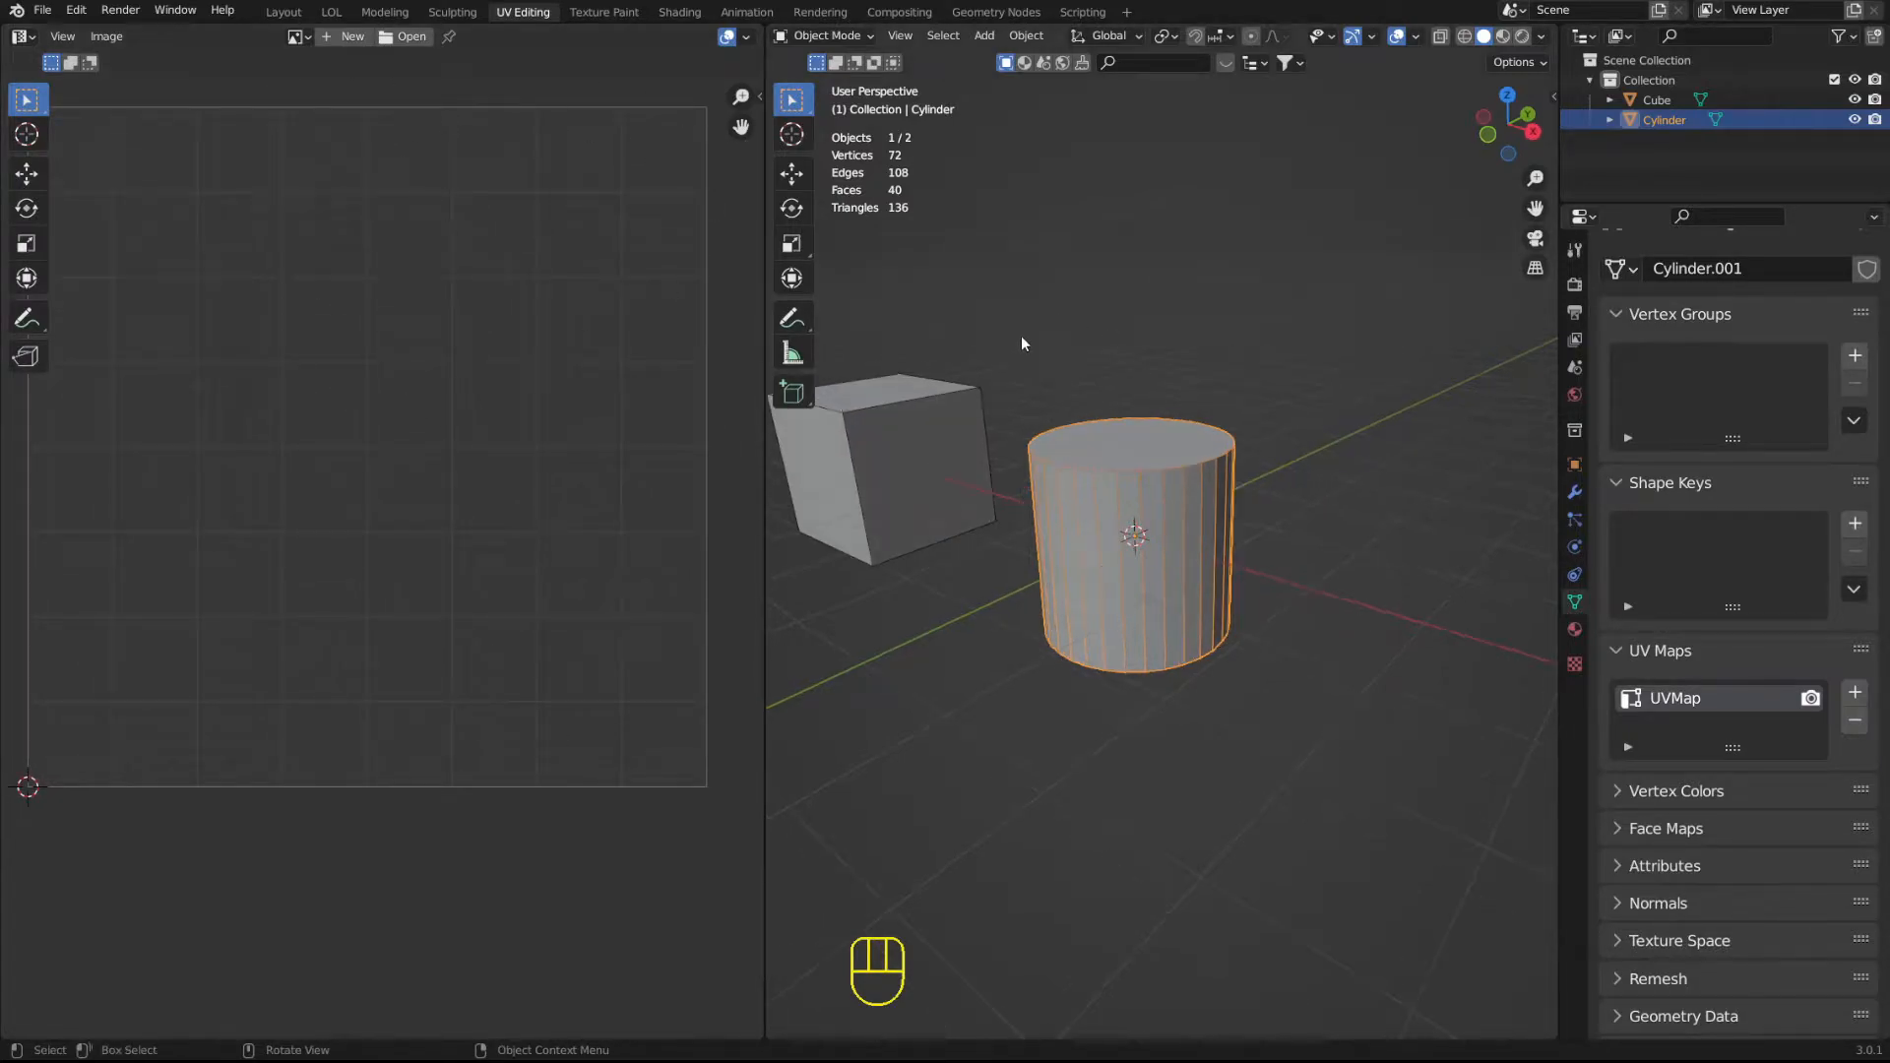
middle_click_drag(1001, 399, 1072, 392, "shift")
scroll(1057, 378, "up", 1)
scroll(1137, 400, "up", 1)
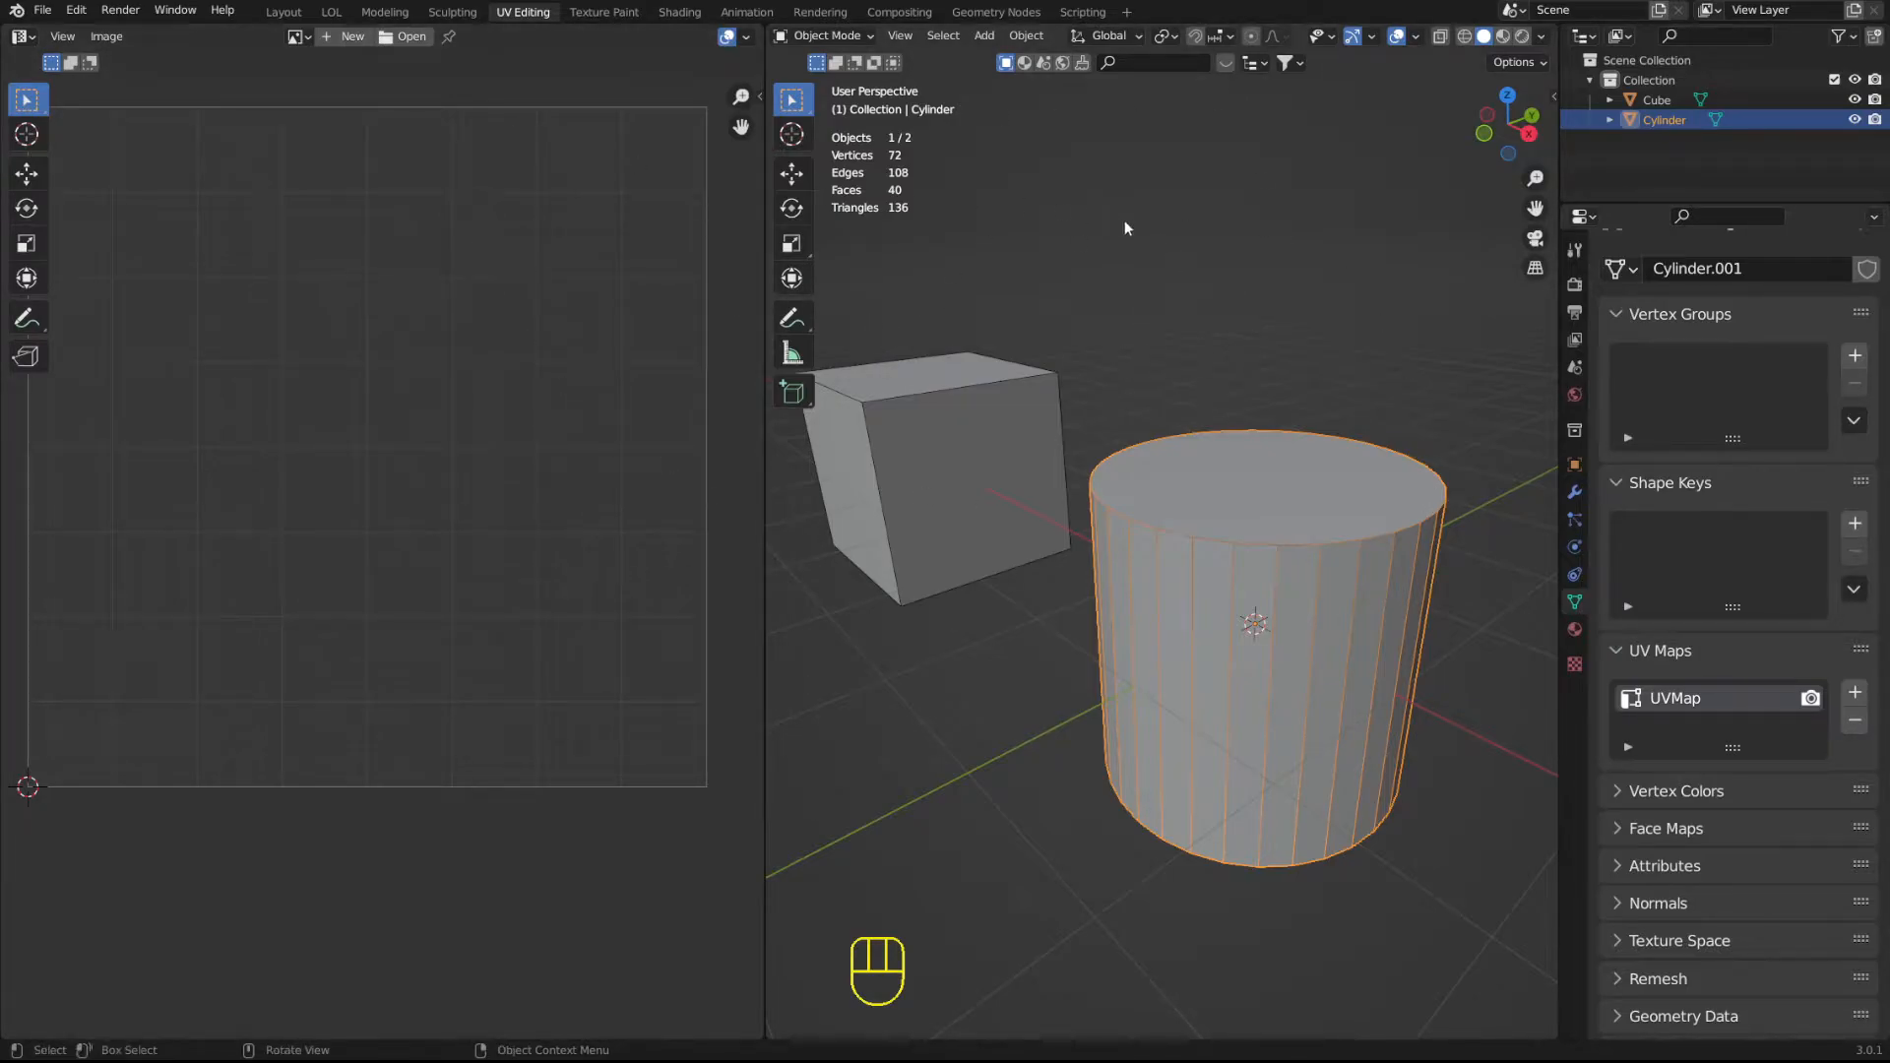
middle_click_drag(406, 352, 444, 397)
scroll(435, 404, "down", 1)
scroll(435, 404, "up", 1)
left_click(1228, 258)
left_click(1201, 539)
left_click(23, 38)
left_click(1086, 557)
left_click(1186, 614)
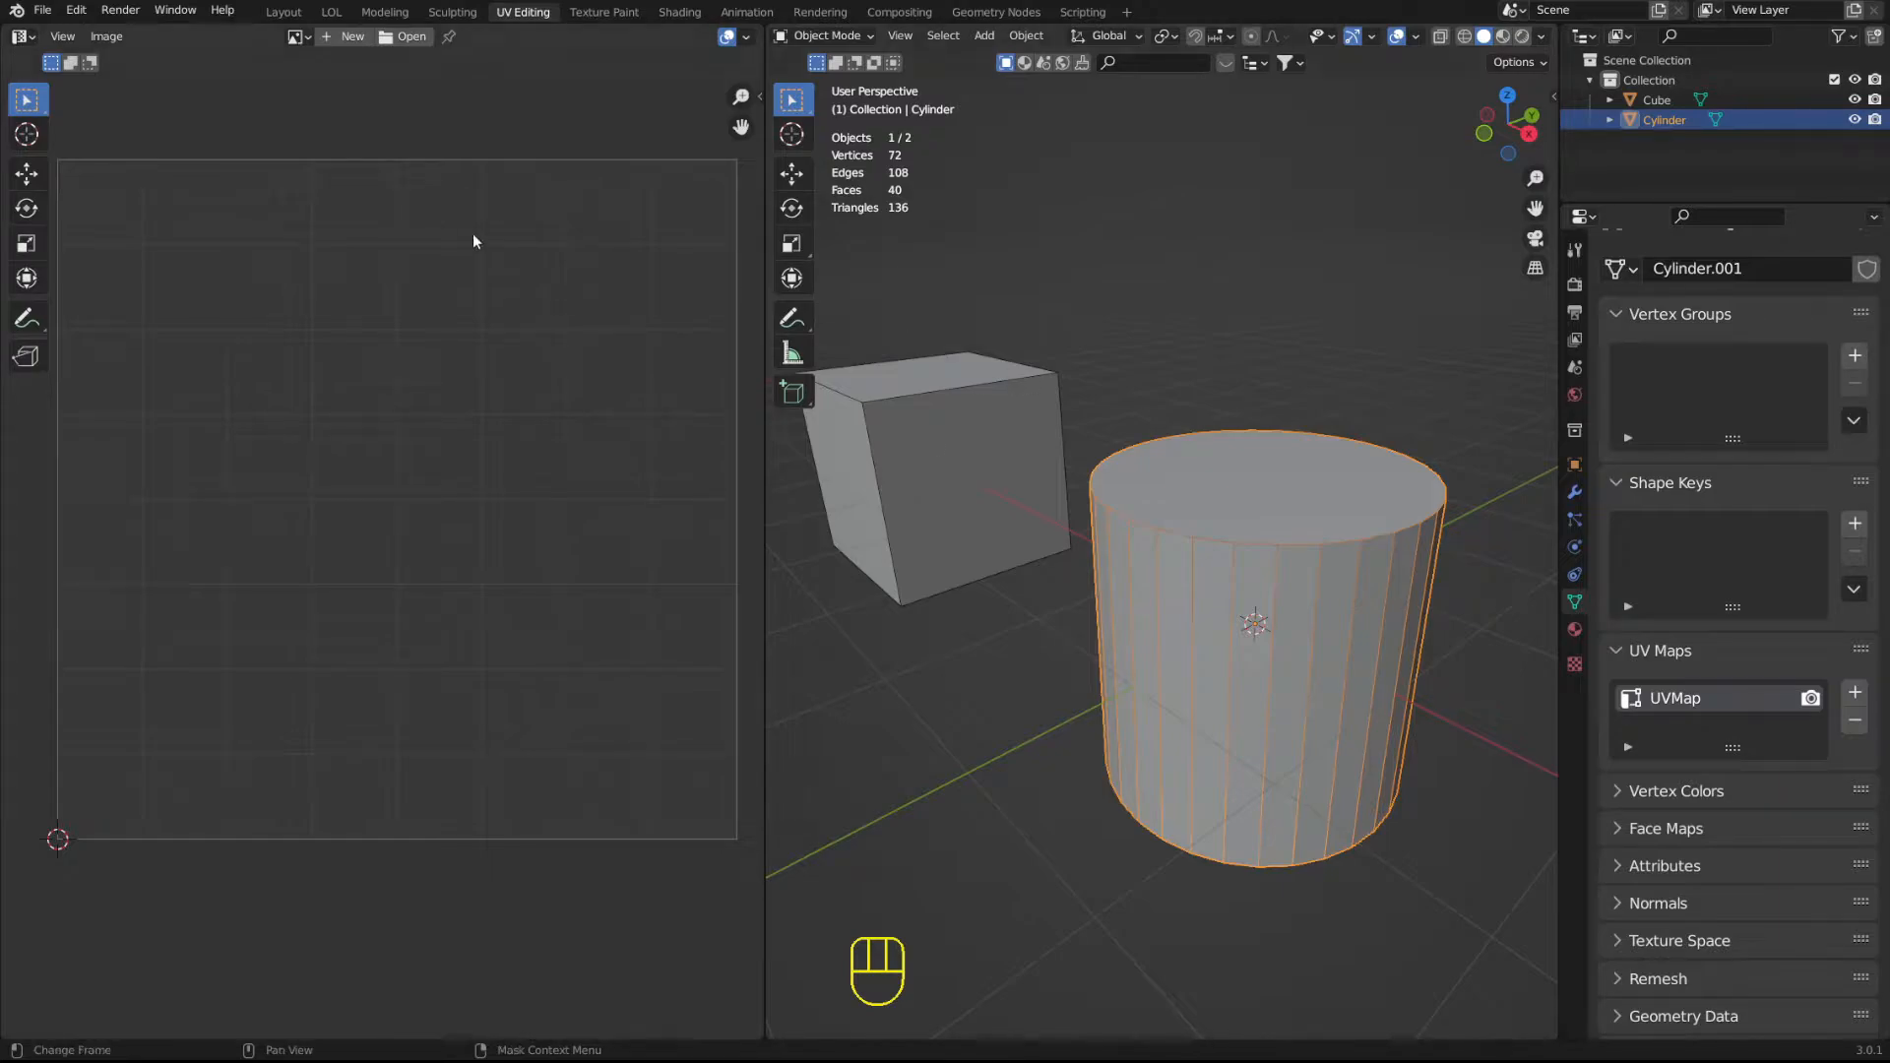
middle_click_drag(1248, 544, 1189, 537)
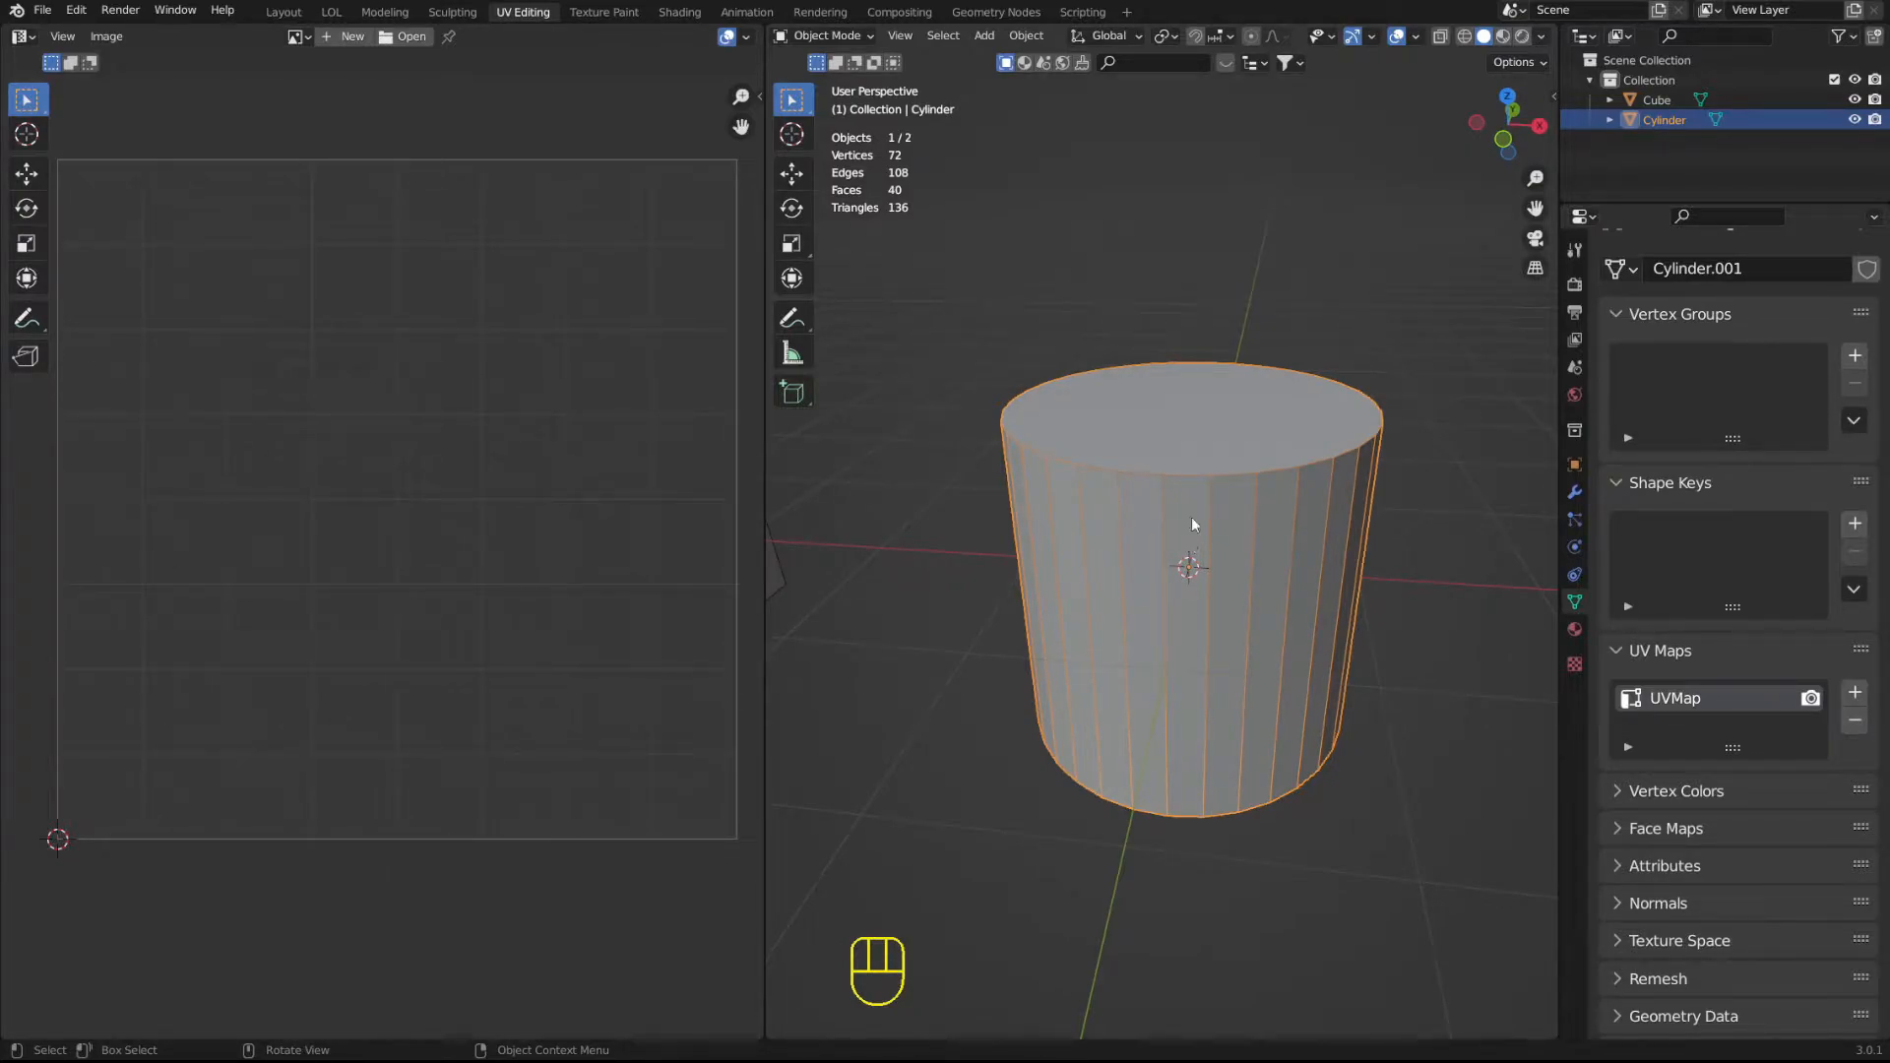
mouse_move(1201, 462)
middle_mouse_down()
mouse_move(1220, 457)
mouse_move(1136, 471)
mouse_move(1210, 461)
middle_mouse_up()
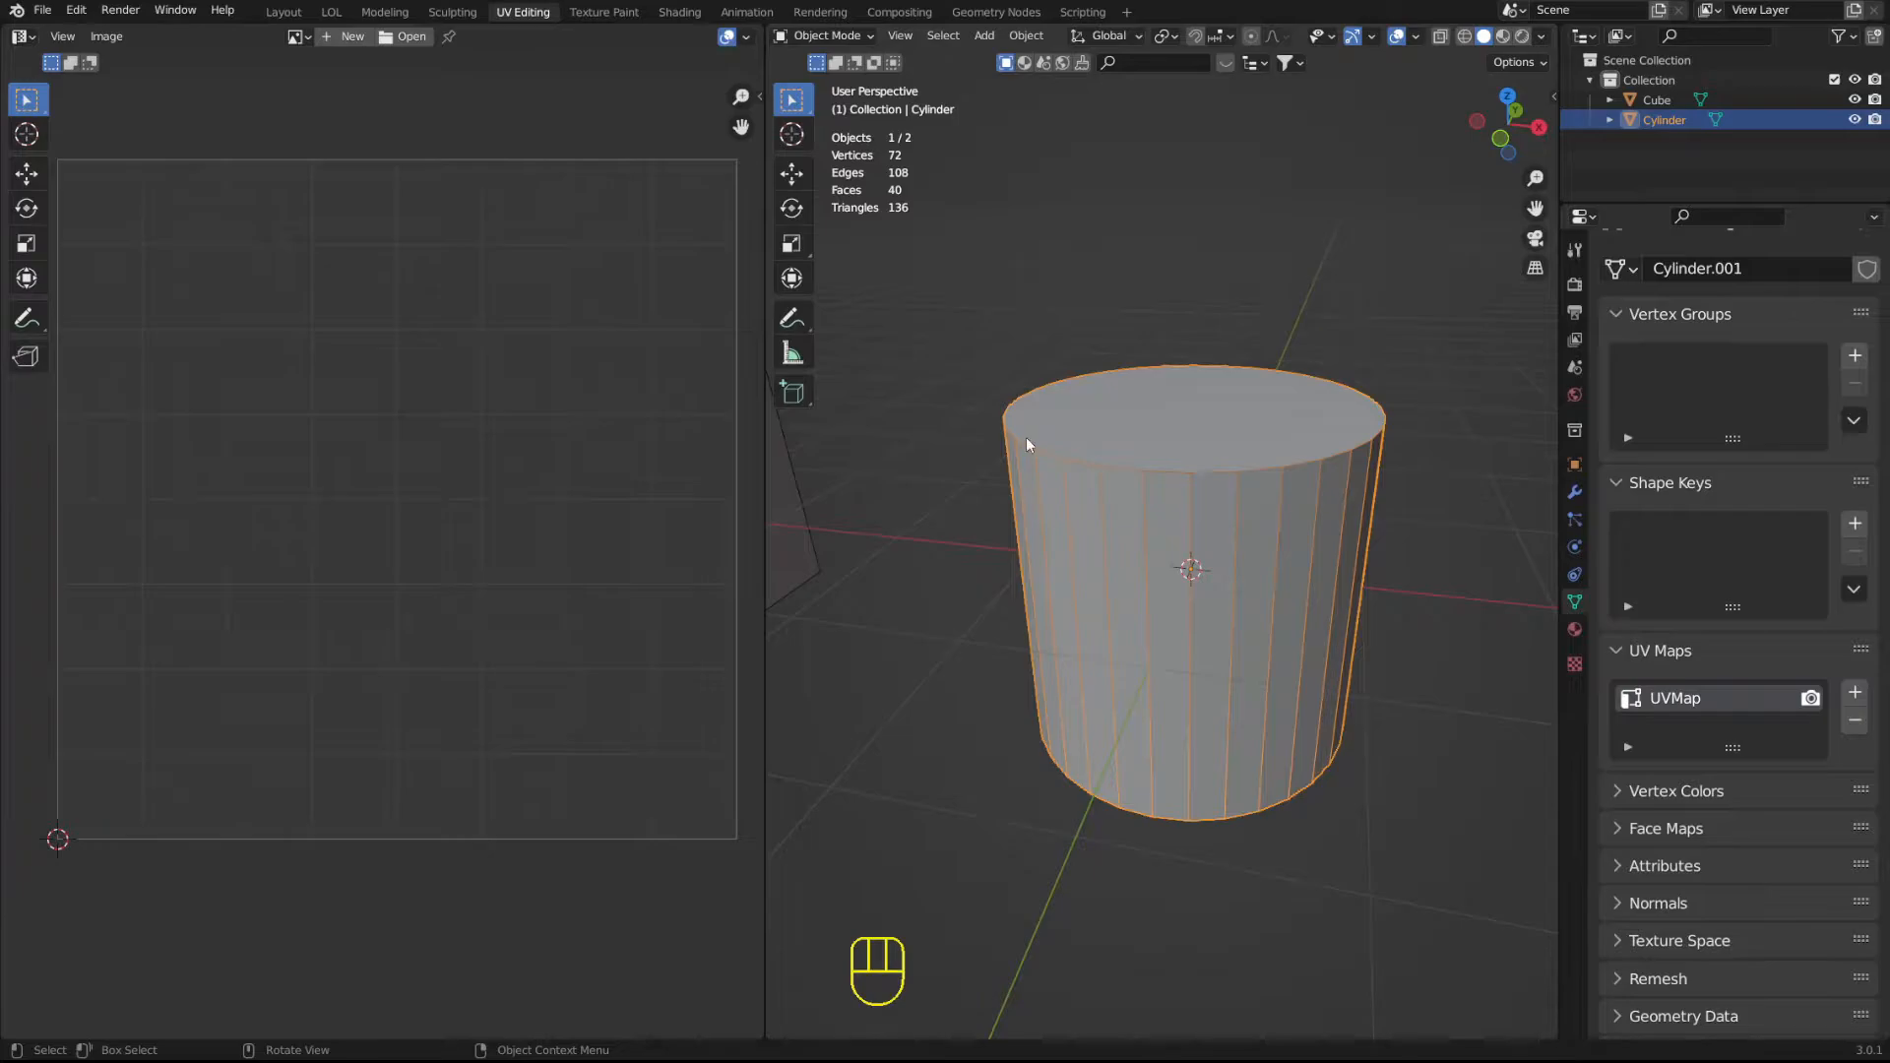
middle_click_drag(1309, 455, 1304, 465)
scroll(1303, 465, "up", 2)
left_click(1088, 206)
left_click(1049, 520)
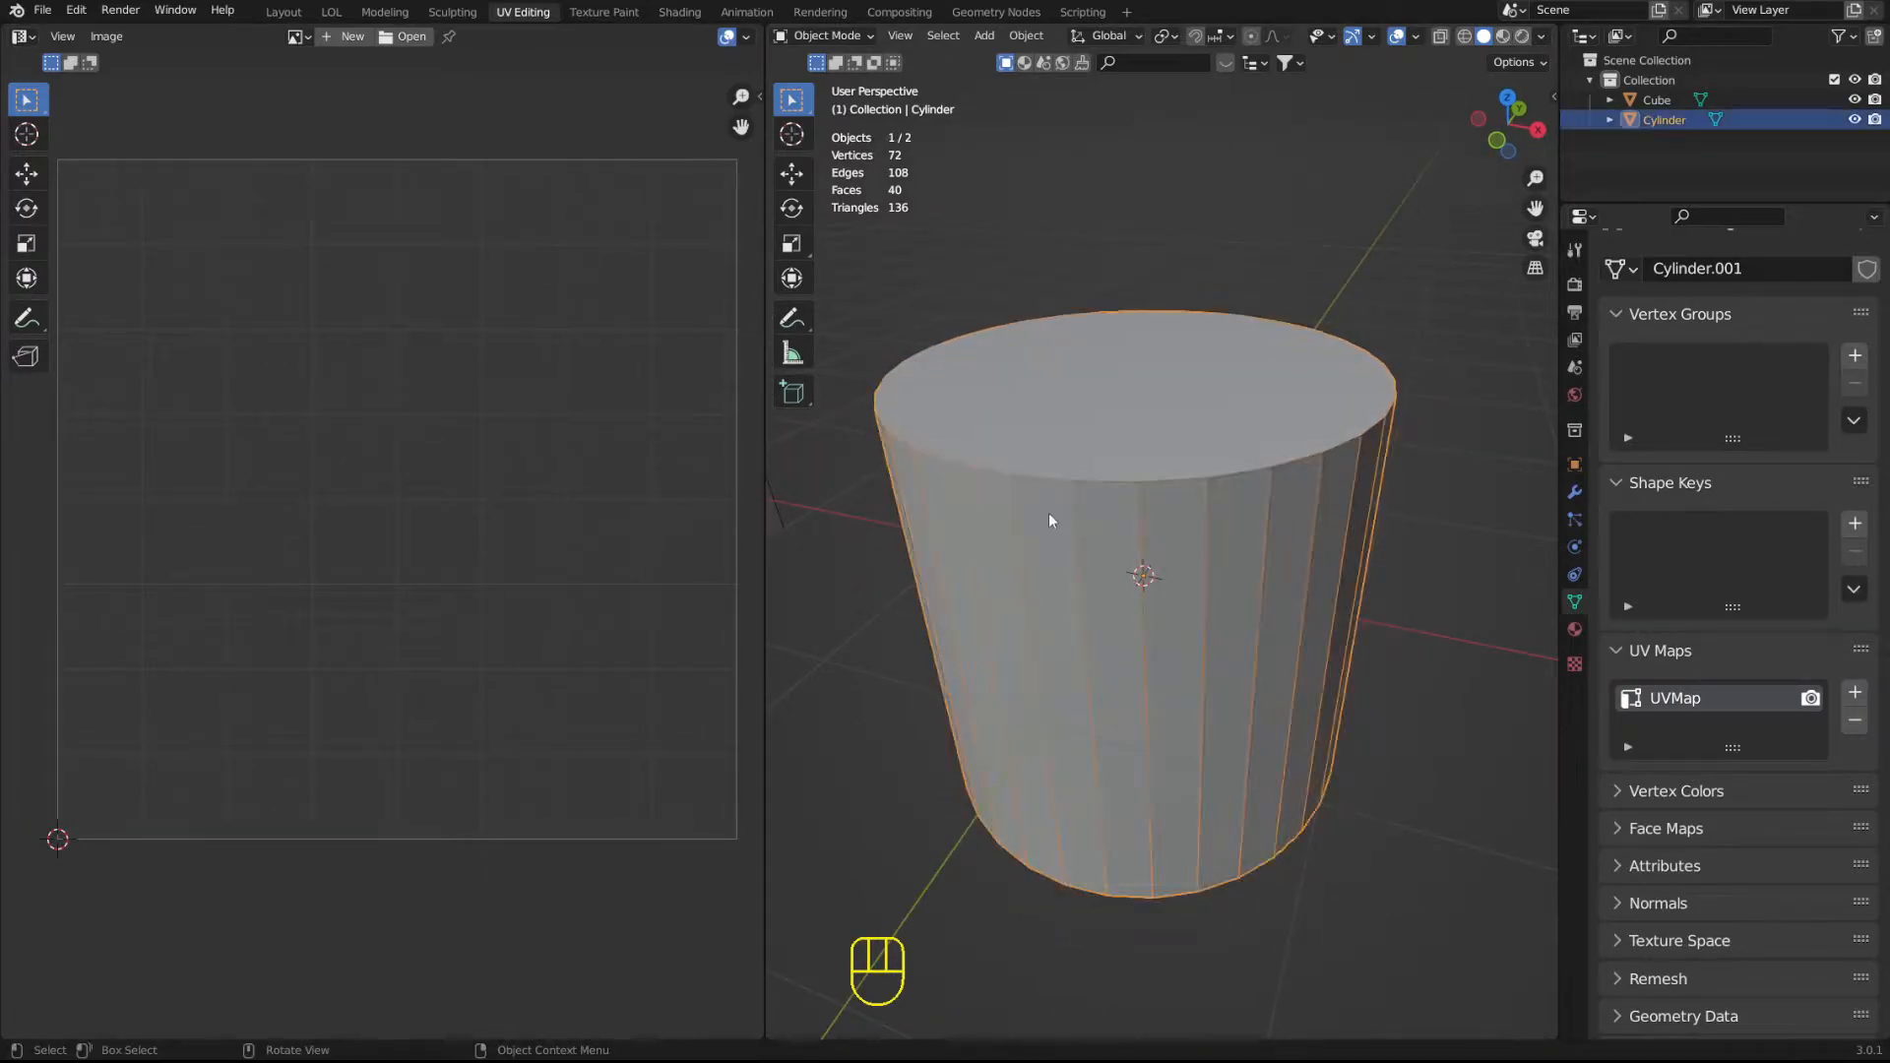
middle_click_drag(1073, 361, 1172, 463, "shift")
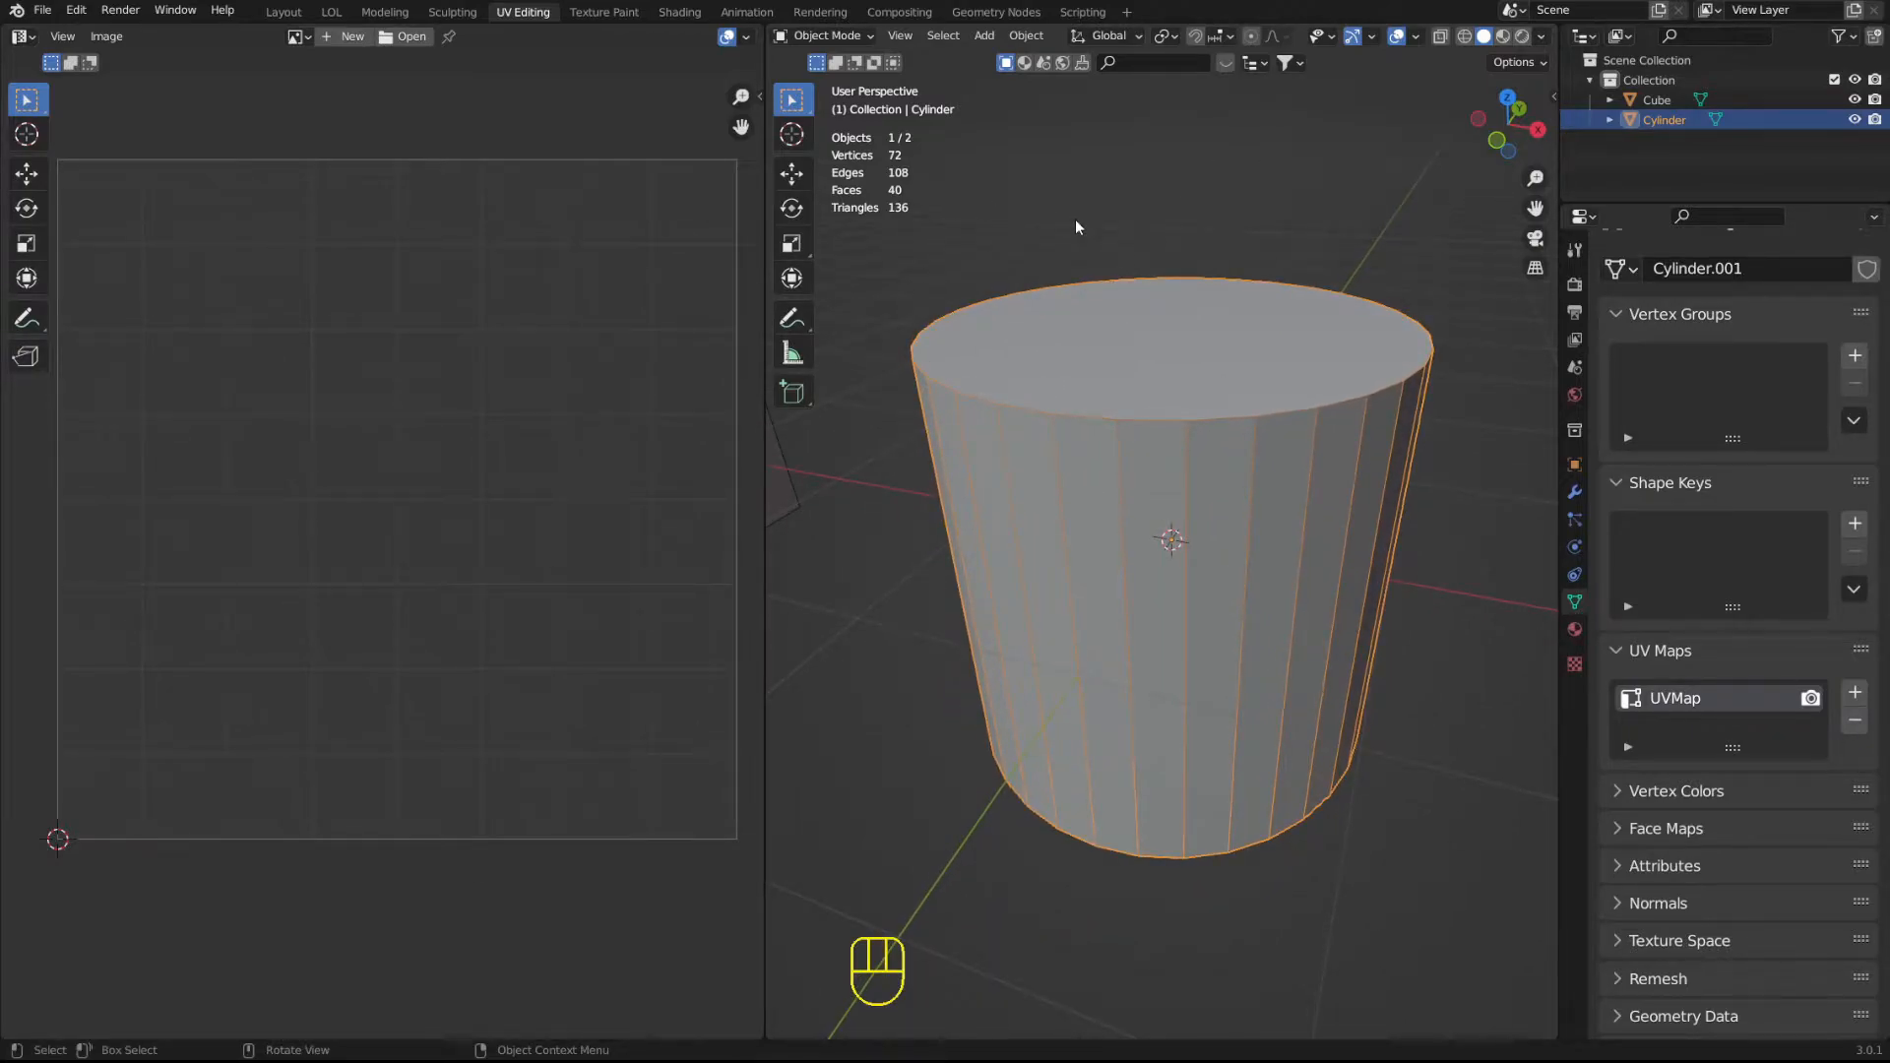
Enter Edit Mode on the cylinder, clear its selection, and cycle through vertex and edge selection to face select mode.
key("Tab")
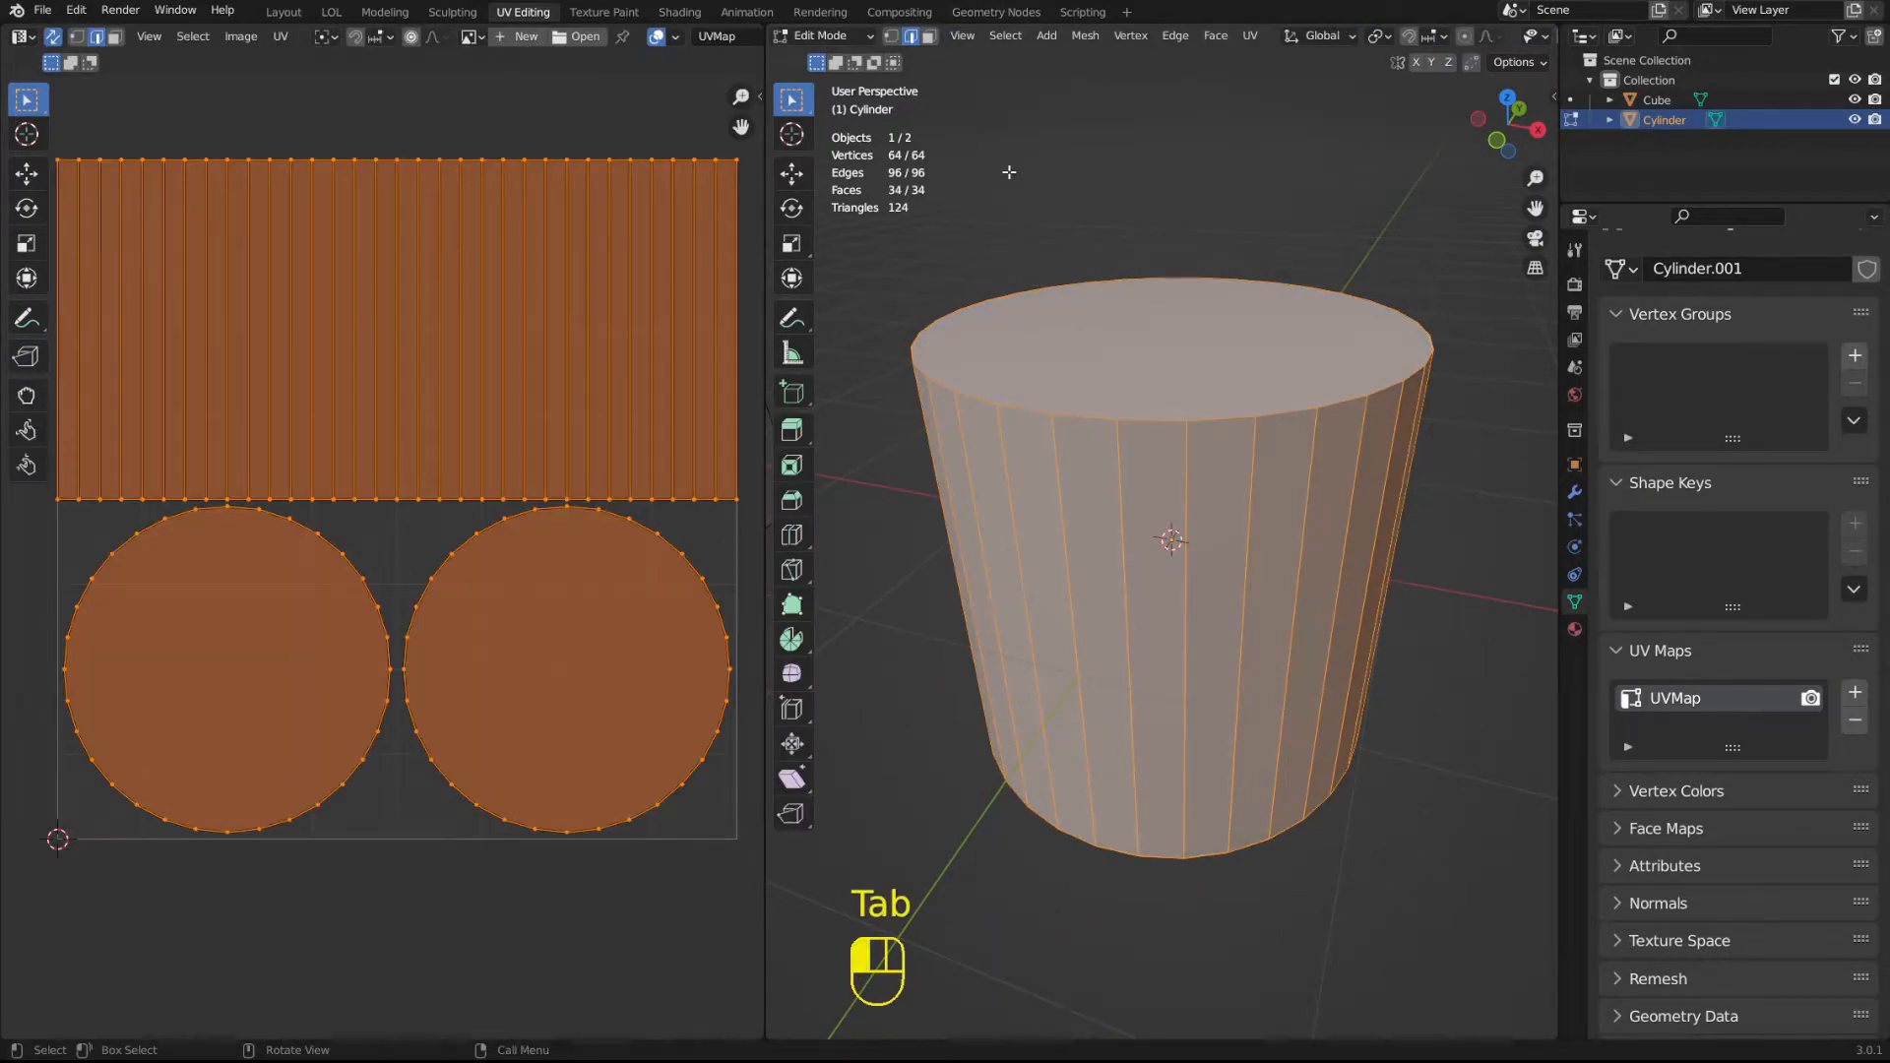
left_click(1094, 201)
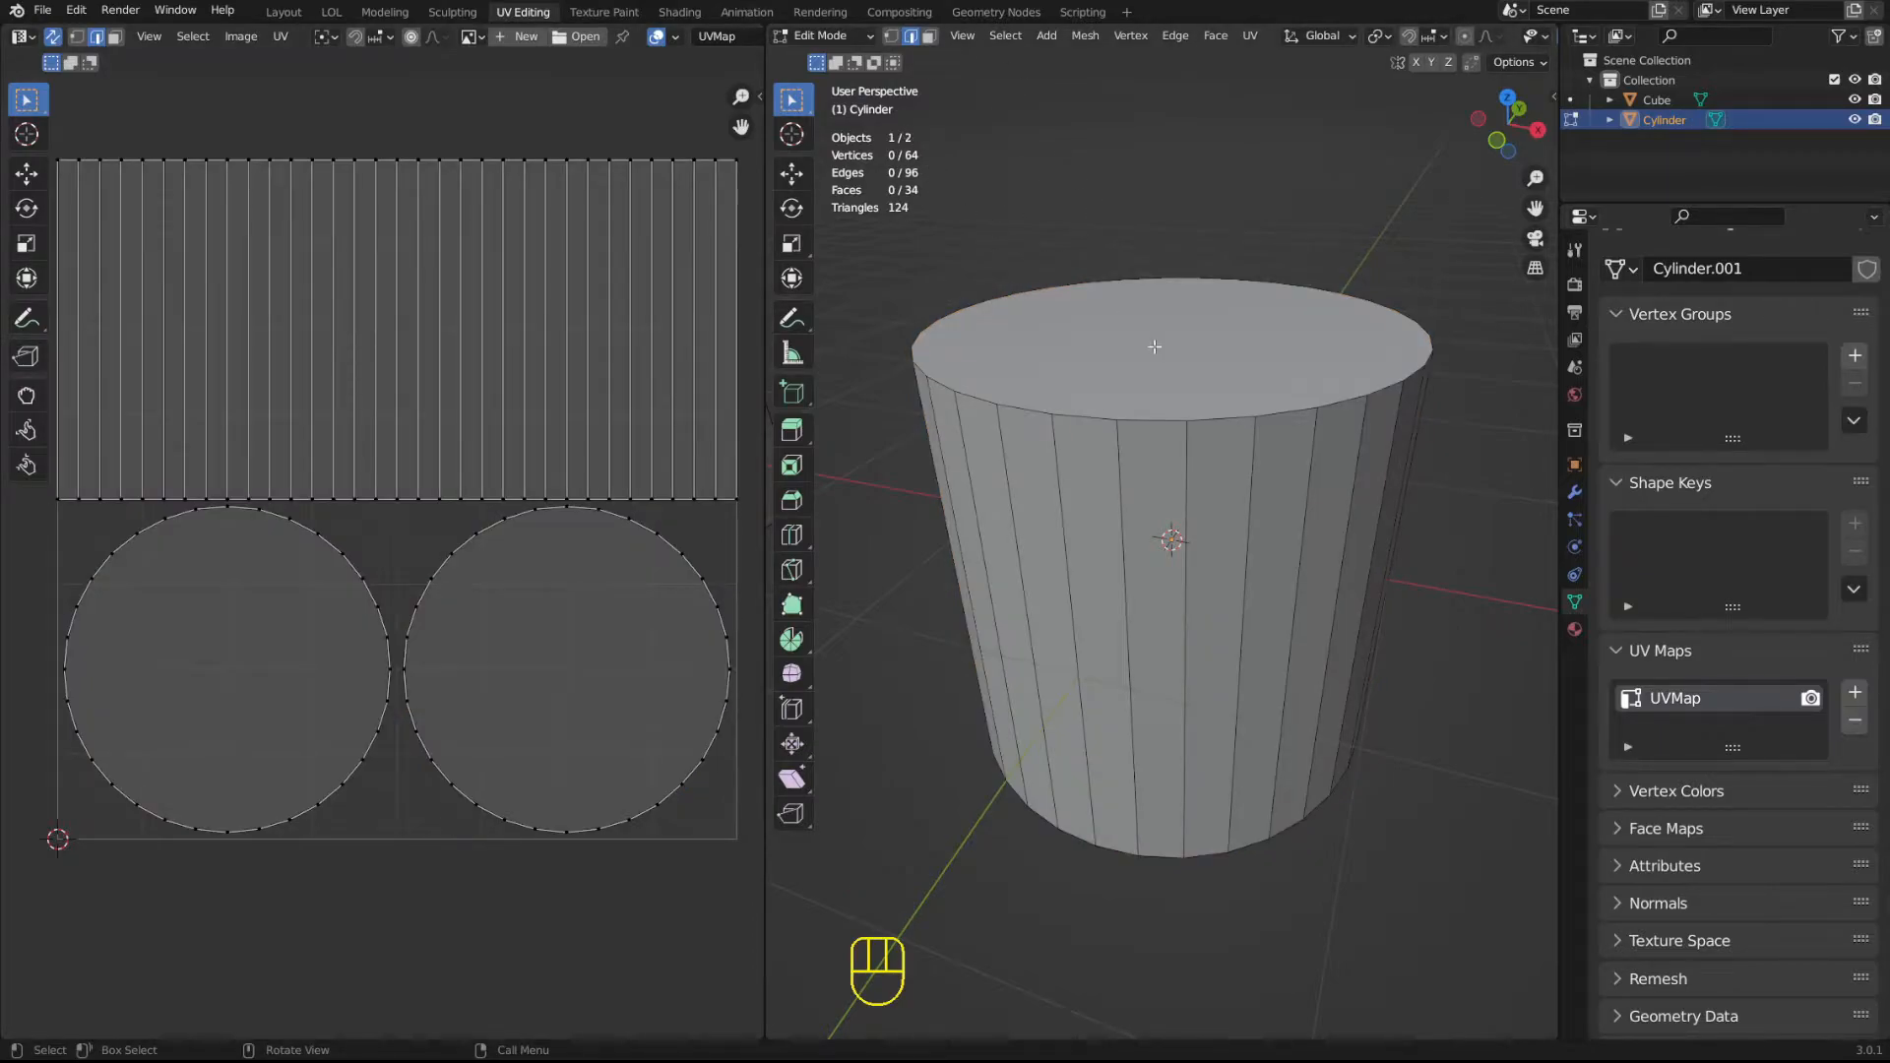
key("1")
key("2")
key("3")
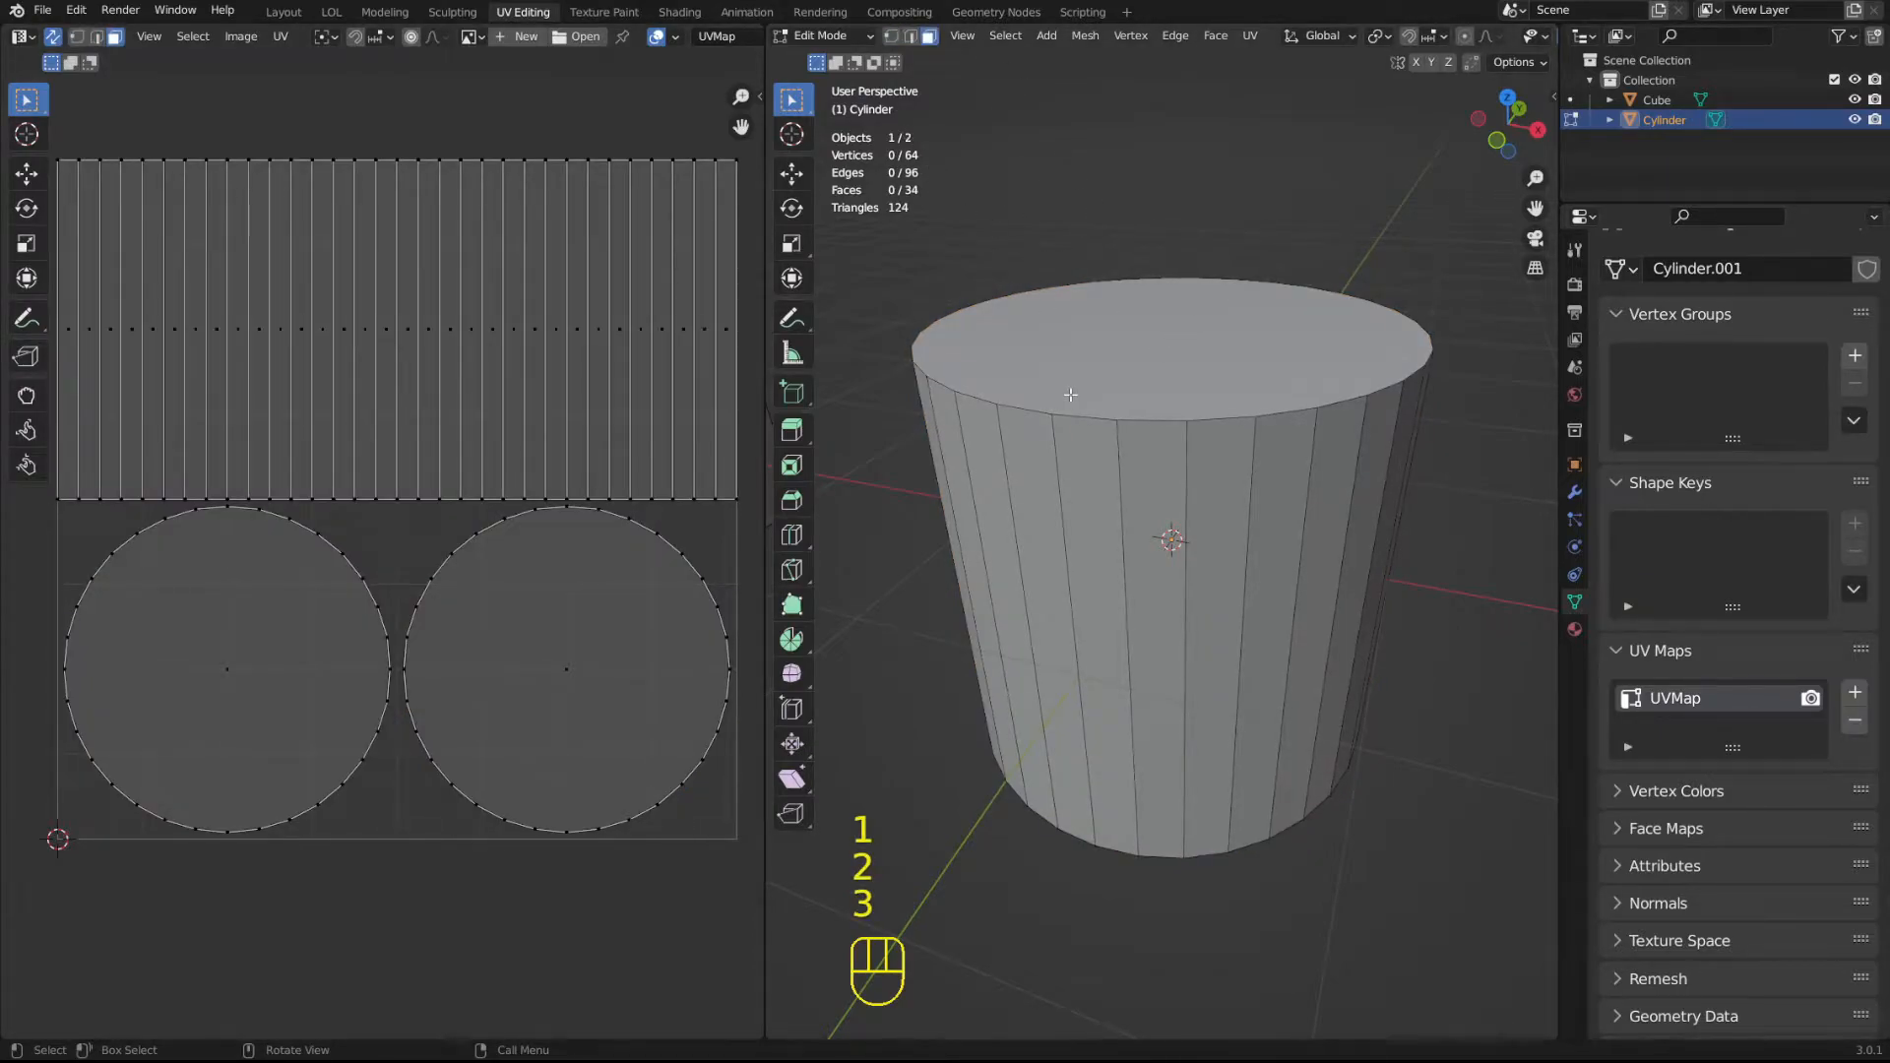
key("1")
key("2")
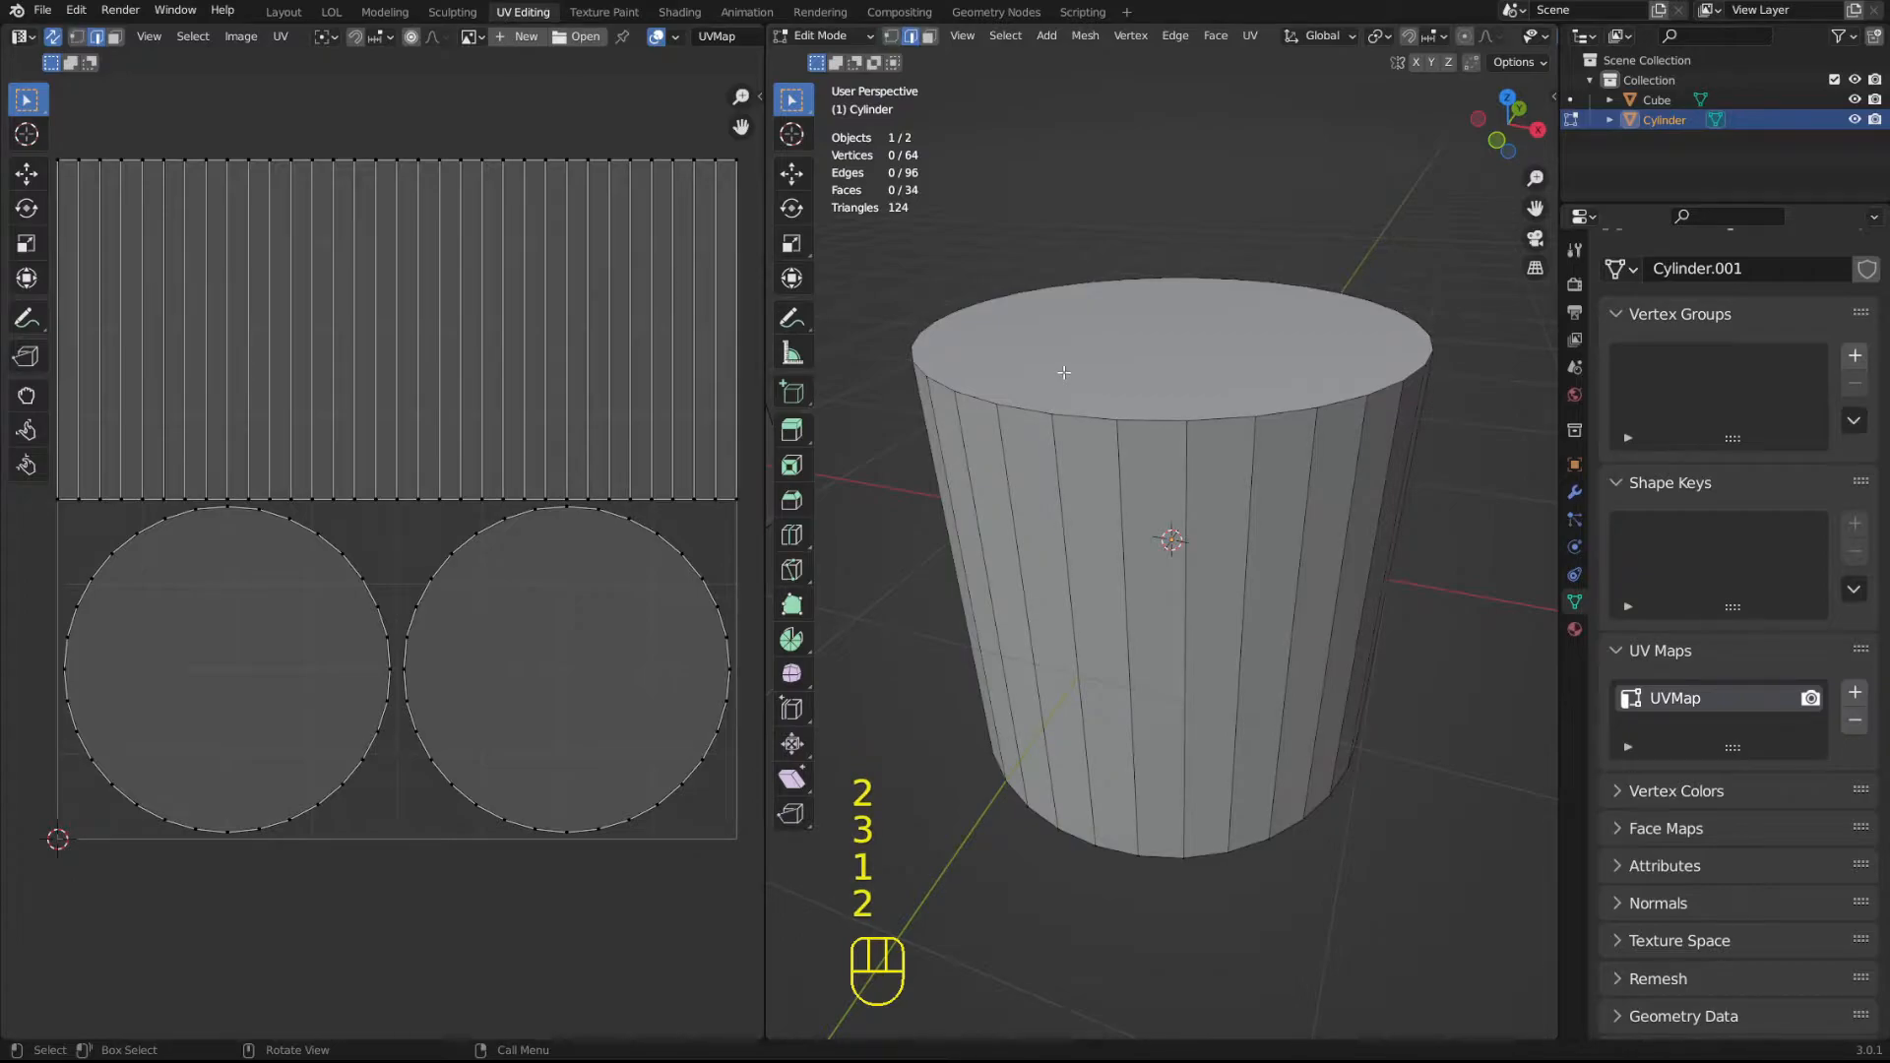
key("3")
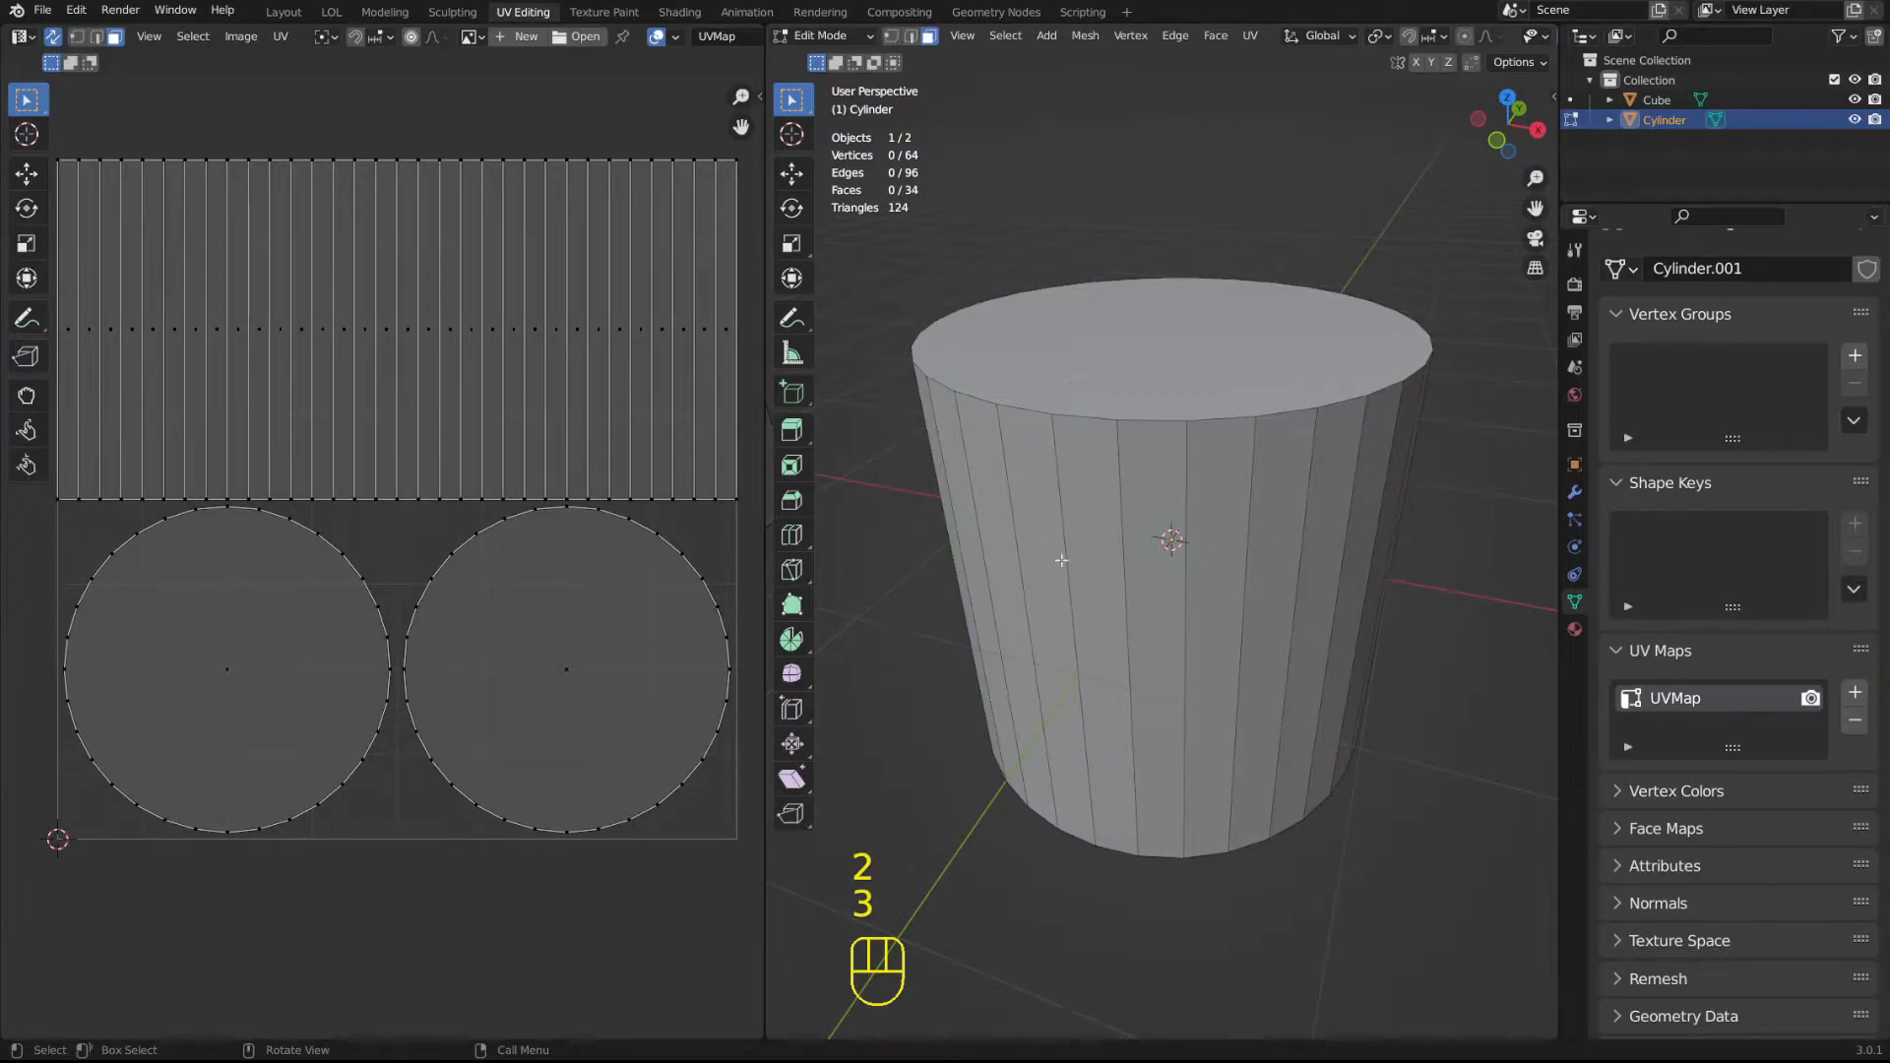
Select individual side strips and cap circles in the cylinder's UV layout to compare them with the matching mesh faces.
left_click(501, 238)
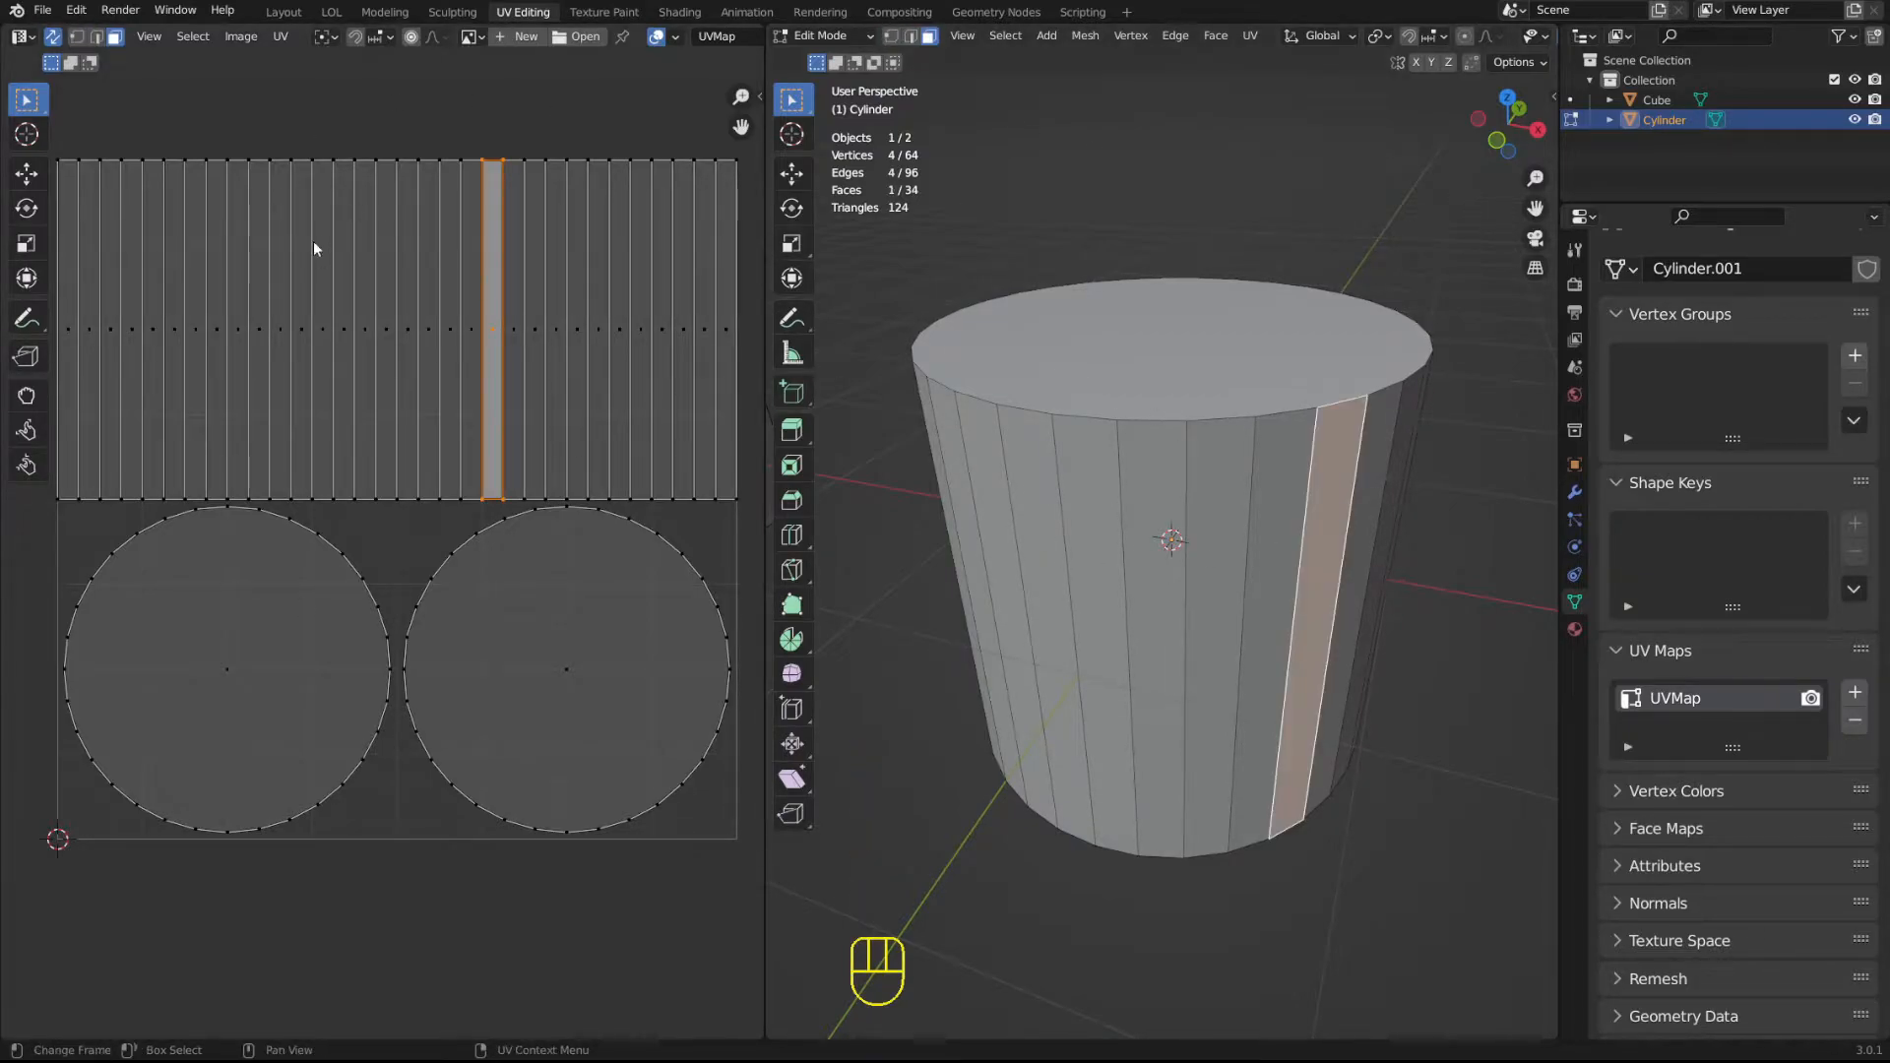
left_click_drag(207, 353, 565, 705)
left_click(565, 704)
left_click(641, 280)
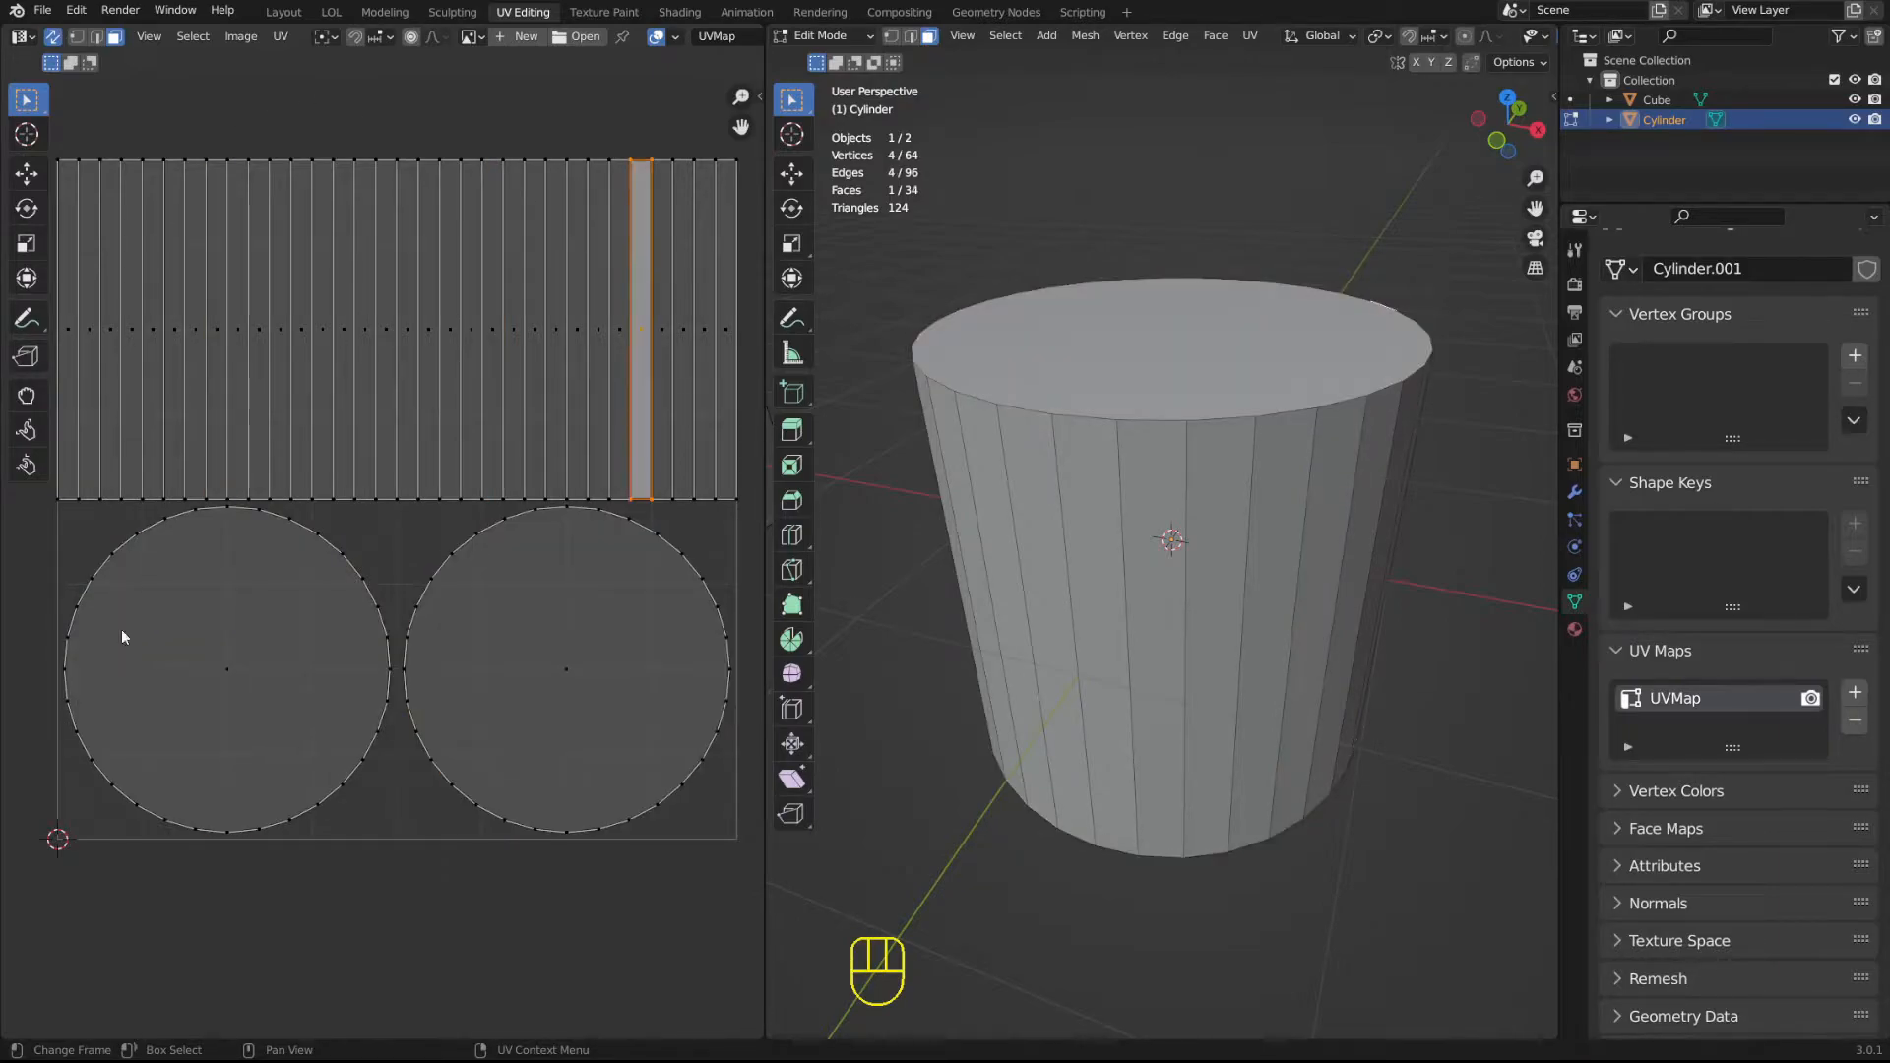
left_click(336, 204)
left_click(233, 641)
left_click(524, 677)
left_click(535, 374)
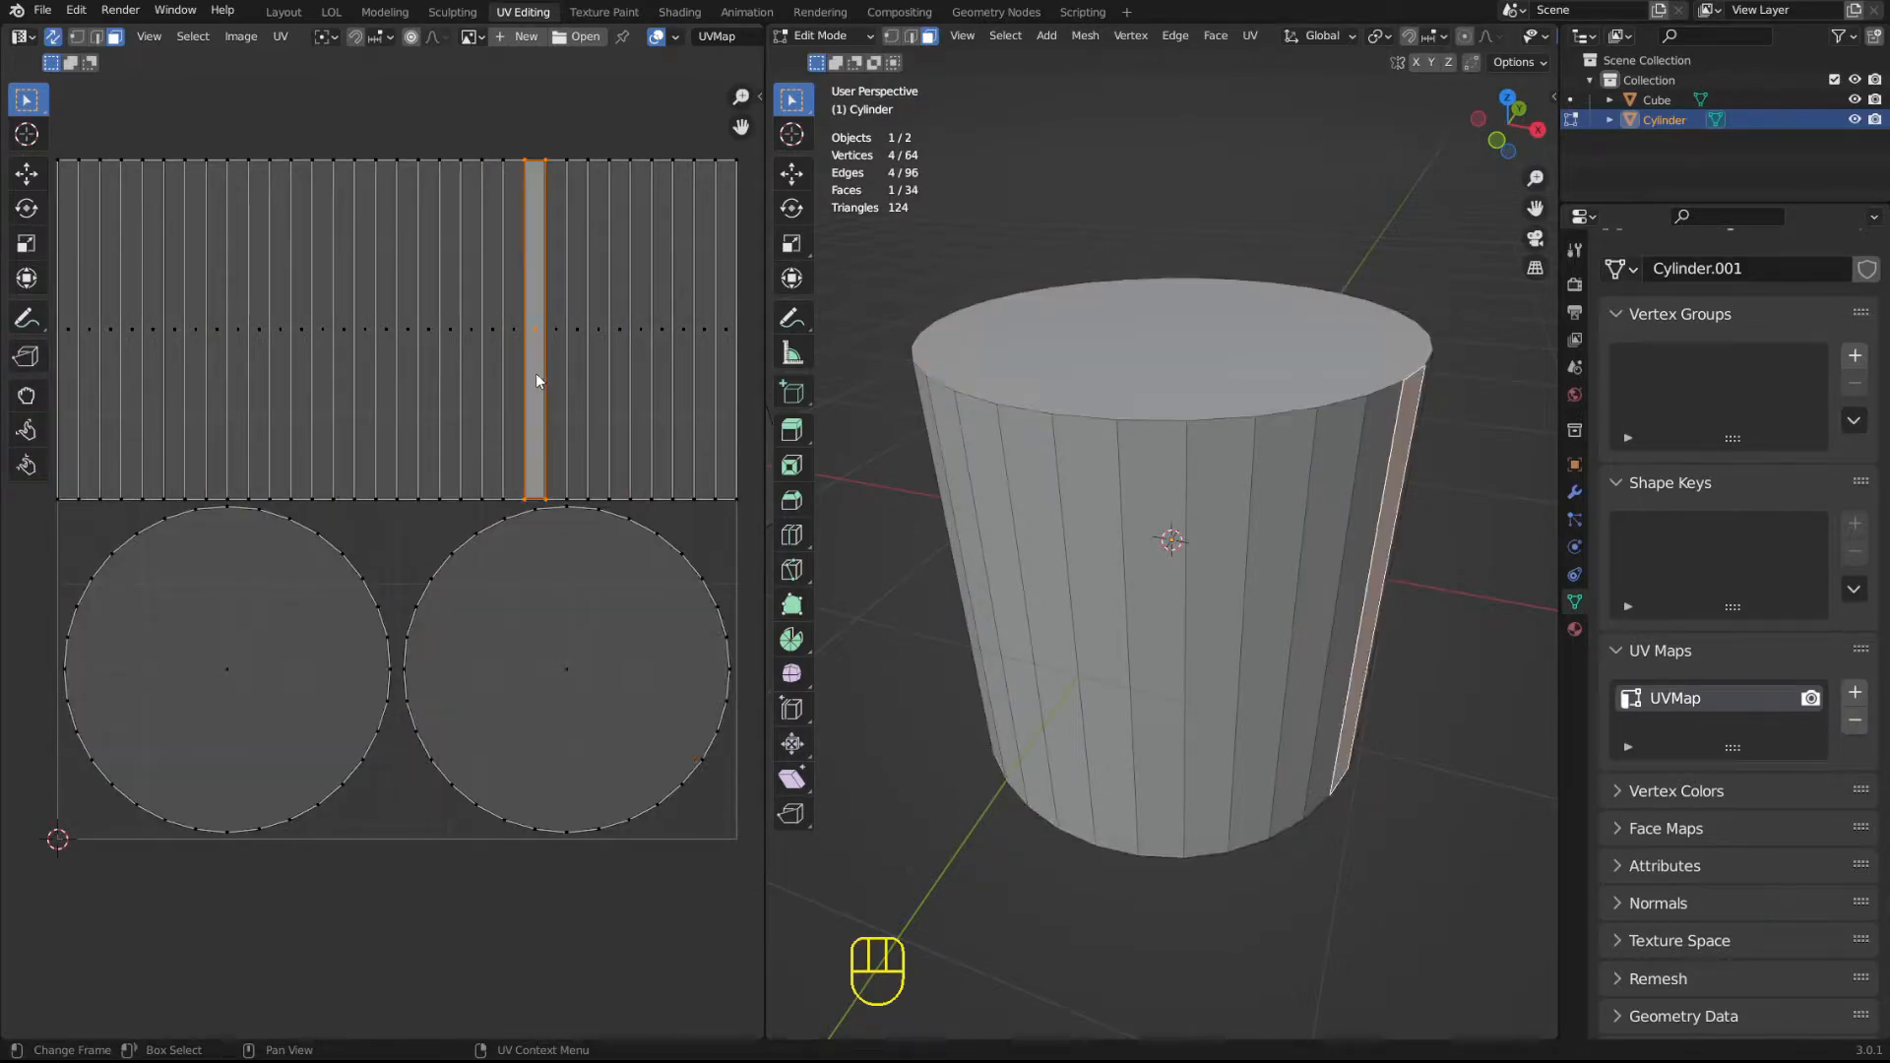
mouse_move(1319, 406)
middle_mouse_down()
mouse_move(1209, 487)
mouse_move(1291, 382)
mouse_move(1292, 423)
middle_mouse_up()
scroll(1290, 425, "down", 4)
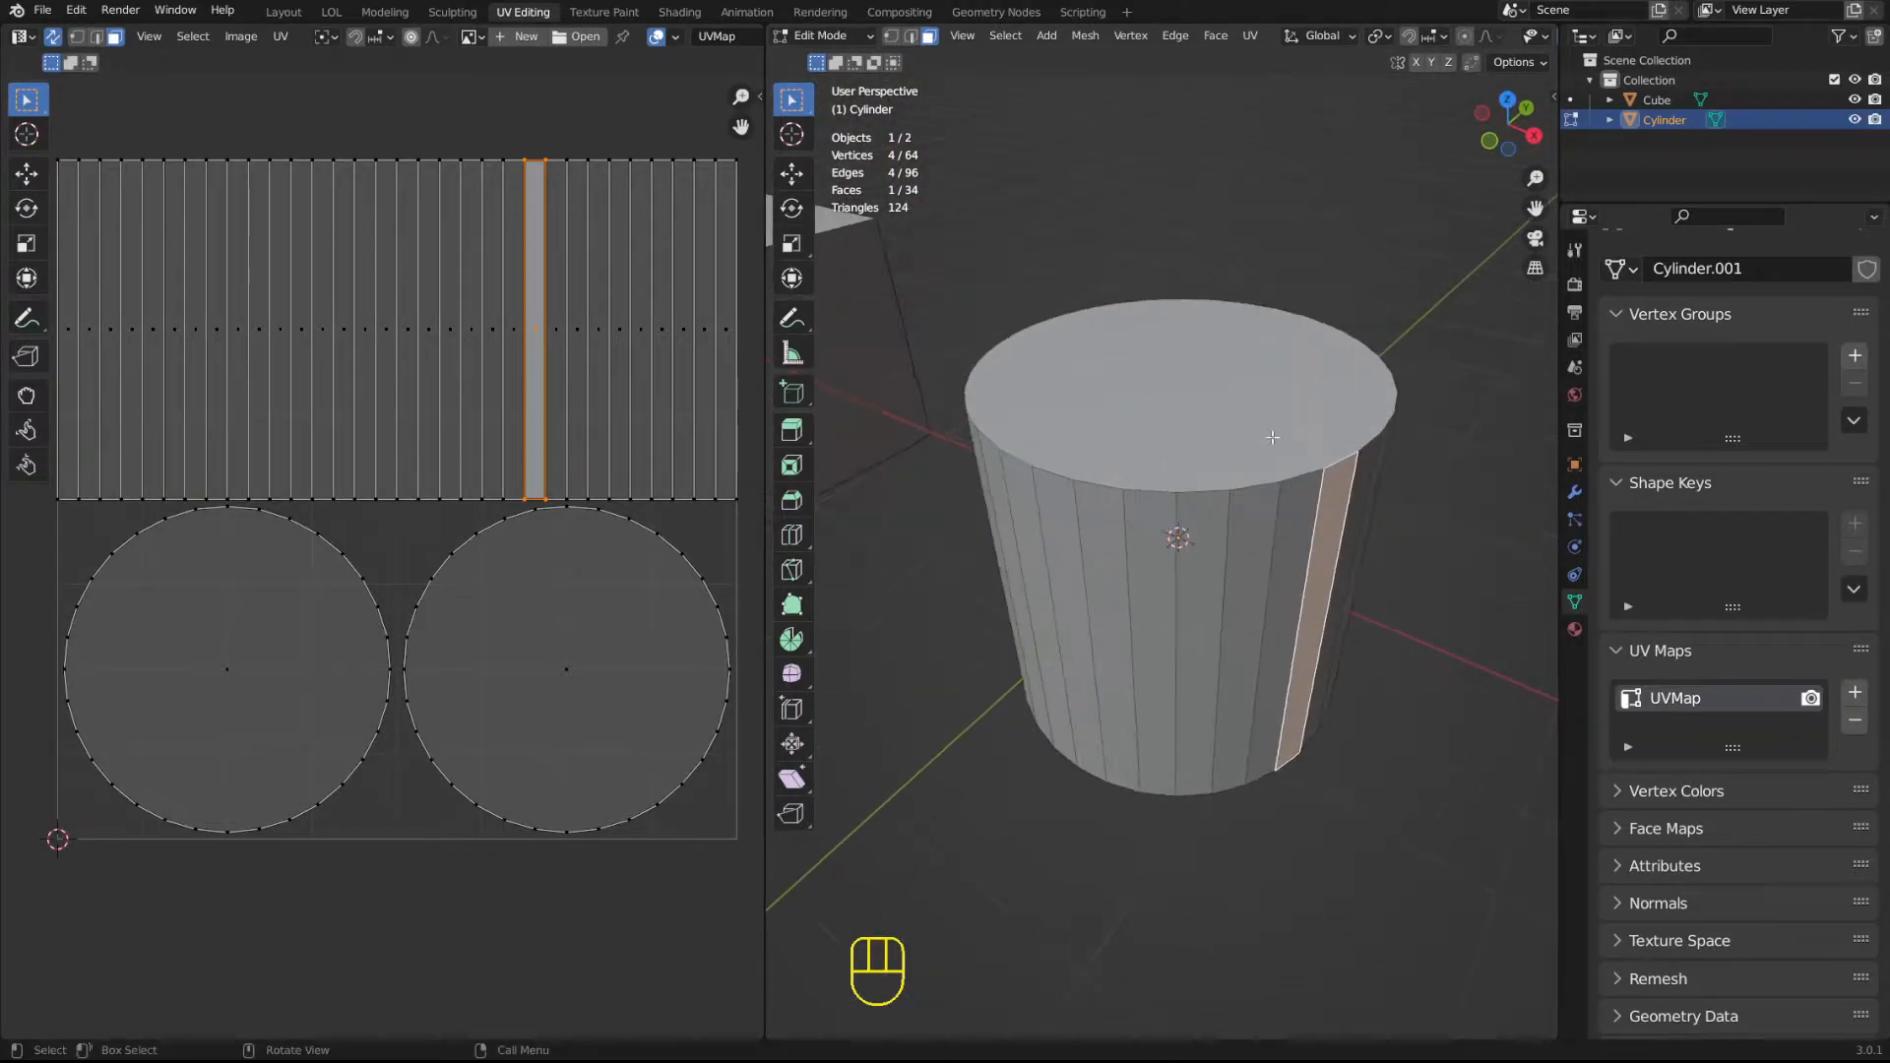
Add a monkey mesh in Object Mode and move it along the X axis beside the cylinder.
key("Tab")
left_click(1379, 539)
key("shift+a")
mouse_move(1380, 541)
middle_click_drag(1285, 544, 1262, 669)
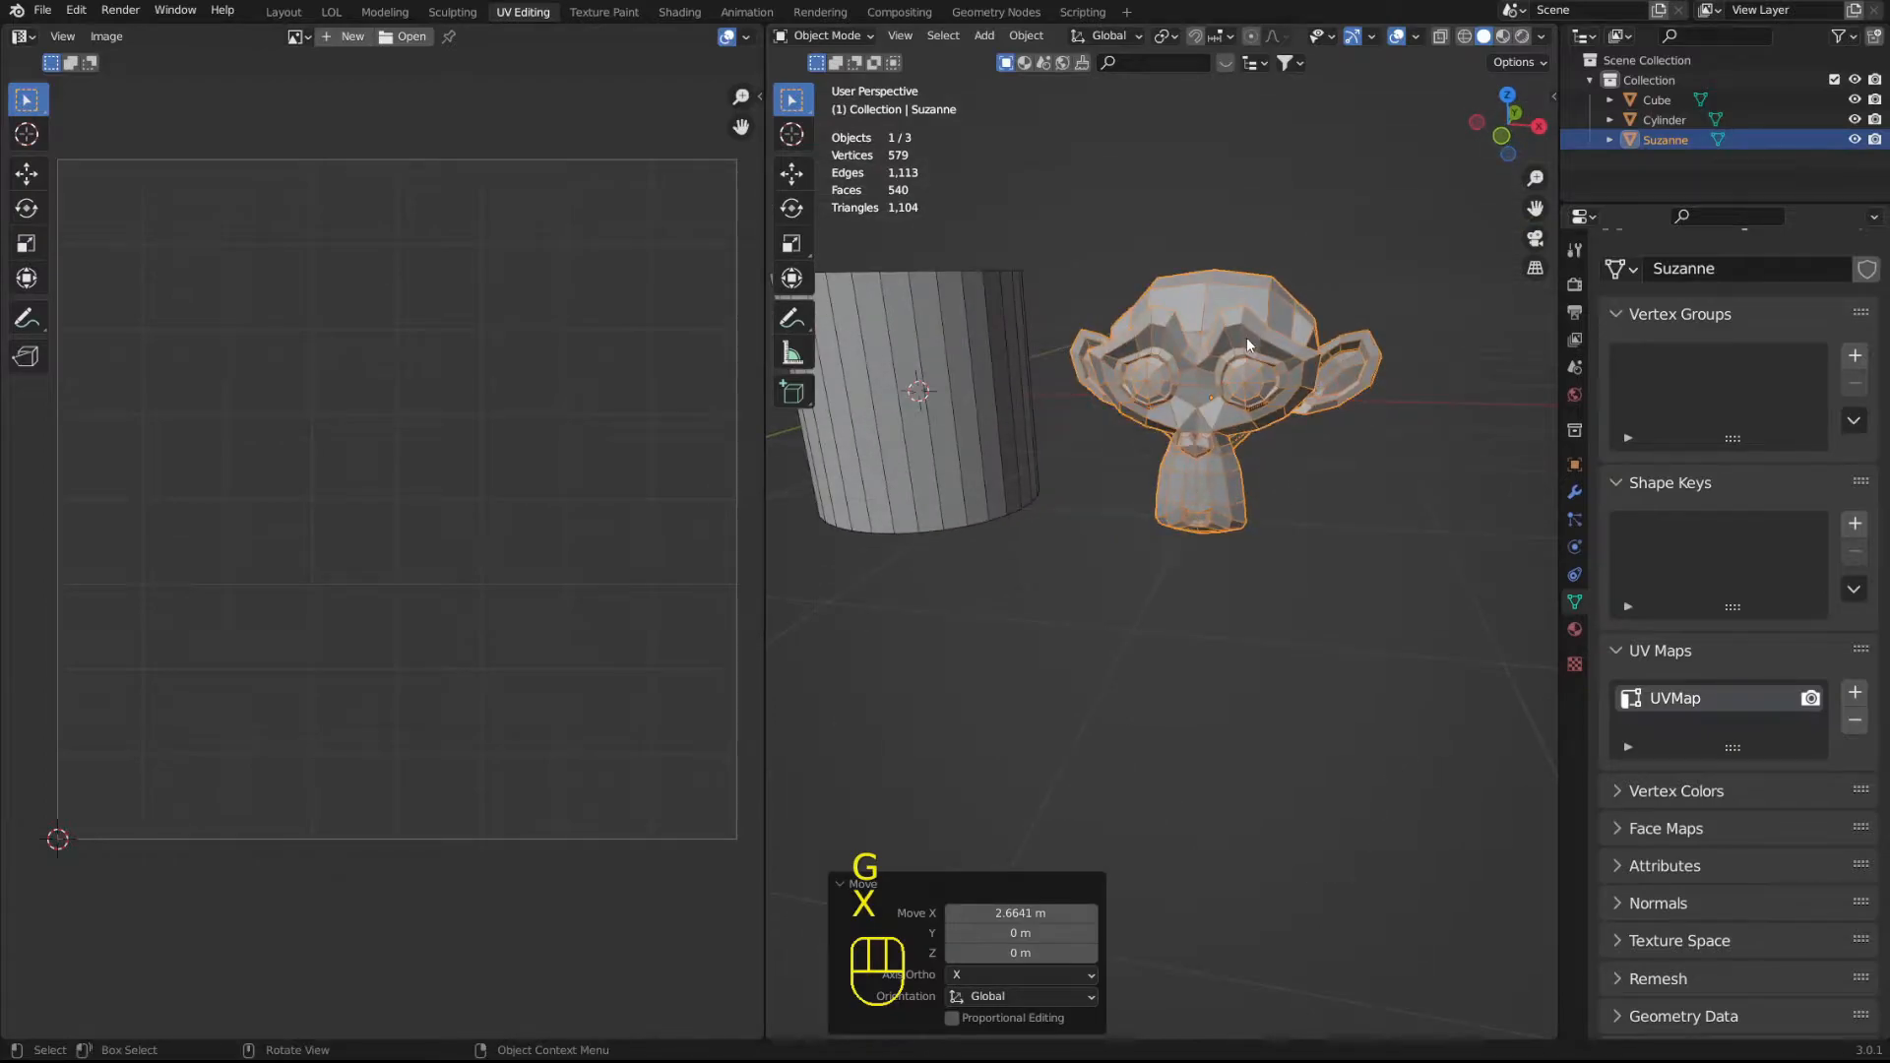
Open the monkey in Edit Mode and examine its UV layout against the mesh.
key("Tab")
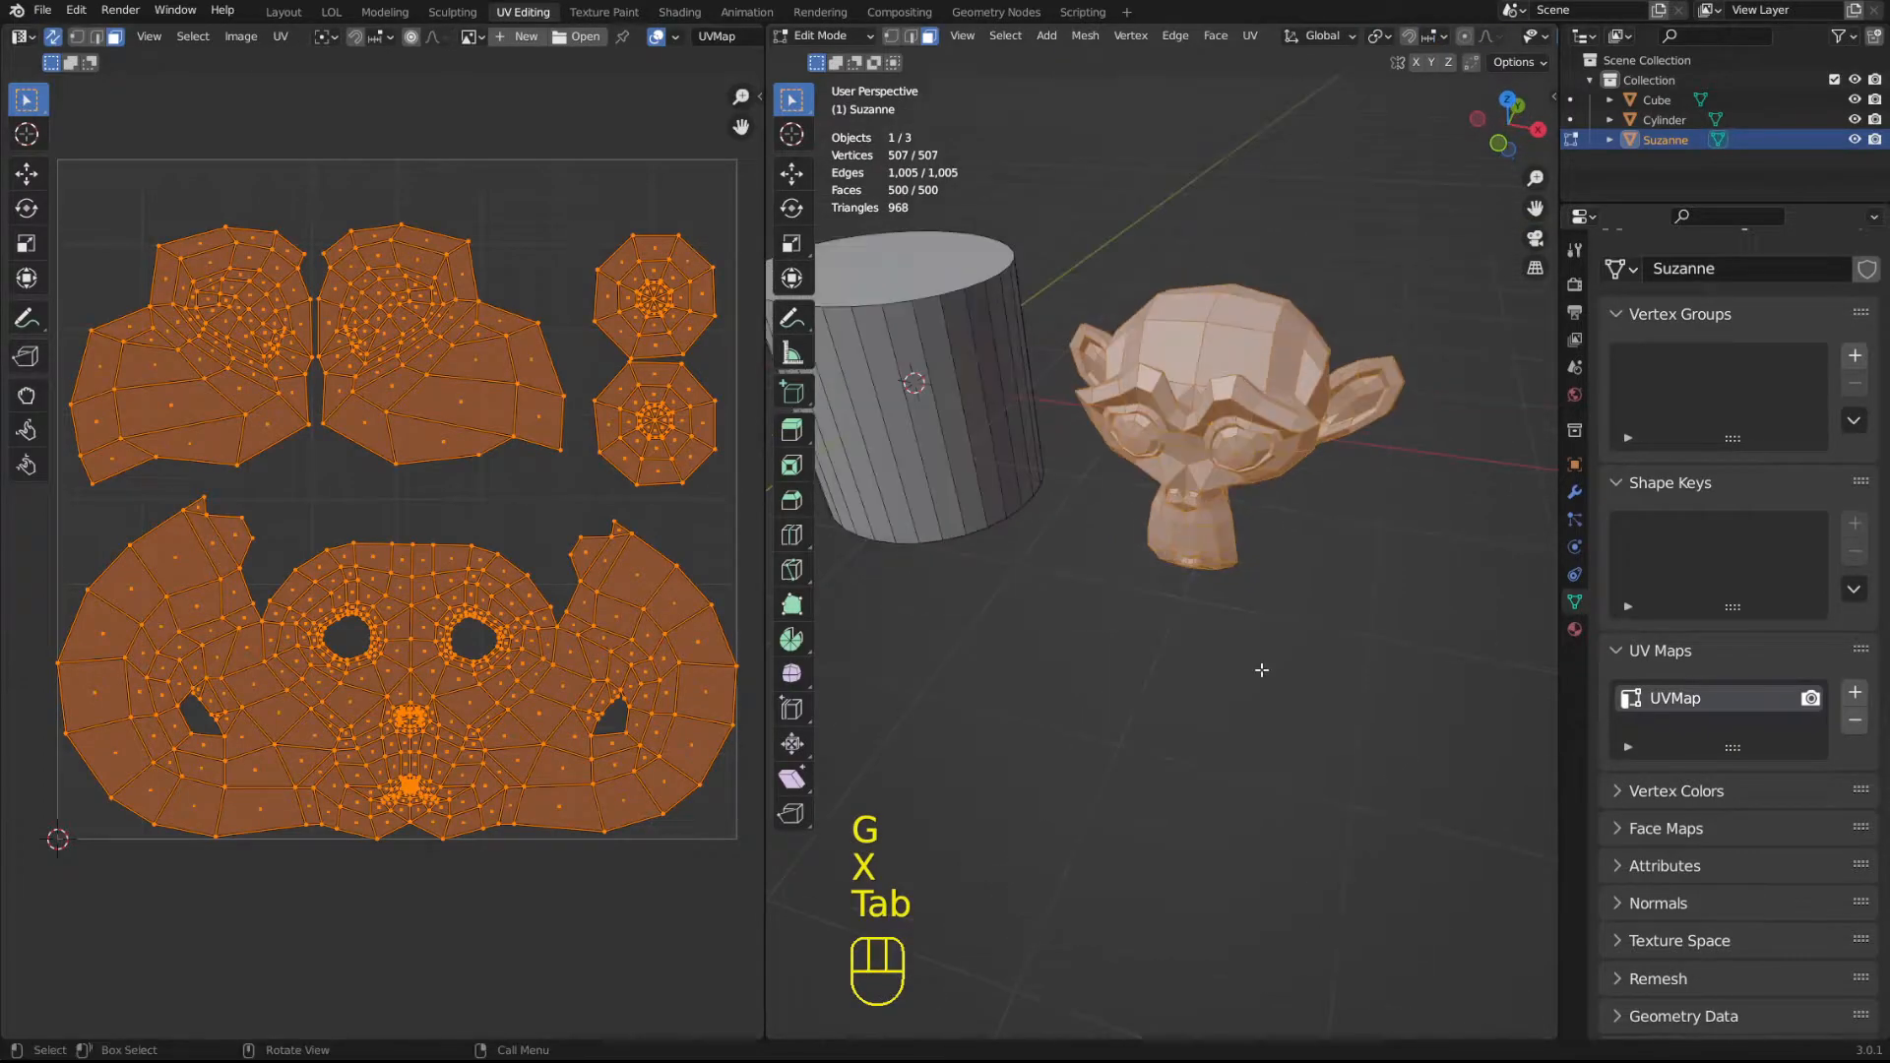
left_click(721, 311)
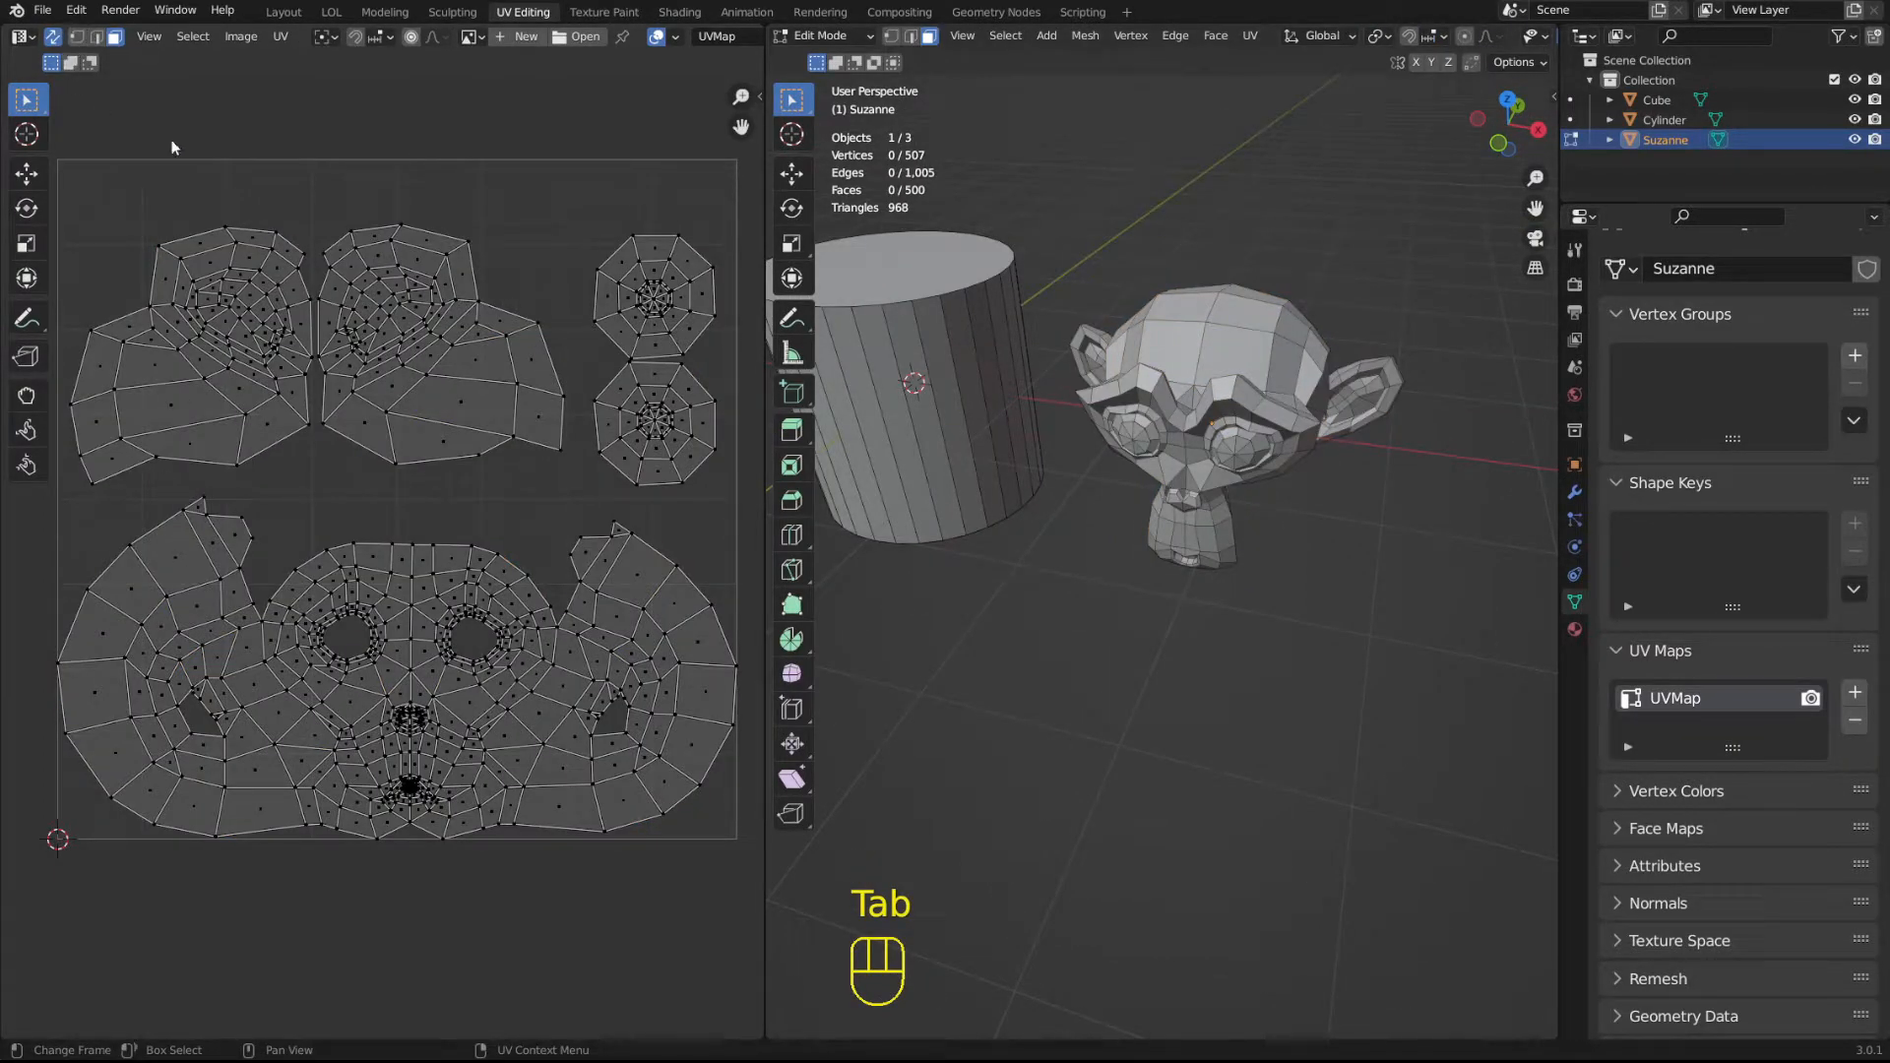
middle_click_drag(1244, 269, 1194, 252)
mouse_move(1162, 404)
middle_mouse_down()
mouse_move(1158, 457)
mouse_move(1220, 432)
mouse_move(1188, 426)
middle_mouse_up()
scroll(1189, 425, "up", 3)
key("Tab")
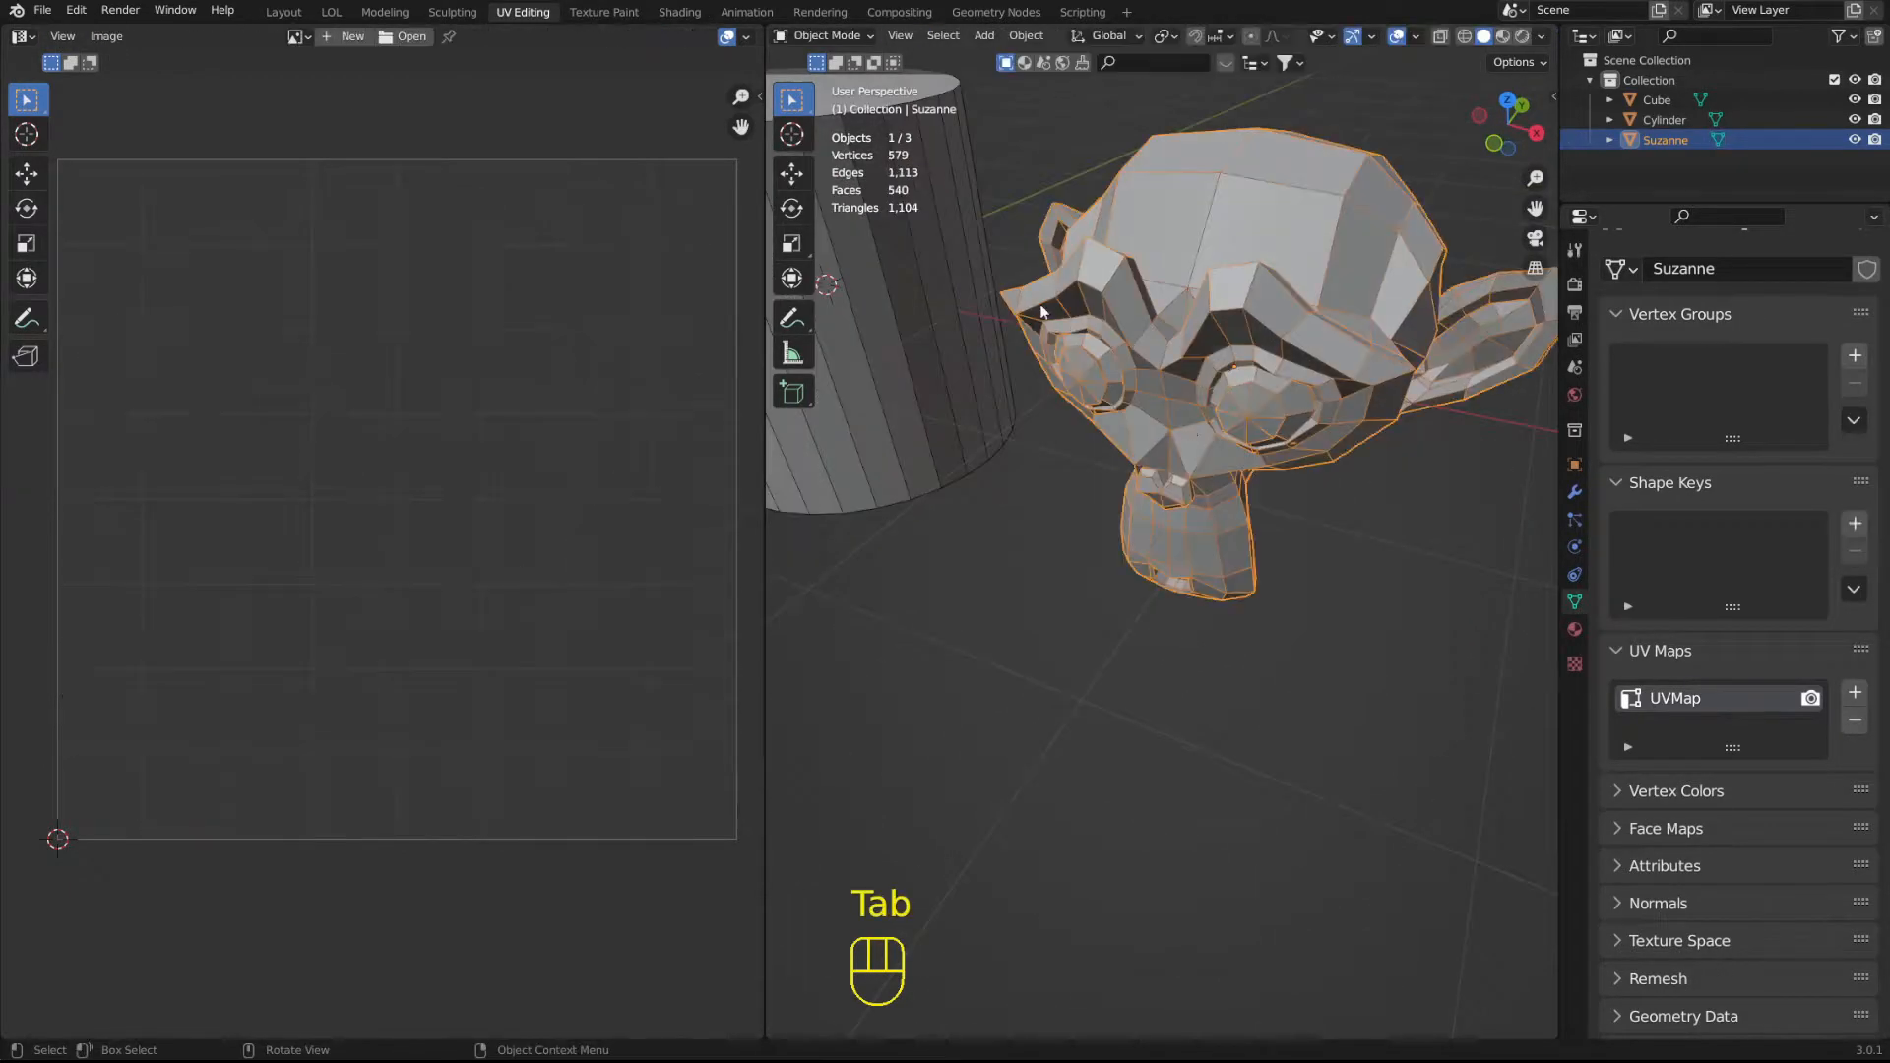
middle_click_drag(1071, 327, 1298, 548, "shift")
scroll(1092, 222, "down", 4)
scroll(1103, 535, "up", 3)
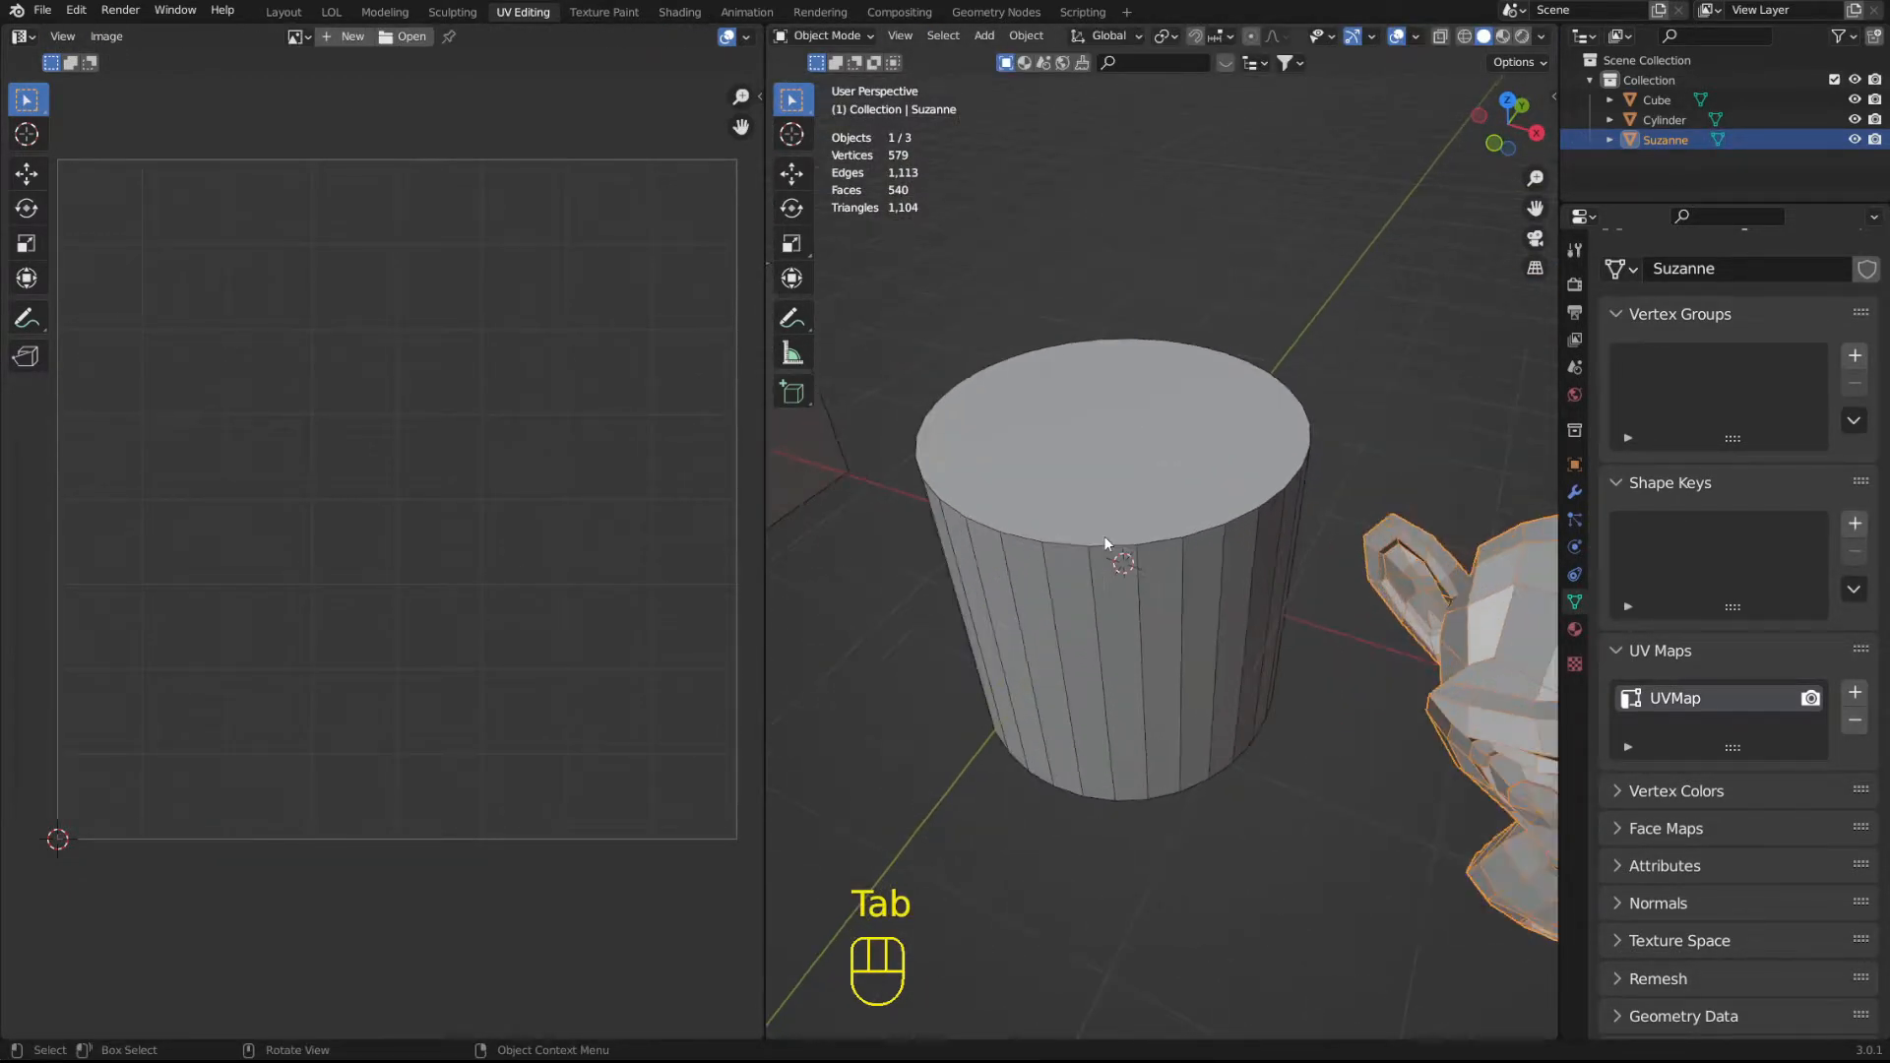
key("Tab")
scroll(453, 526, "up", 3)
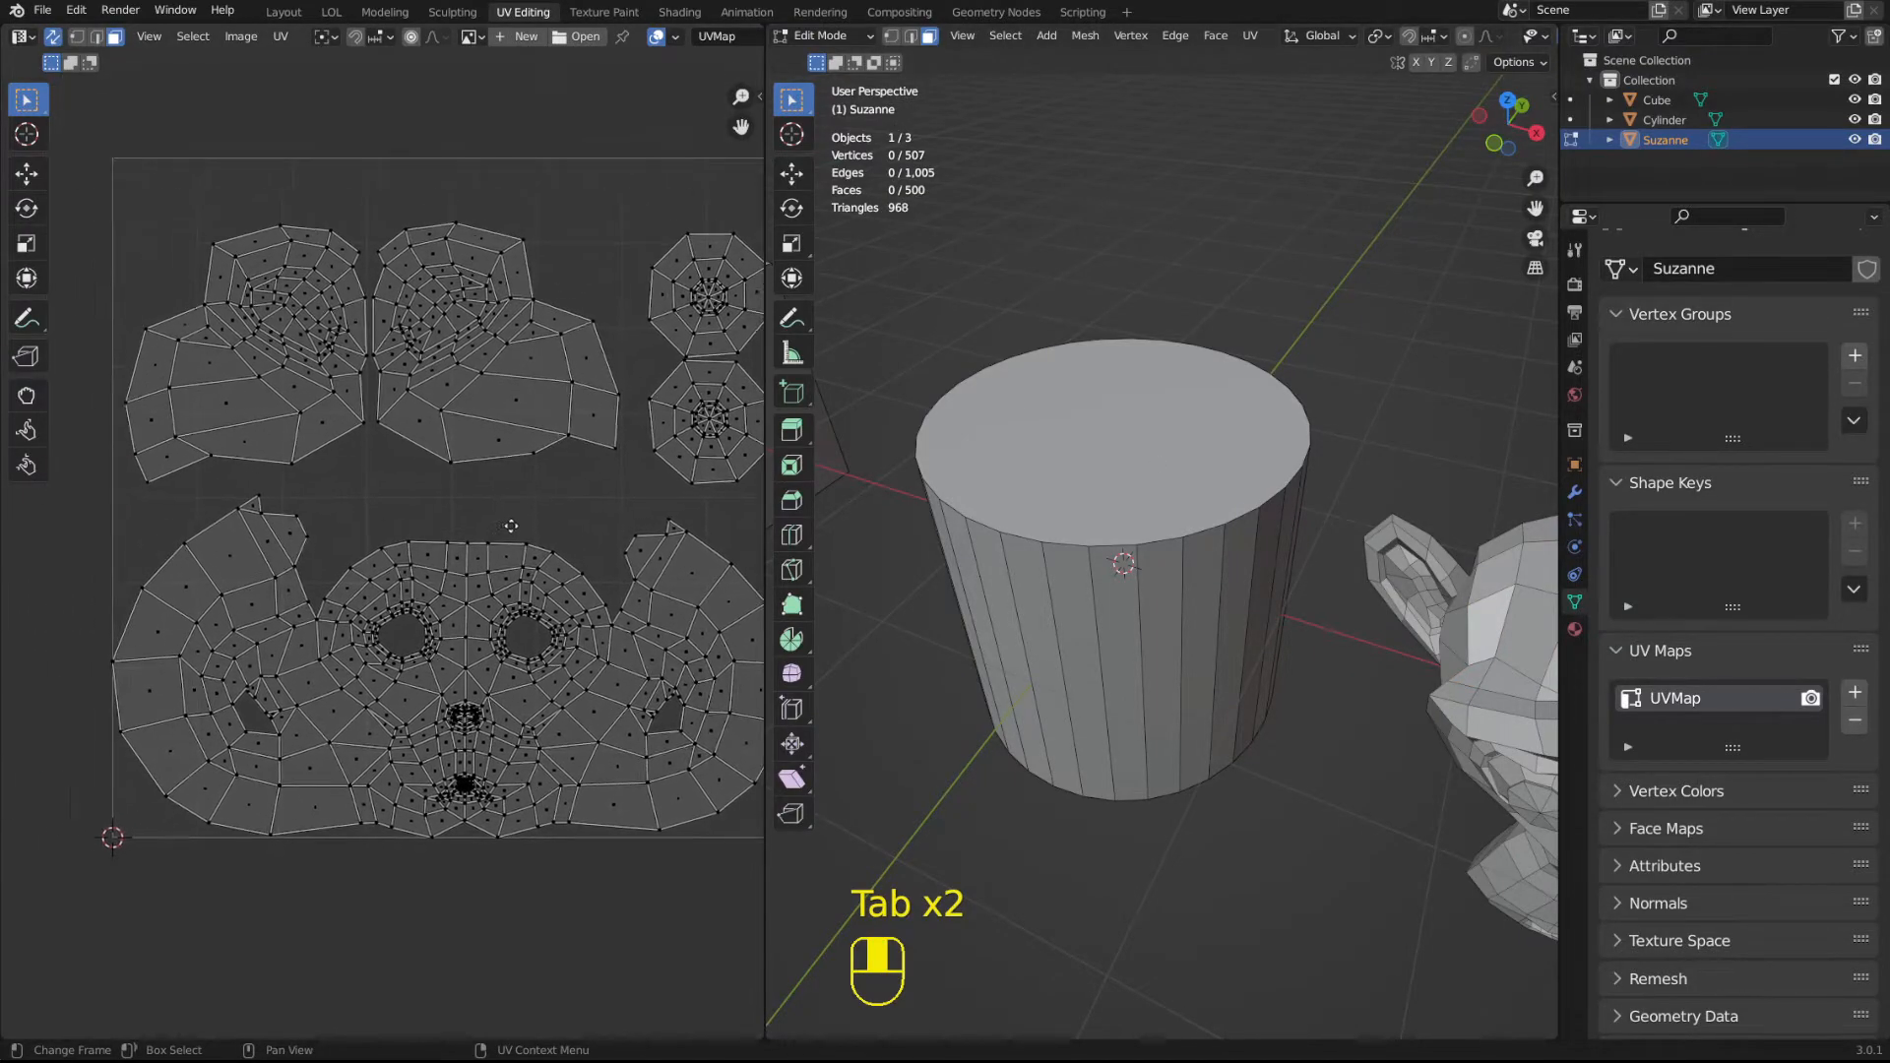
scroll(512, 522, "down", 5)
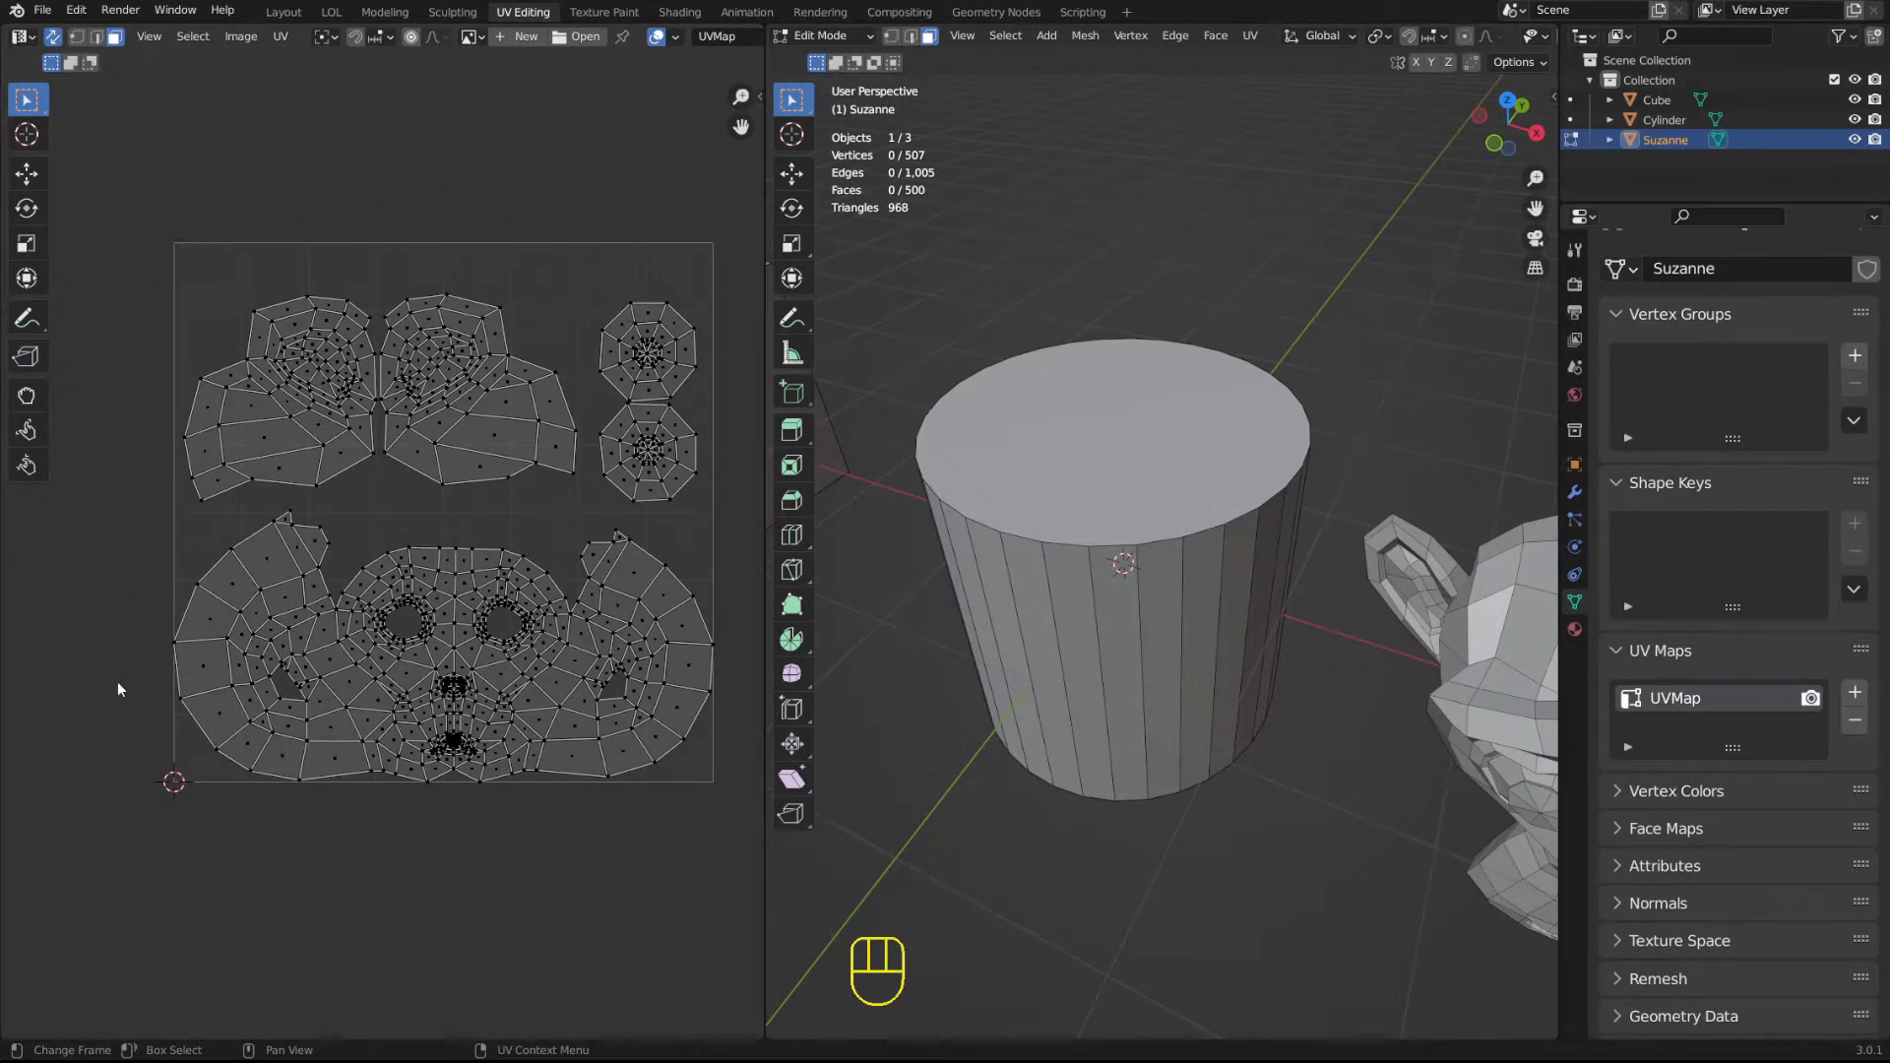
Leave the monkey's Edit Mode and open the cylinder in Edit Mode to view its UV layout.
key("Tab")
left_click(1130, 458)
key("Tab")
scroll(1130, 459, "up", 2)
scroll(1302, 486, "down", 2)
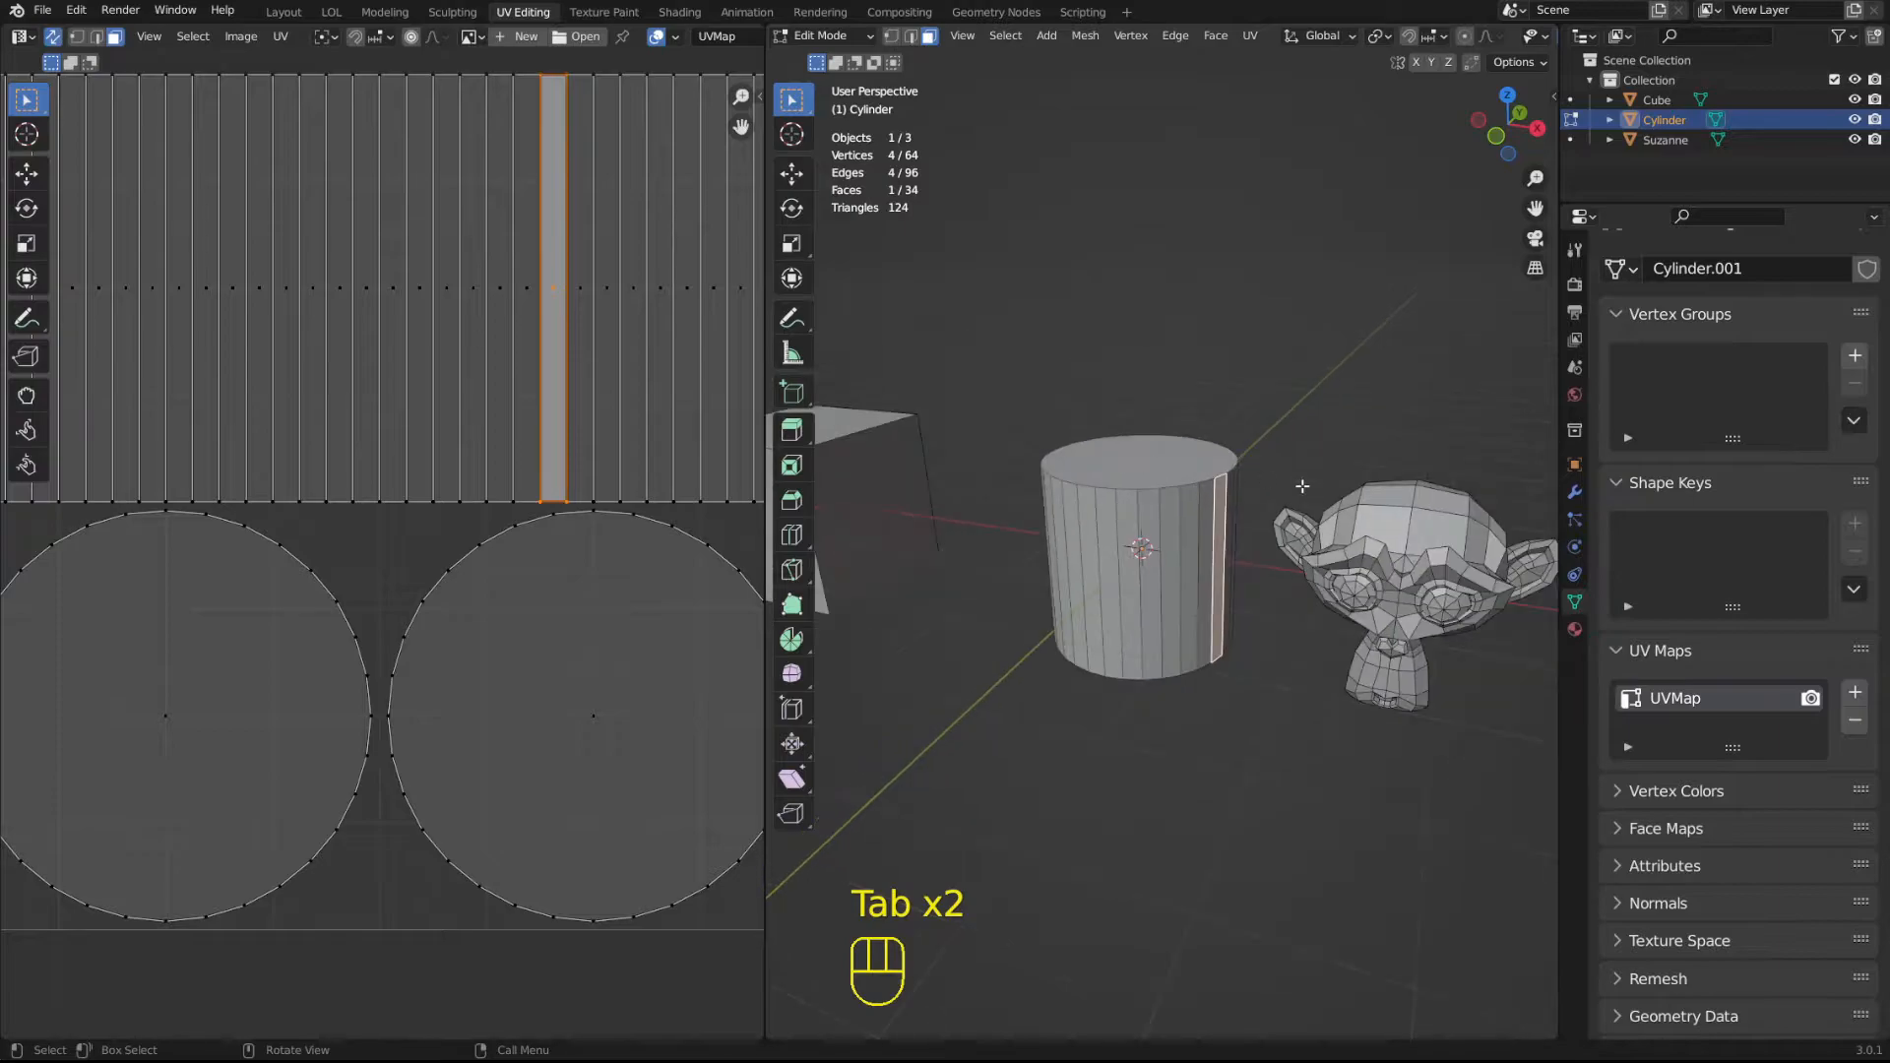
Return to Object Mode and delete the monkey mesh.
key("Tab")
left_click(1417, 581)
key("x")
Select the cylinder and enter Edit Mode with its whole UV layout in view.
left_click(1221, 545)
scroll(1220, 545, "up", 2)
key("Tab")
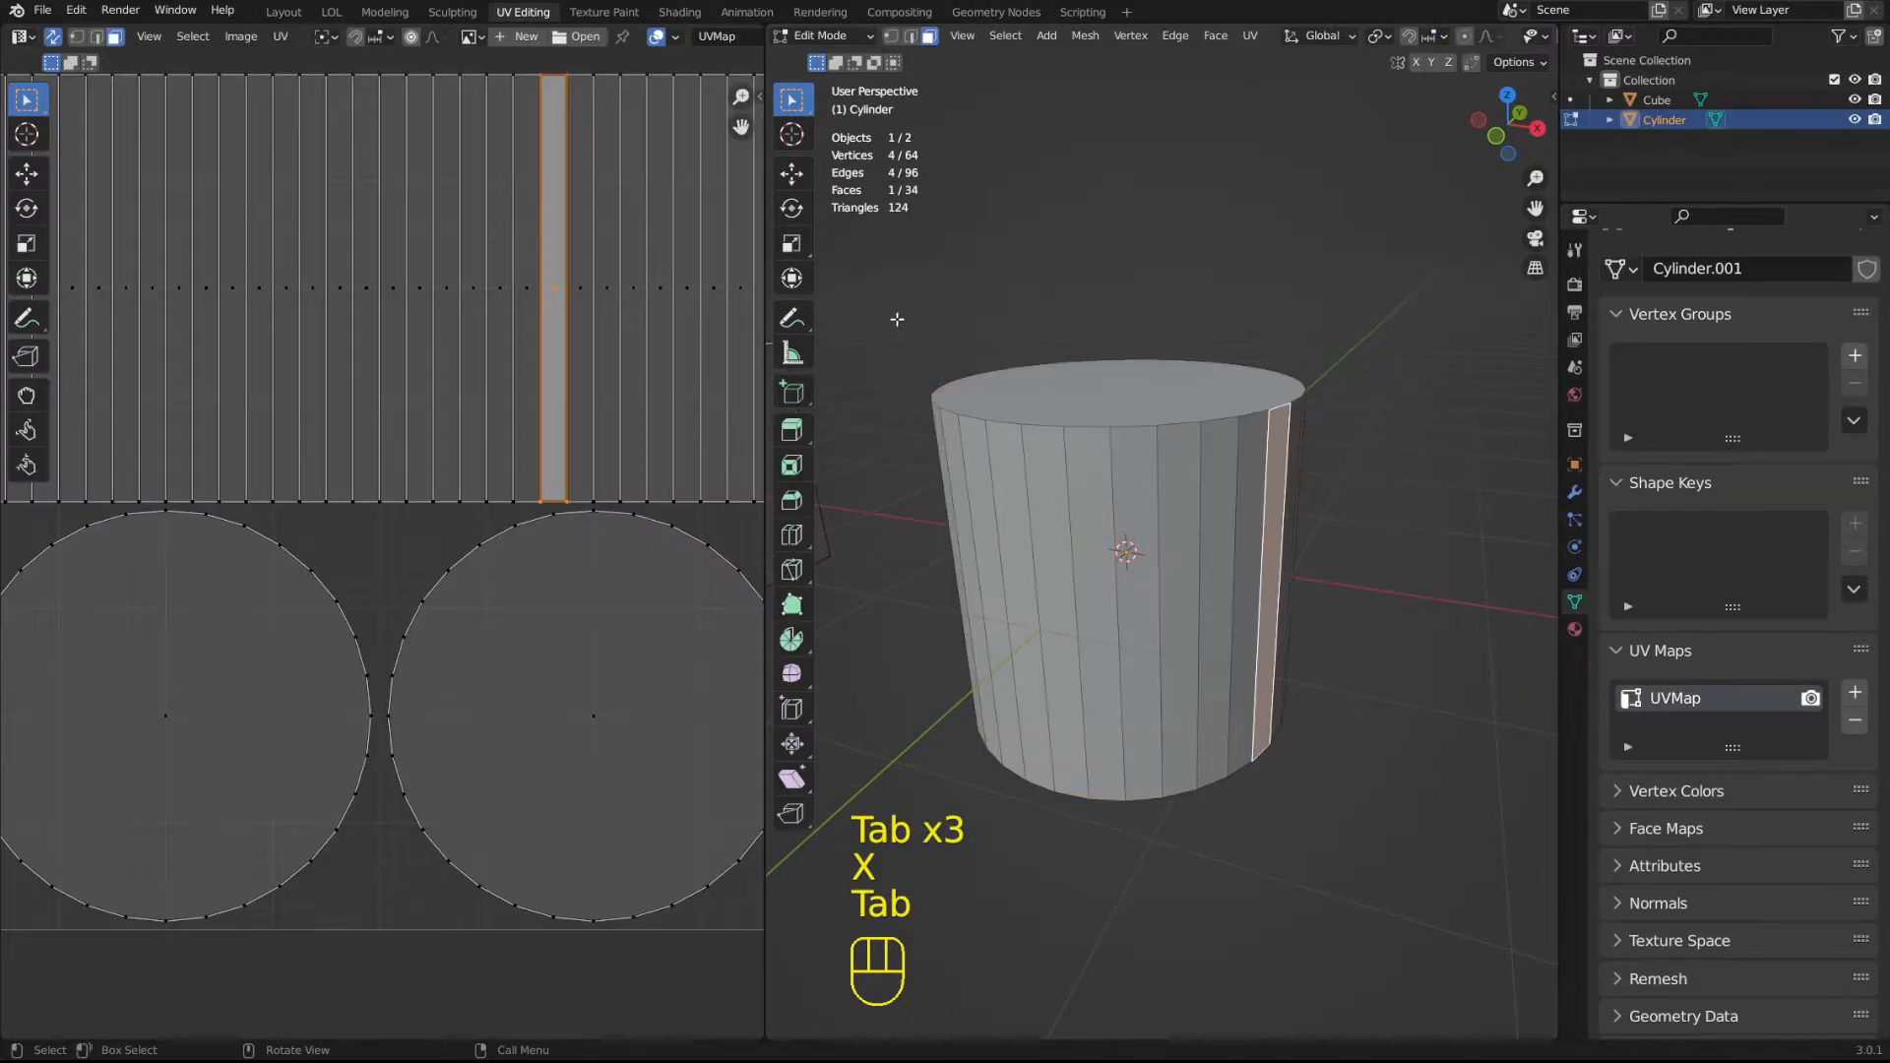
scroll(400, 154, "up", 1)
scroll(541, 268, "down", 2)
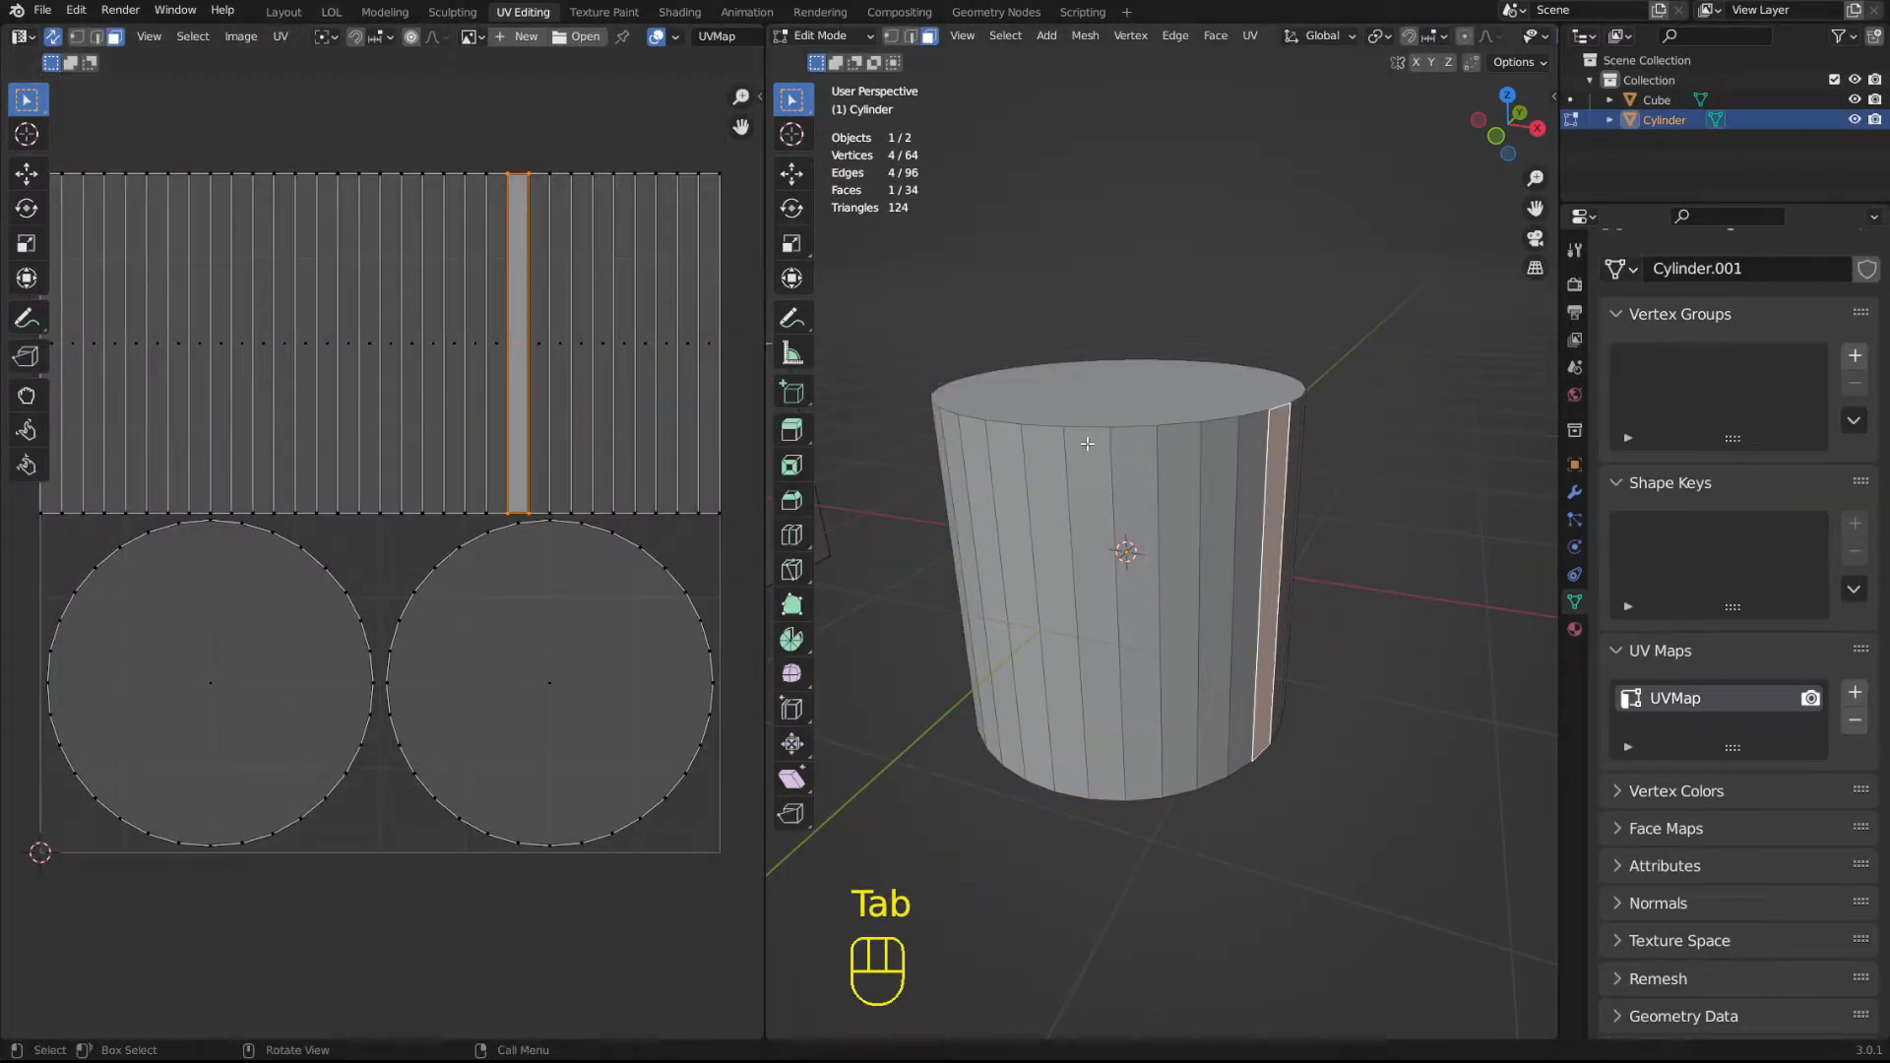
Select all of the cylinder's faces, review the available UV mapping operations, and dismiss them with the faces deselected.
key("a")
key("u")
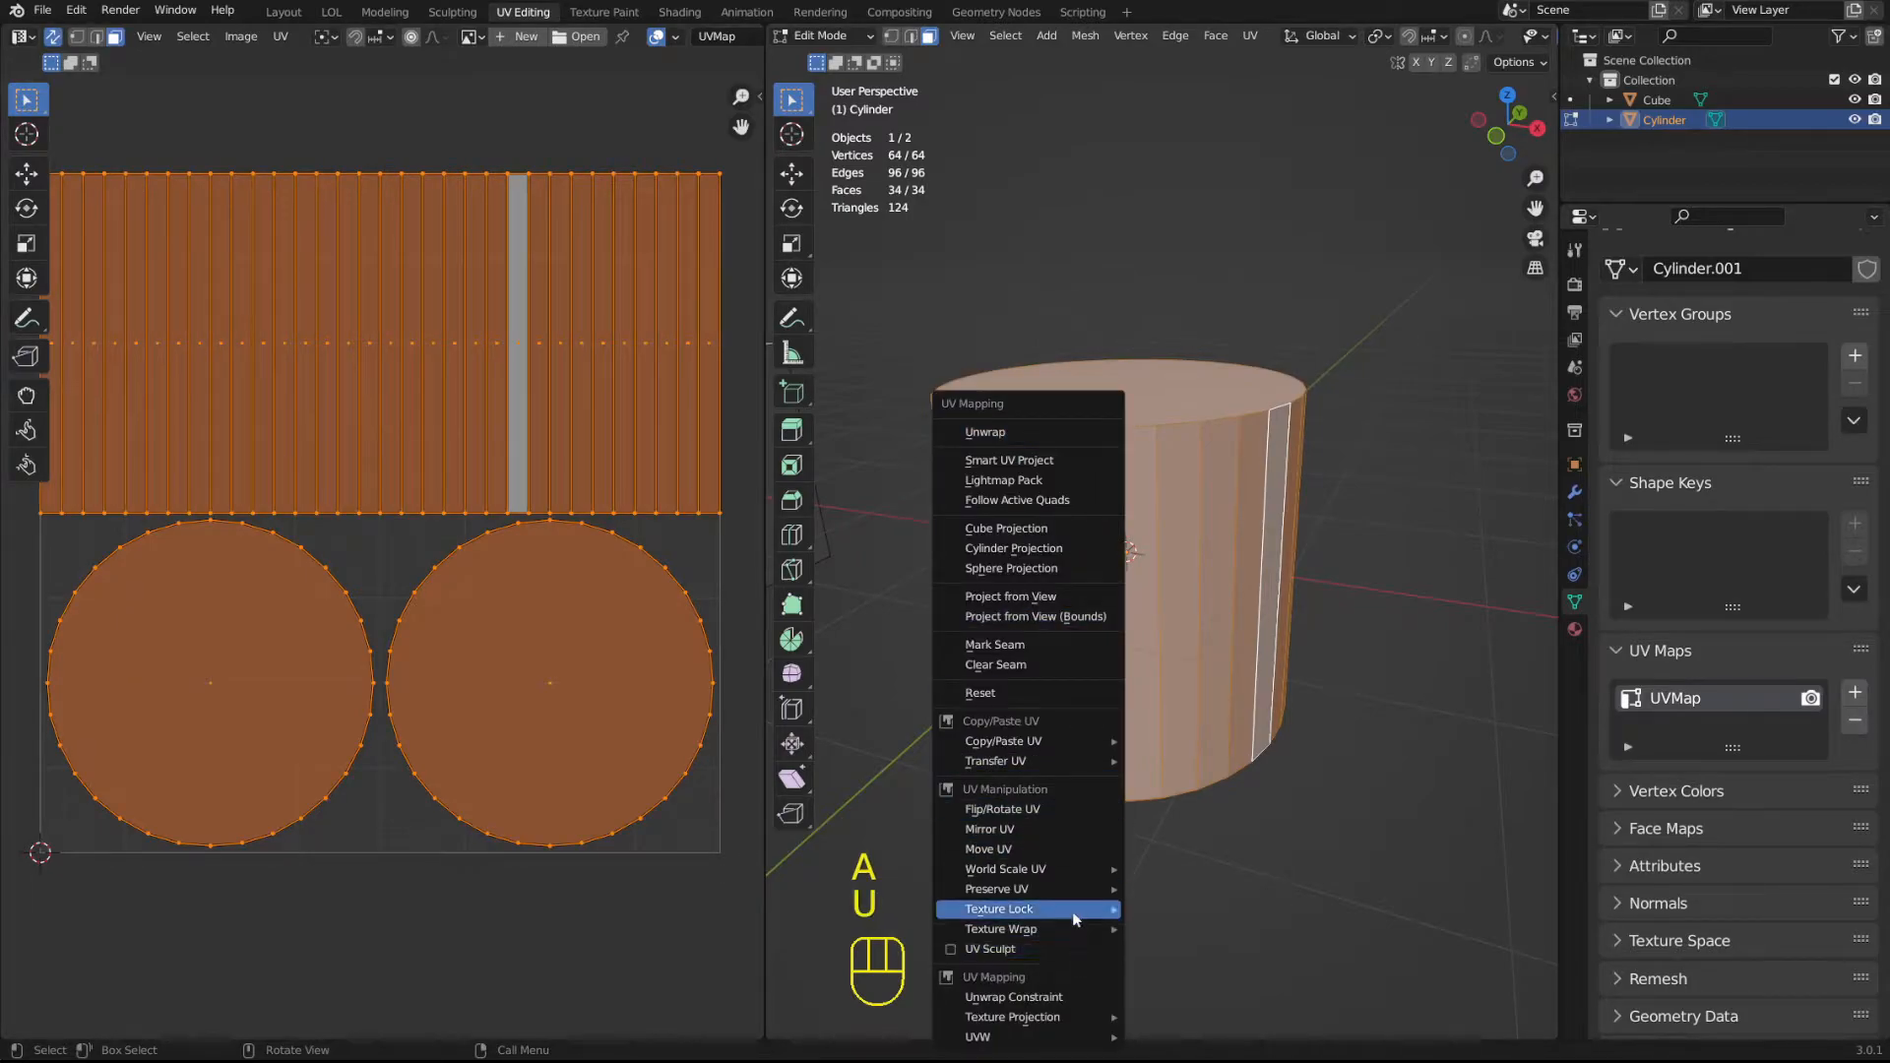
left_click(1234, 250)
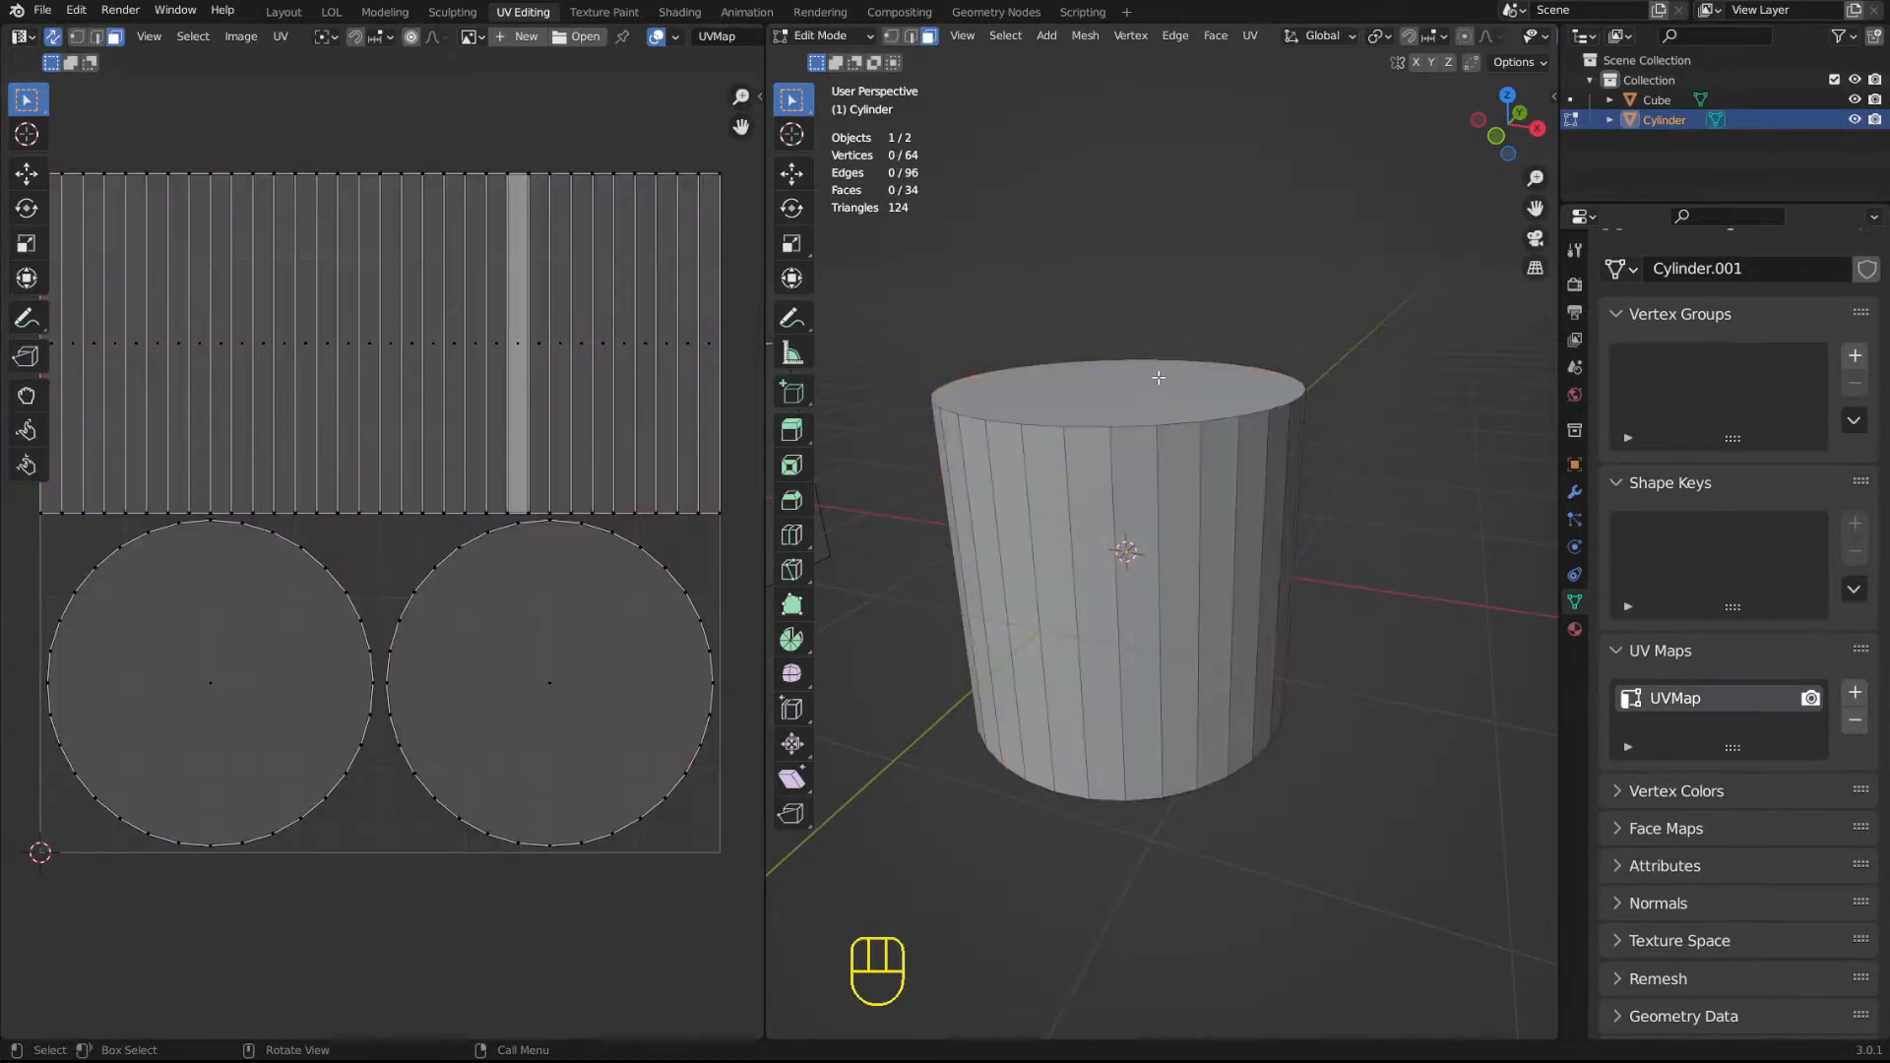
Select all of the cylinder's faces and reset their UV mapping.
key("a")
middle_click_drag(1162, 317, 1410, 280)
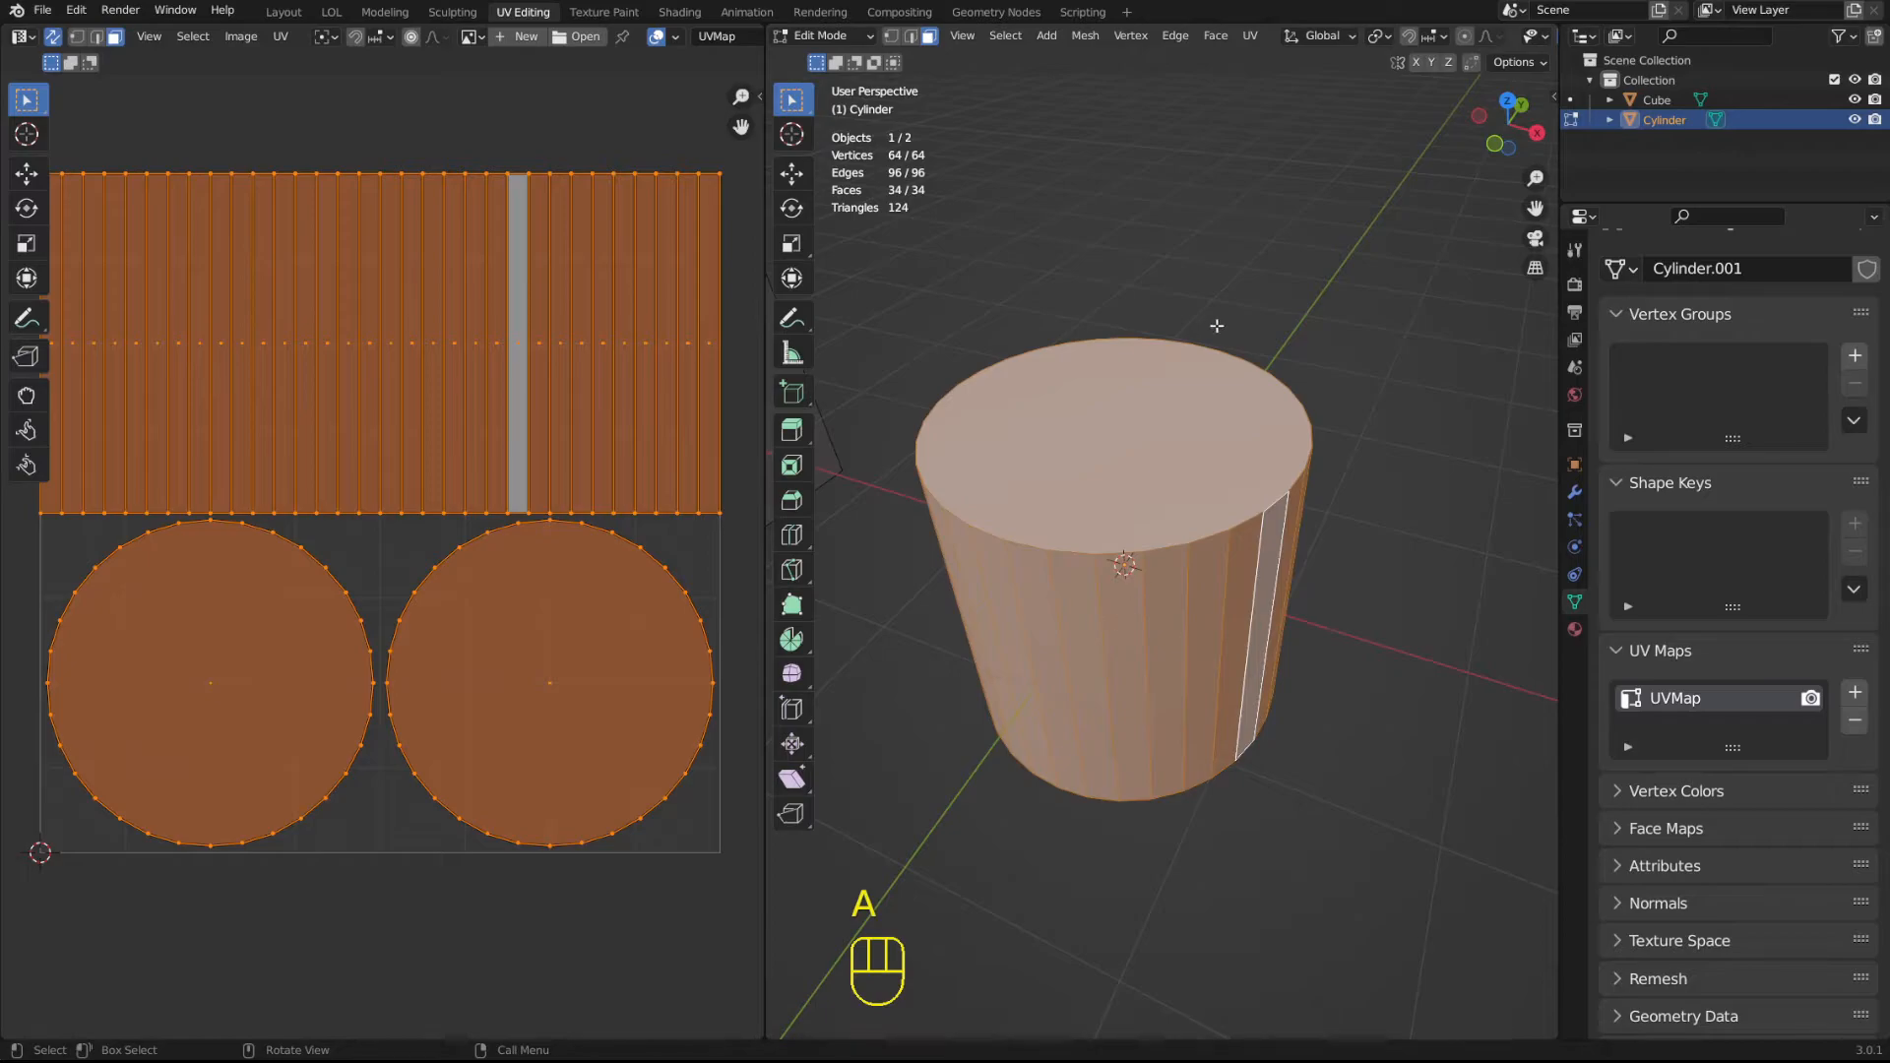
key("a")
key("u")
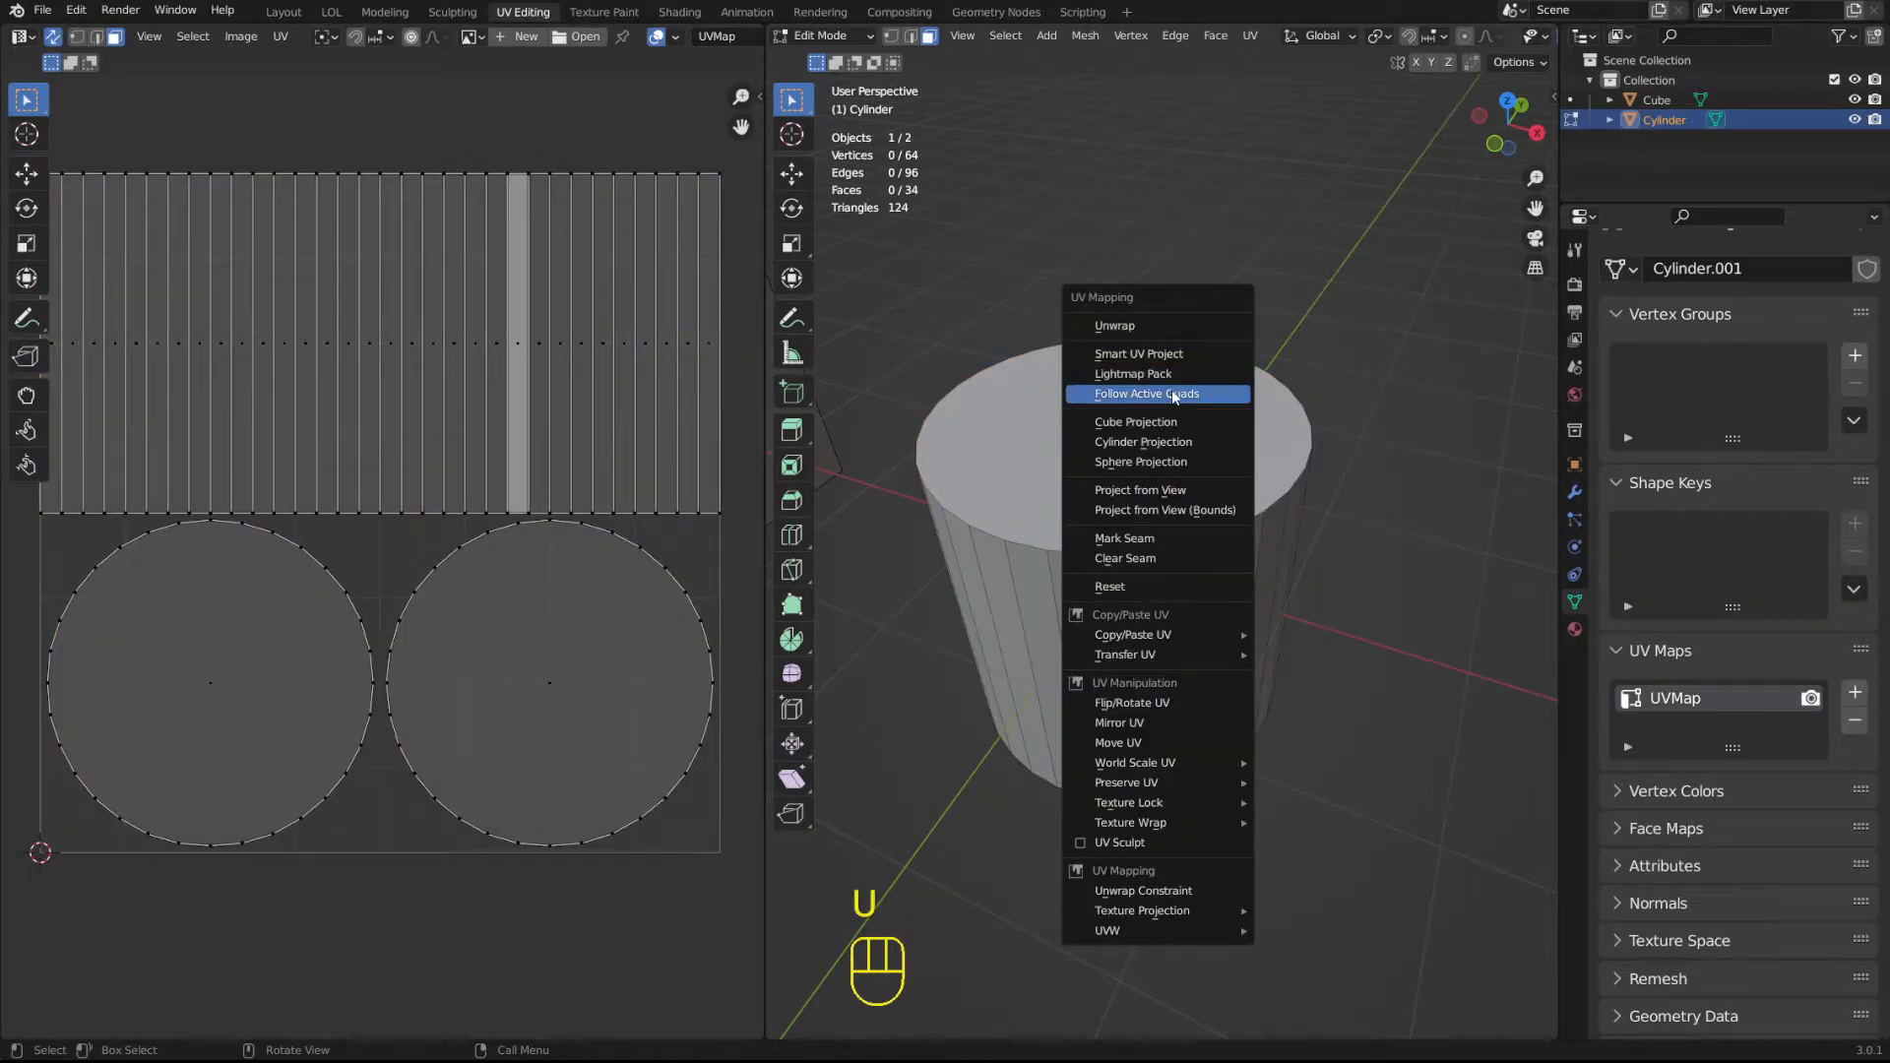
key("a")
key("u")
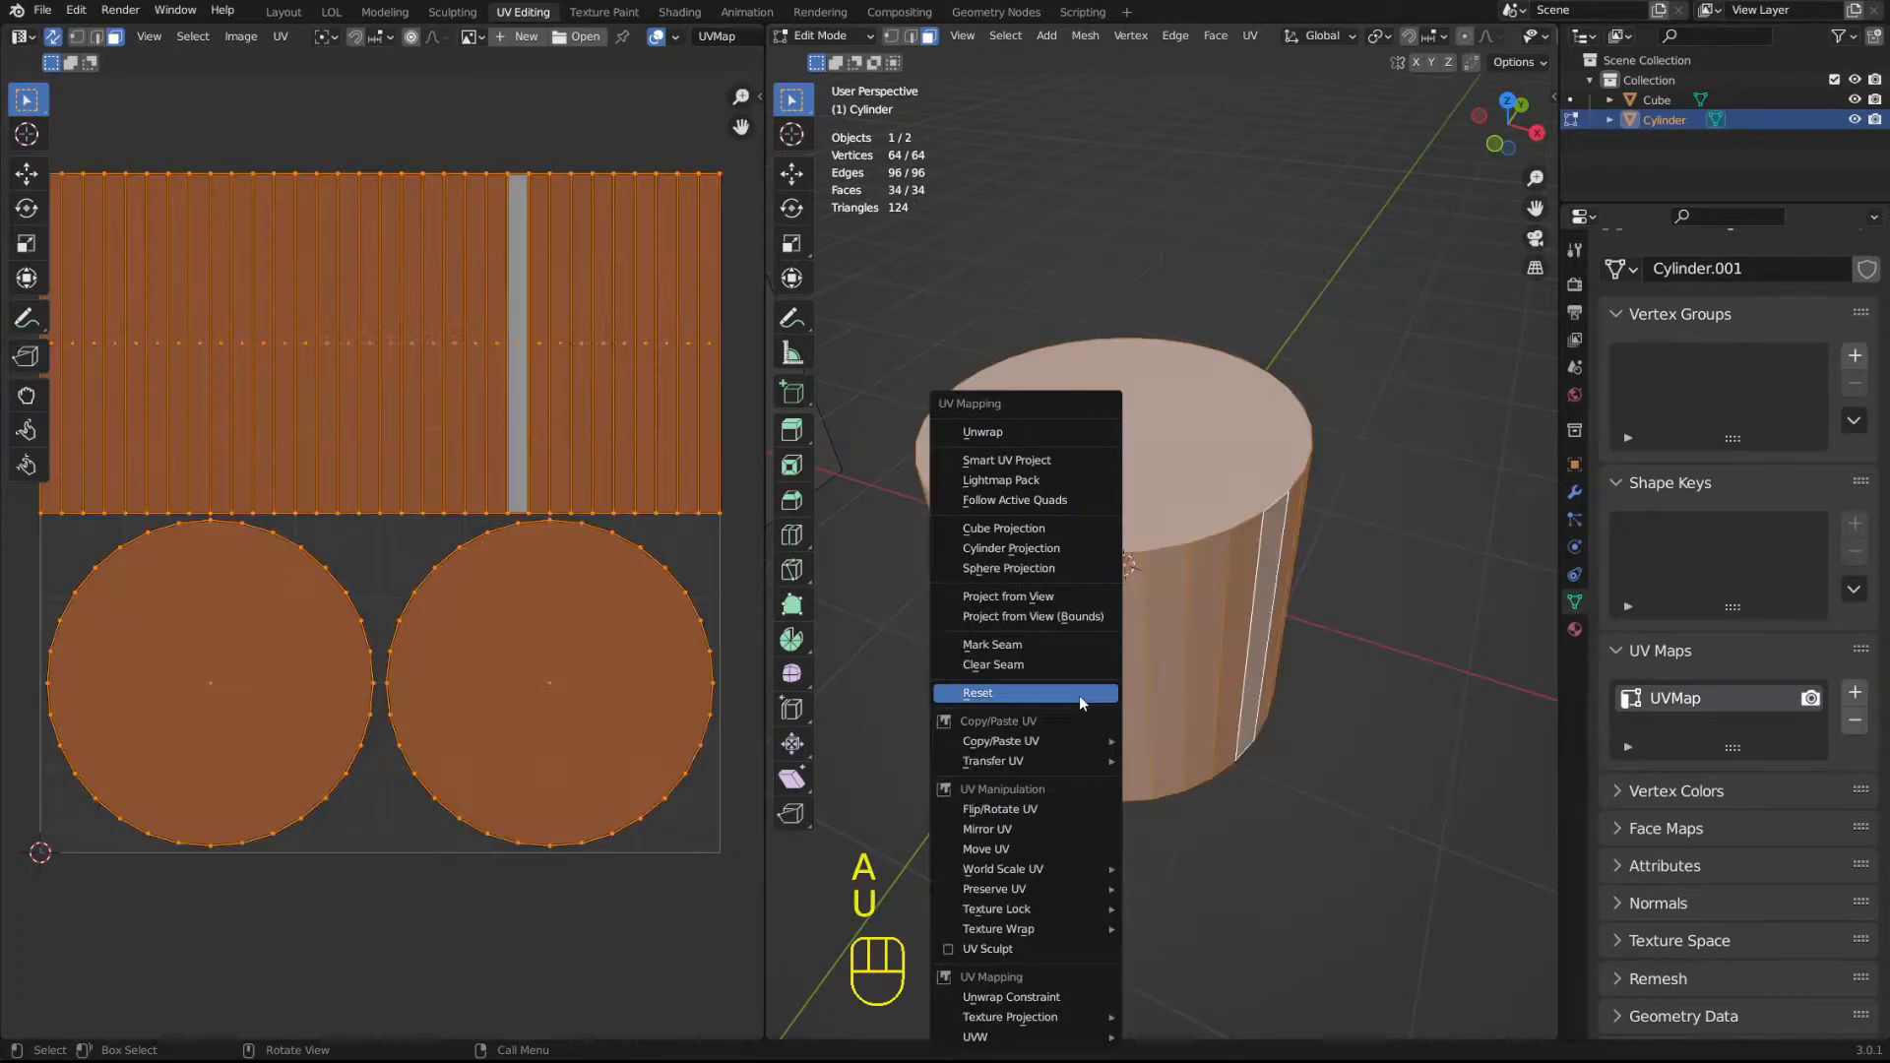
left_click(1079, 695)
key("Tab")
key("Tab")
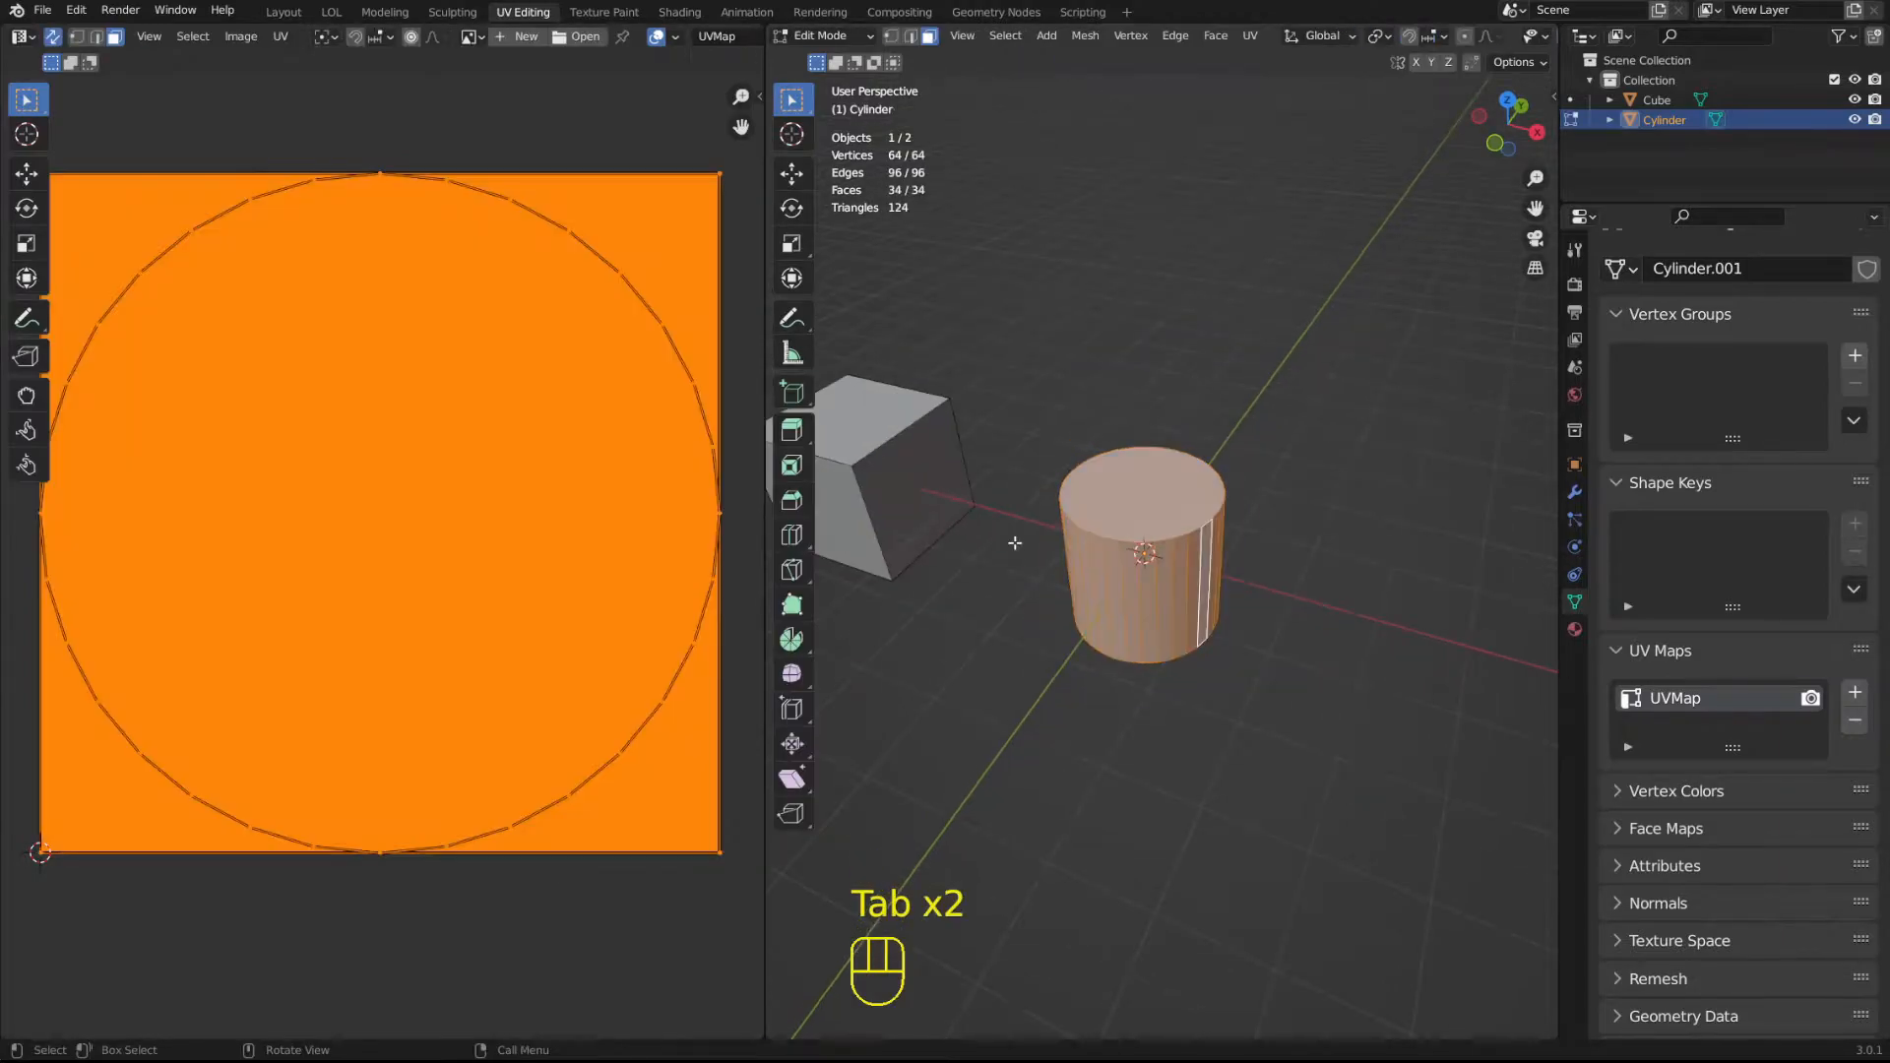
Scale the cylinder's reset UVs down to a tiny point at the centre of the UV square.
middle_click_drag(1151, 443, 1119, 468)
scroll(447, 344, "down", 5)
key("s")
left_click(425, 514)
scroll(425, 513, "up", 4)
key("s")
left_click(423, 473)
key("s")
left_click(531, 540)
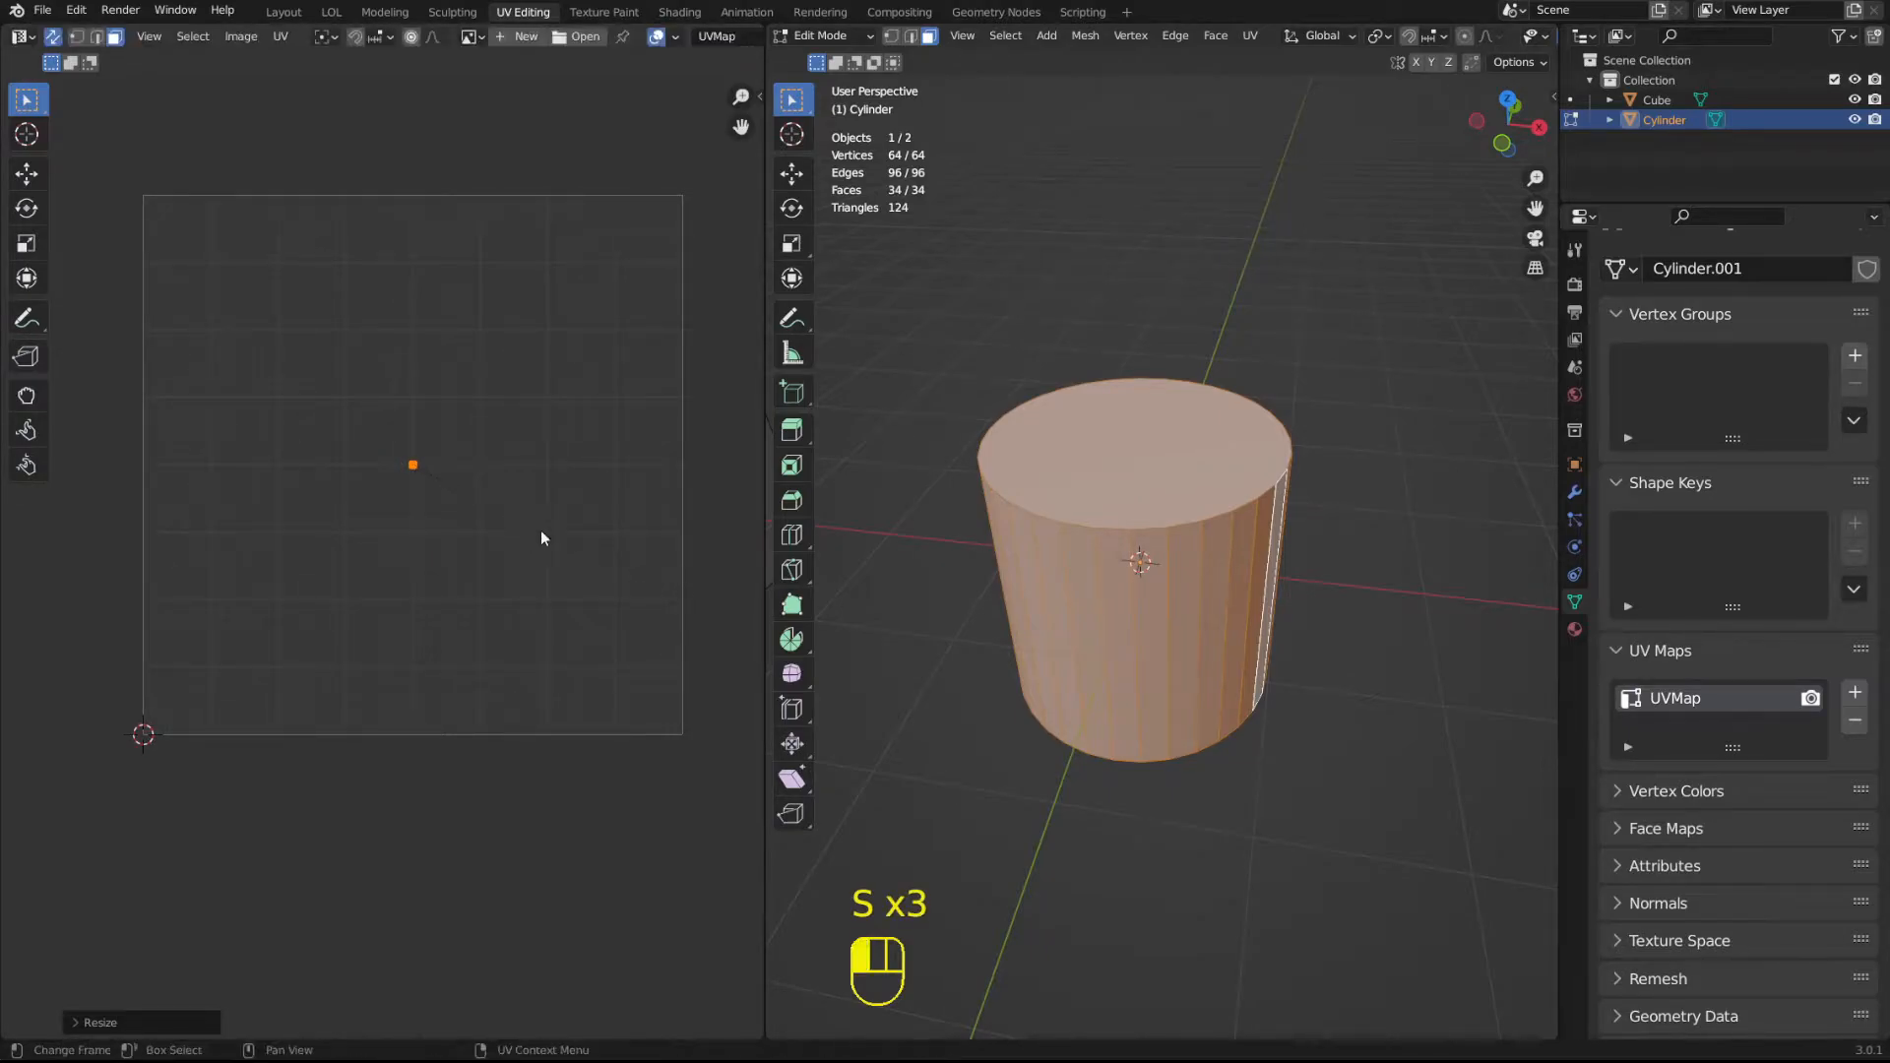
key("Tab")
middle_click_drag(1227, 630, 1195, 565)
scroll(1195, 565, "up", 1)
middle_click_drag(1195, 493, 1226, 557)
key("Tab")
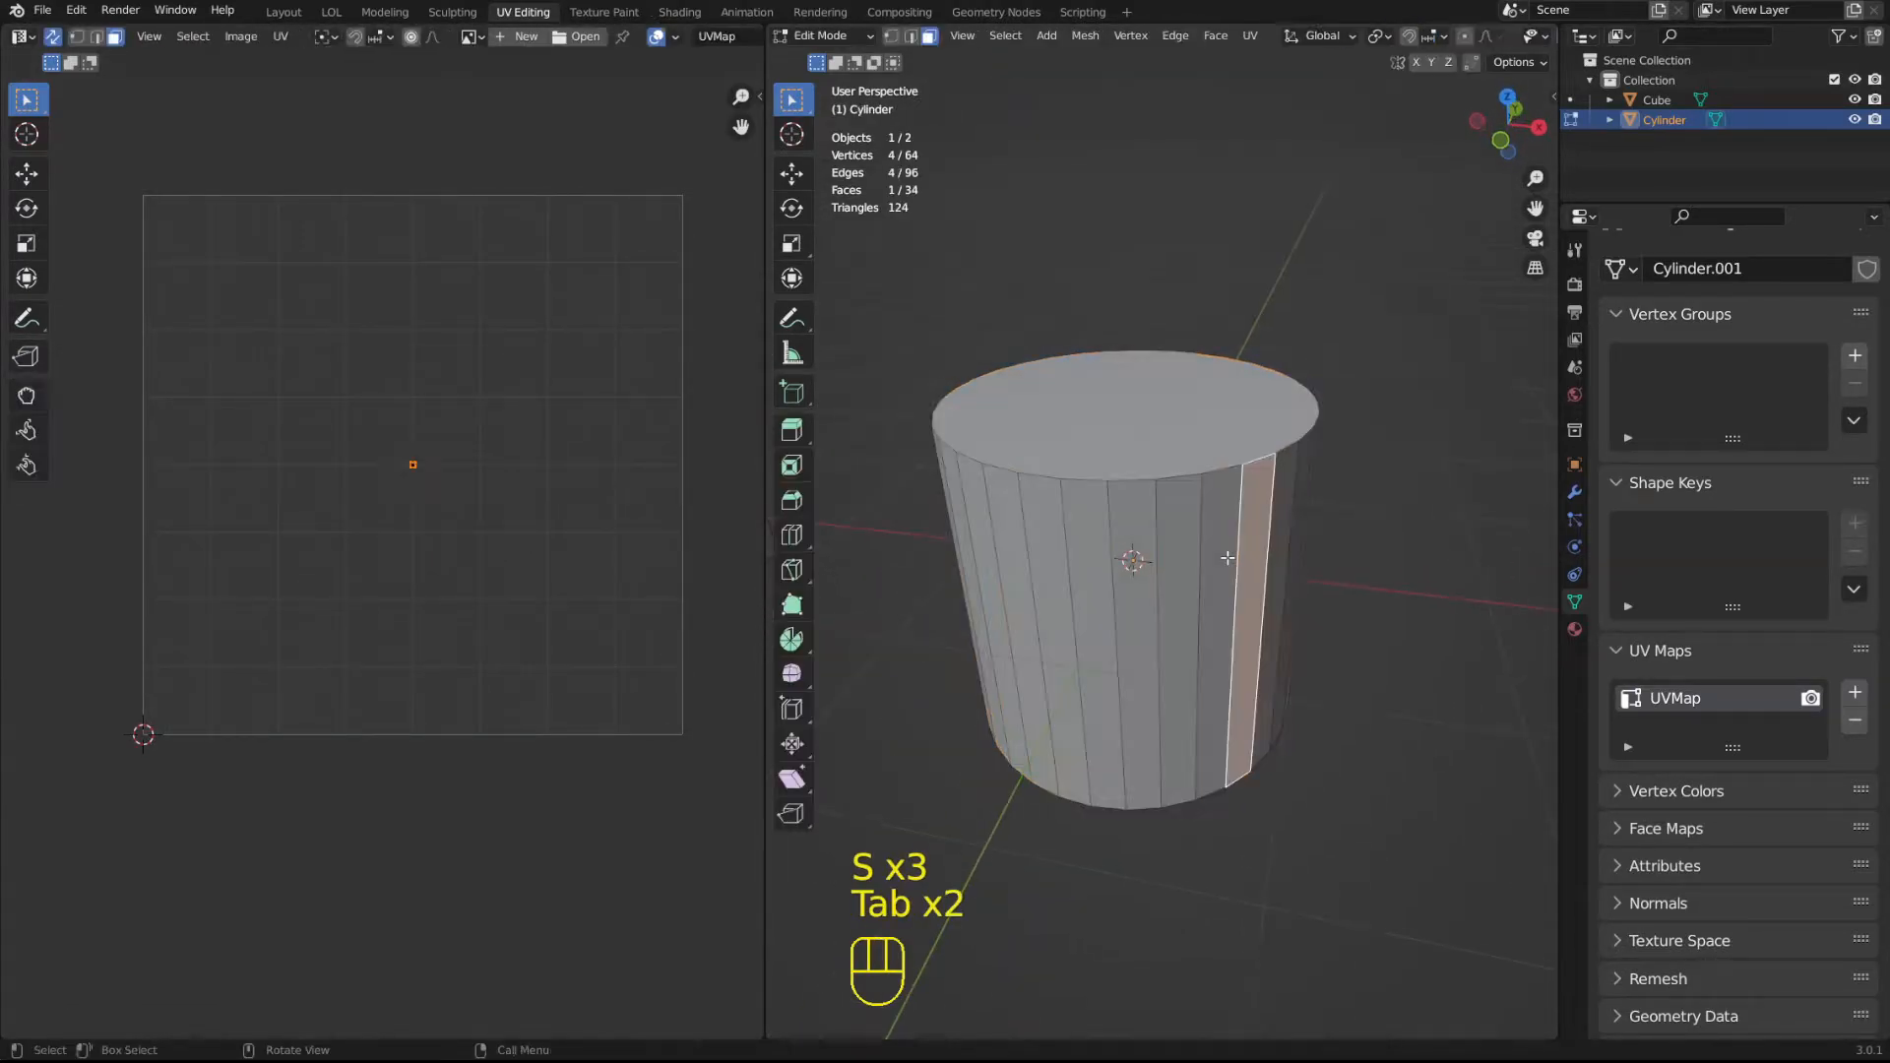
In edge selection mode, select the full edge loop around the cylinder's top rim, mark it as a seam, and deselect it.
scroll(1227, 531, "up", 2)
key("2")
left_click(1202, 414)
scroll(1202, 414, "down", 3)
scroll(1202, 415, "up", 2)
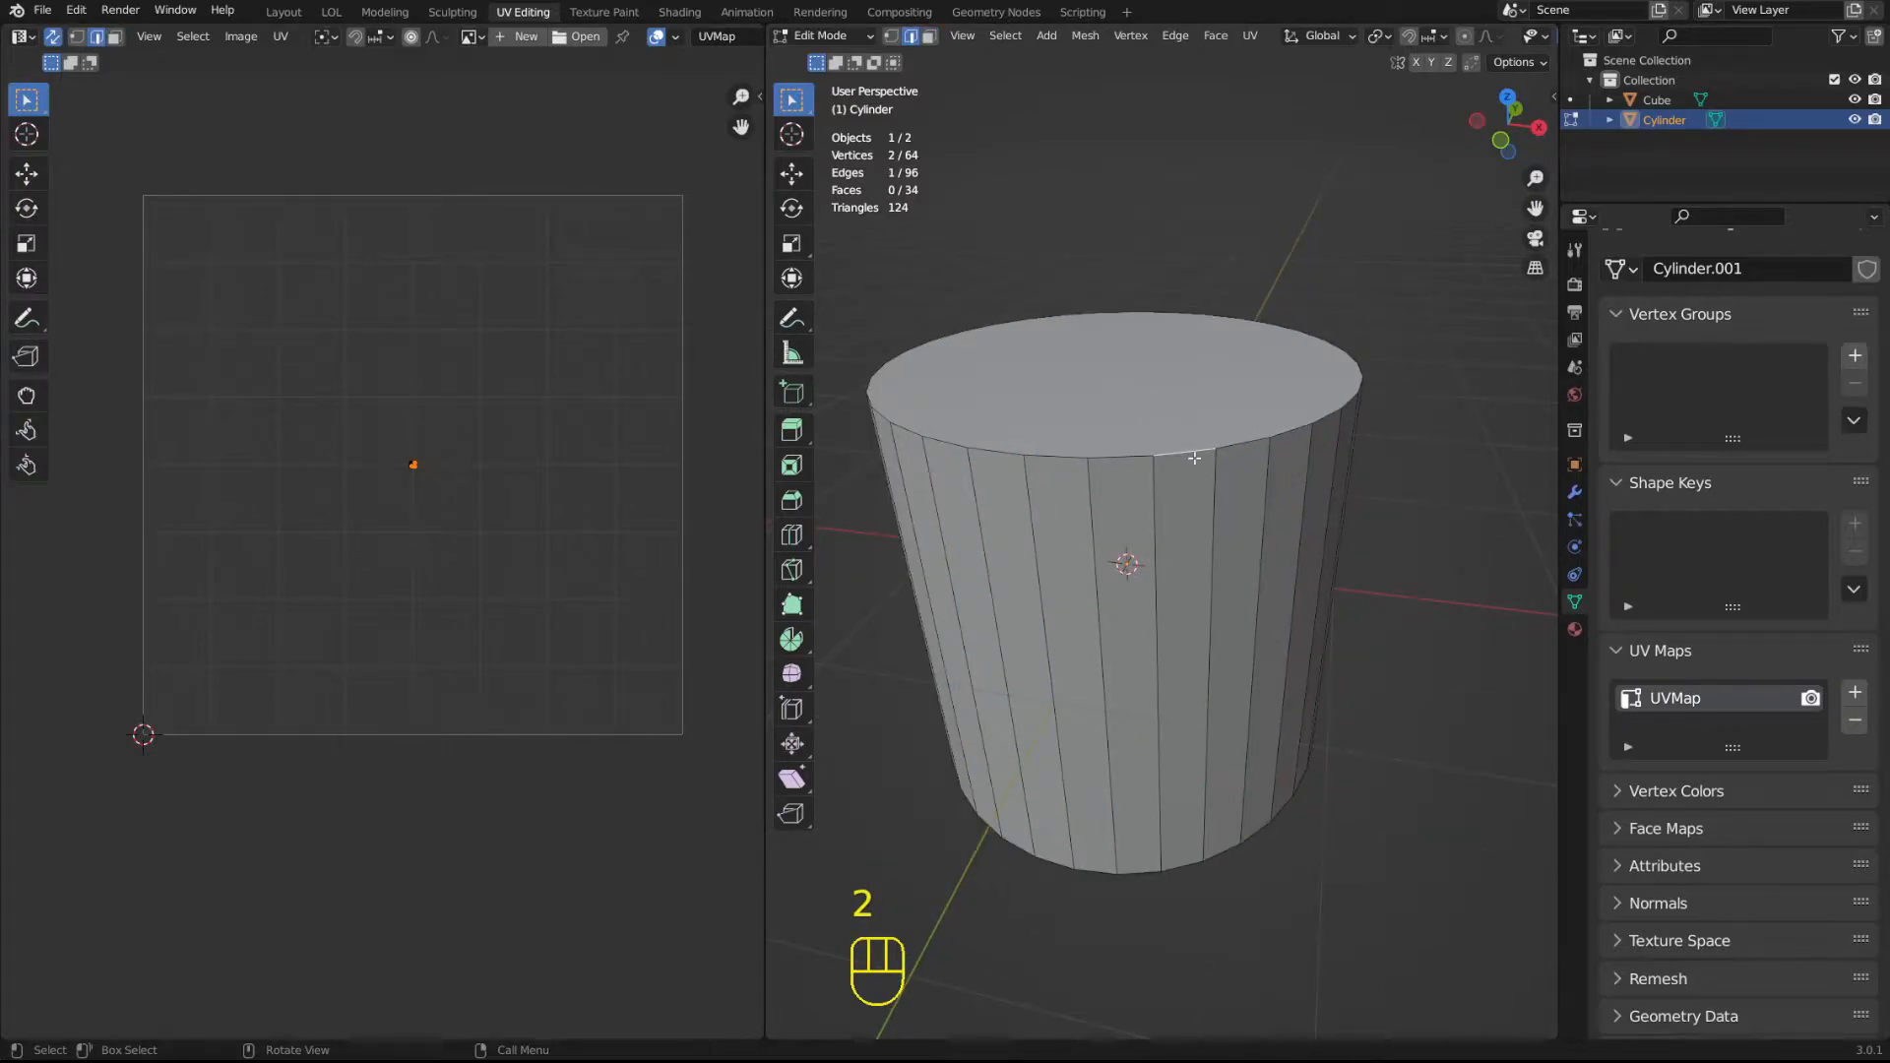
left_click(1193, 460, "alt")
middle_click_drag(1342, 561, 1265, 546)
key("u")
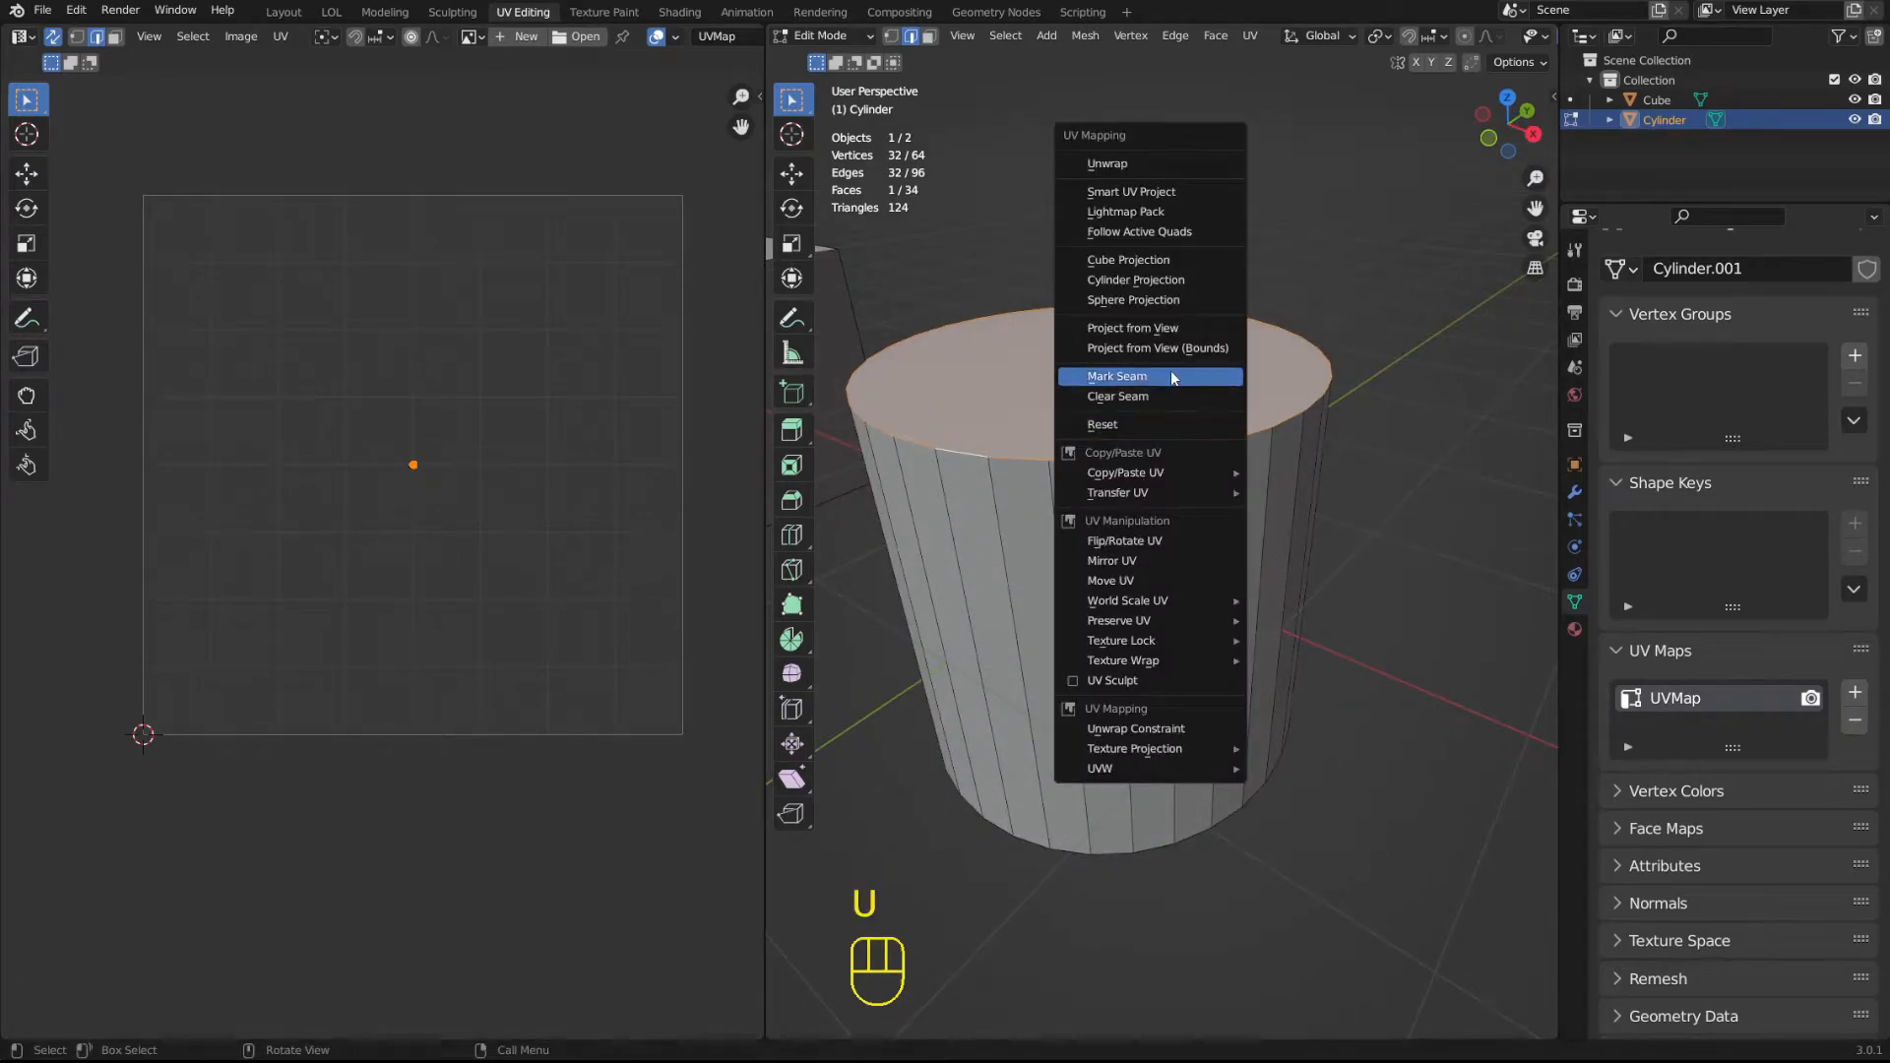
left_click(1122, 376)
left_click(1316, 249)
scroll(1226, 513, "up", 1)
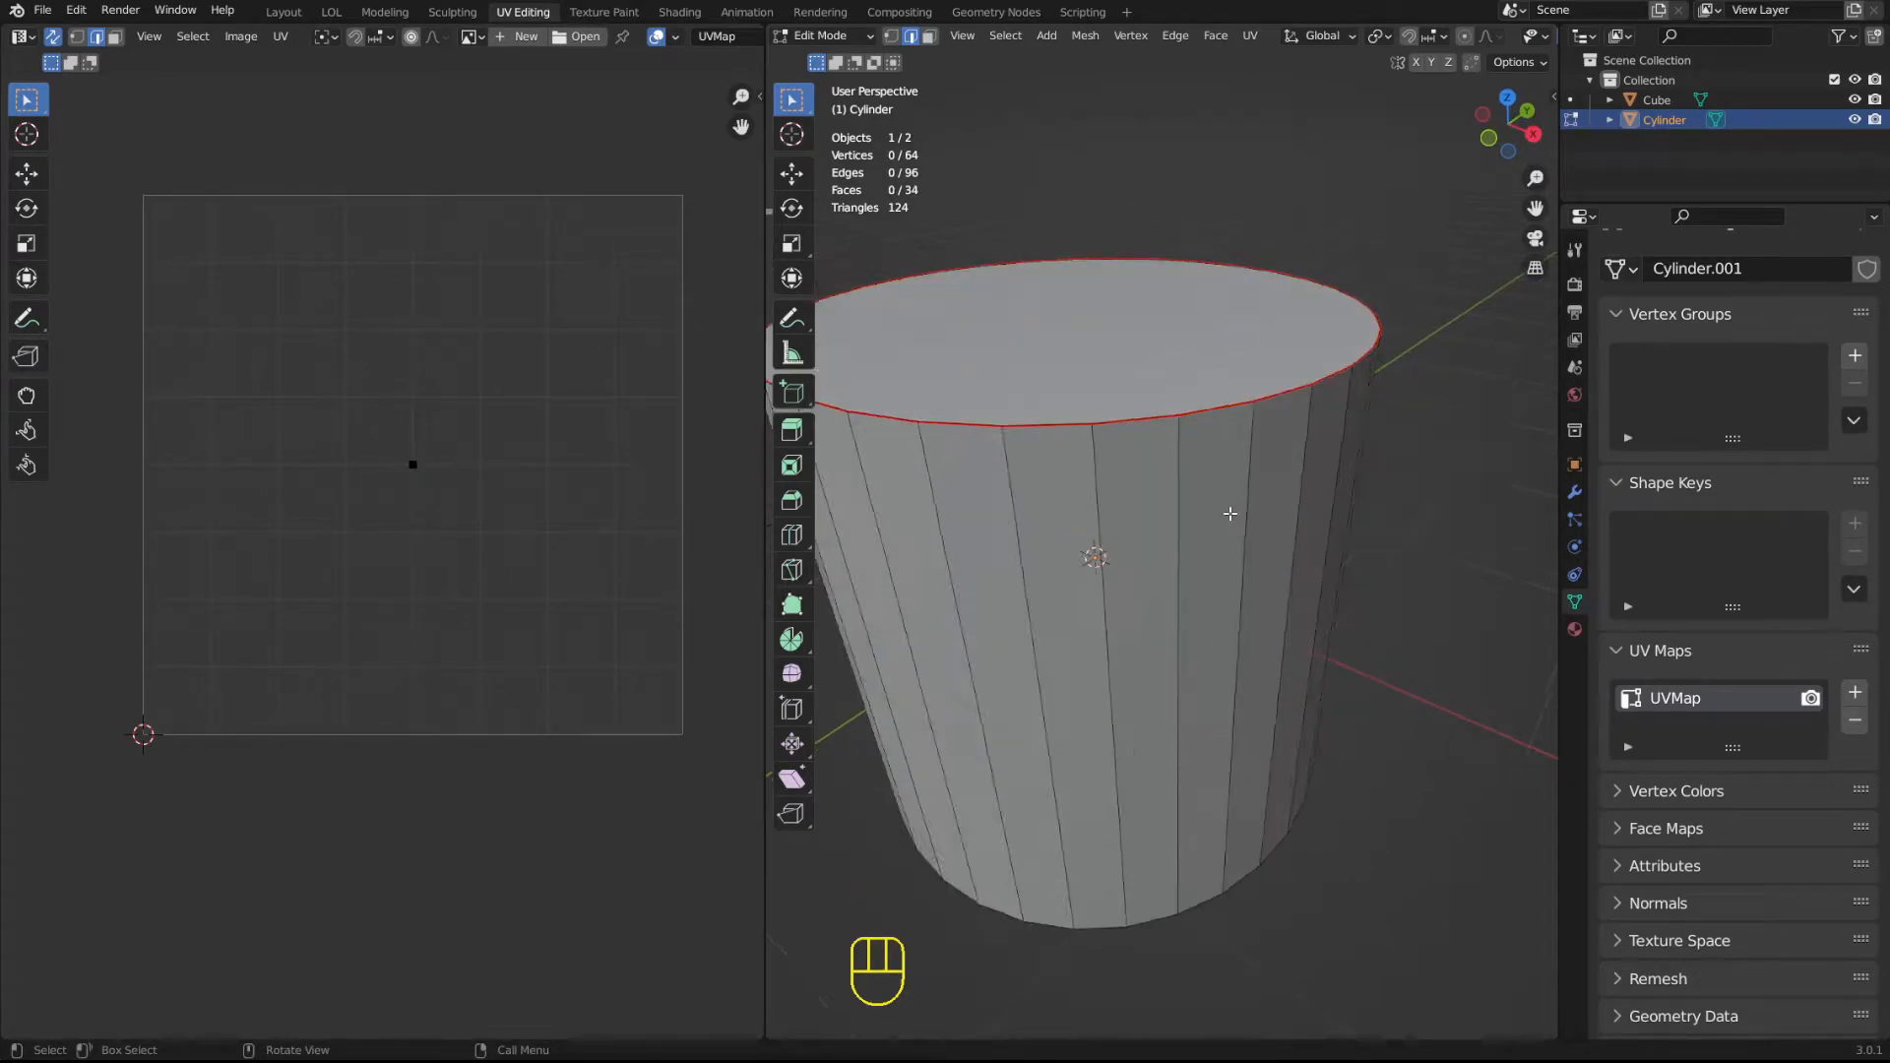
Open the viewport overlays in Edit Mode and toggle the Seams display off and on again.
middle_click_drag(1154, 406, 1173, 483, "shift")
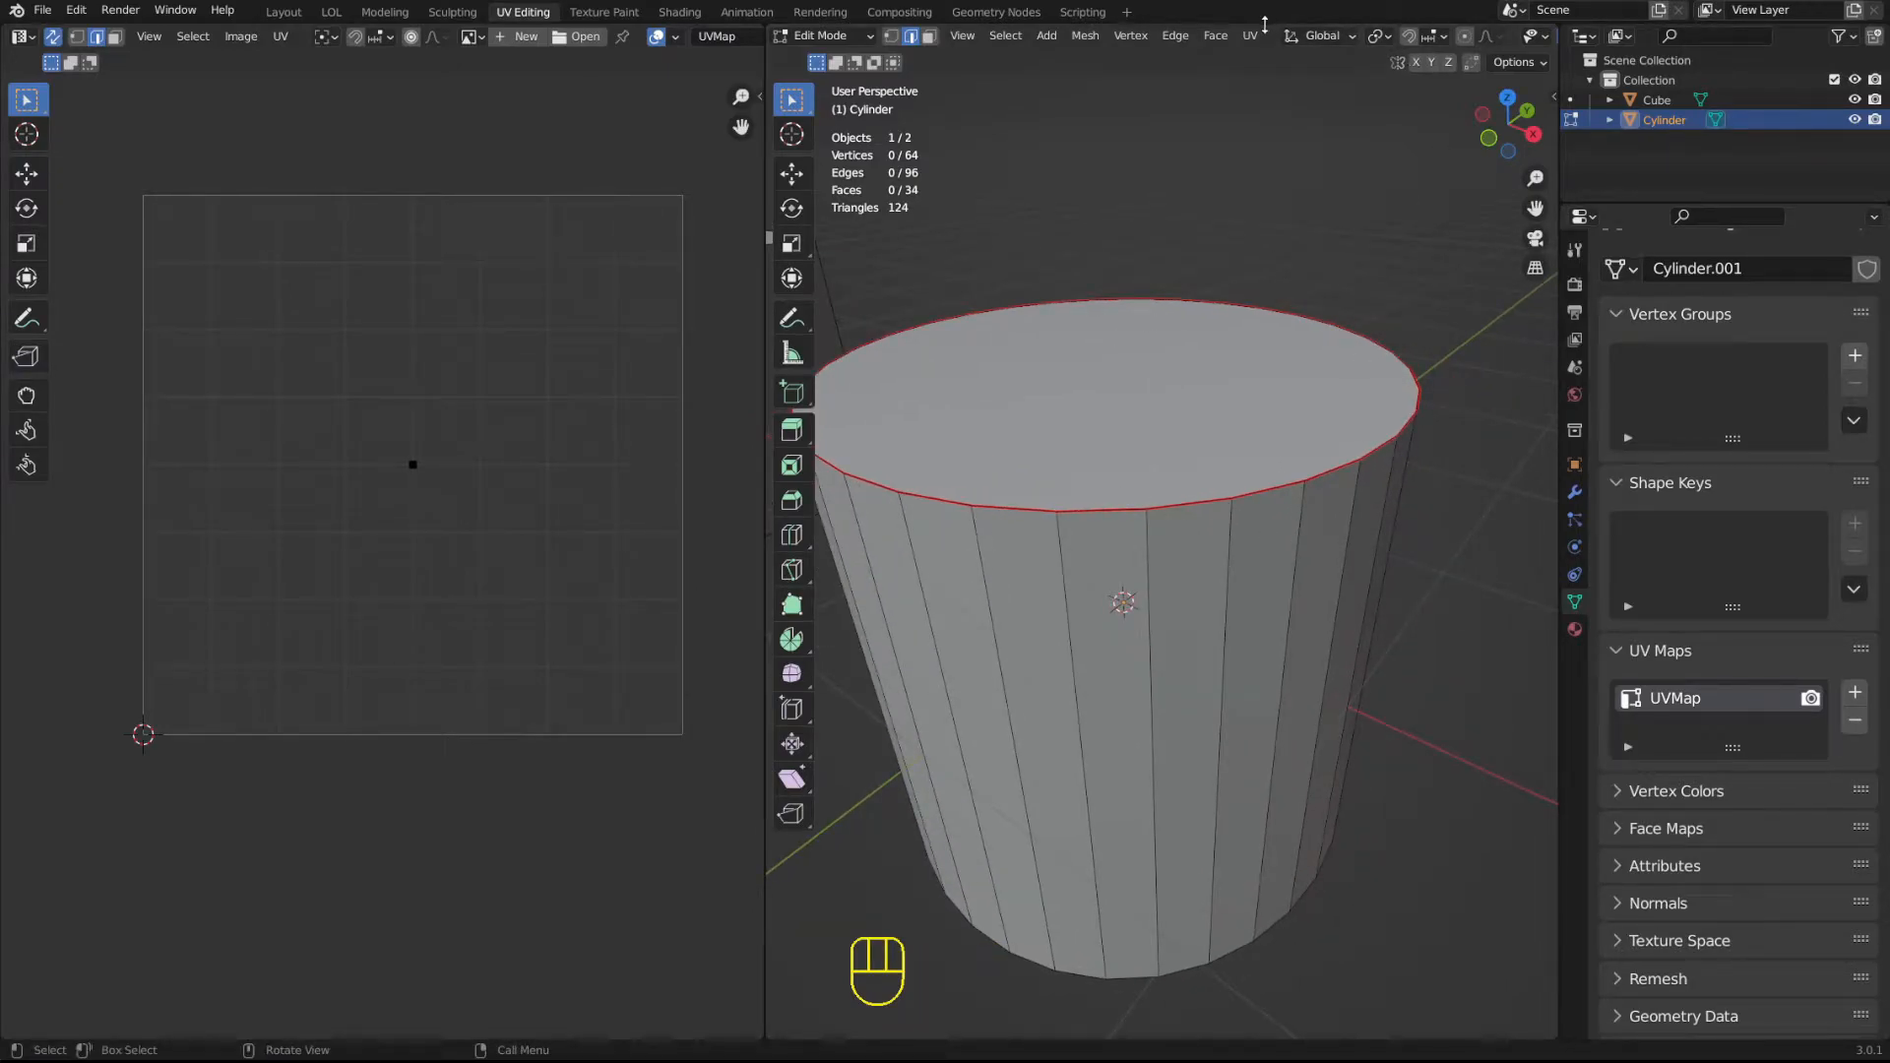
middle_click_drag(1270, 32, 1039, 39)
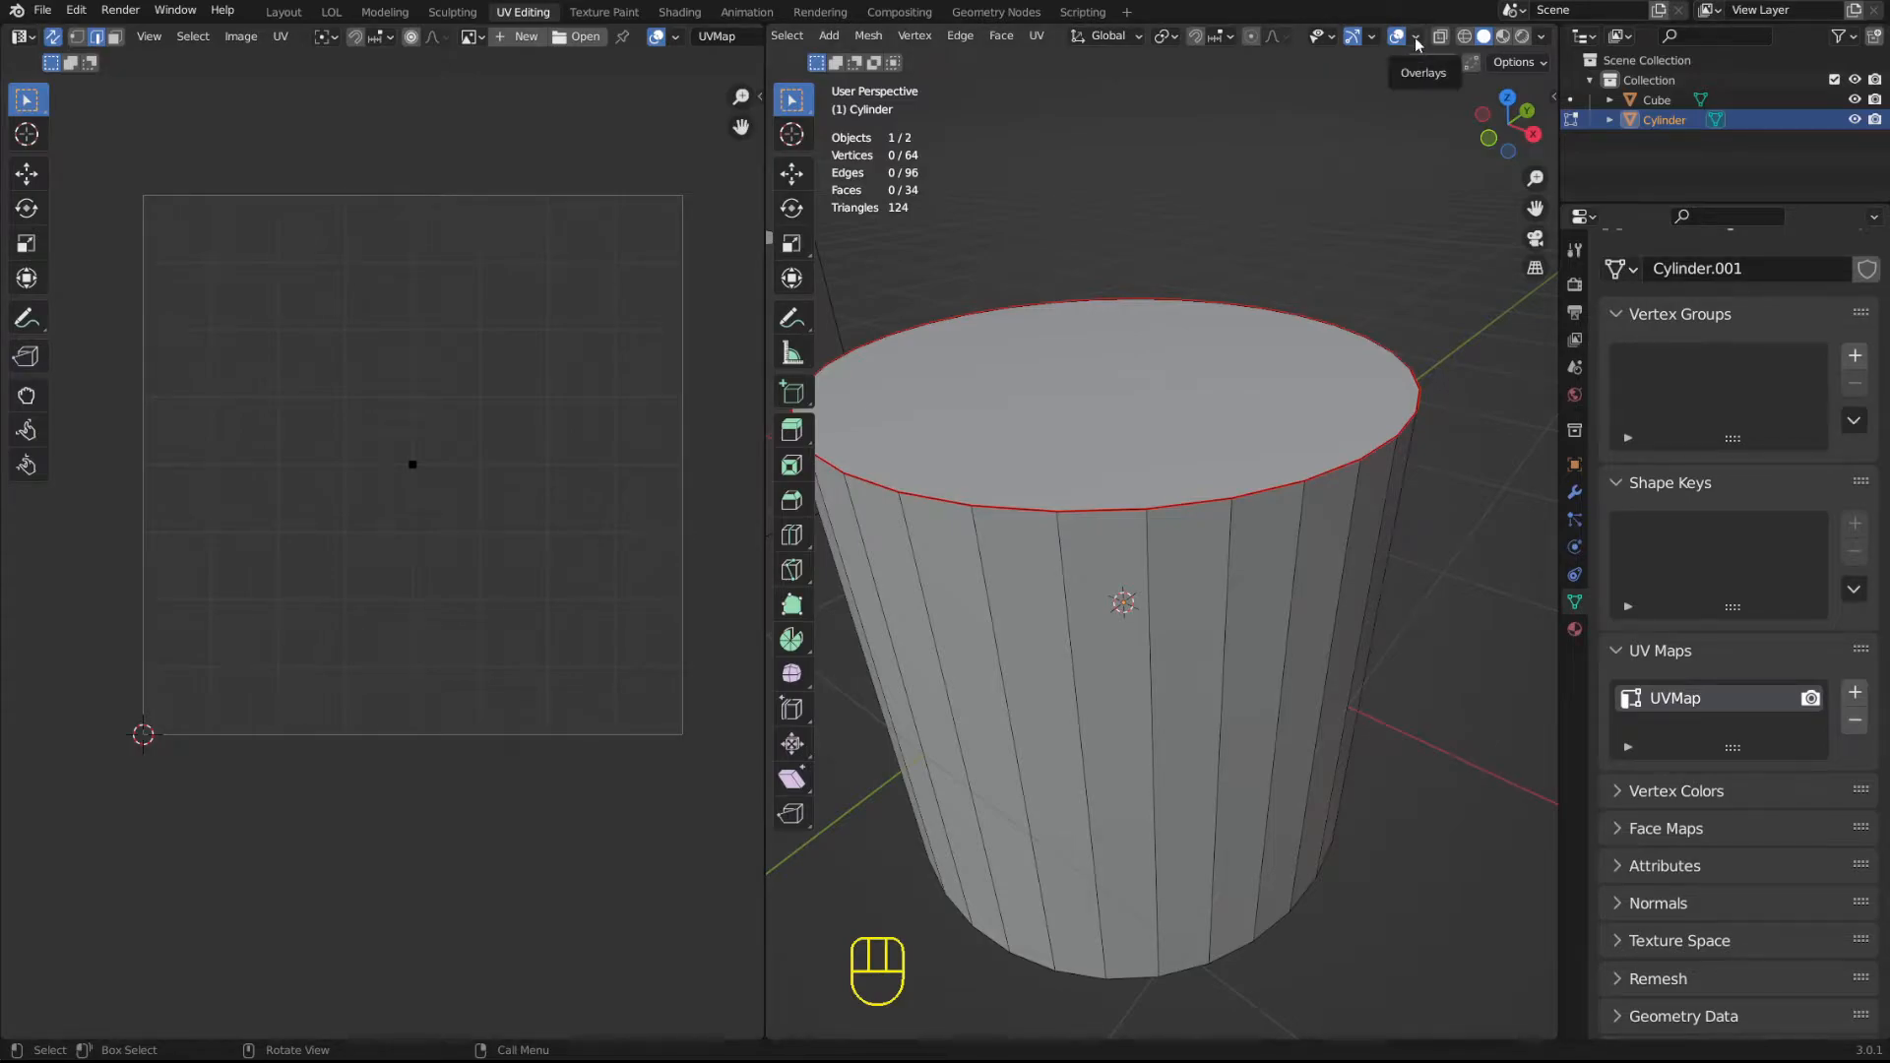
key("Tab")
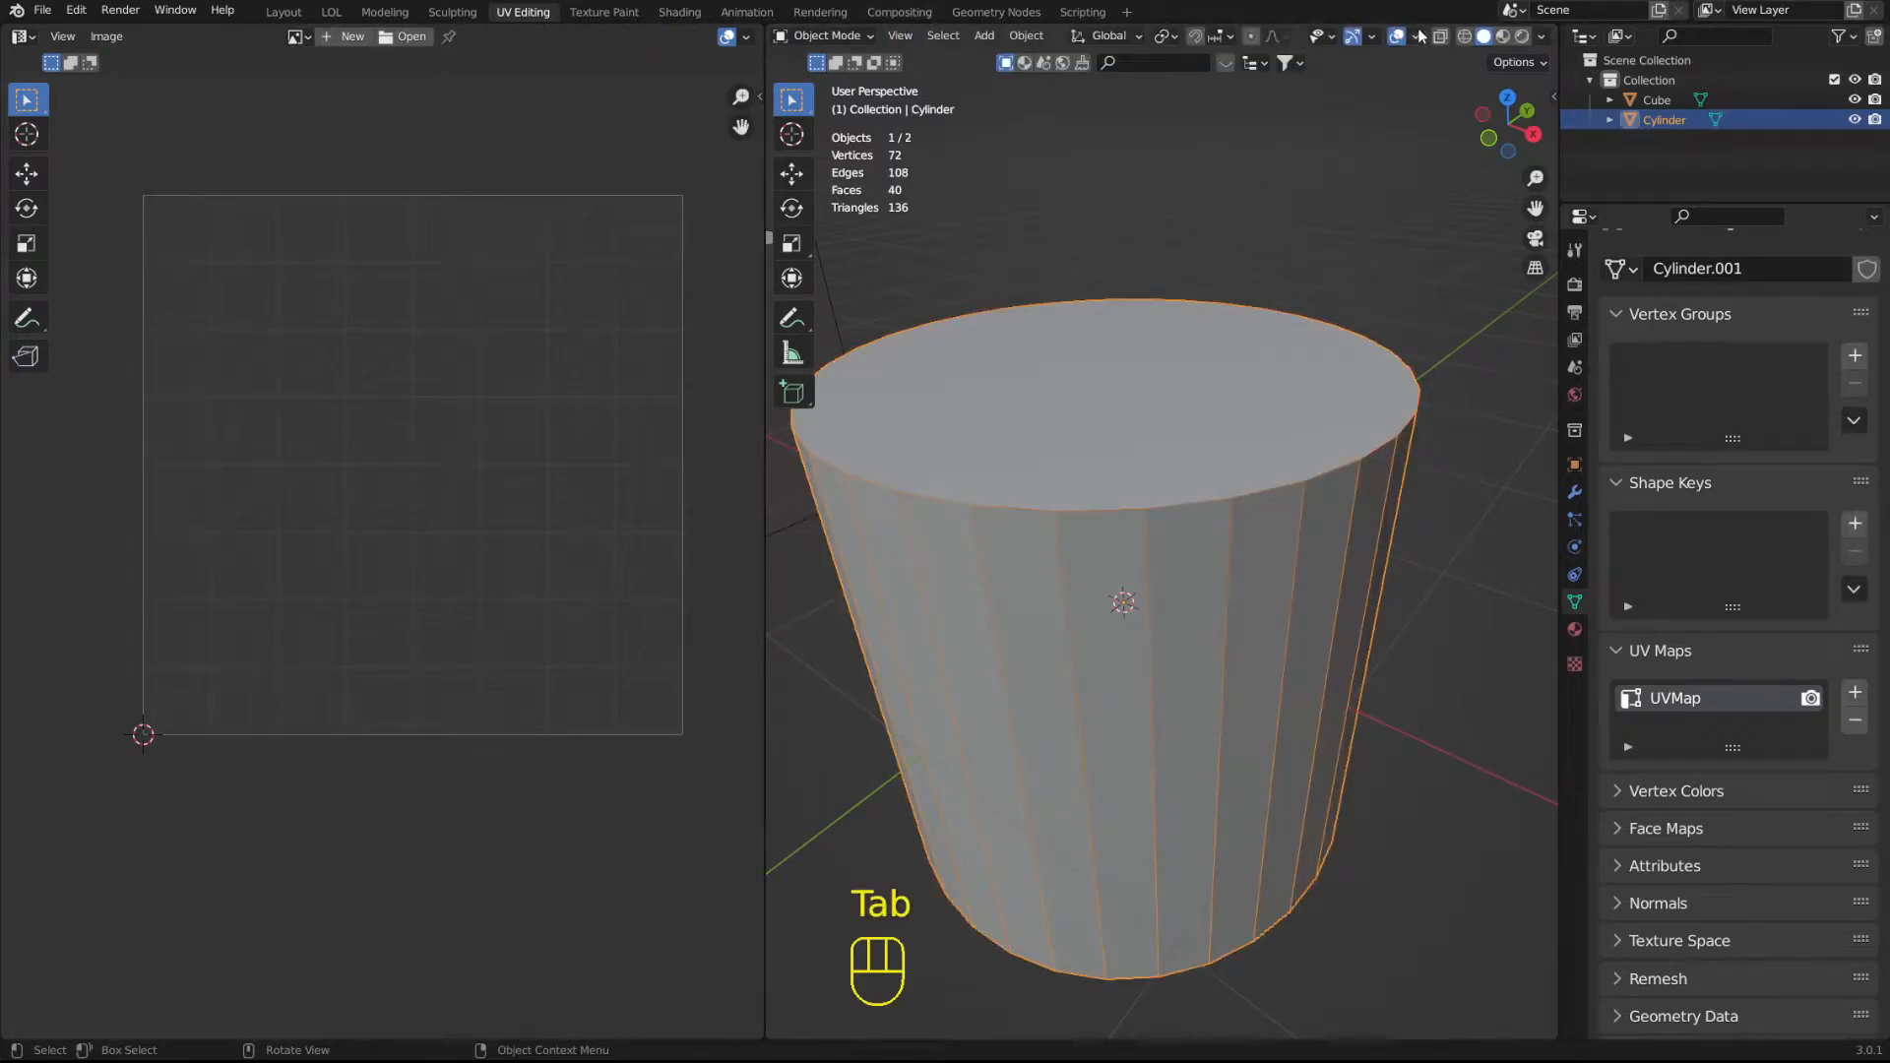
left_click(1416, 38)
key("Tab")
left_click(1422, 39)
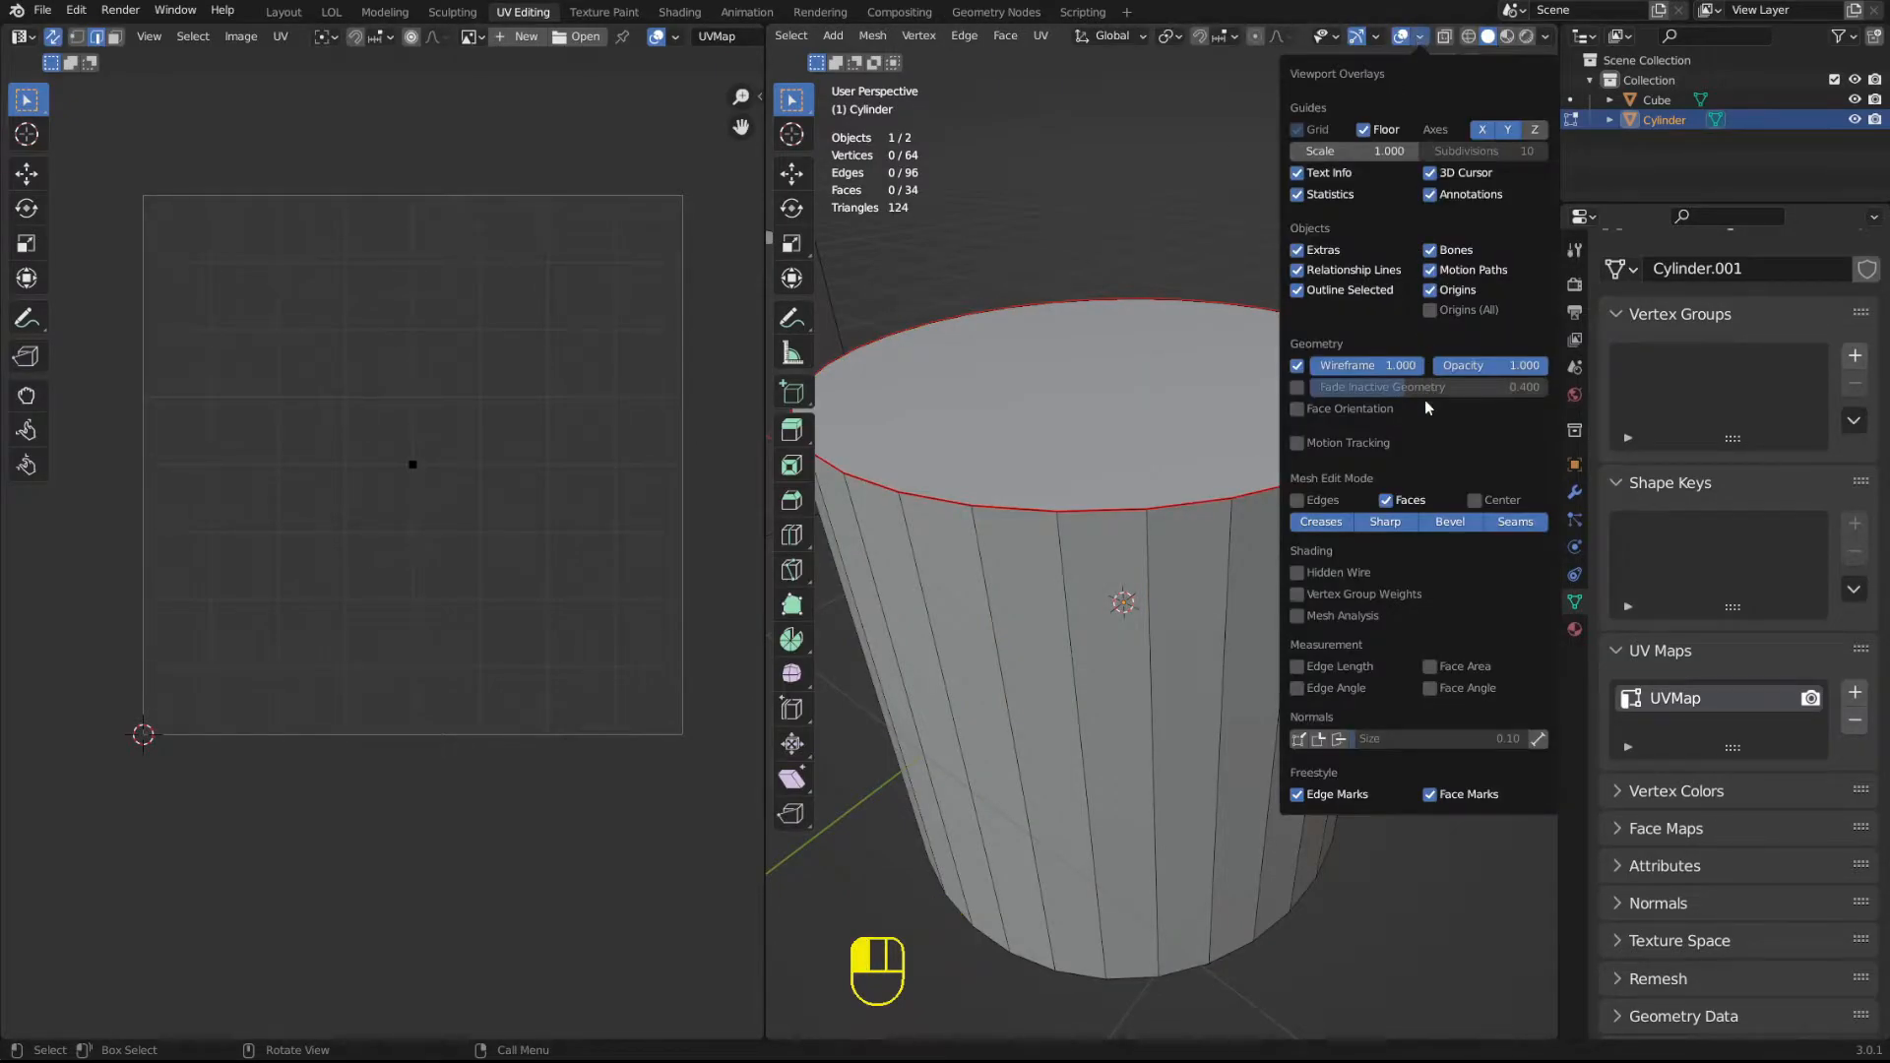
left_click(1537, 527)
left_click(1536, 528)
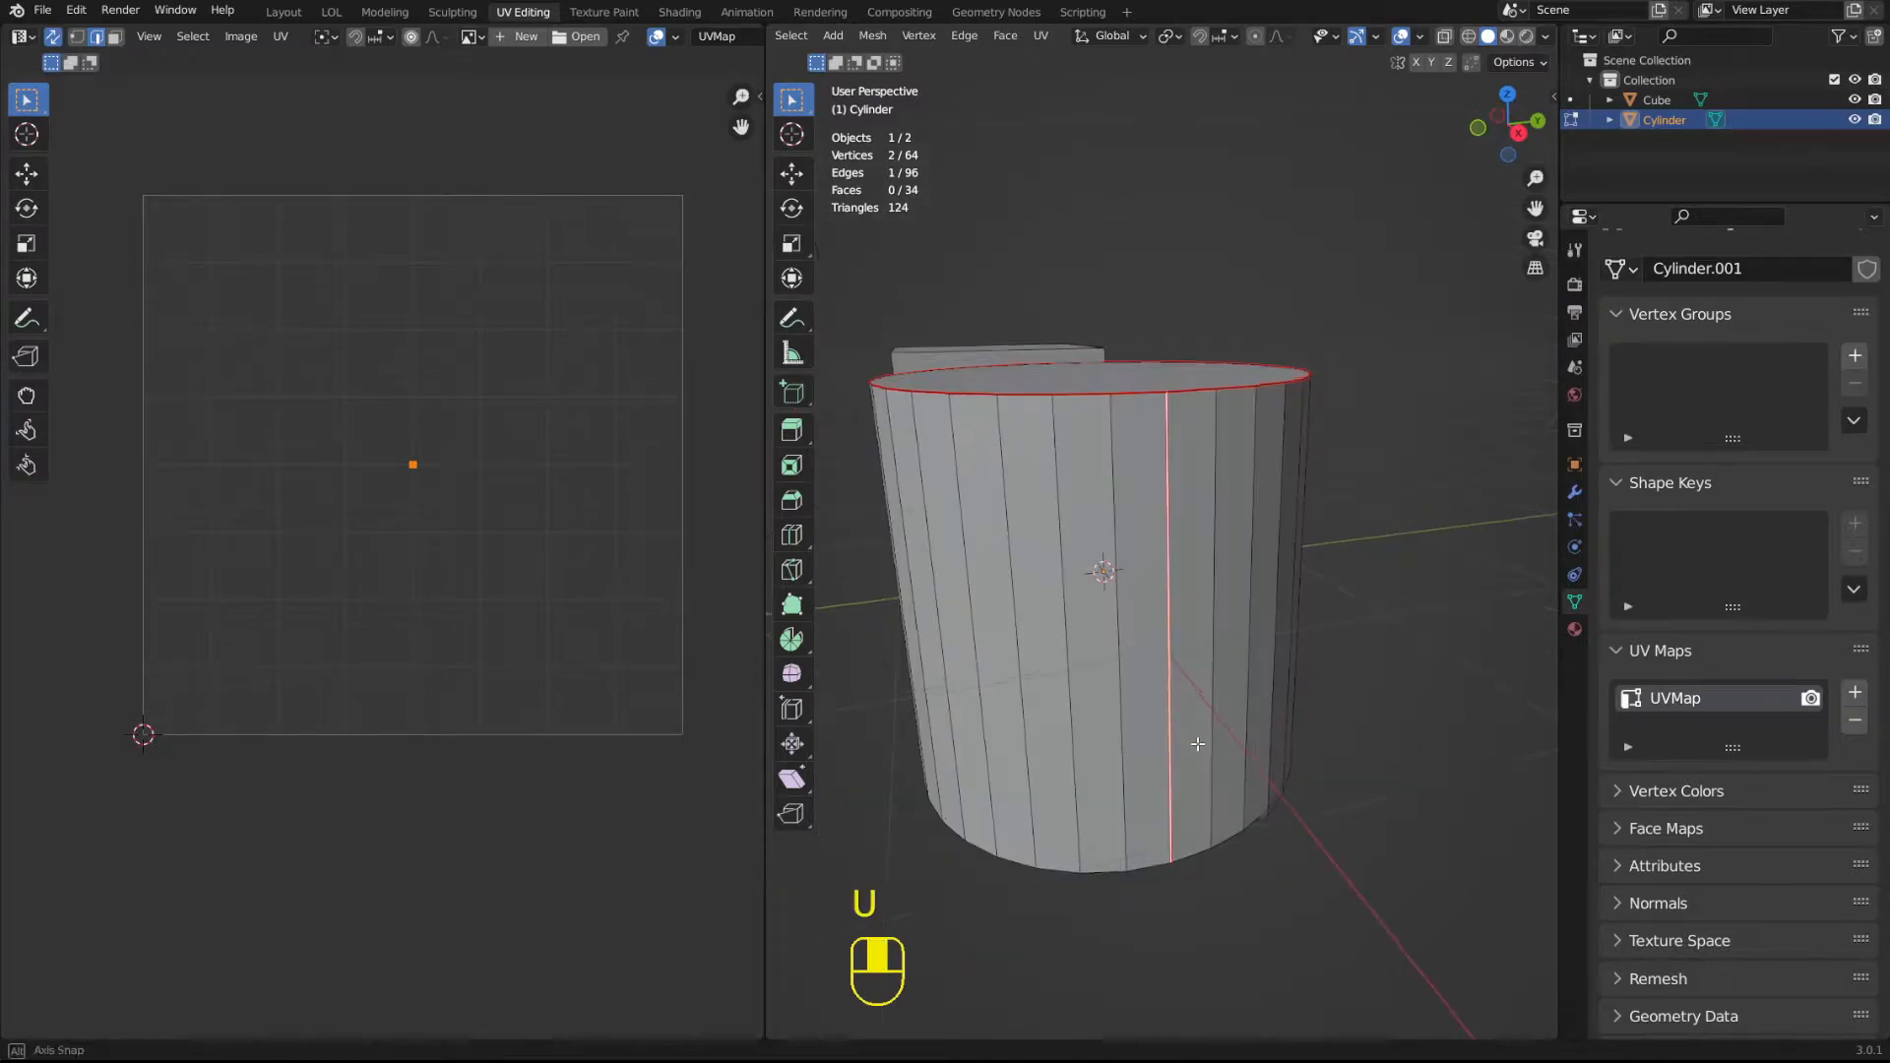
Mark one vertical side edge of the cylinder as a seam and inspect the seams from several angles.
middle_click_drag(1198, 739, 1194, 801)
middle_click_drag(1151, 670, 1070, 582)
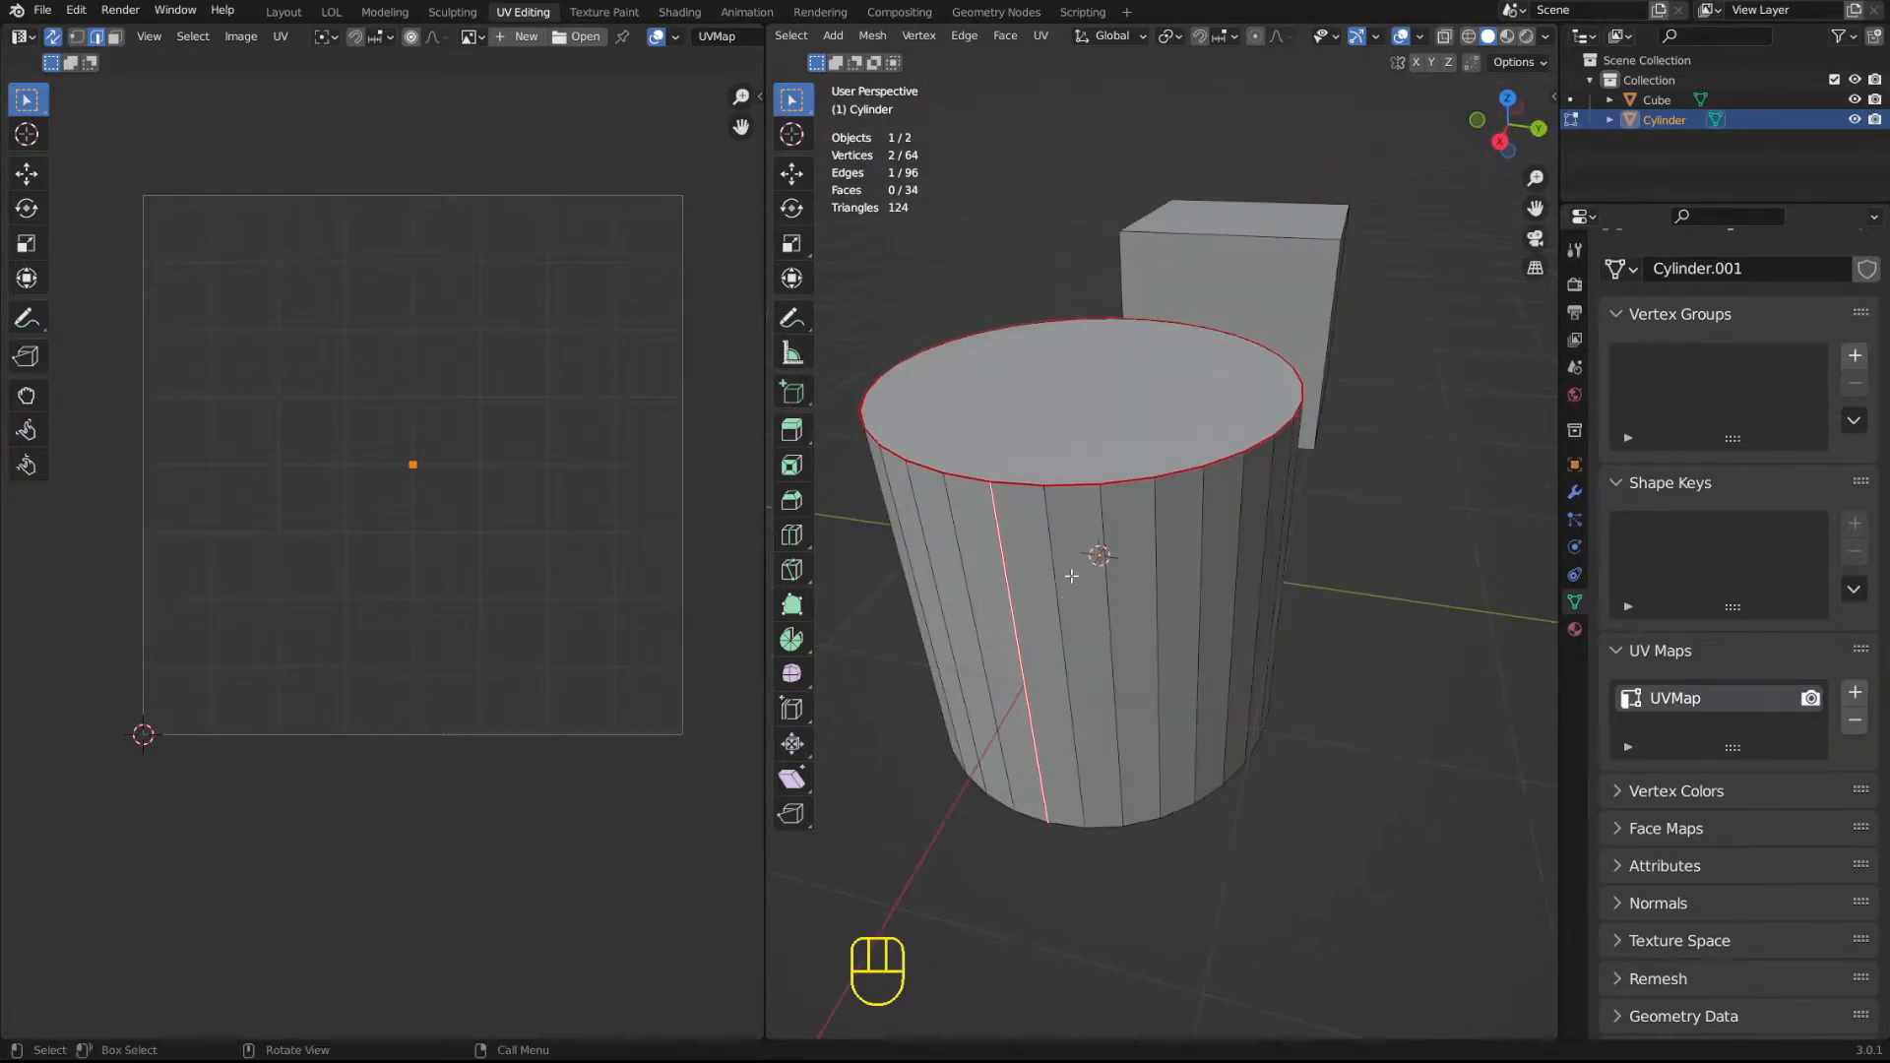
middle_click_drag(1112, 331, 1105, 352)
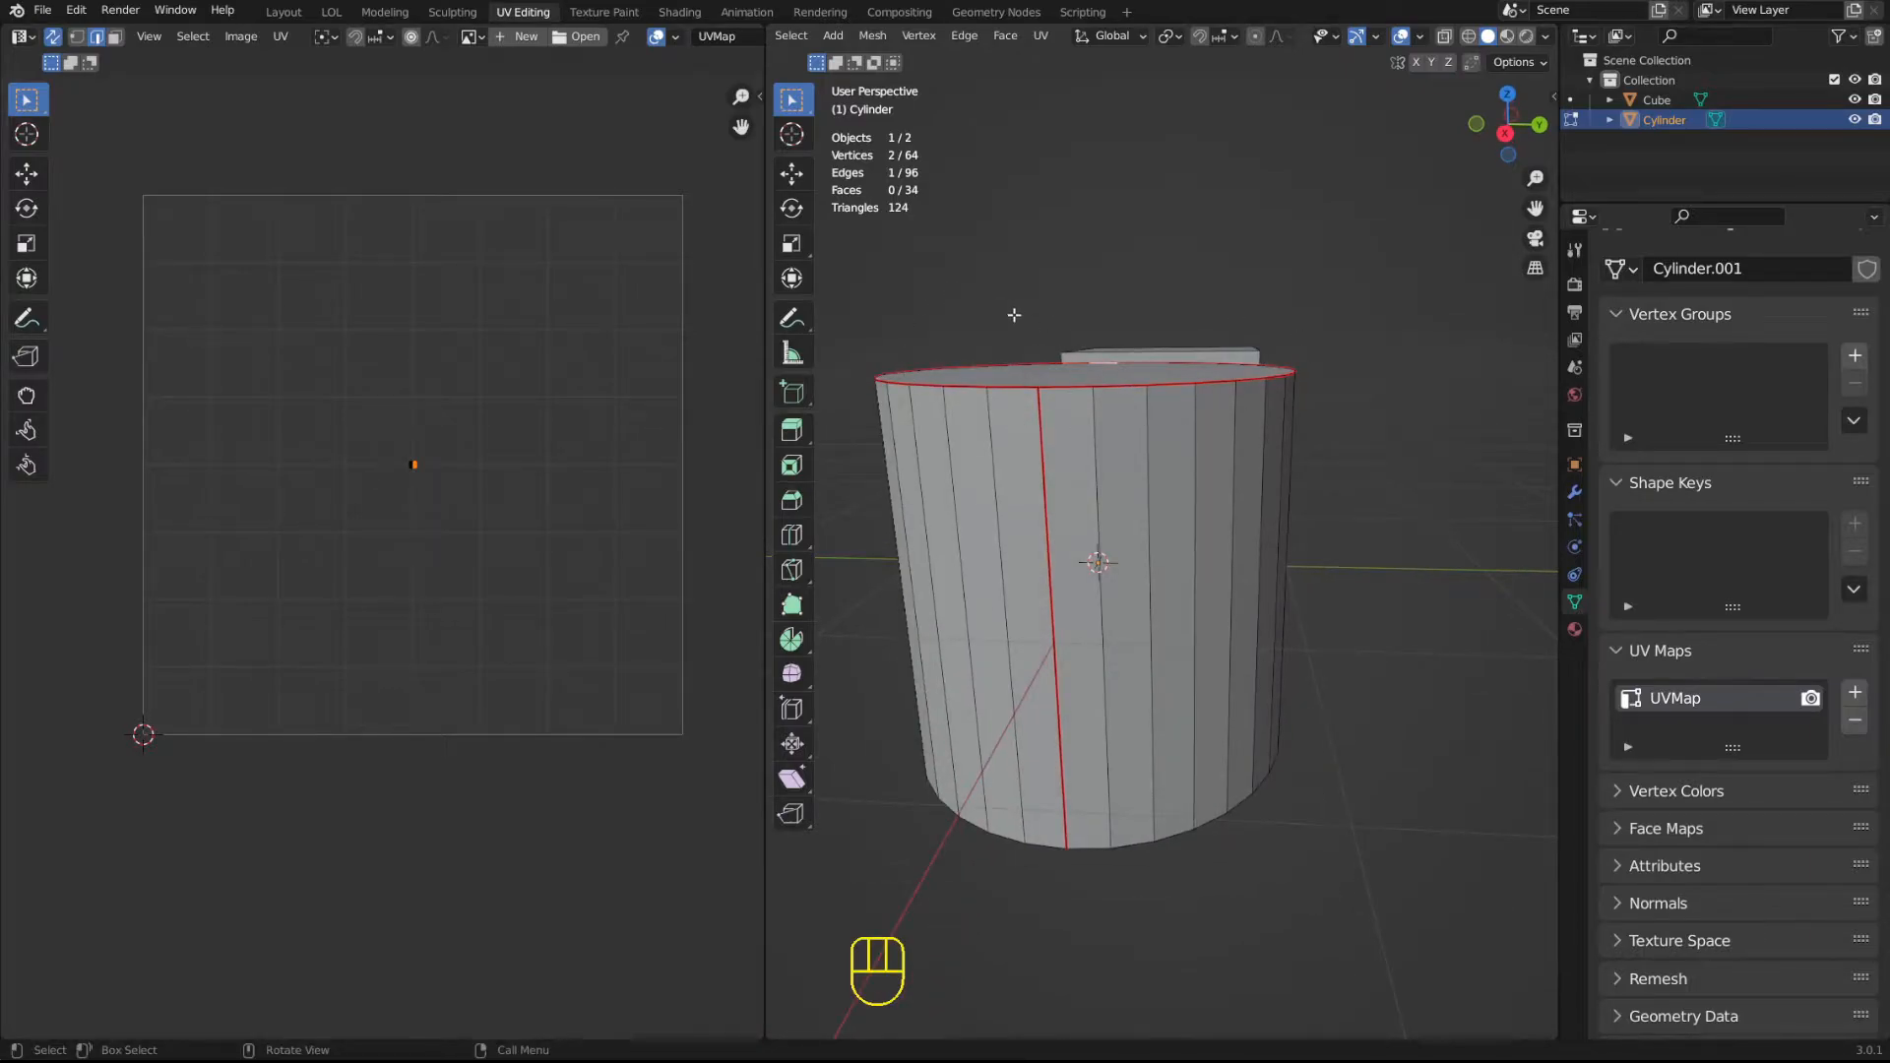
middle_click_drag(1171, 404, 991, 576)
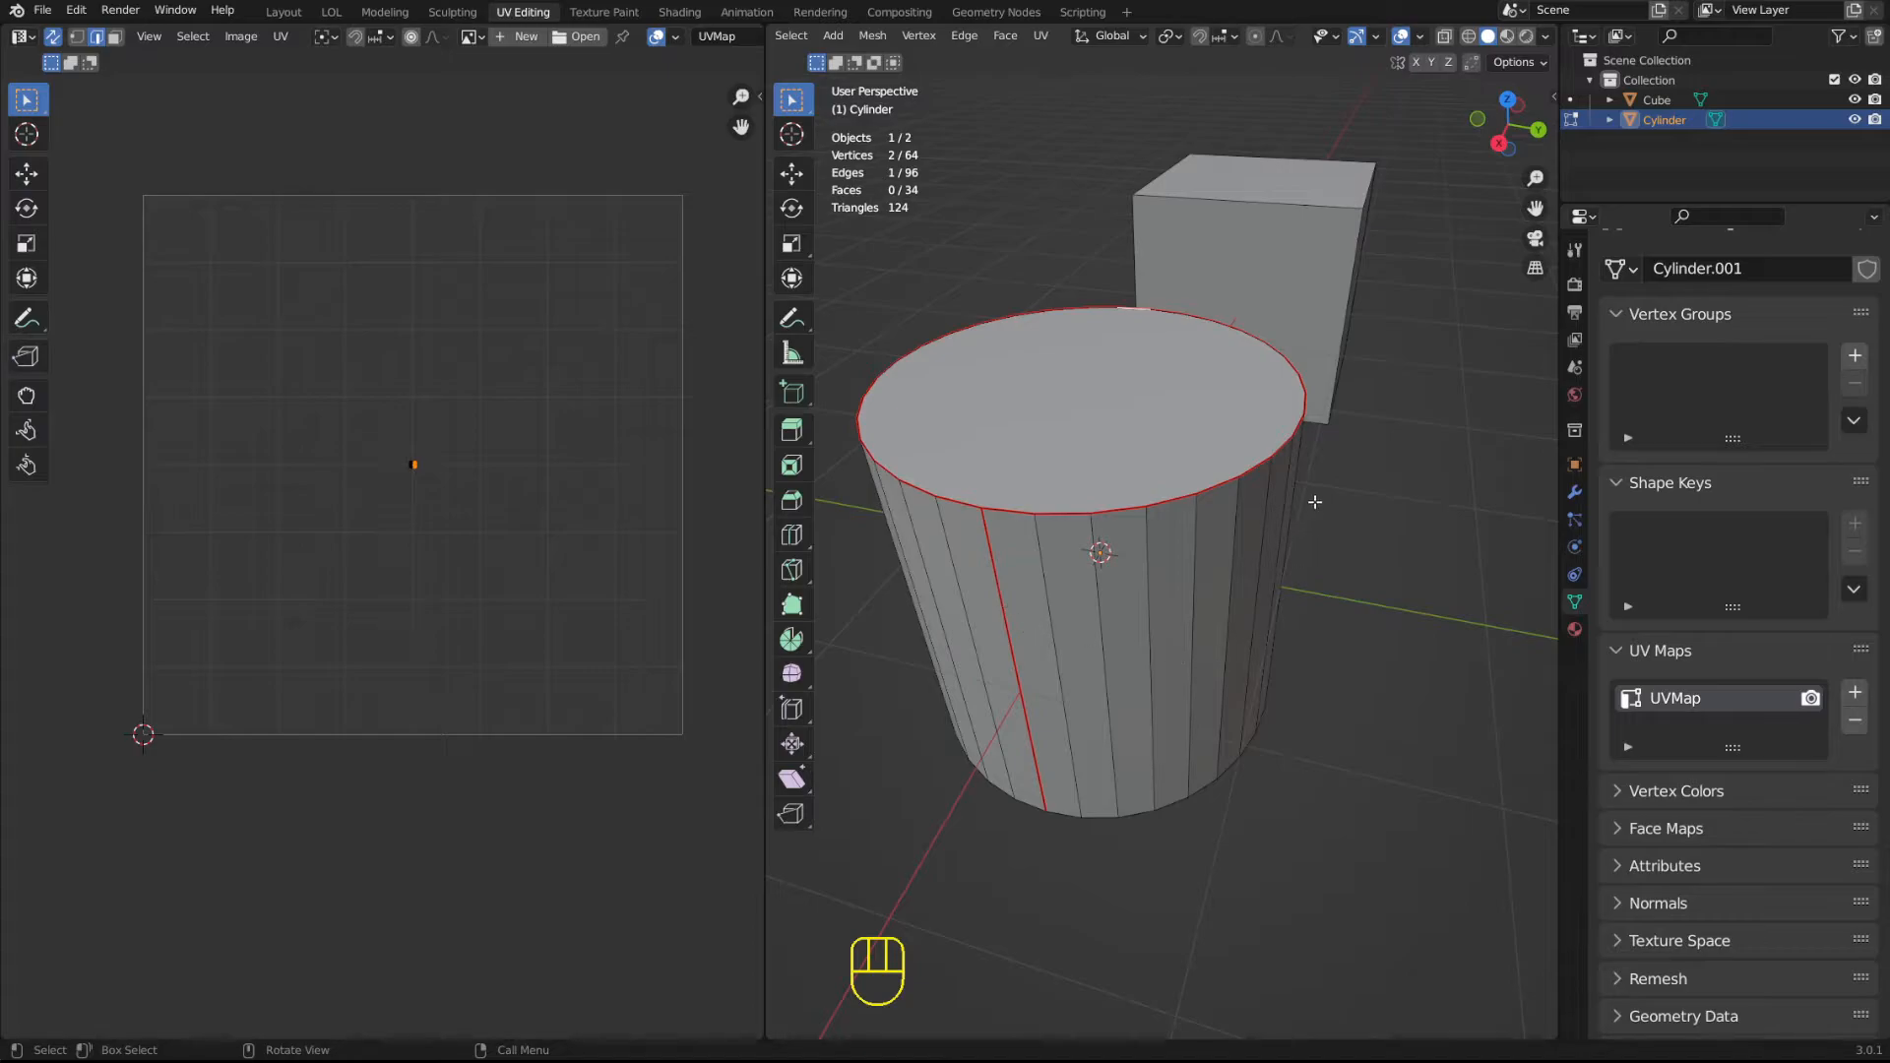
middle_click_drag(930, 370, 1094, 419)
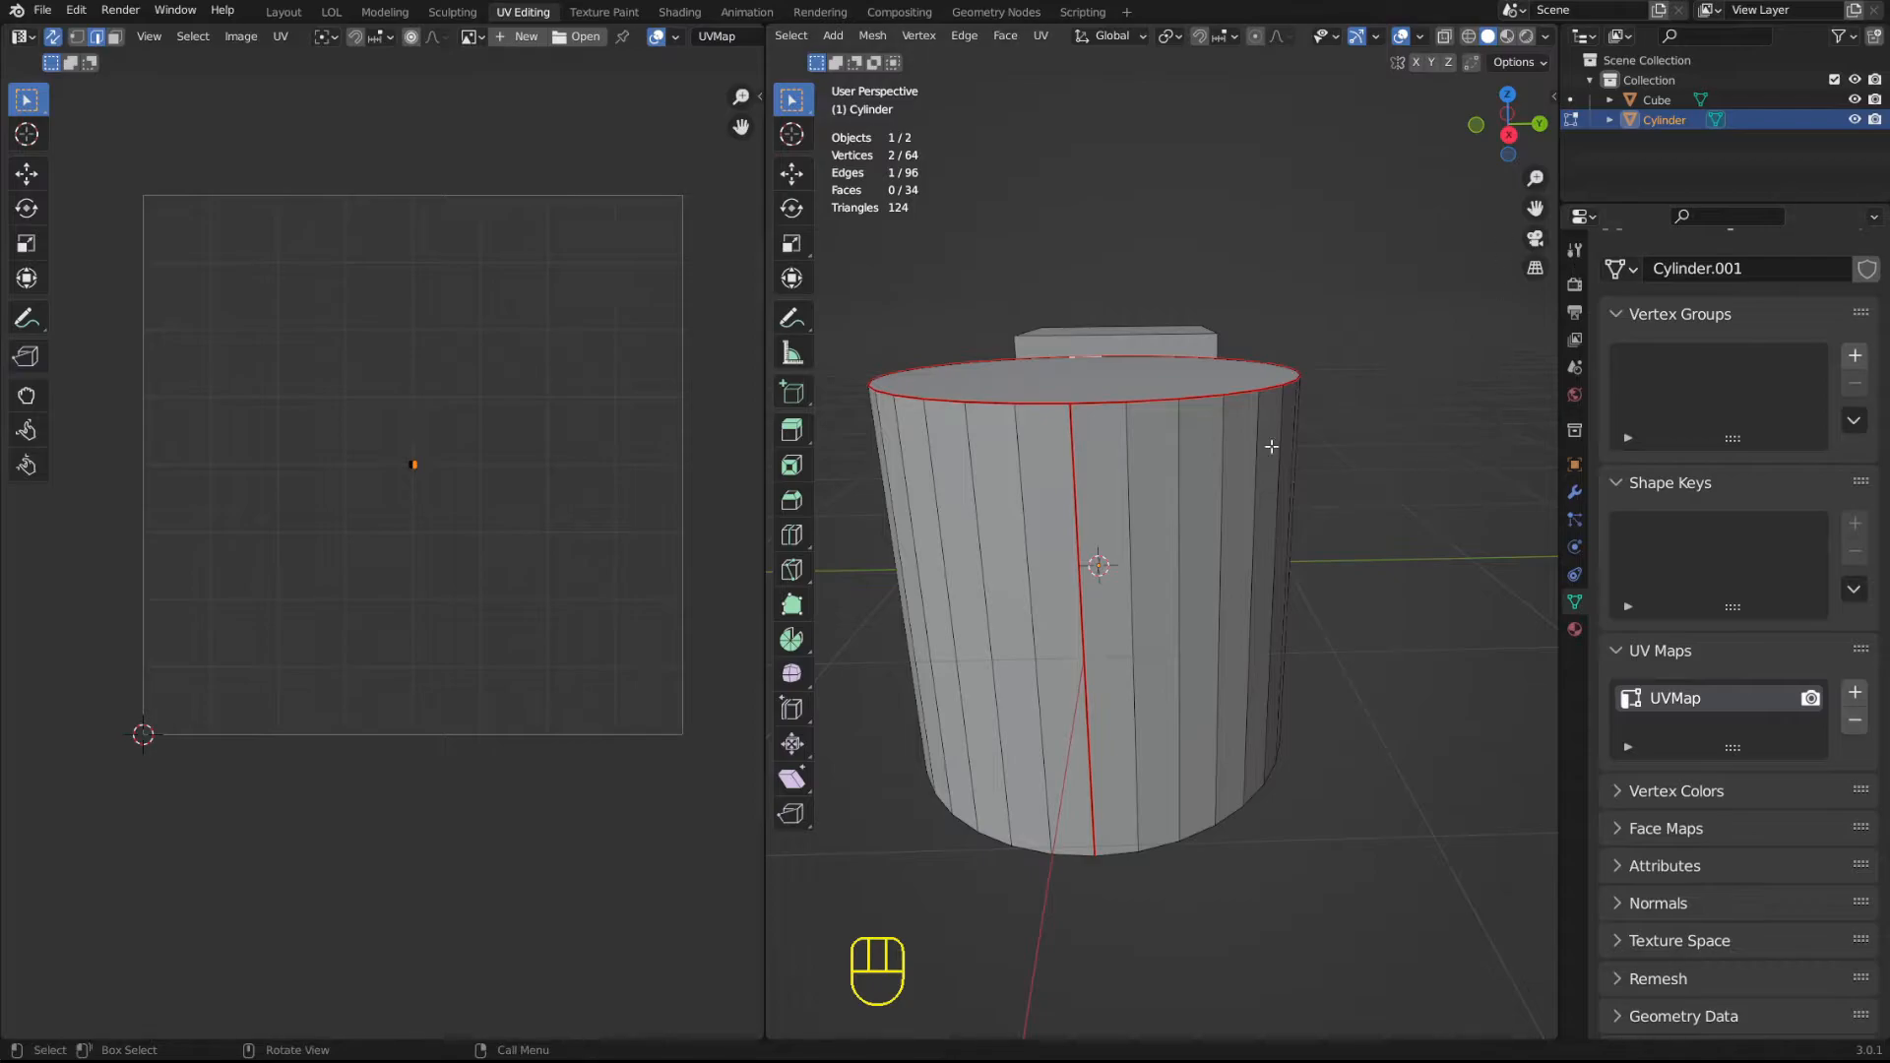
Select the edge loop around the cylinder's bottom rim and mark it as a seam.
middle_click_drag(1417, 571, 1252, 592)
left_click(1210, 575, "alt")
key("u")
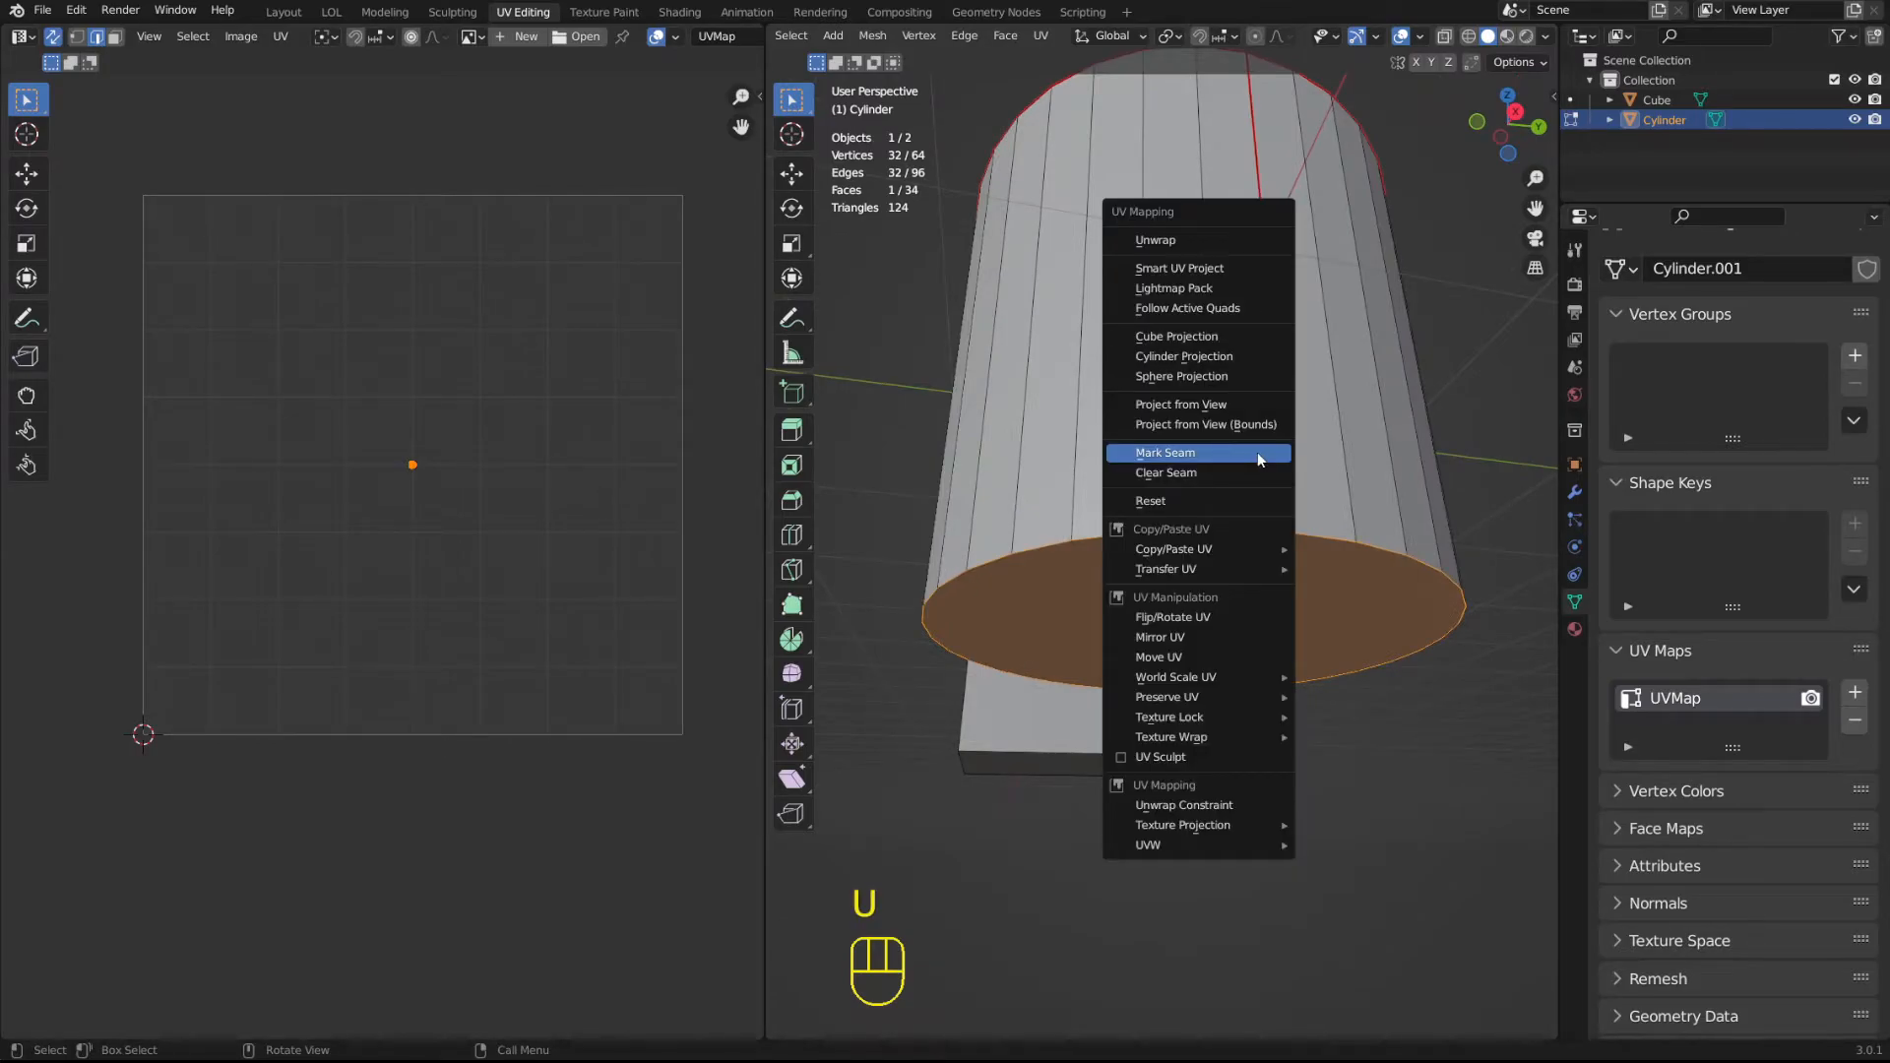
left_click(1256, 452)
middle_click_drag(1256, 452, 1110, 369)
Select the whole cylinder and unwrap it along its marked seams.
key("a")
middle_click_drag(1111, 369, 1164, 433, "shift")
middle_click_drag(1166, 384, 1189, 437)
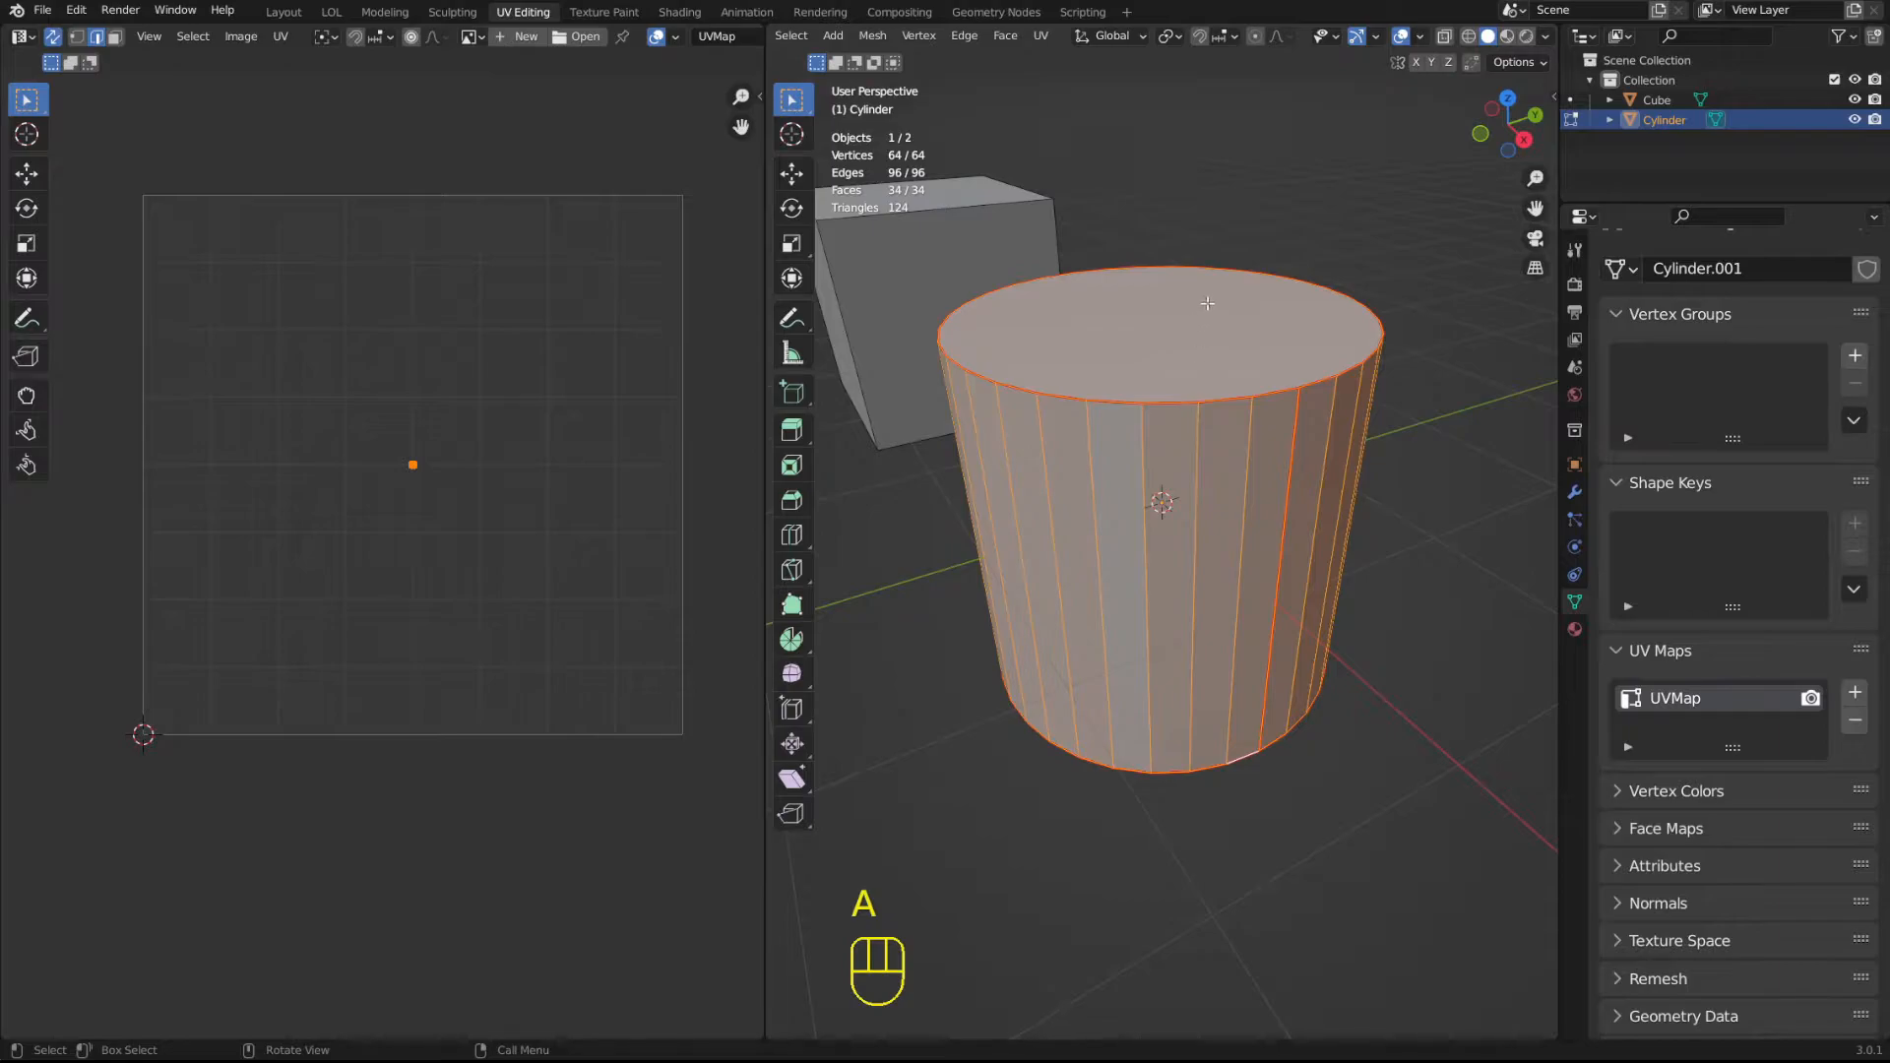
key("u")
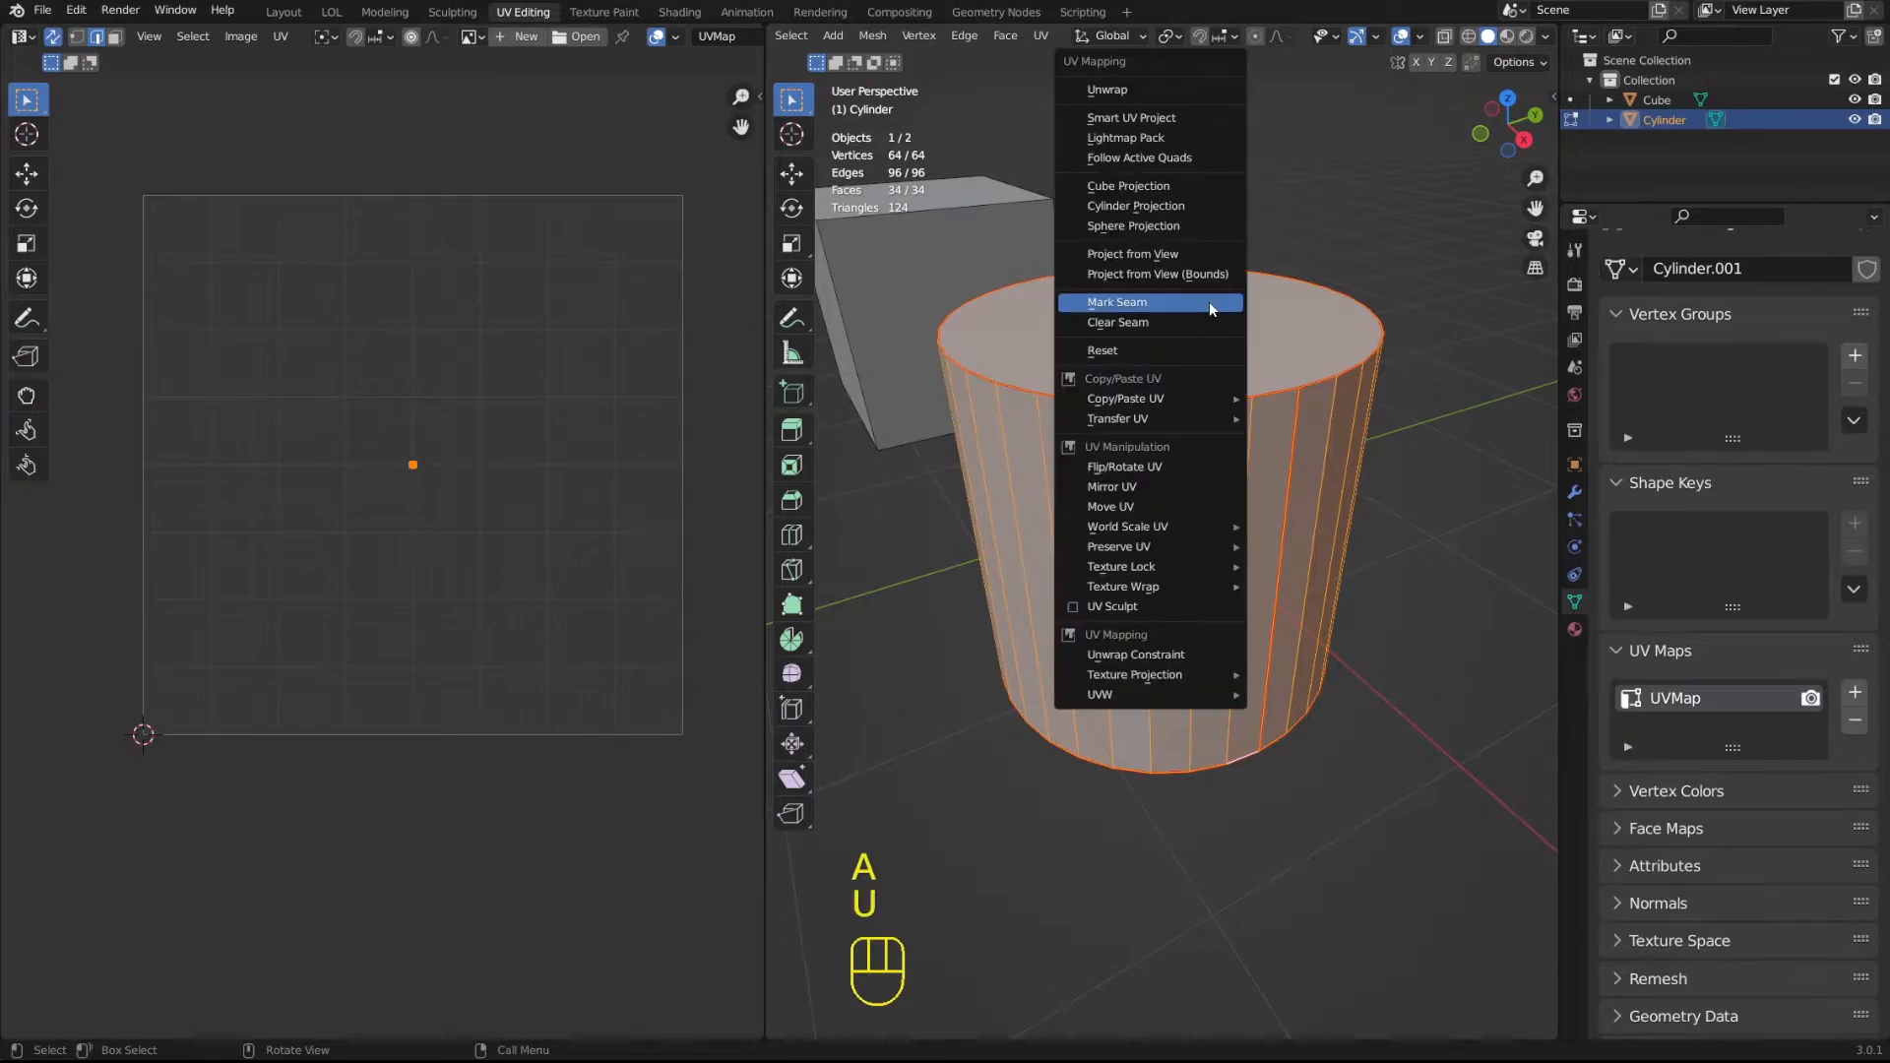
left_click(1129, 90)
scroll(256, 492, "up", 3)
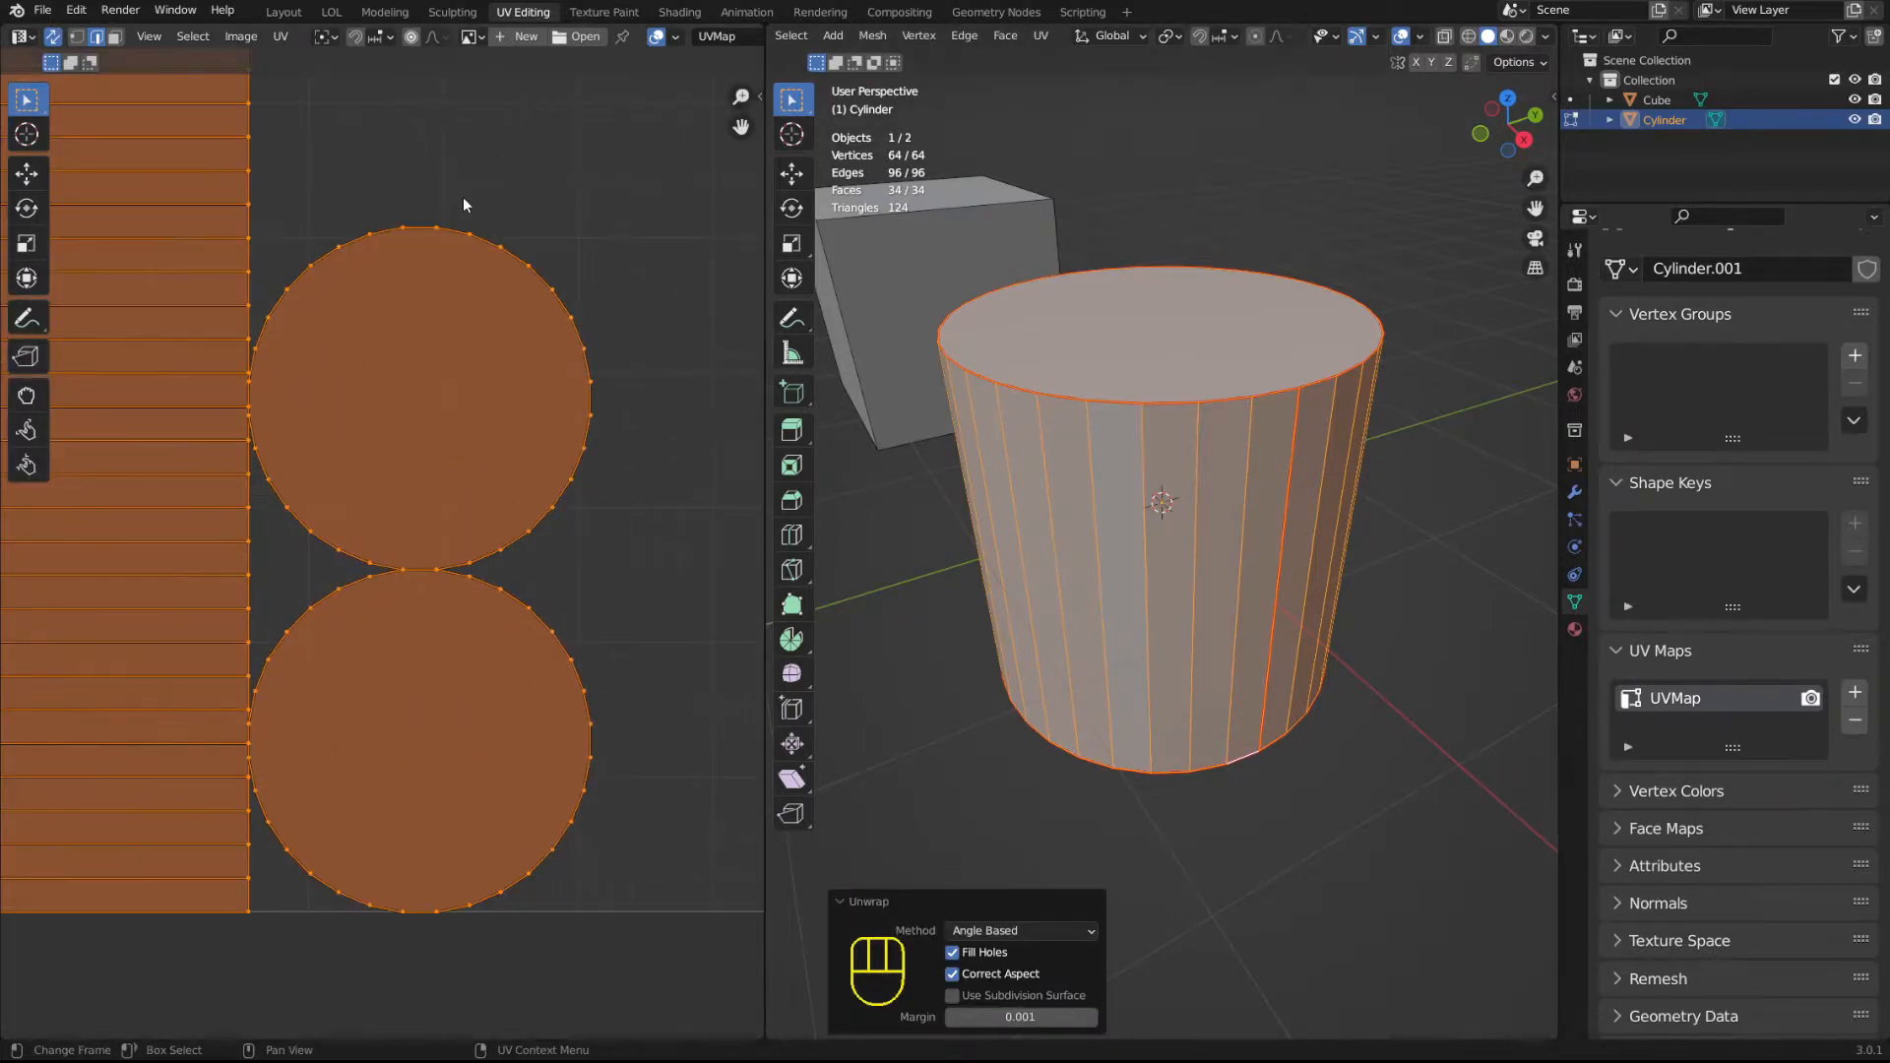
middle_click_drag(285, 266, 553, 480, "shift")
scroll(472, 286, "down", 2)
Select the vertical seam edge on the cylinder's side to see where it lies in the UV layout.
key("2")
left_click(1287, 435)
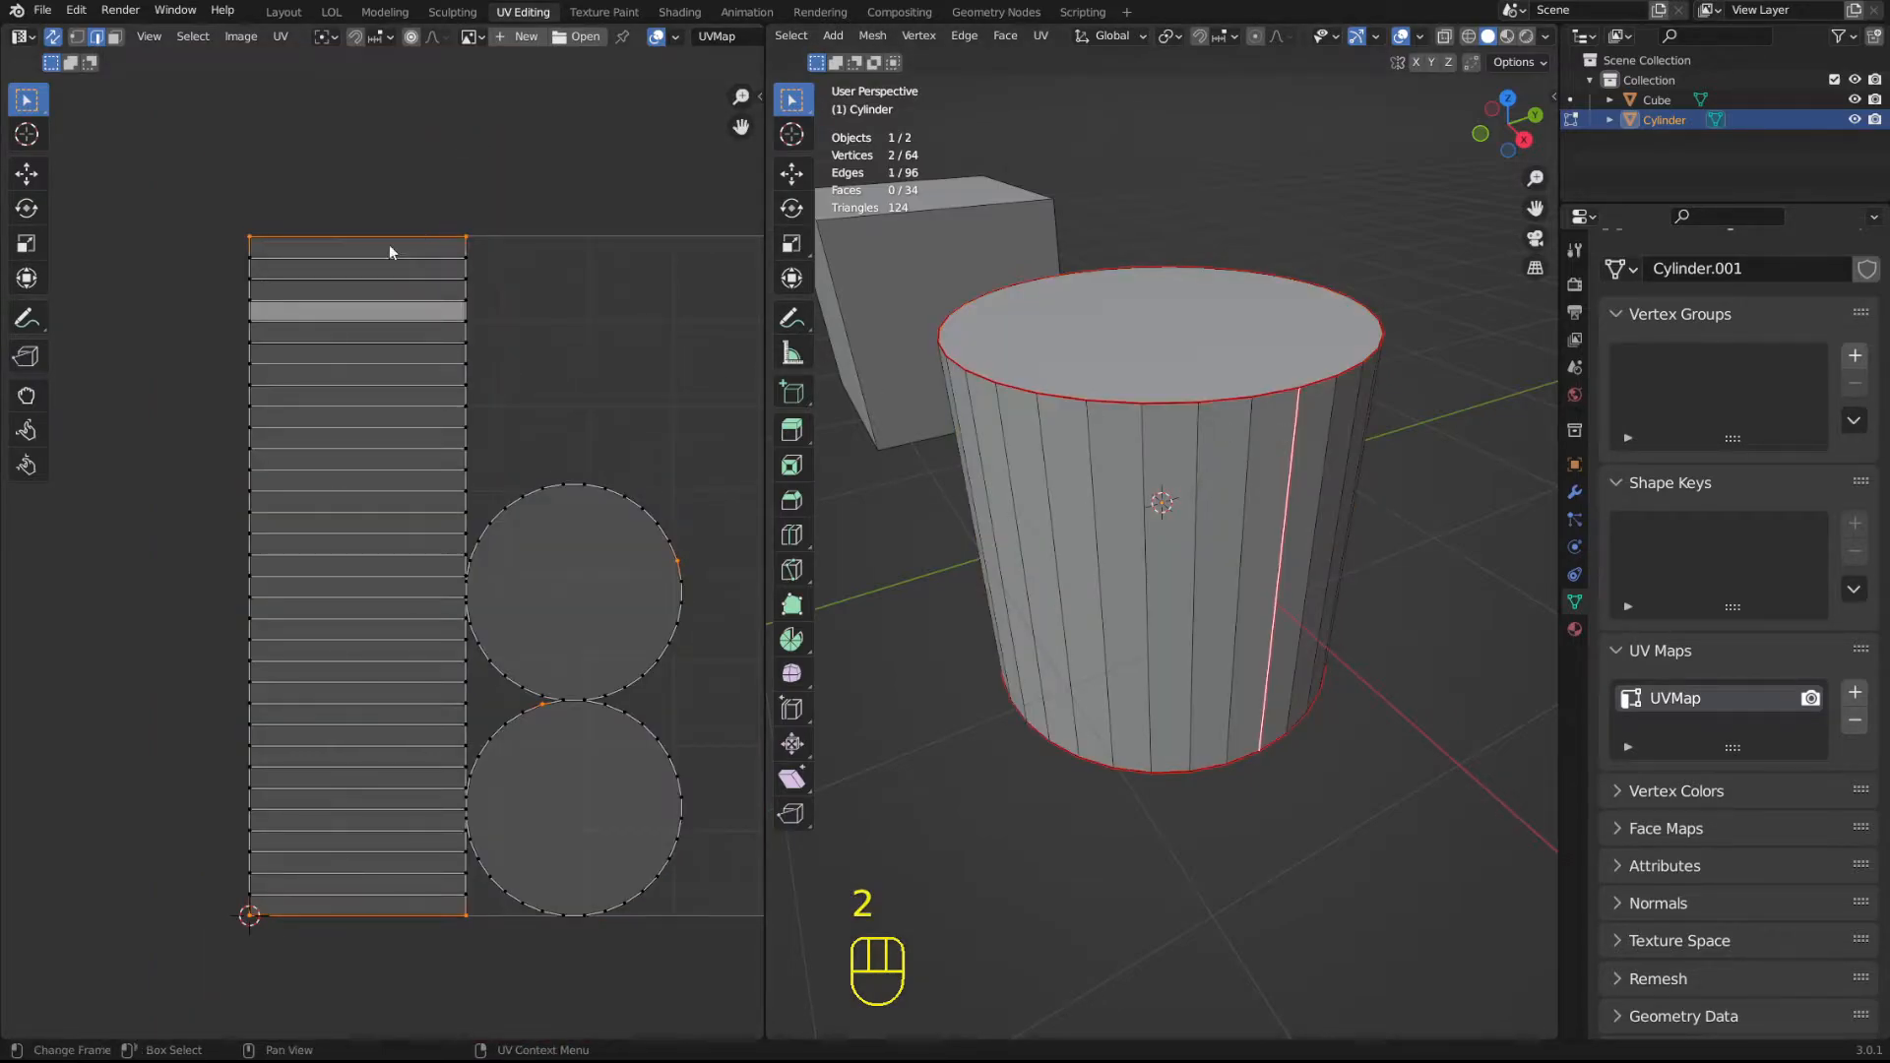
middle_click_drag(1335, 372, 1282, 373)
scroll(1282, 373, "up", 2)
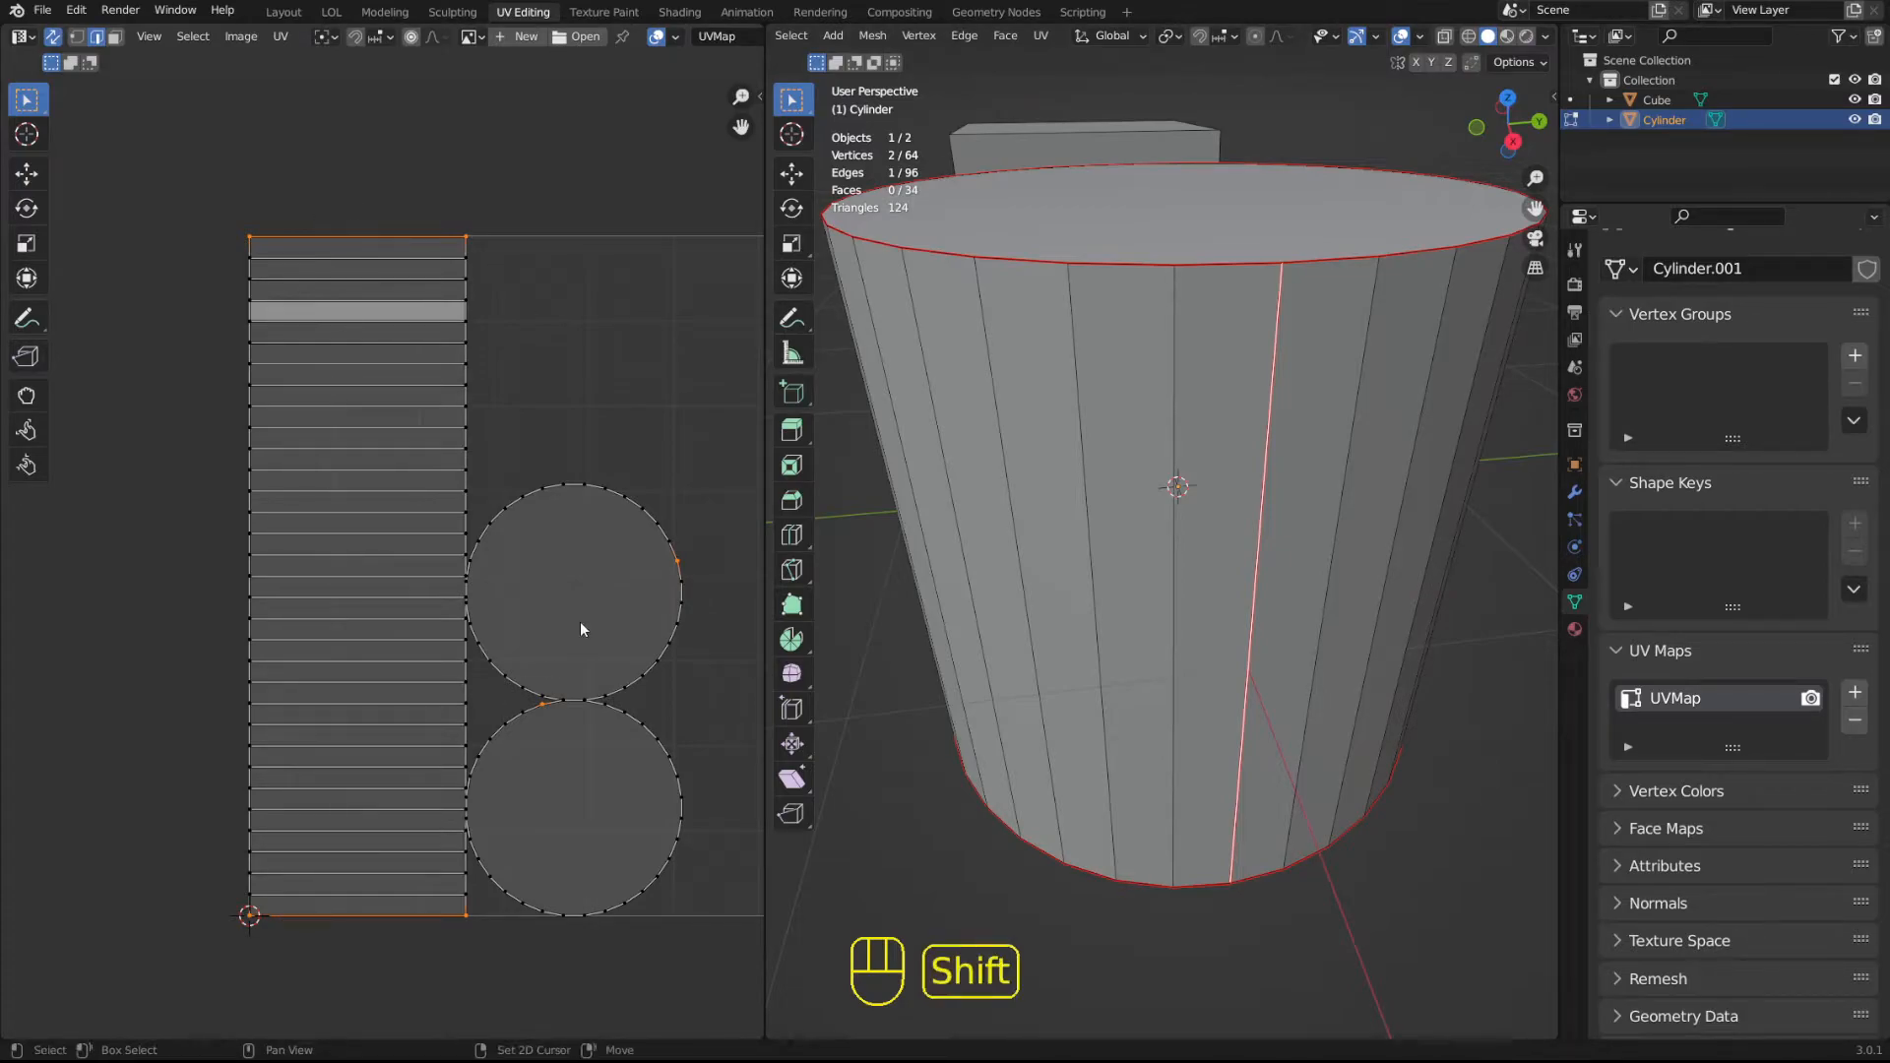
middle_click_drag(591, 621, 508, 696, "shift")
In face selection mode, select the cylinder's top and bottom faces in turn to match them with their UV islands.
key("3")
left_click(1143, 206)
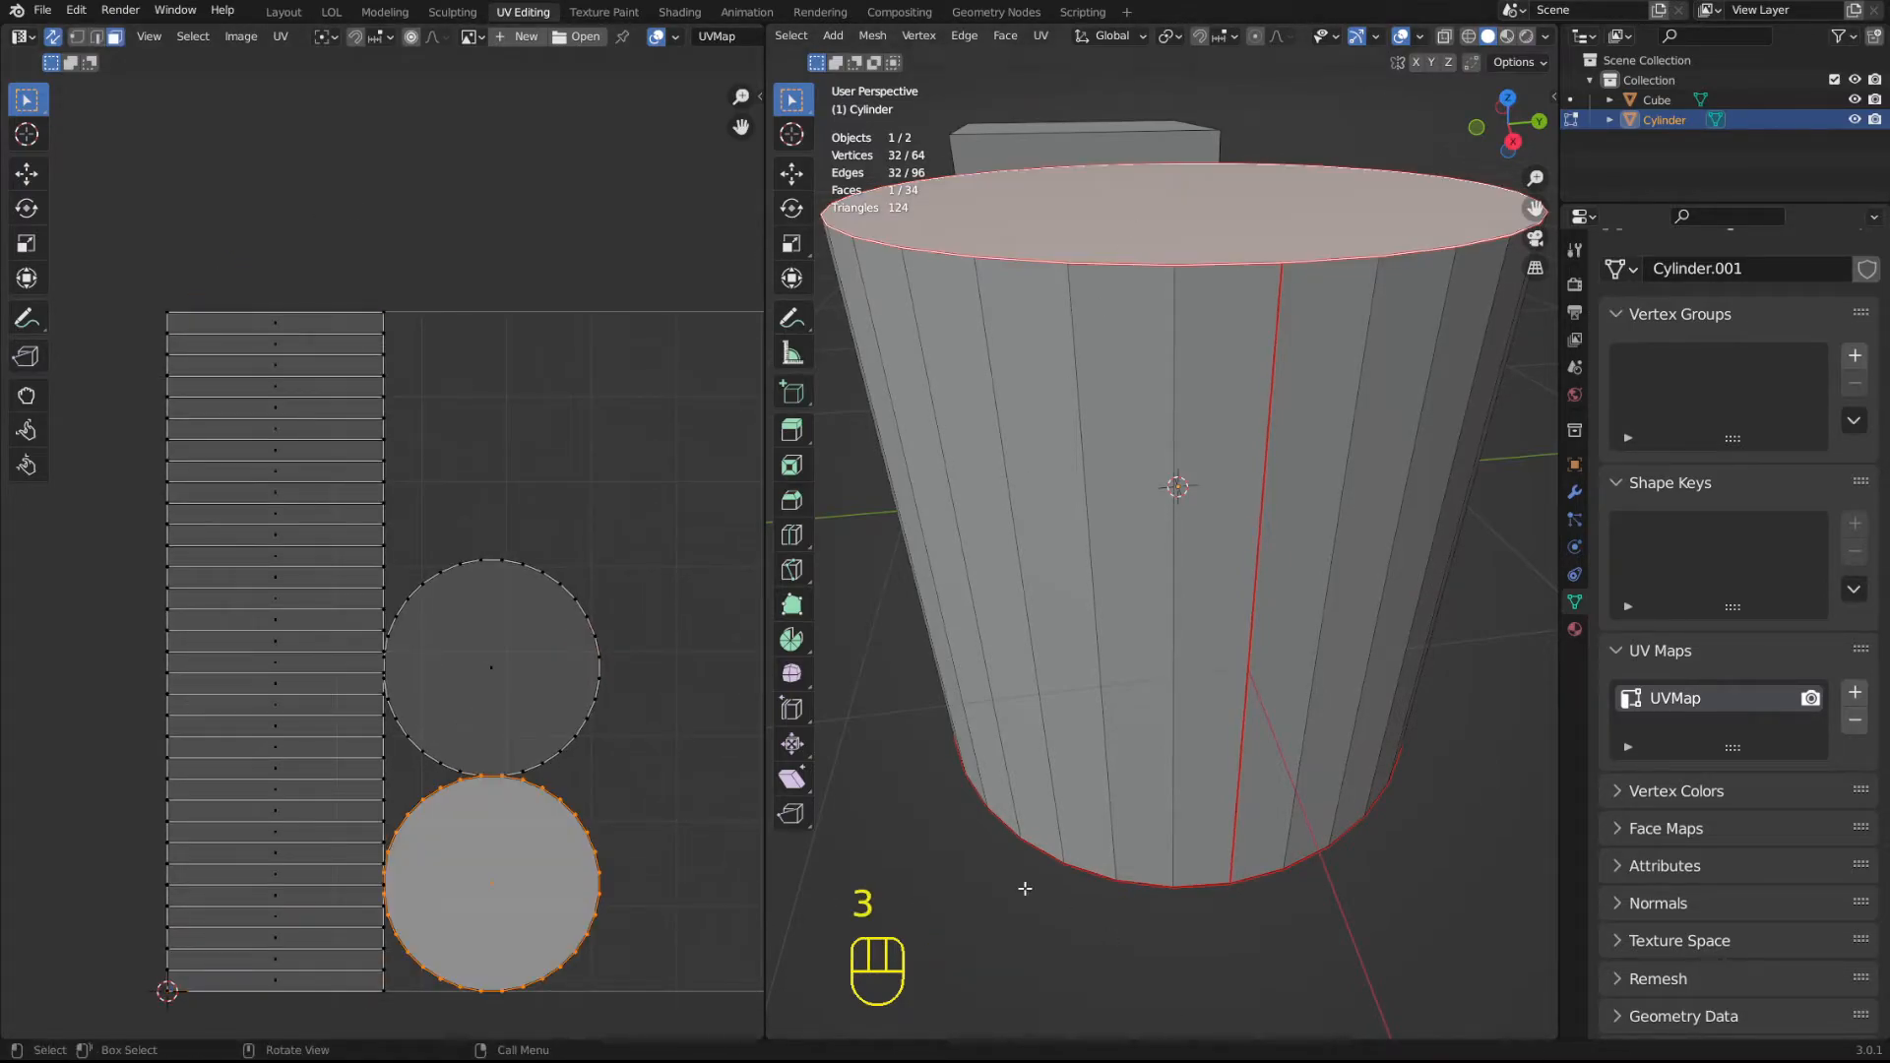
middle_click_drag(1219, 936, 1154, 305)
left_click(1223, 731)
Reset the UVs of all the cylinder's faces and apply Smart UV Project with a 60° angle limit.
scroll(1215, 379, "down", 4)
scroll(1215, 379, "up", 1)
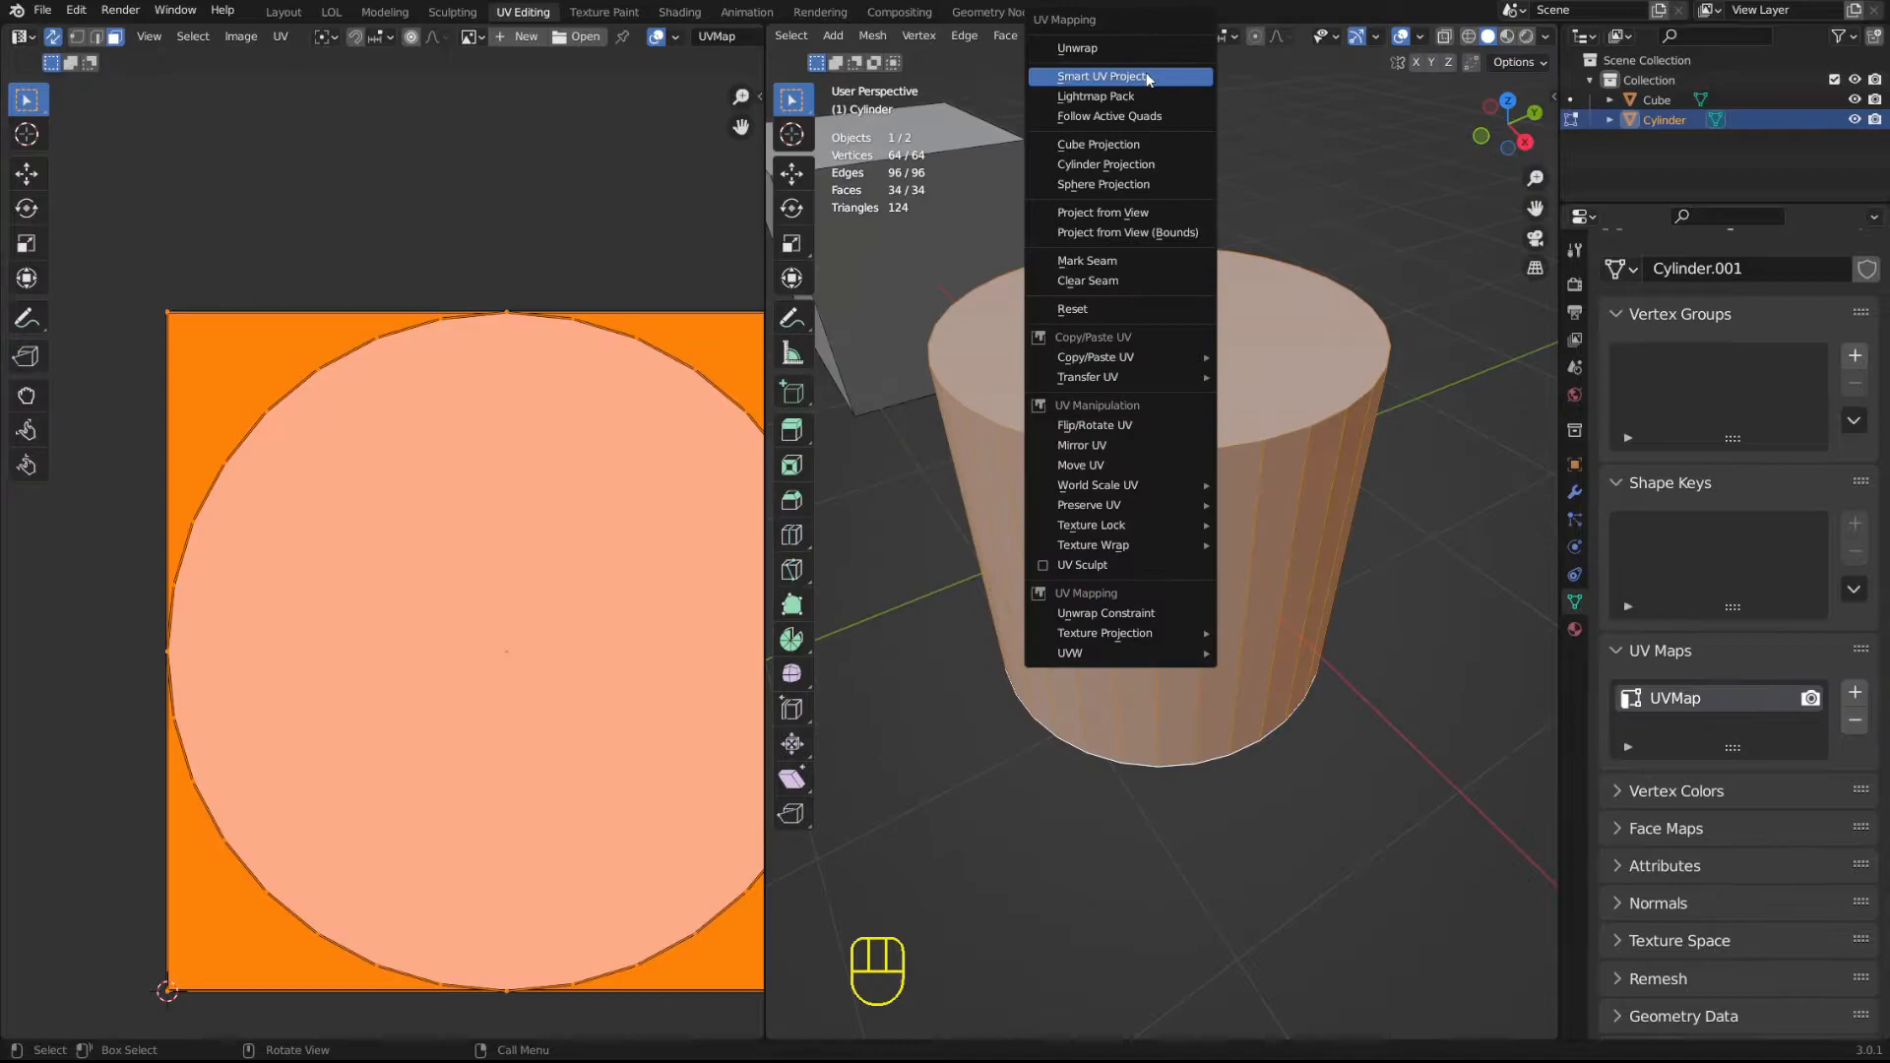
left_click(1142, 75)
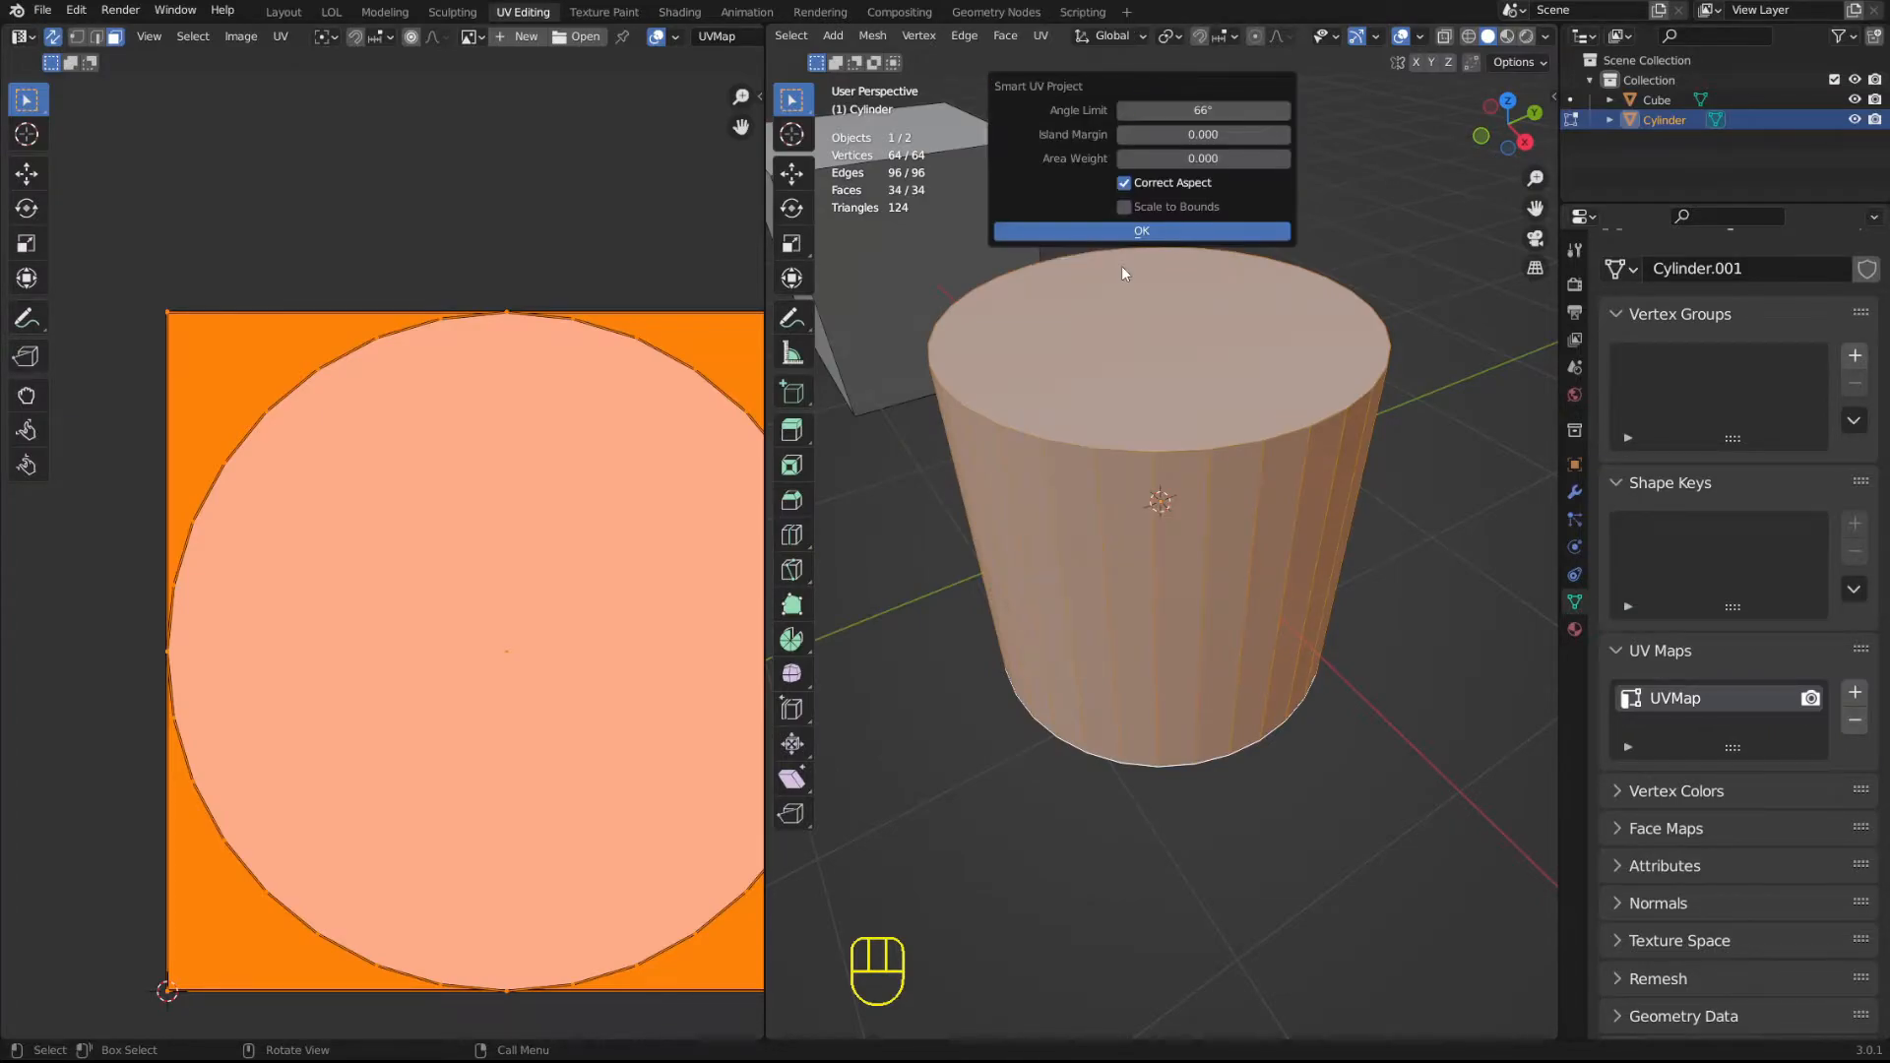
left_click(1147, 232)
middle_click_drag(570, 604, 471, 523)
left_click(1014, 931)
mouse_move(1014, 930)
left_mouse_down()
mouse_move(964, 931)
mouse_move(1007, 930)
left_mouse_up()
left_click(1008, 931)
Apply Lightmap Pack to the selected faces with image size 512, pack quality 12 and margin 0.10, and inspect the layout.
key("u")
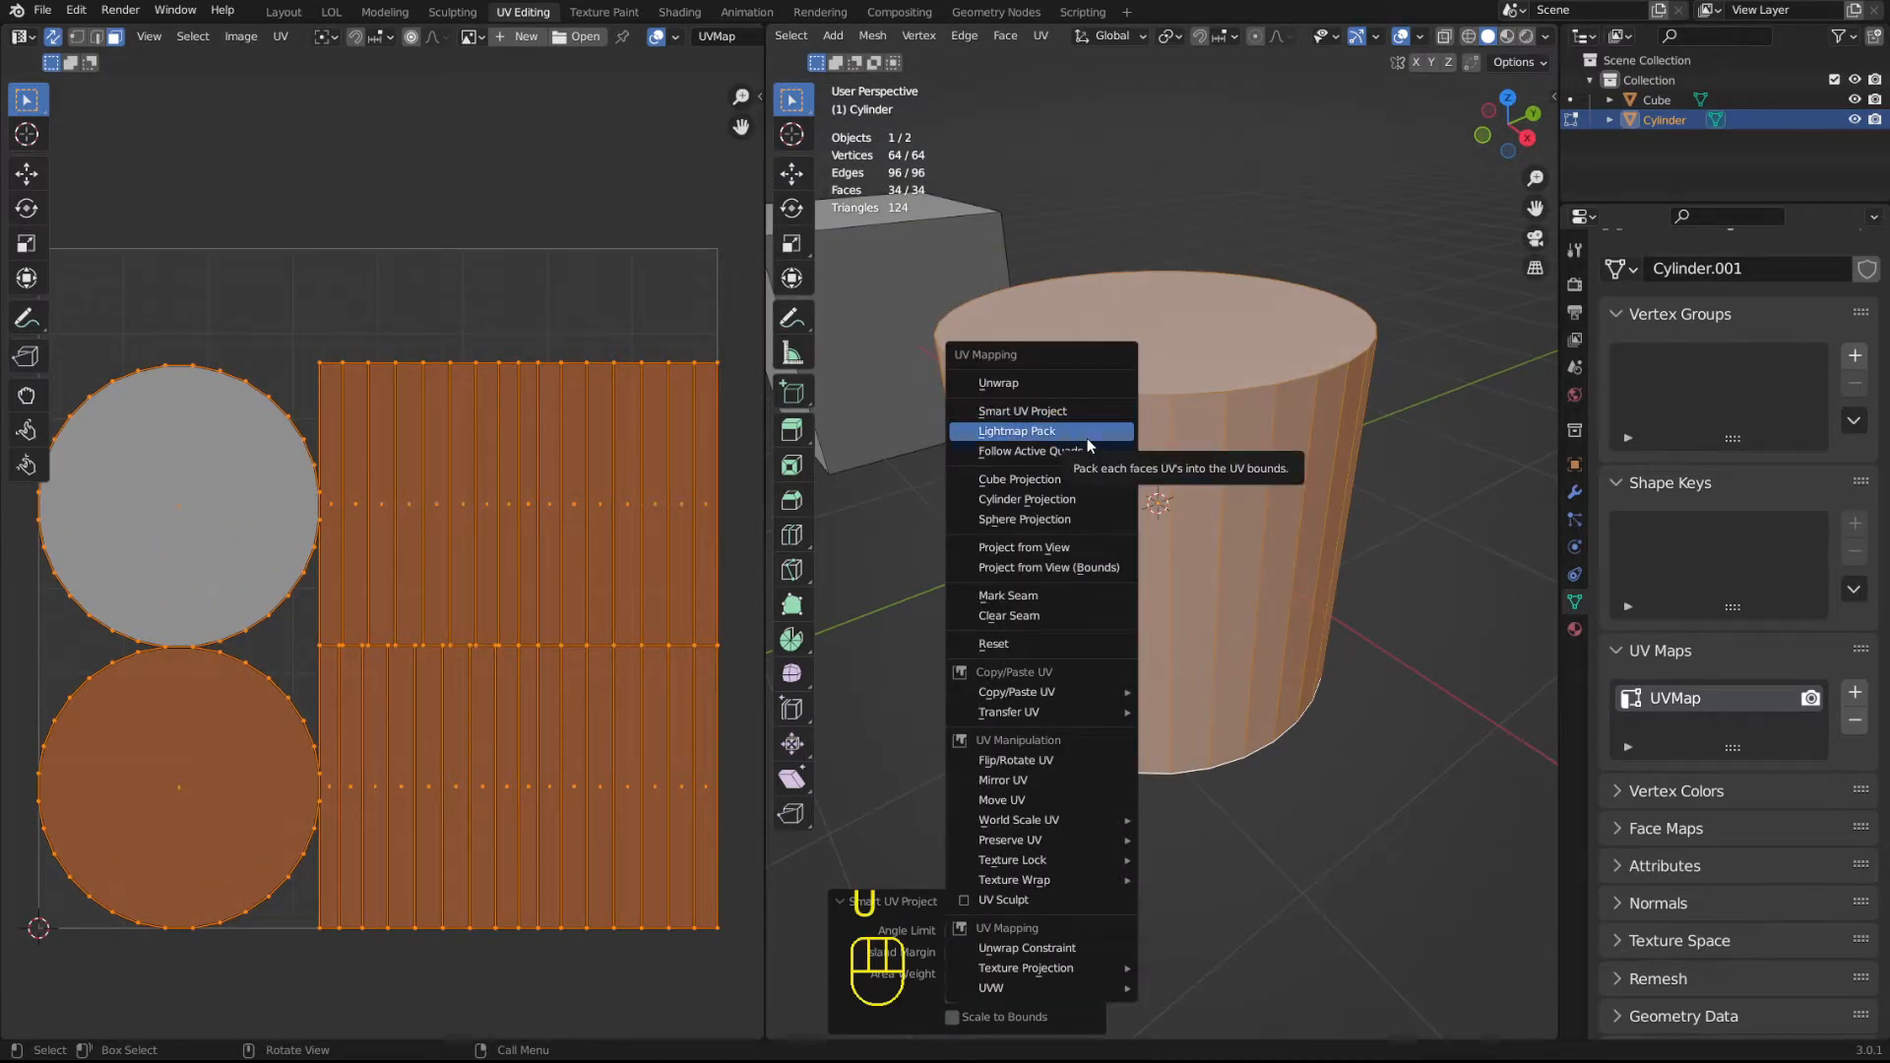
left_click(1087, 440)
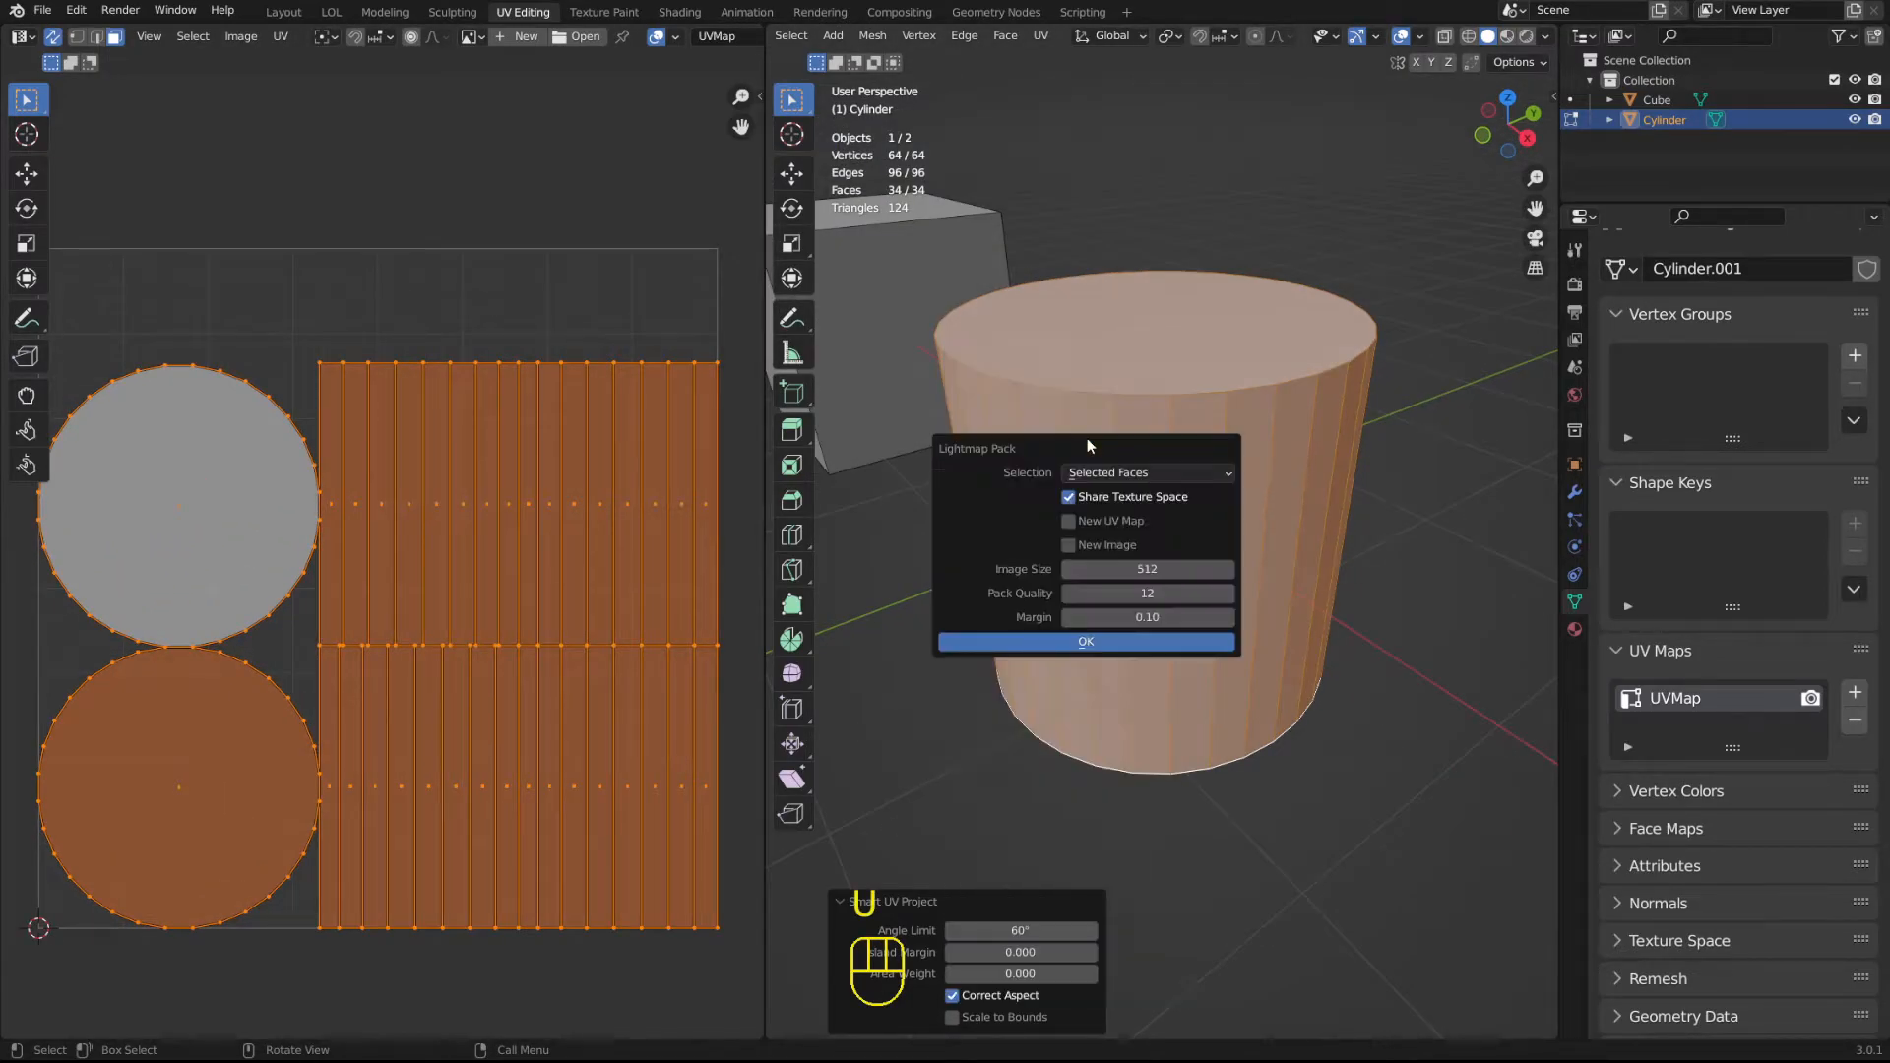
left_click(1130, 636)
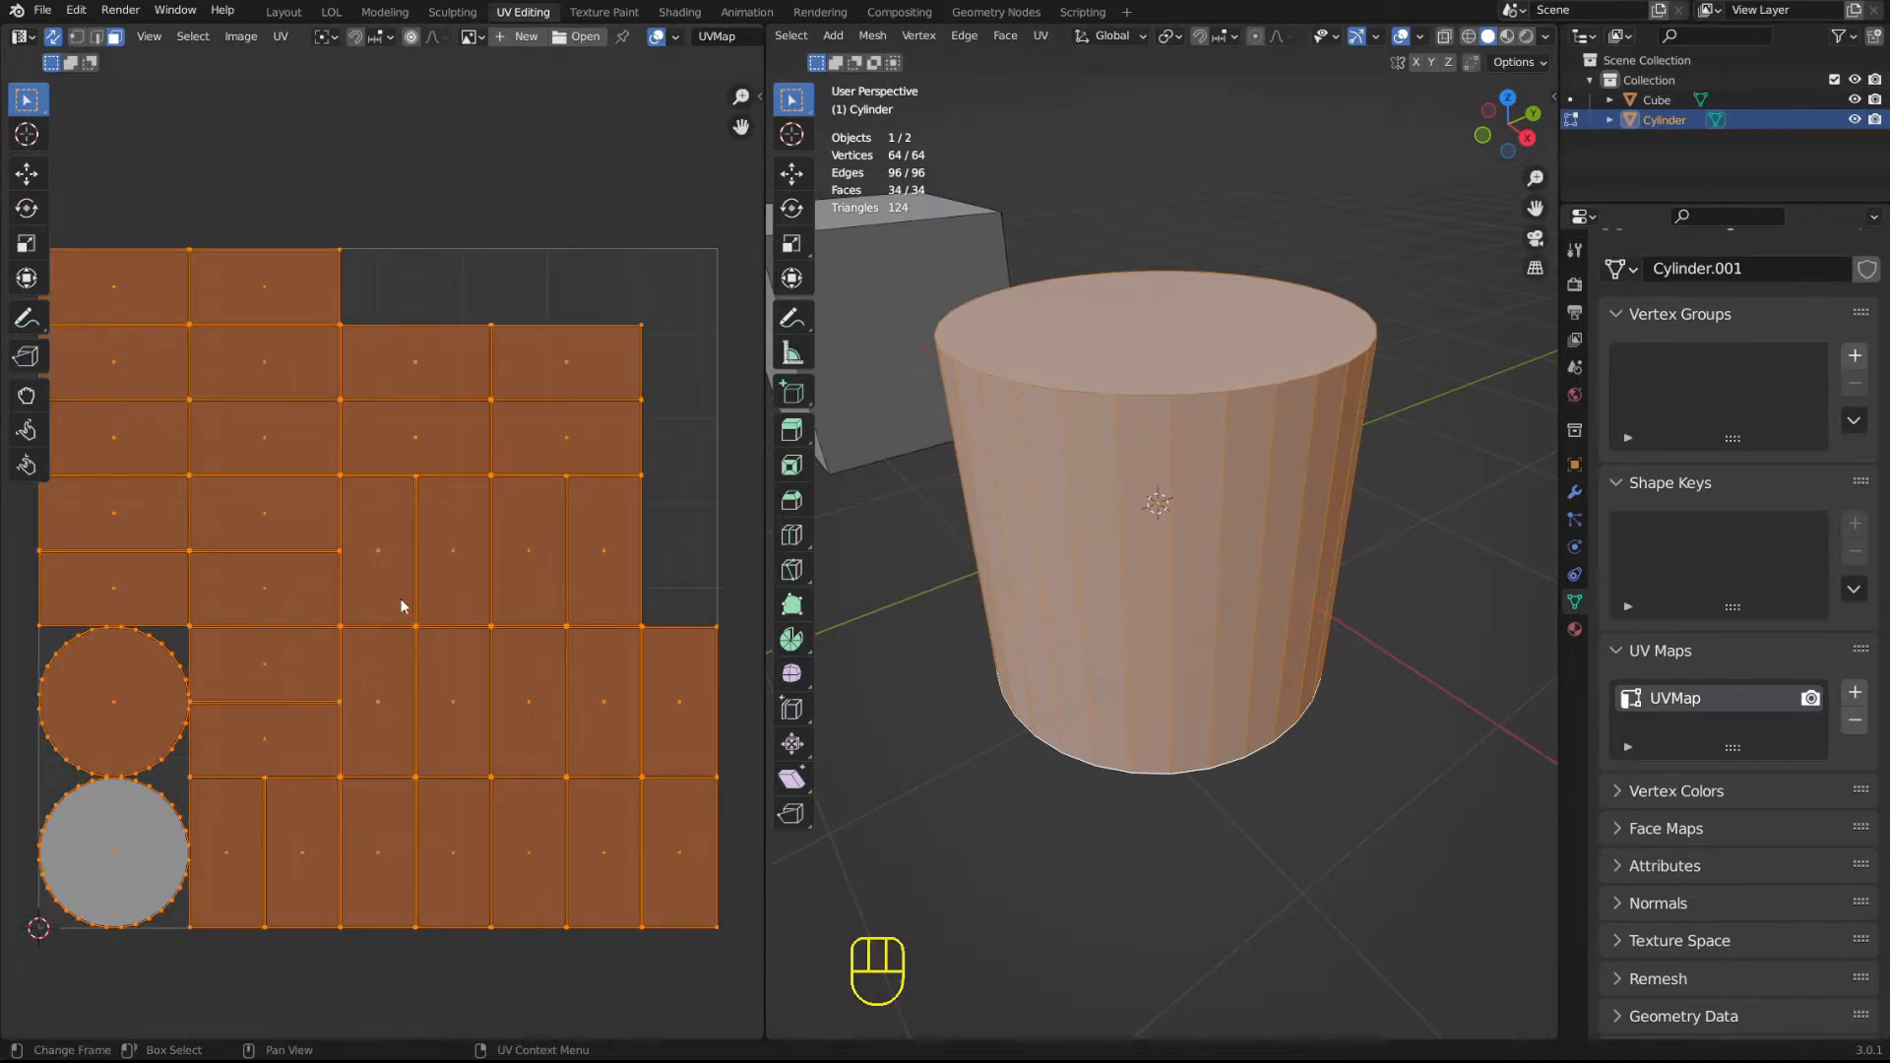
middle_click_drag(1082, 349, 1100, 352)
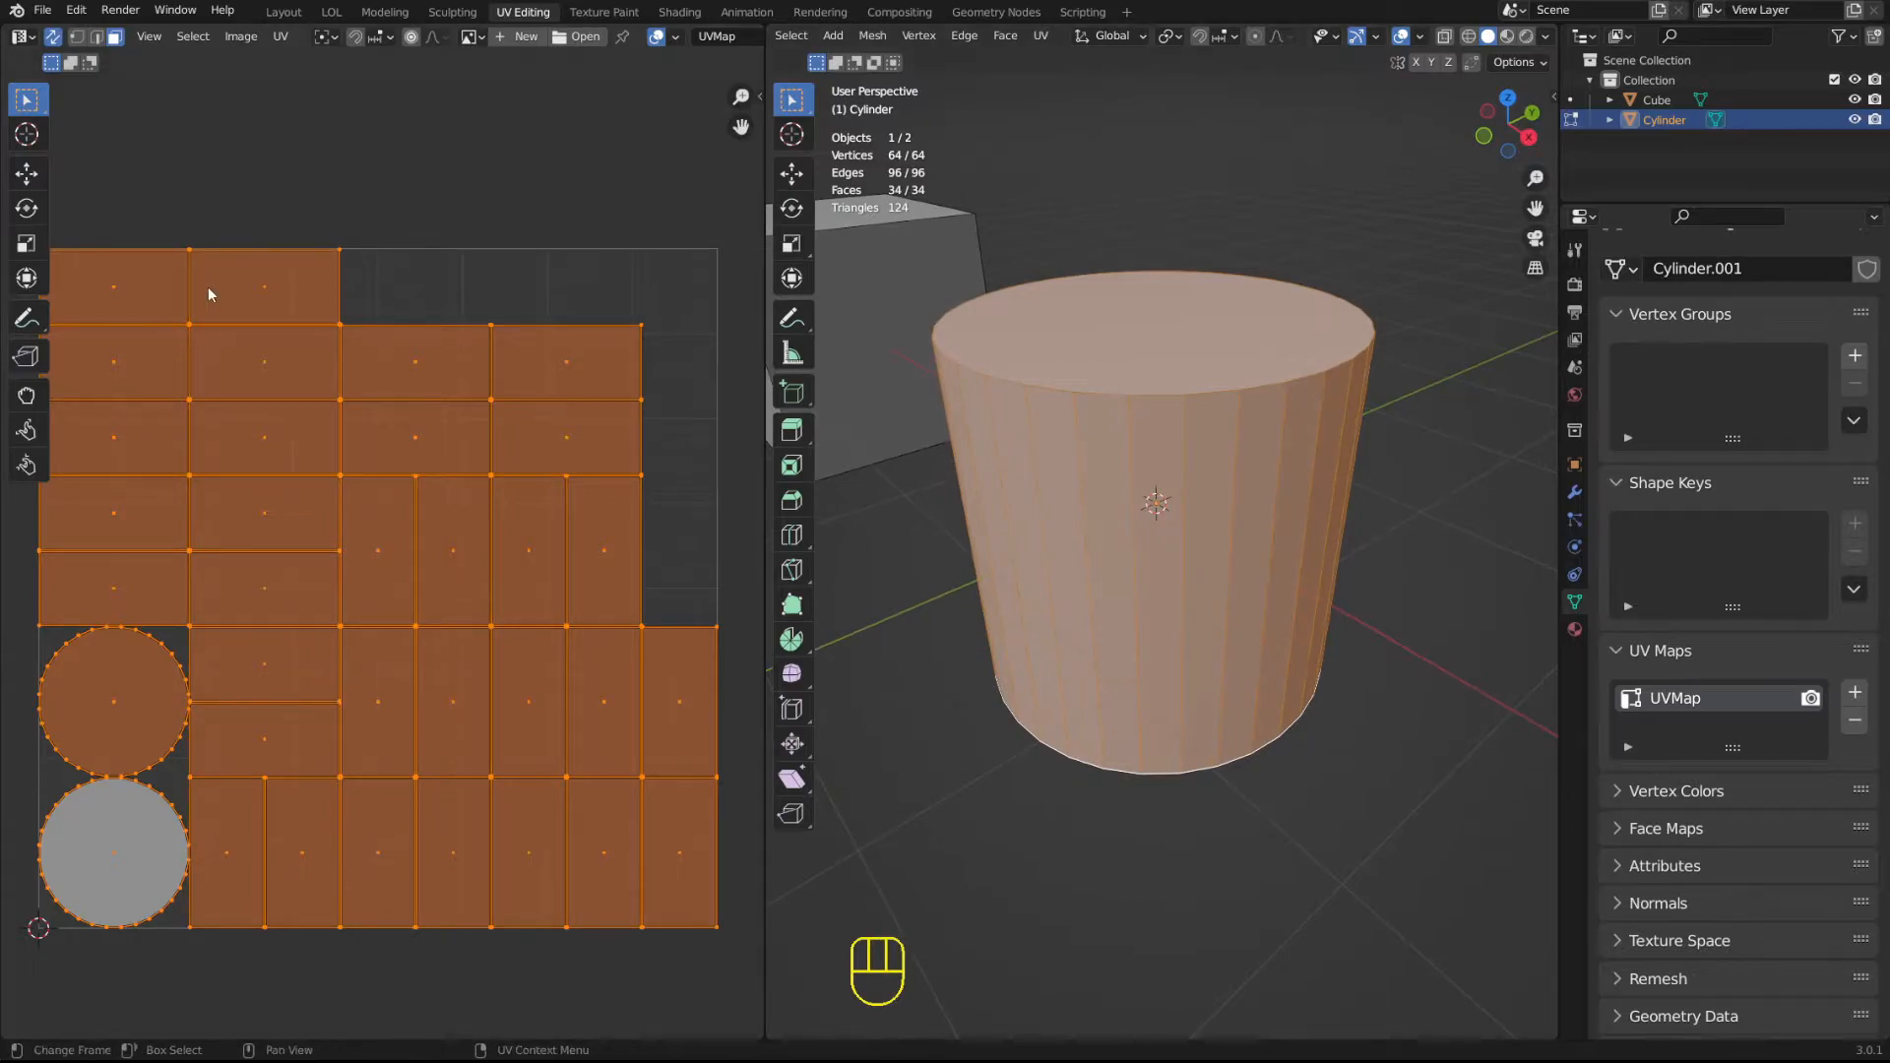
middle_click_drag(307, 518, 356, 455)
scroll(347, 467, "down", 2)
scroll(355, 463, "up", 2)
mouse_move(1261, 422)
middle_mouse_down()
mouse_move(1267, 383)
mouse_move(1263, 405)
middle_mouse_up()
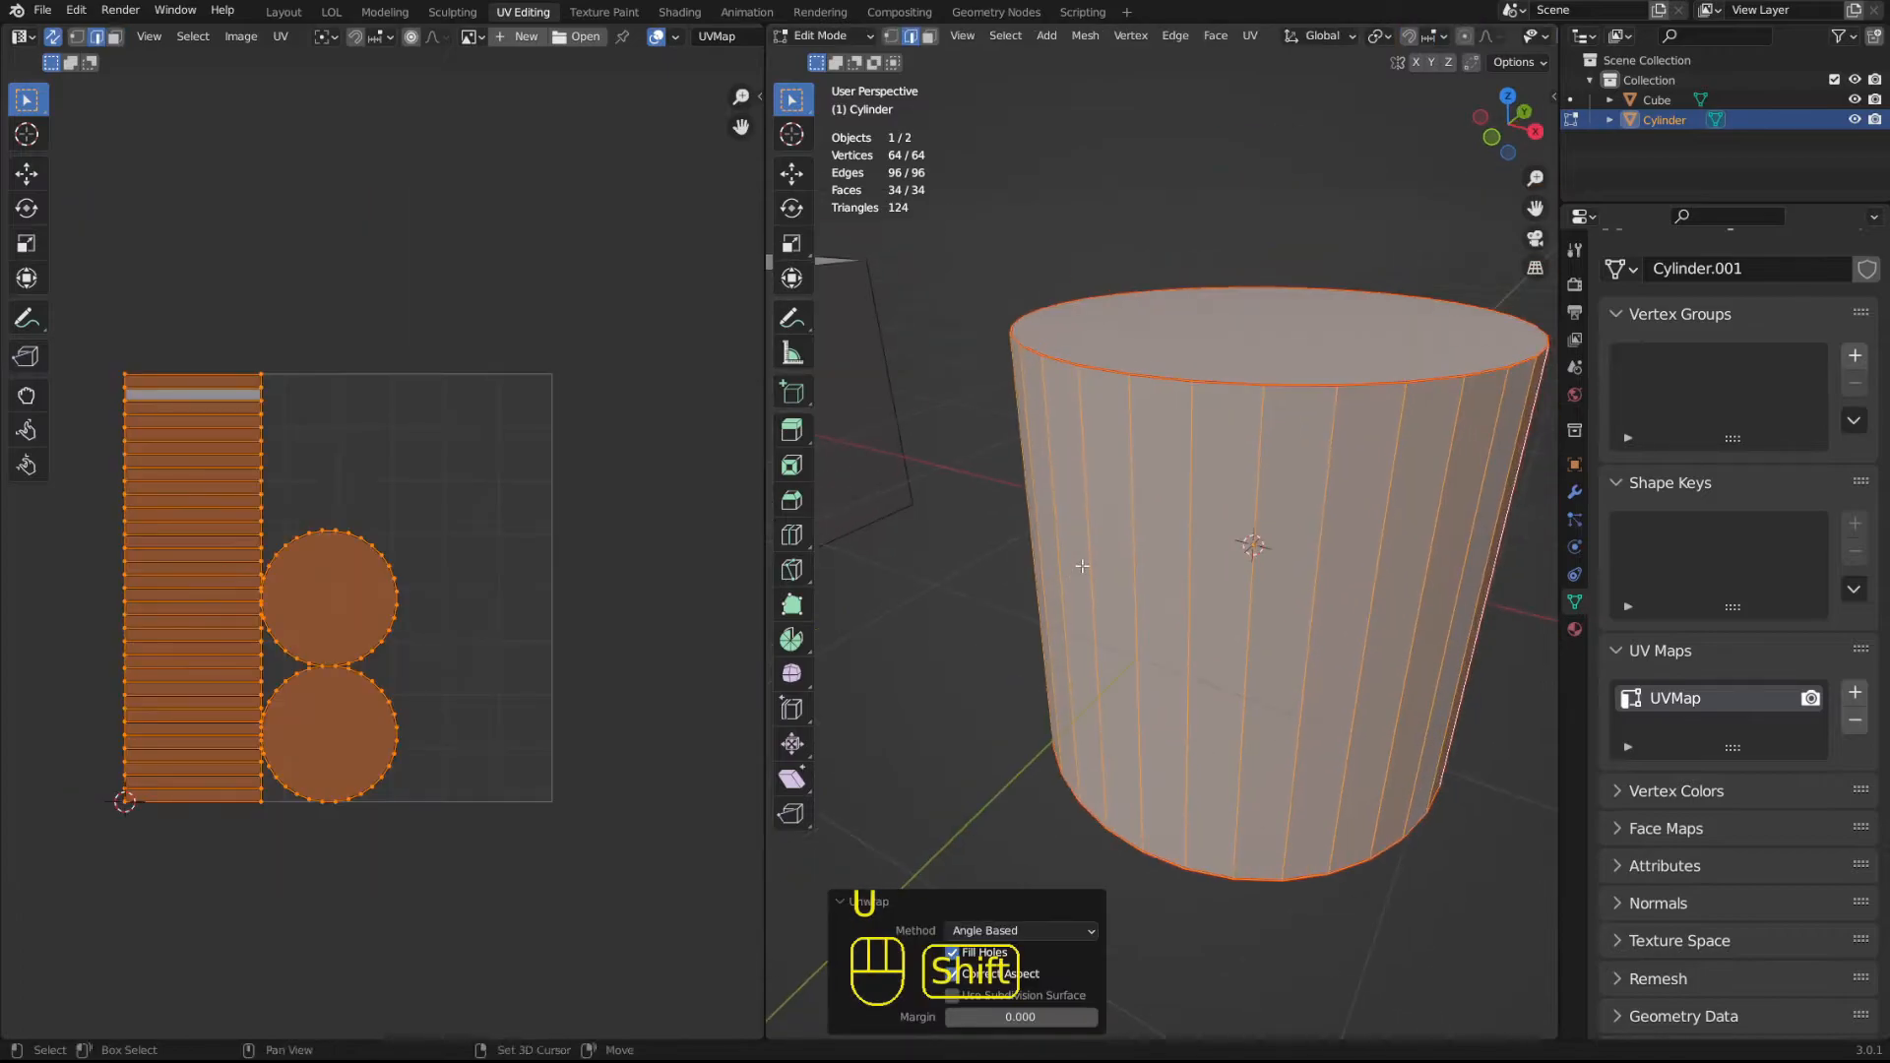
Unwrap the whole cylinder along its rim and side seams with the Angle Based method and a margin of 0.
middle_click_drag(1082, 566, 991, 546)
middle_click_drag(175, 547, 241, 471, "shift")
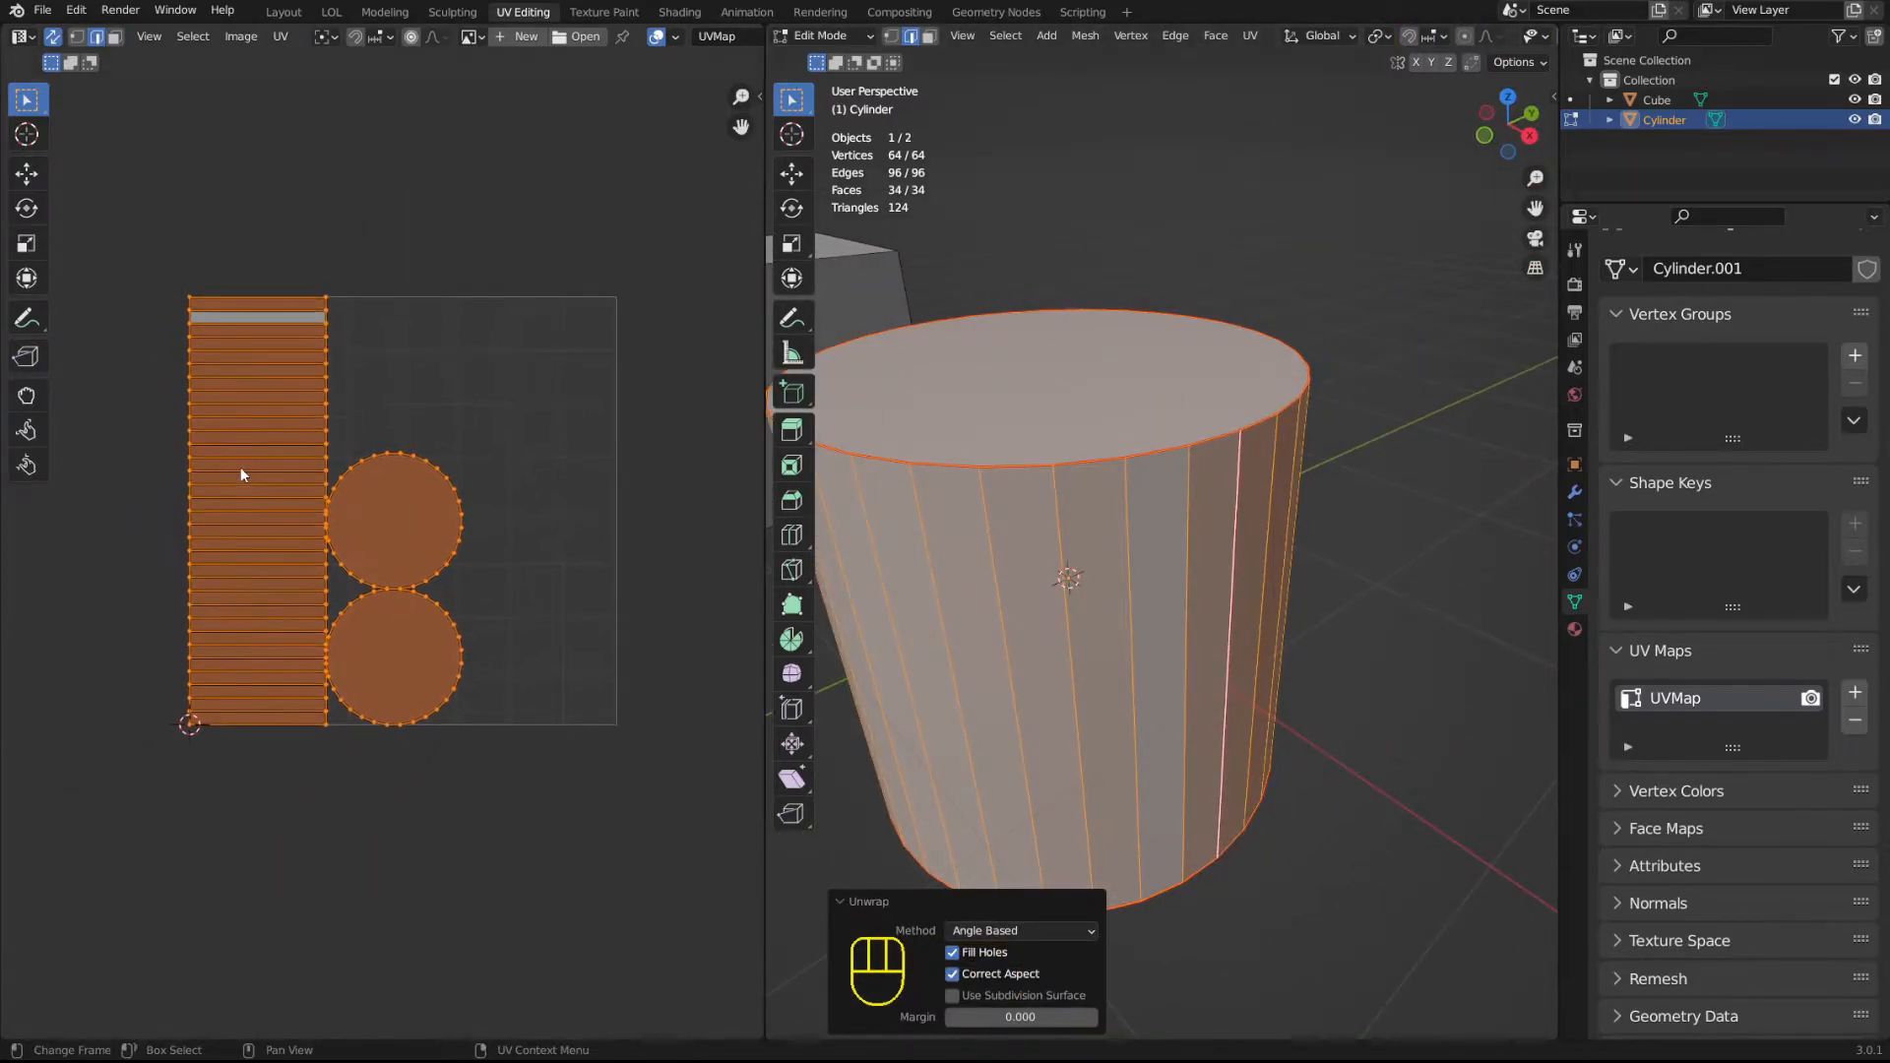
scroll(240, 473, "up", 3)
scroll(243, 475, "down", 1)
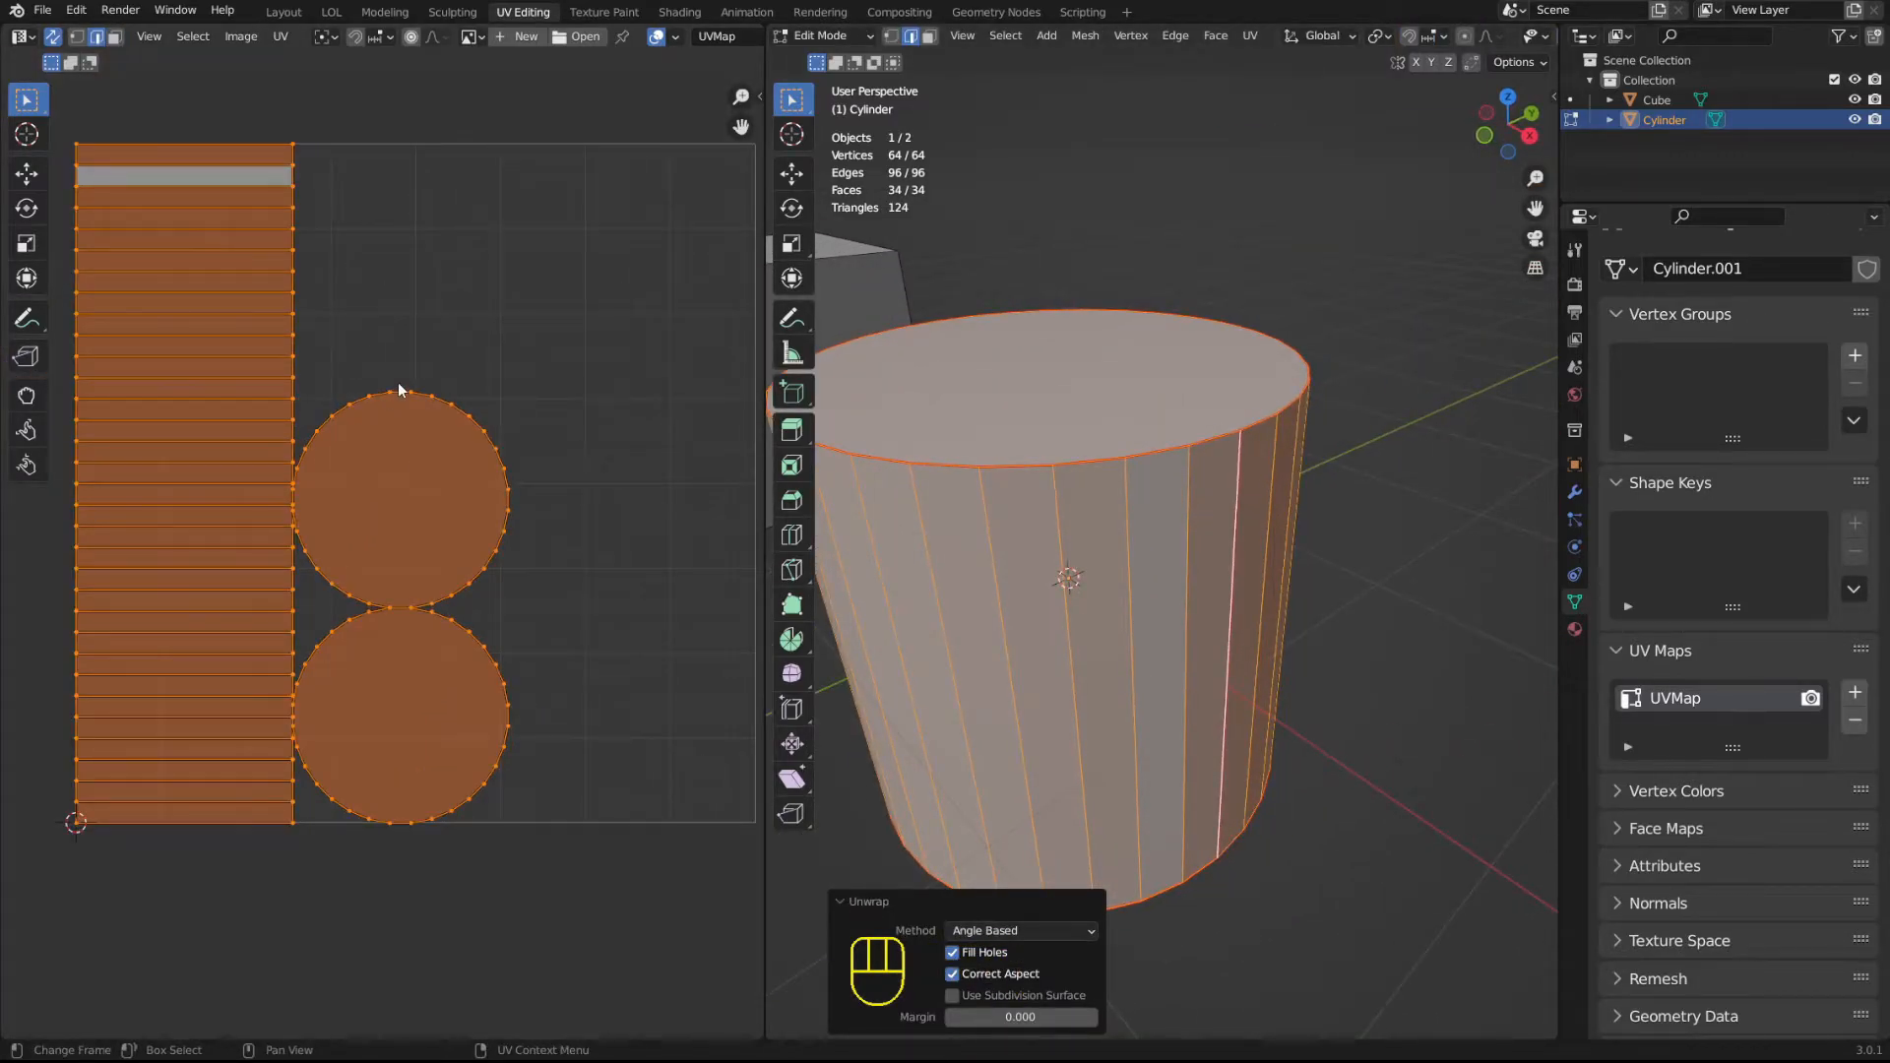
Clear the selection and, in face selection mode, select the upper circular island in the UV layout.
left_click(345, 253)
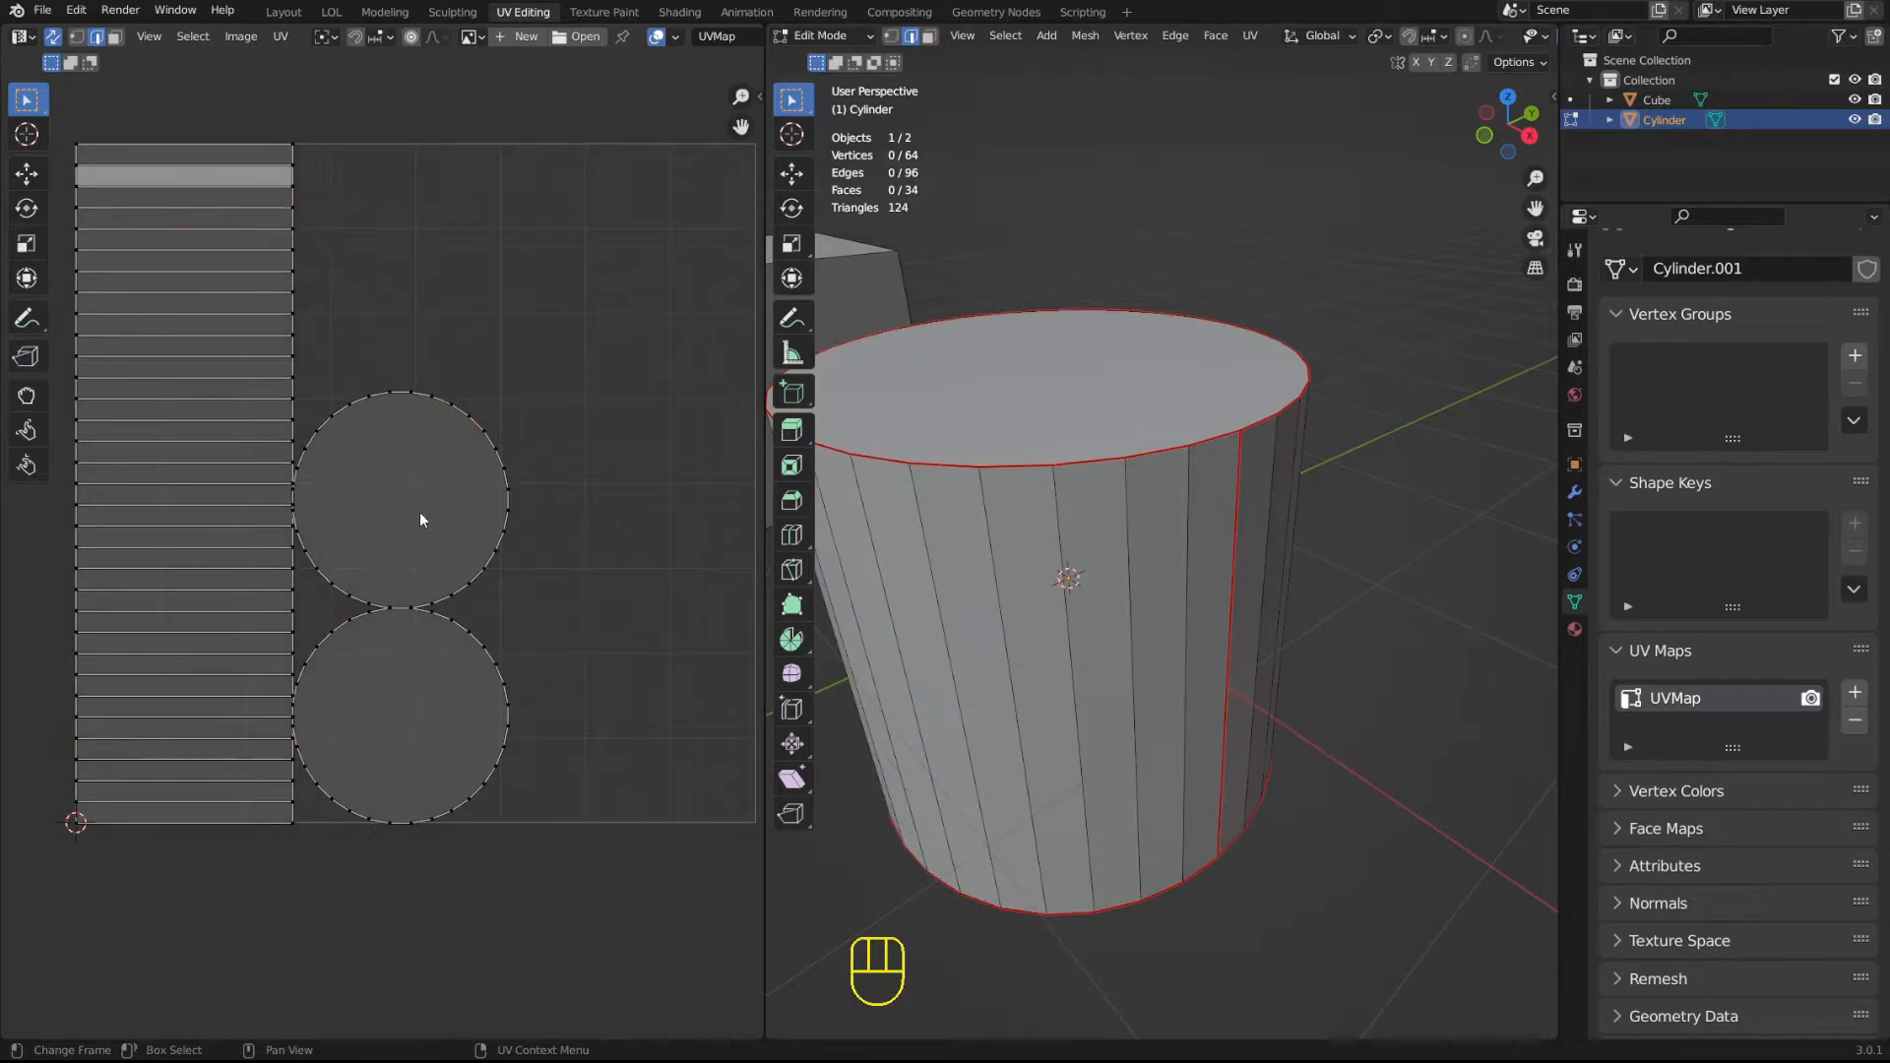
key("3")
left_click(385, 502)
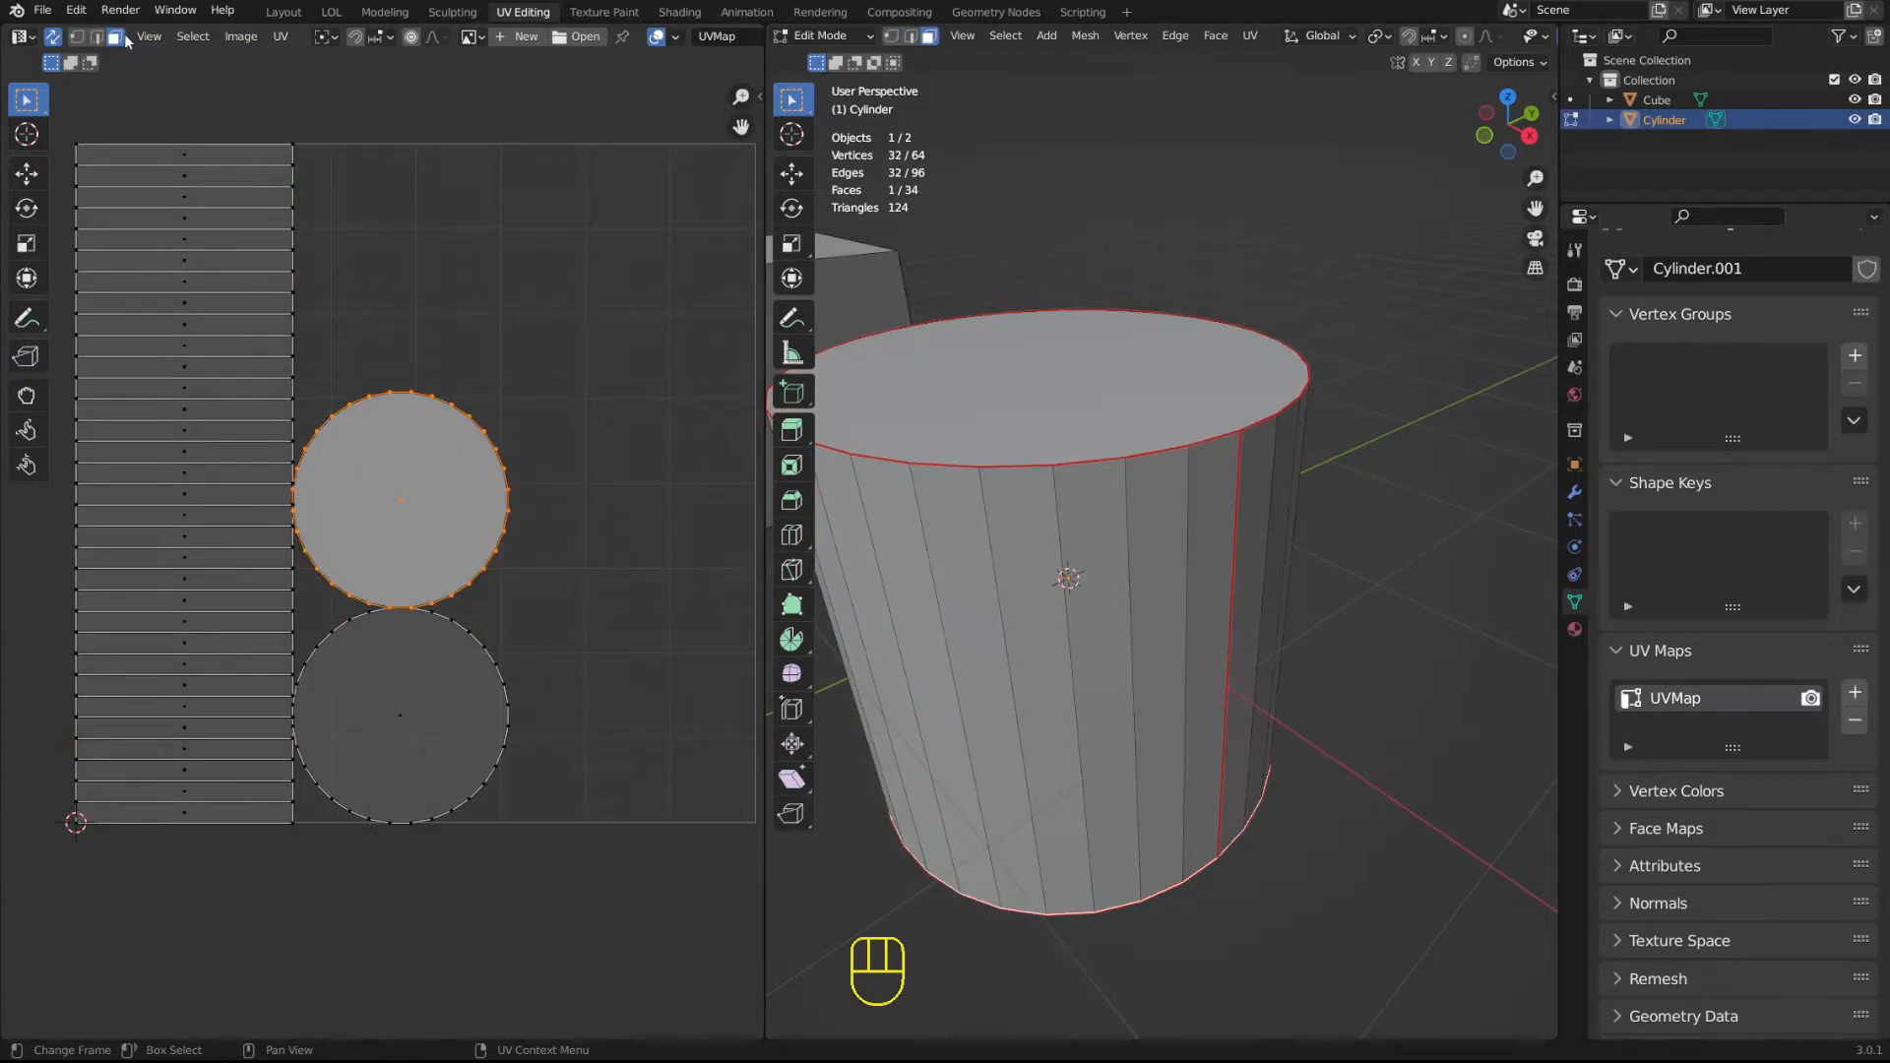
left_click(157, 40)
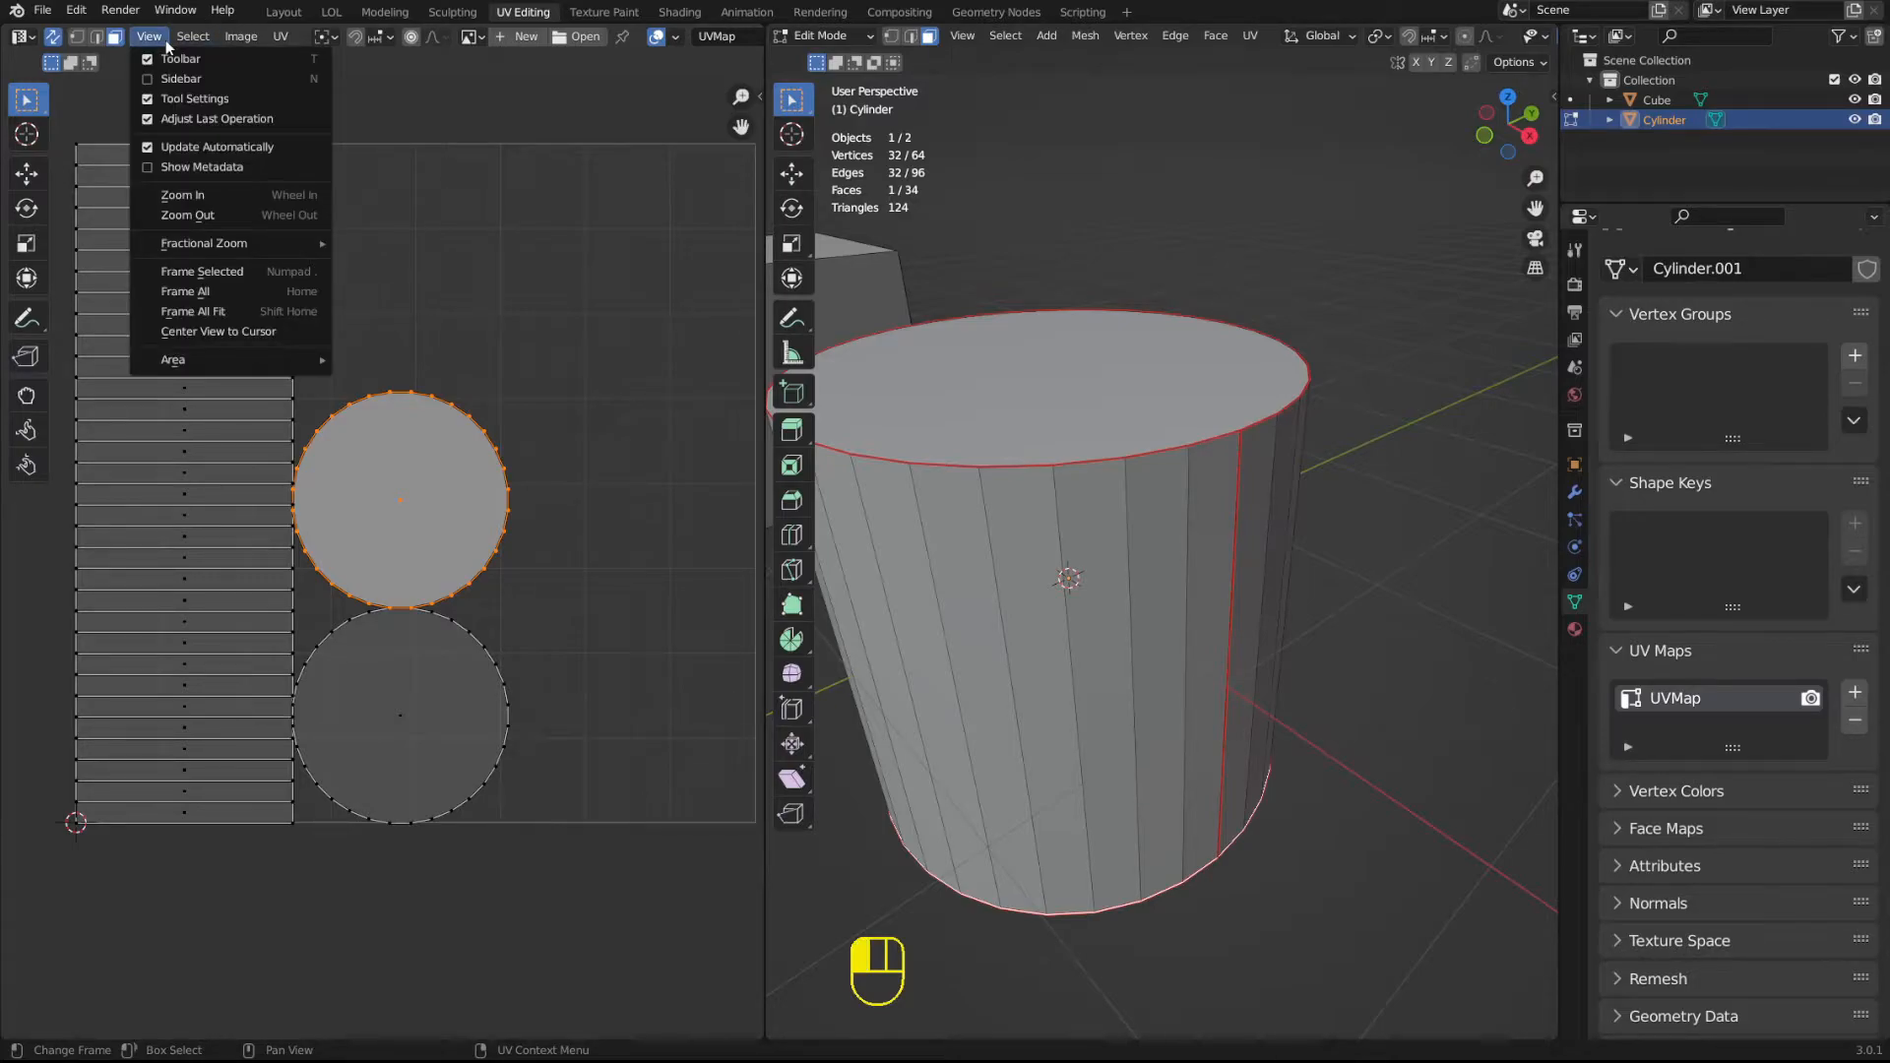
mouse_move(198, 40)
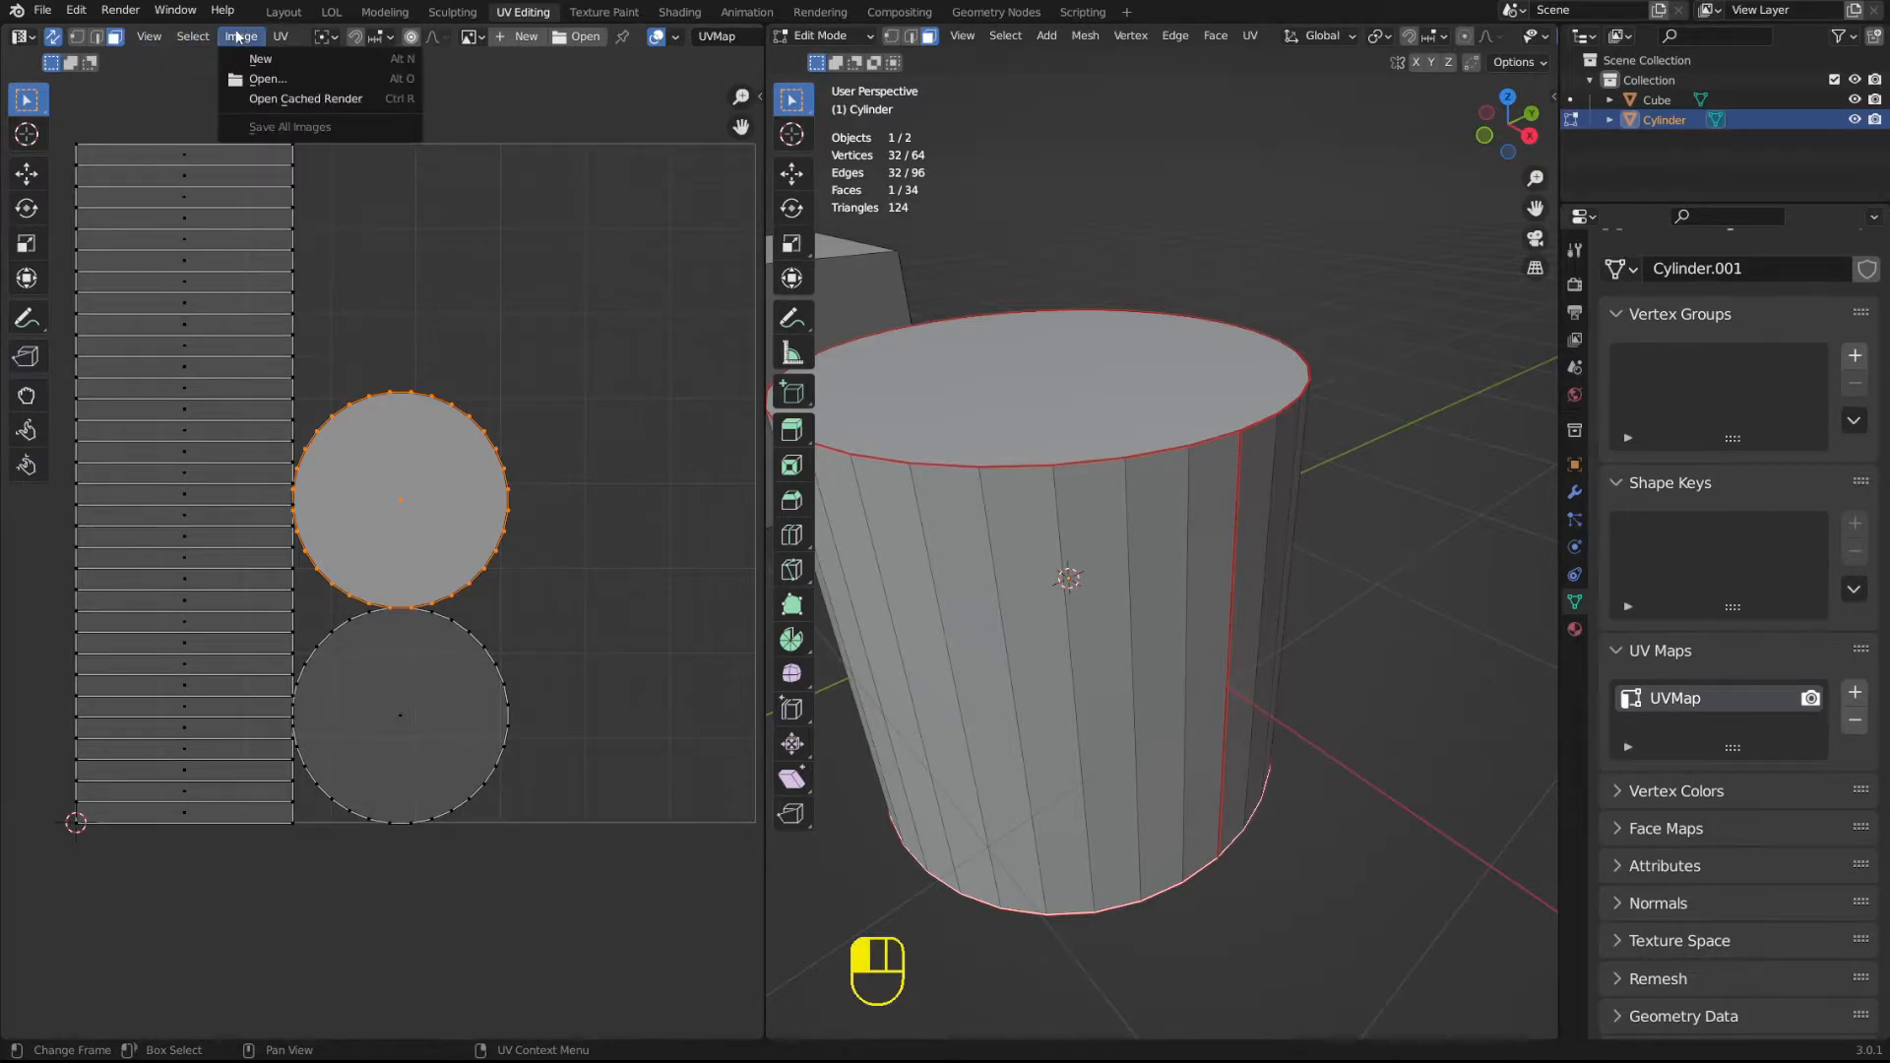
mouse_move(282, 35)
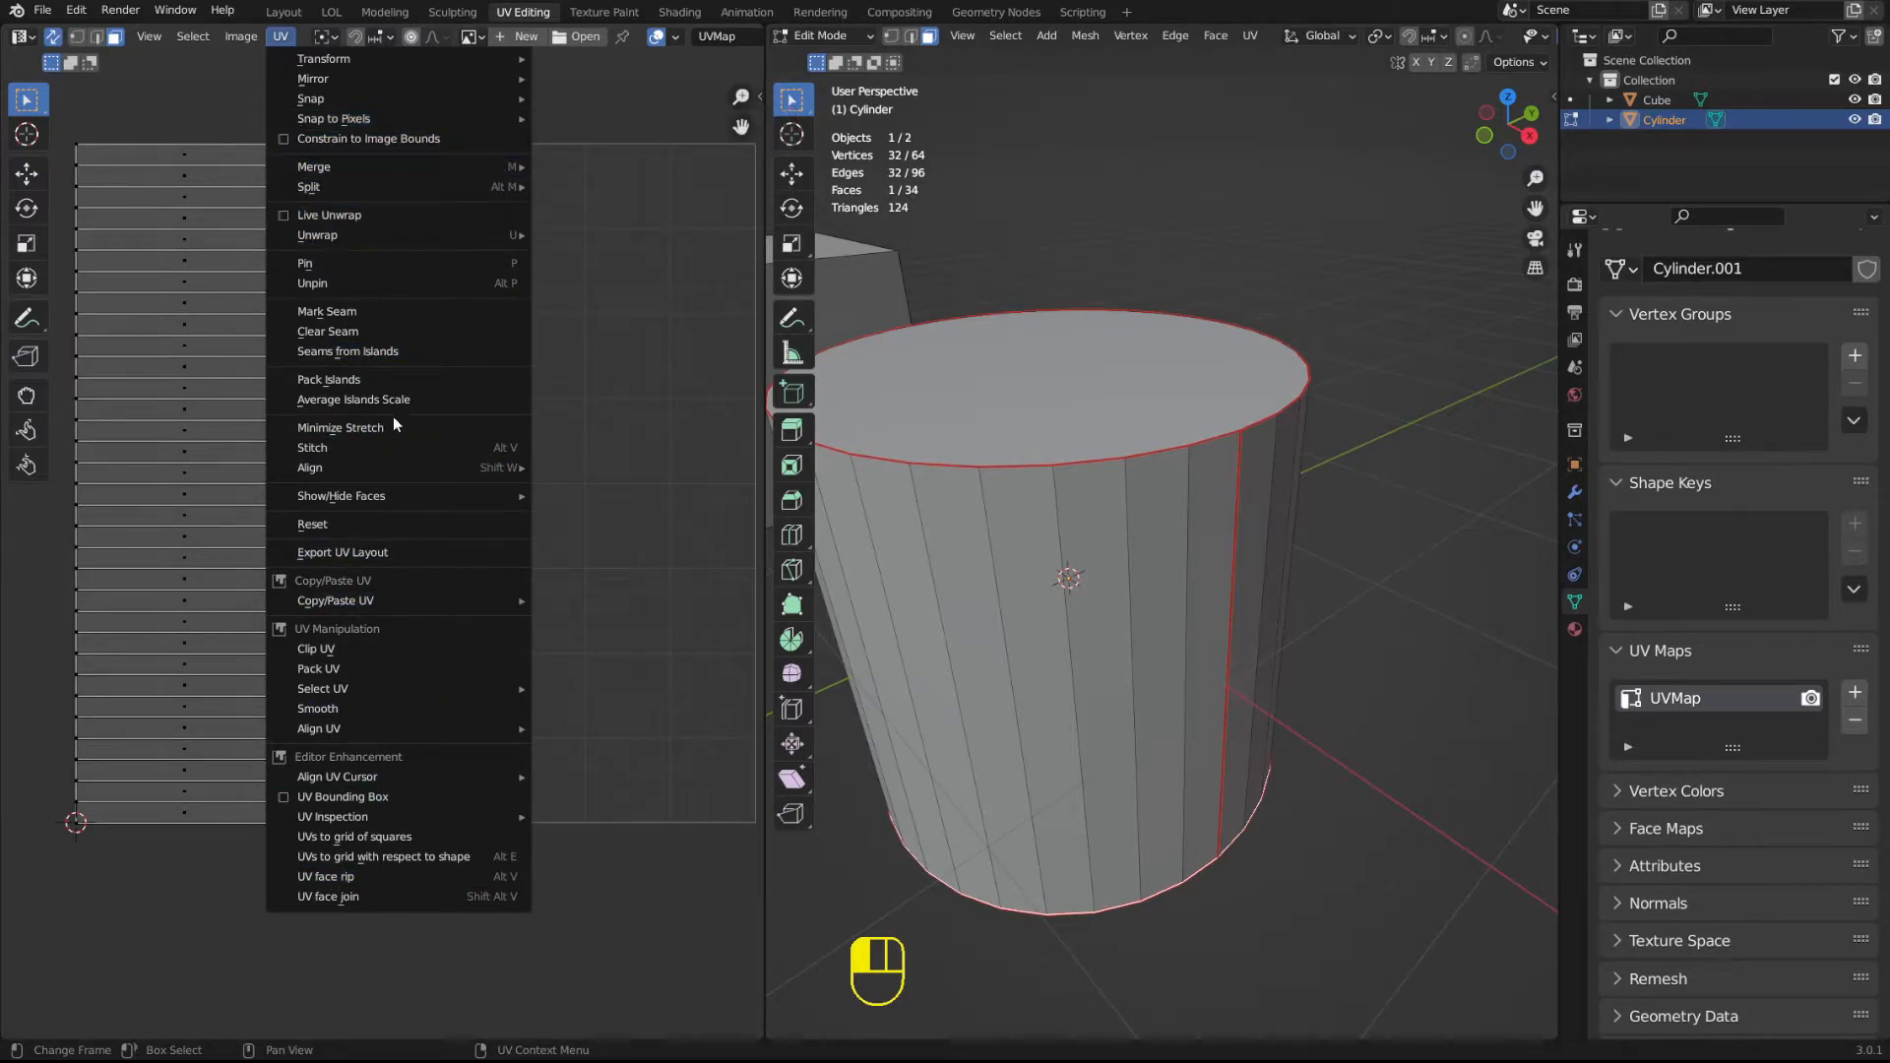
mouse_move(345, 77)
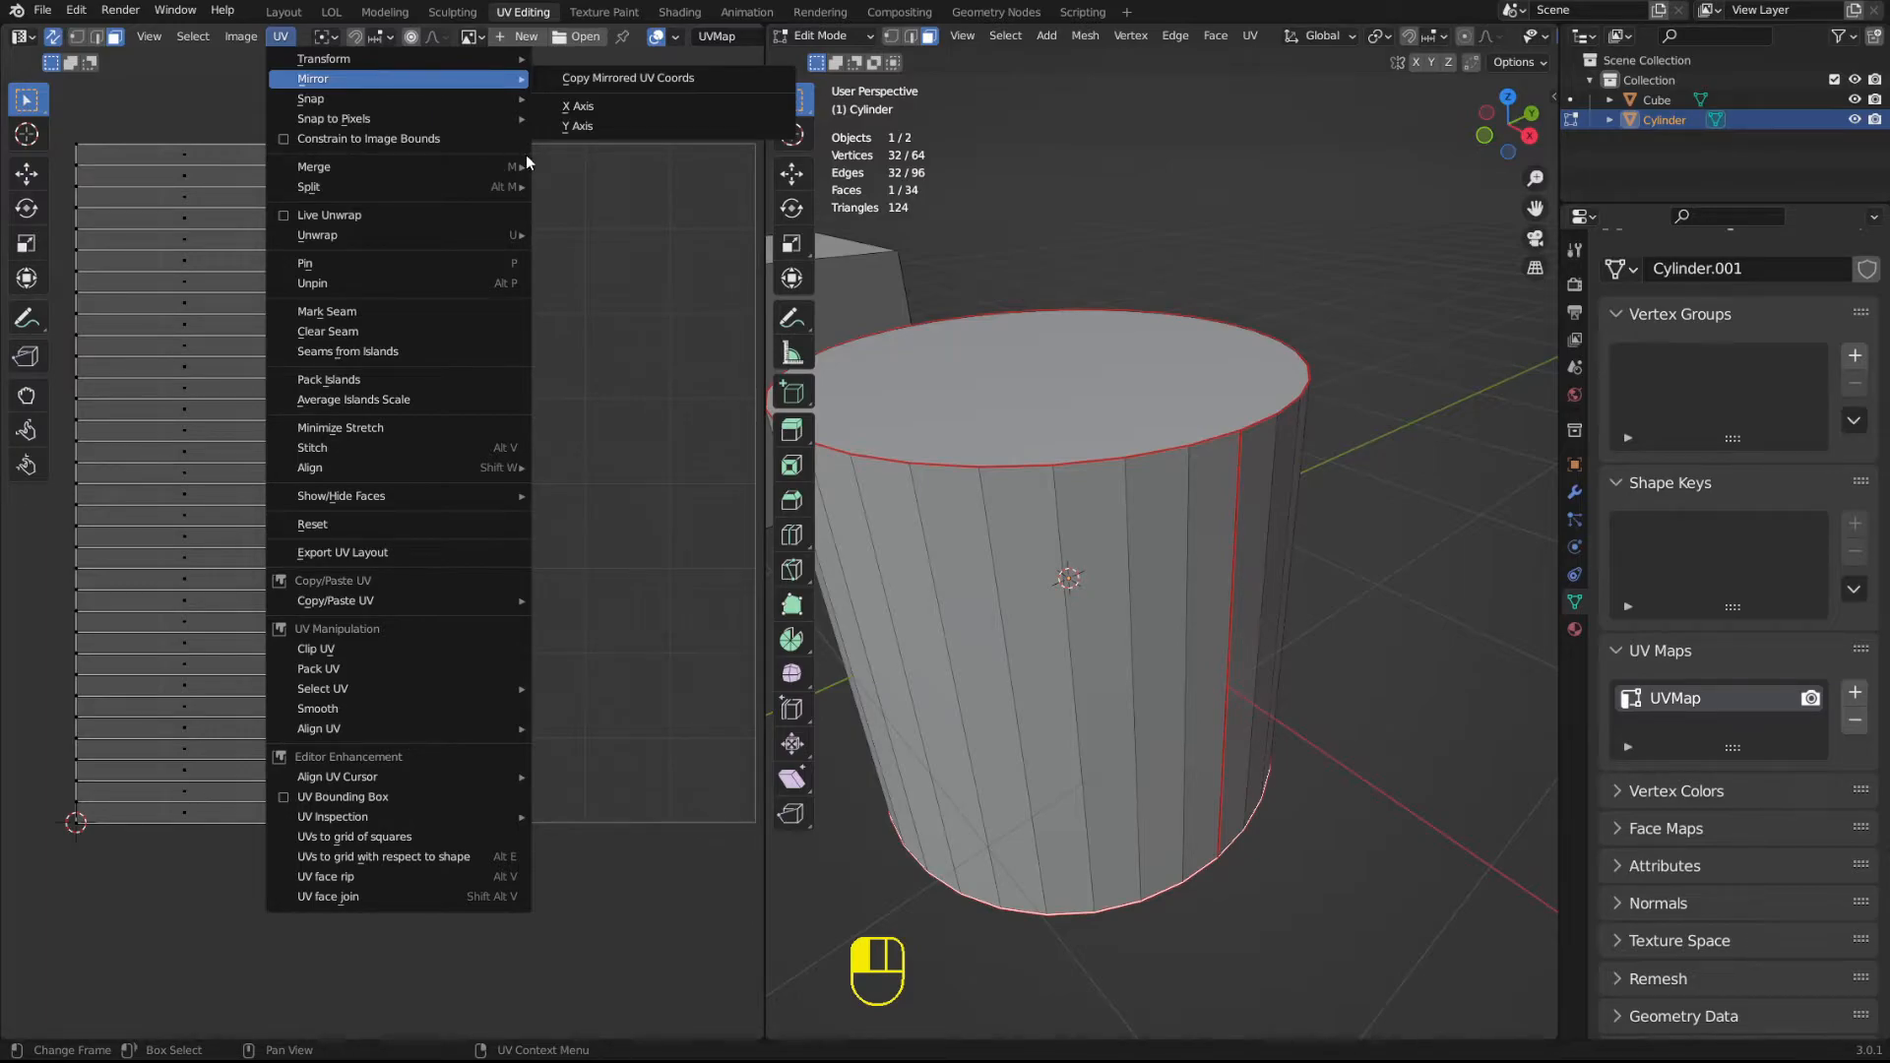
Select all the cylinder's UVs, mirror them along the X axis, and undo the mirroring.
key("a")
left_click(280, 36)
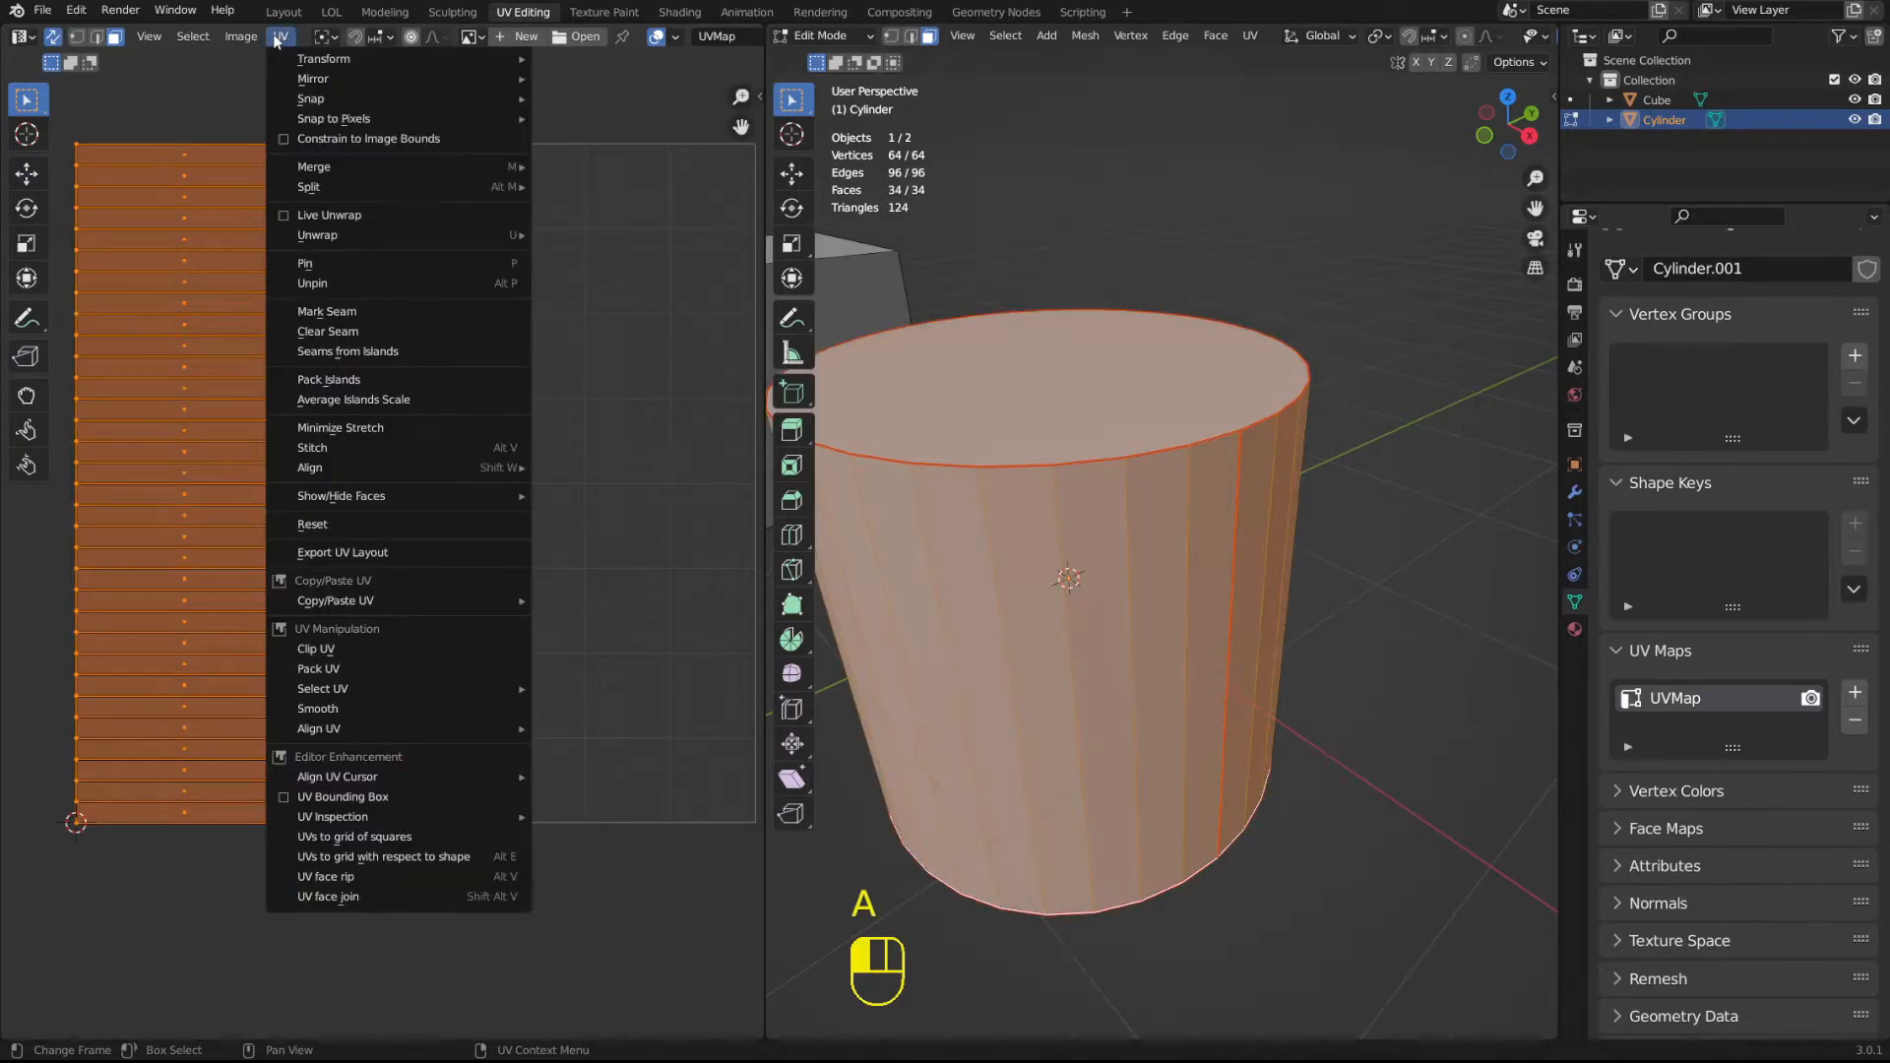
mouse_move(463, 79)
left_click(576, 104)
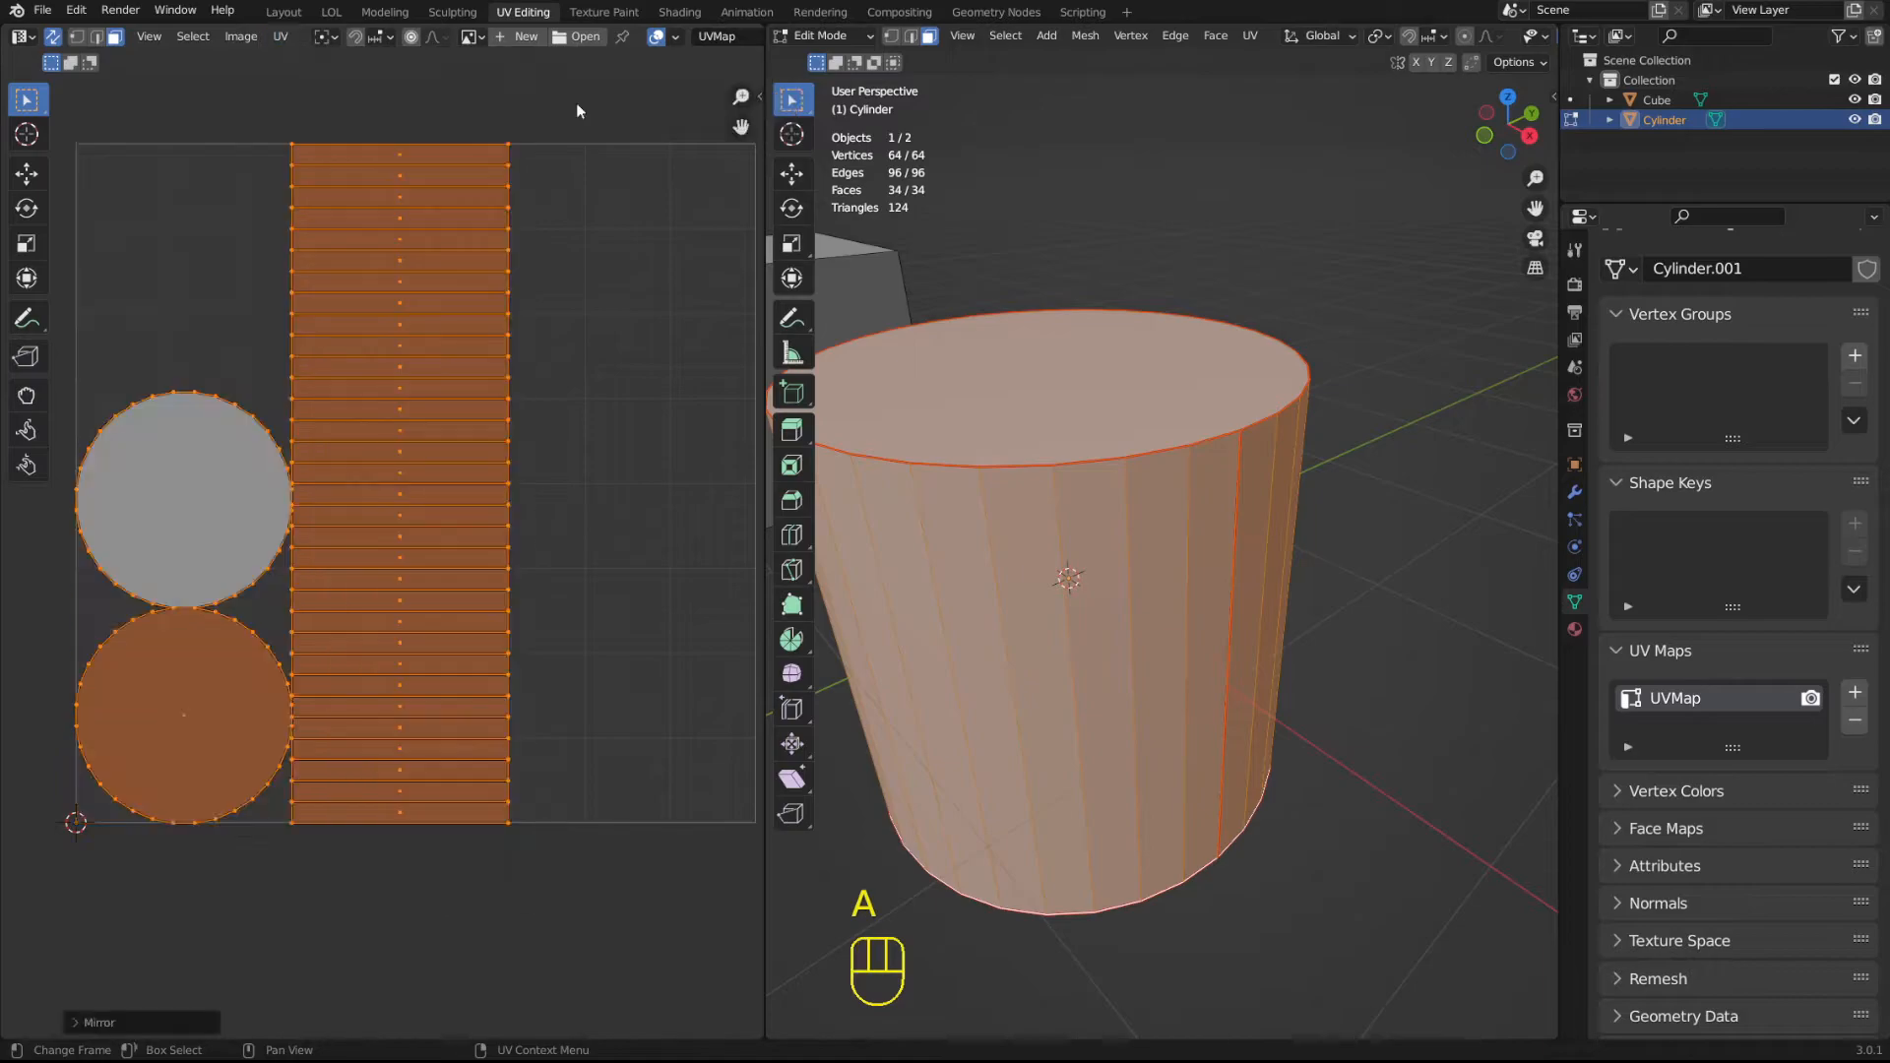
key("ctrl+z")
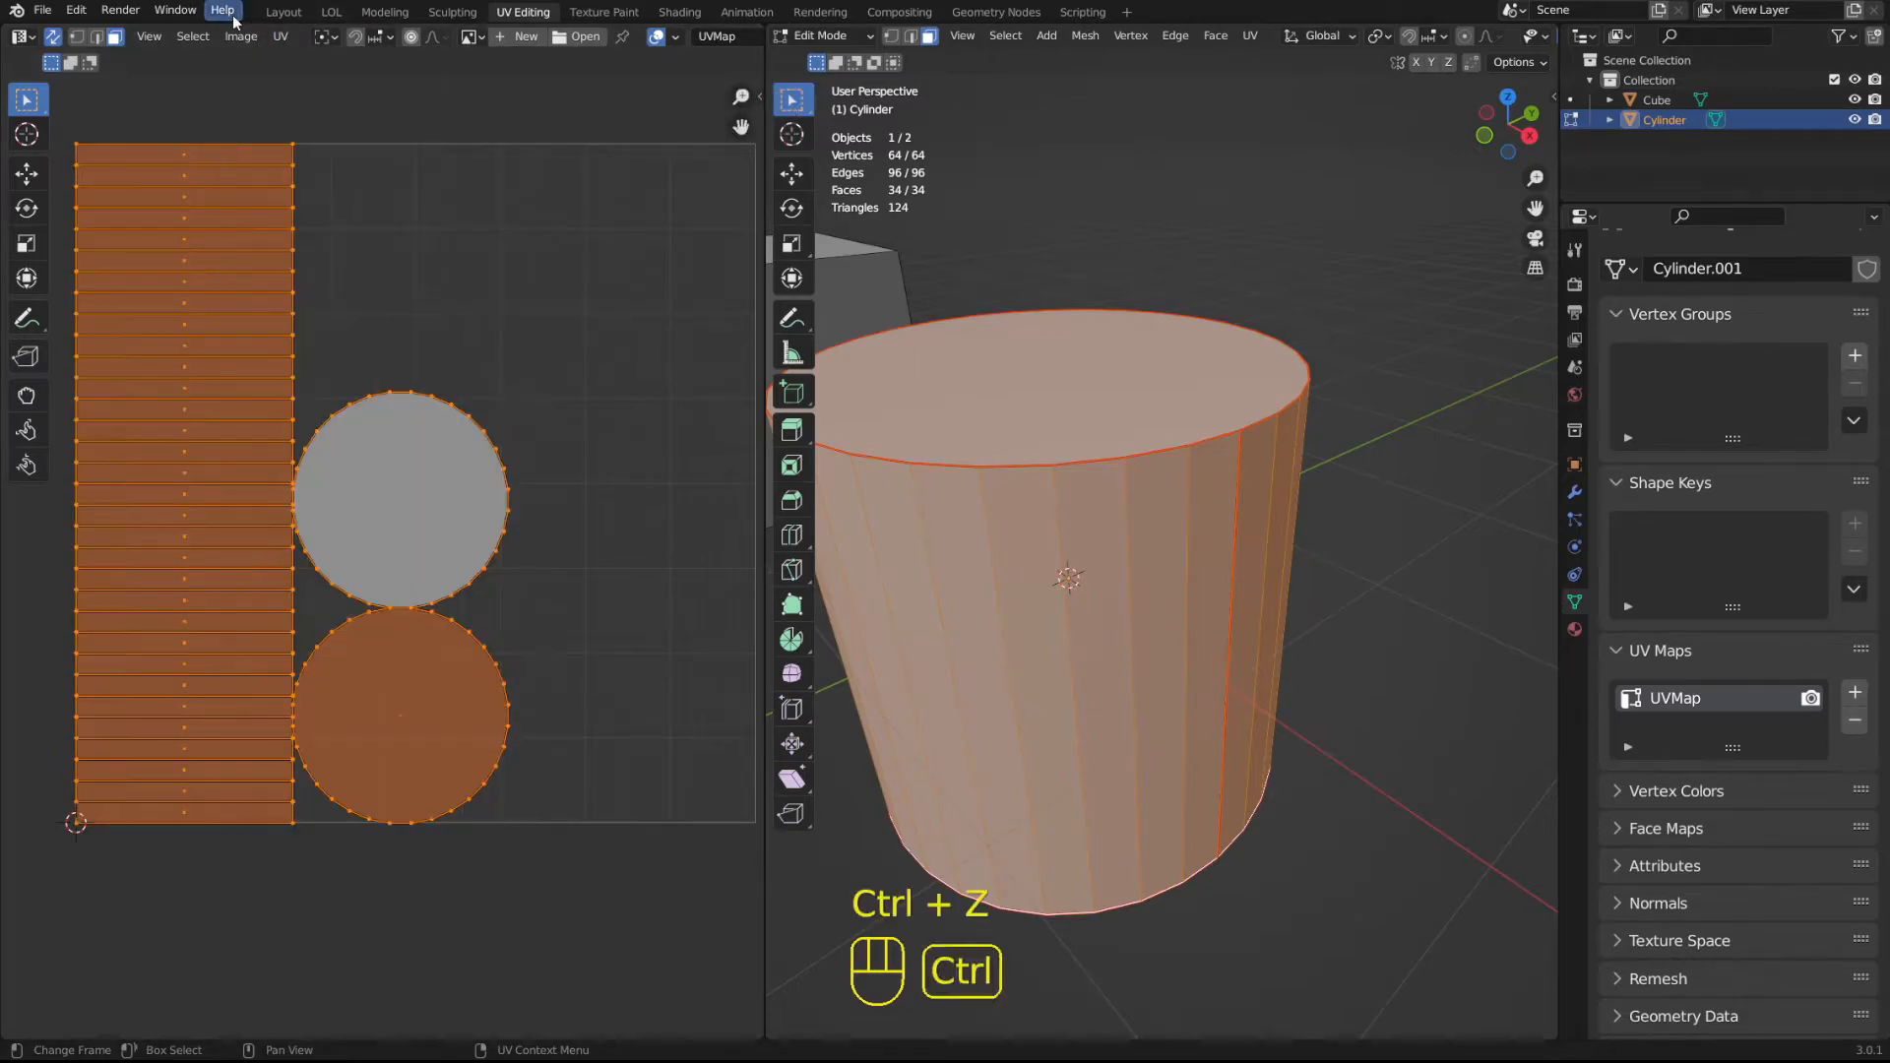
Apply Pack Islands to all of the cylinder's UV islands.
left_click(280, 37)
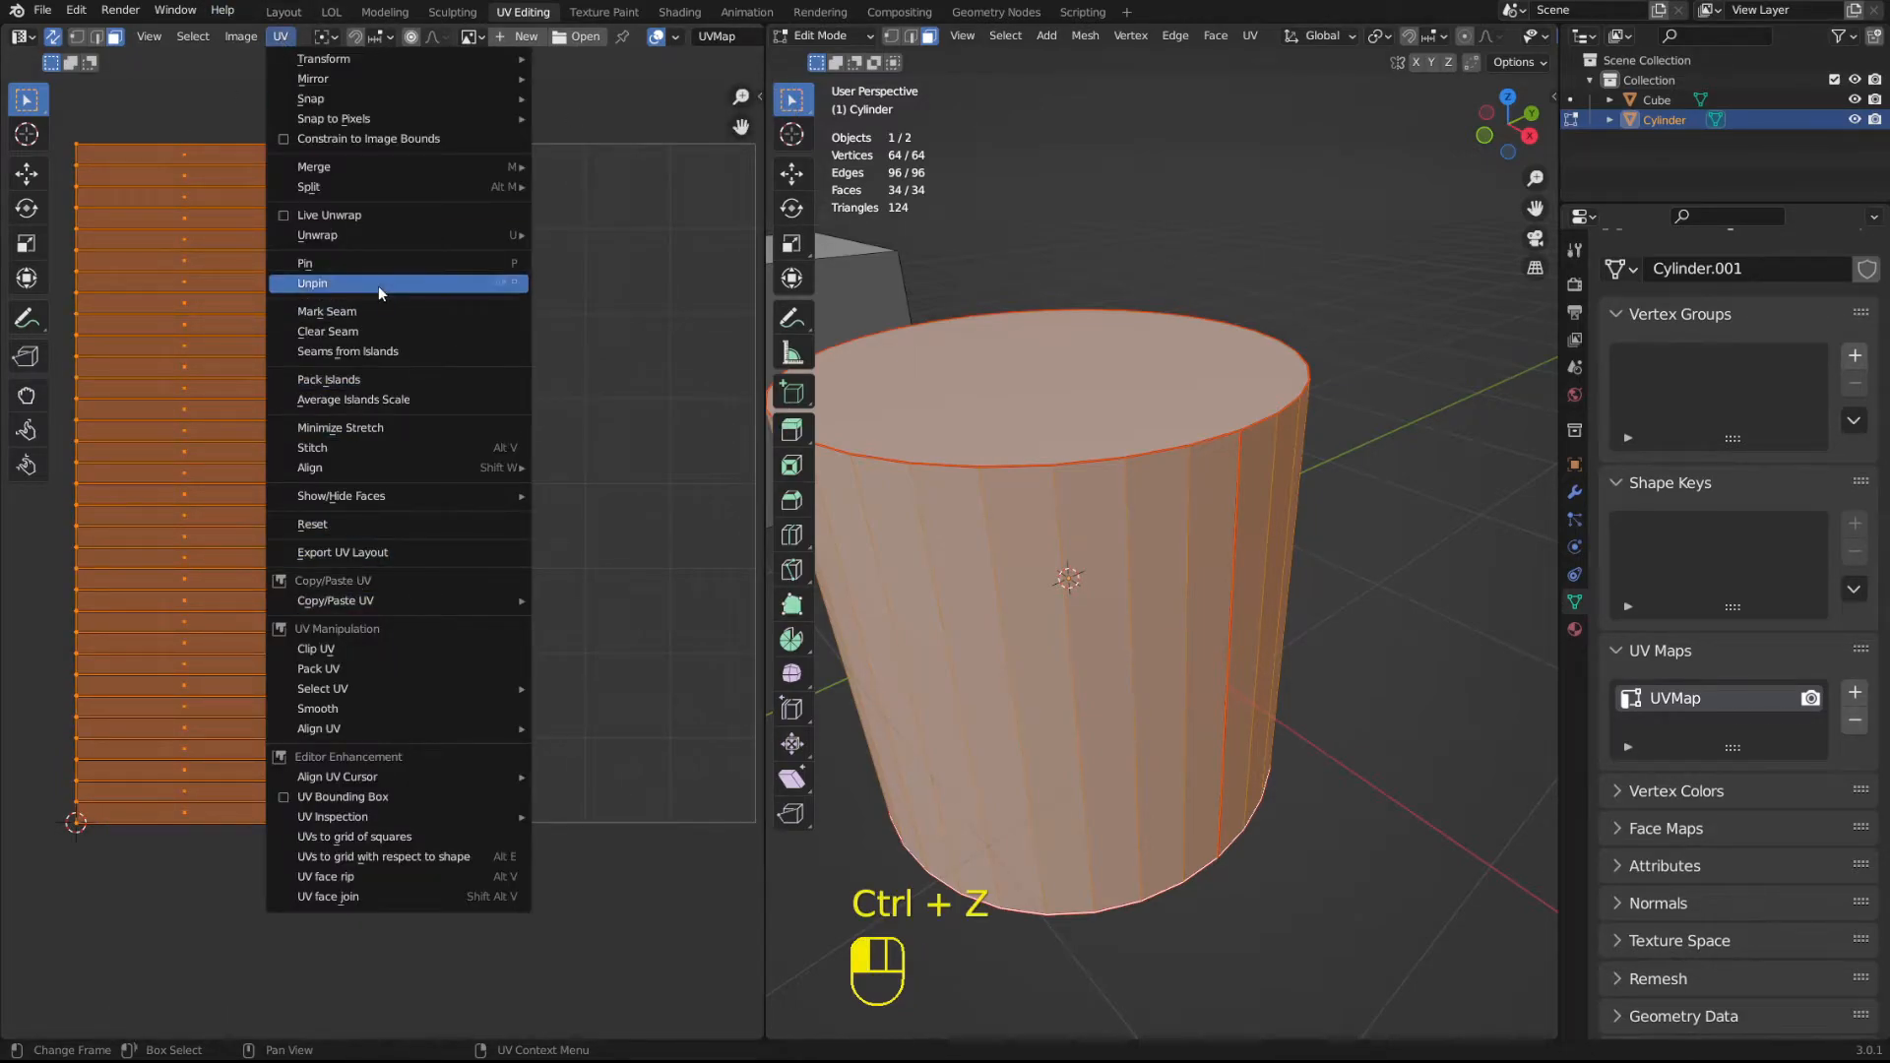
mouse_move(377, 602)
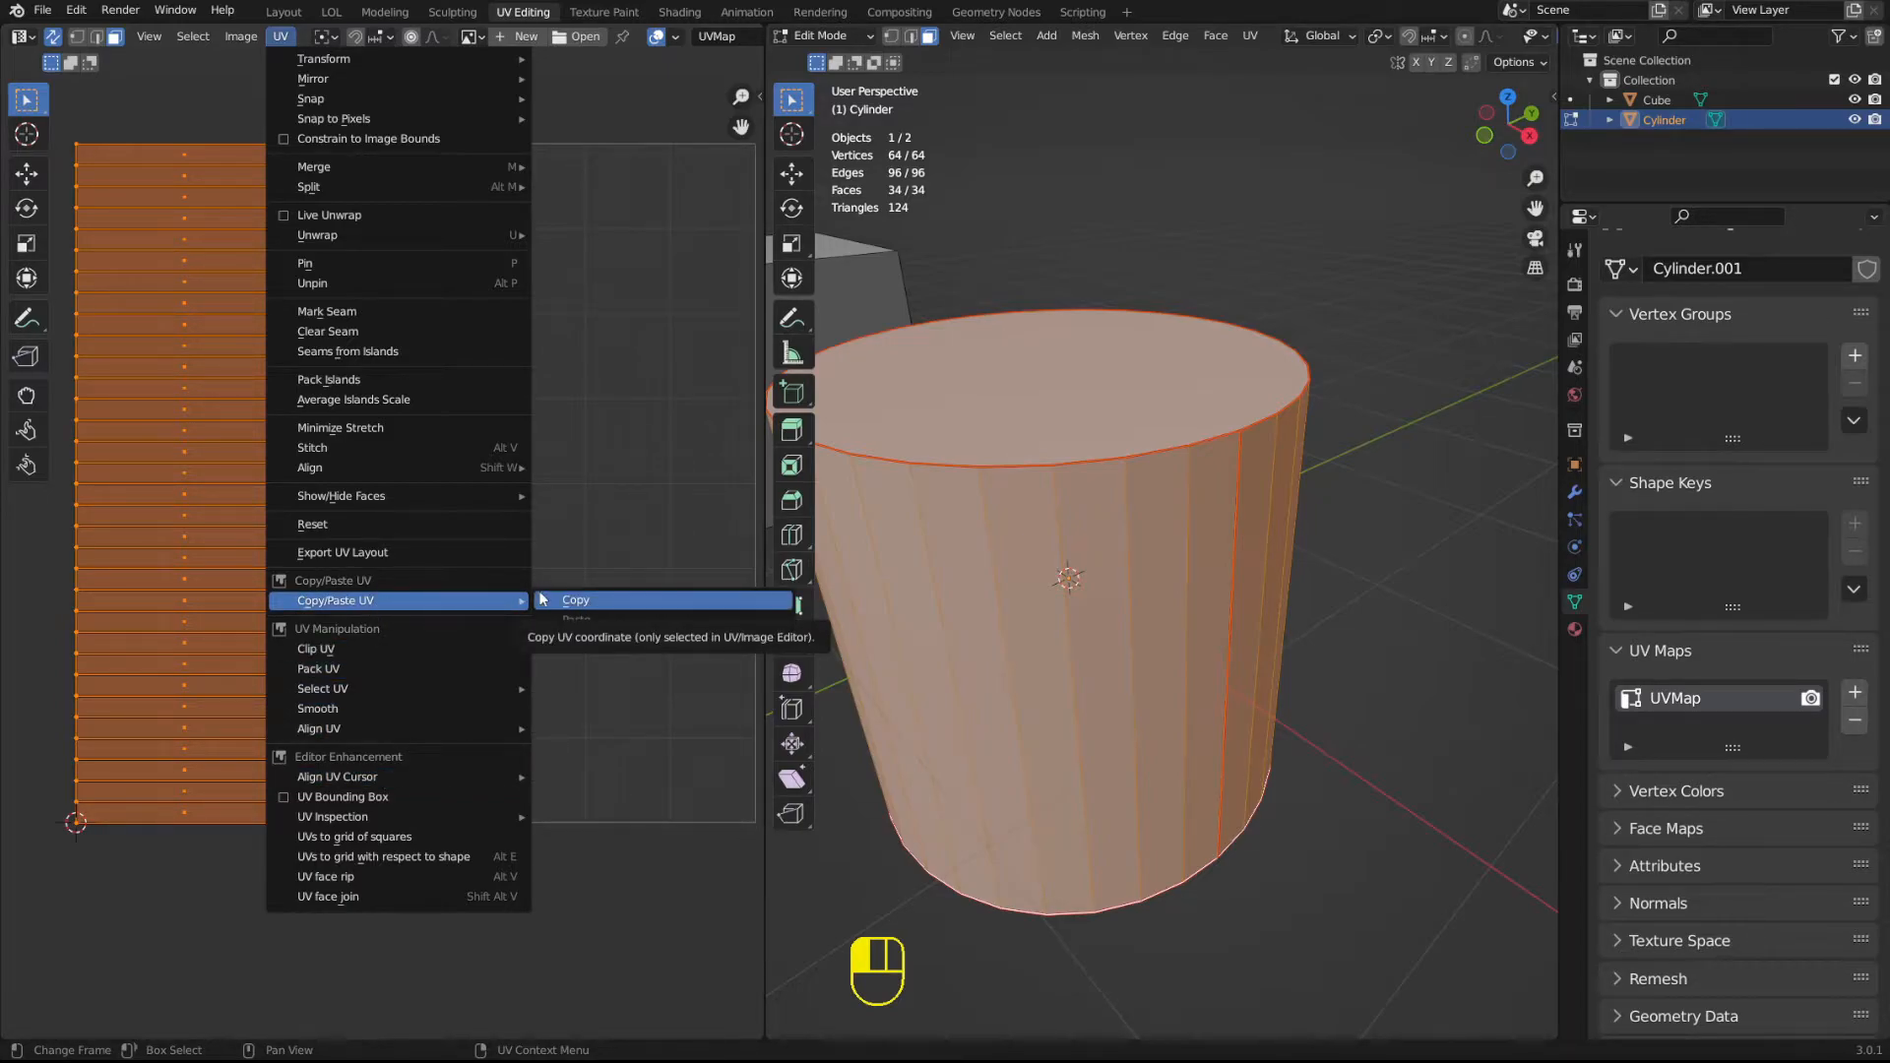
mouse_move(383, 467)
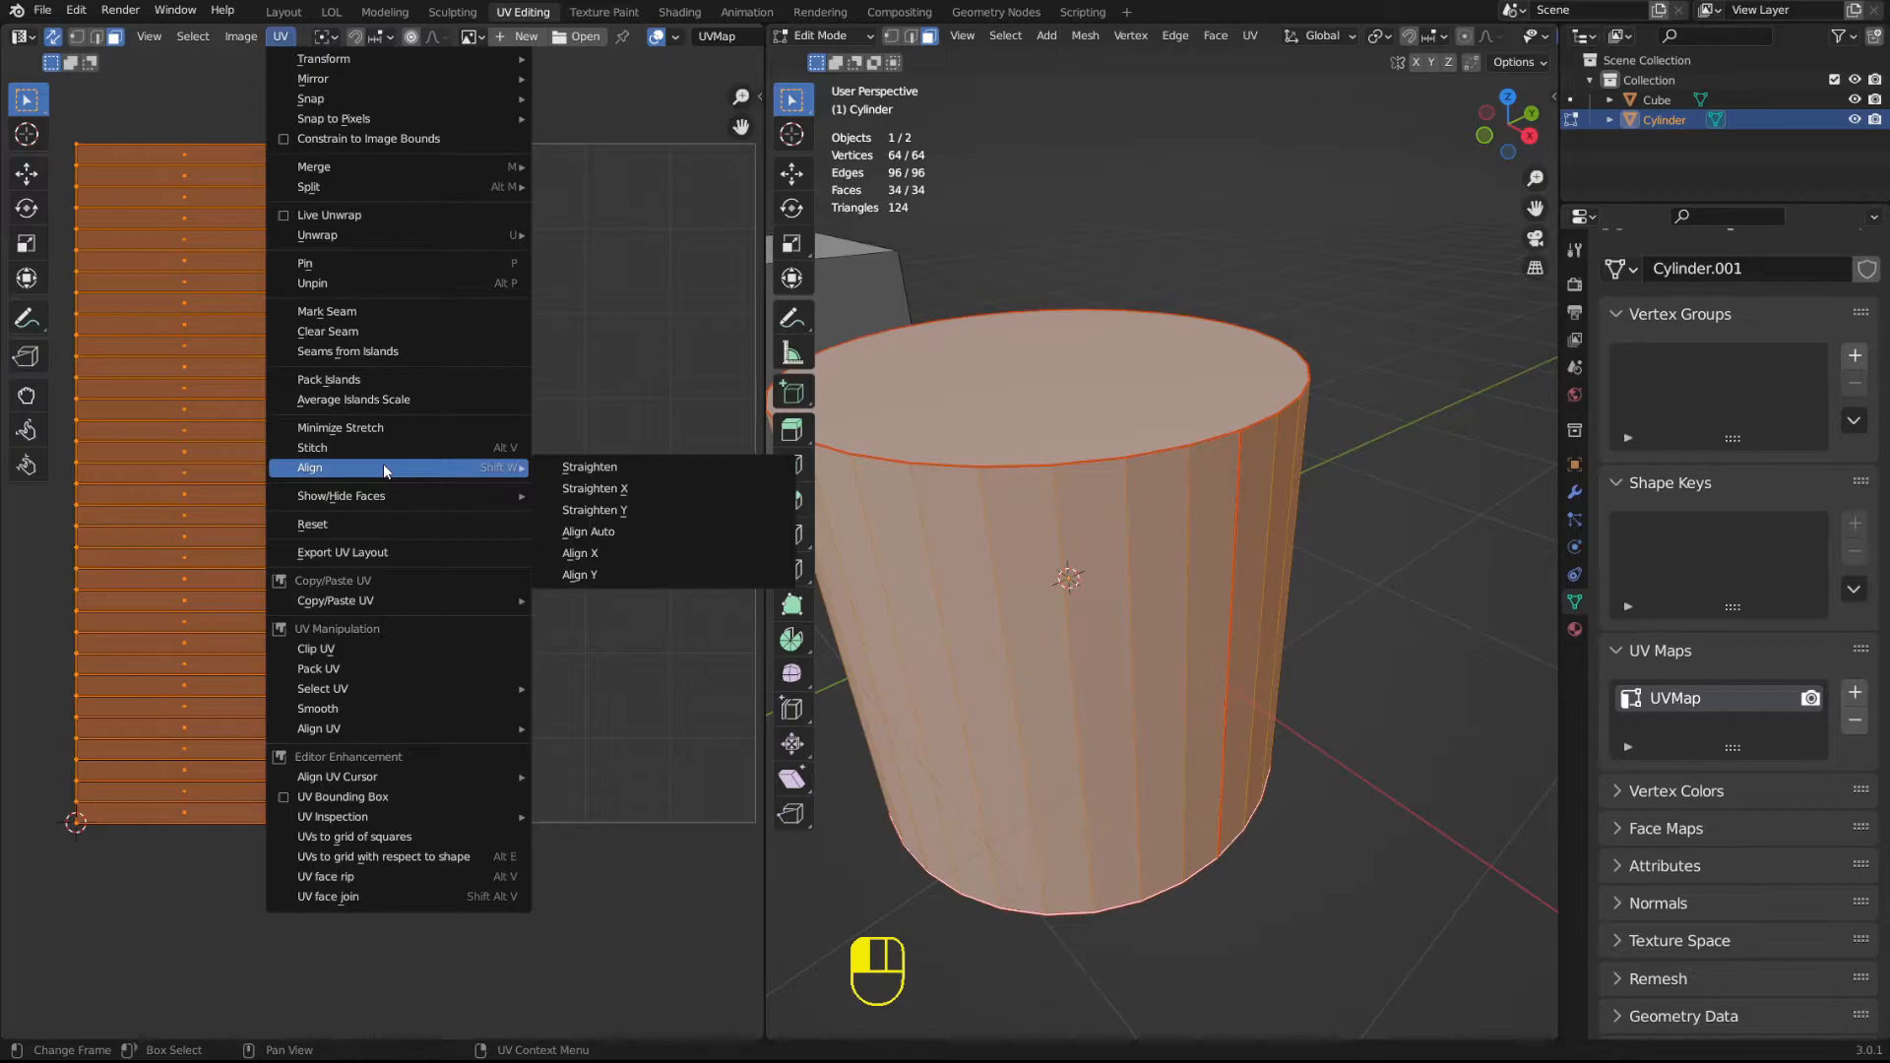
left_click(346, 380)
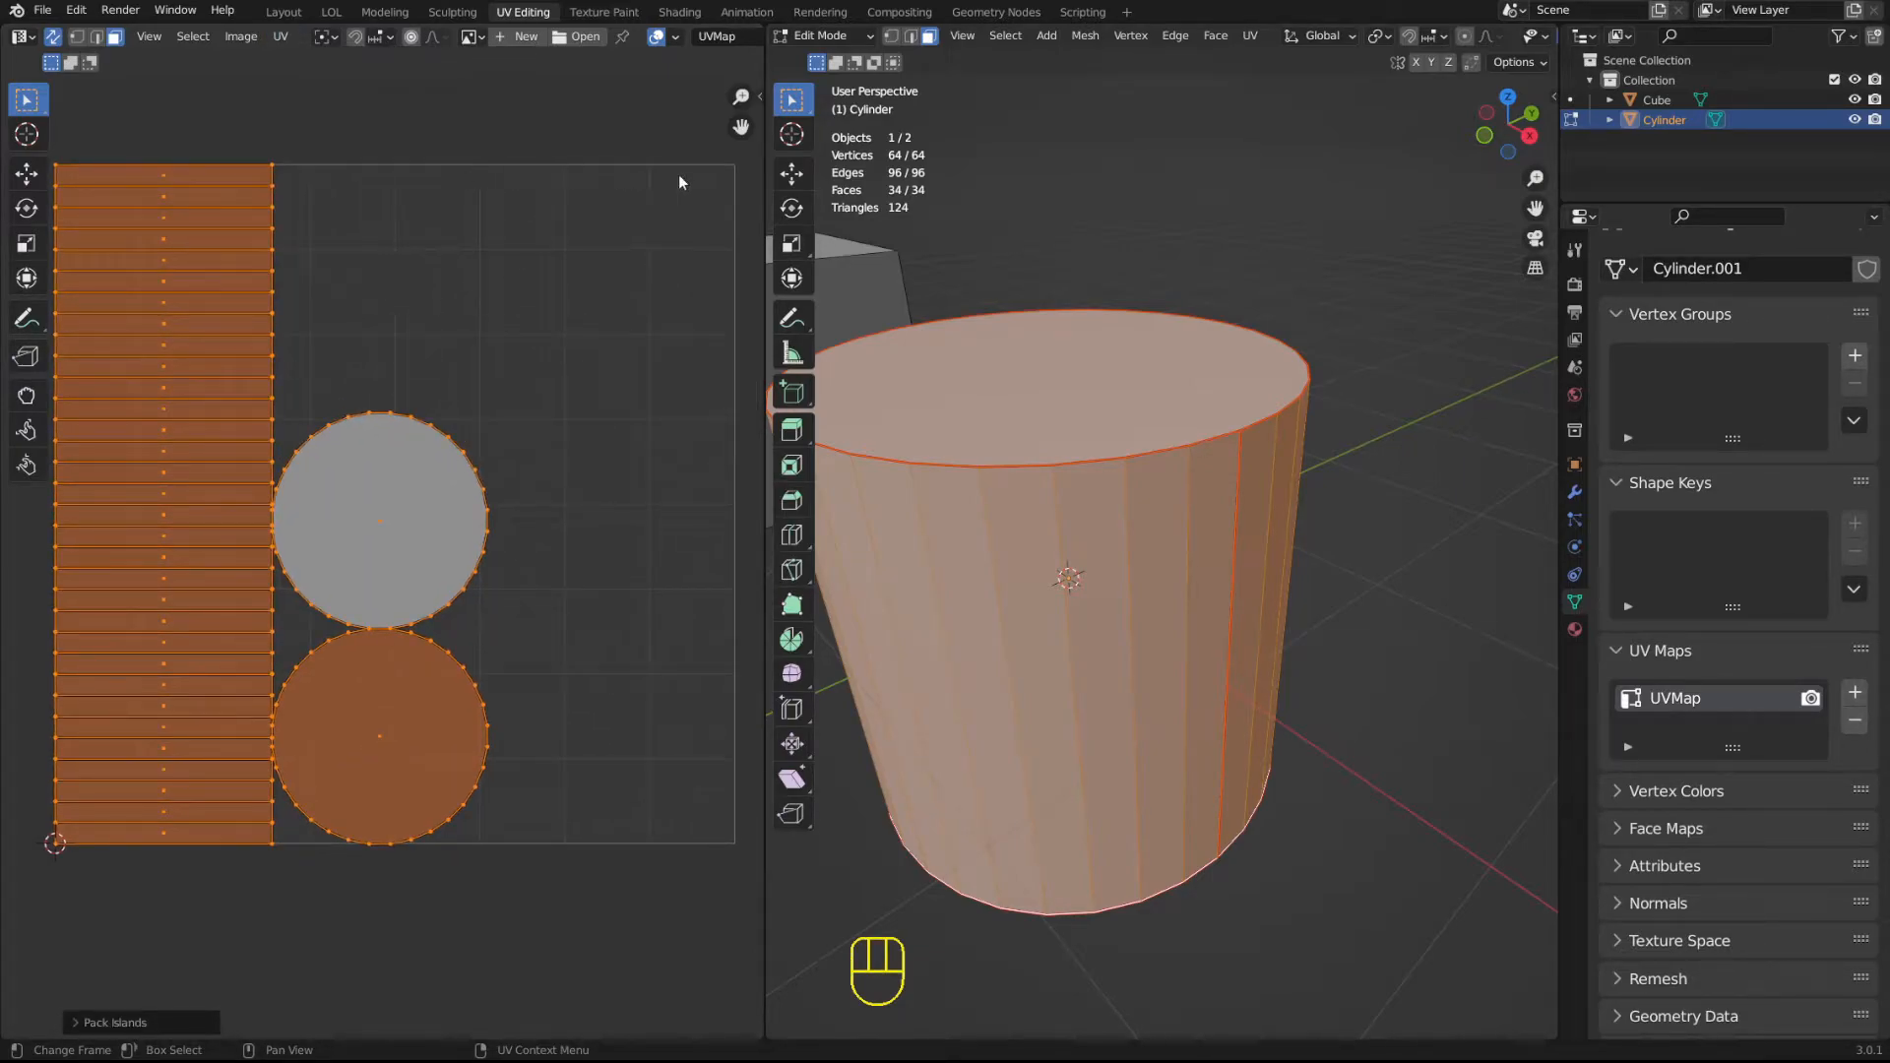
middle_click_drag(293, 412, 327, 400)
key("u")
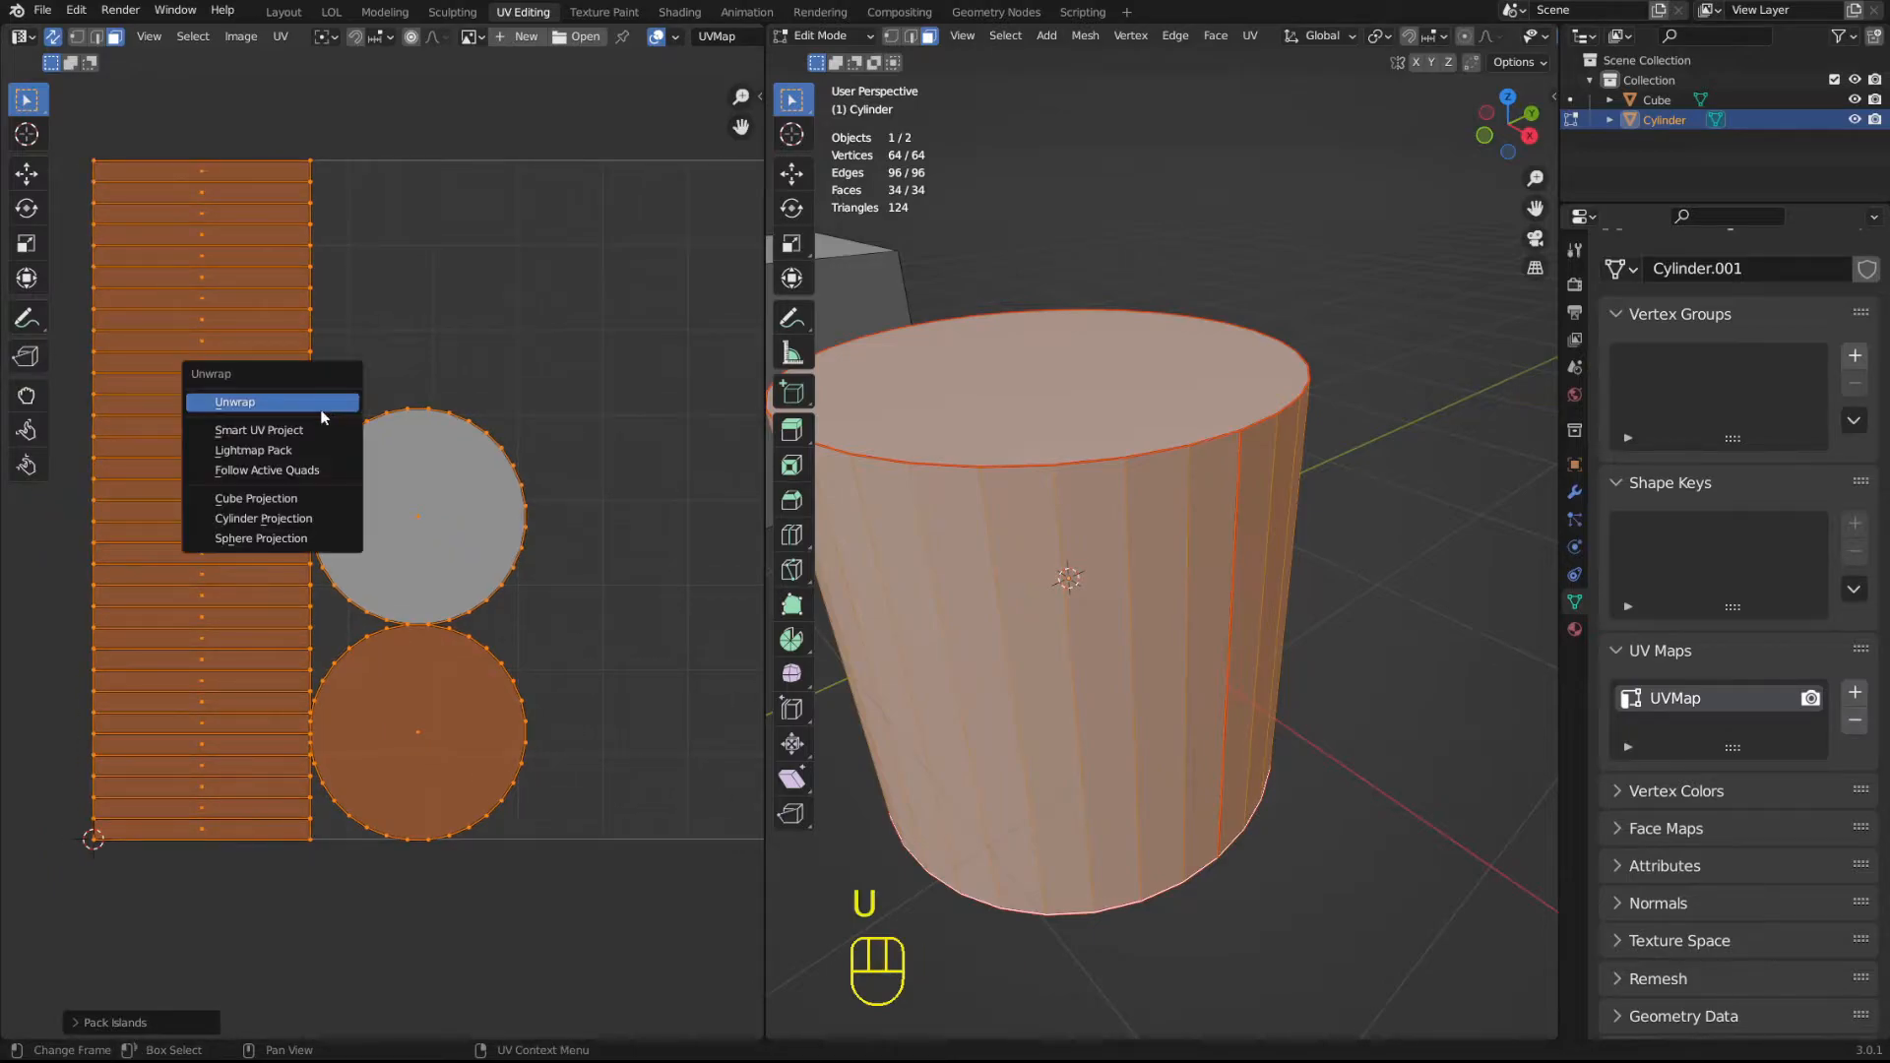
middle_click_drag(406, 309, 359, 304, "shift")
middle_click_drag(242, 118, 248, 118, "shift")
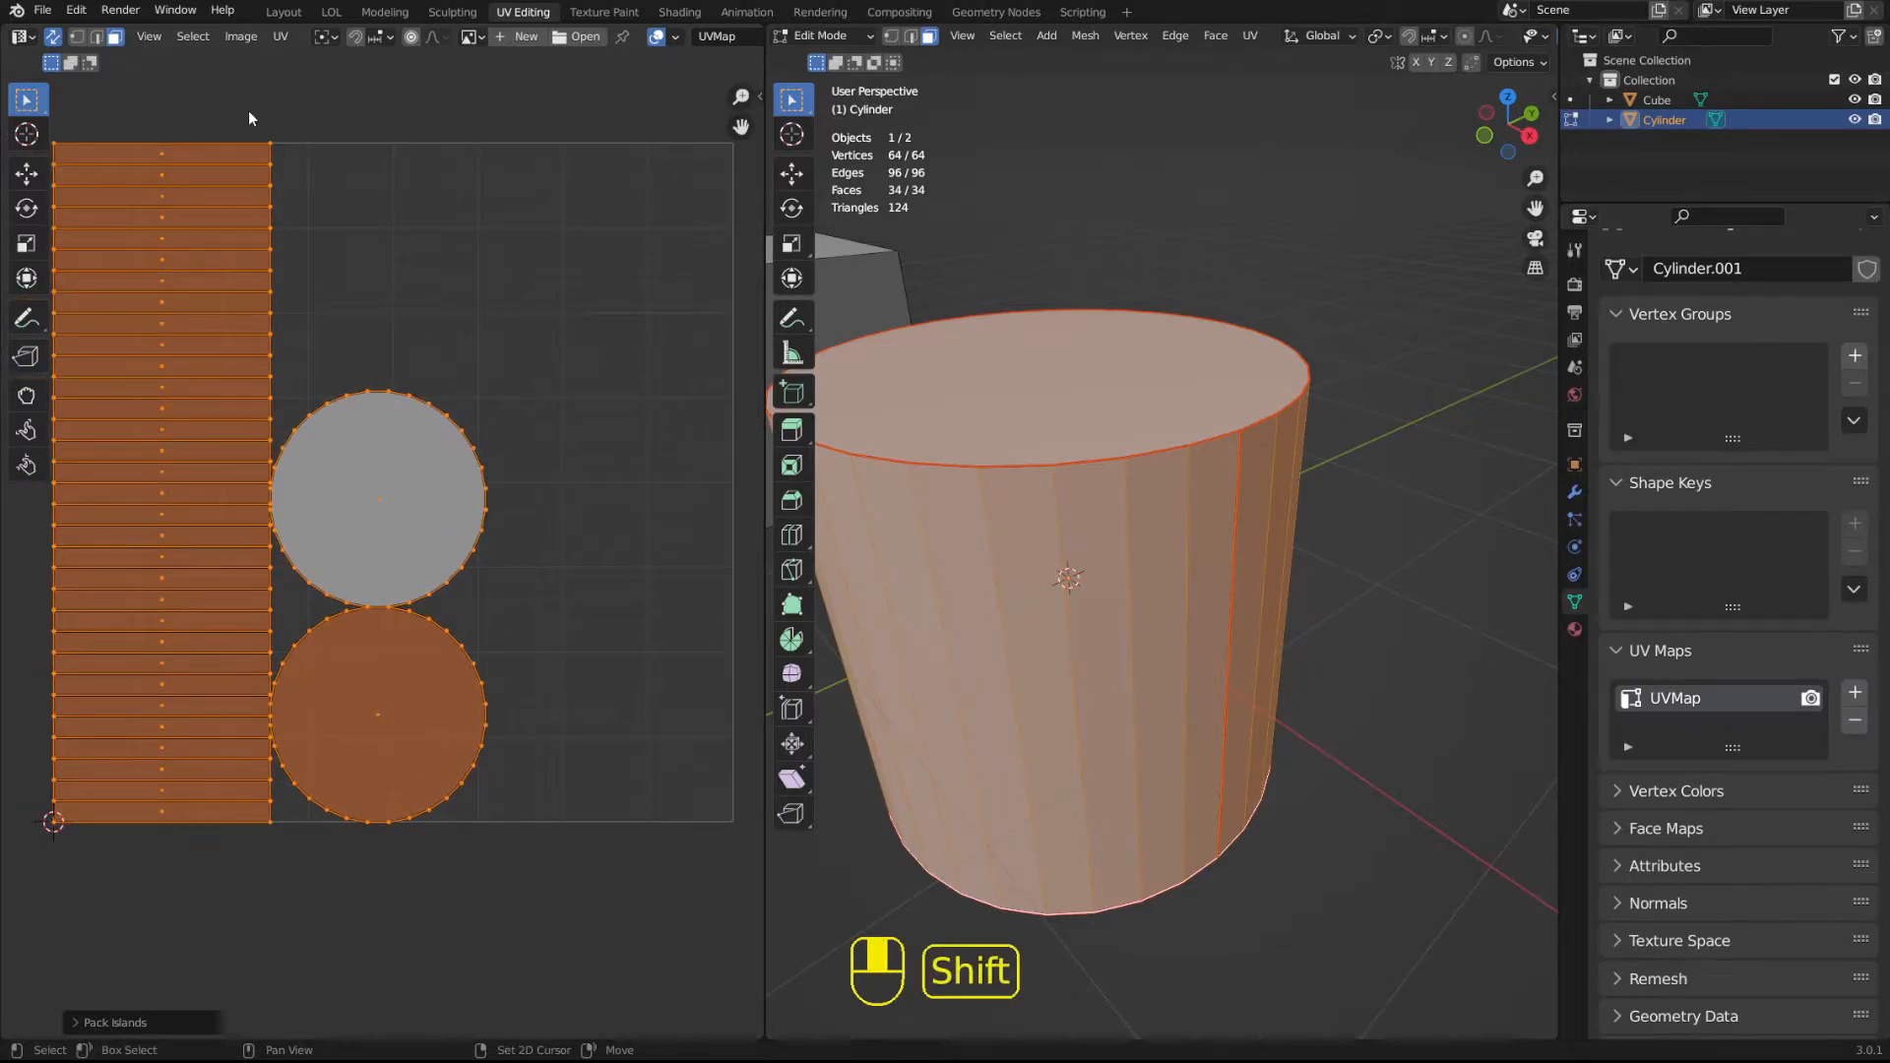
Clear the UV selection, cycle through the vertex, edge and face selection modes, and select the upper circular island in face mode.
left_click(482, 356)
left_click(144, 341)
key("1")
key("2")
key("3")
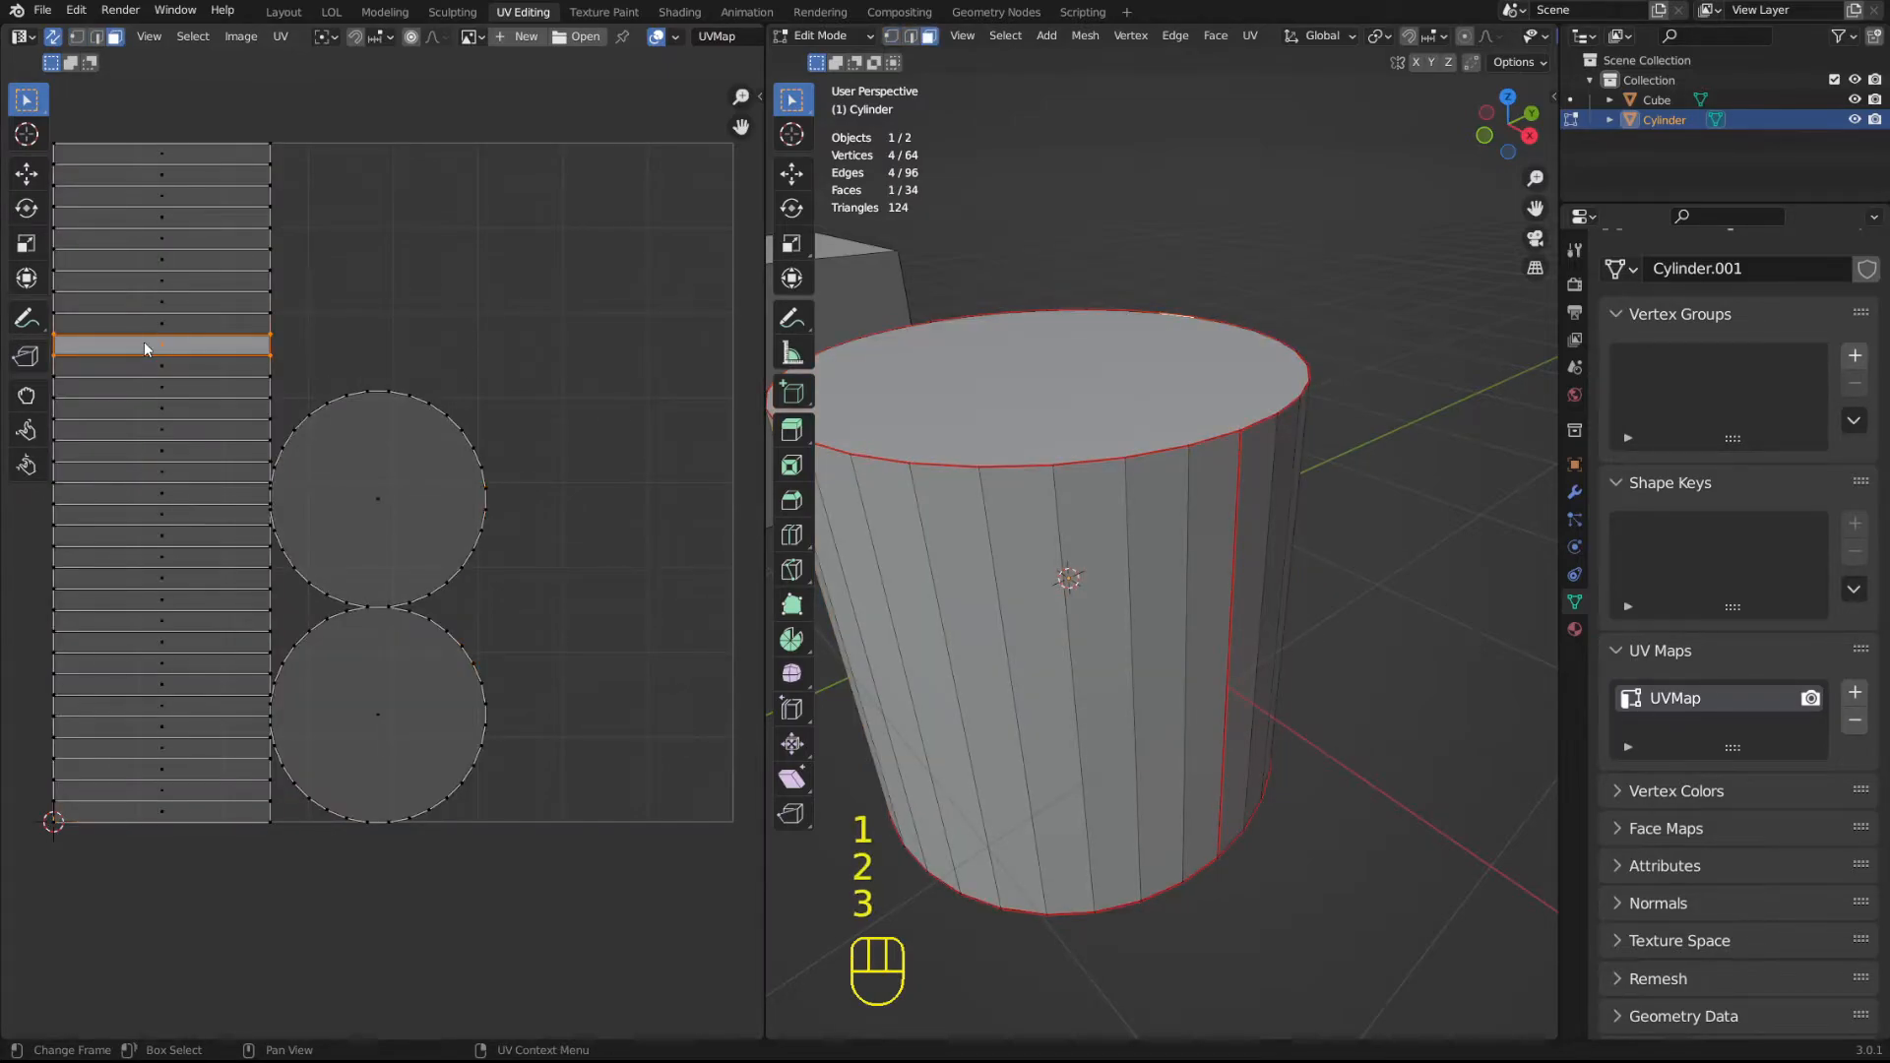
key("1")
key("2")
key("3")
left_click(358, 469)
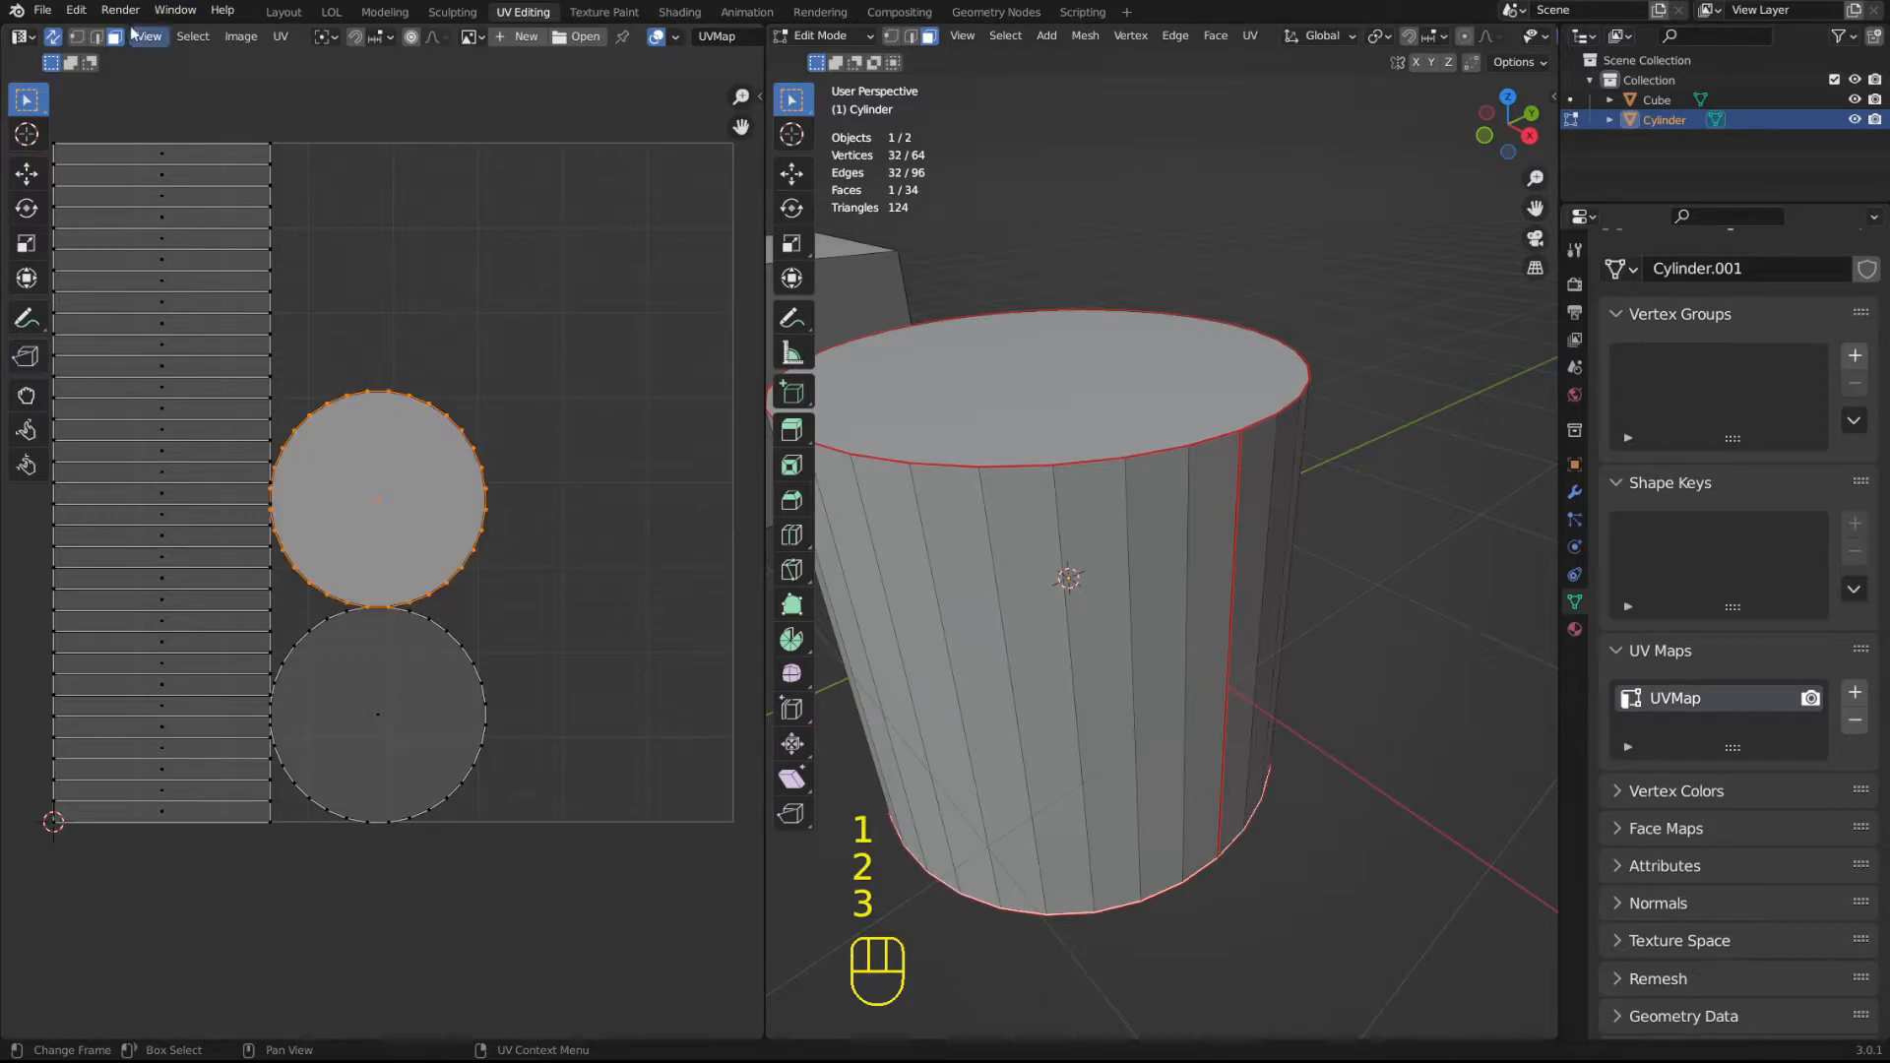
Turn off UV Sync Selection so the UV editor shows only the faces selected on the mesh.
left_click(53, 36)
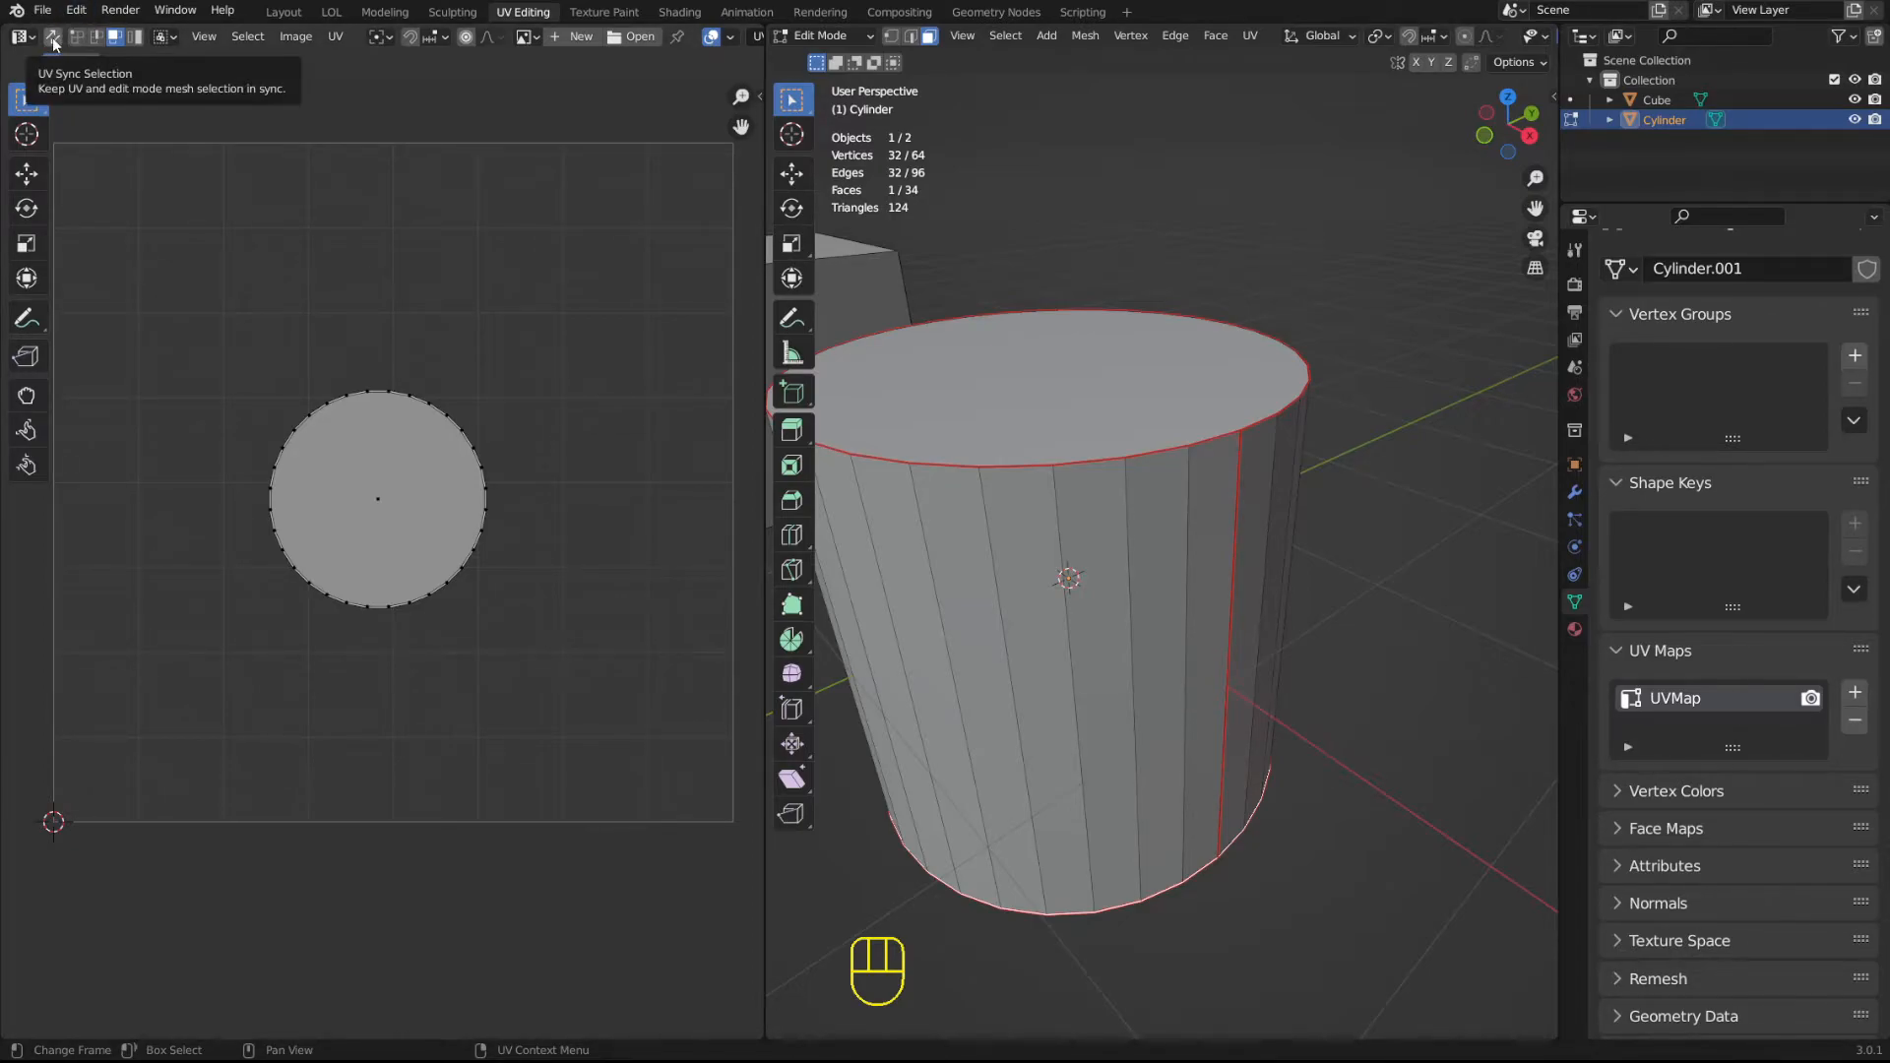
left_click(54, 43)
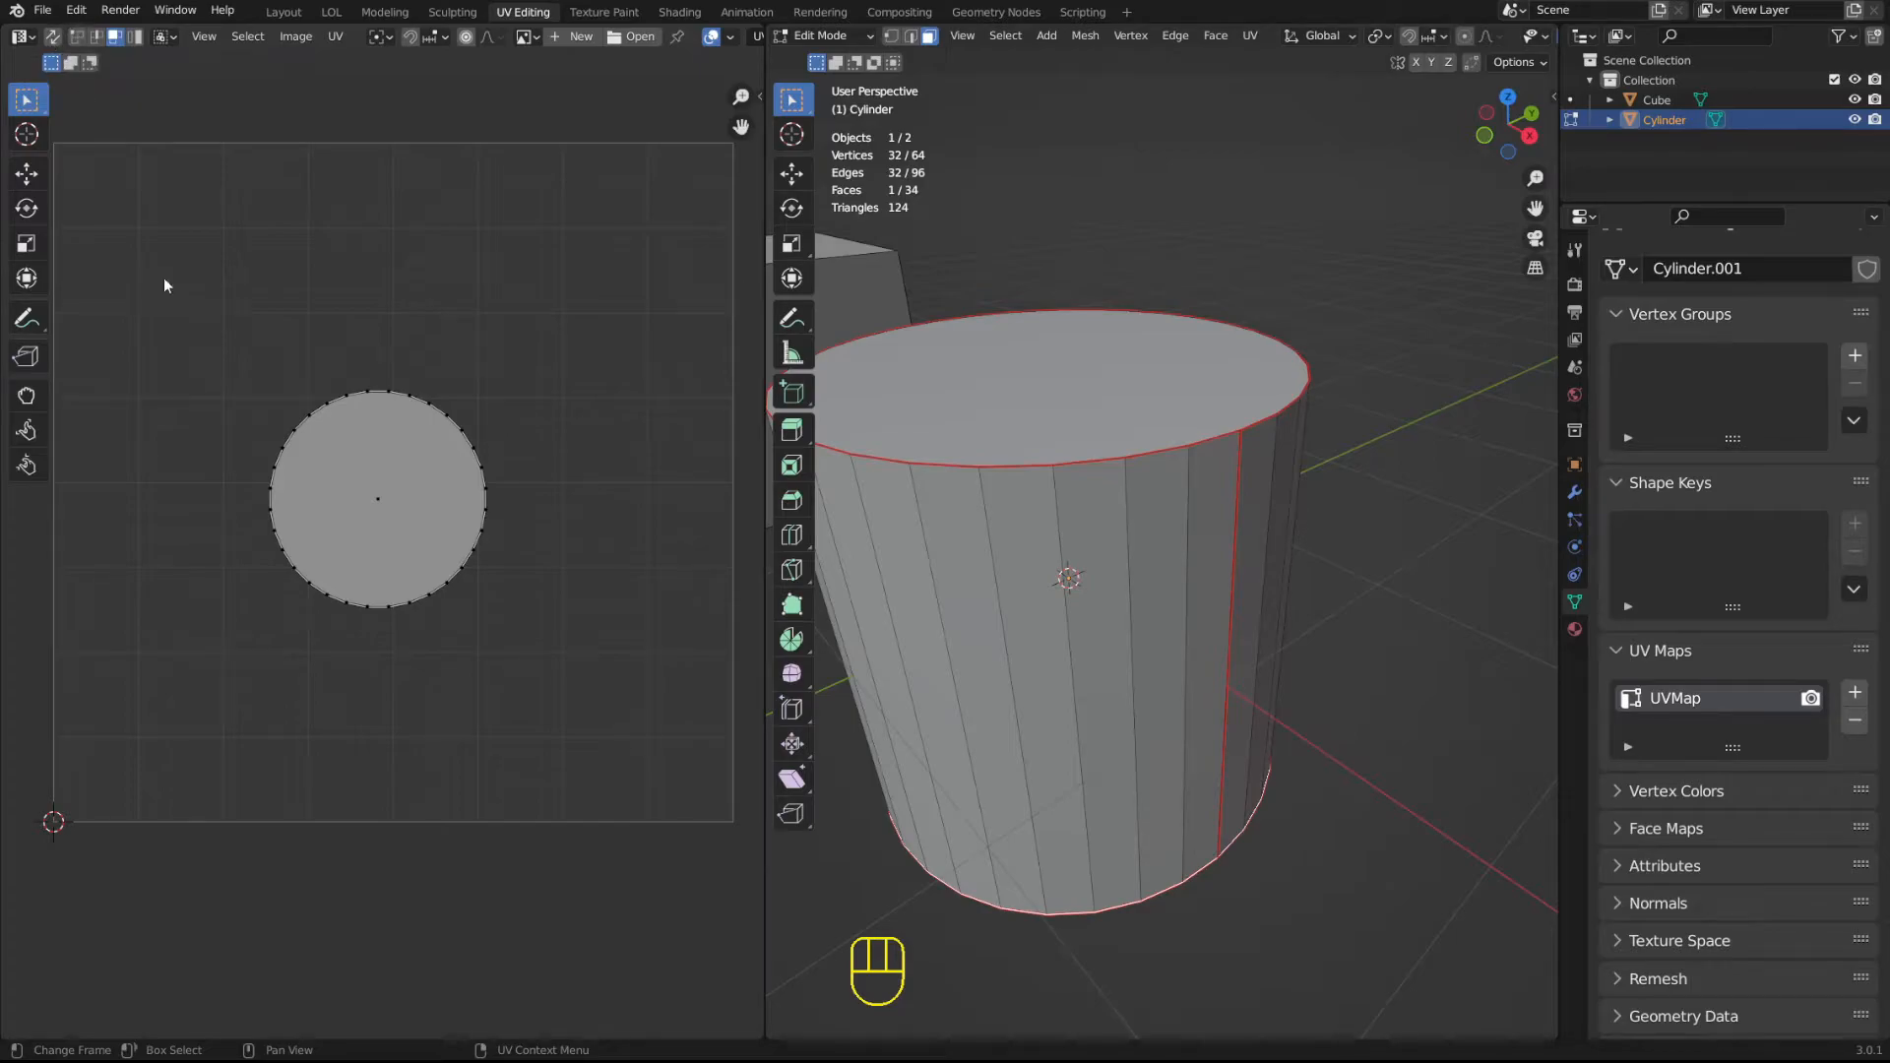
middle_click_drag(220, 303, 241, 329, "ctrl")
middle_click_drag(297, 405, 300, 415, "shift")
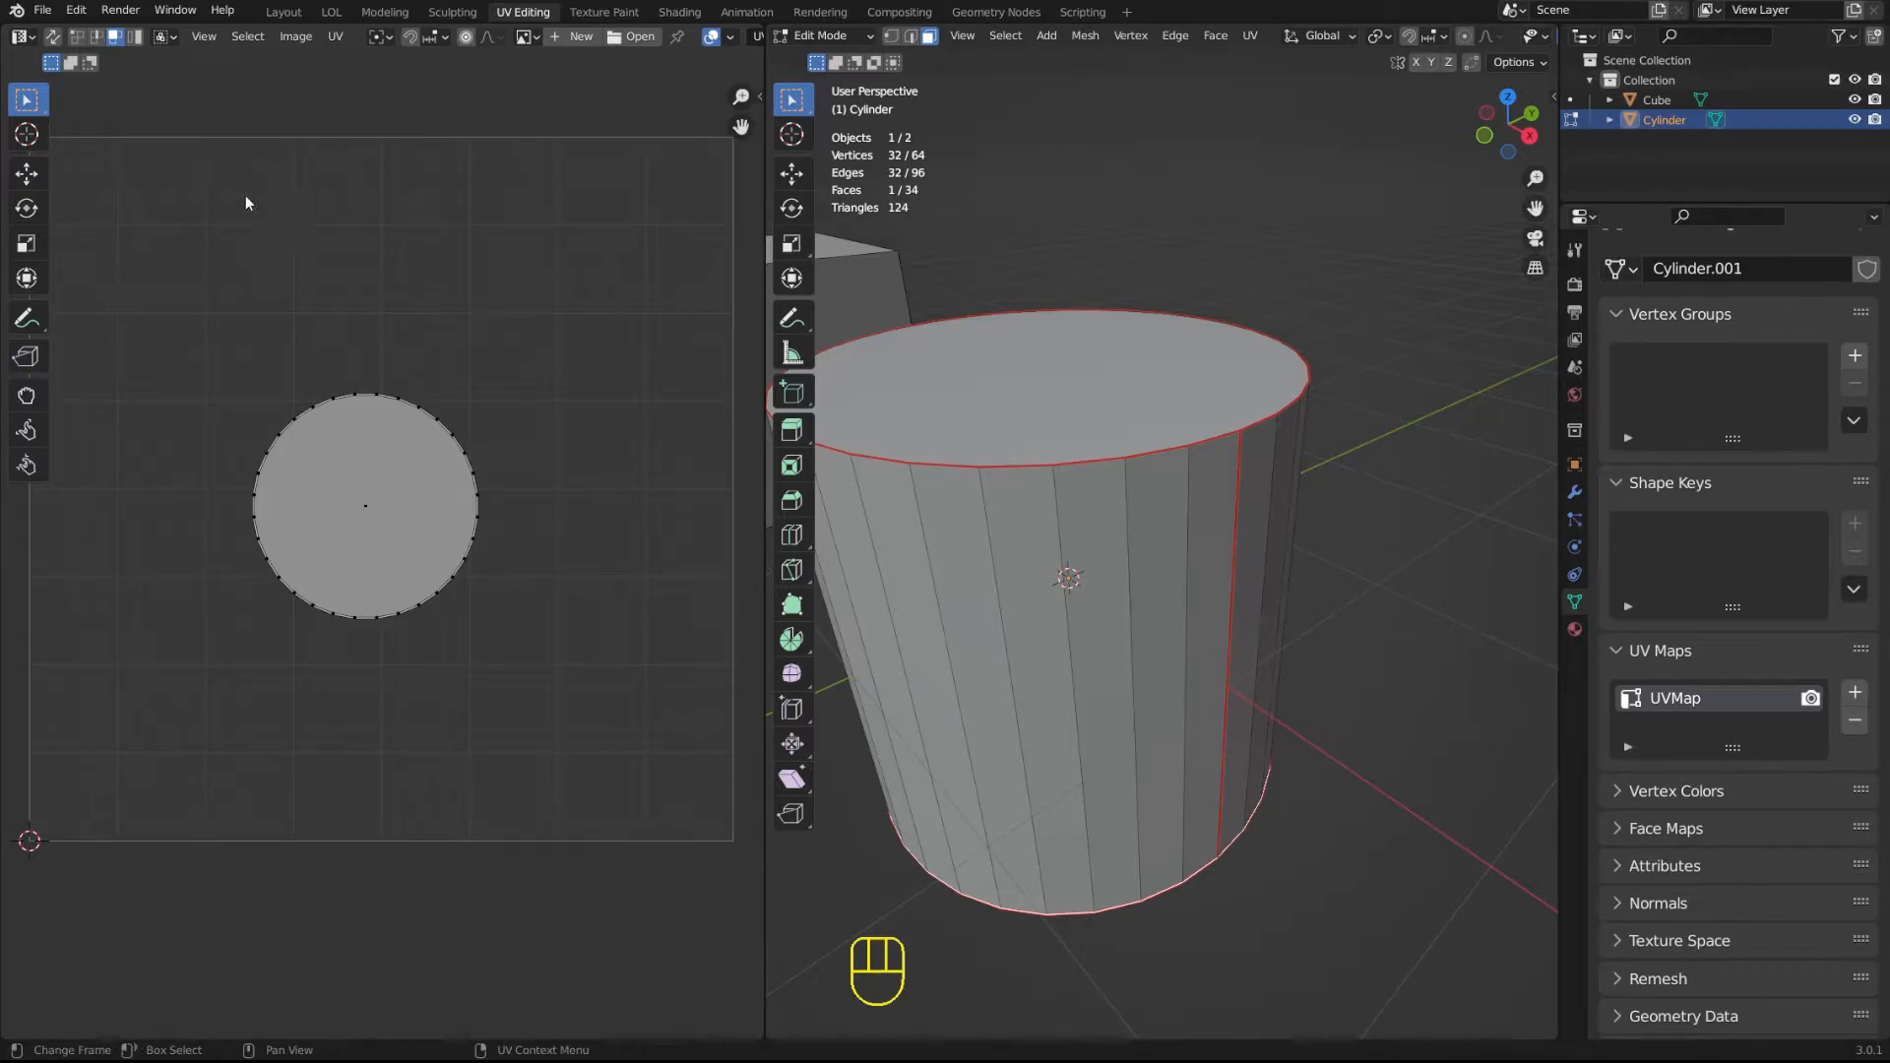
In face mode in the 3D viewport, select the cylinder's top face and then single side faces to inspect their UVs.
middle_click_drag(1160, 502, 1186, 512)
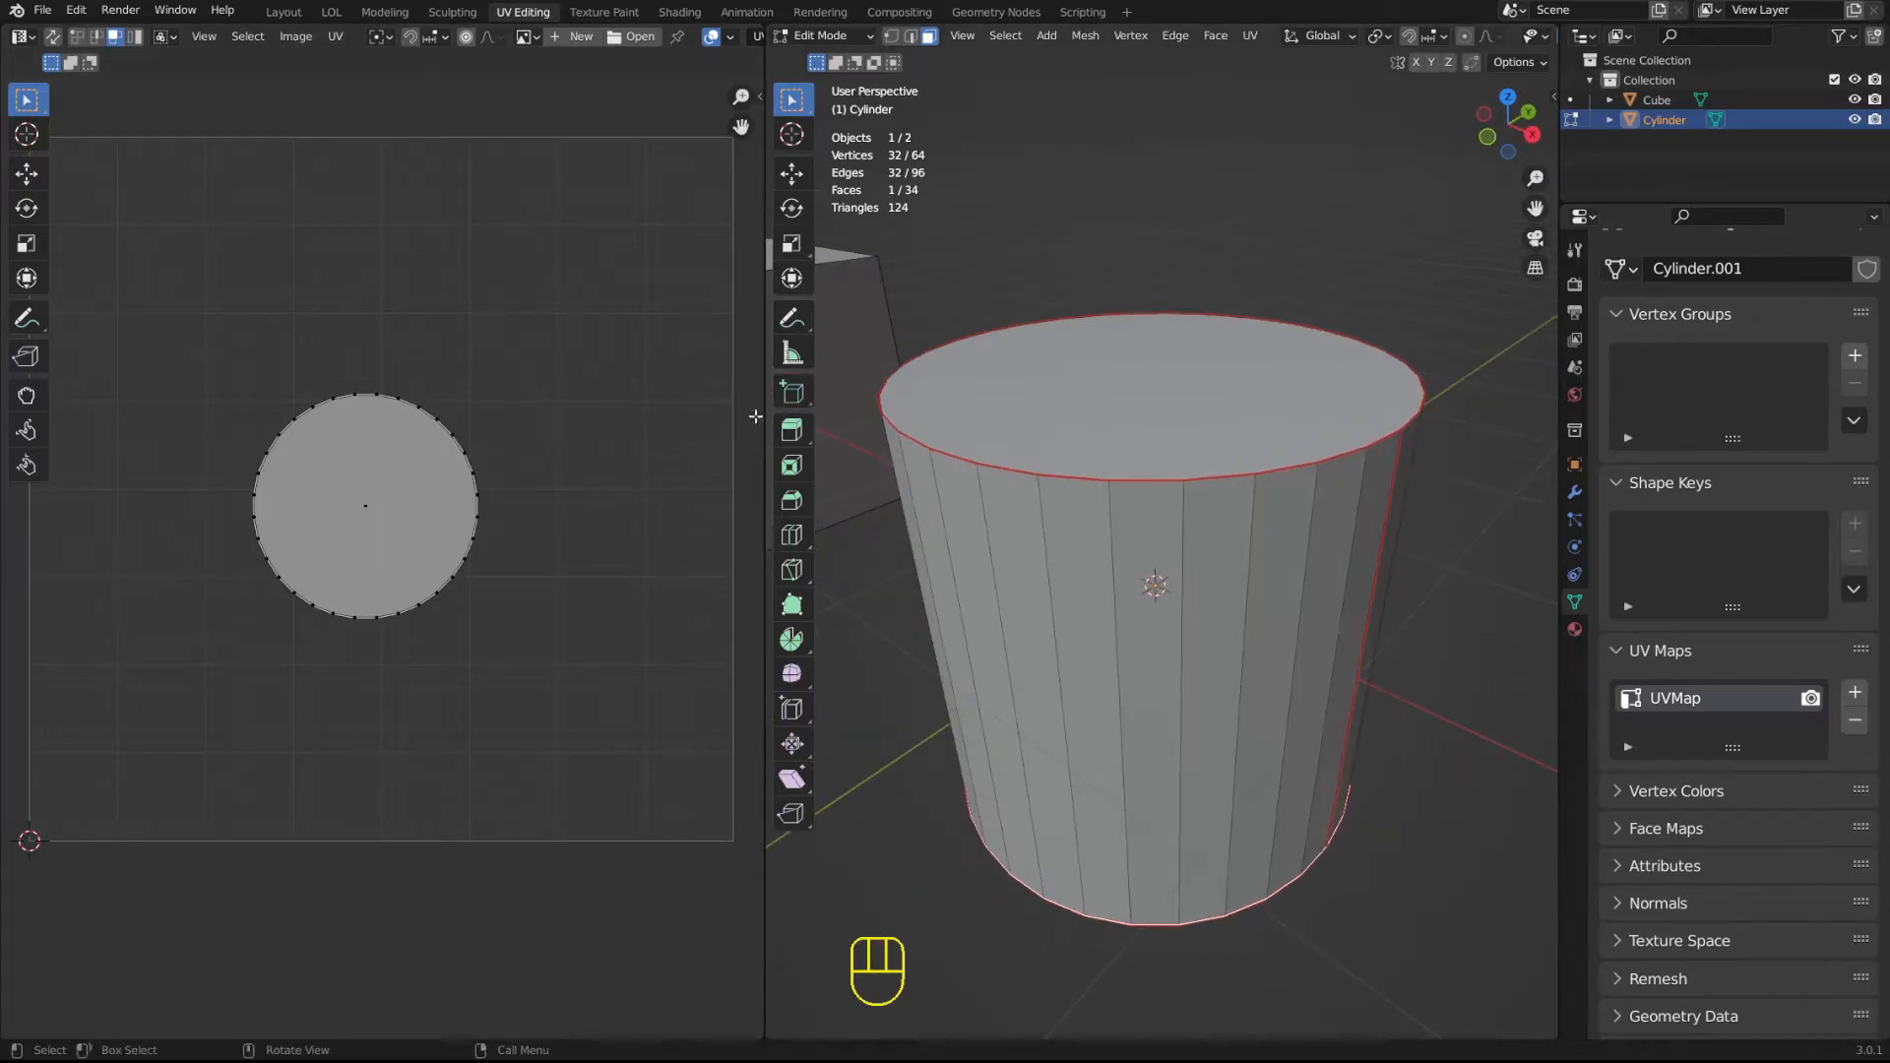
left_click(1346, 326)
key("3")
left_click(1221, 376)
left_click(1140, 618)
left_click(1284, 612)
middle_click_drag(1285, 612, 1215, 494)
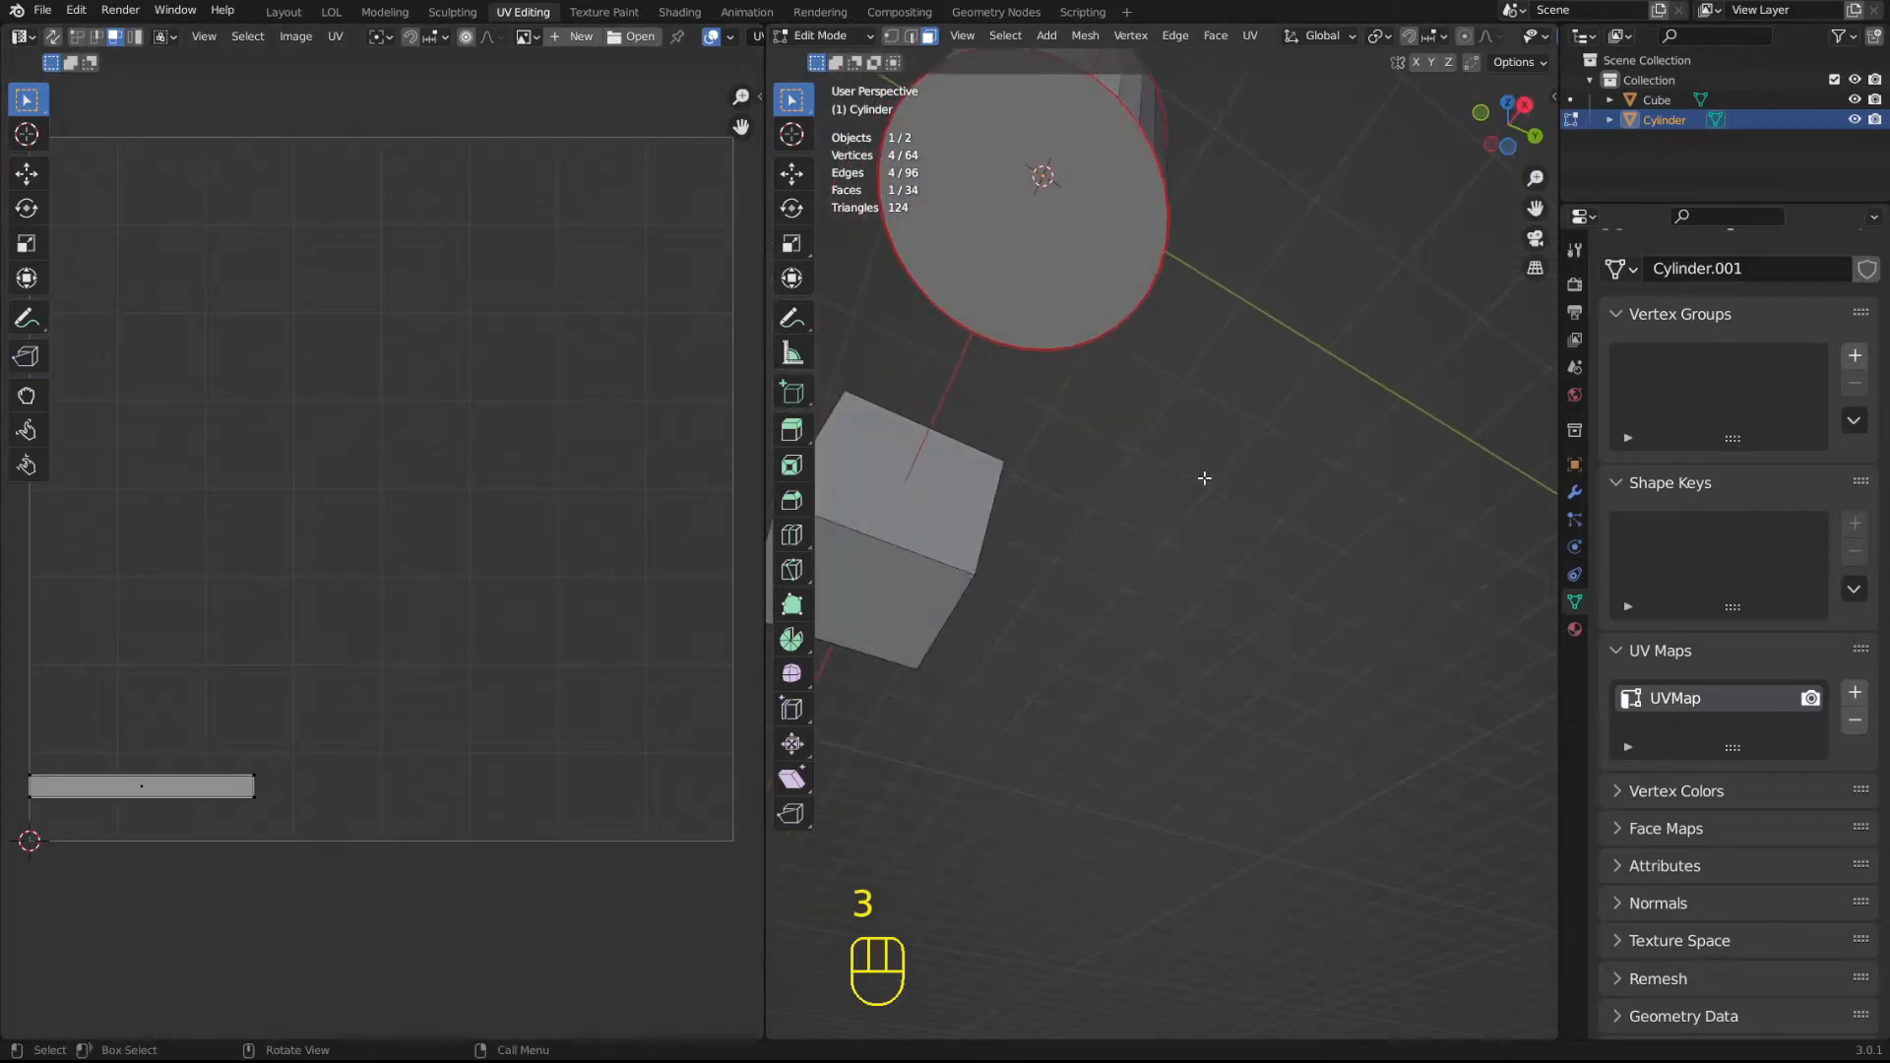
Select the cylinder's bottom face and then its top face in the 3D viewport to compare their circular UV islands.
left_click(1013, 173)
middle_click_drag(1013, 173, 1040, 369)
left_click(1187, 282)
left_click(1214, 453)
left_click(1288, 508)
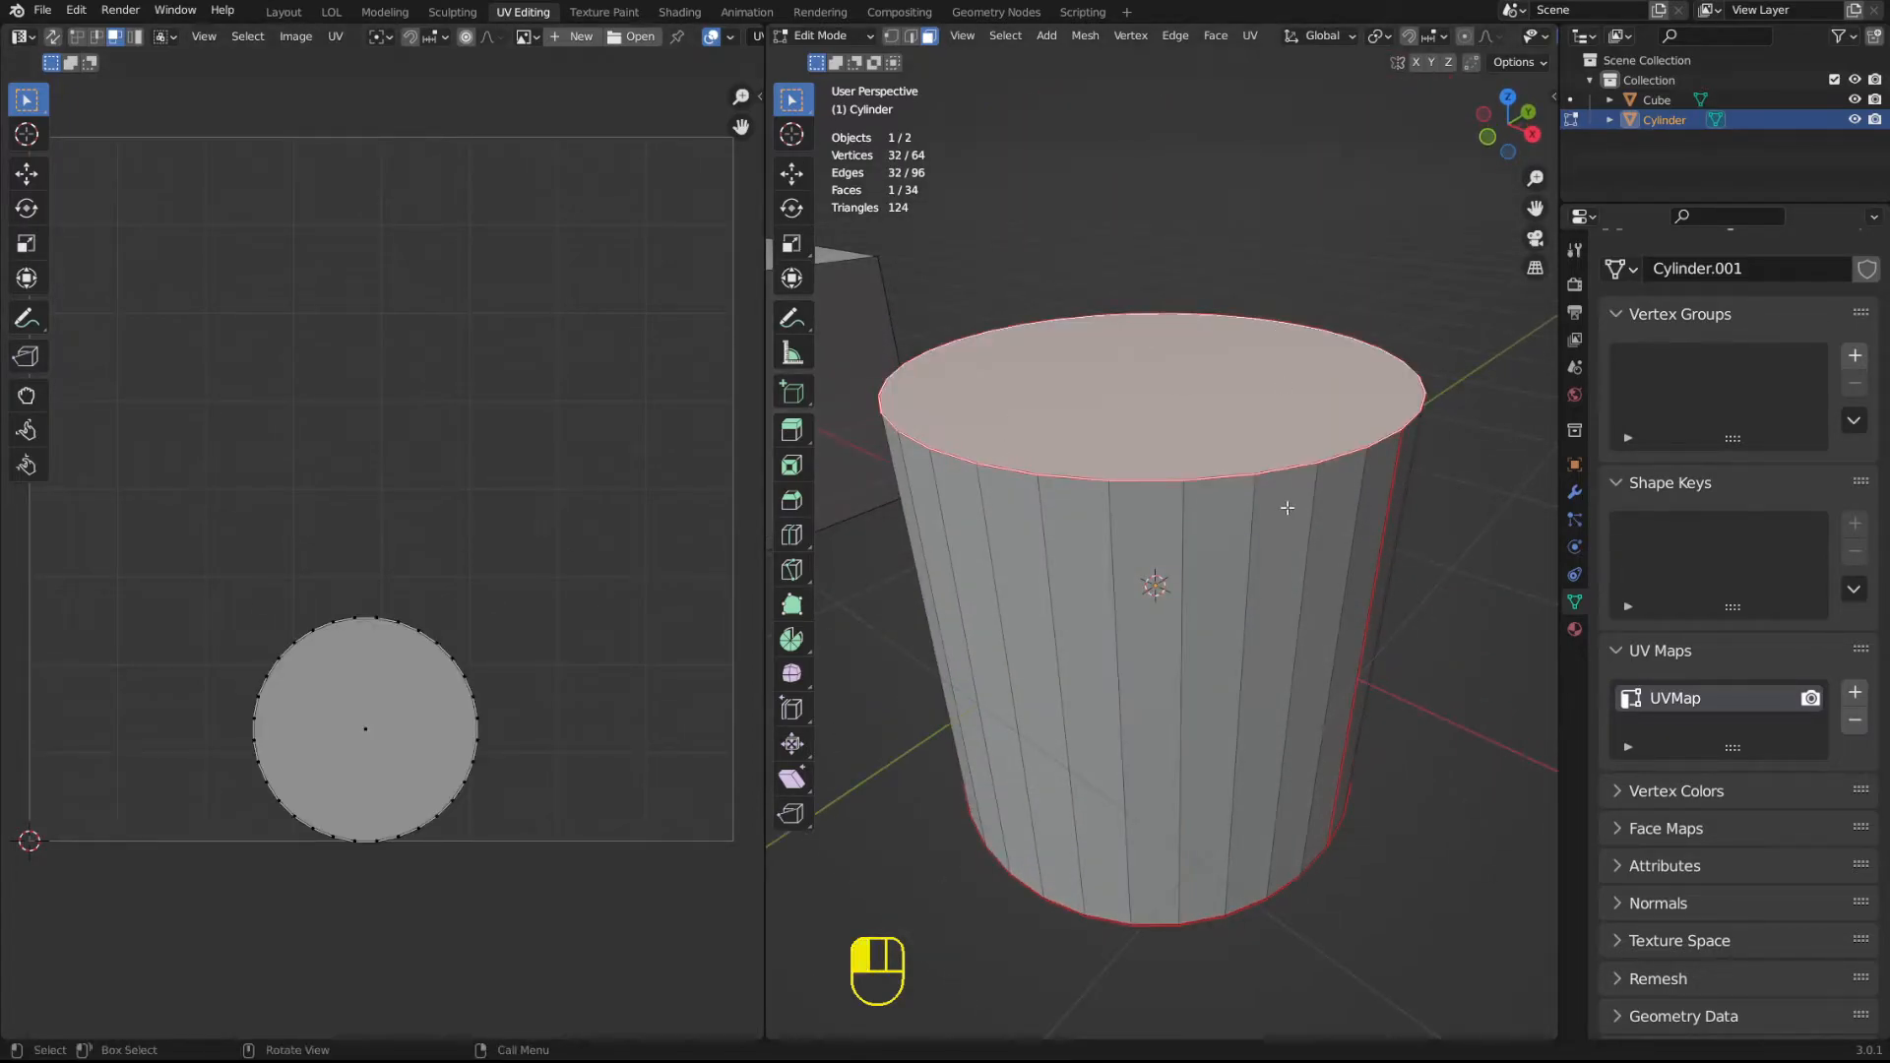
left_click(1211, 377)
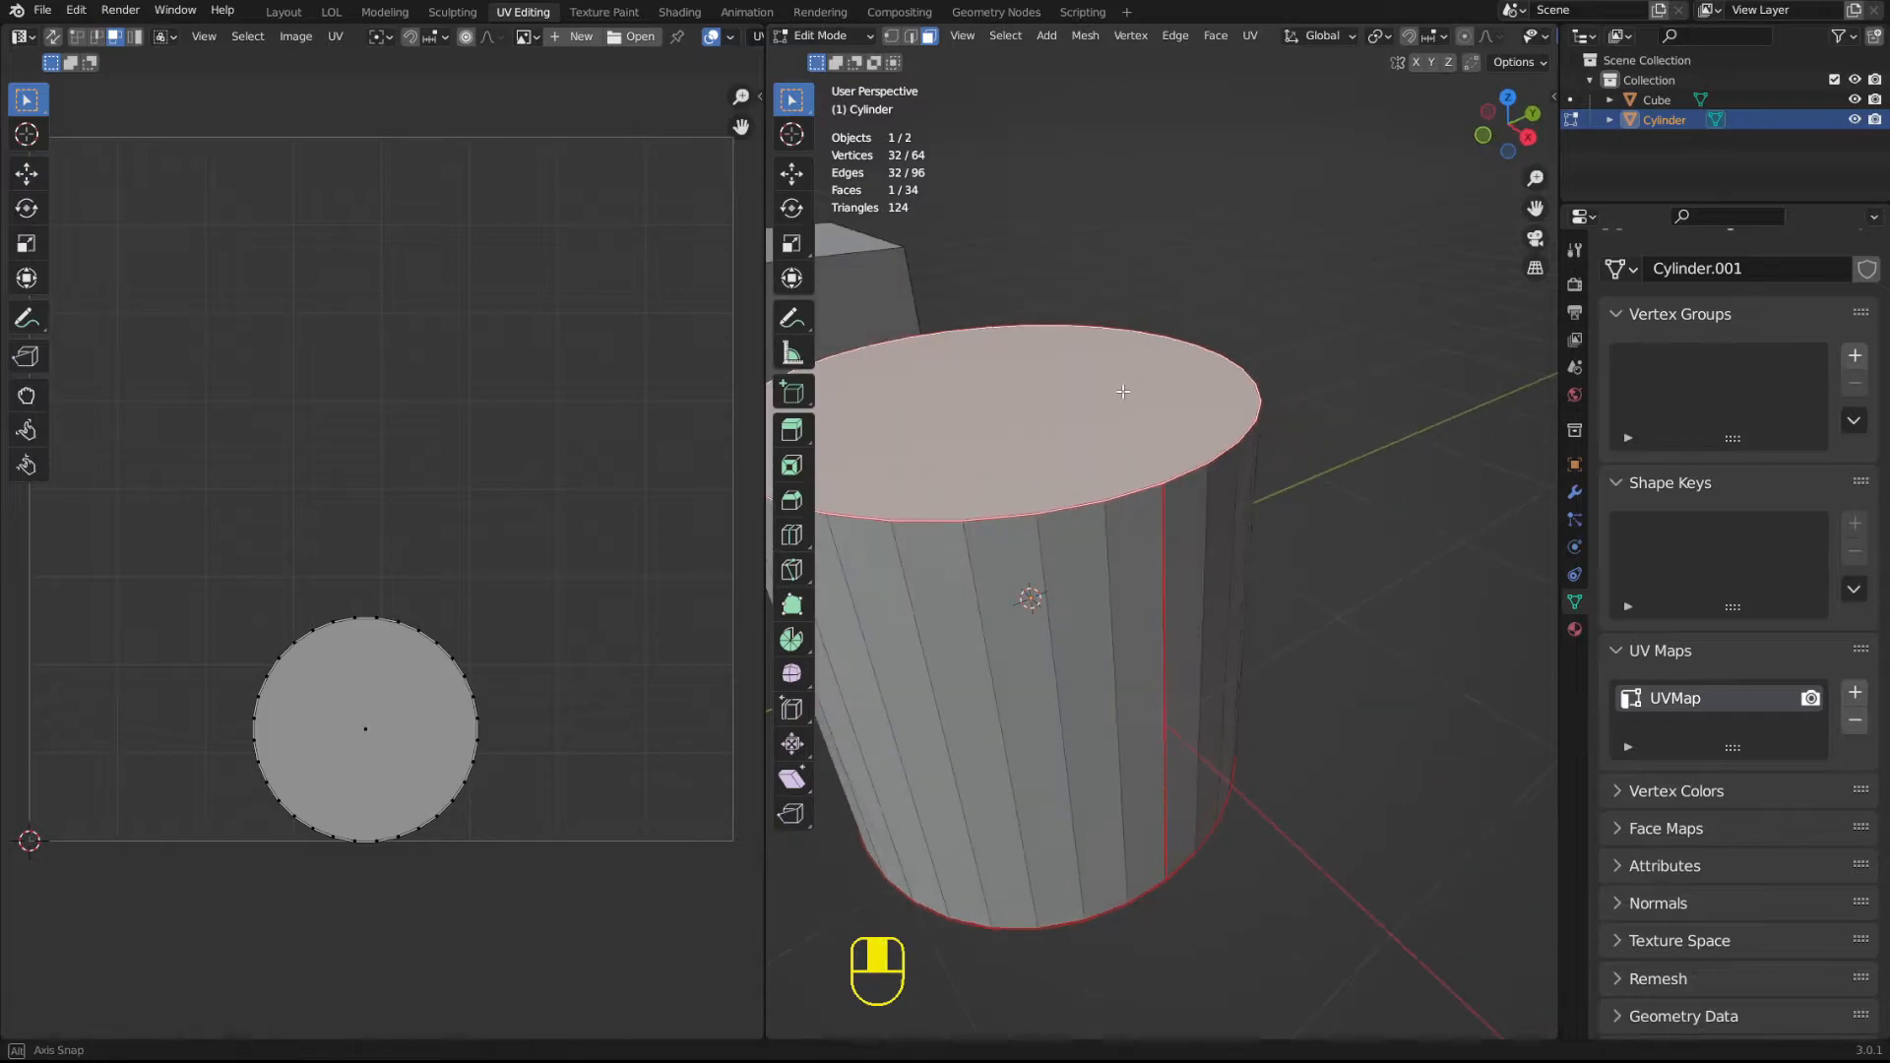
Cycle through the selection modes in the 3D viewport and the UV editor, ending with both in vertex mode.
key("1")
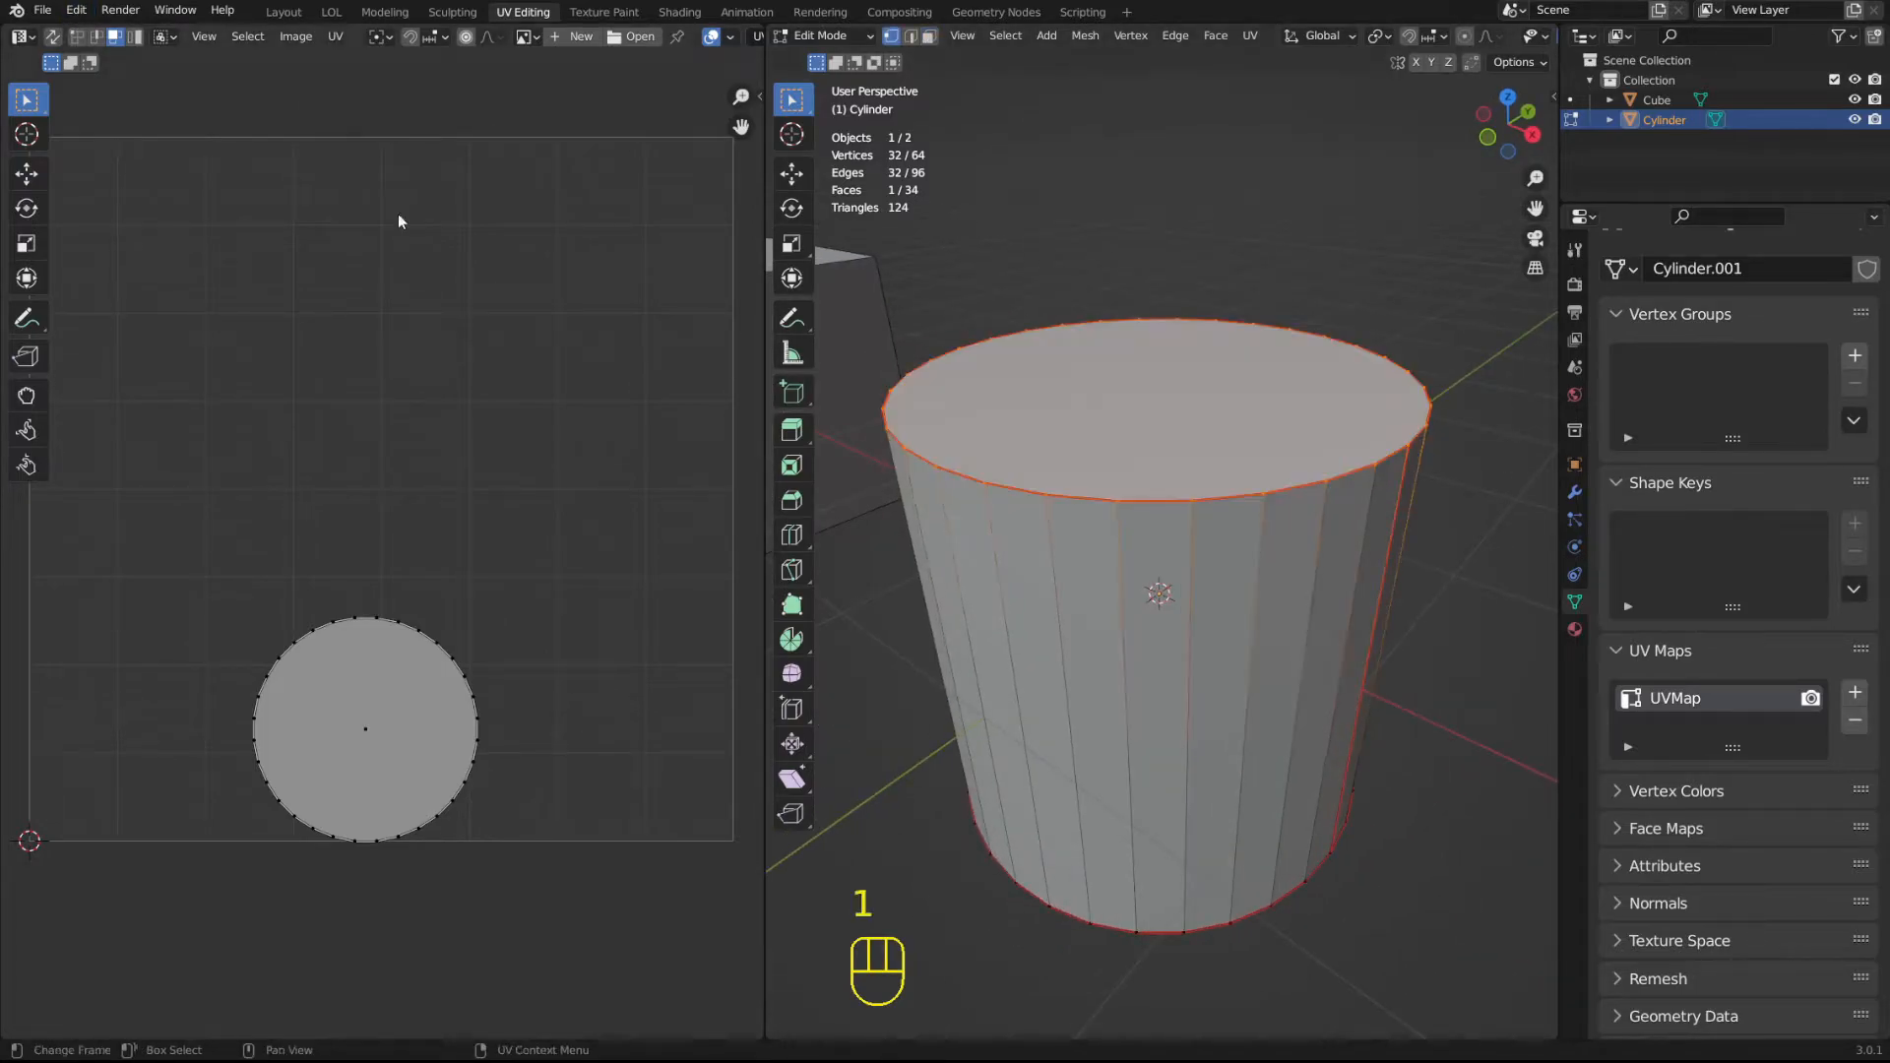
key("1")
key("2")
key("2")
key("3")
key("1")
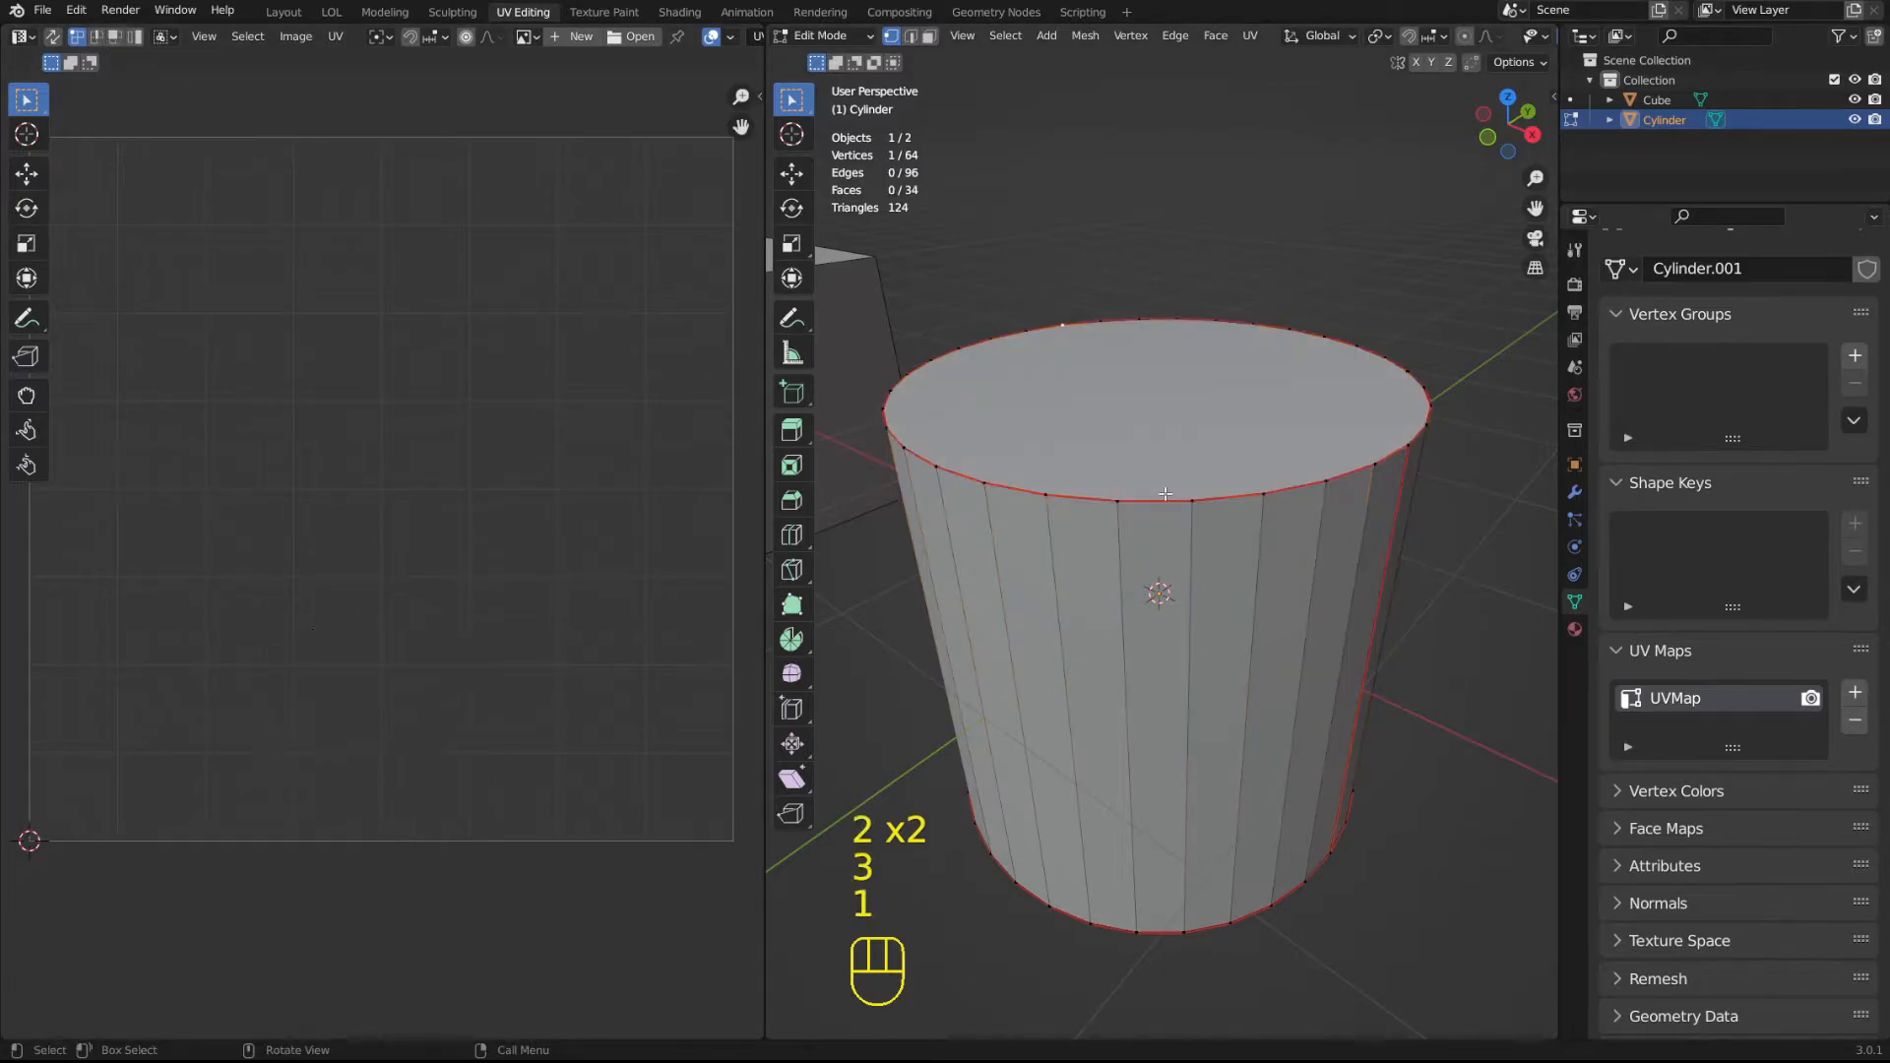
Switch the 3D viewport to face mode and select the top face together with three separate side faces.
key("3")
left_click(1152, 670, "shift")
left_click(1039, 669, "shift")
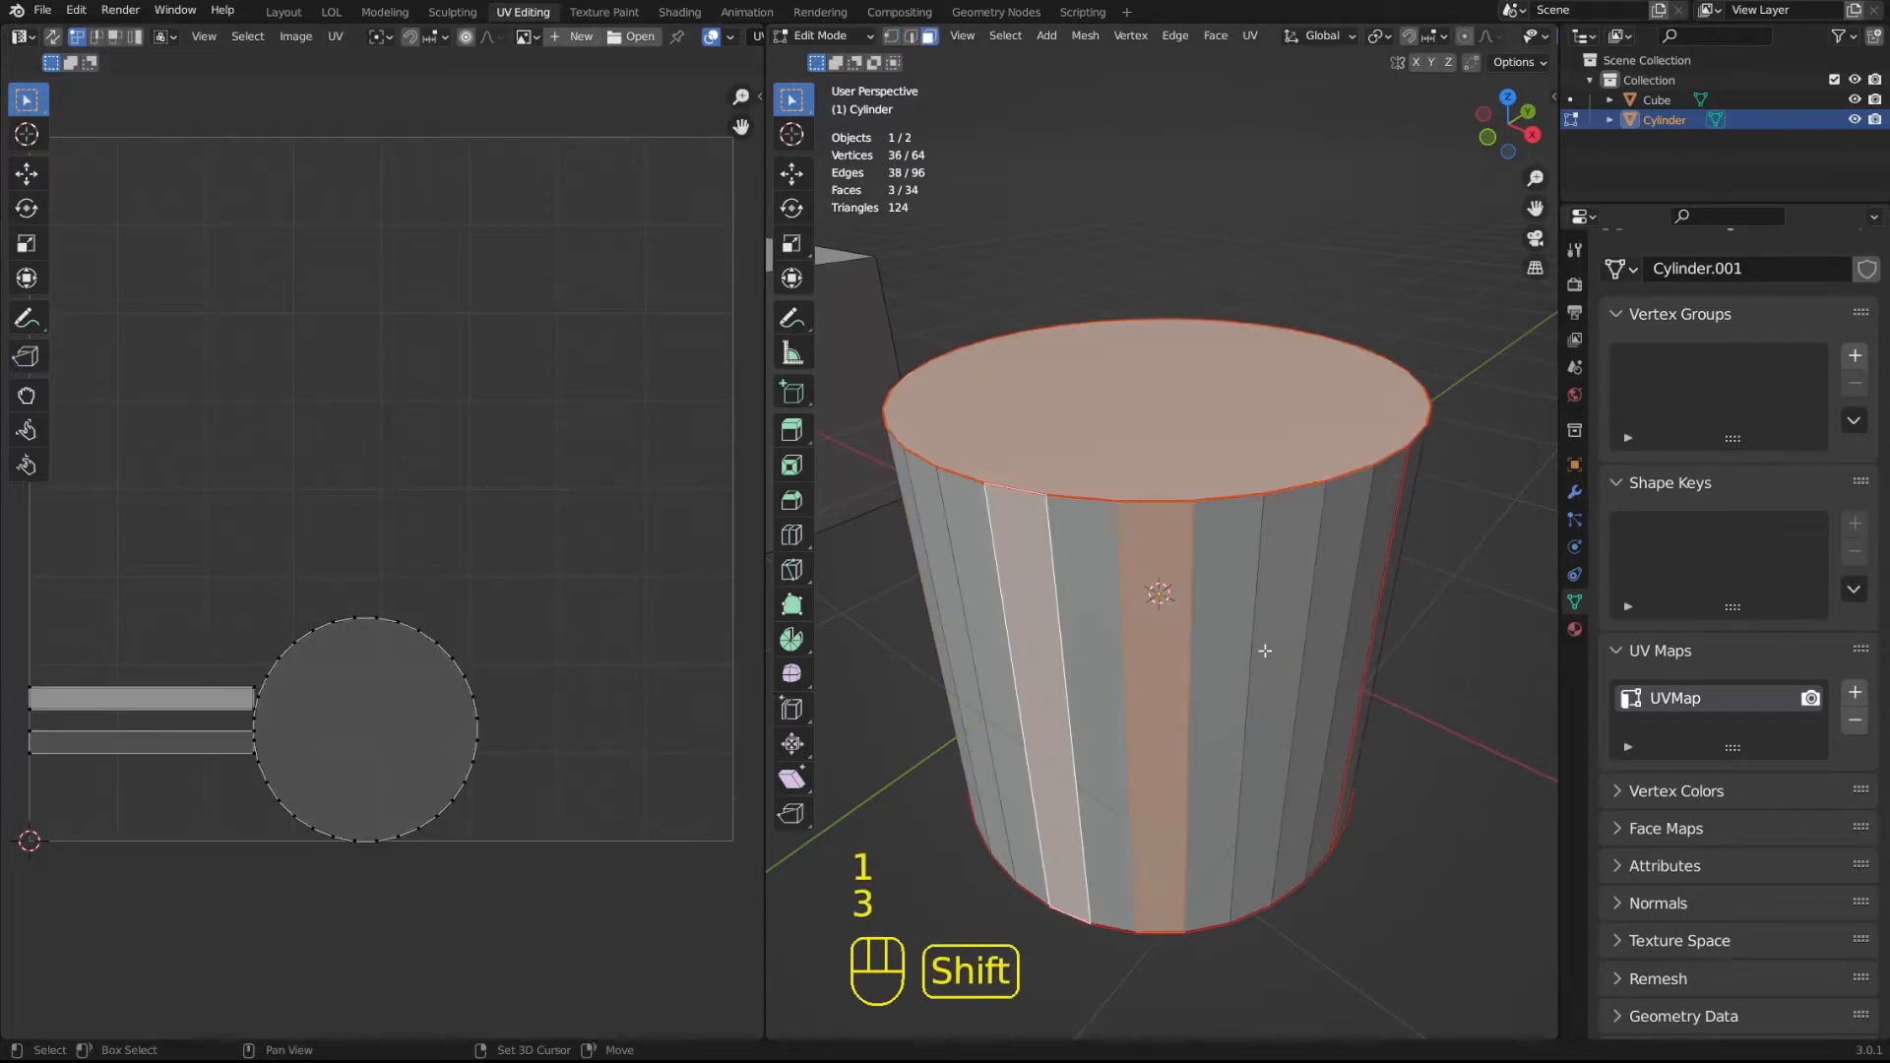
left_click(1289, 590, "shift")
Select all the displayed UVs, move them towards the middle of the UV area, and undo the move.
key("a")
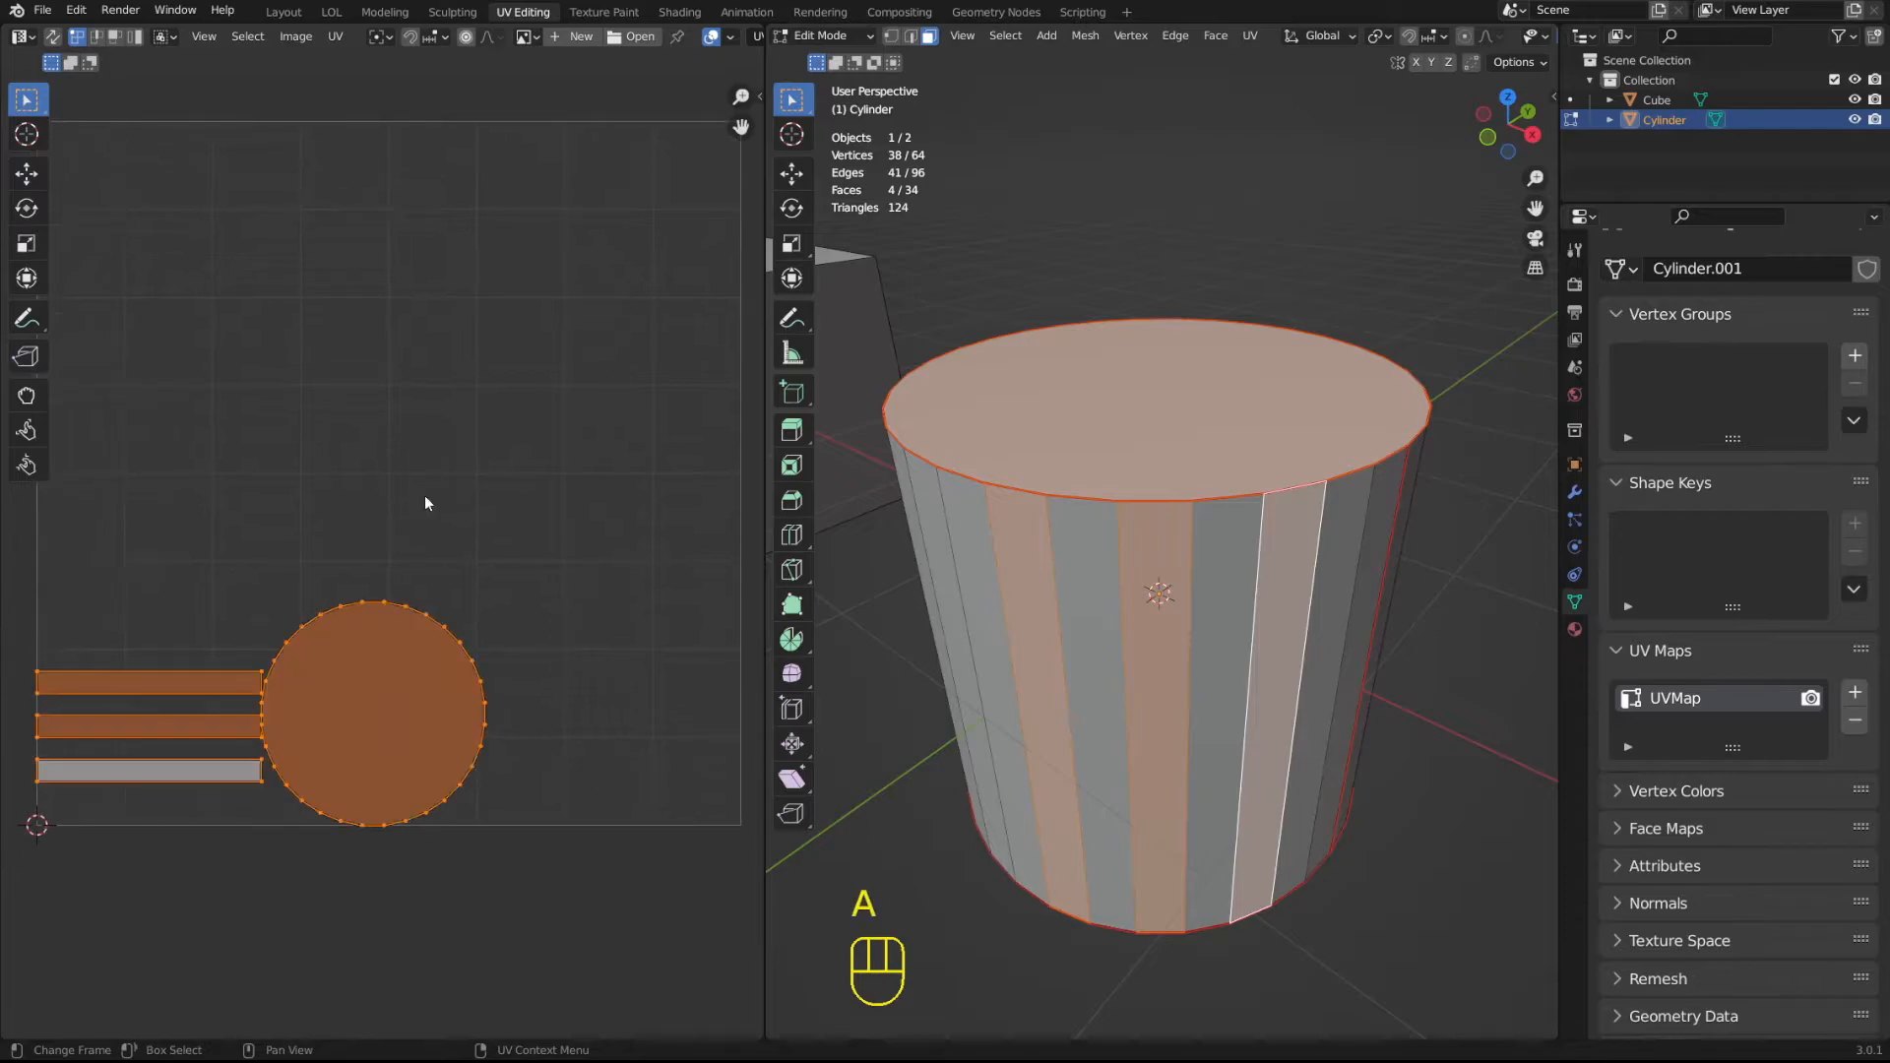
key("g")
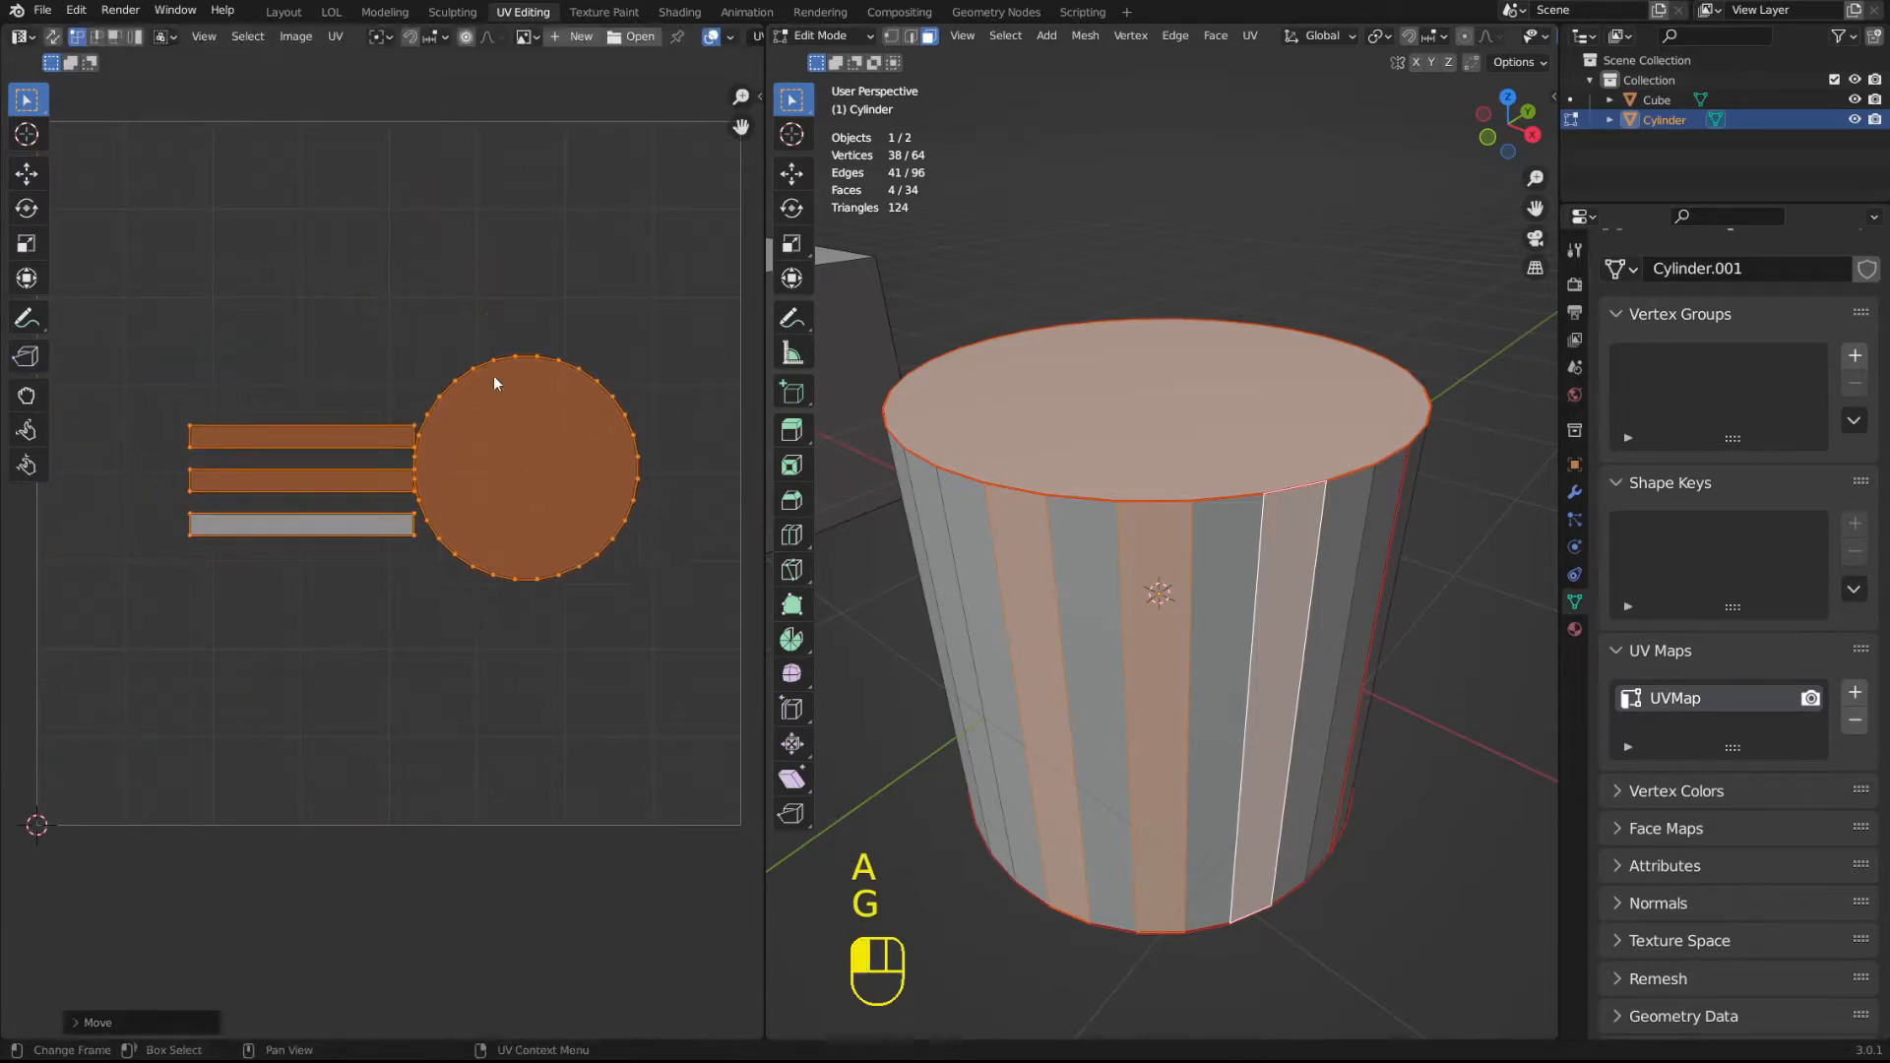
left_click(470, 420)
key("ctrl+z")
Clear the face selection, leave and re-enter Edit Mode, and select the whole cylinder in the 3D viewport.
left_click(1122, 497)
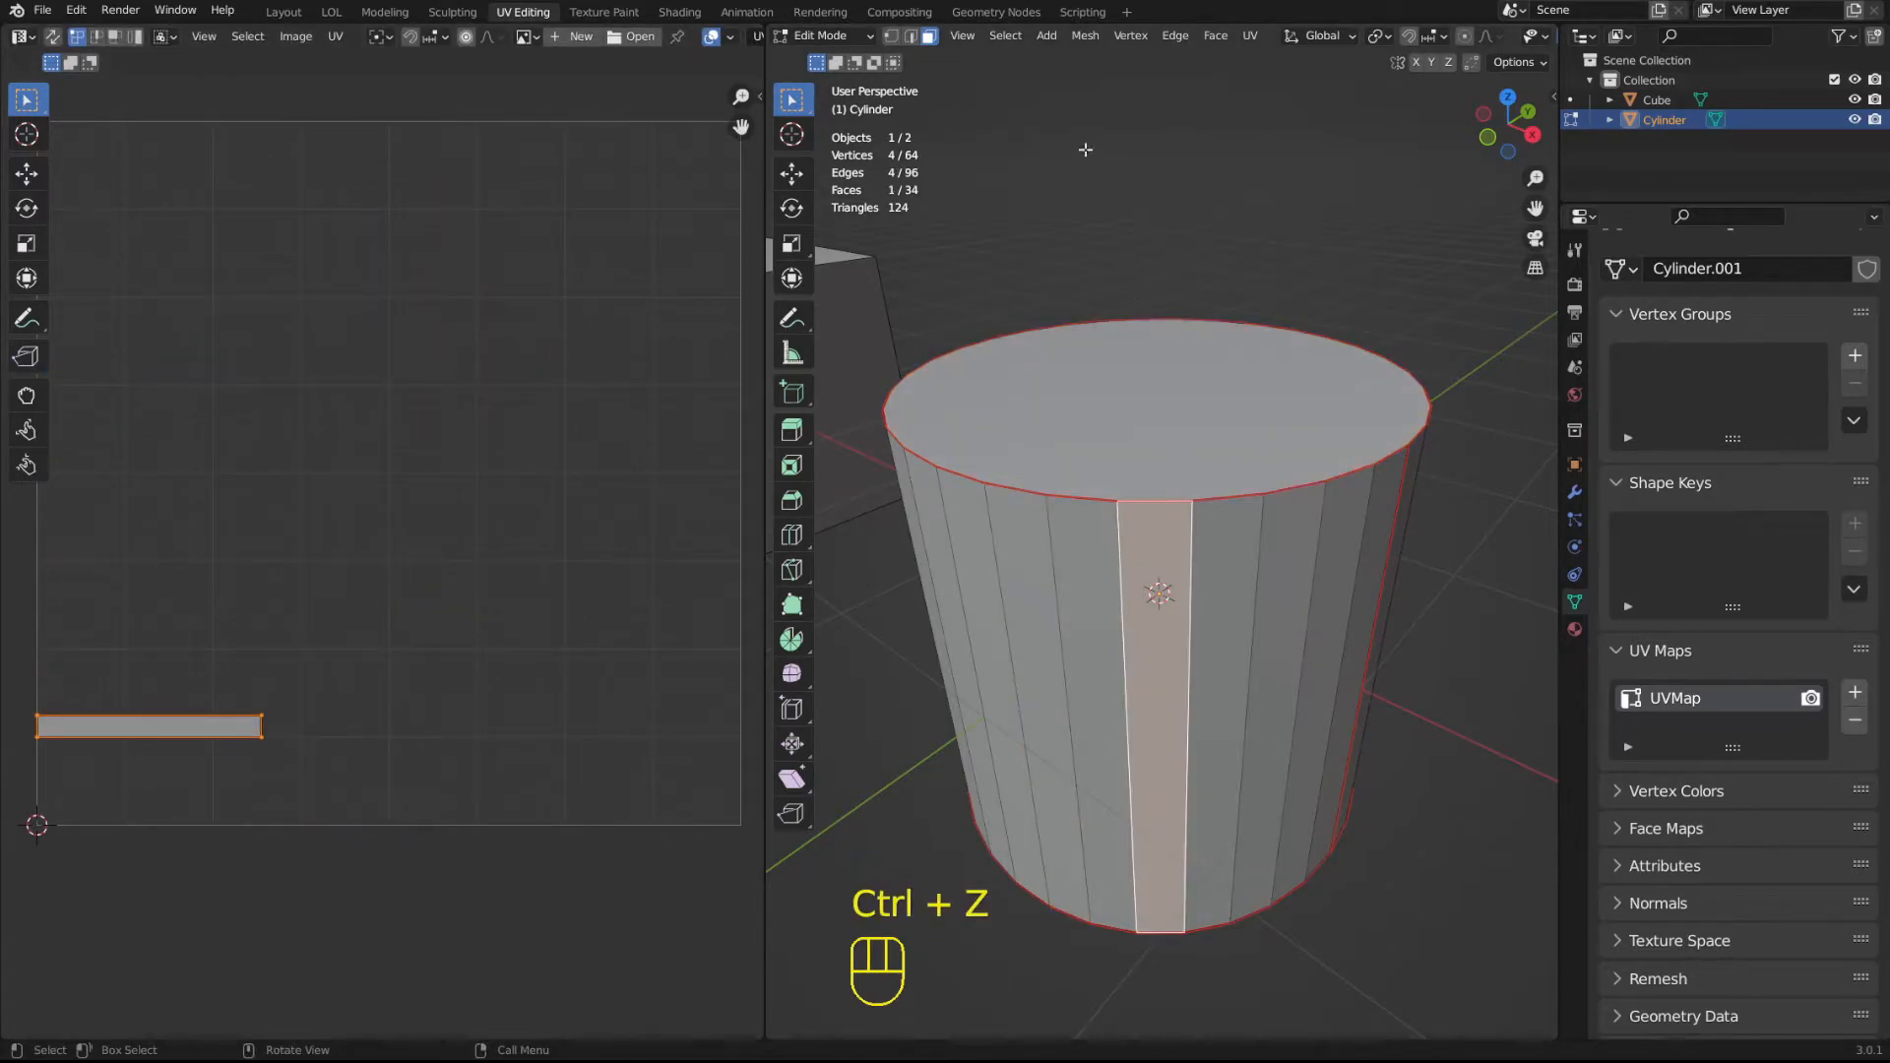
middle_click_drag(1247, 279, 1257, 295)
left_click(1420, 497)
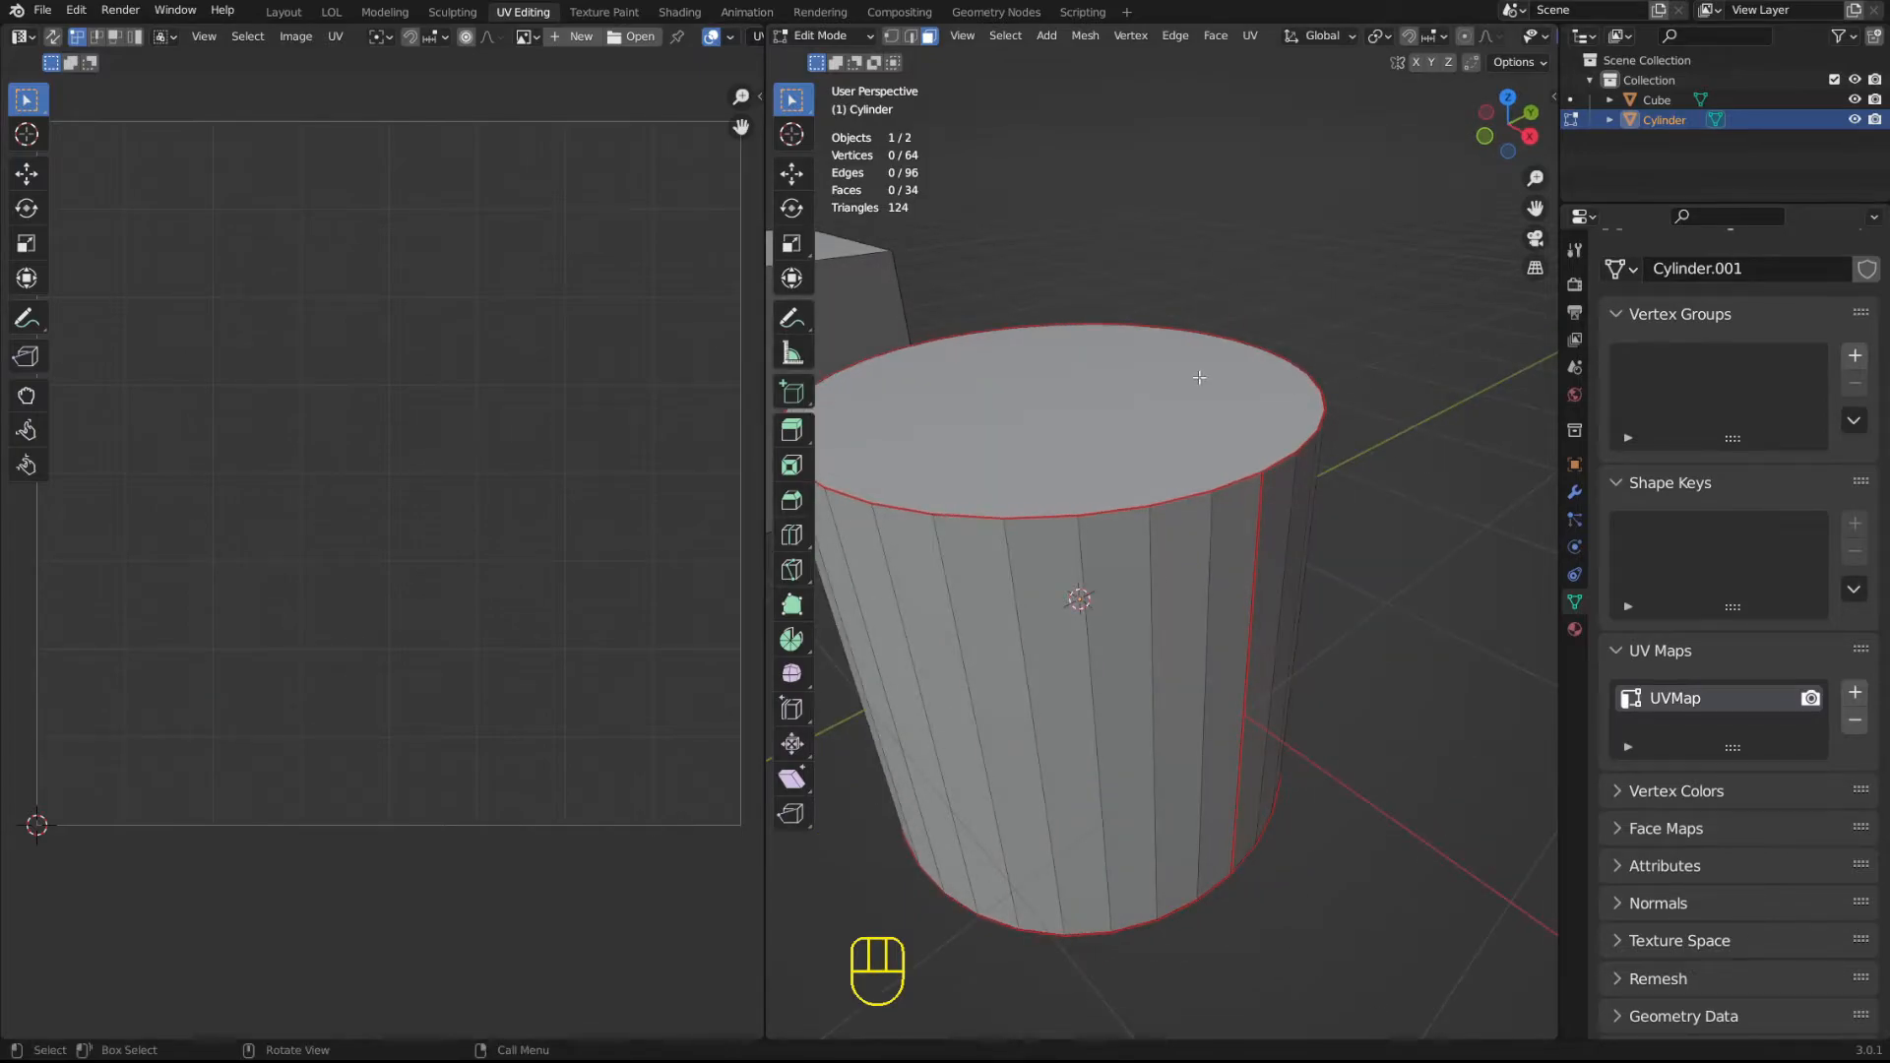
key("Tab")
middle_click_drag(1327, 229, 994, 353)
middle_click_drag(1158, 250, 1262, 289)
key("Tab")
key("a")
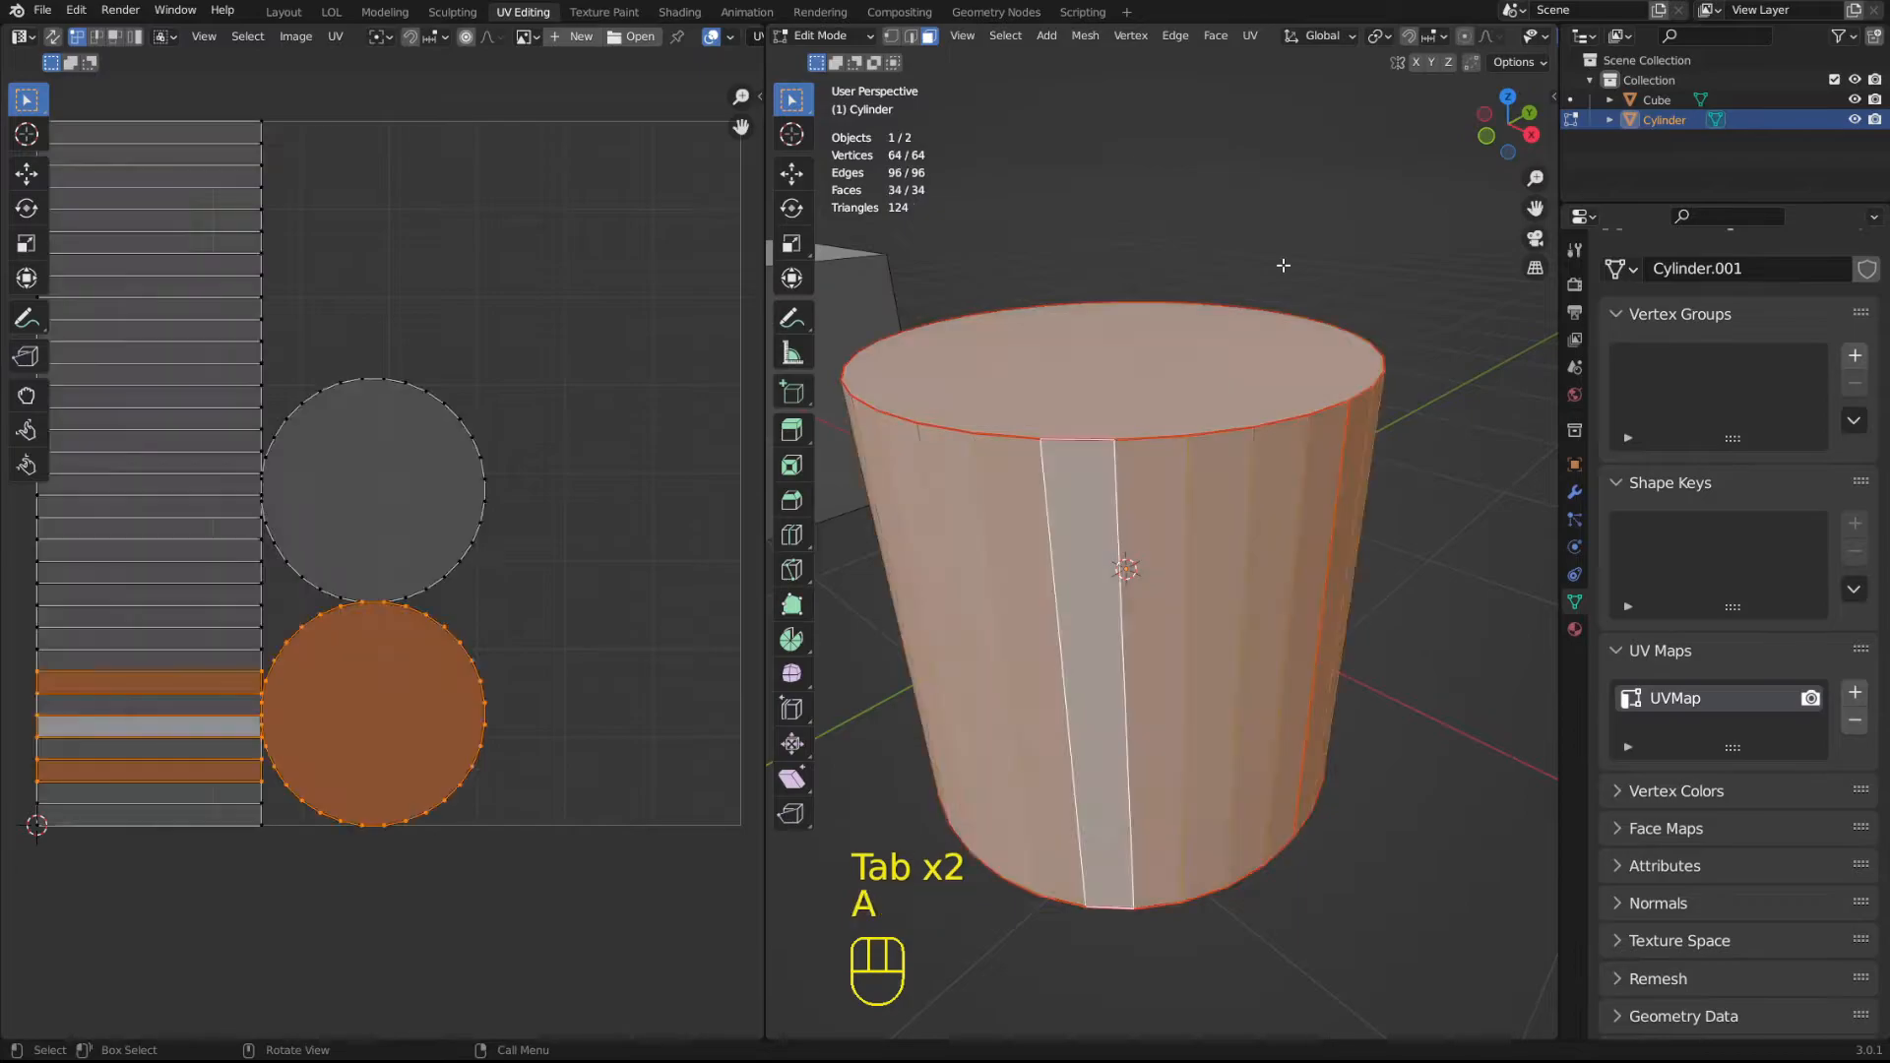
Clear the UV selection and, in the UV editor's face selection mode, select the upper circular island.
middle_click_drag(398, 382, 437, 382, "shift")
left_click(434, 228)
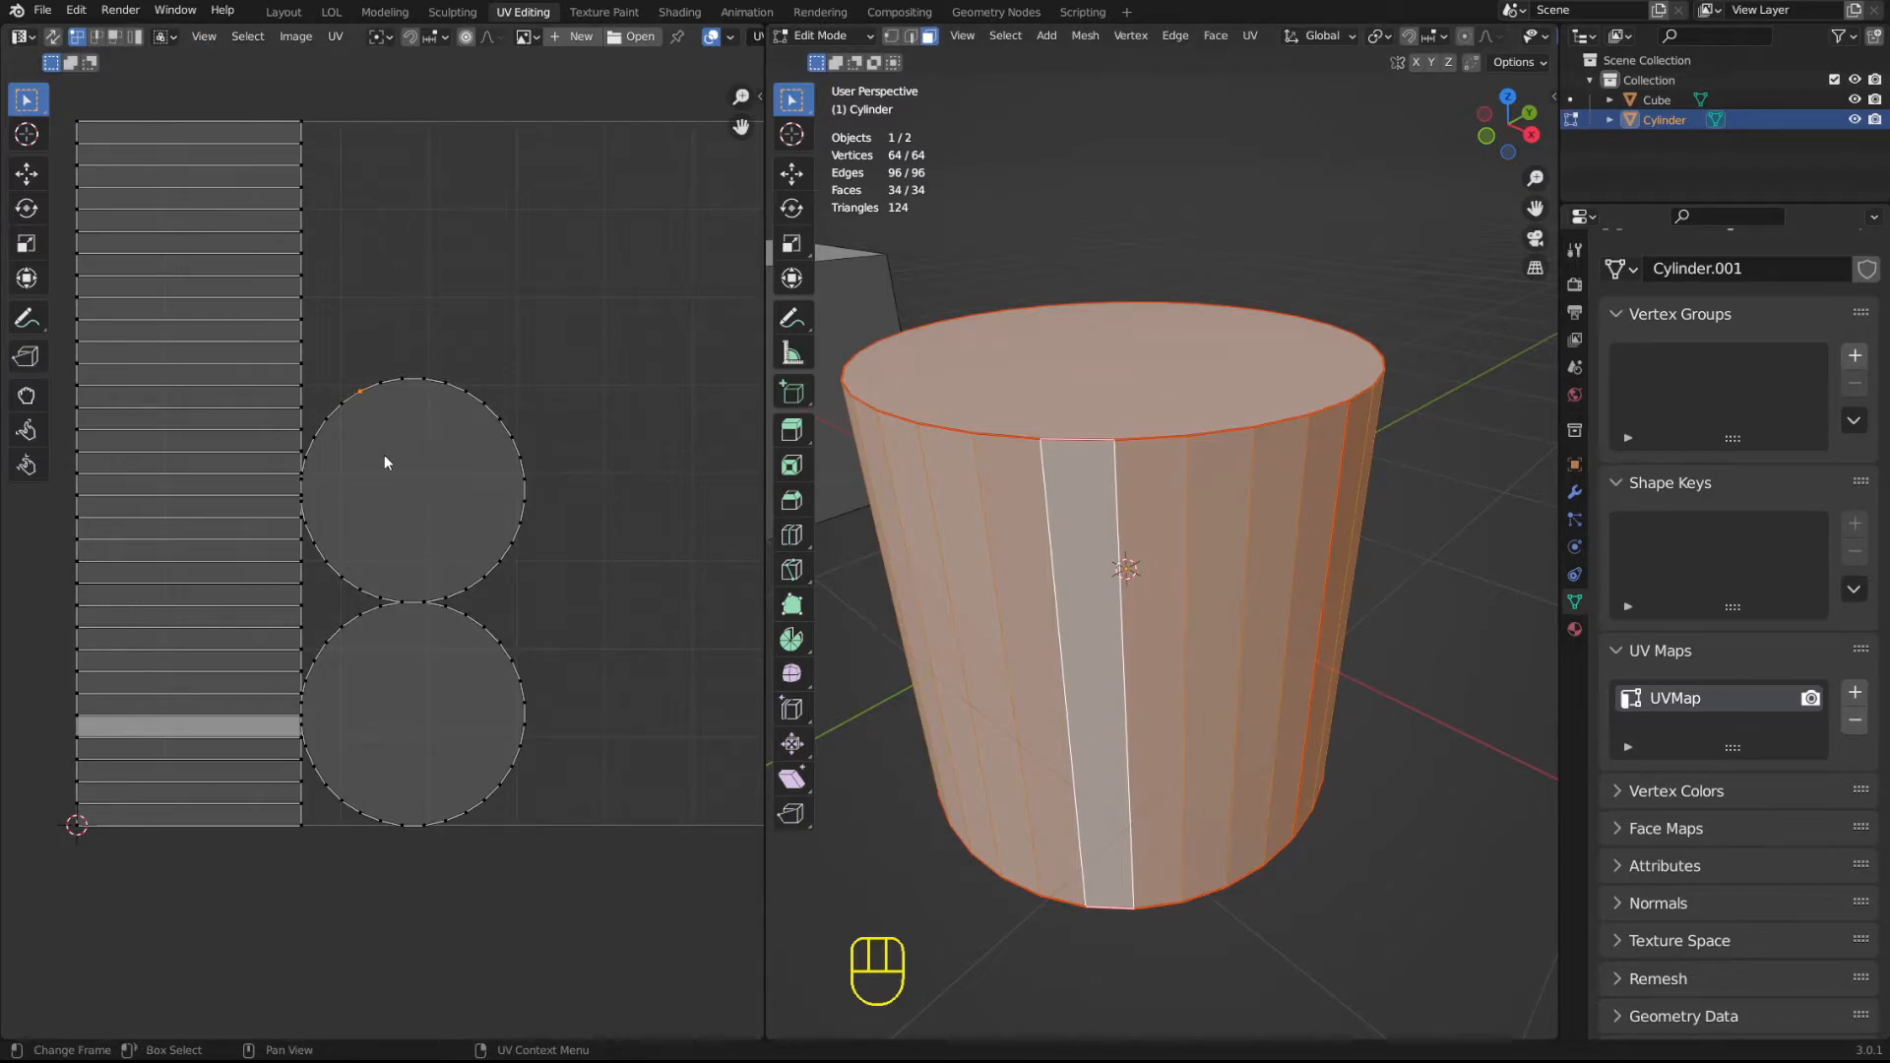
key("2")
key("3")
left_click(437, 469)
Select individual side faces in the UV layout, then use island selection mode to select the entire rectangular side island.
key("3")
left_click(198, 242)
left_click(202, 198)
left_click(205, 177)
left_click(207, 330)
key("4")
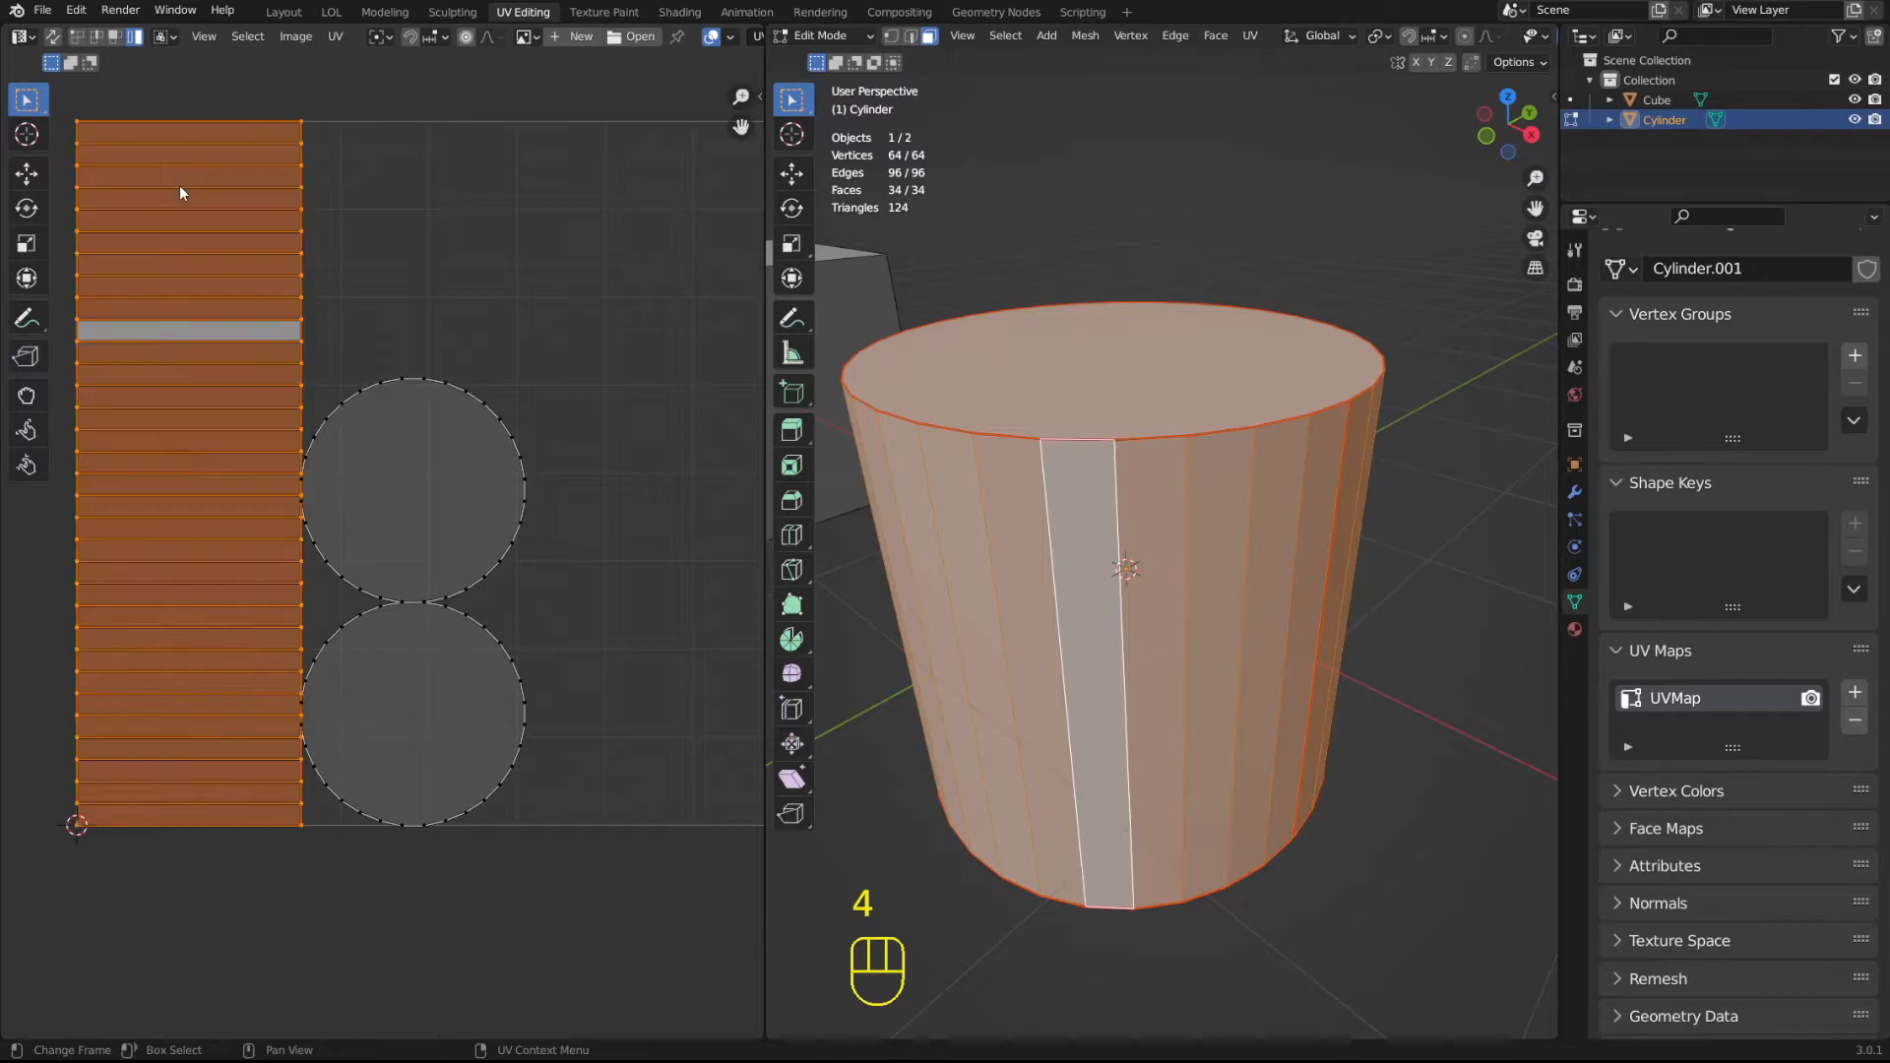
Try moving the rectangular side island as one piece in the UV layout, and undo each move.
key("g")
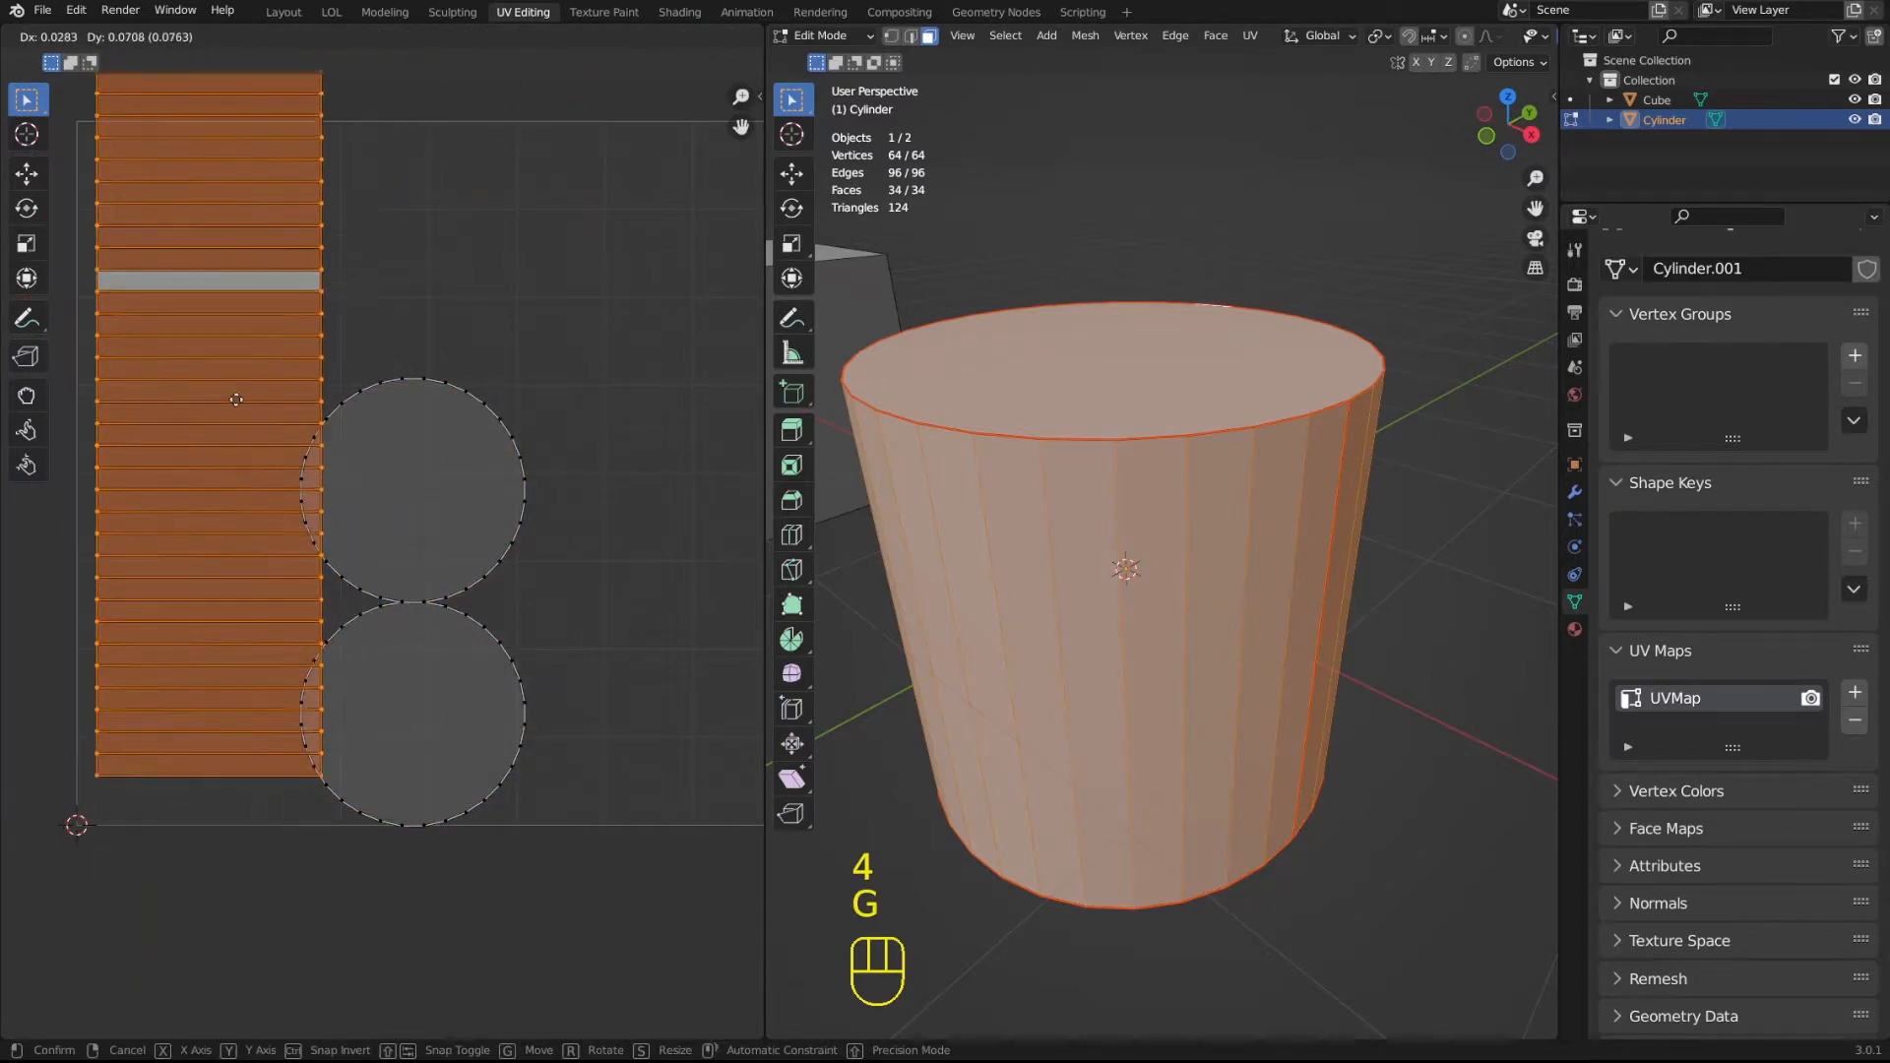
left_click(237, 405)
key("ctrl+z")
key("g")
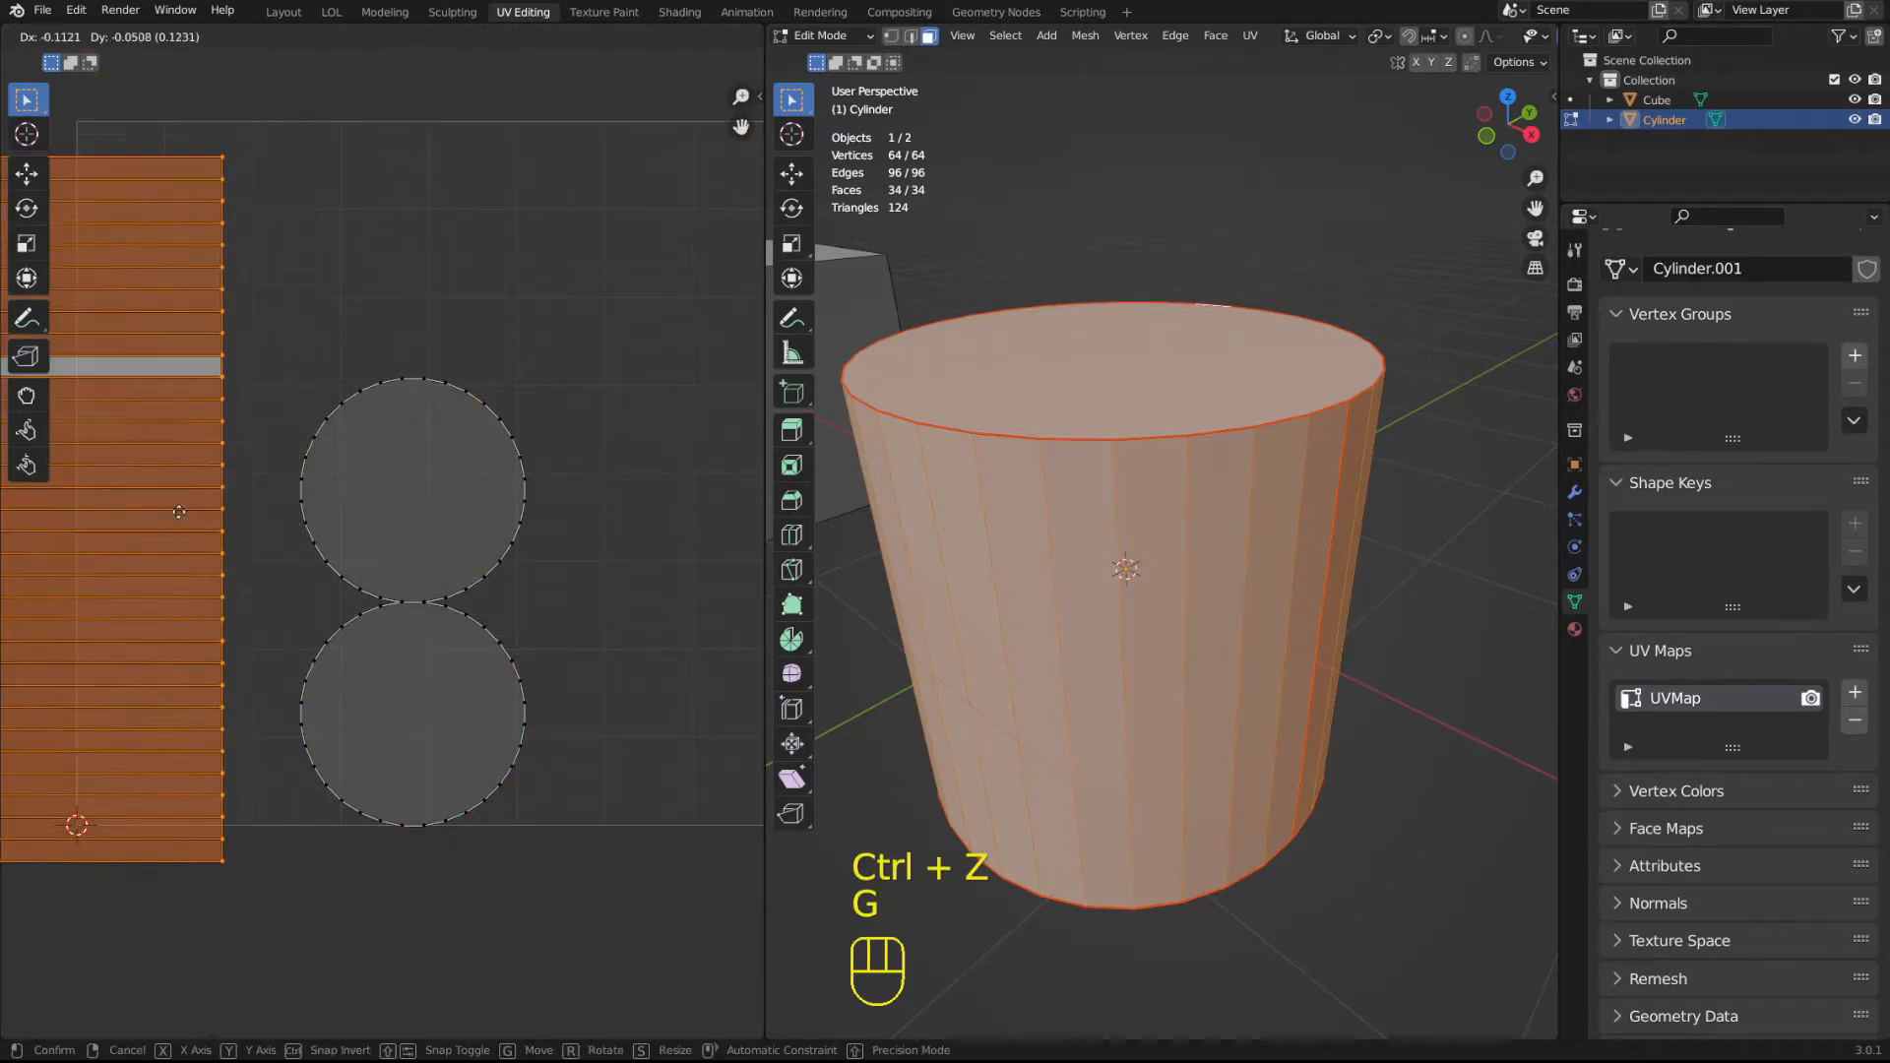
left_click(280, 406)
key("ctrl+z")
Try moving, scaling and rotating the rectangular side island in the UV layout, and undo each transform.
middle_click_drag(443, 487, 501, 560)
key("g")
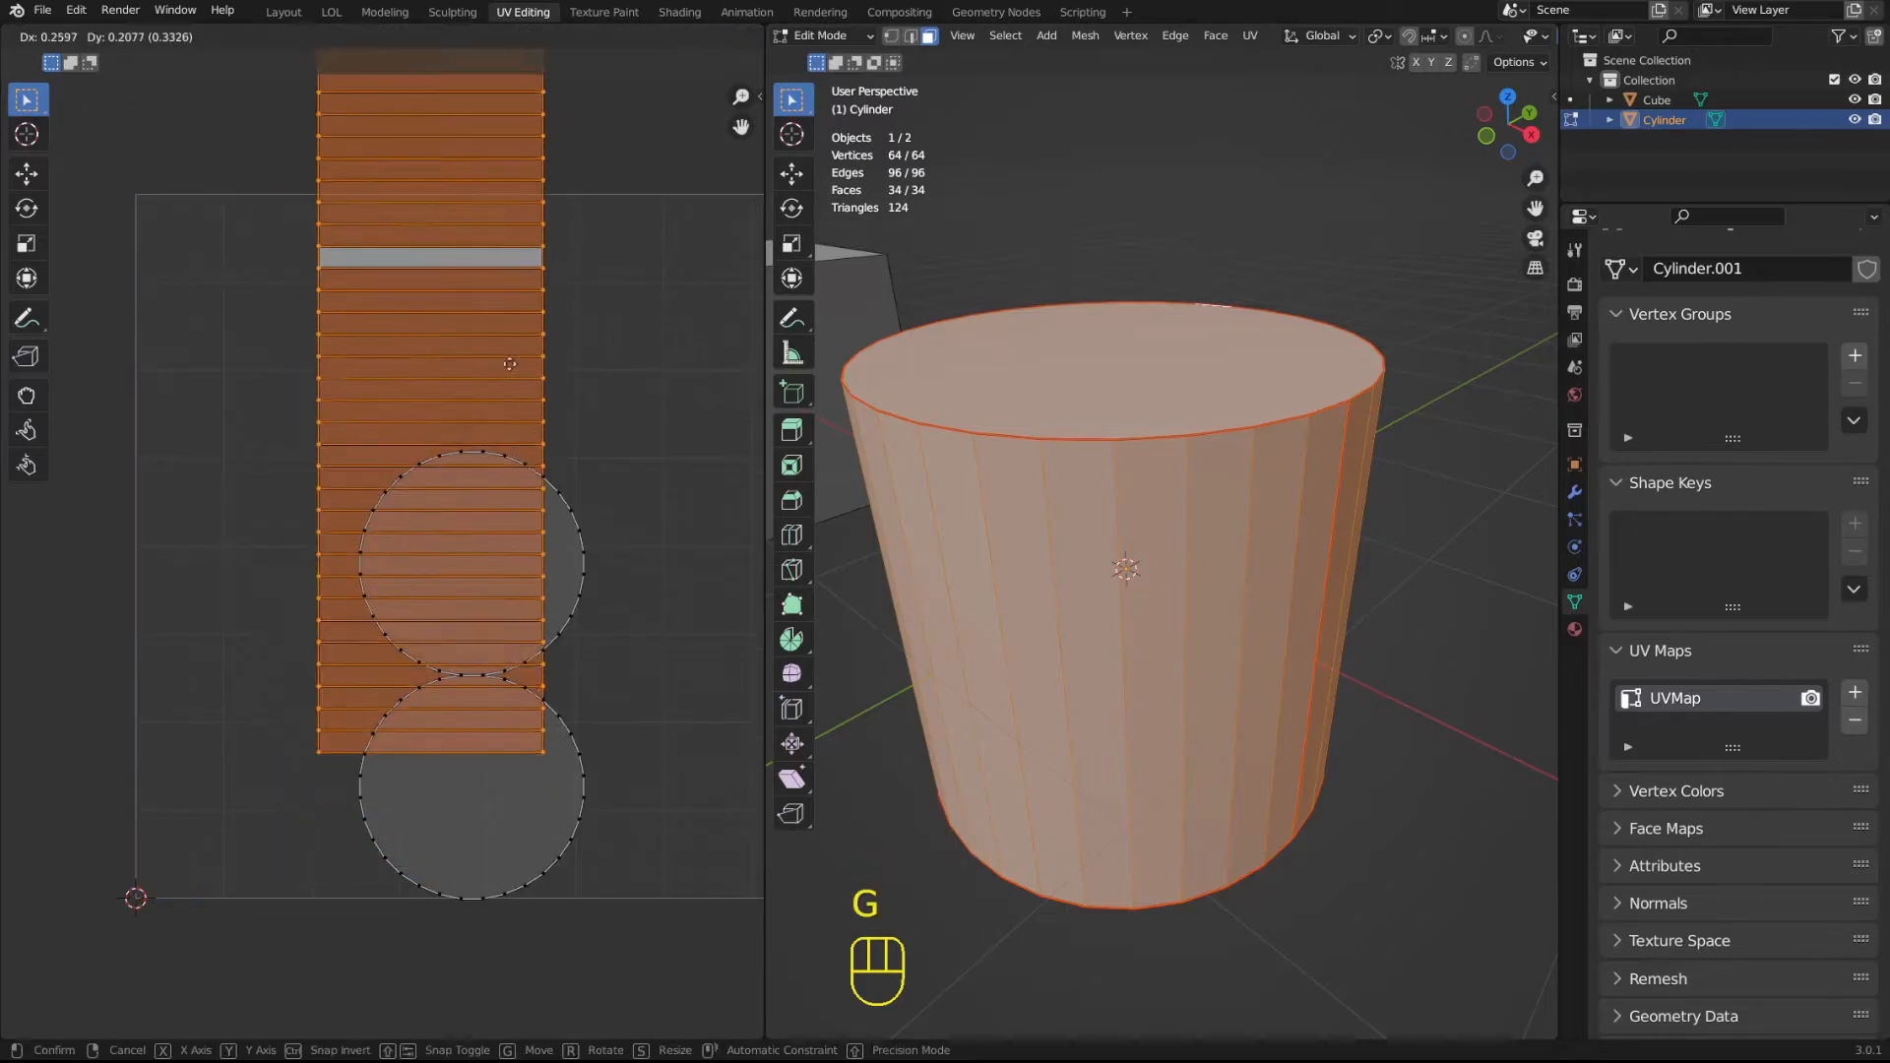
left_click(440, 525)
key("ctrl+z")
key("s")
key("ctrl+z")
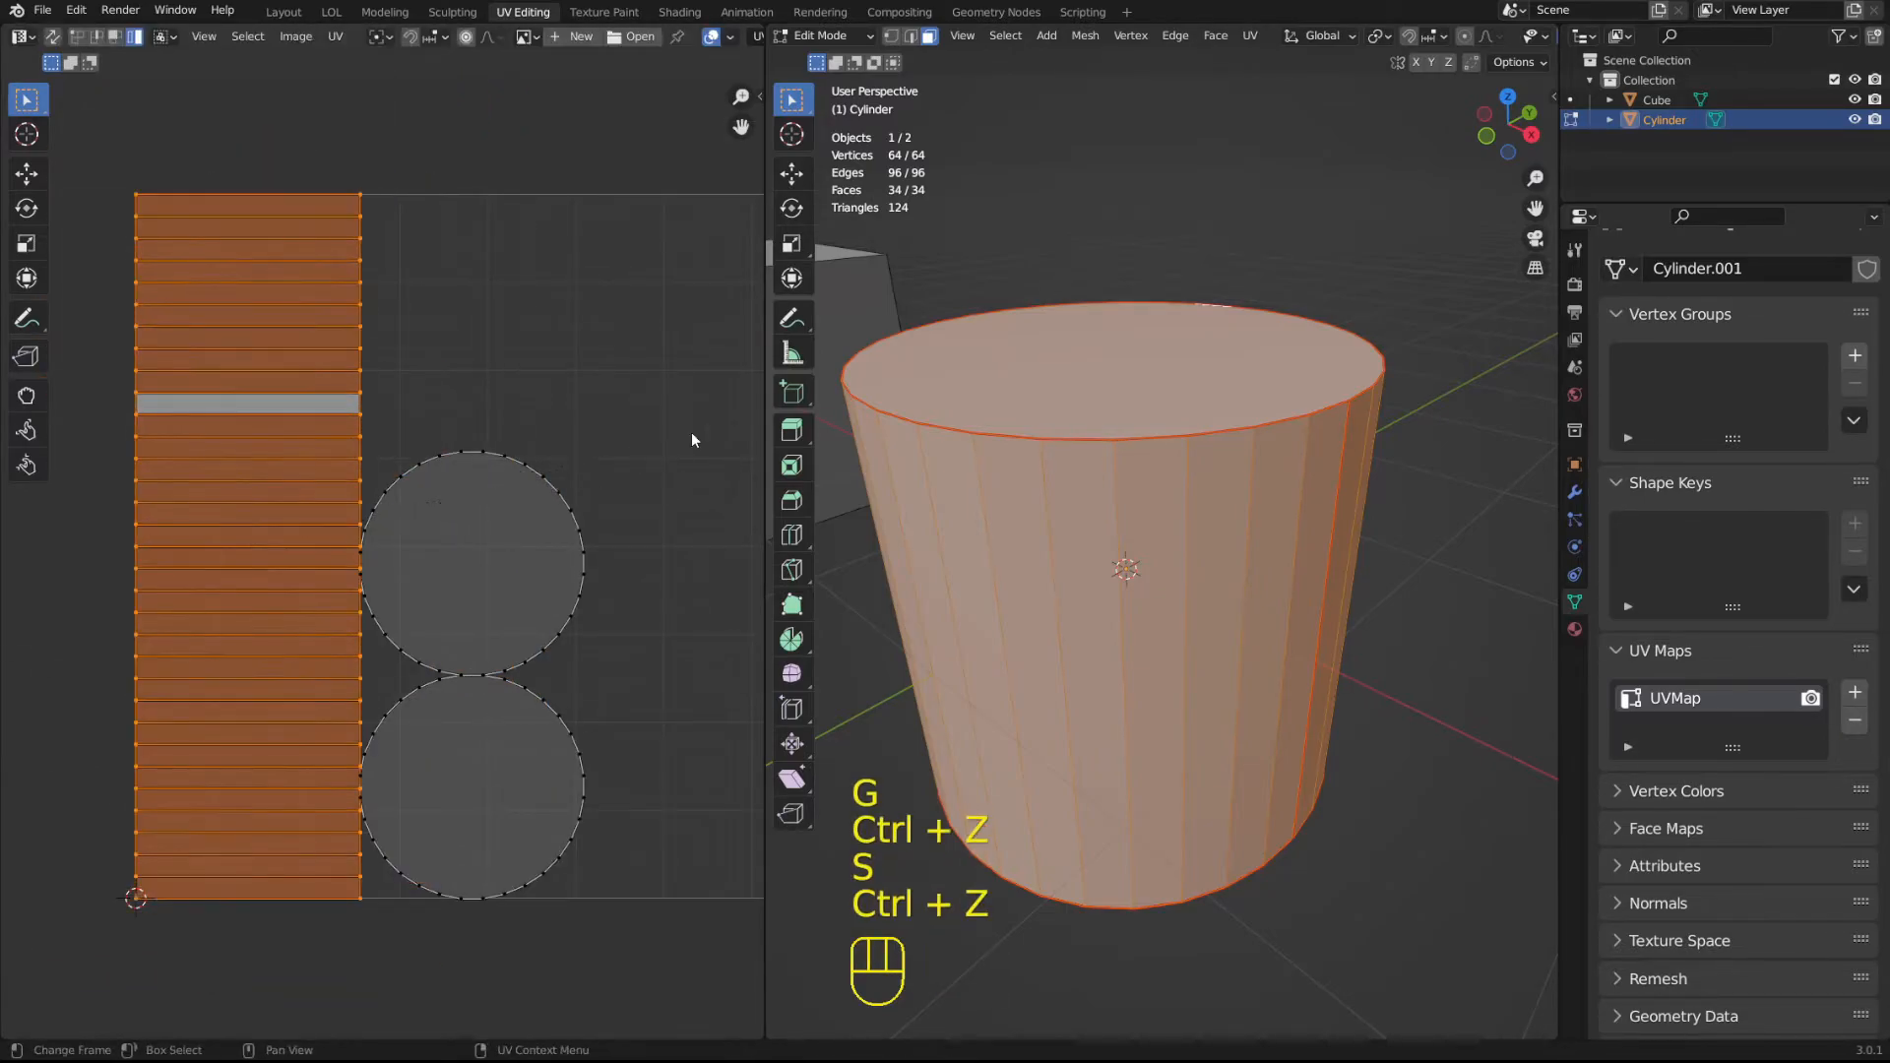
key("r")
key("ctrl+z")
Move the rectangular side island by exactly 1 unit along the X axis in the UV layout.
mouse_move(524, 453)
middle_mouse_down("shift")
mouse_move(496, 421)
mouse_move(544, 451)
middle_mouse_up("shift")
scroll(545, 452, "down", 2)
scroll(545, 452, "up", 1)
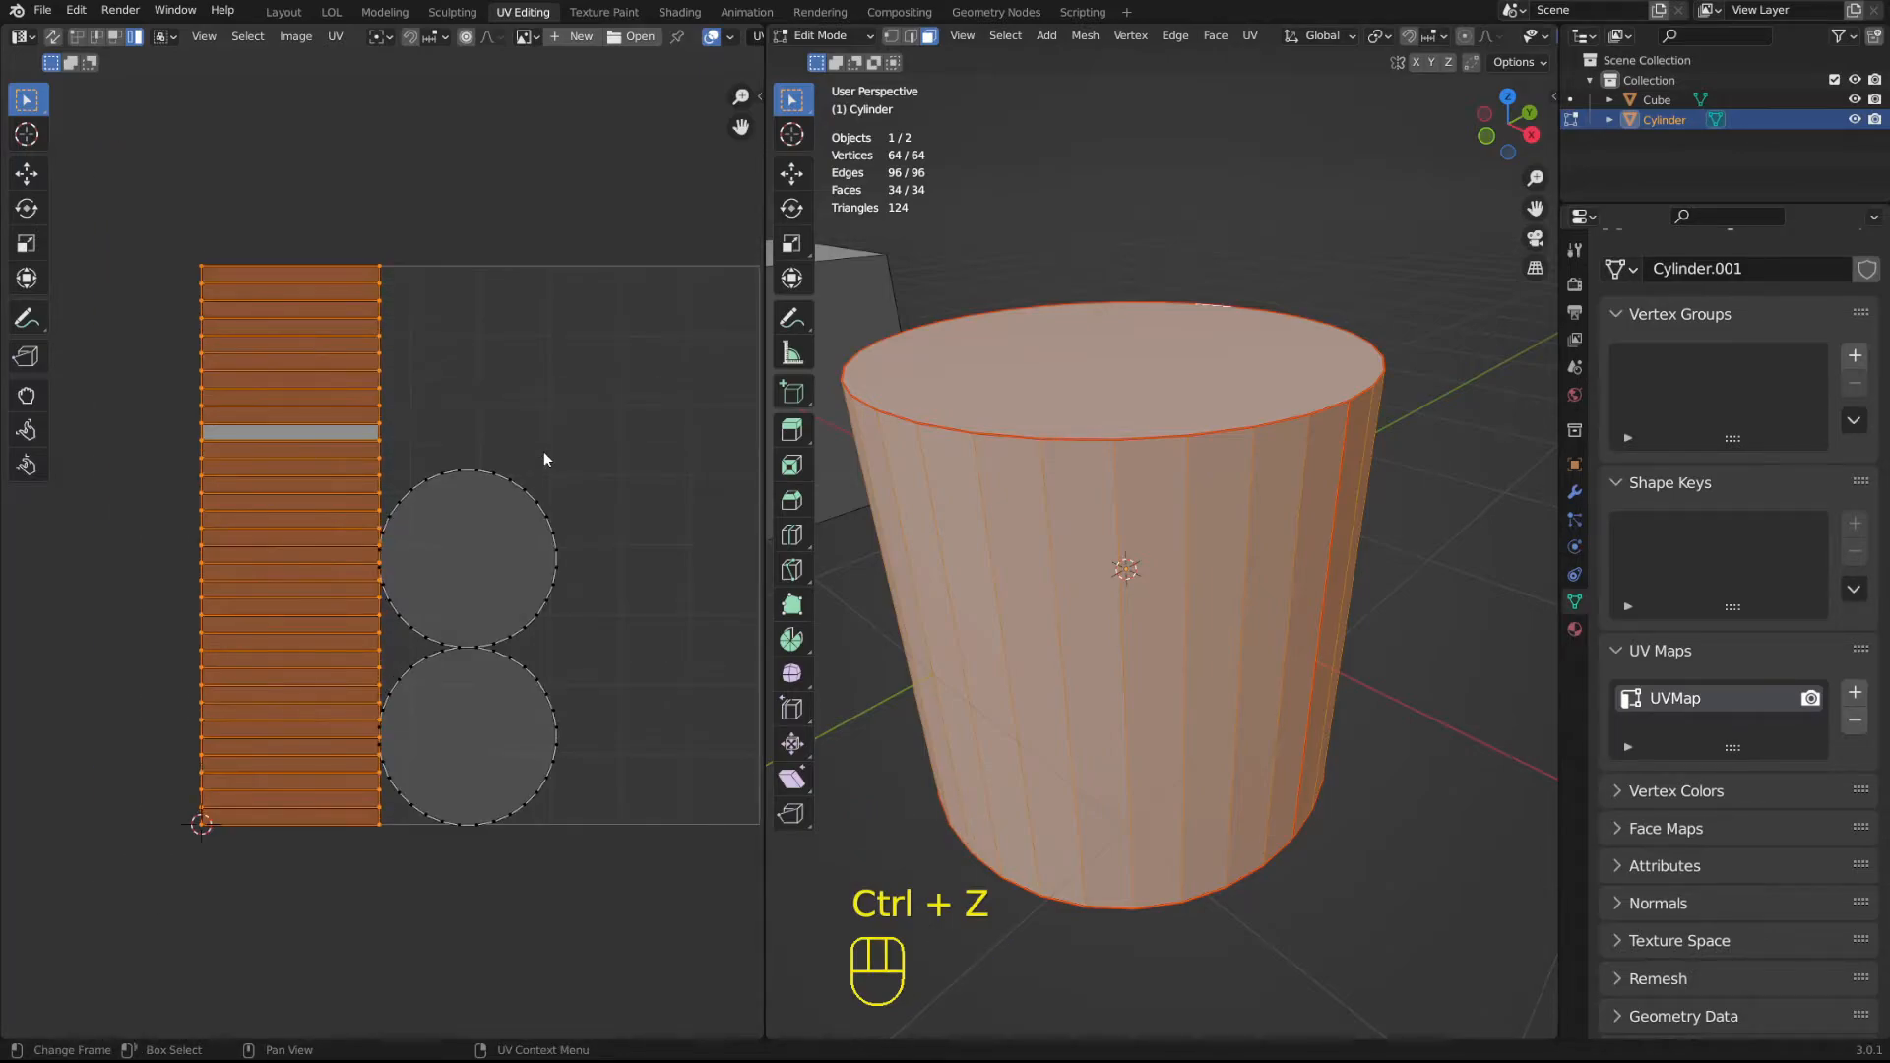
key("g")
key("x")
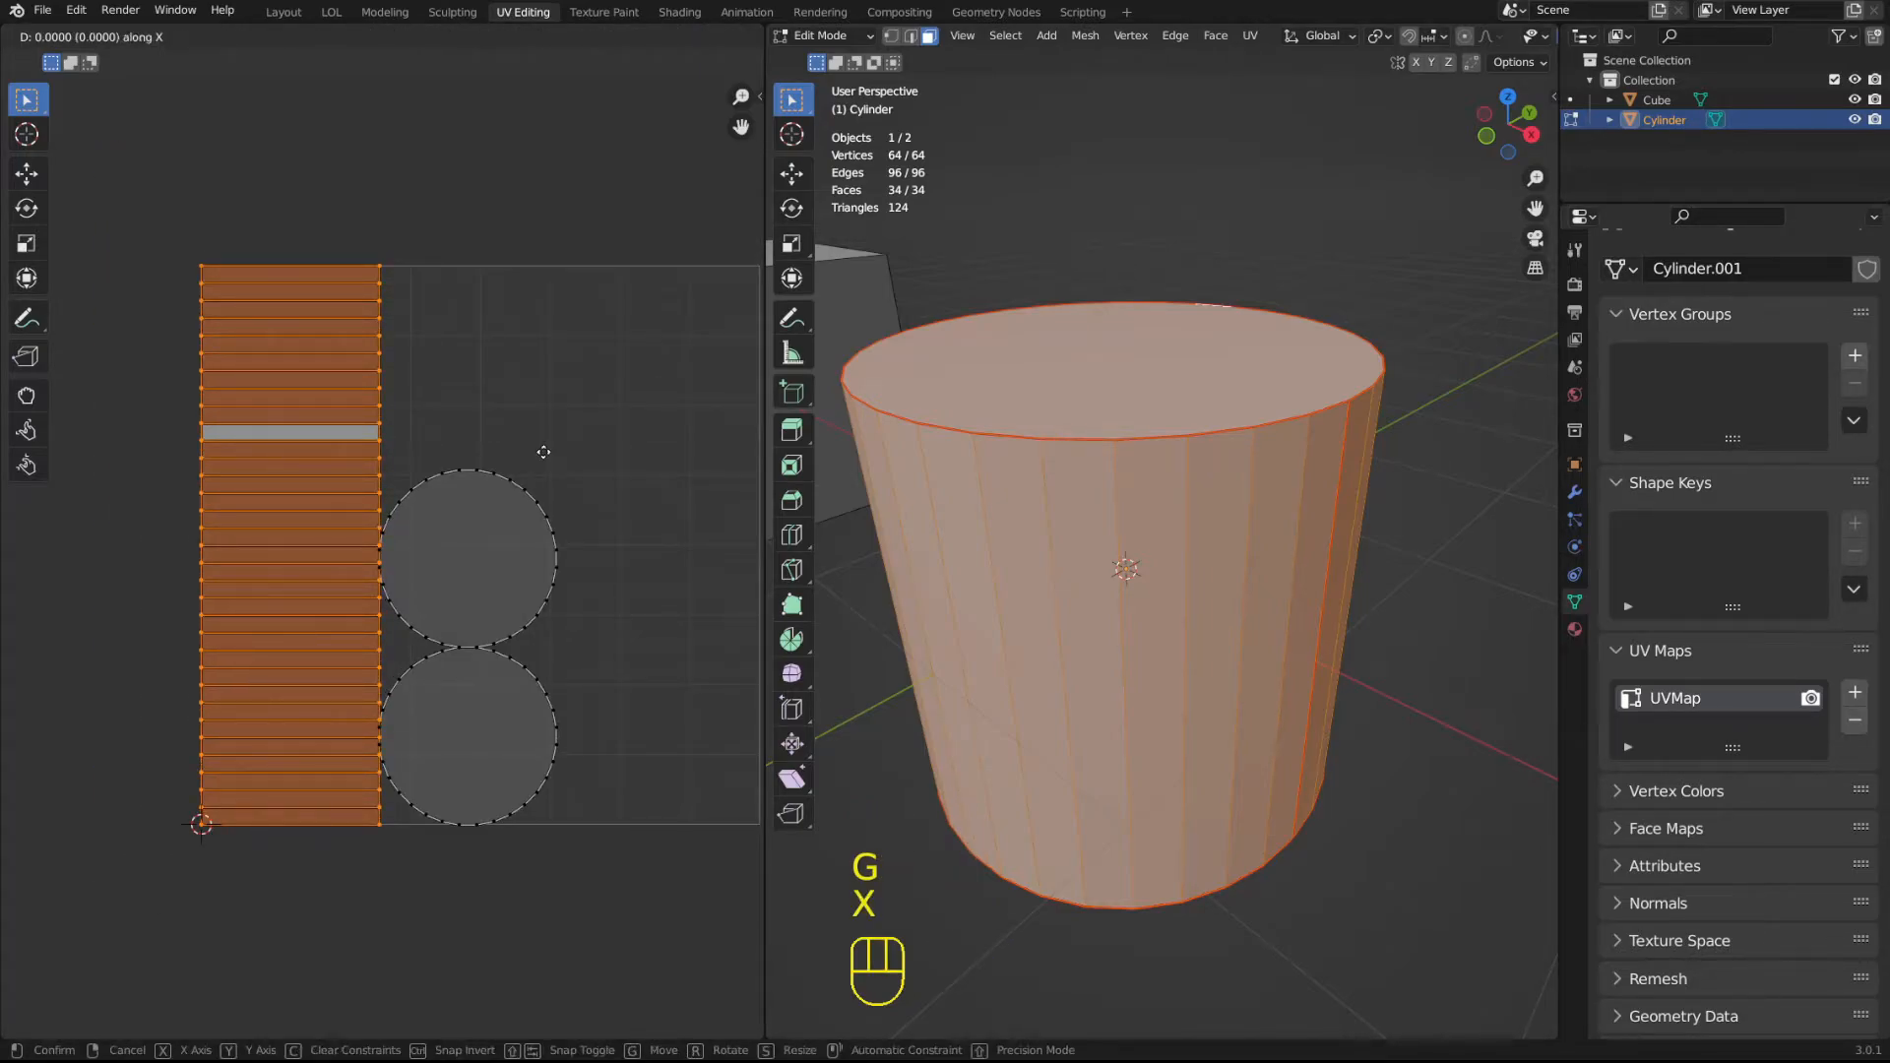
key("KP_1")
key("KP_Enter")
Move the rectangular side island by -1 along the X axis, back inside the UV square.
middle_click_drag(544, 451, 368, 466, "shift")
scroll(368, 465, "down", 1)
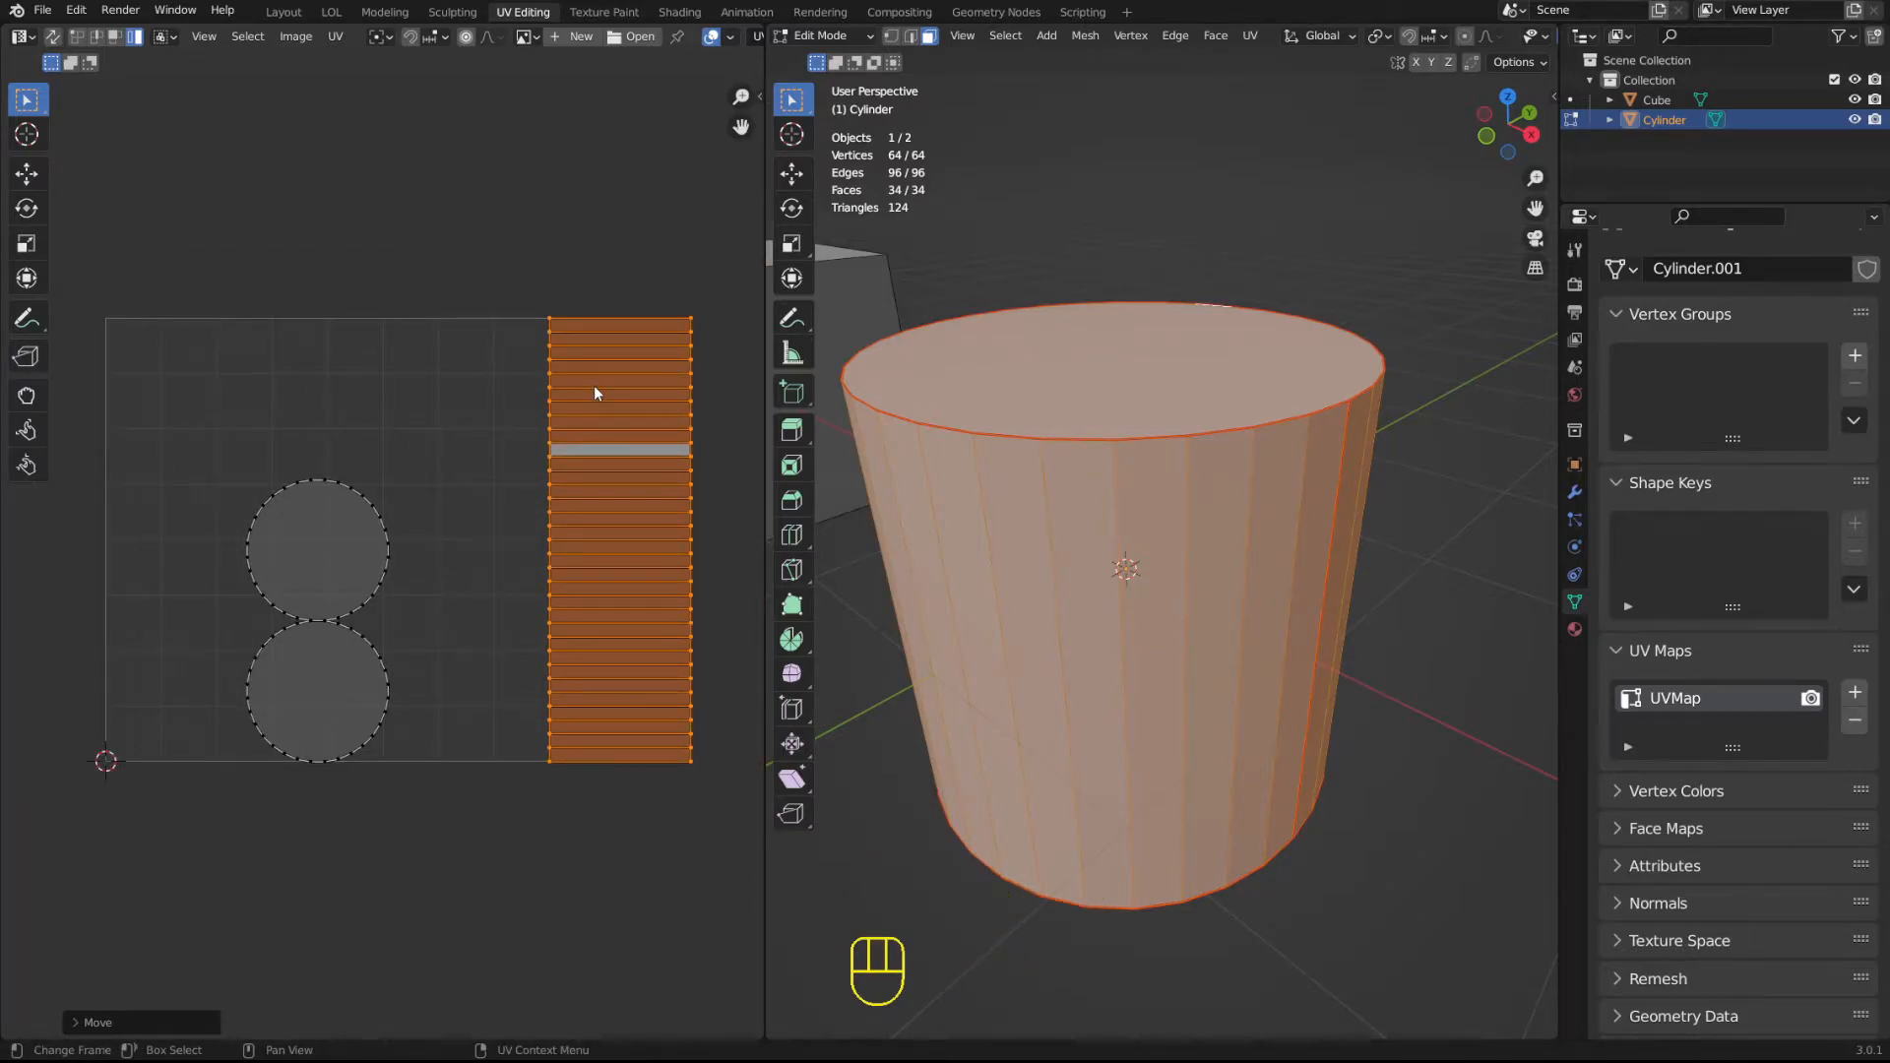
key("g")
key("x")
key("KP_Subtract")
key("KP_1")
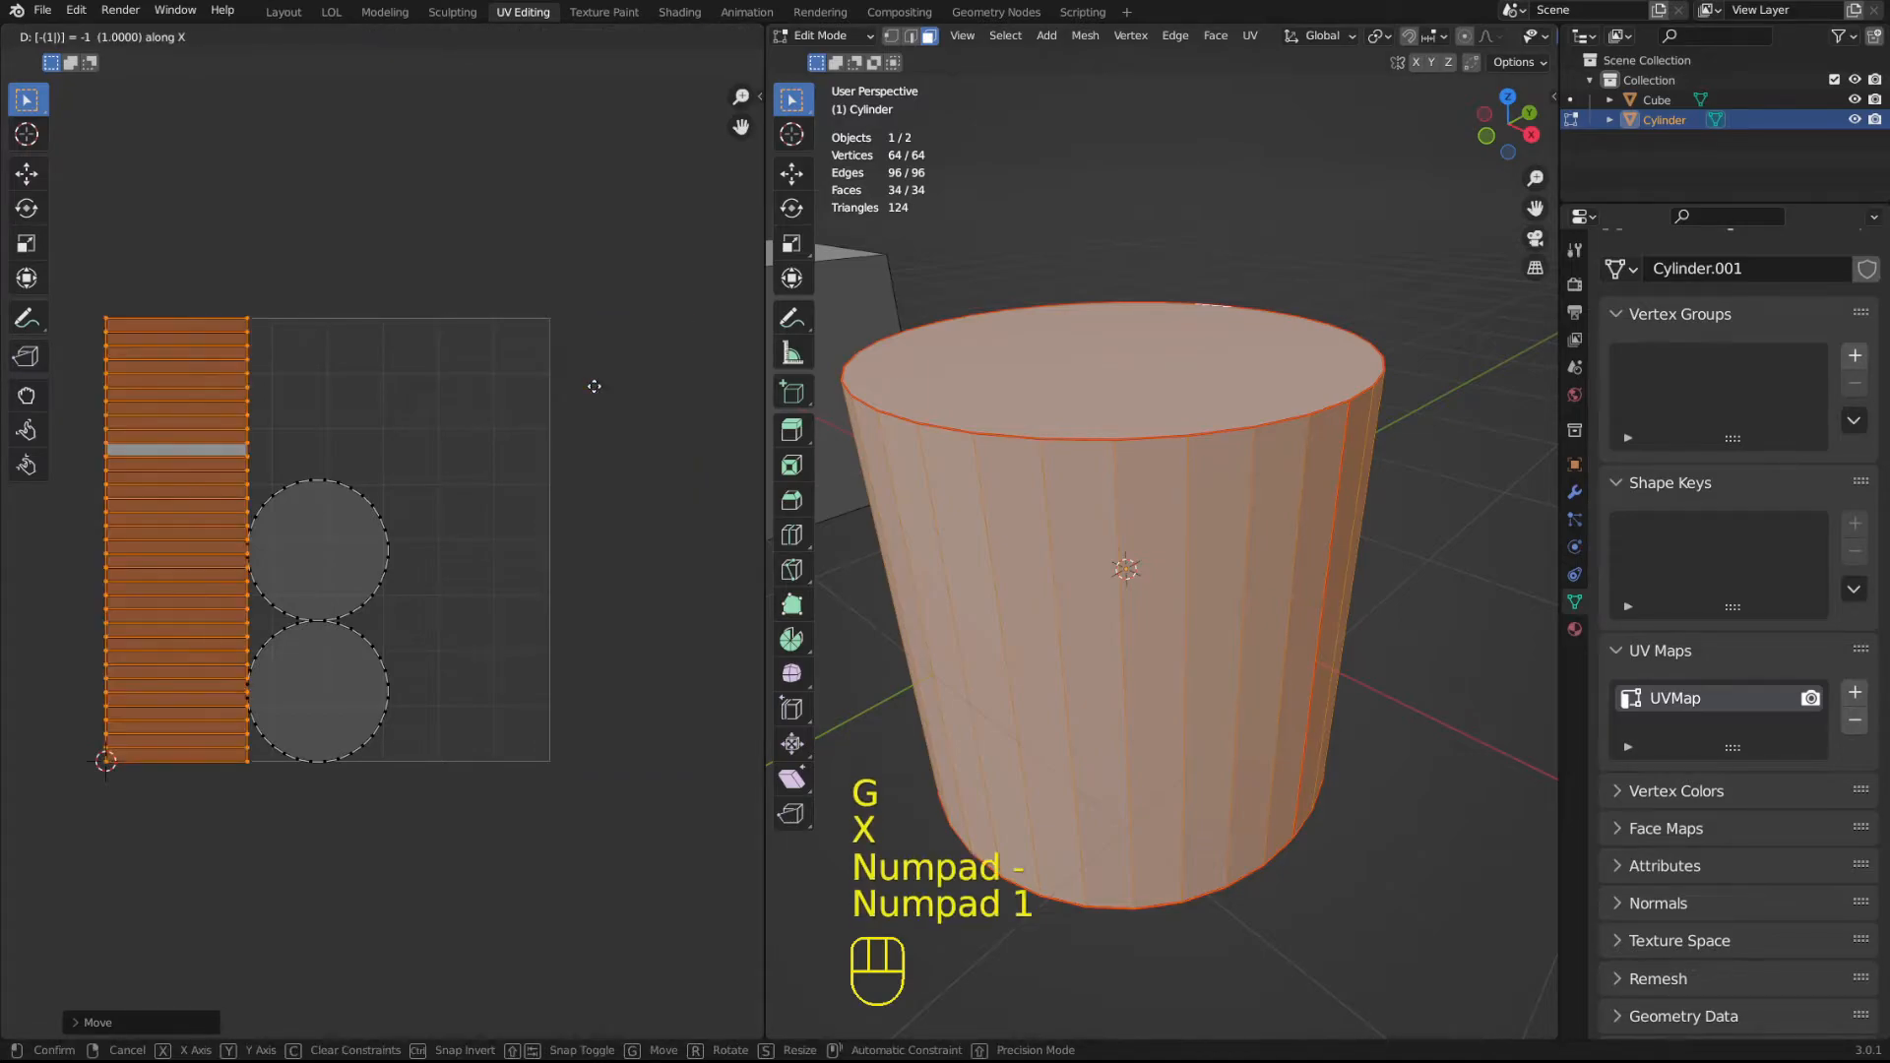
key("KP_Enter")
Clear the cylinder's mesh selection in Edit Mode and enable UV sync selection in the UV editor.
key("Tab")
key("Tab")
key("Tab")
key("Tab")
key("a")
key("a")
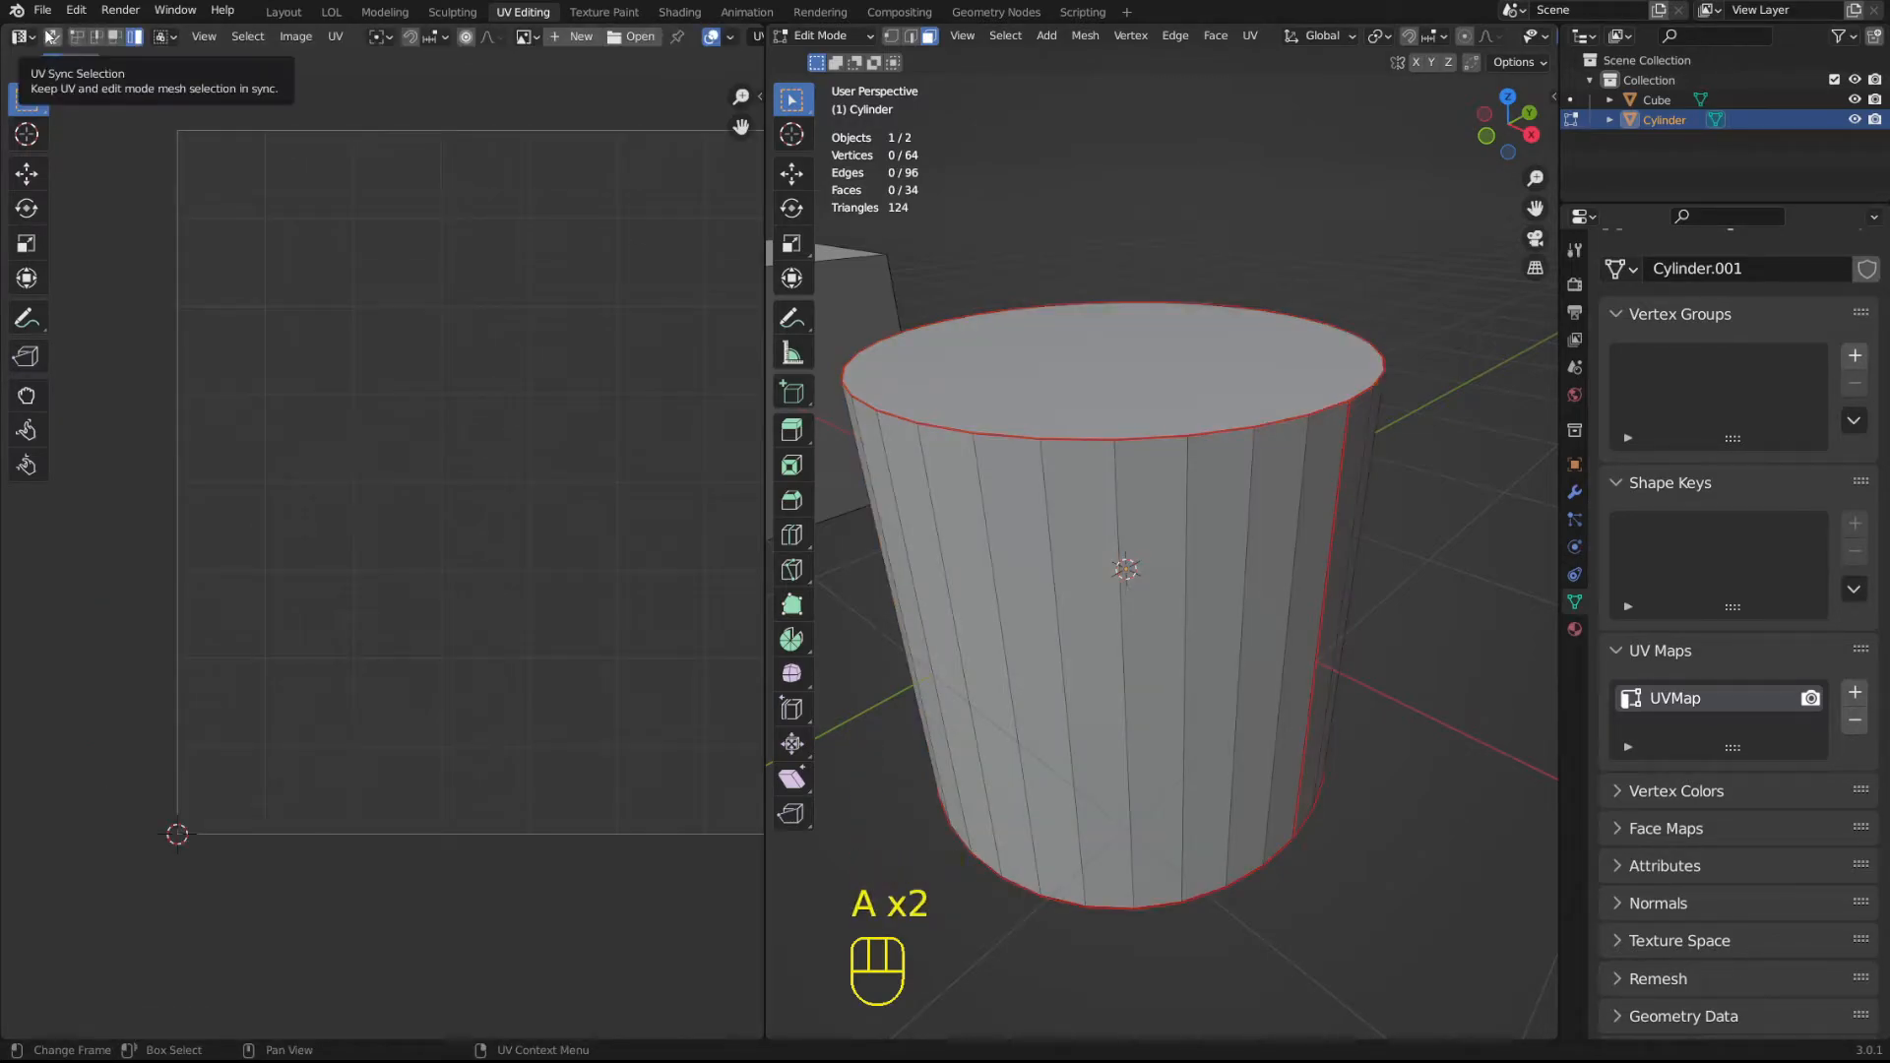
left_click(51, 36)
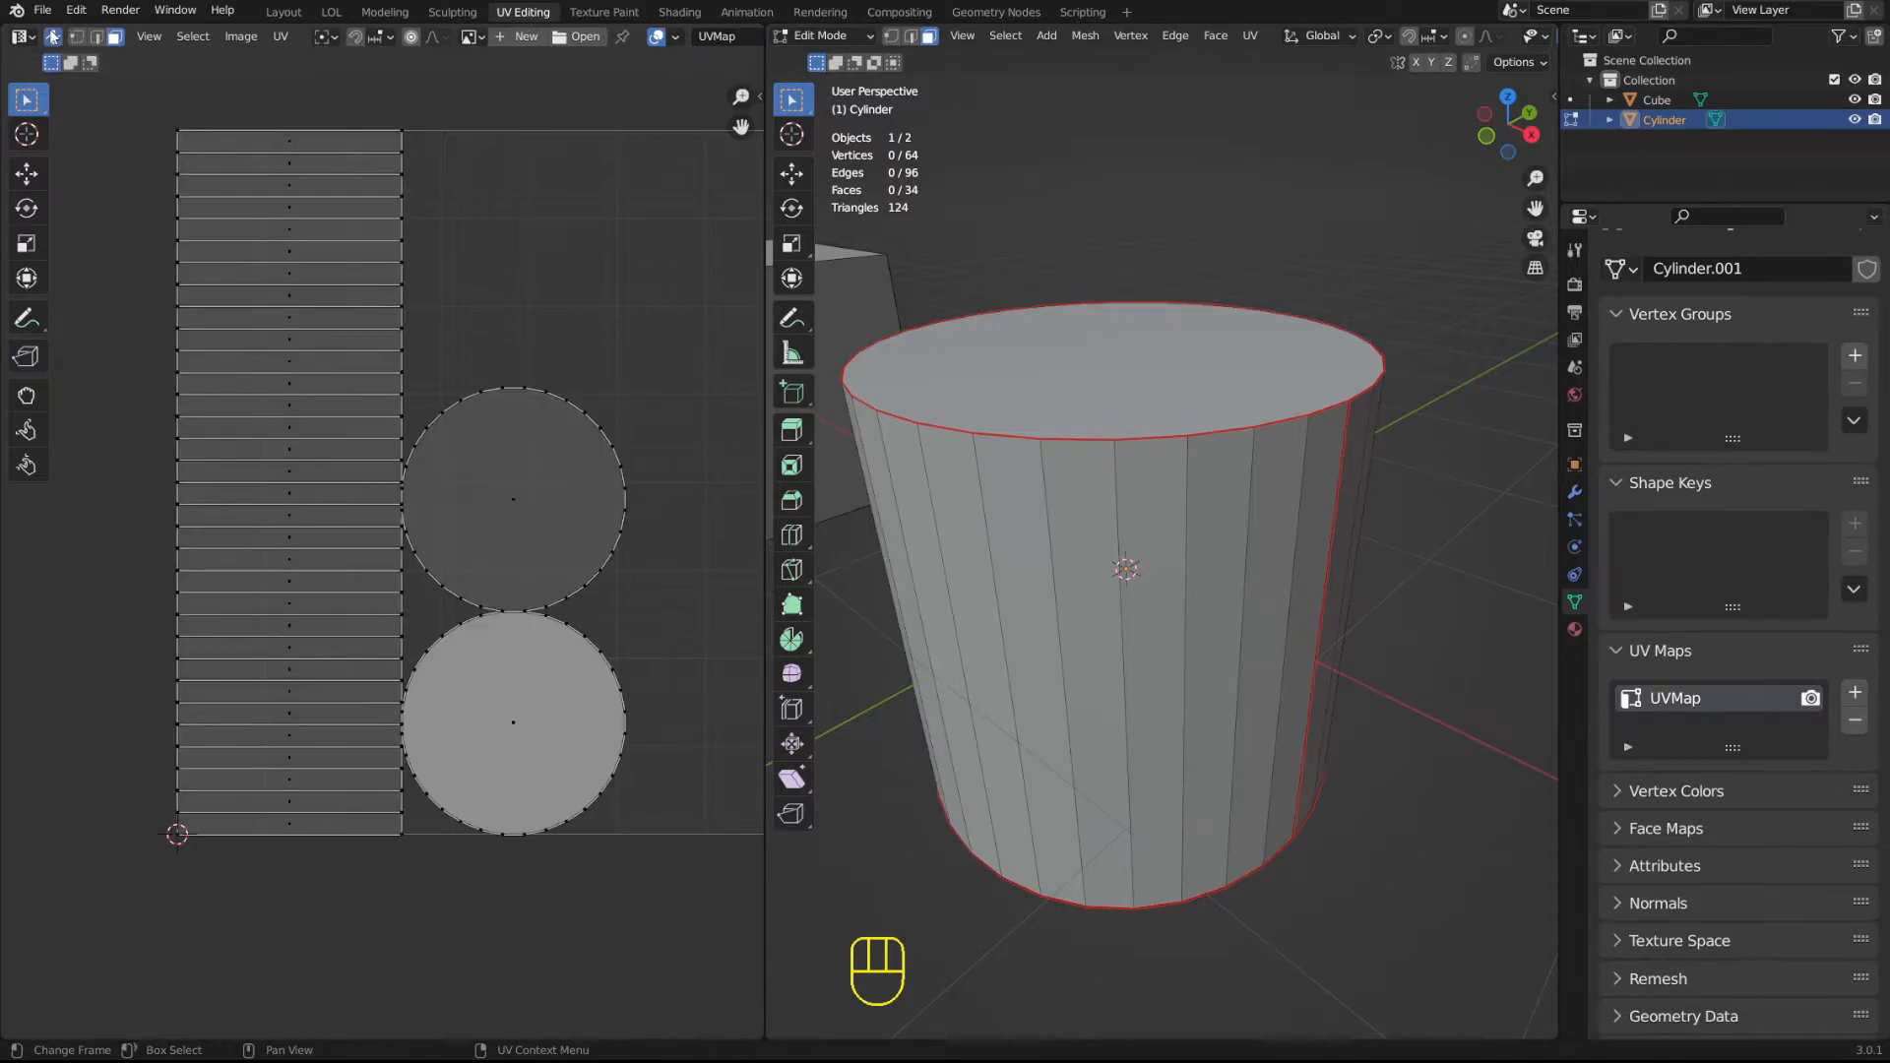
key("Tab")
key("Tab")
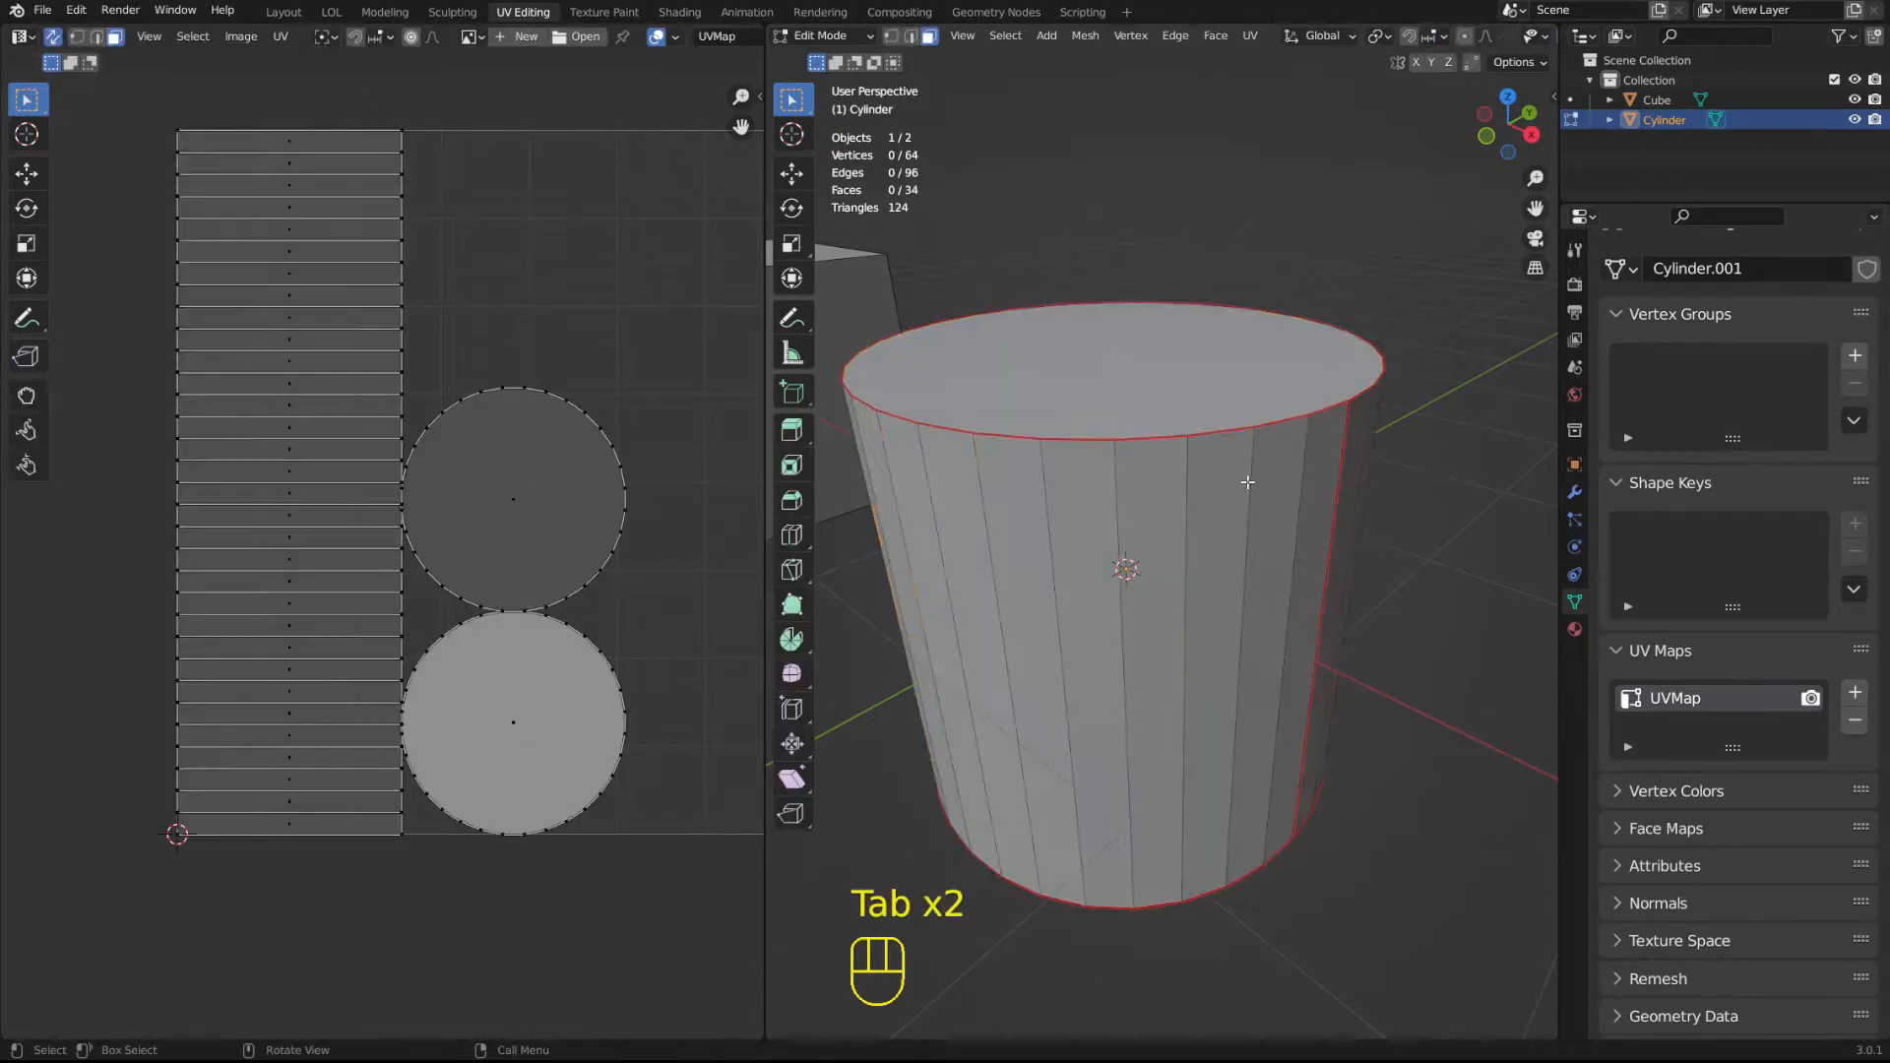
With sync on, select individual side faces and the top face in the 3D viewport, then the upper circular island in the UV layout.
left_click(1107, 587)
left_click(1235, 531)
left_click(1194, 328)
left_click(1207, 175)
left_click(1099, 581)
left_click(1402, 712)
left_click(1203, 369)
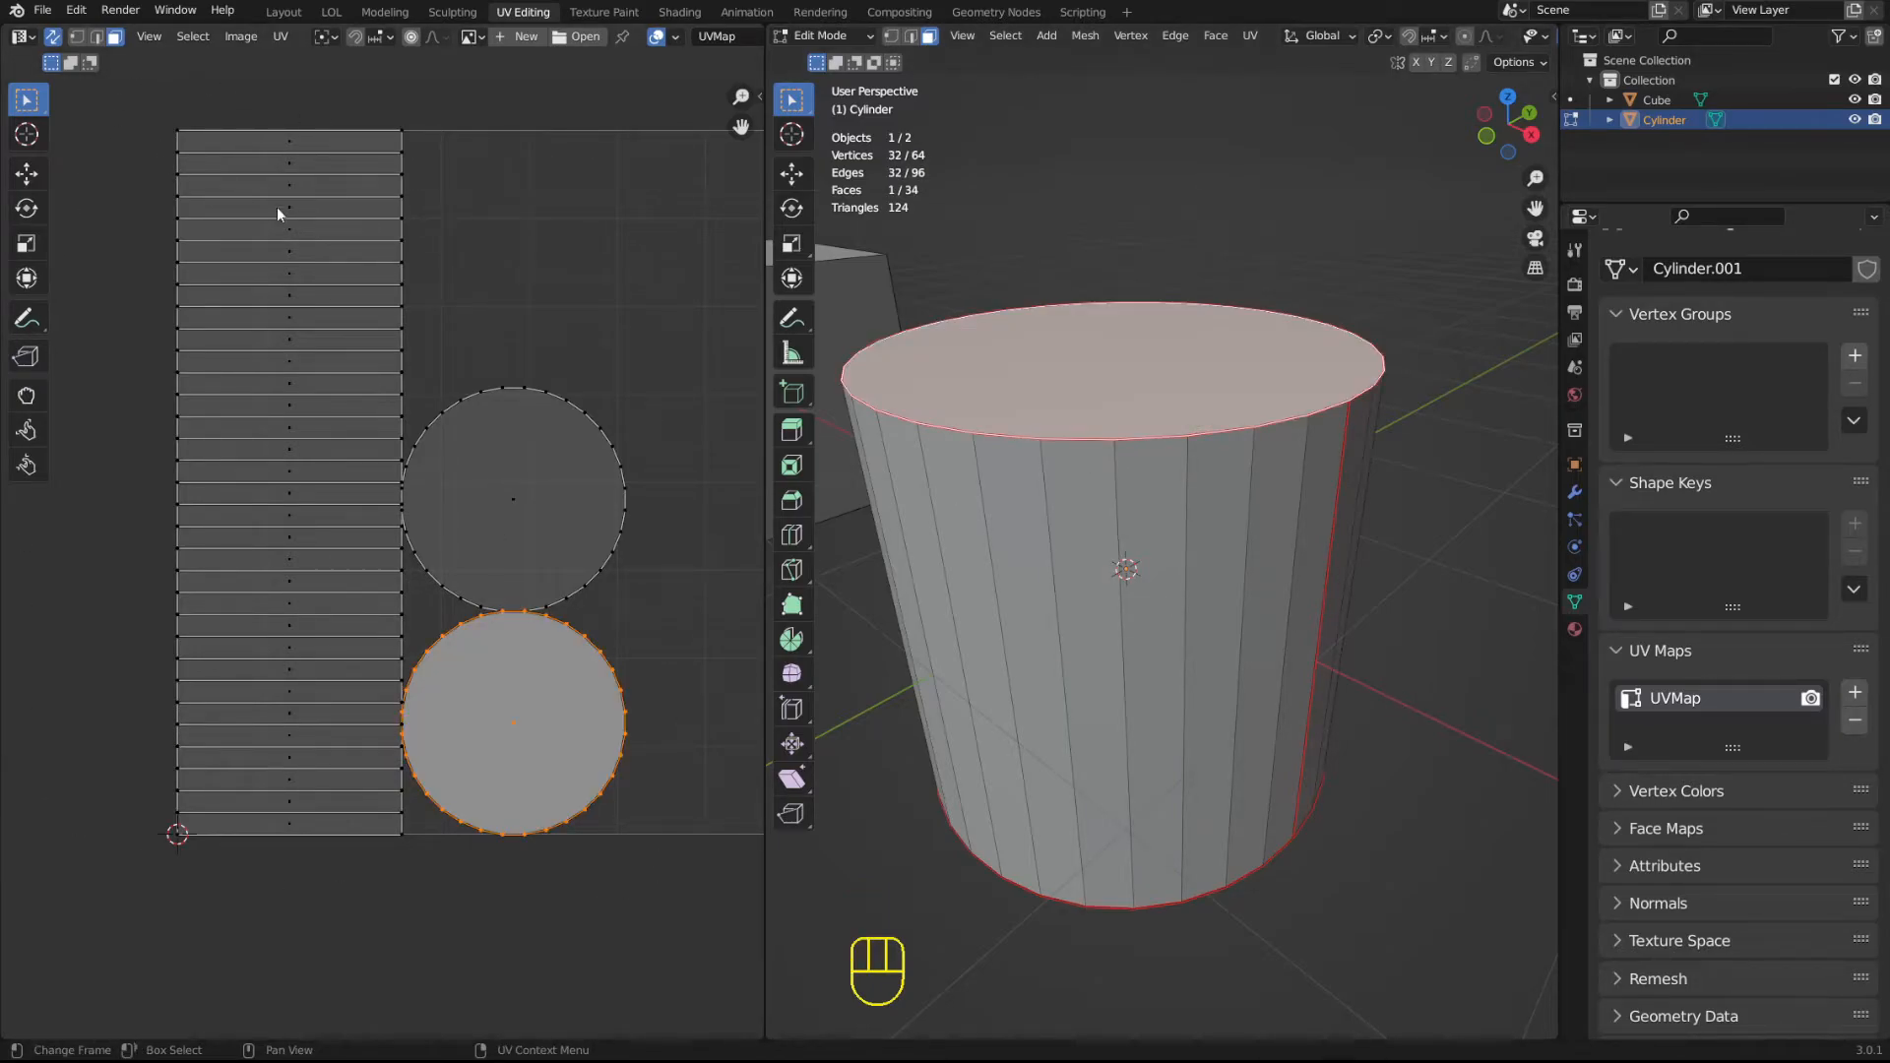
left_click(459, 478)
middle_click_drag(540, 476, 510, 516, "shift")
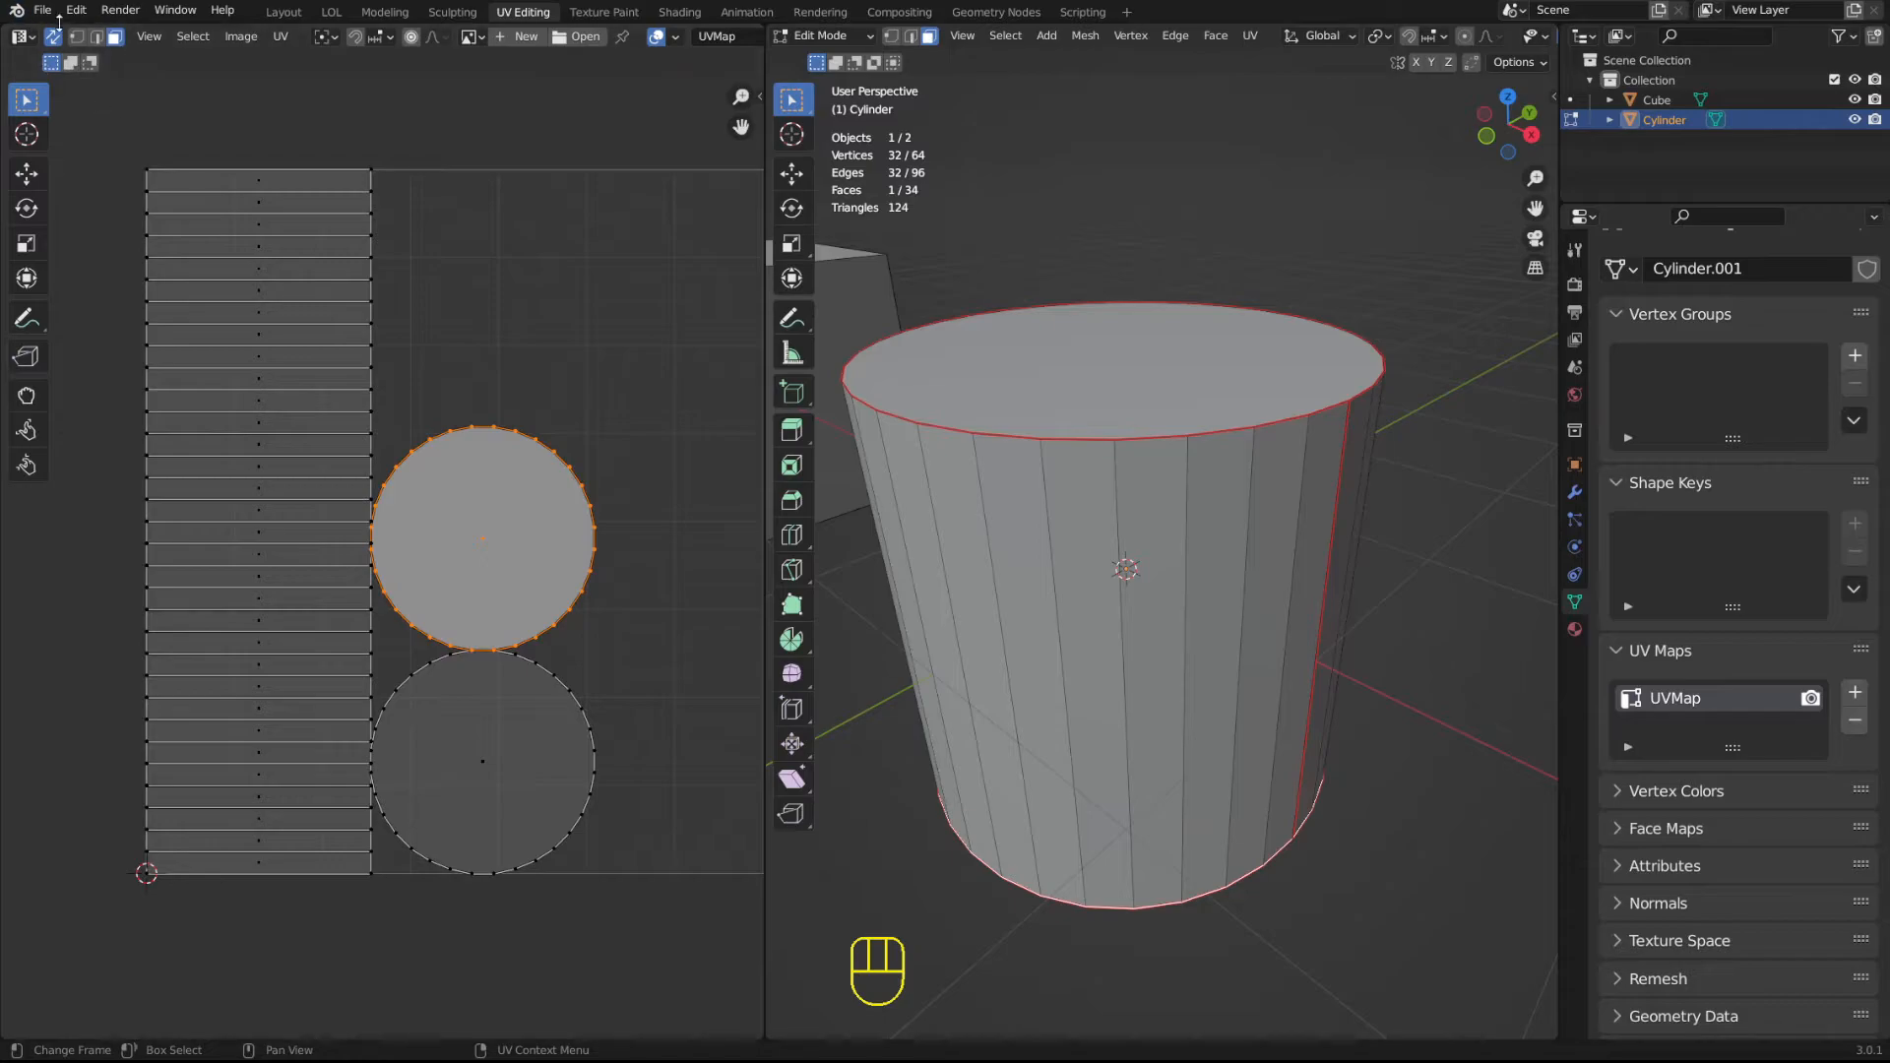
Turn UV sync selection off, select the cylinder's top face in the 3D viewport, and turn sync back on.
left_click(55, 39)
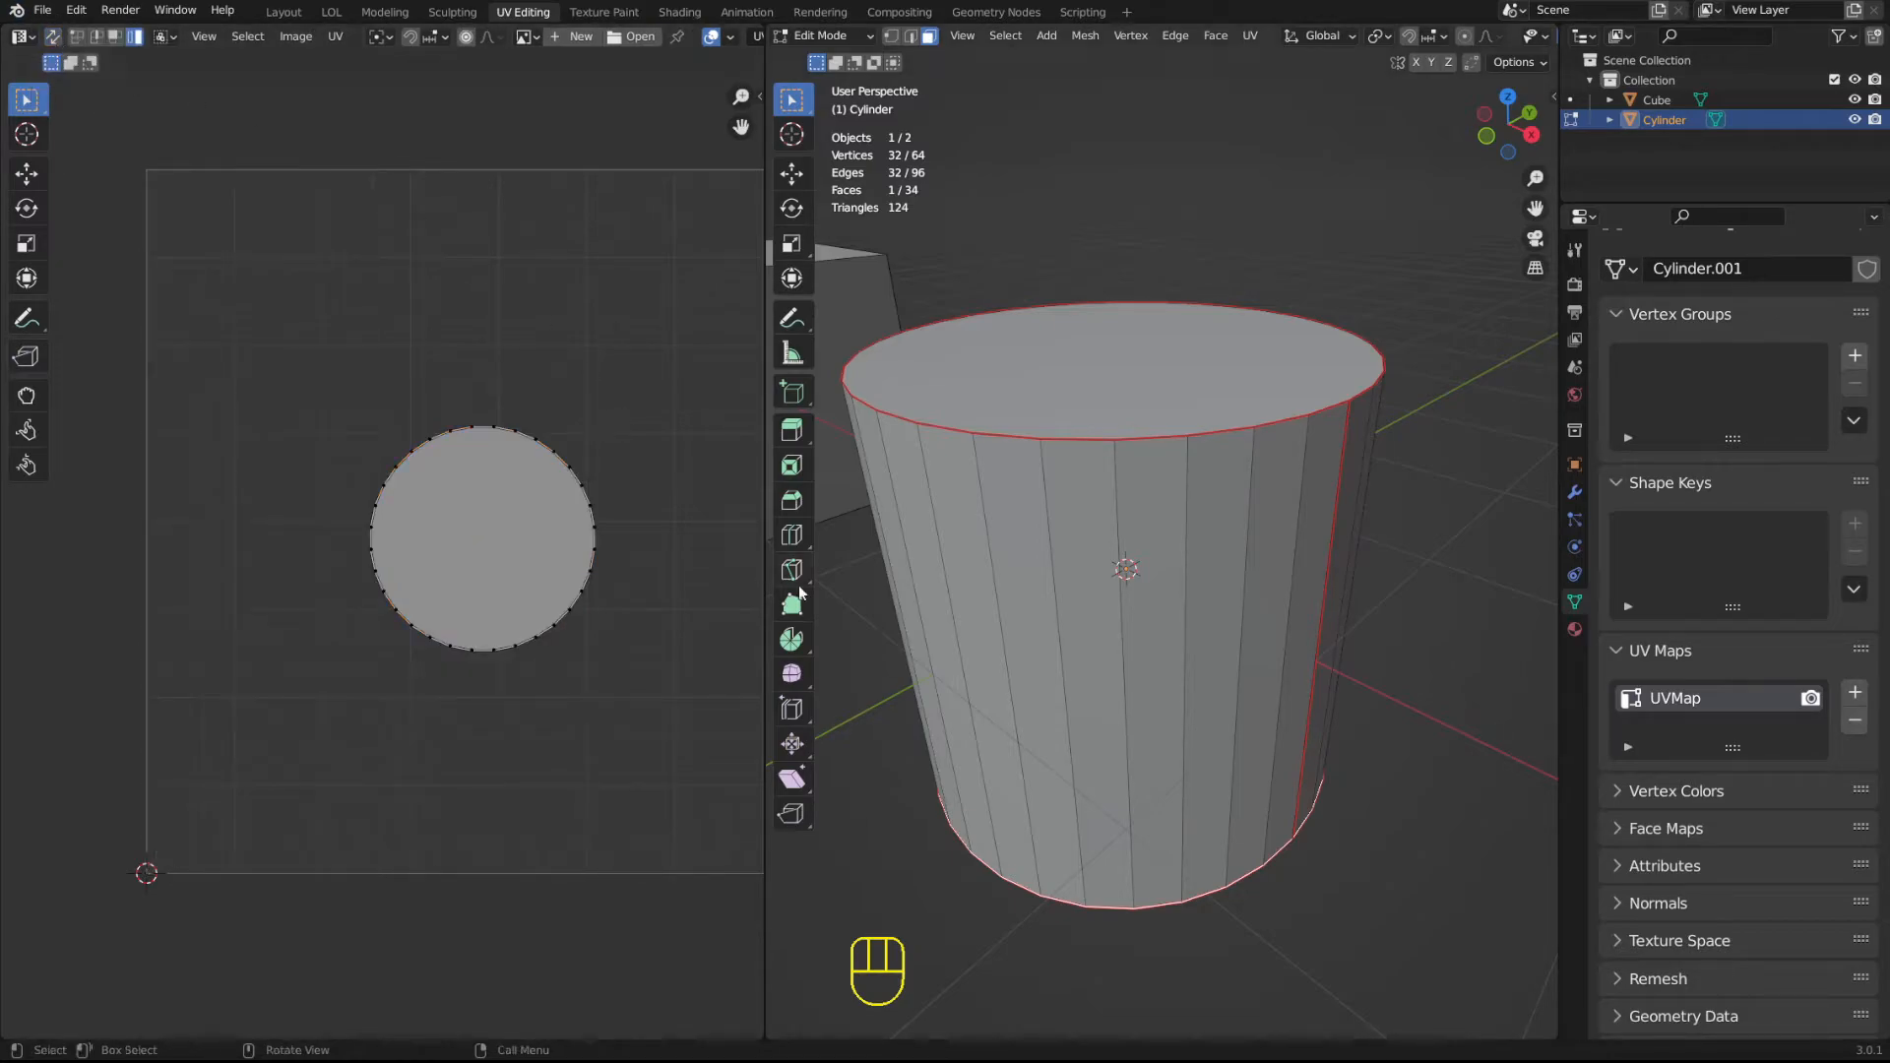
left_click(1117, 357)
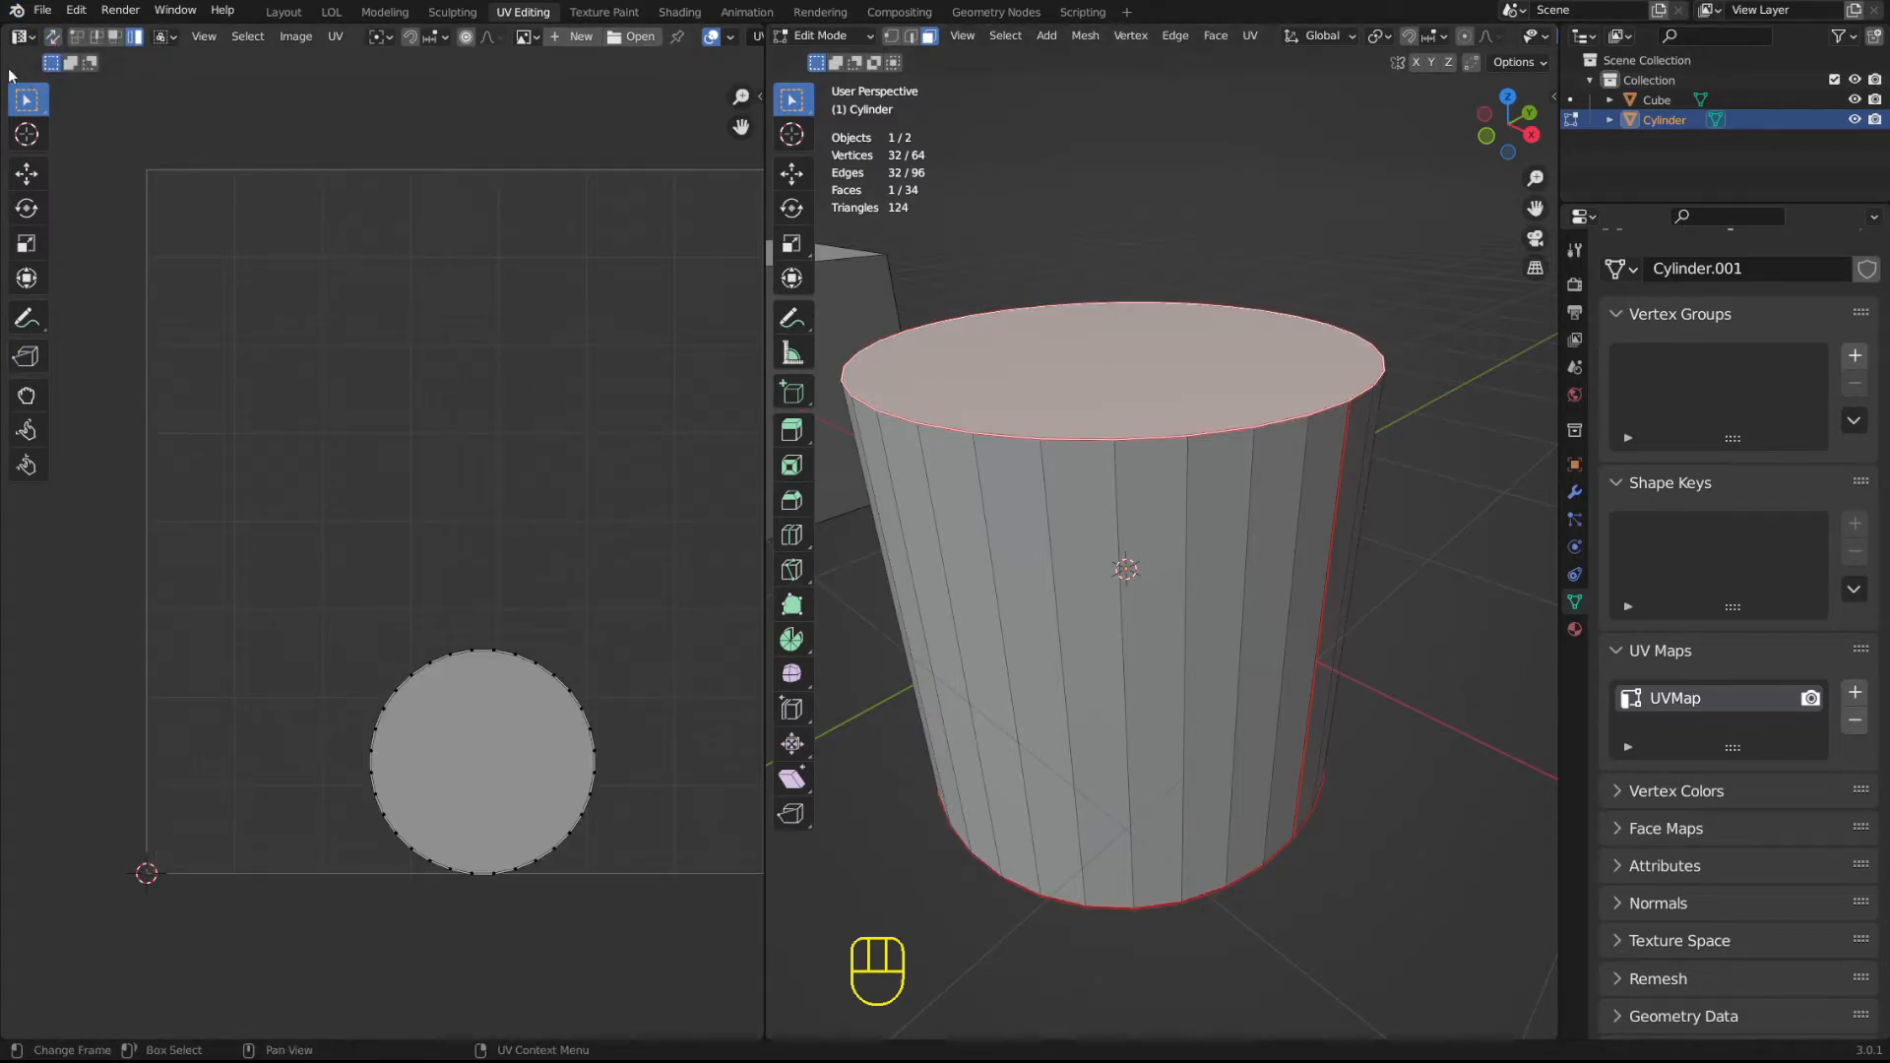
left_click(53, 36)
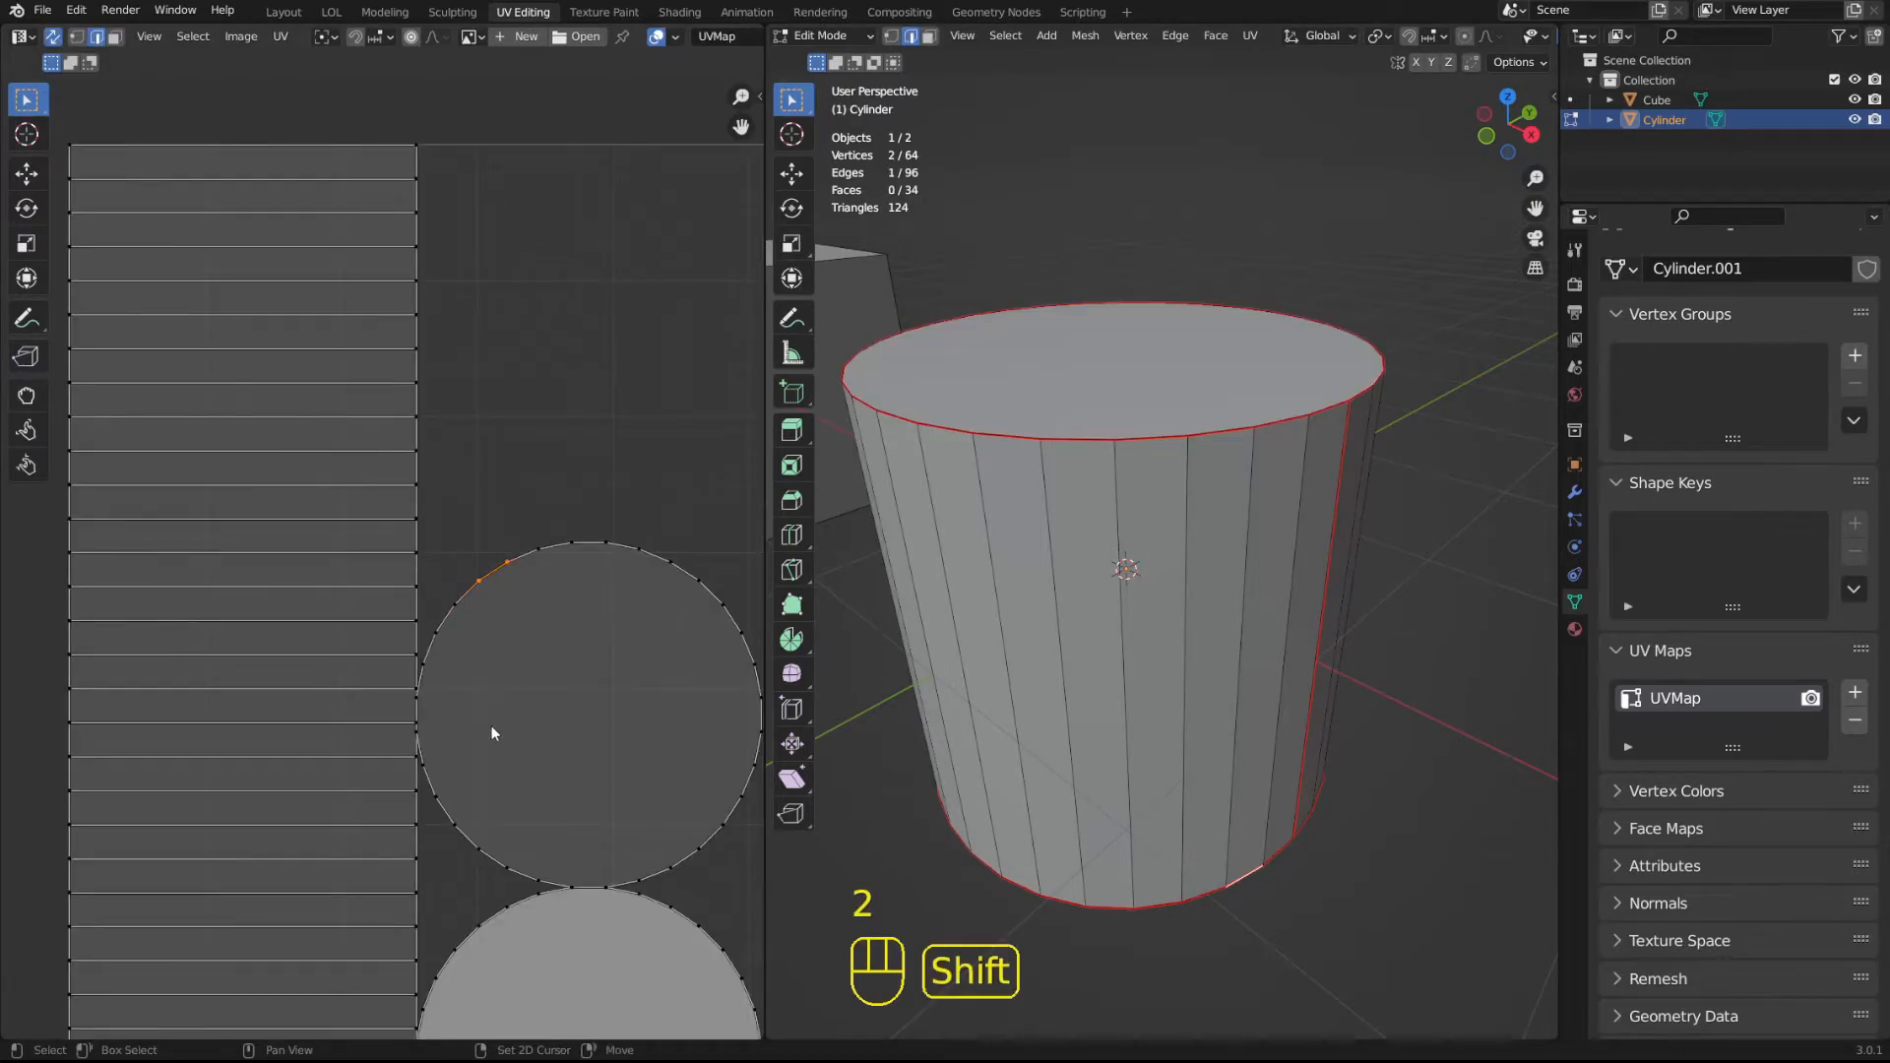
Switch to edge selection and select individual rim edges of the upper circular island in the UV layout.
middle_click_drag(493, 734, 512, 364, "shift")
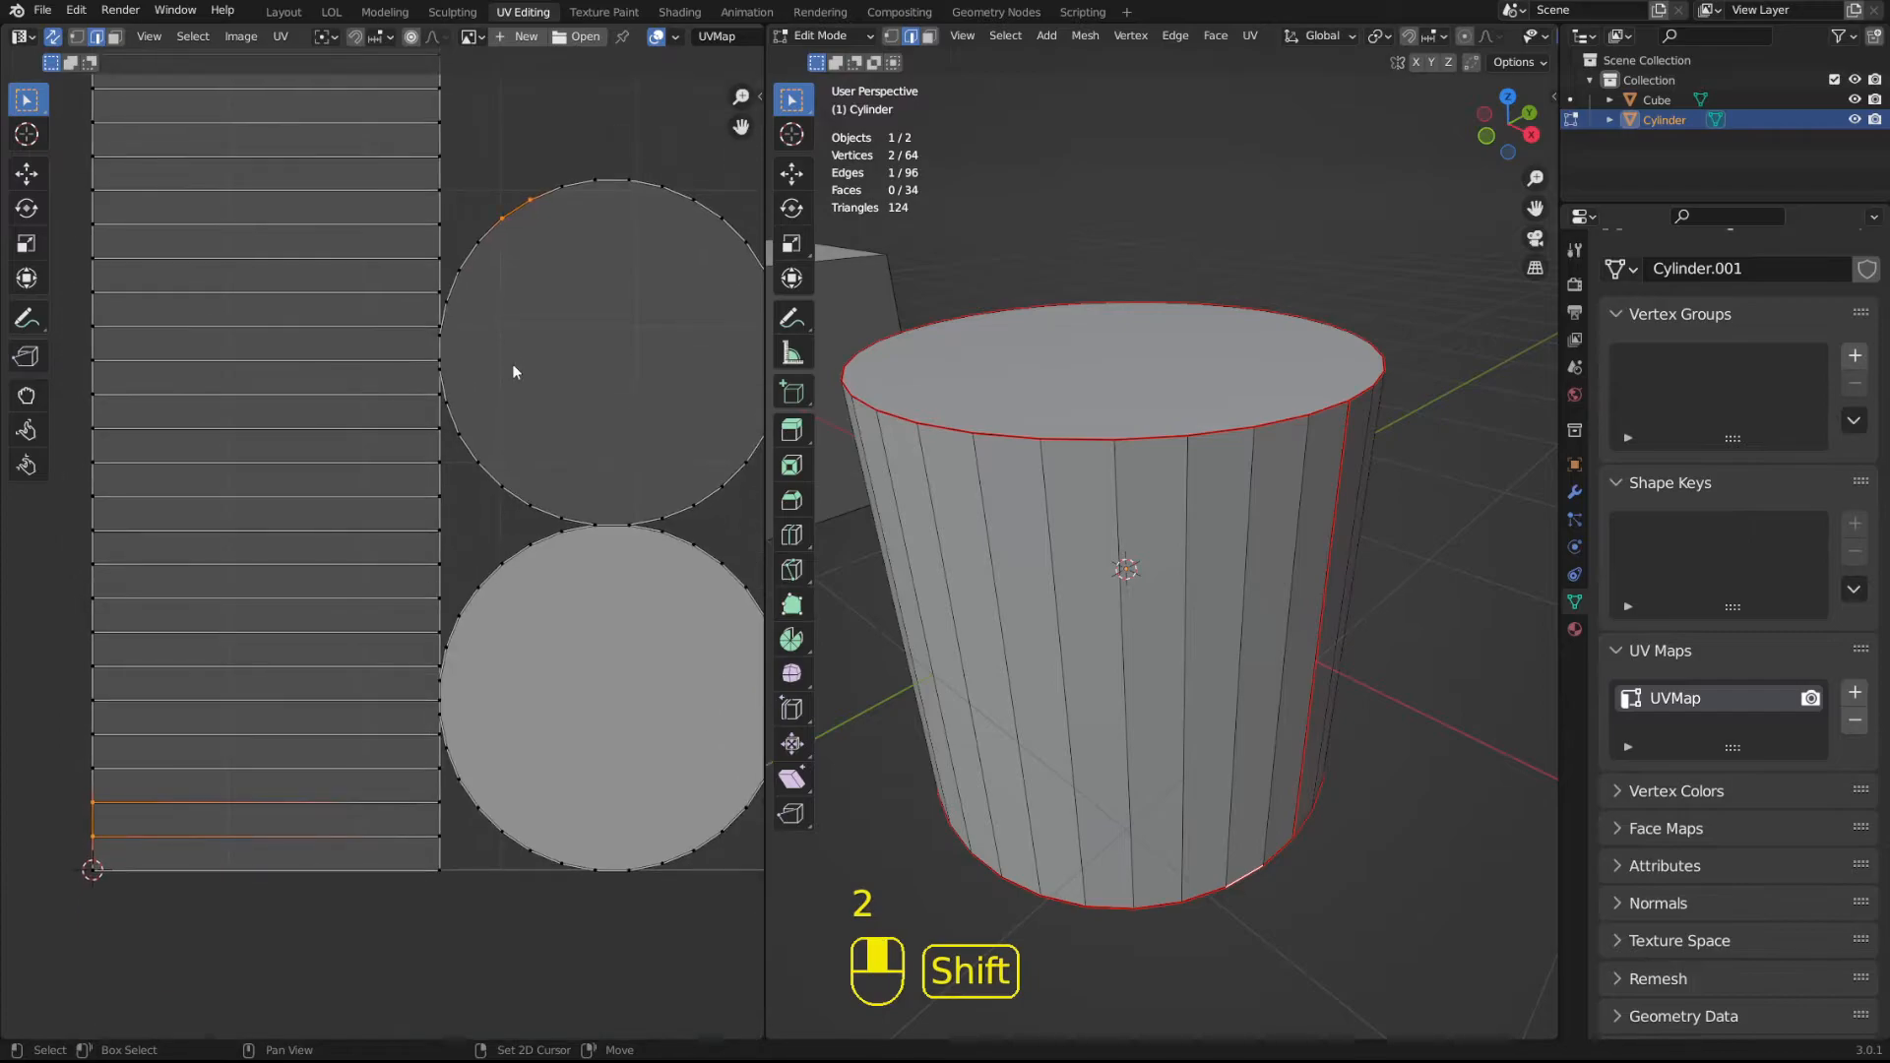
scroll(371, 549, "down", 2)
left_click(431, 460)
left_click(438, 492)
left_click(462, 521)
scroll(451, 536, "up", 2)
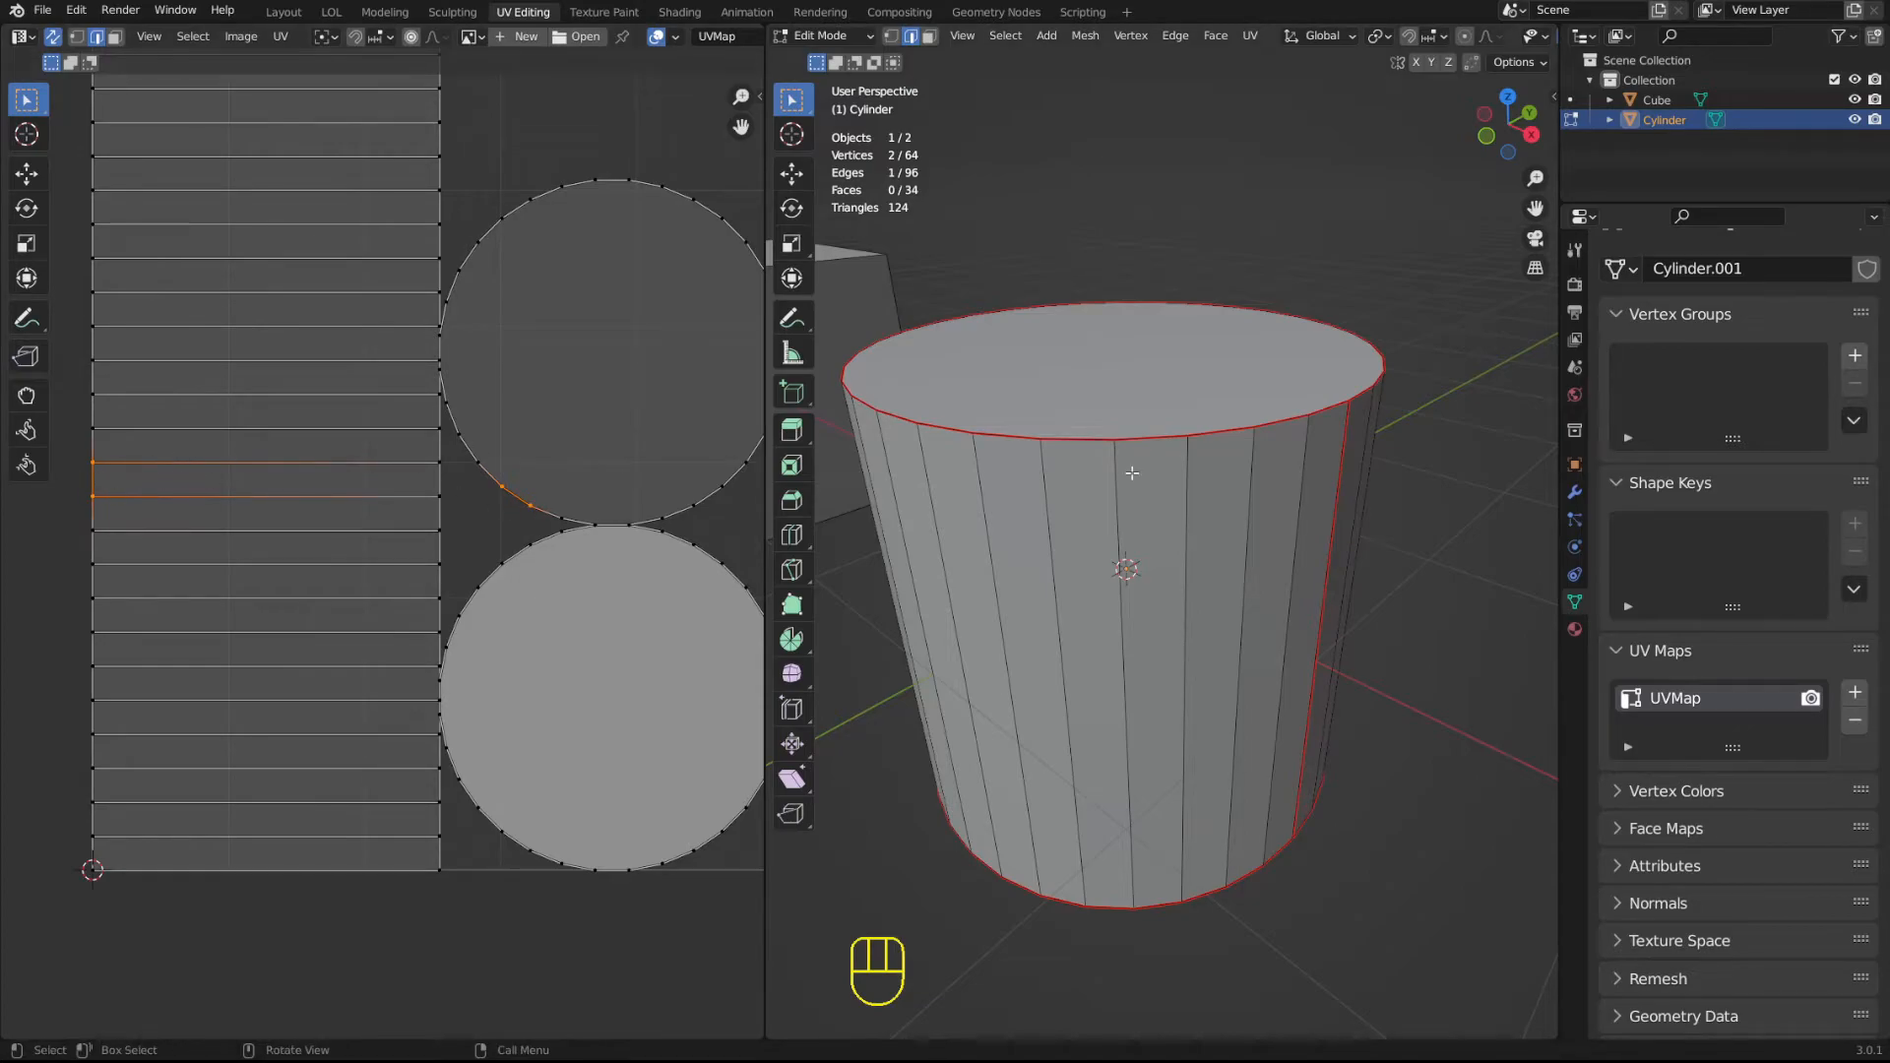
Select the top rim edge beside the vertical seam in the 3D viewport and examine its matching edges in the UV layout.
scroll(1132, 472, "up", 4)
left_click(1139, 395)
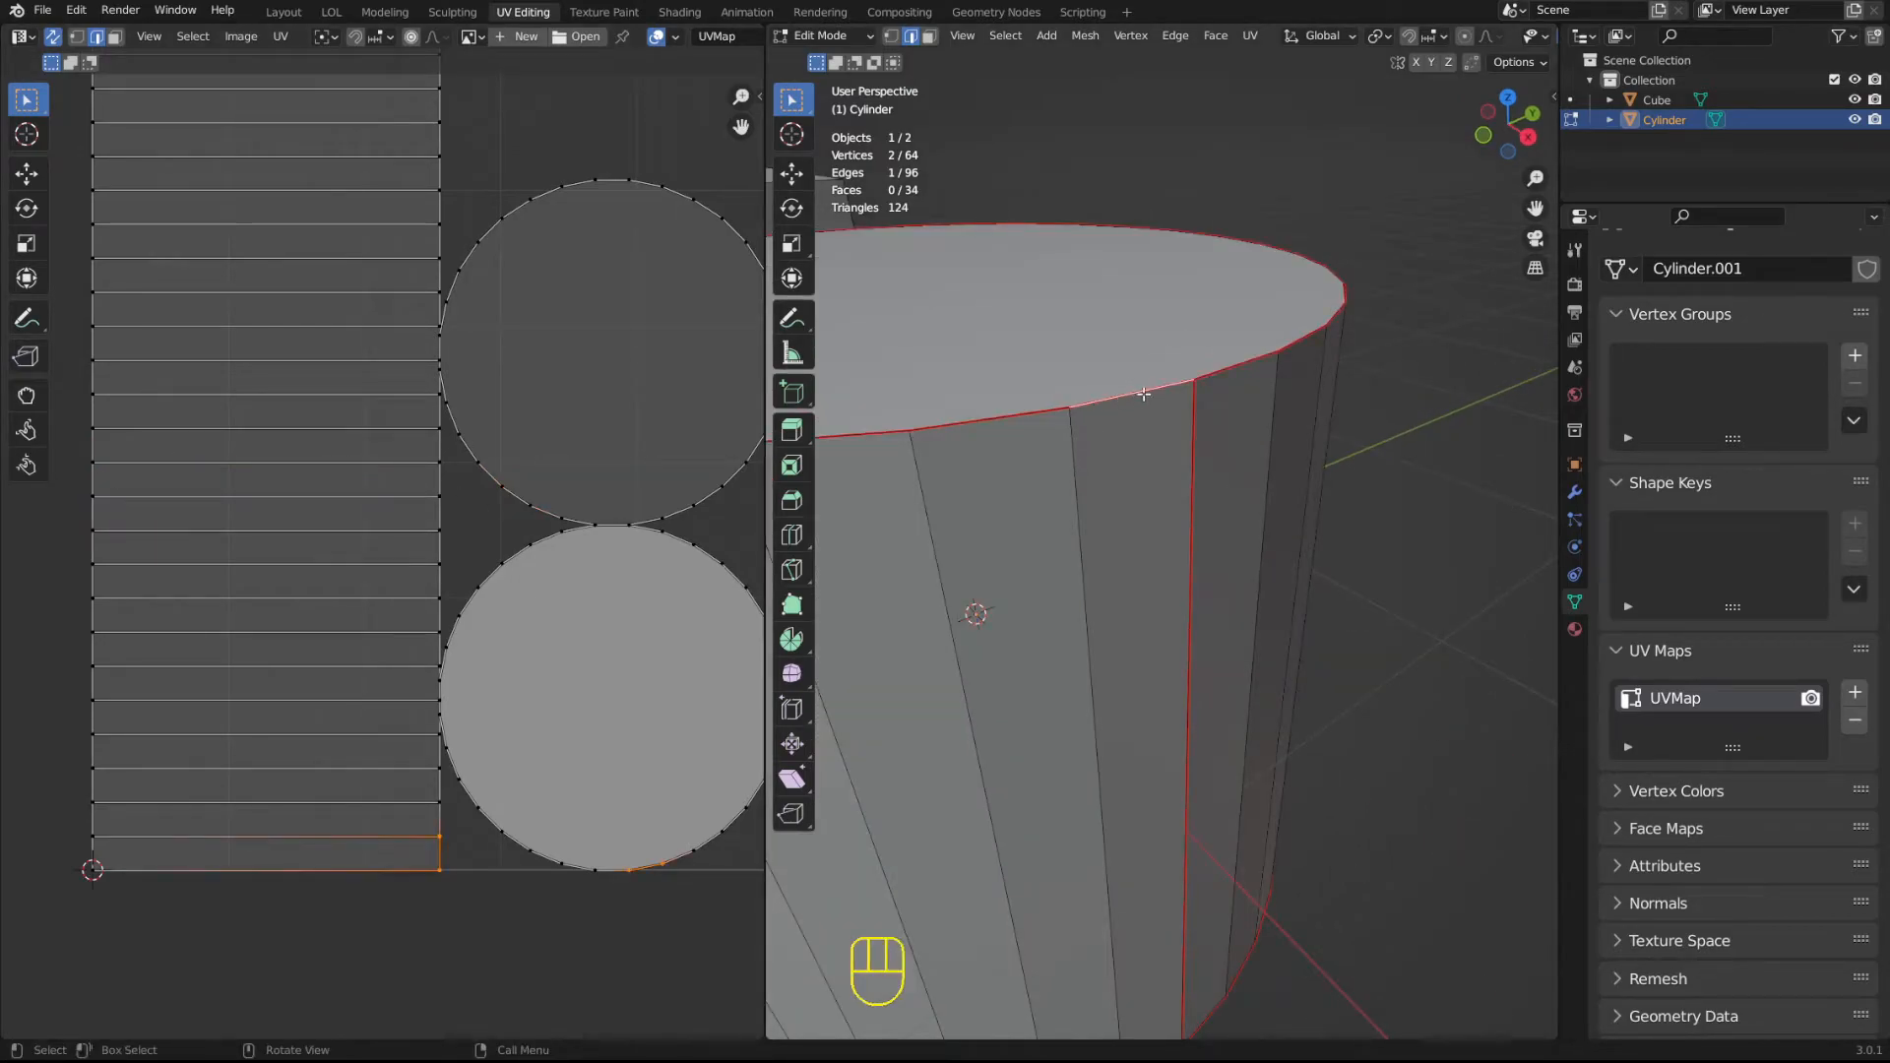
middle_click_drag(474, 775, 227, 755, "shift")
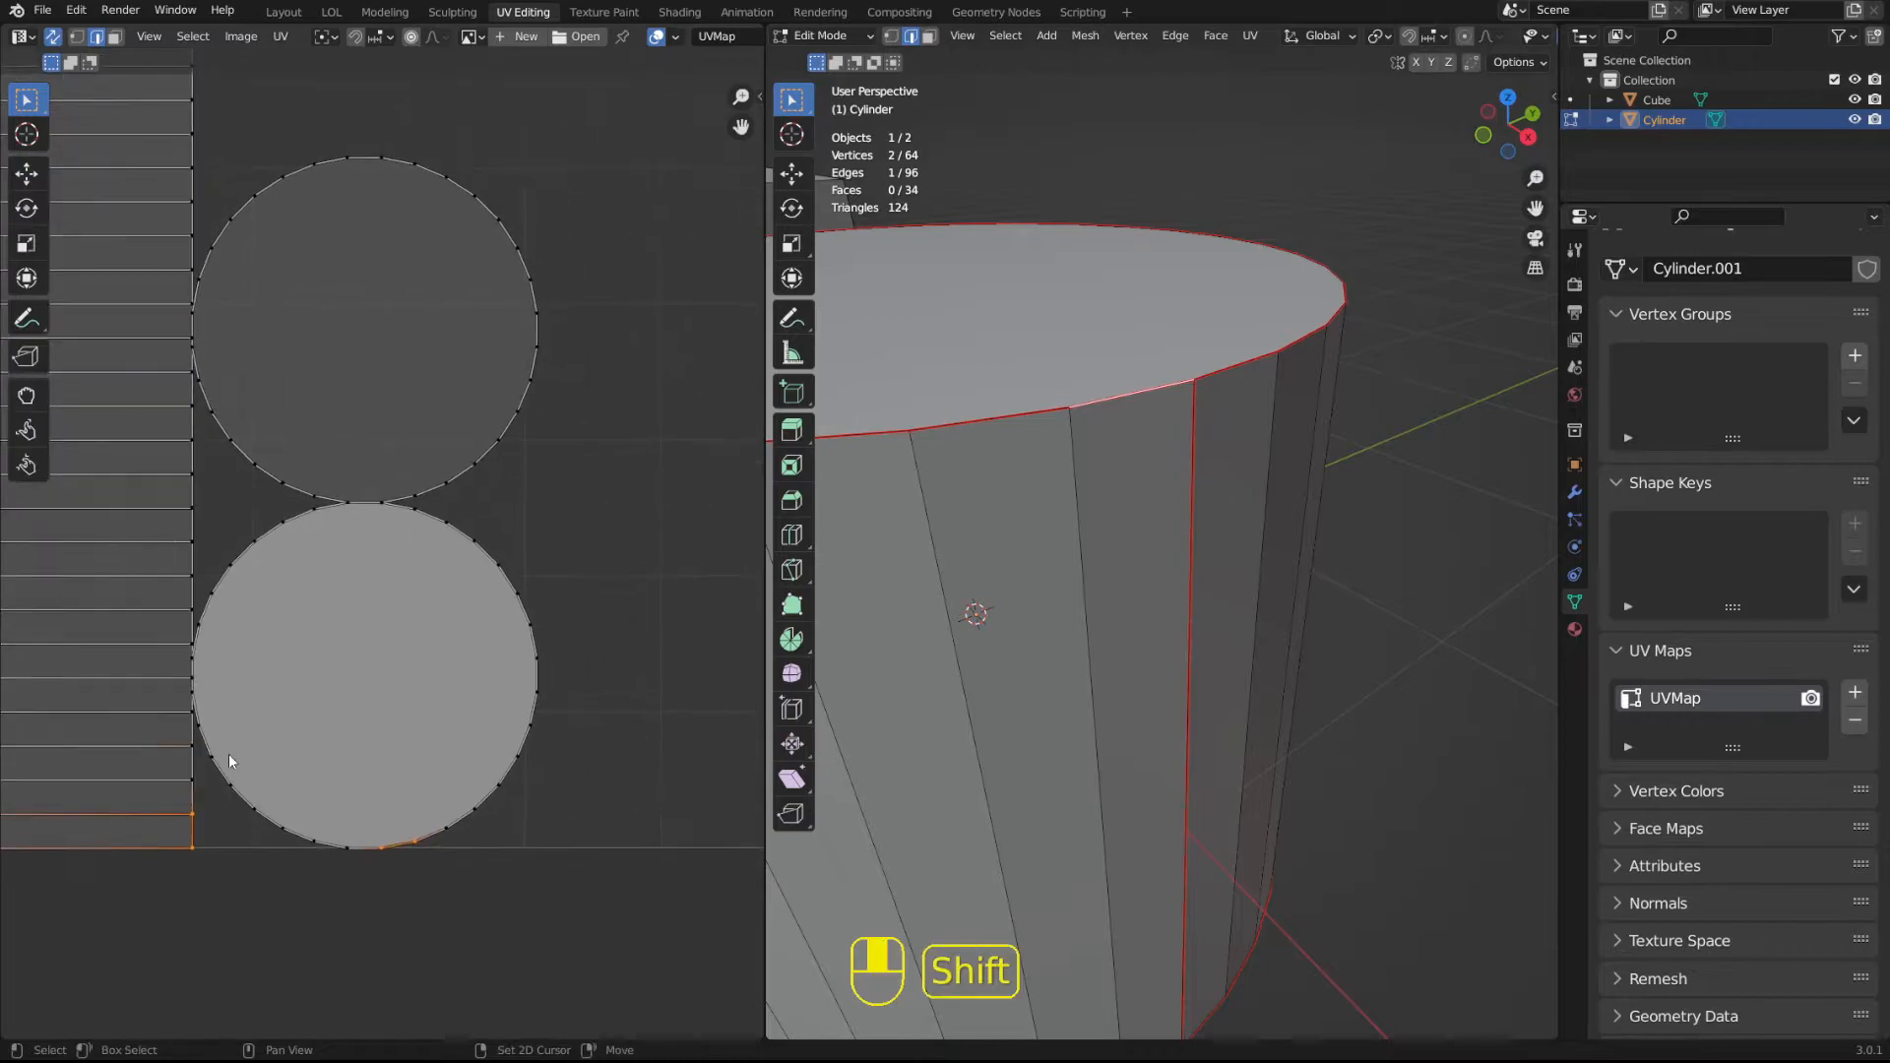
scroll(421, 914, "up", 4)
middle_click_drag(403, 891, 599, 355, "shift")
scroll(533, 595, "down", 4)
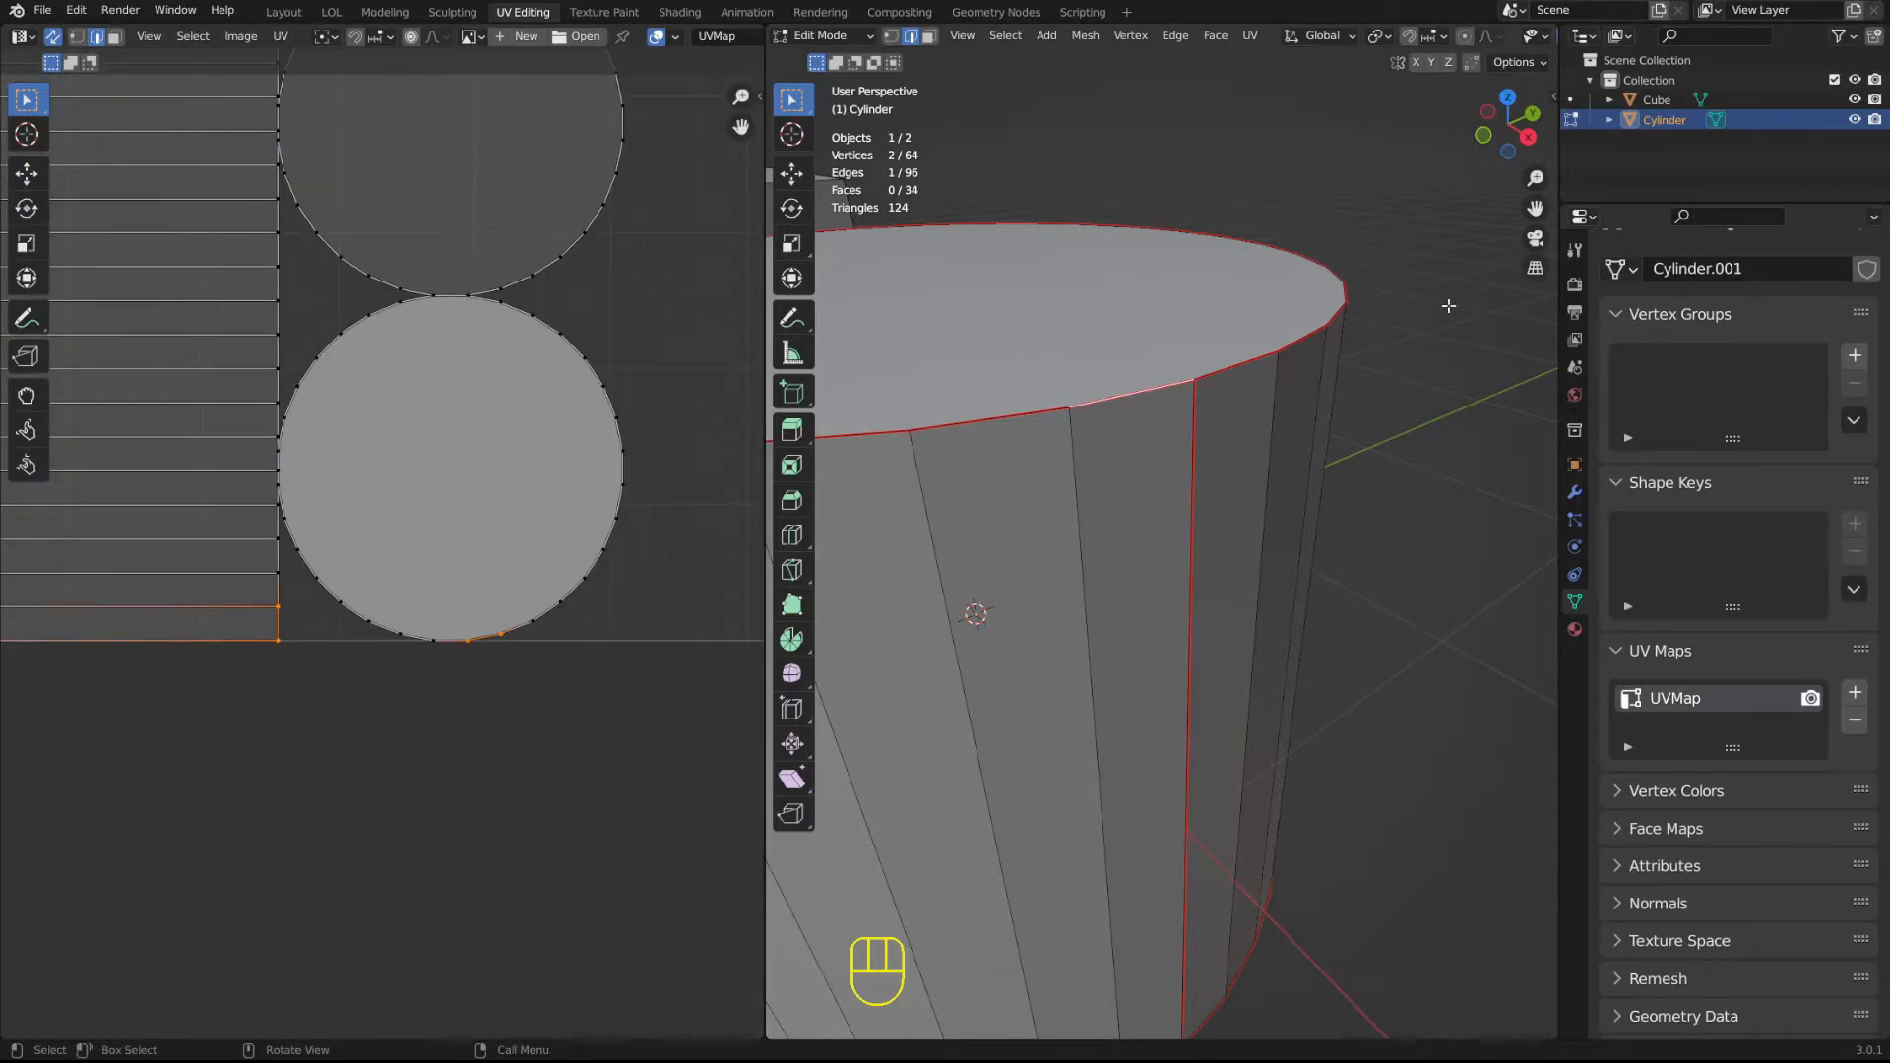
In vertex selection mode, try moving a top rim vertex near the vertical seam, and undo the move.
key("1")
left_click(1090, 409)
key("g")
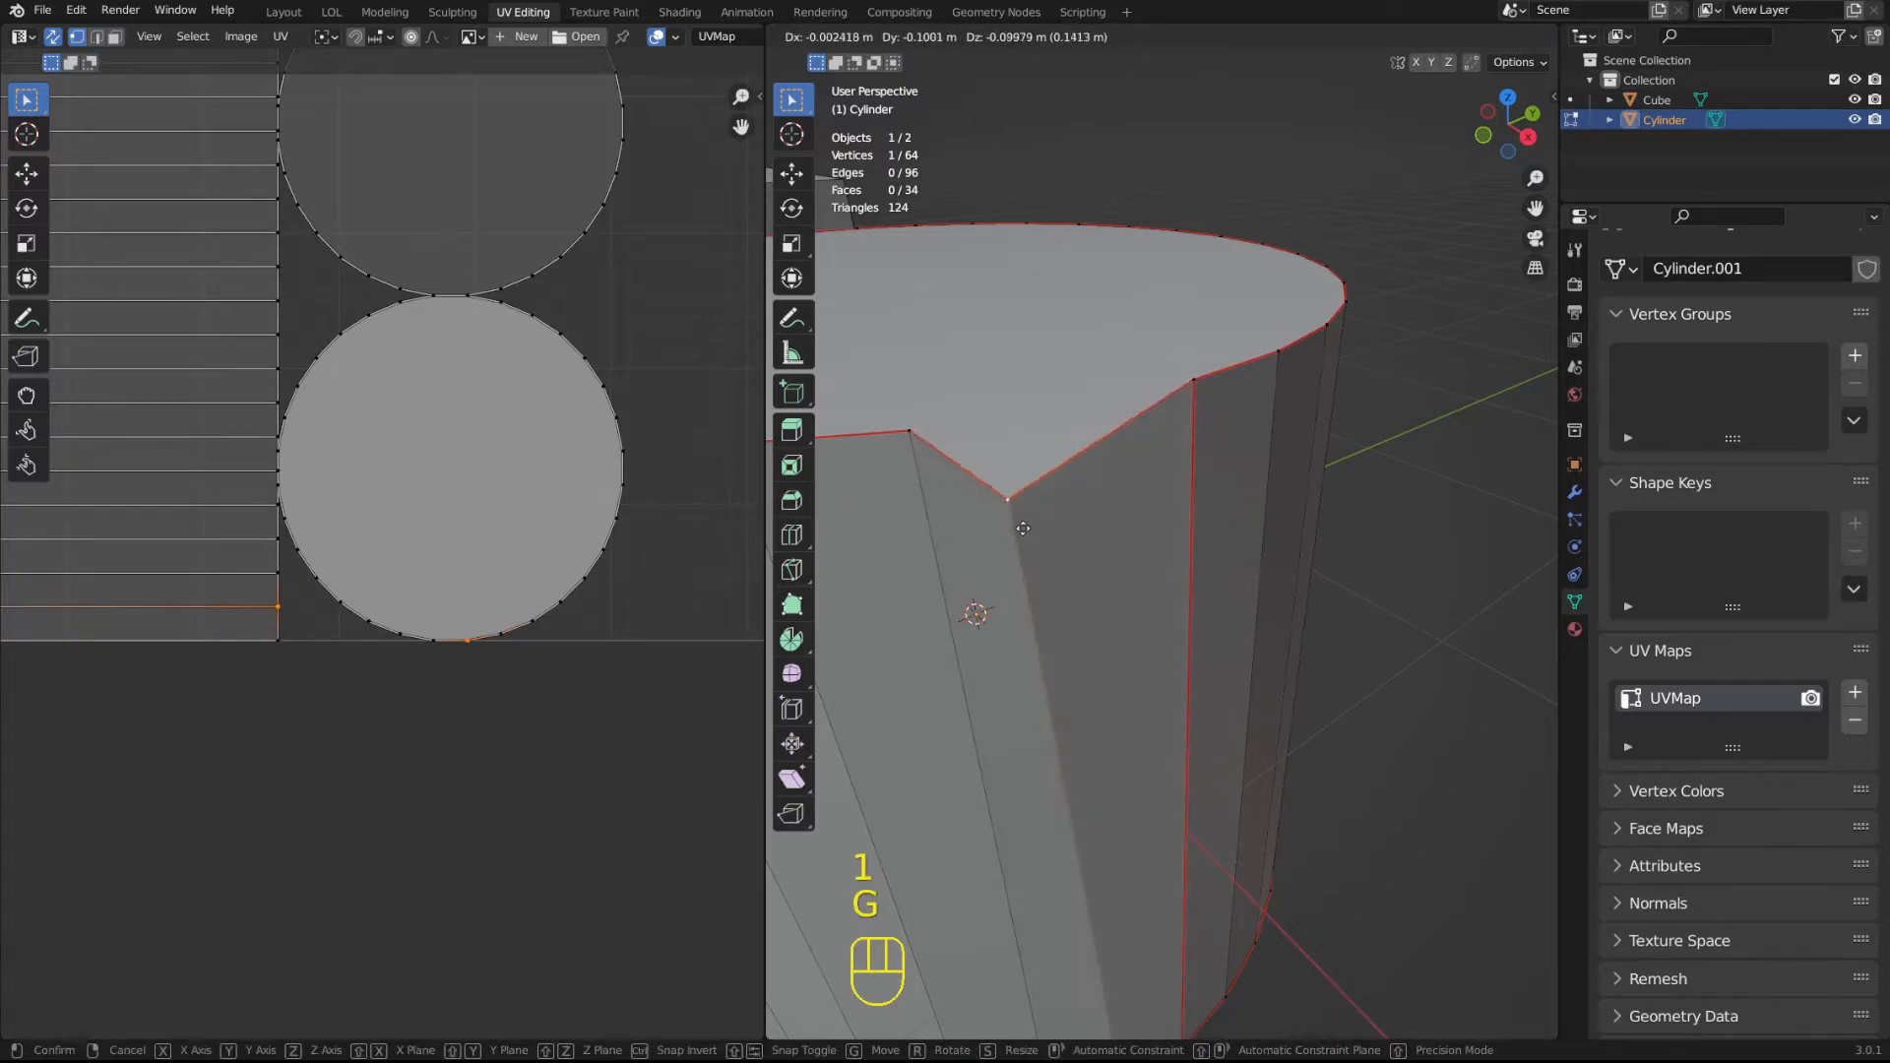
key("ctrl+z")
Move and rotate the lower circular island away from the side island, and select its rim edge facing that island.
middle_click_drag(198, 603, 473, 666, "shift")
key("2")
scroll(582, 488, "up", 1)
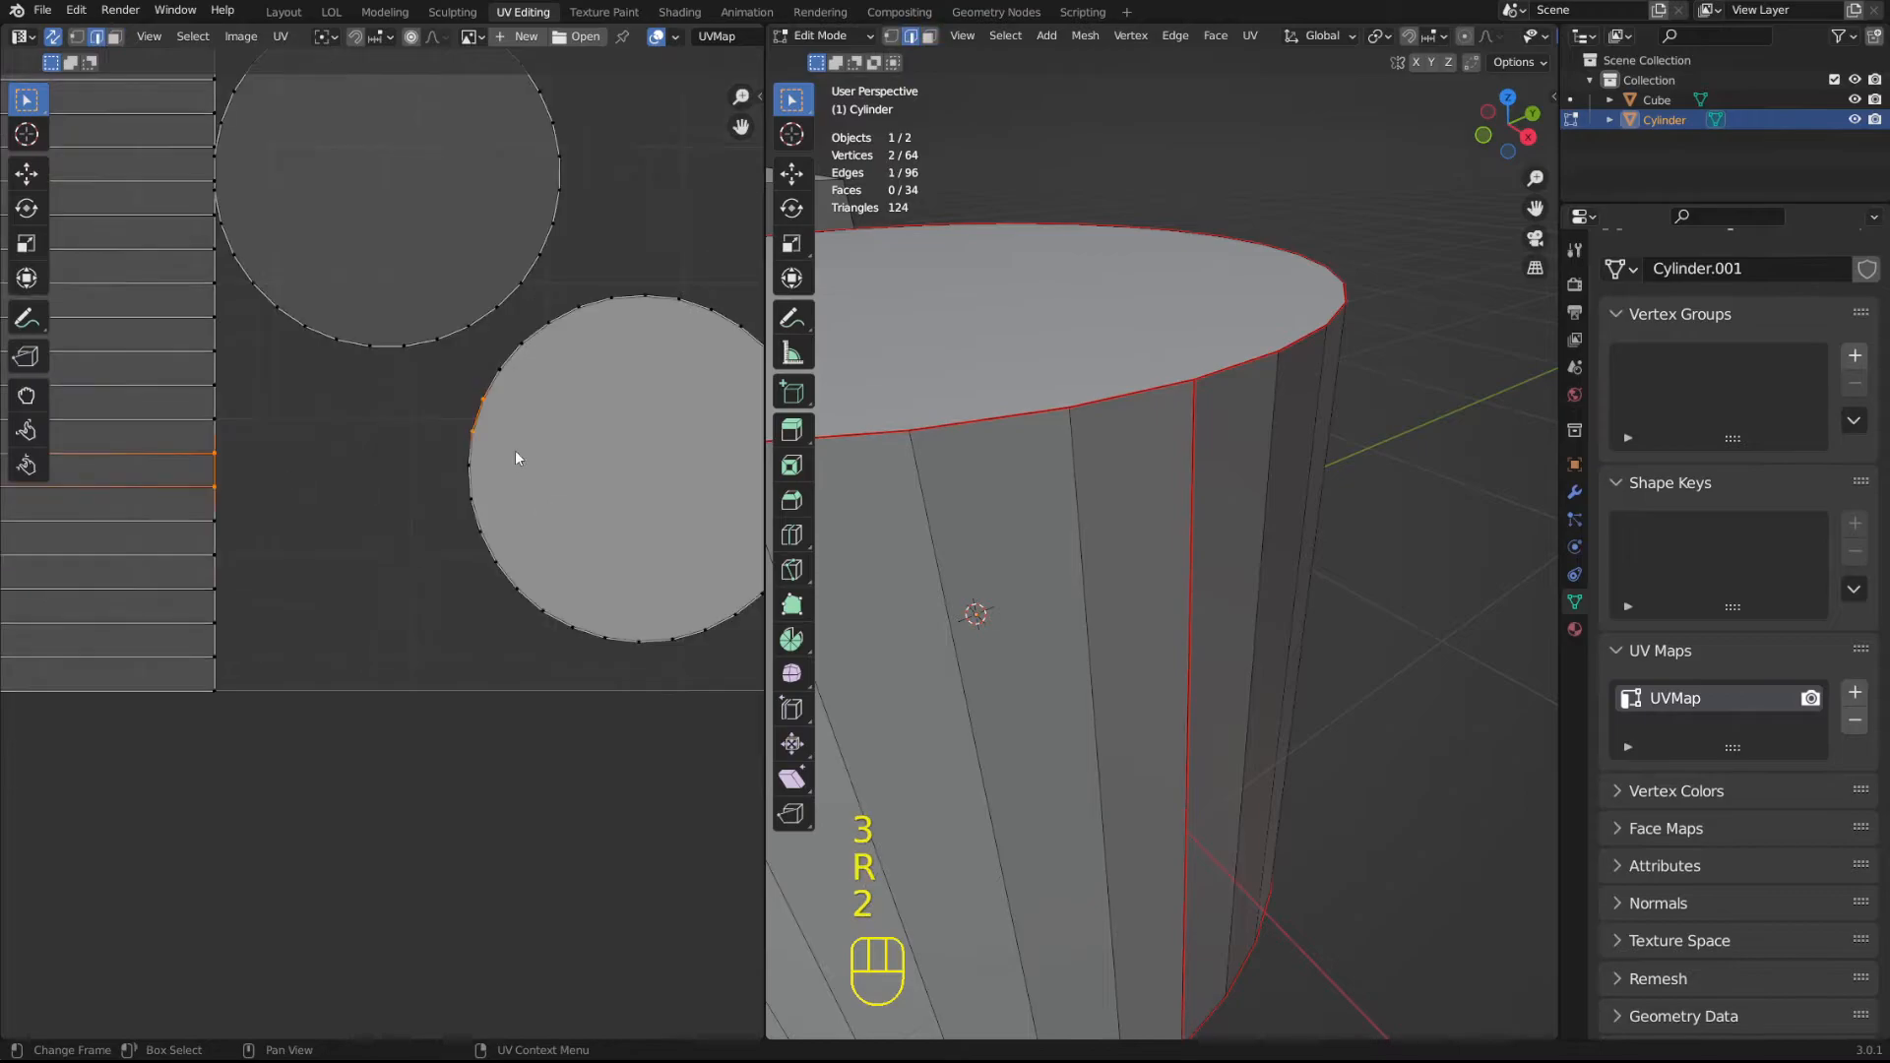
middle_click_drag(403, 480, 533, 423, "shift")
scroll(534, 423, "up", 1)
middle_click_drag(583, 332, 570, 347, "shift")
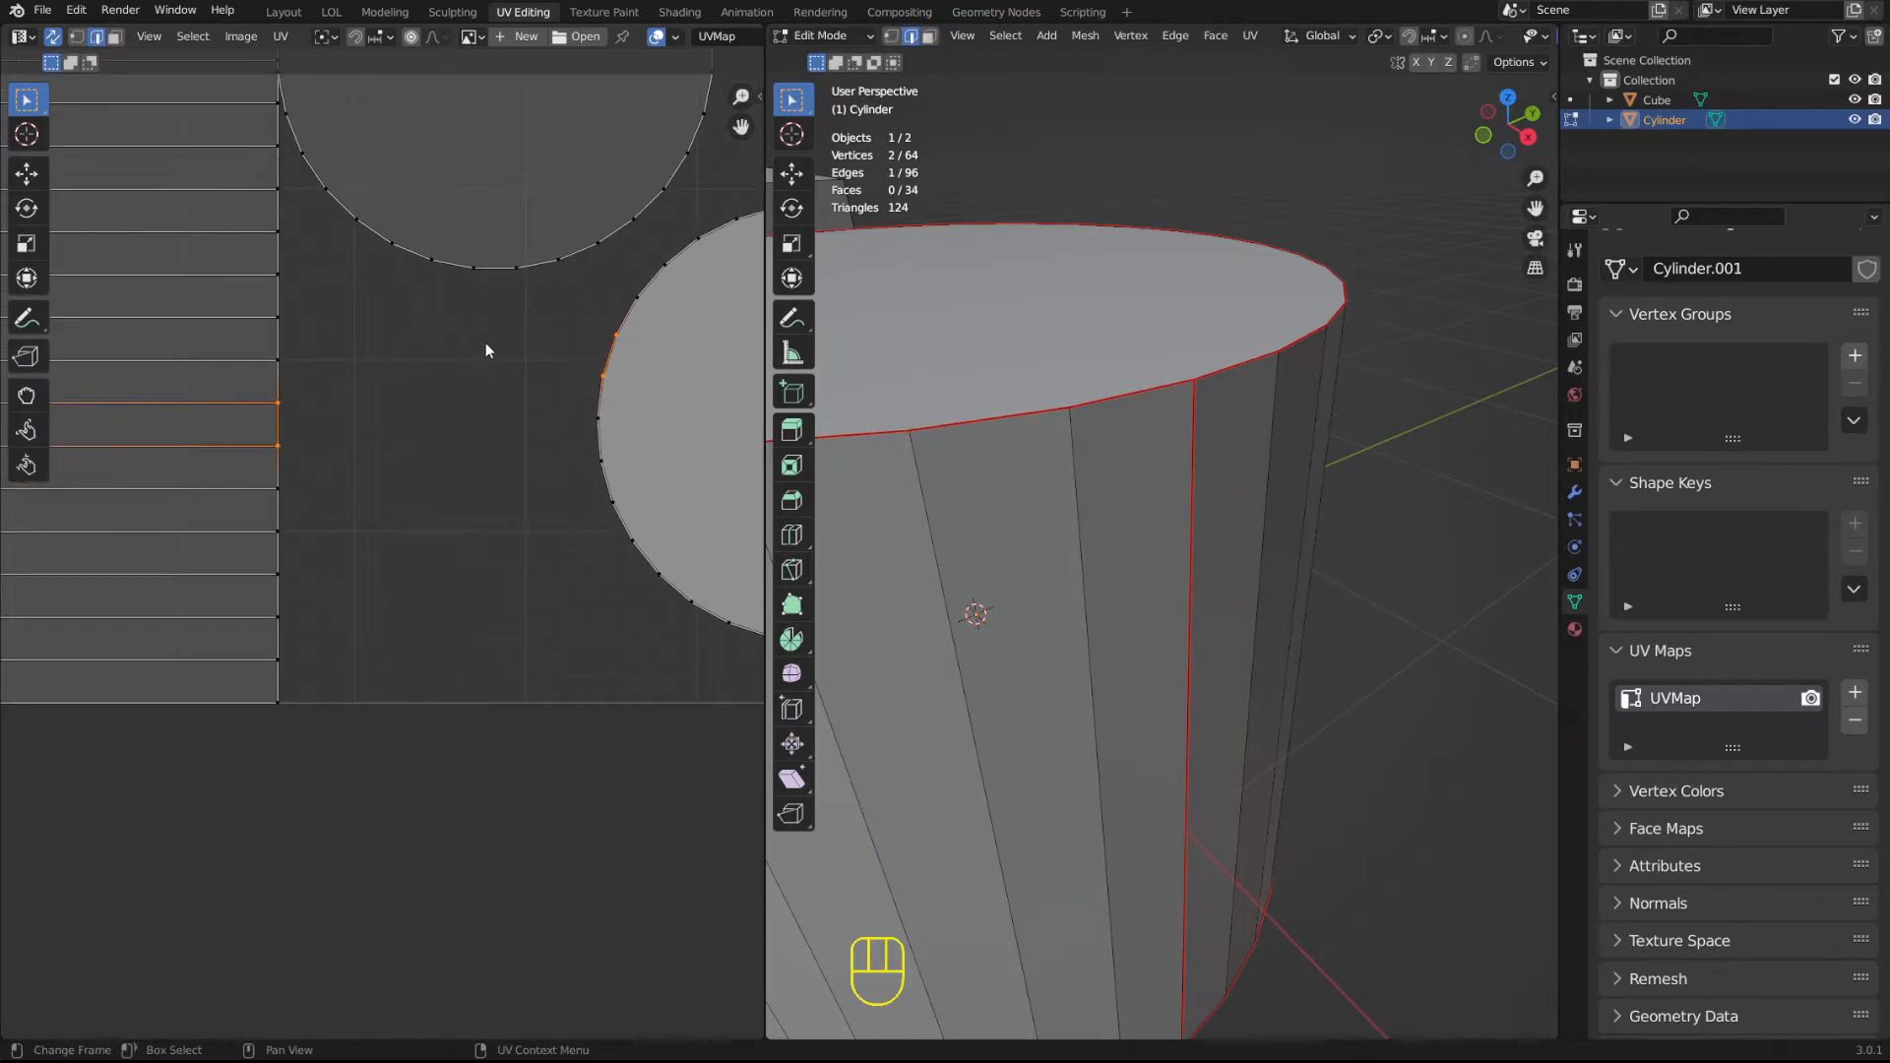
Stitch the selected circular island edge to its matching edge on the side island, and undo the stitch.
left_click(281, 36)
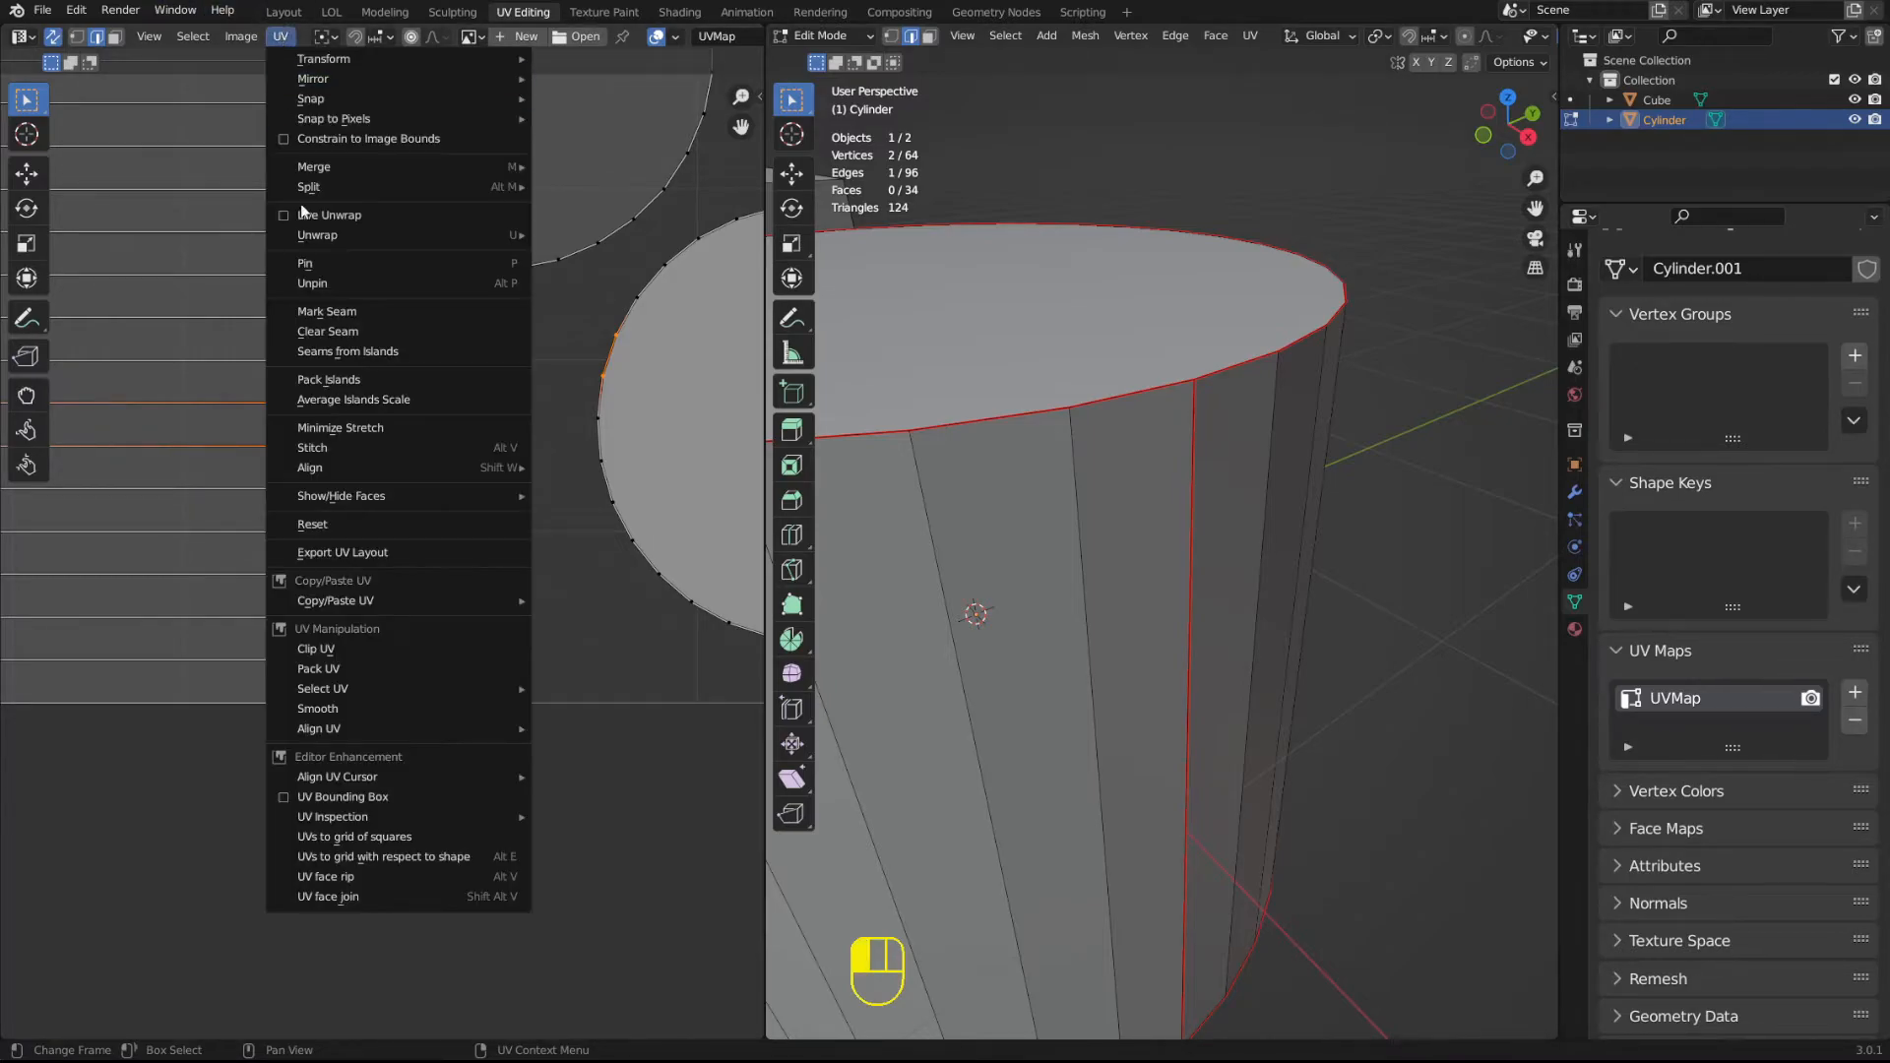
left_click(353, 449)
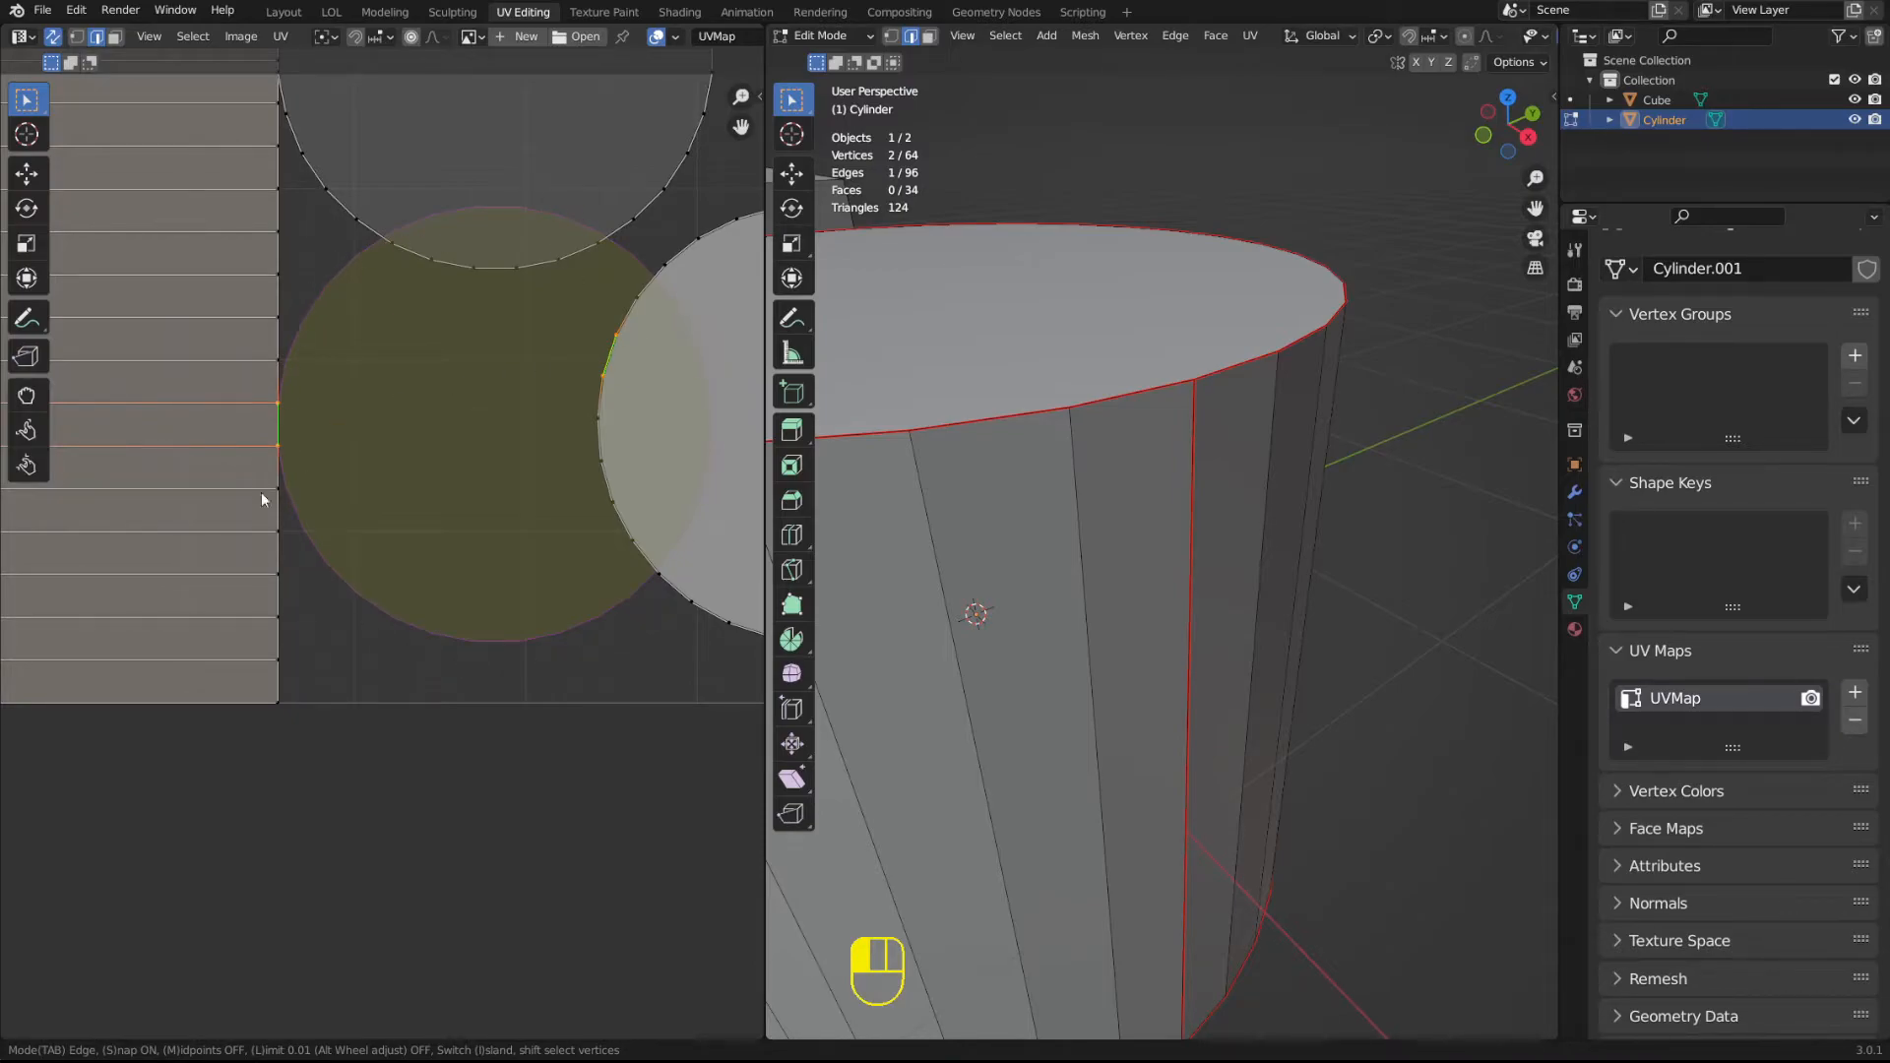
left_click(281, 411)
middle_click_drag(377, 400, 305, 662)
scroll(571, 648, "down", 1)
key("ctrl+z")
Select a shared edge on the side island, try to stitch it again, and return to Object Mode.
left_click(485, 547)
left_click(208, 630)
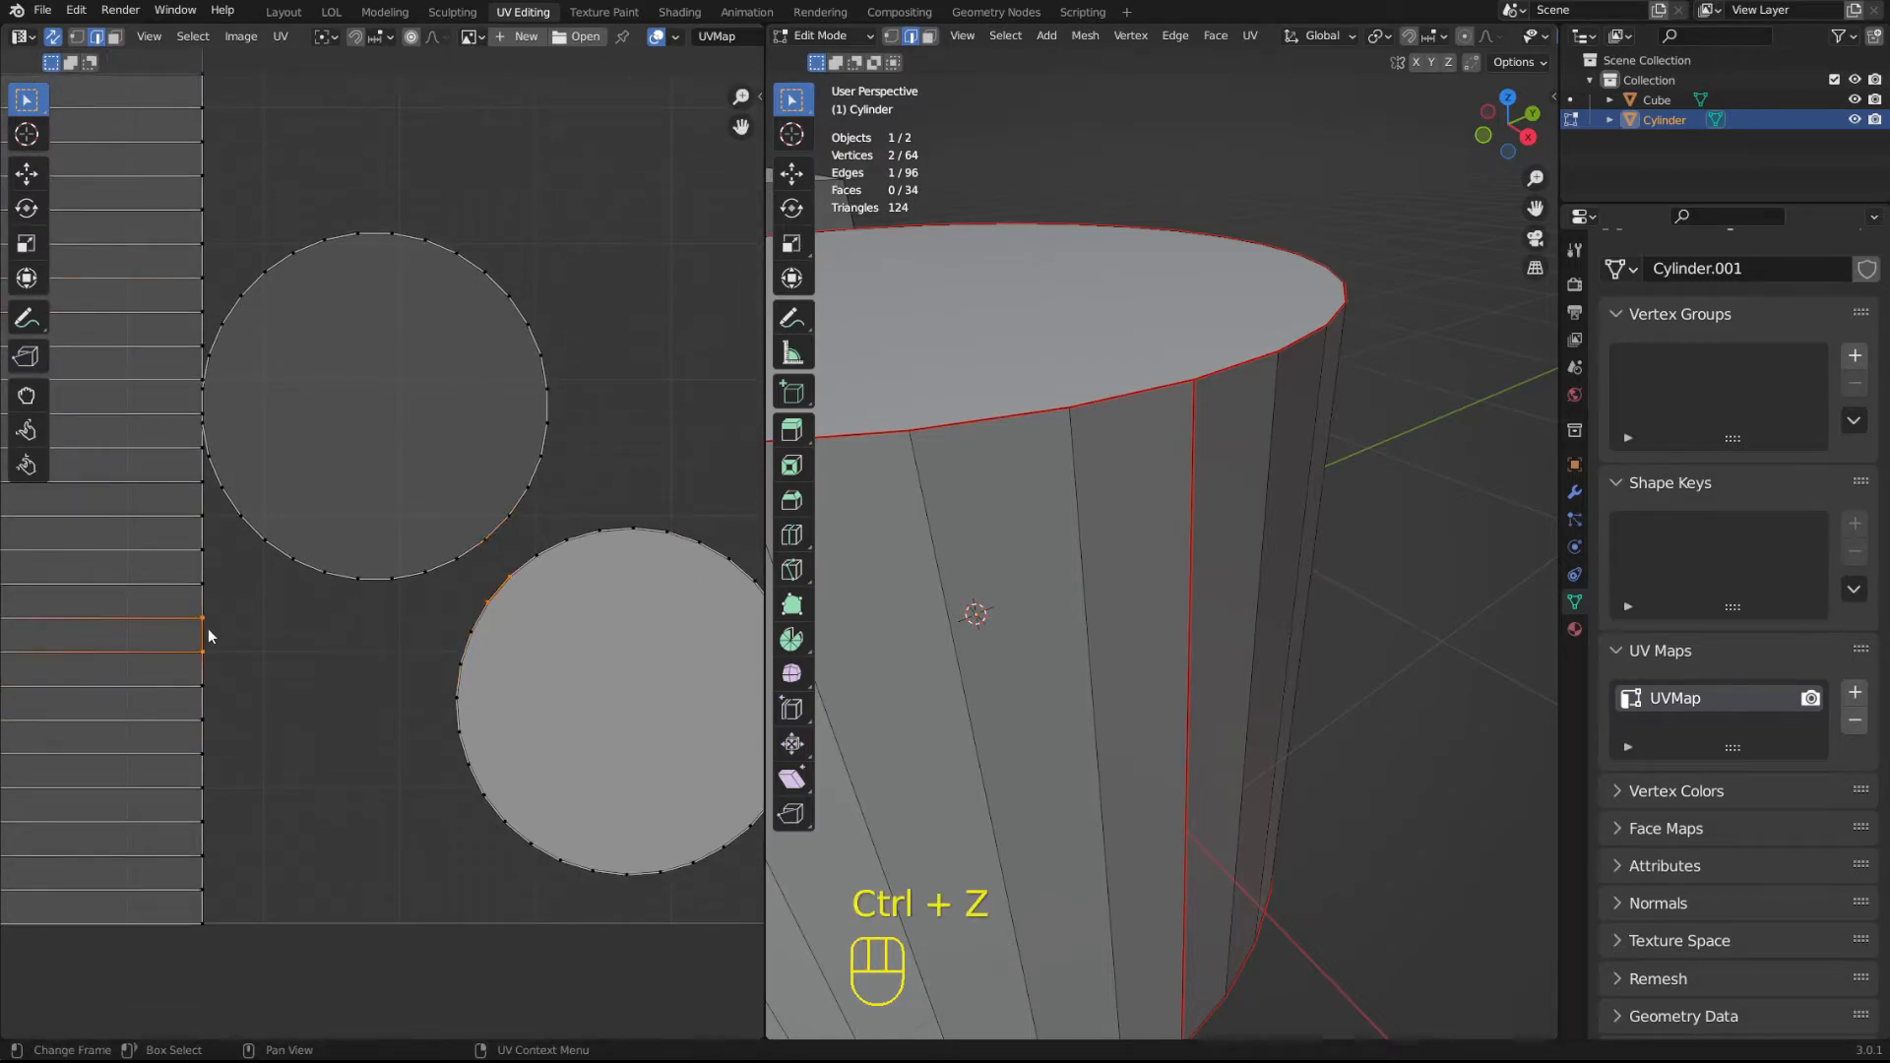
key("alt+v")
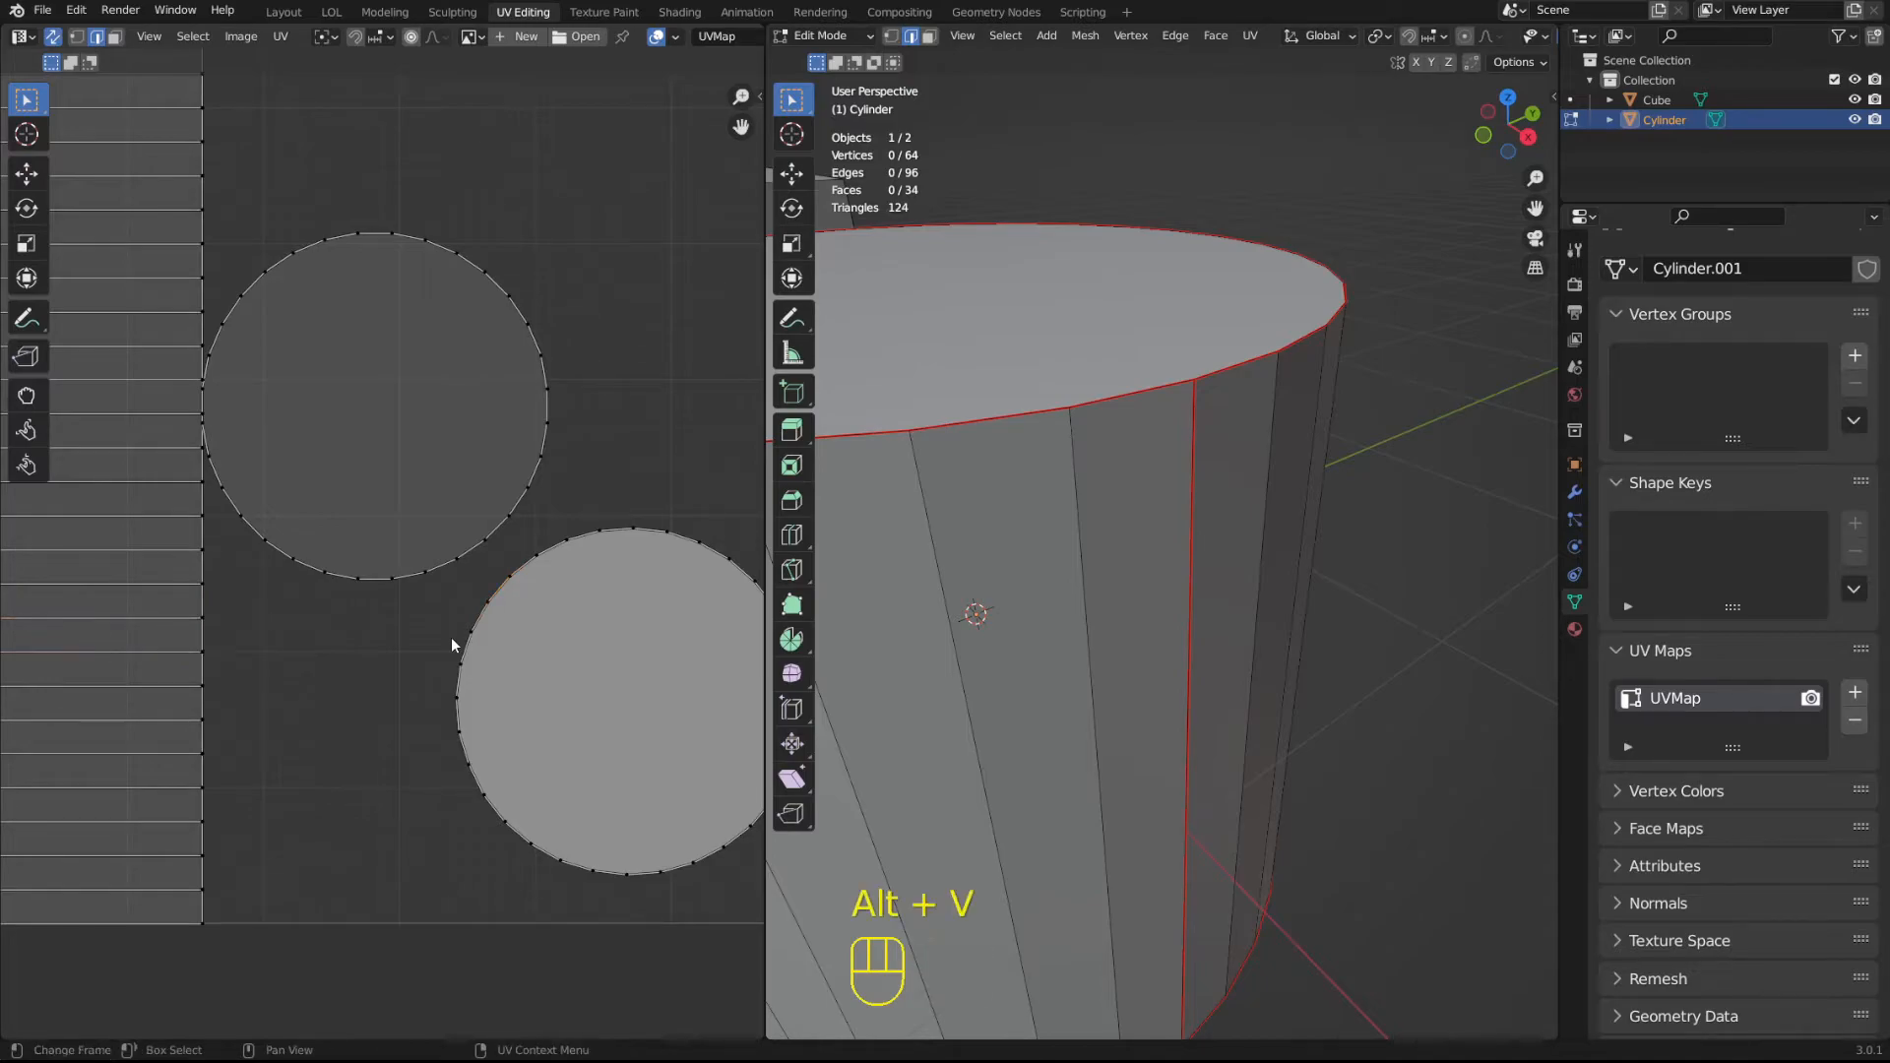
left_click(208, 639)
key("Tab")
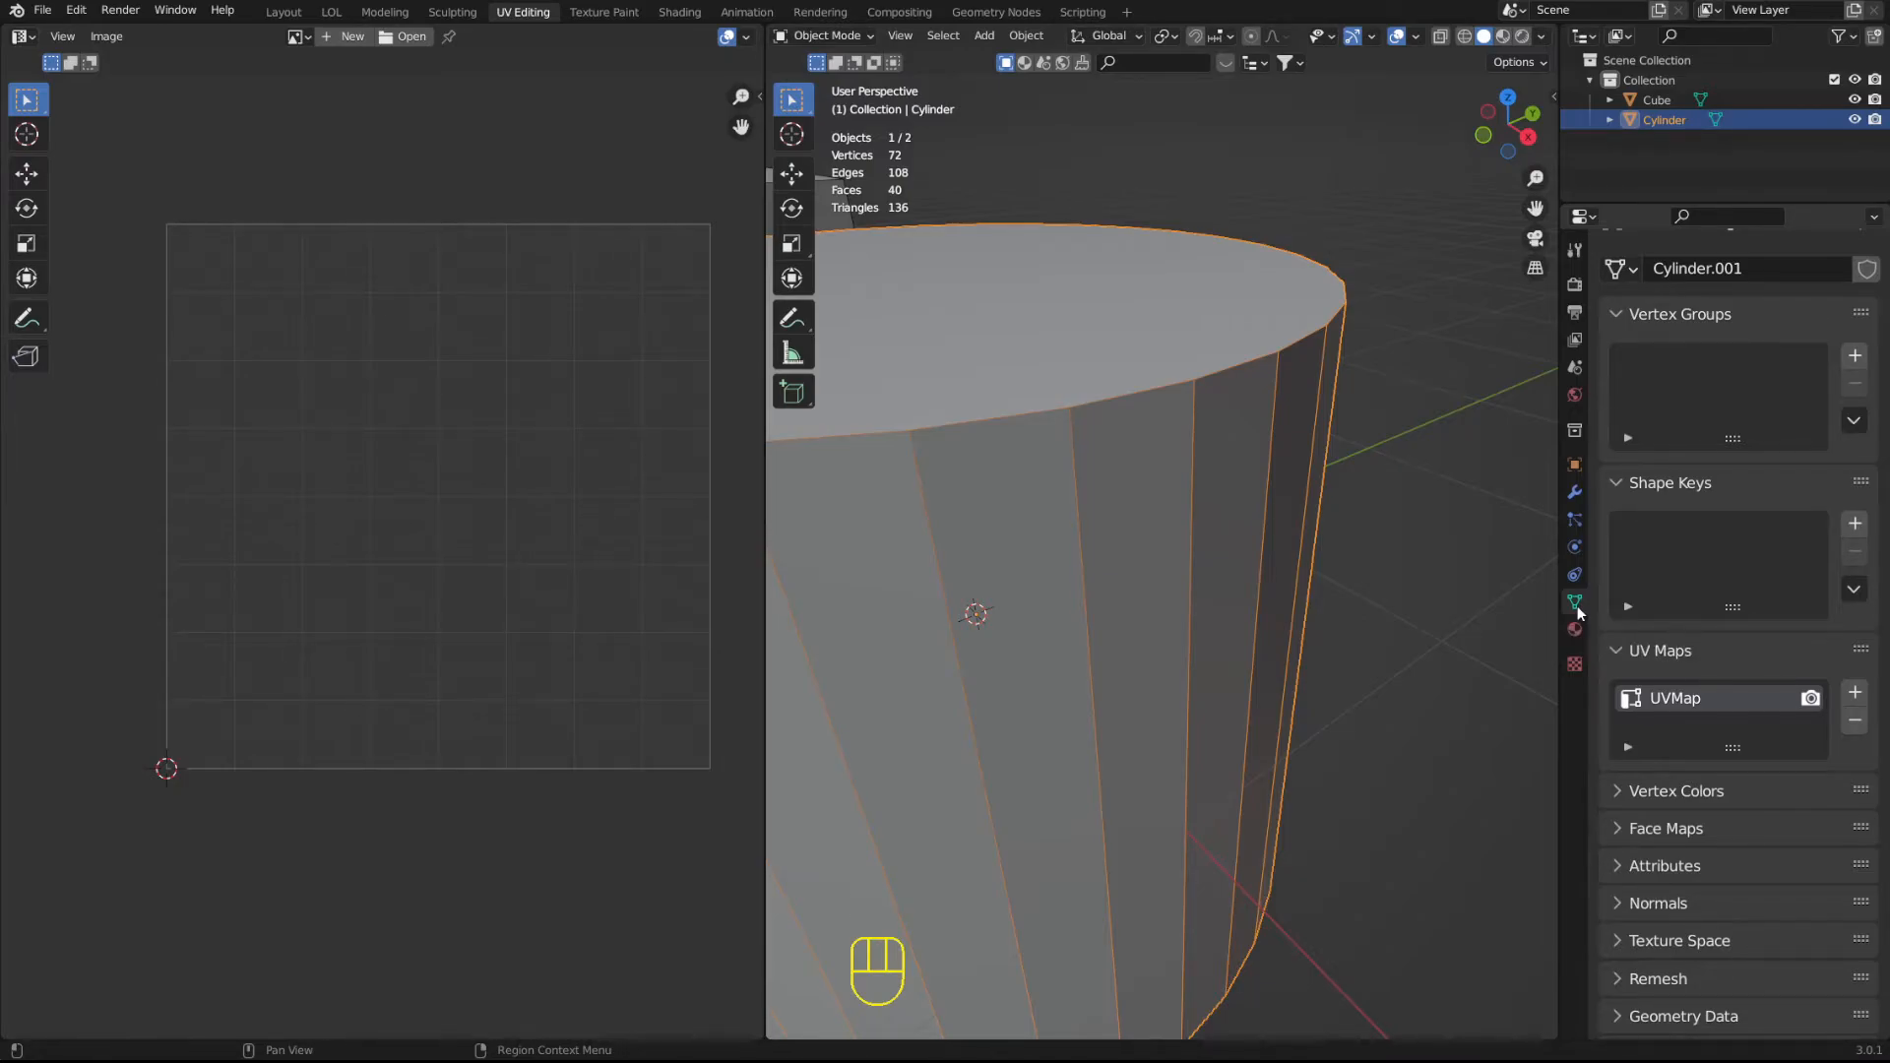
Select the whole cylinder in Edit Mode, unwrap it with the standard Unwrap method, and return to Object Mode.
scroll(1044, 435, "down", 5)
scroll(1142, 536, "up", 4)
middle_click_drag(1015, 472, 985, 255, "shift")
scroll(1158, 500, "down", 2)
middle_click_drag(1084, 337, 1212, 460, "shift")
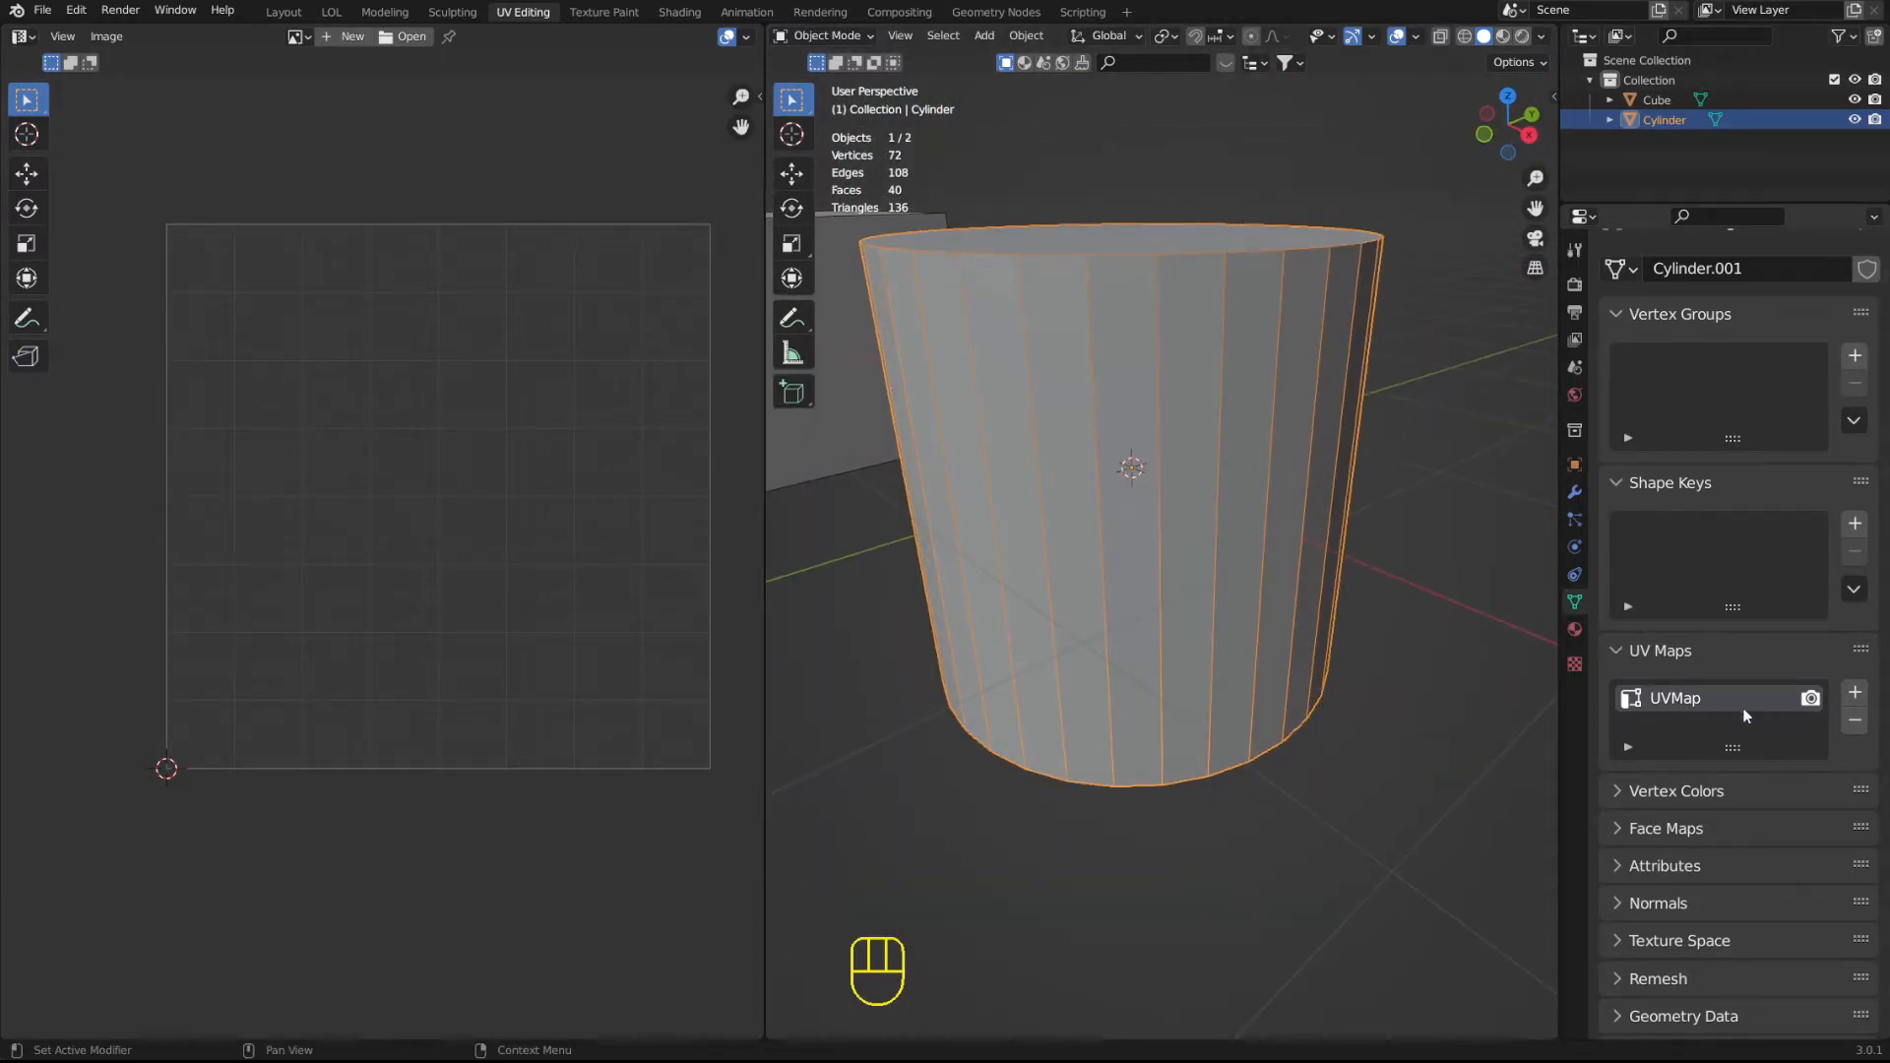
key("Tab")
key("Tab")
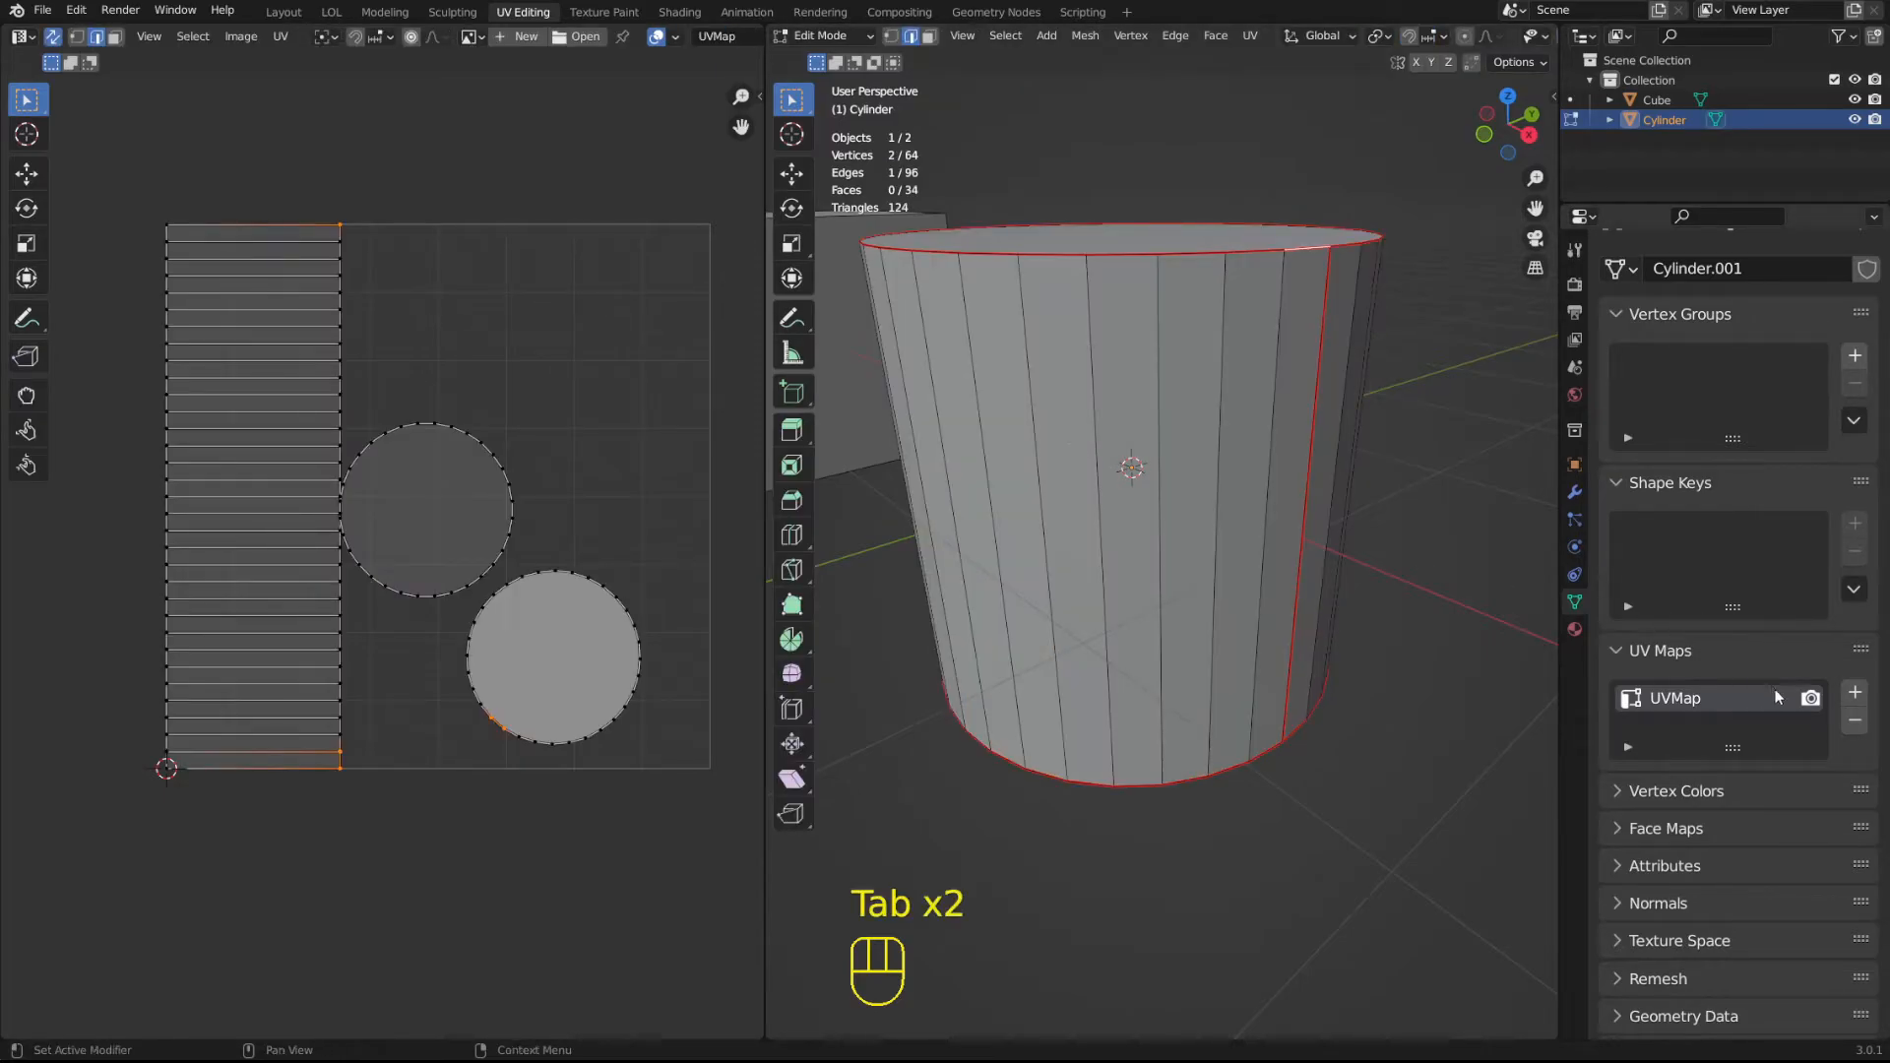
key("a")
key("u")
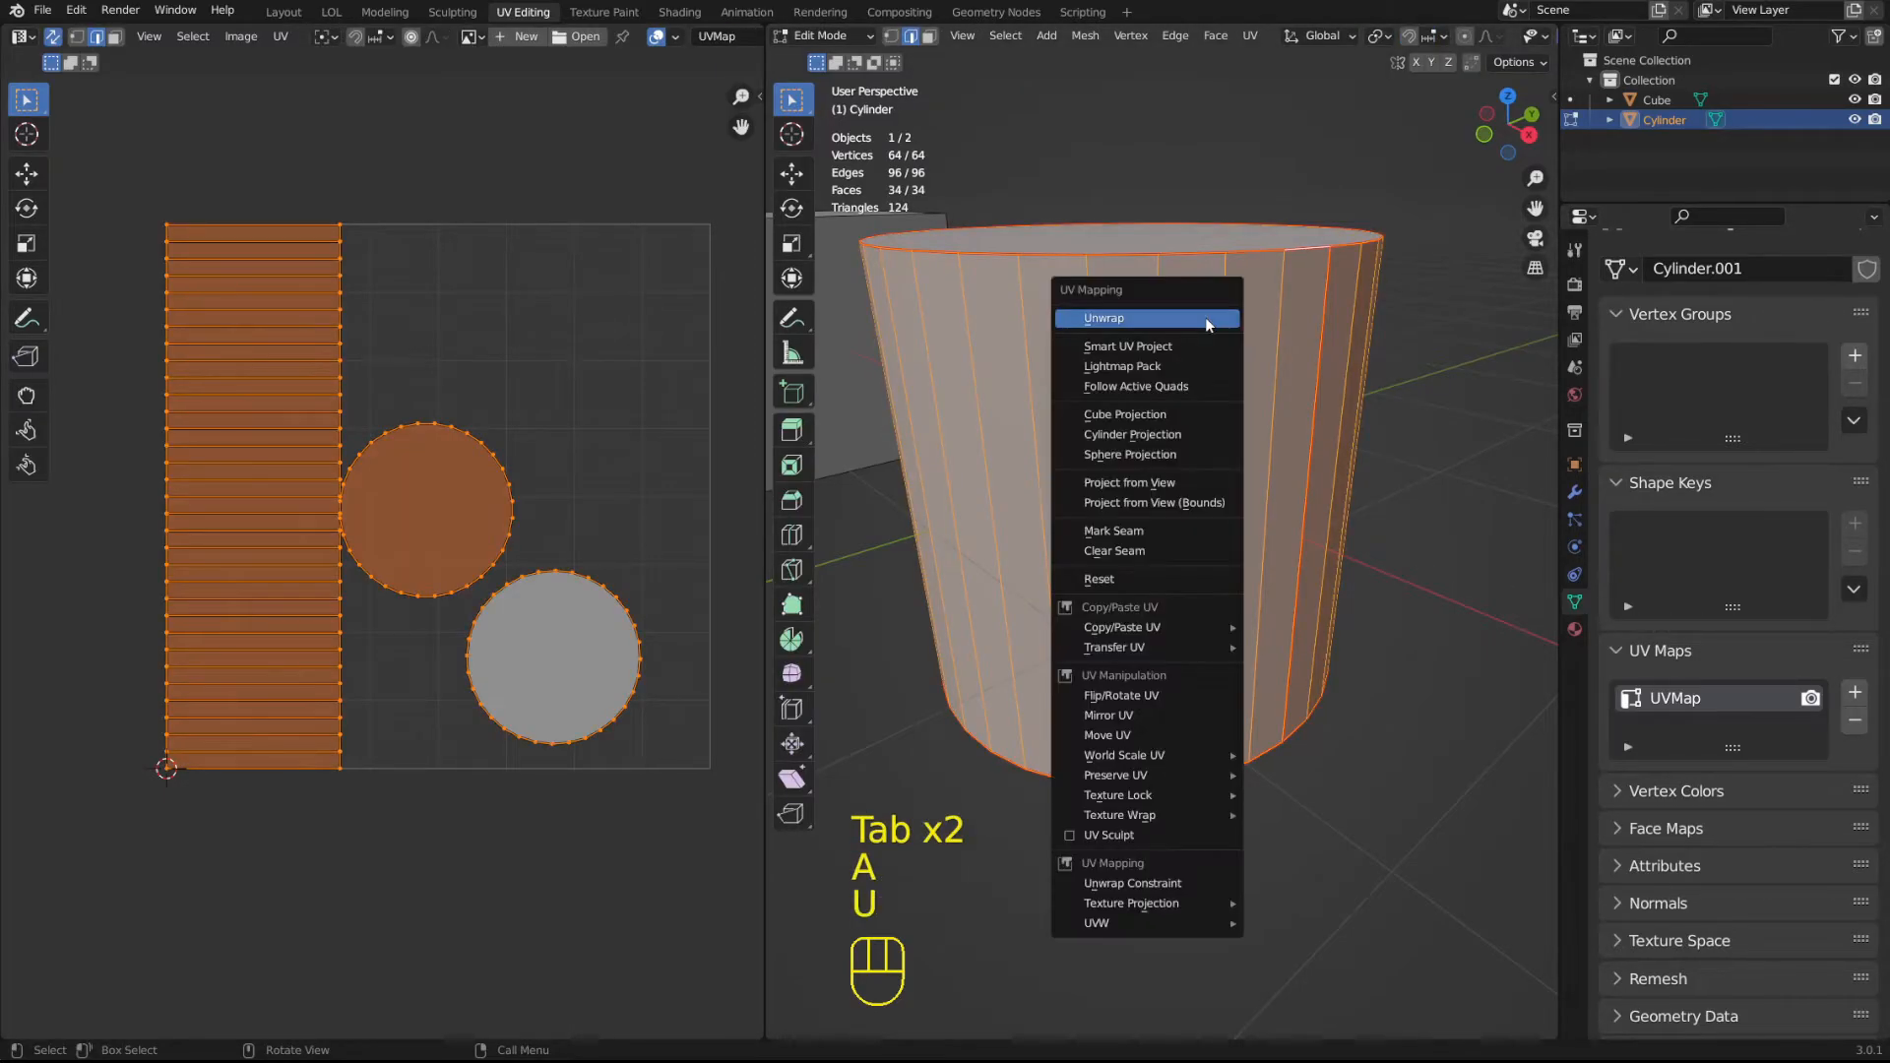
left_click(1206, 320)
key("Tab")
key("Tab")
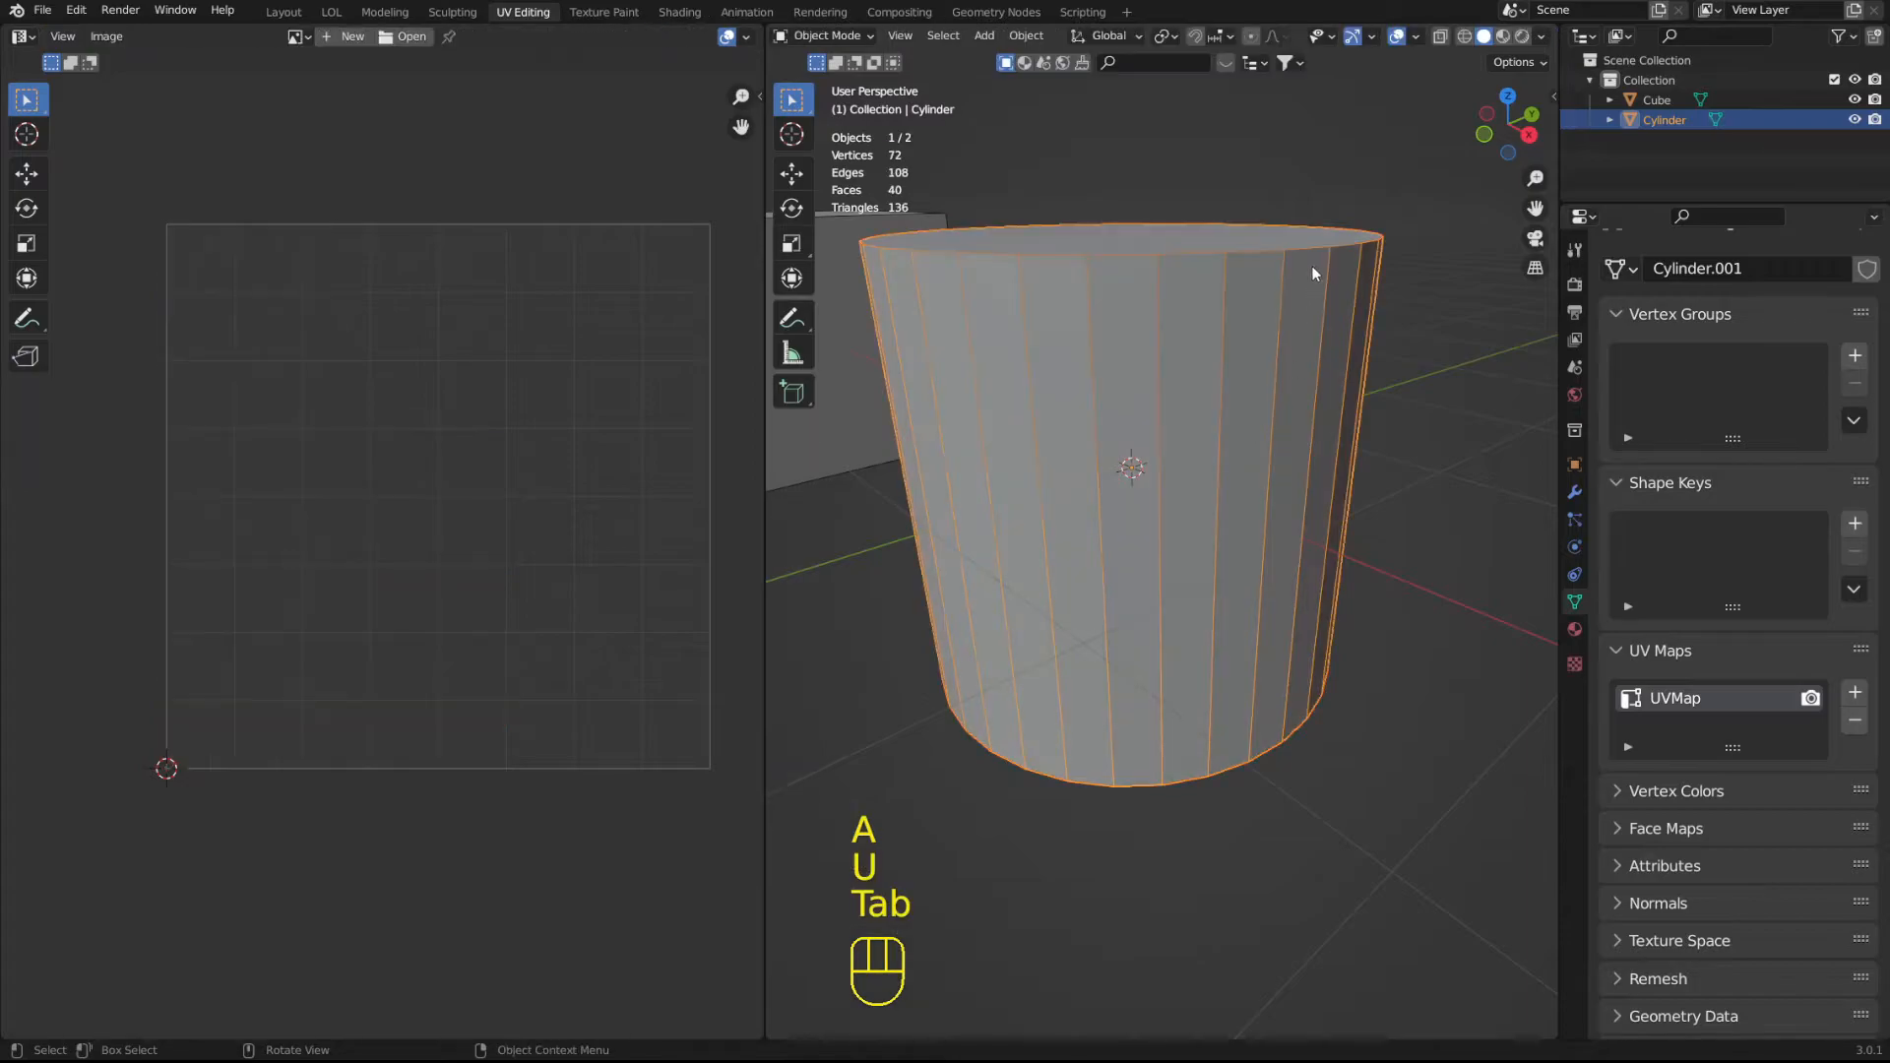
key("Tab")
Add a second UV map named UVMap2 to the cylinder and enter Edit Mode with it active.
left_click(1857, 692)
double_click(1732, 726)
key("BackSpace")
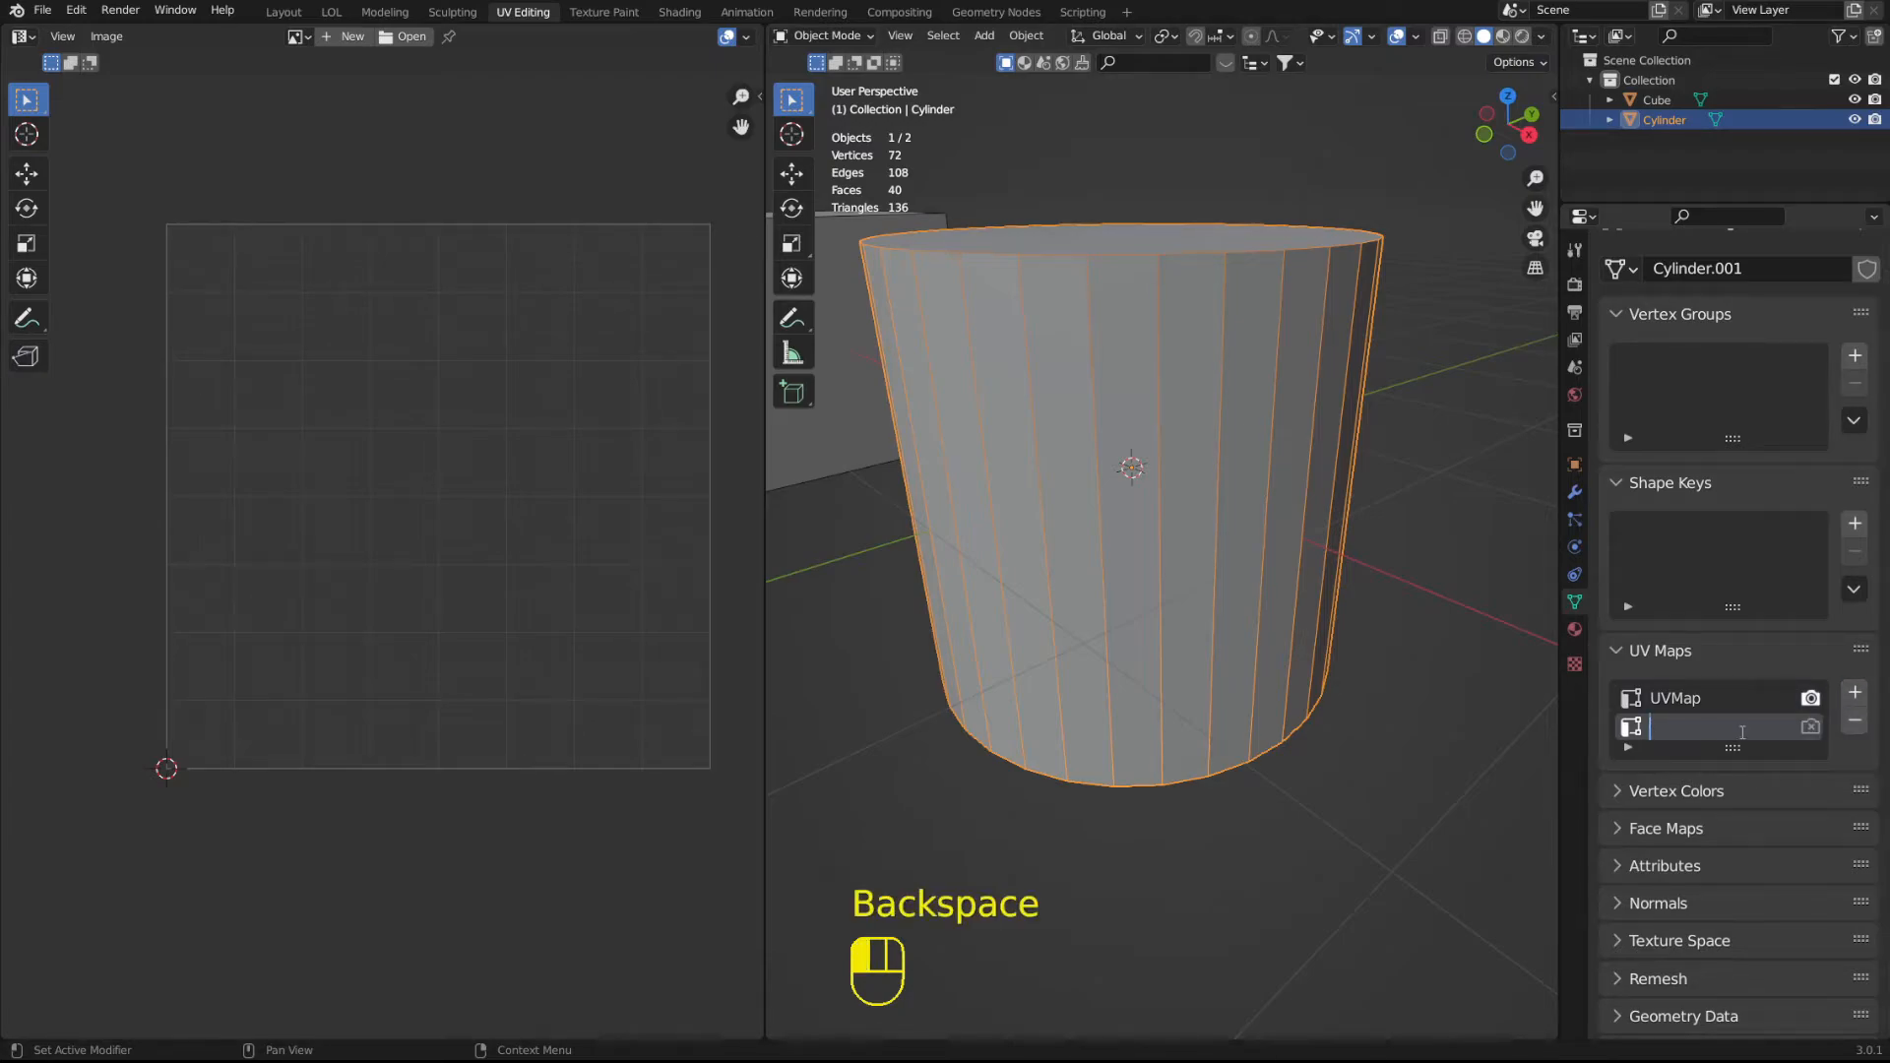
type("UVMap2")
key("Return")
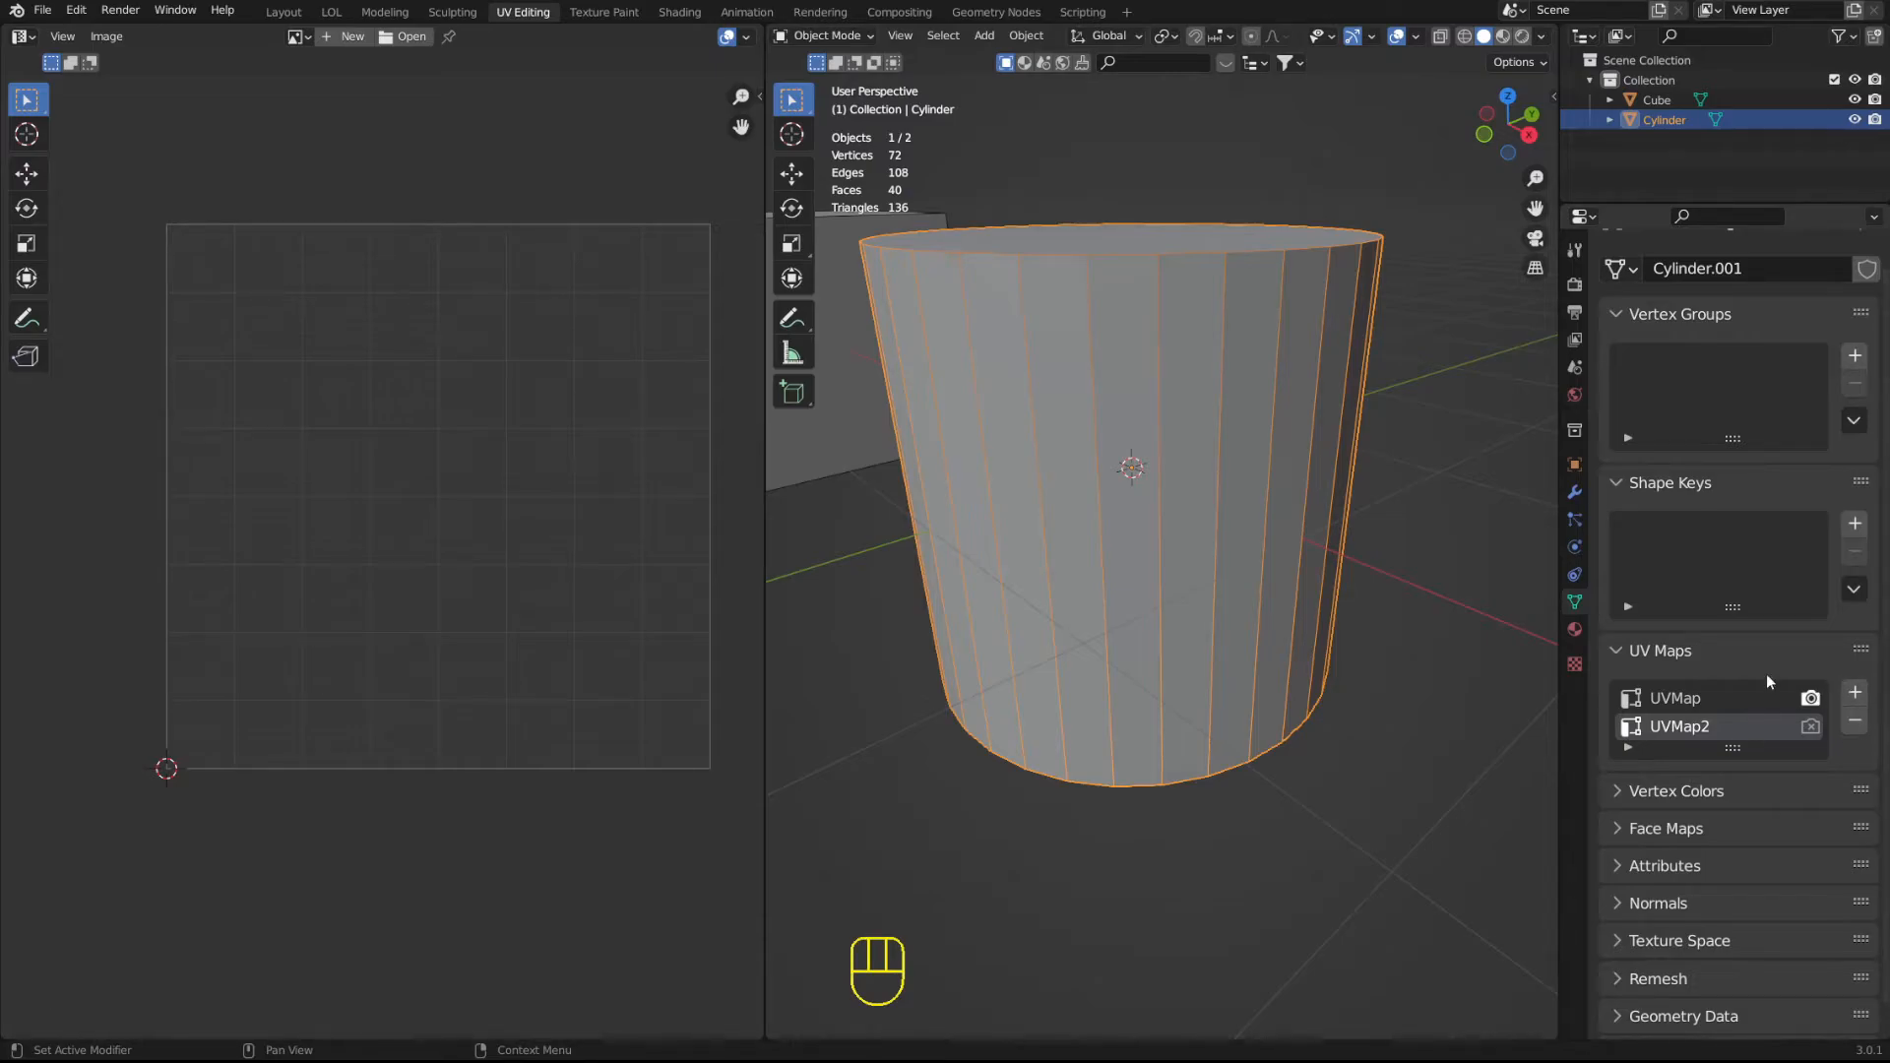
key("Tab")
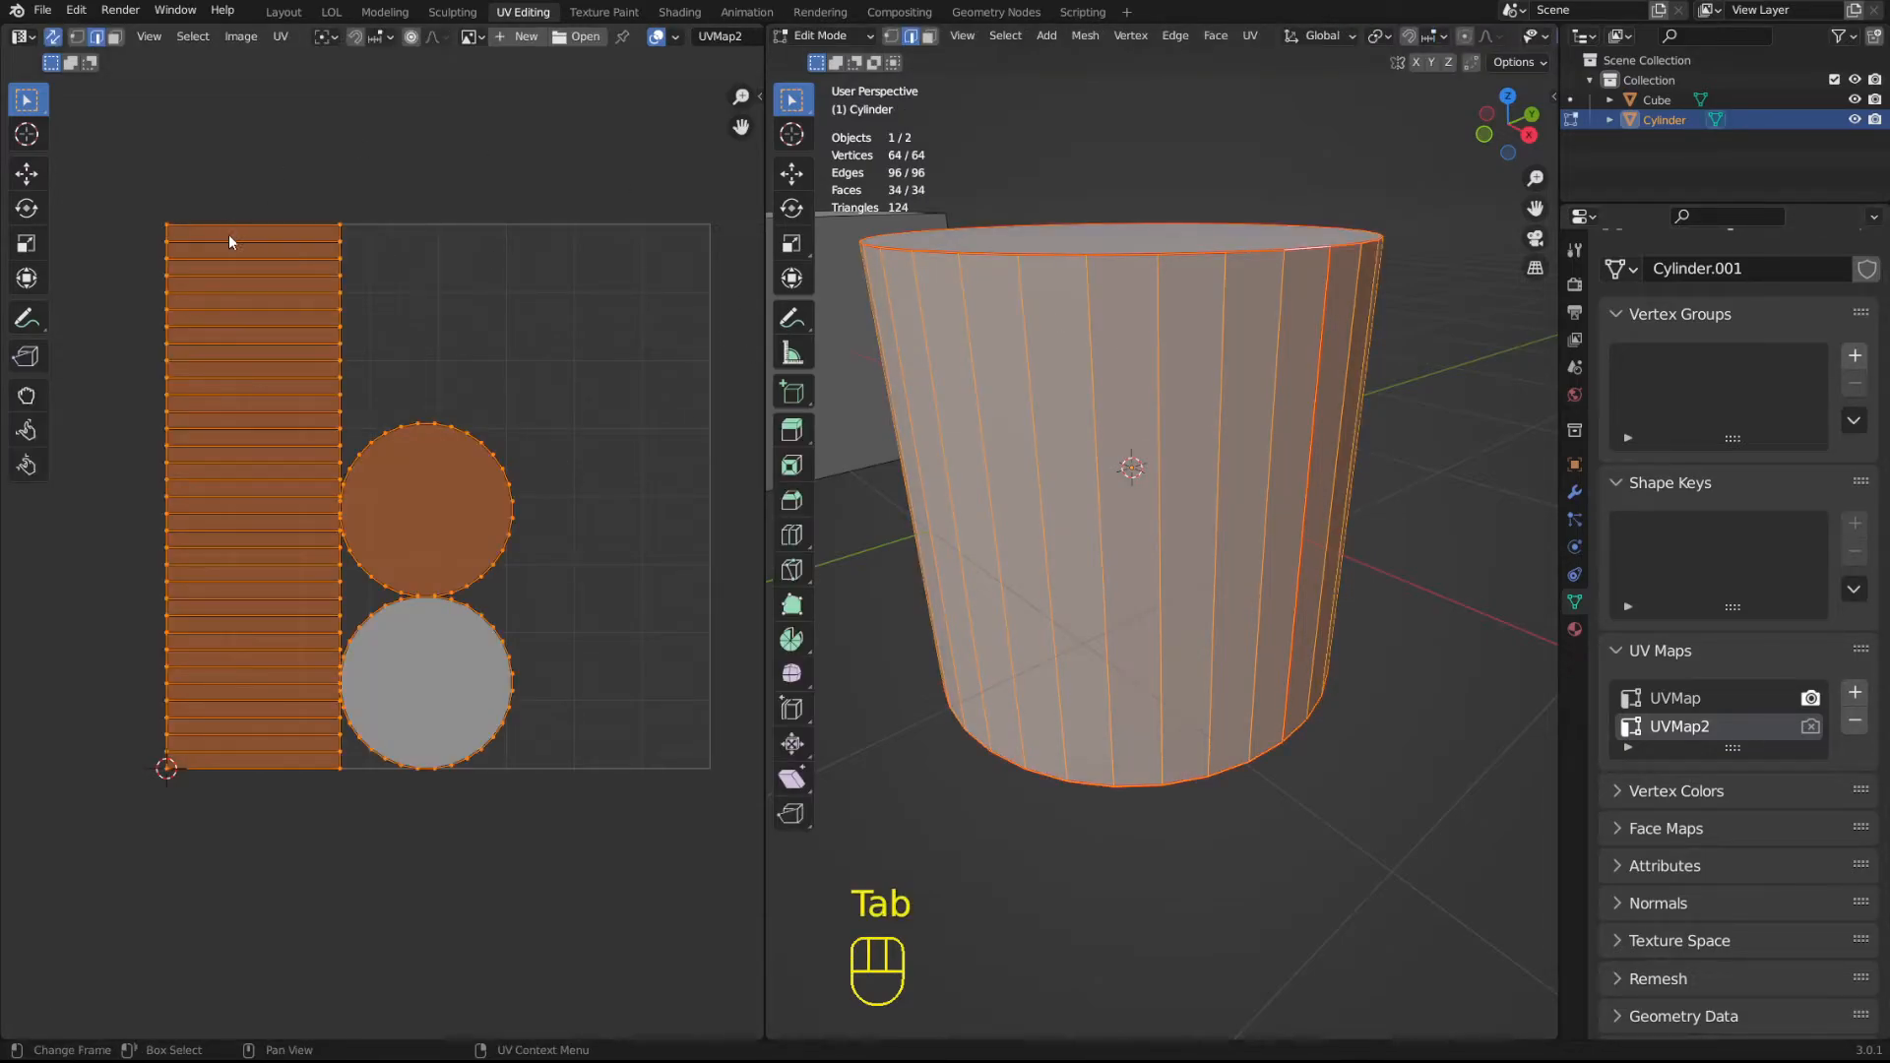
Activate the UVMap layer, open its name for editing without changing it, and return to Object Mode.
left_click(1768, 697)
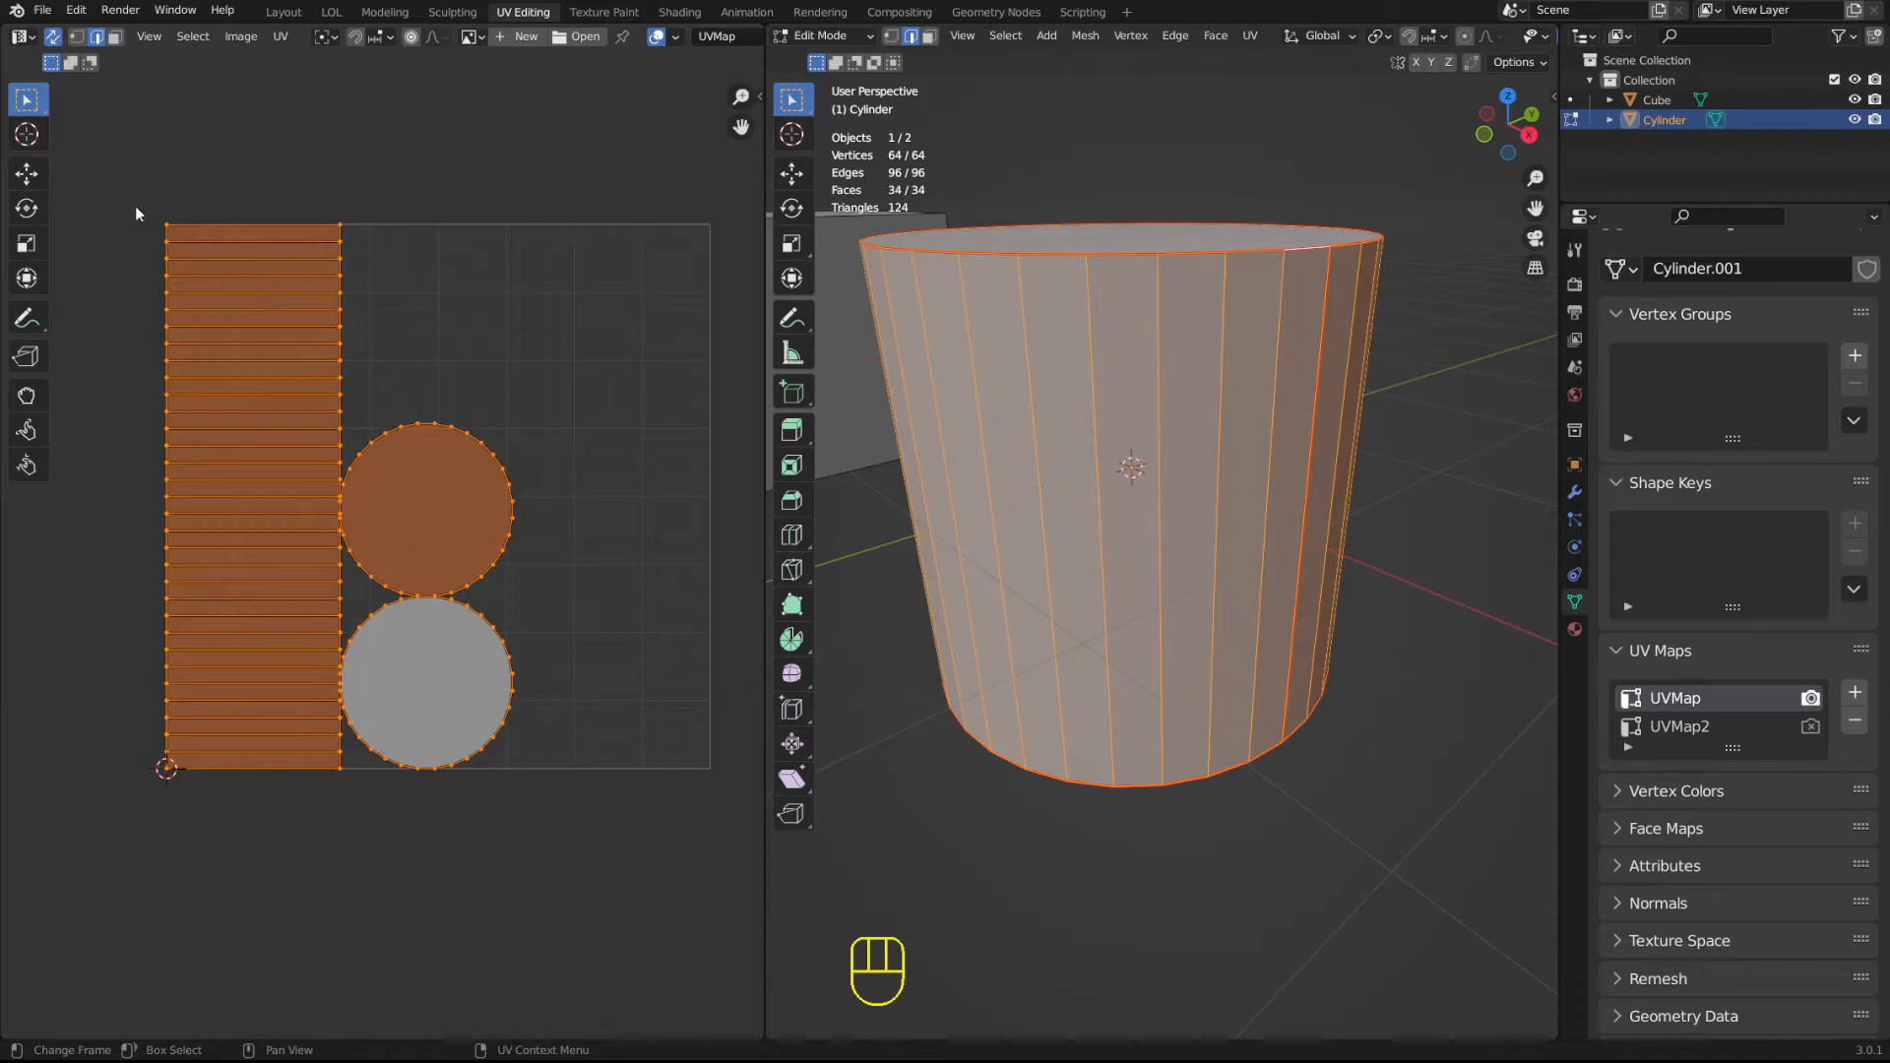
double_click(1653, 699)
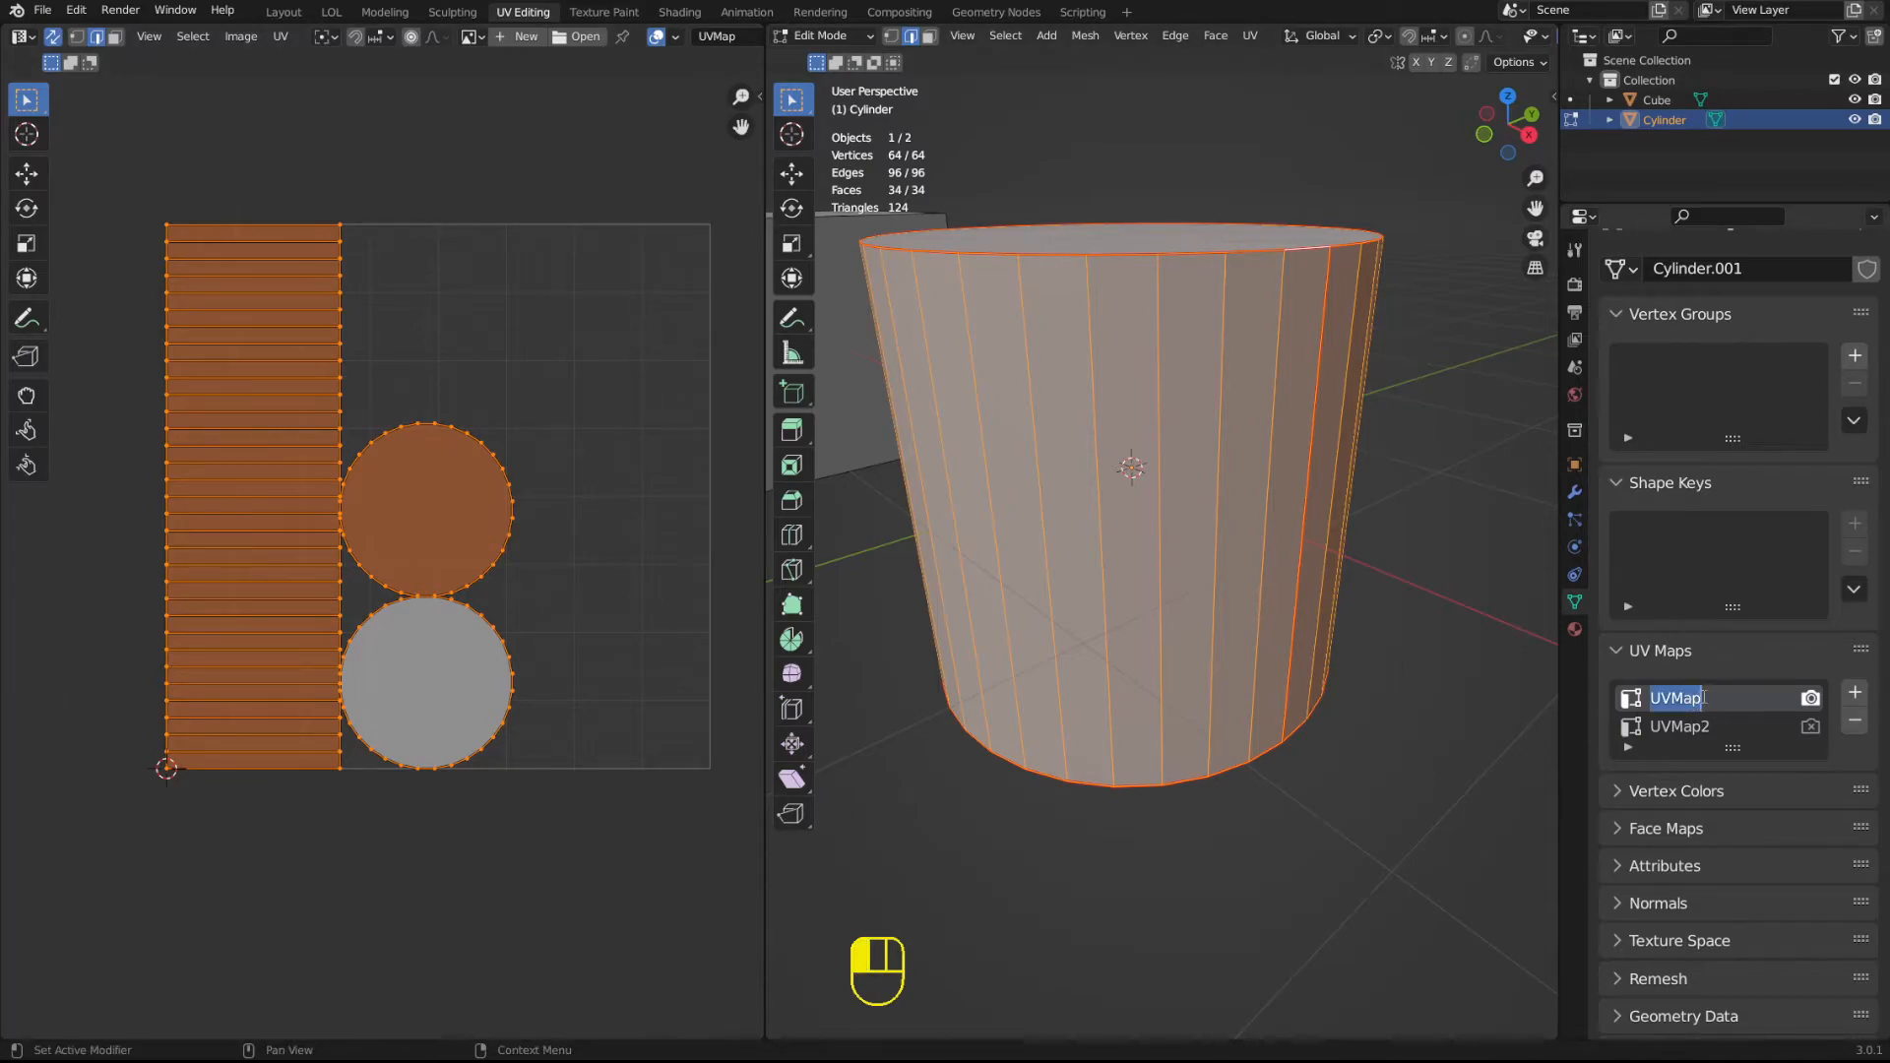
key("Return")
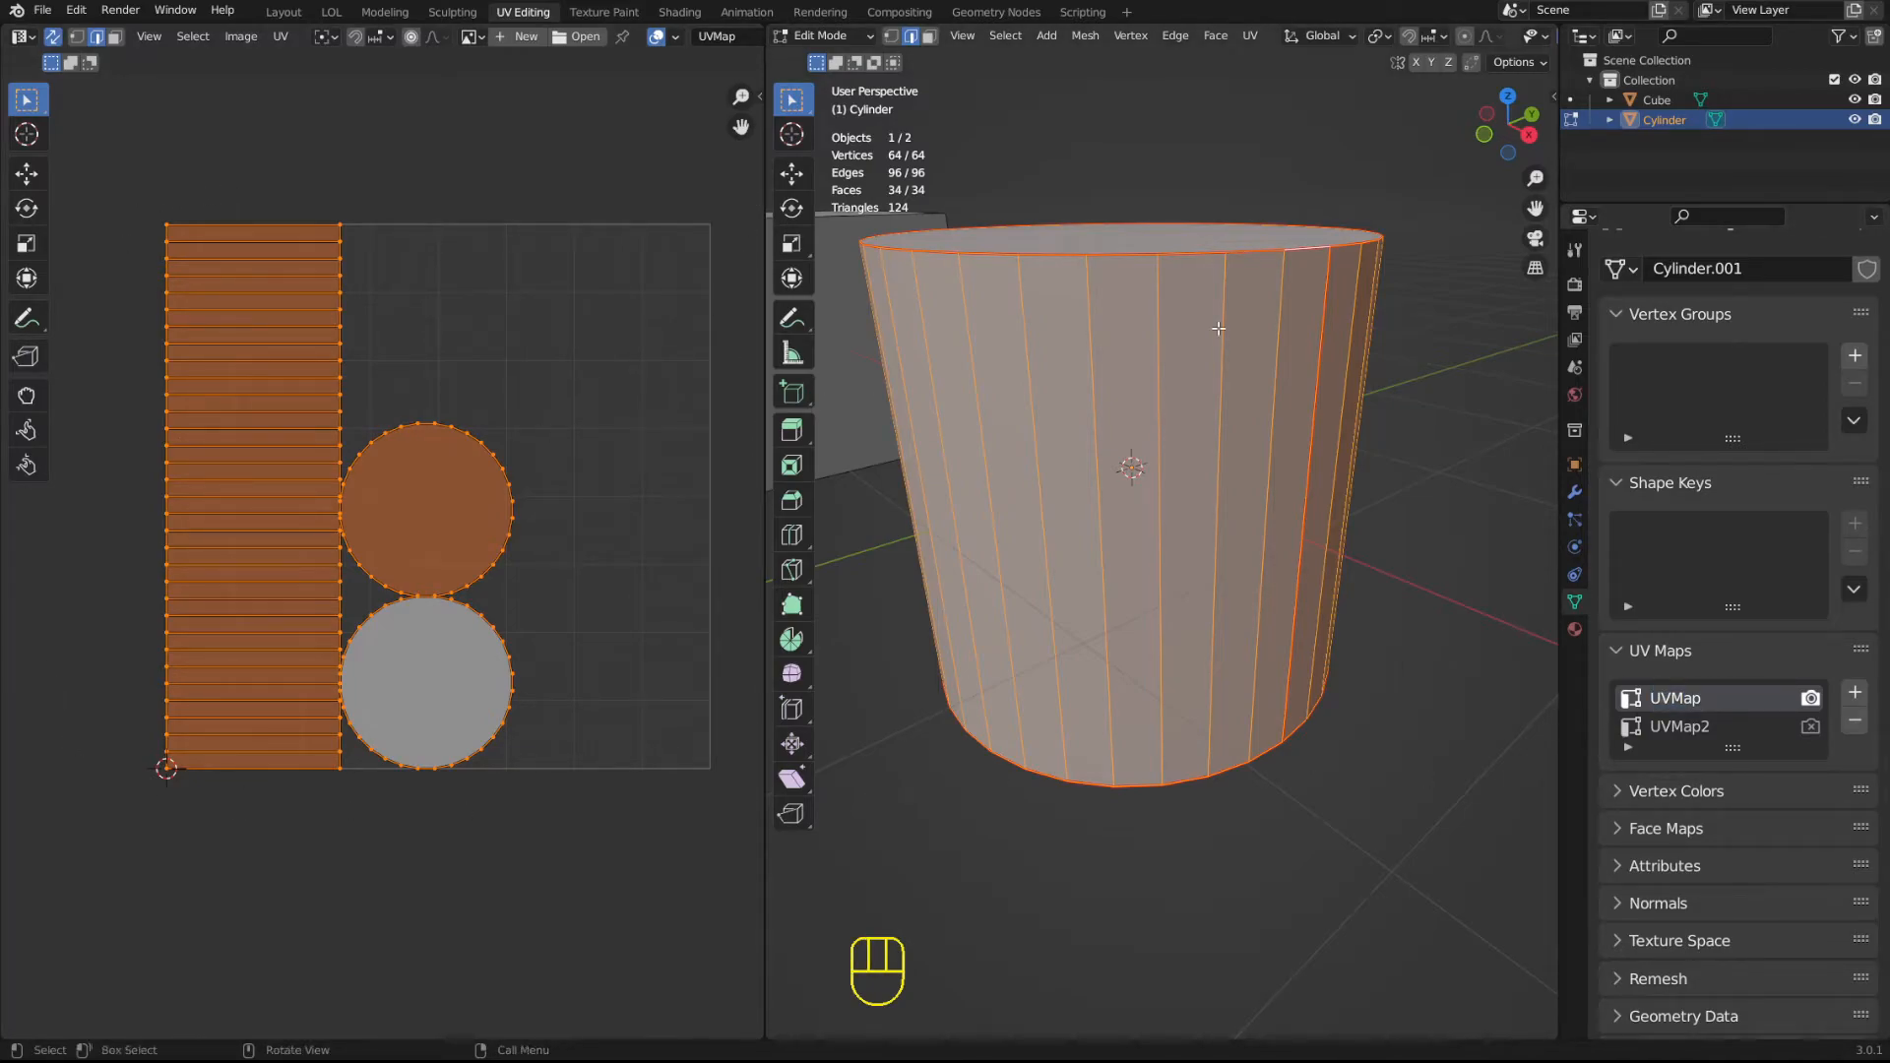
key("Tab")
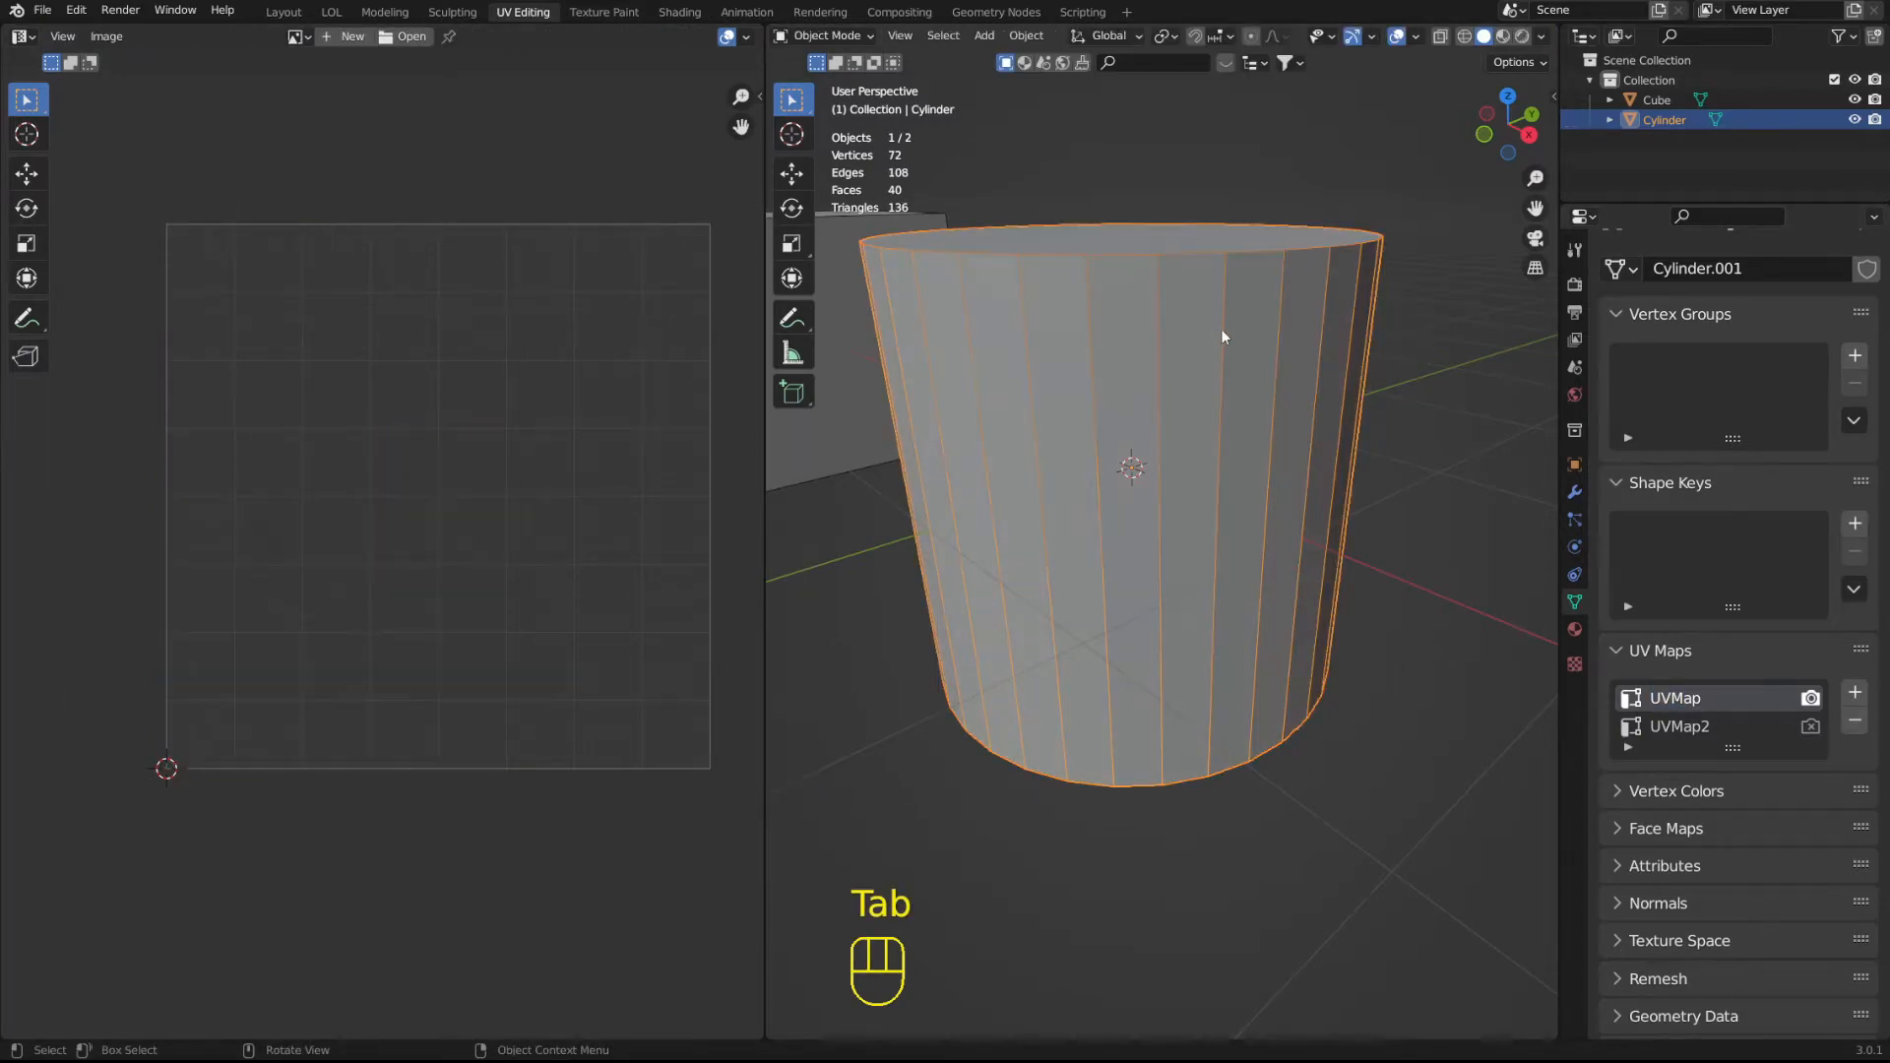
Make UVMap2 the active map for editing and rendering, and reset the cylinder's UVs on it in Edit Mode.
left_click(1709, 725)
left_click(1810, 727)
key("Tab")
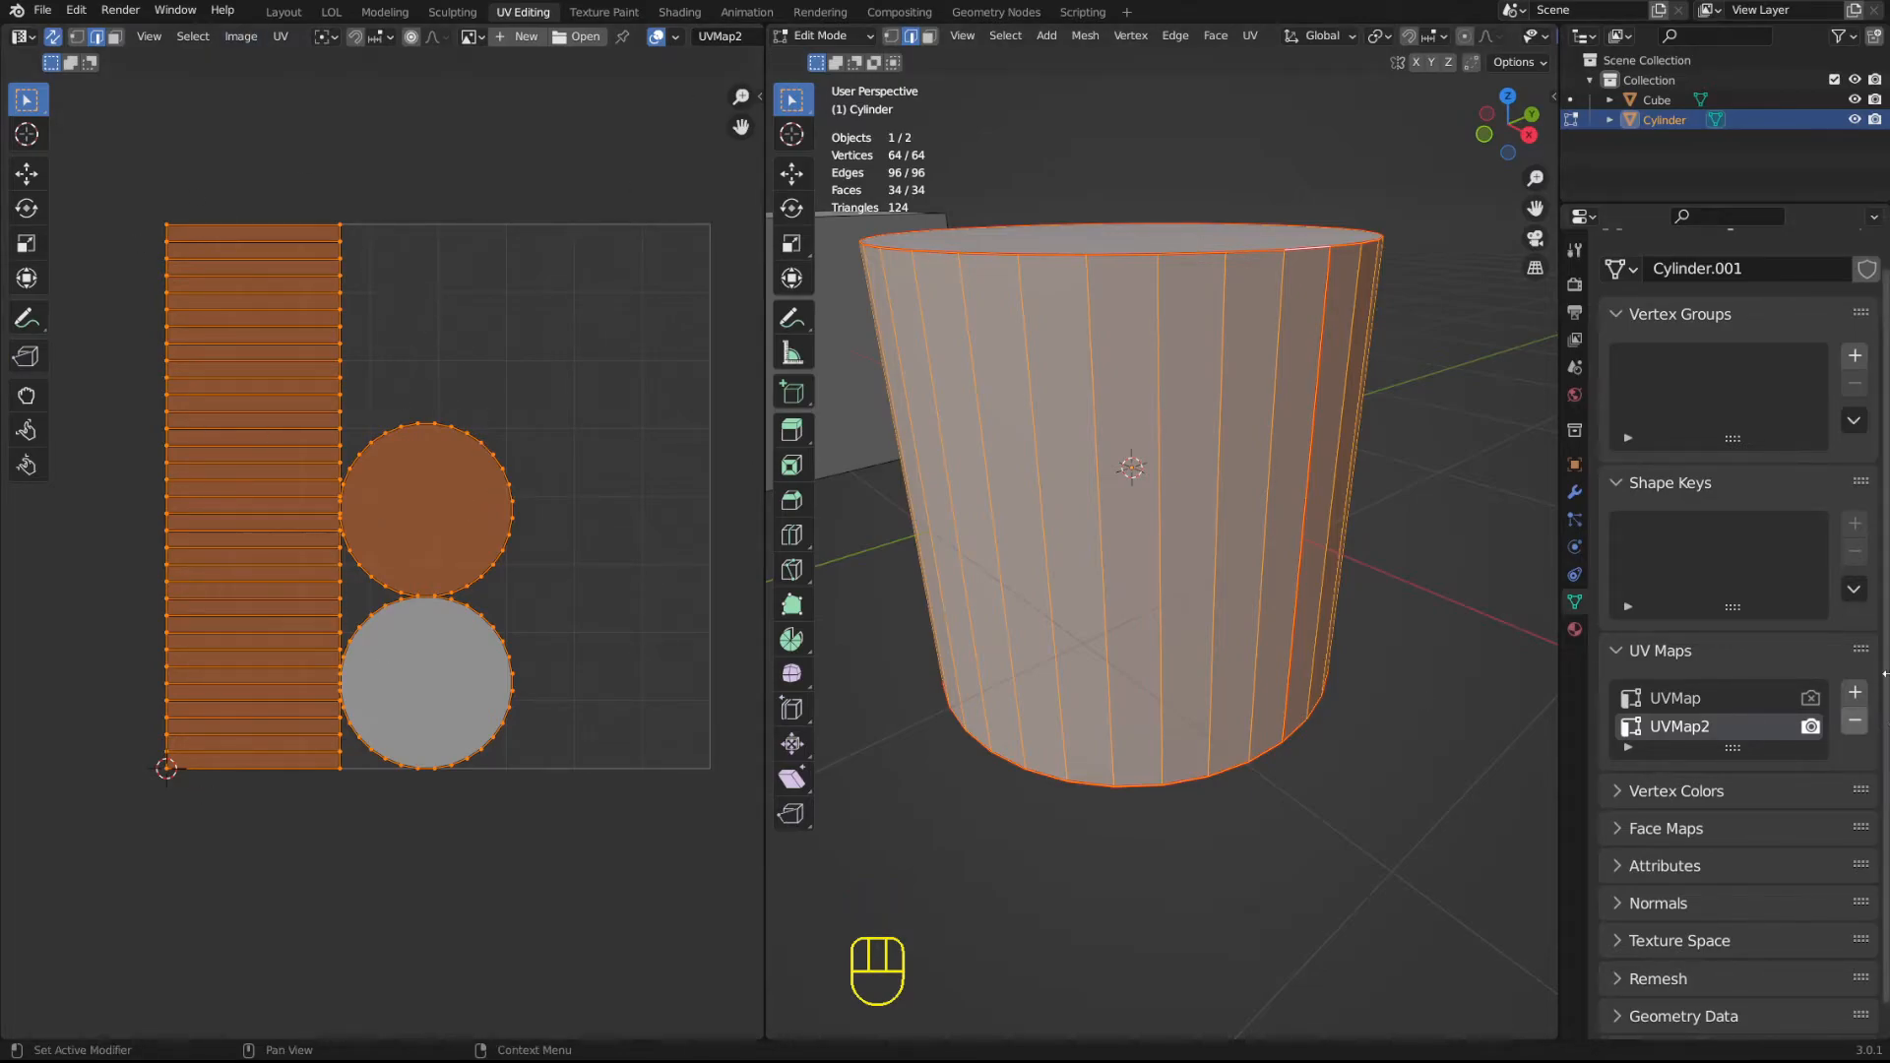
key("u")
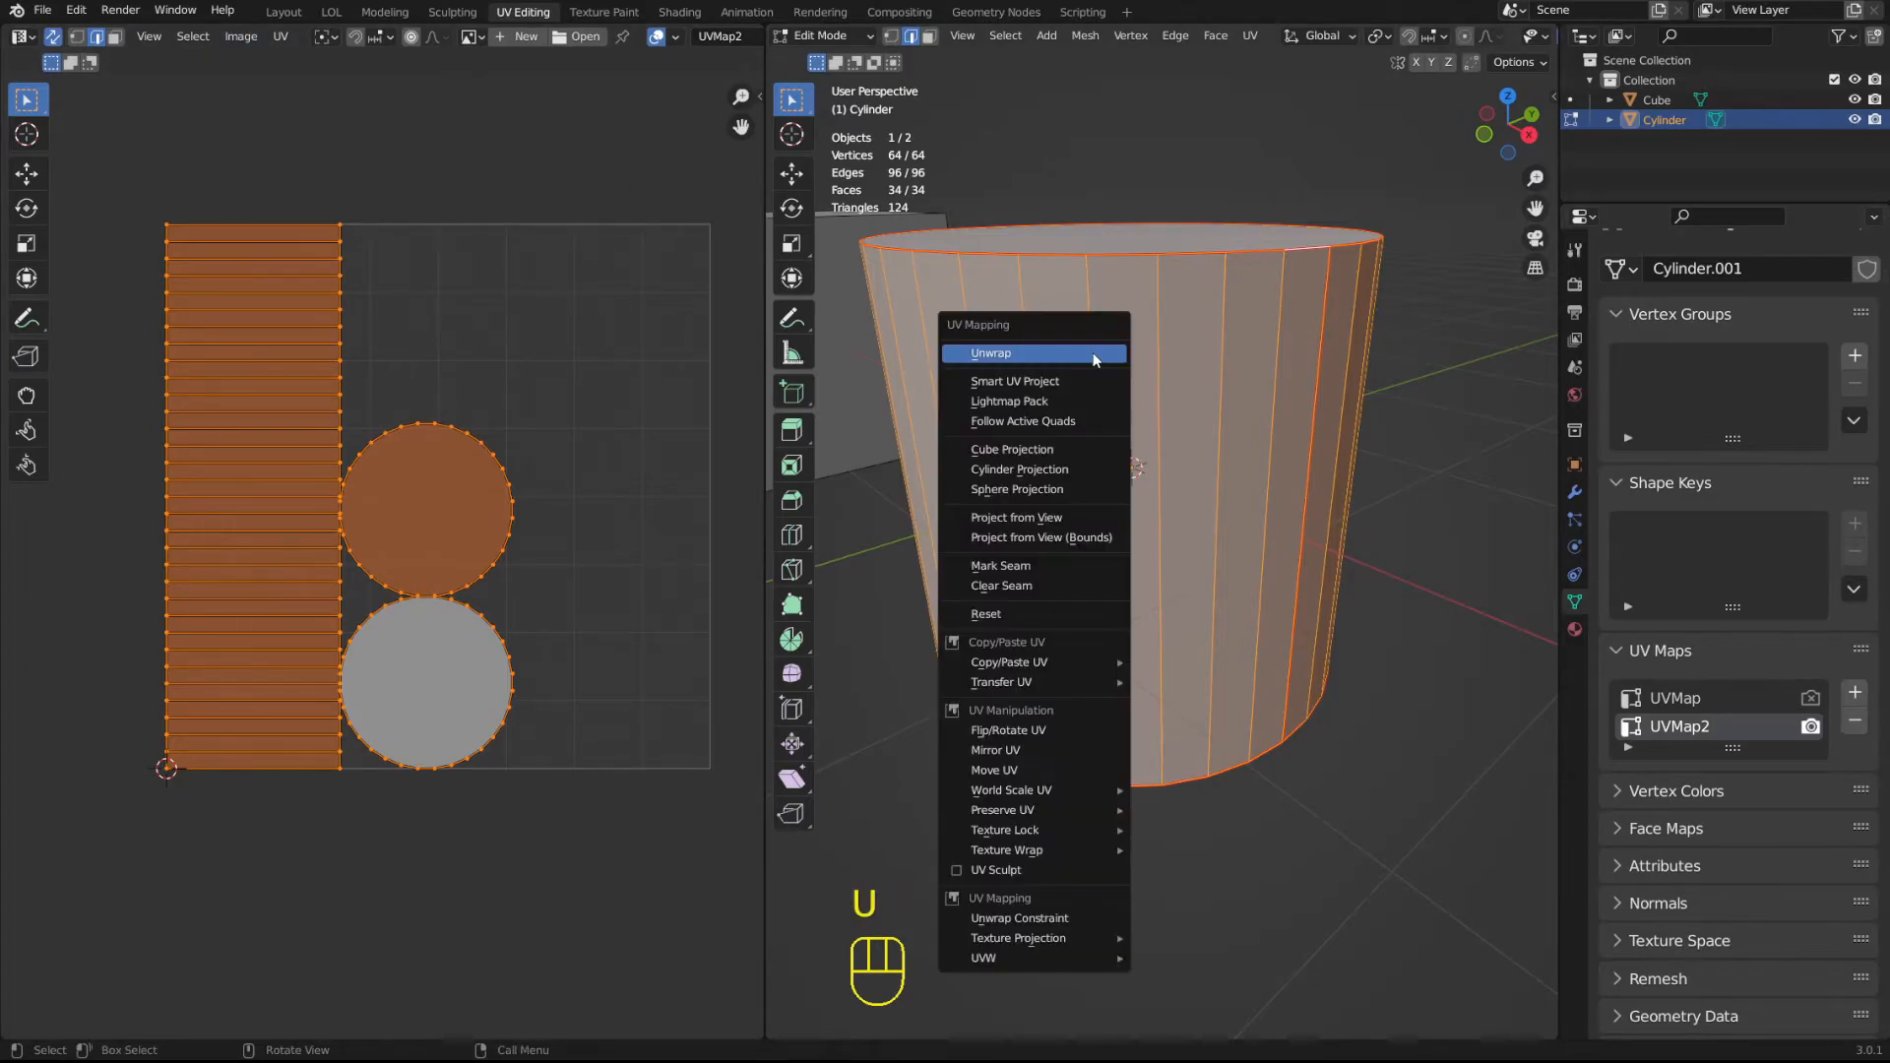
left_click(1023, 612)
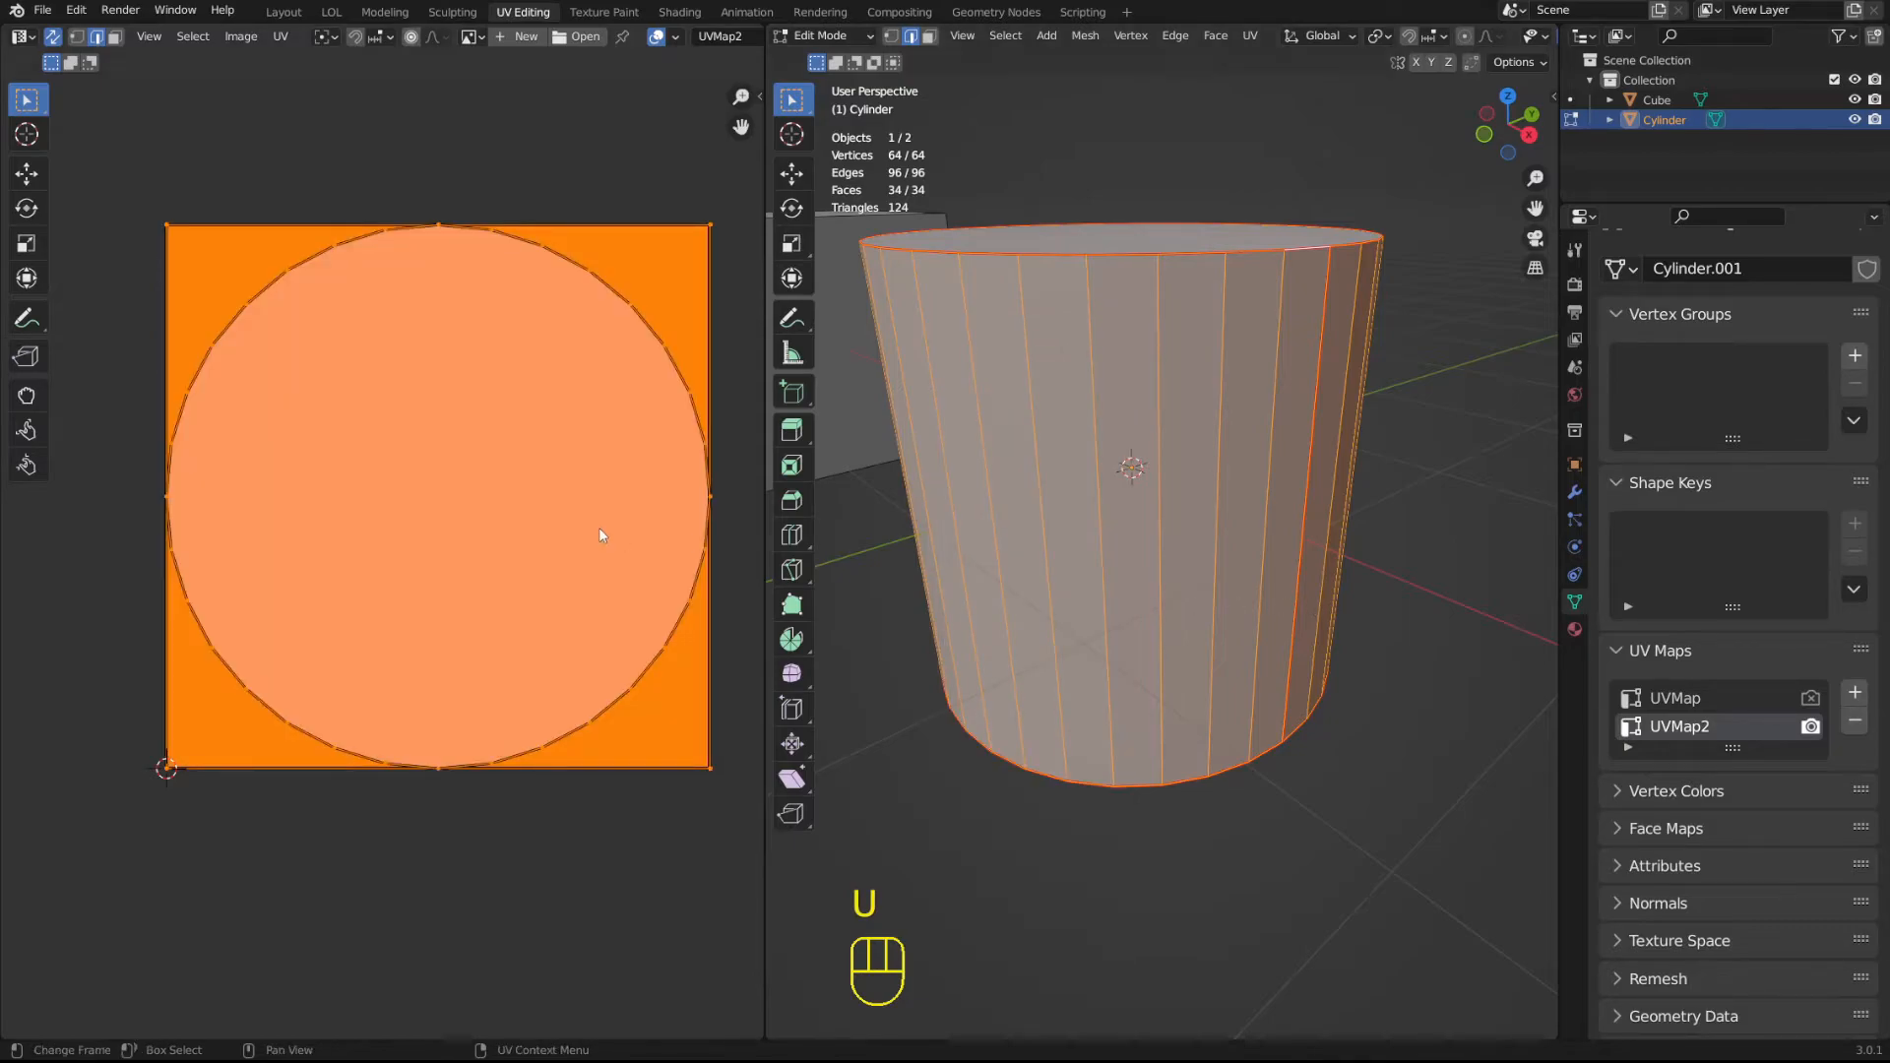
Scale the reset UVs of UVMap2 down to about a third of the UV square's width, around its centre.
middle_click_drag(598, 528, 528, 477, "shift")
key("s")
left_click(451, 584)
key("Tab")
key("Tab")
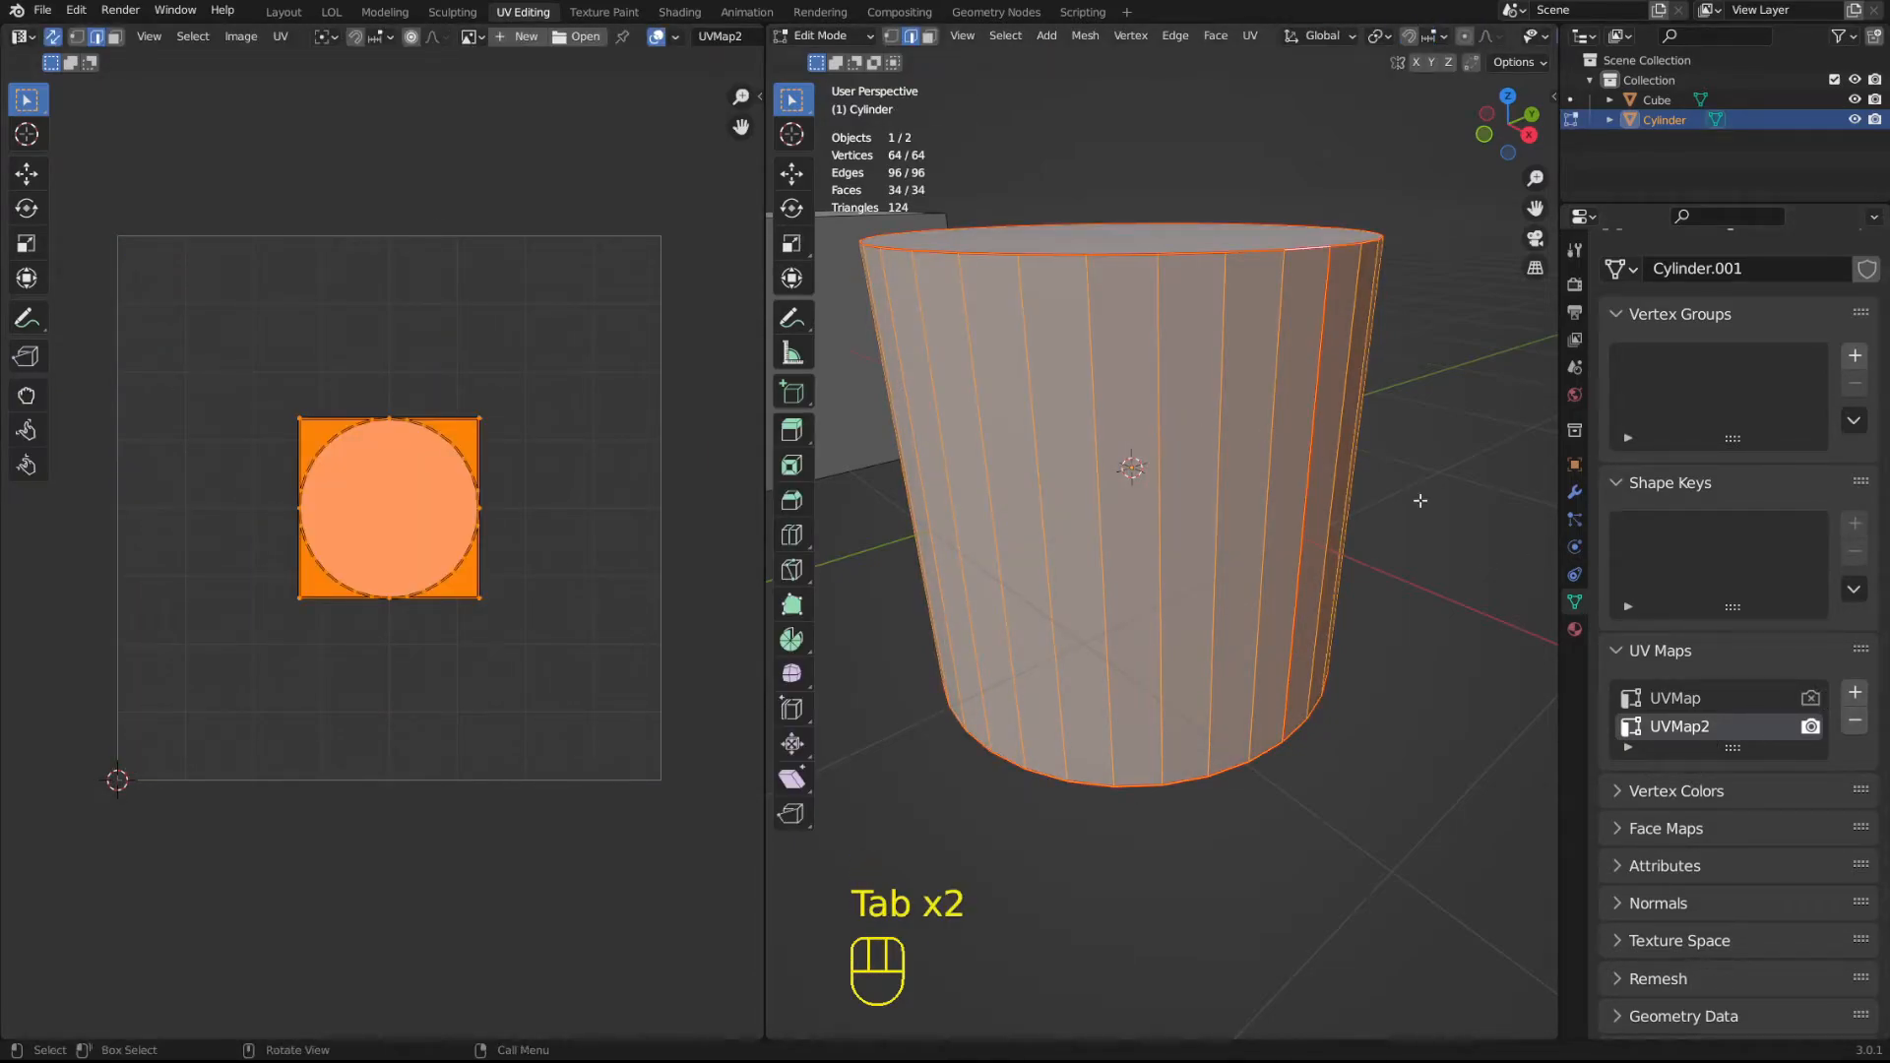
Make UVMap the active and render map, and switch the map displayed in the UV editor to UVMap2.
left_click(1810, 698)
left_click(1762, 700)
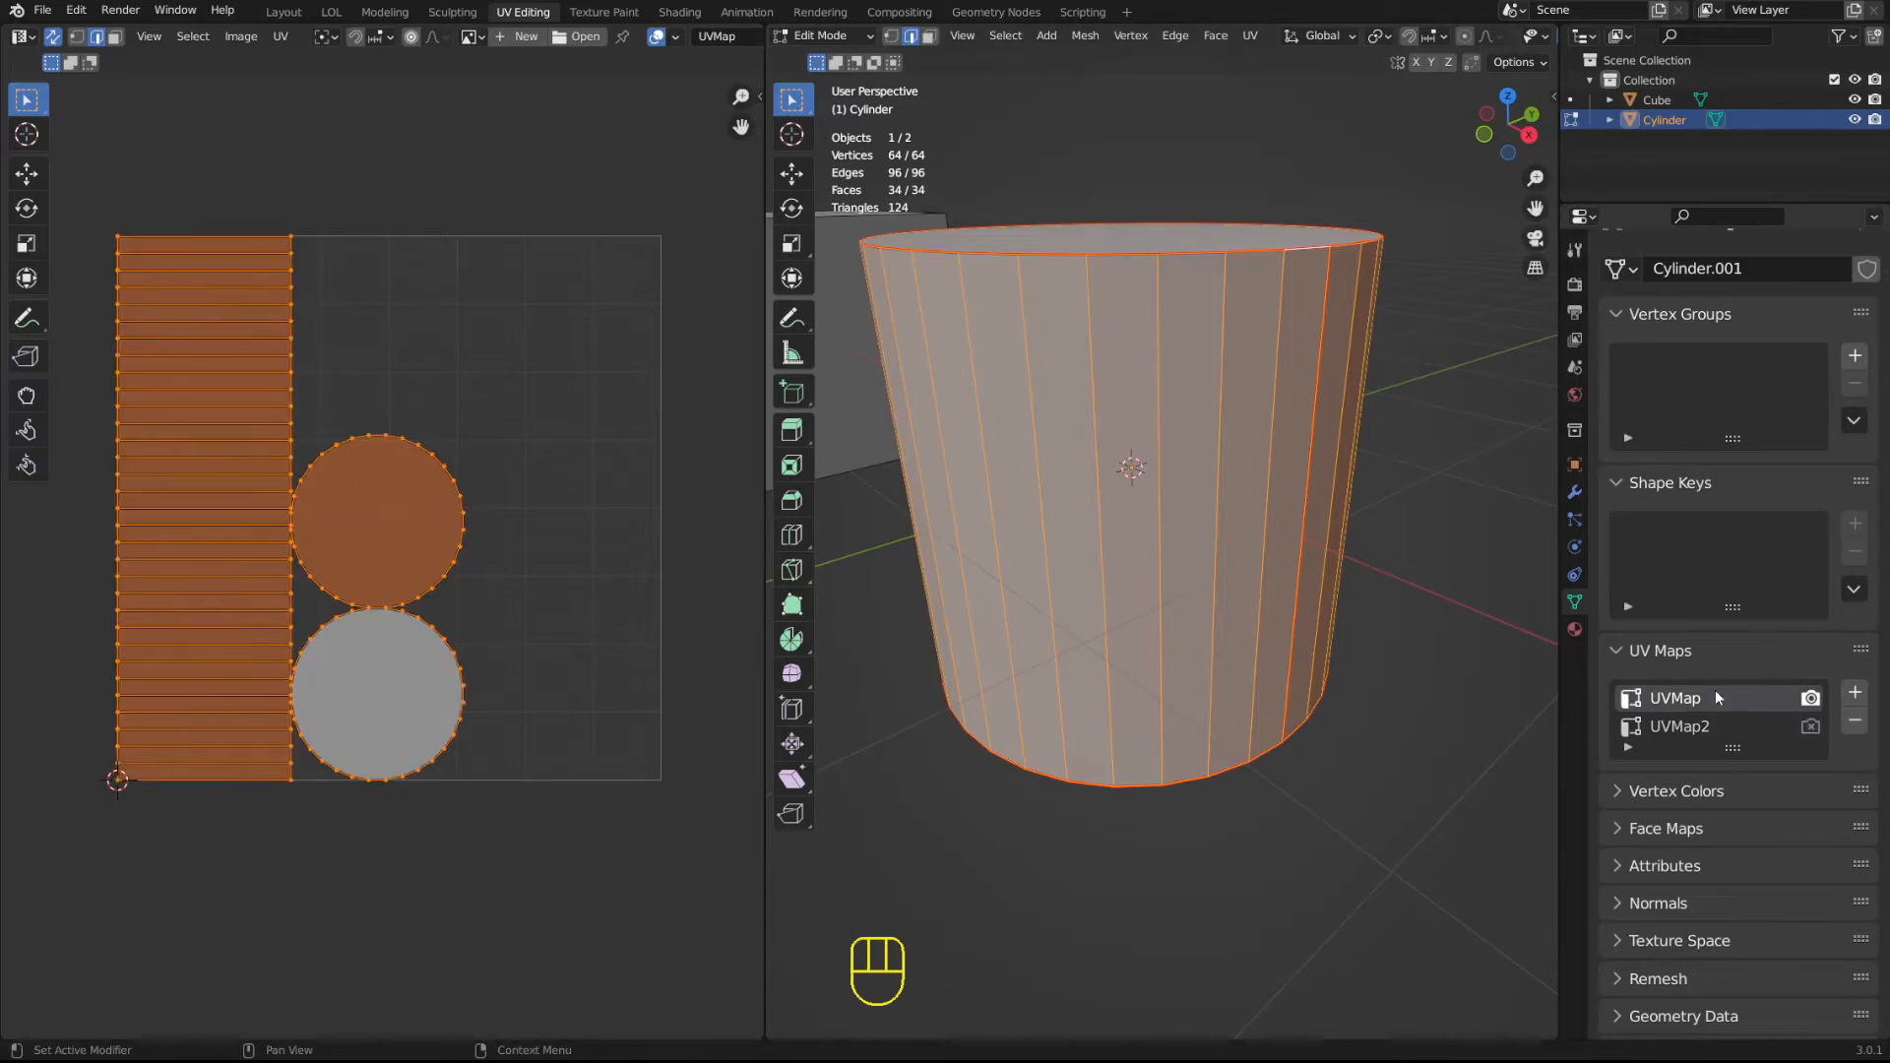
left_click(718, 36)
scroll(679, 42, "down", 2)
left_click(693, 39)
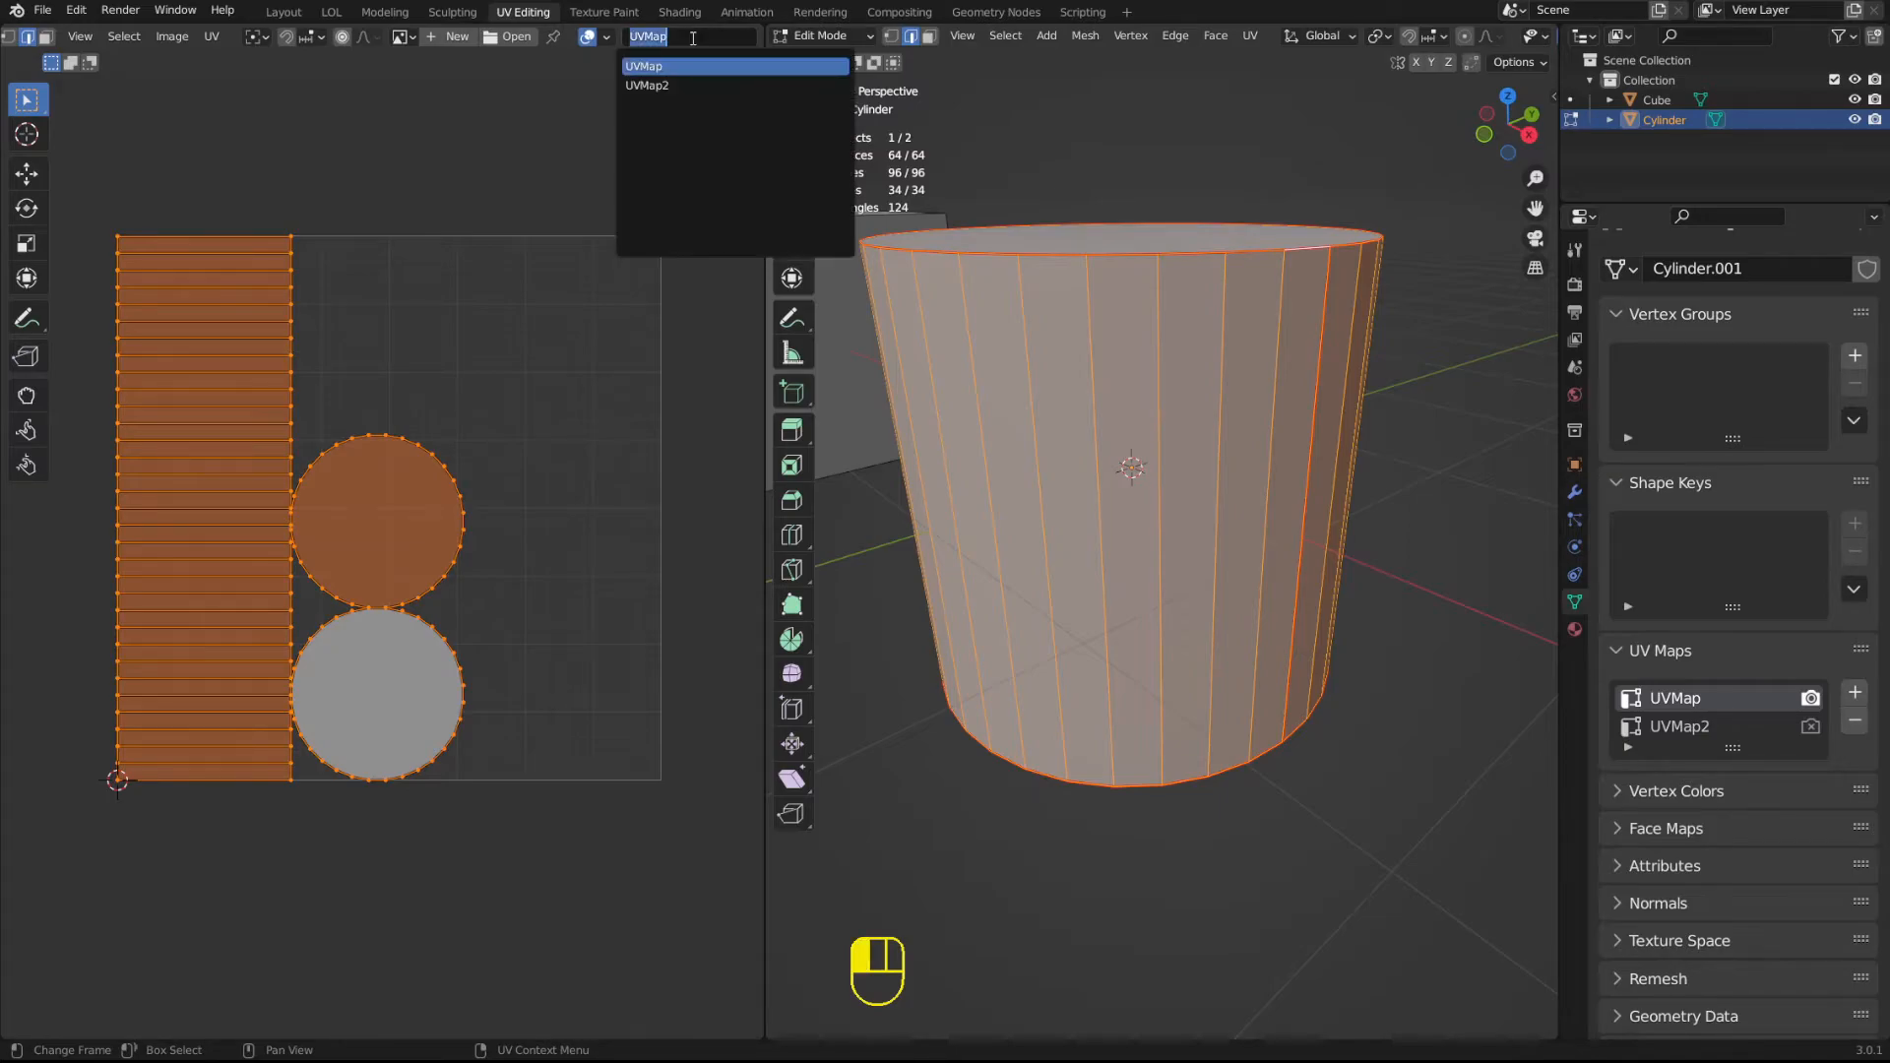
left_click(709, 38)
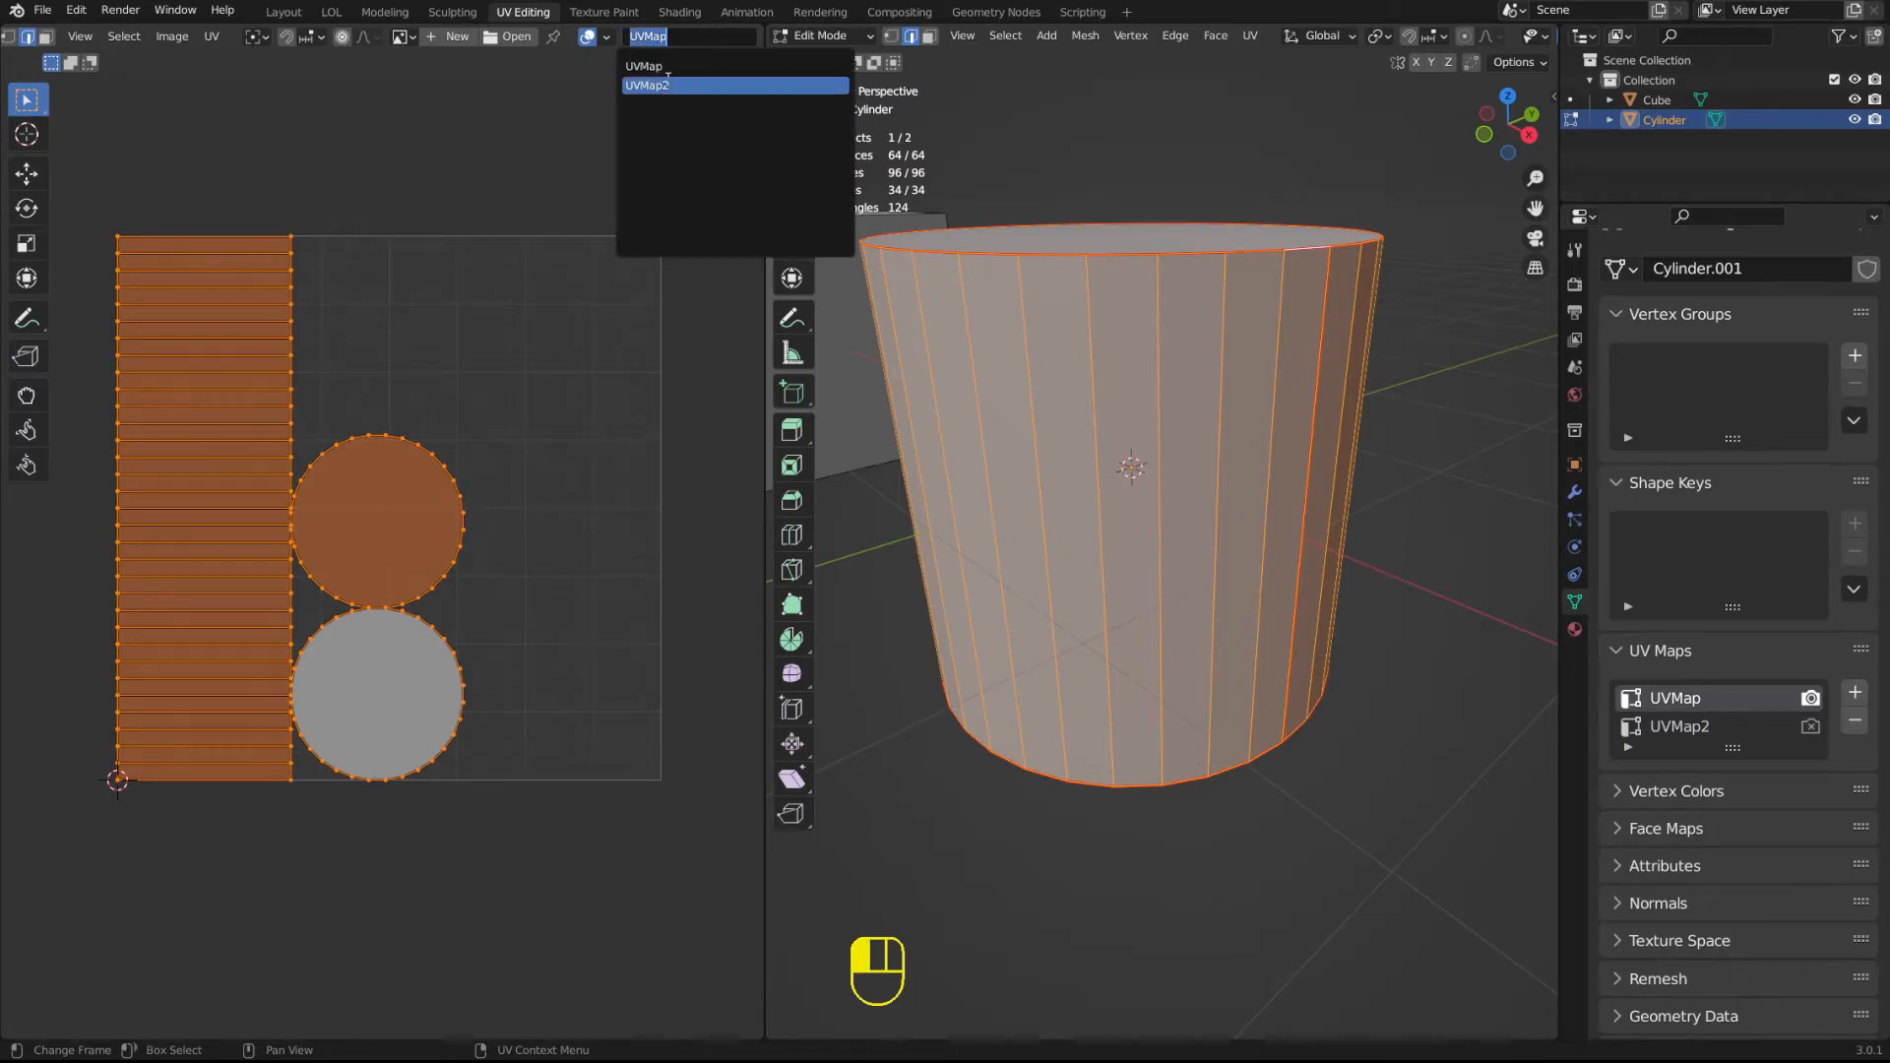
left_click(663, 80)
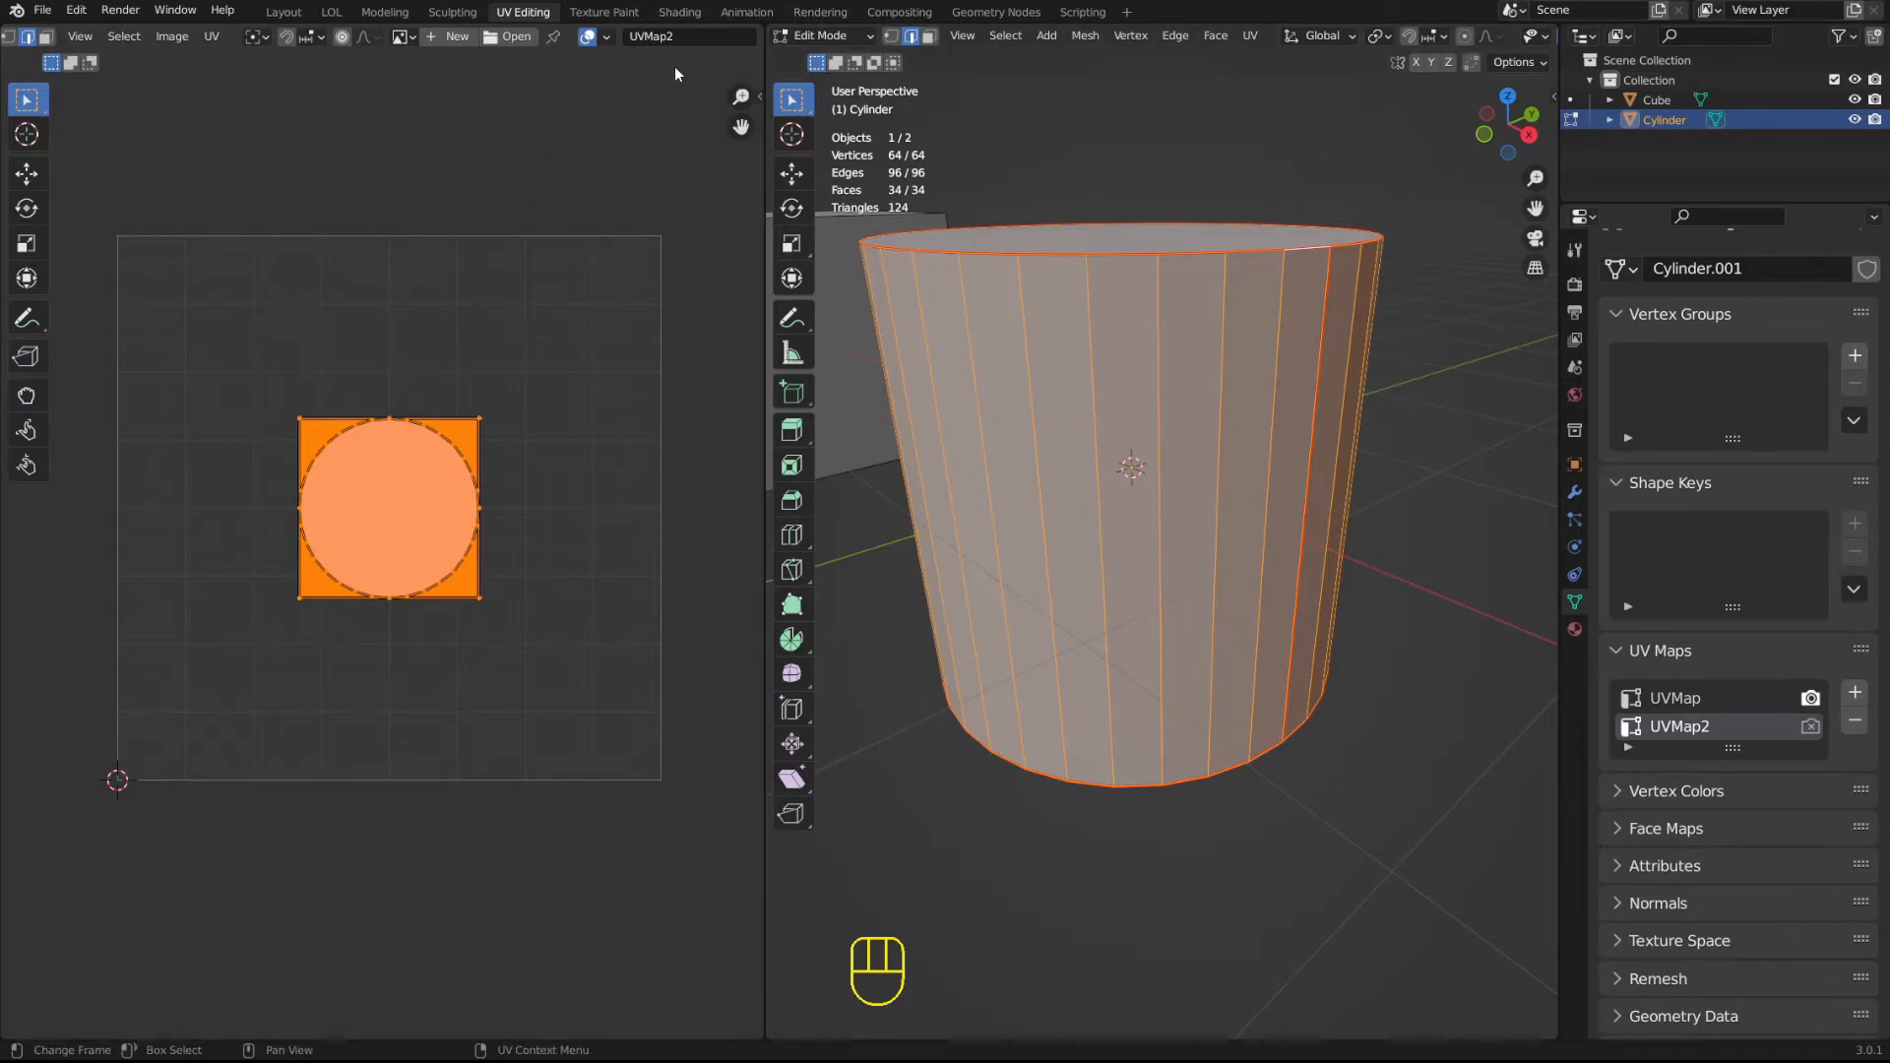
Unwrap the cylinder on UVMap2 with Lightmap Pack for the selected faces, using image size 512, pack quality 12 and margin 0.10.
middle_click_drag(1196, 300, 1204, 343)
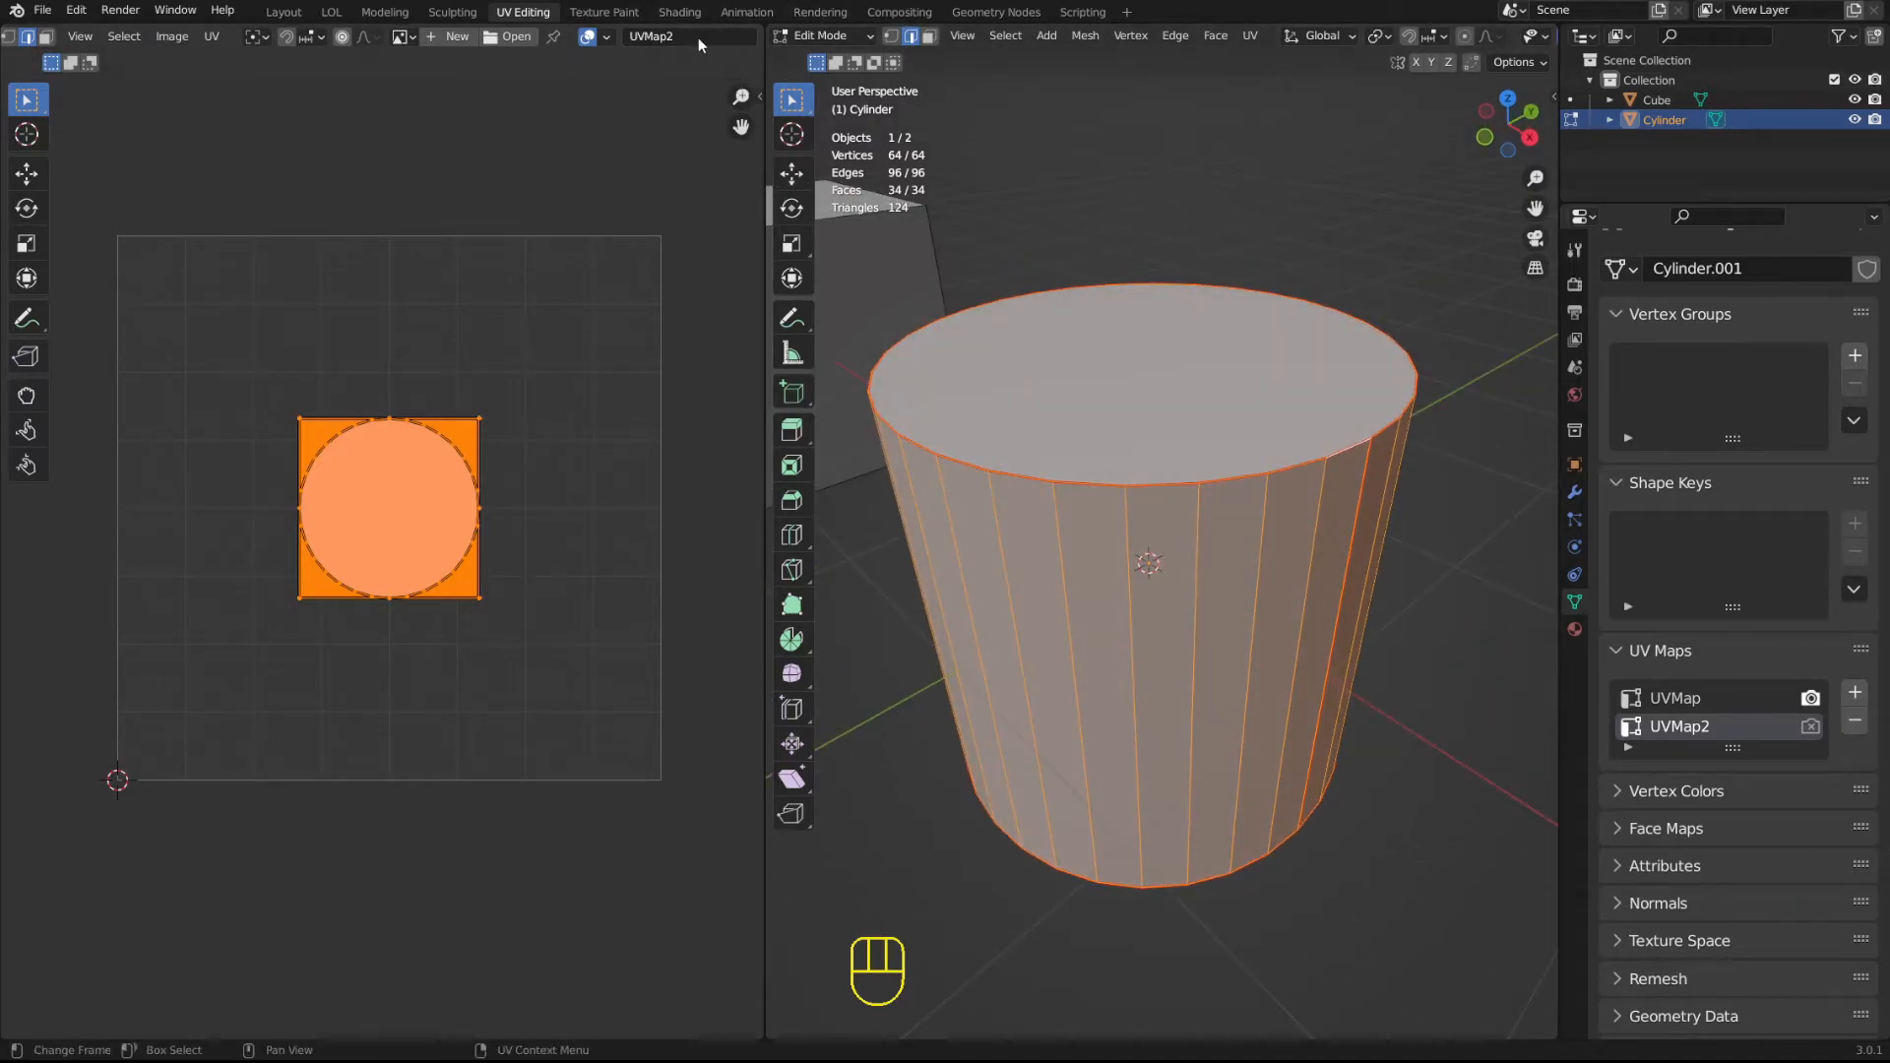
key("u")
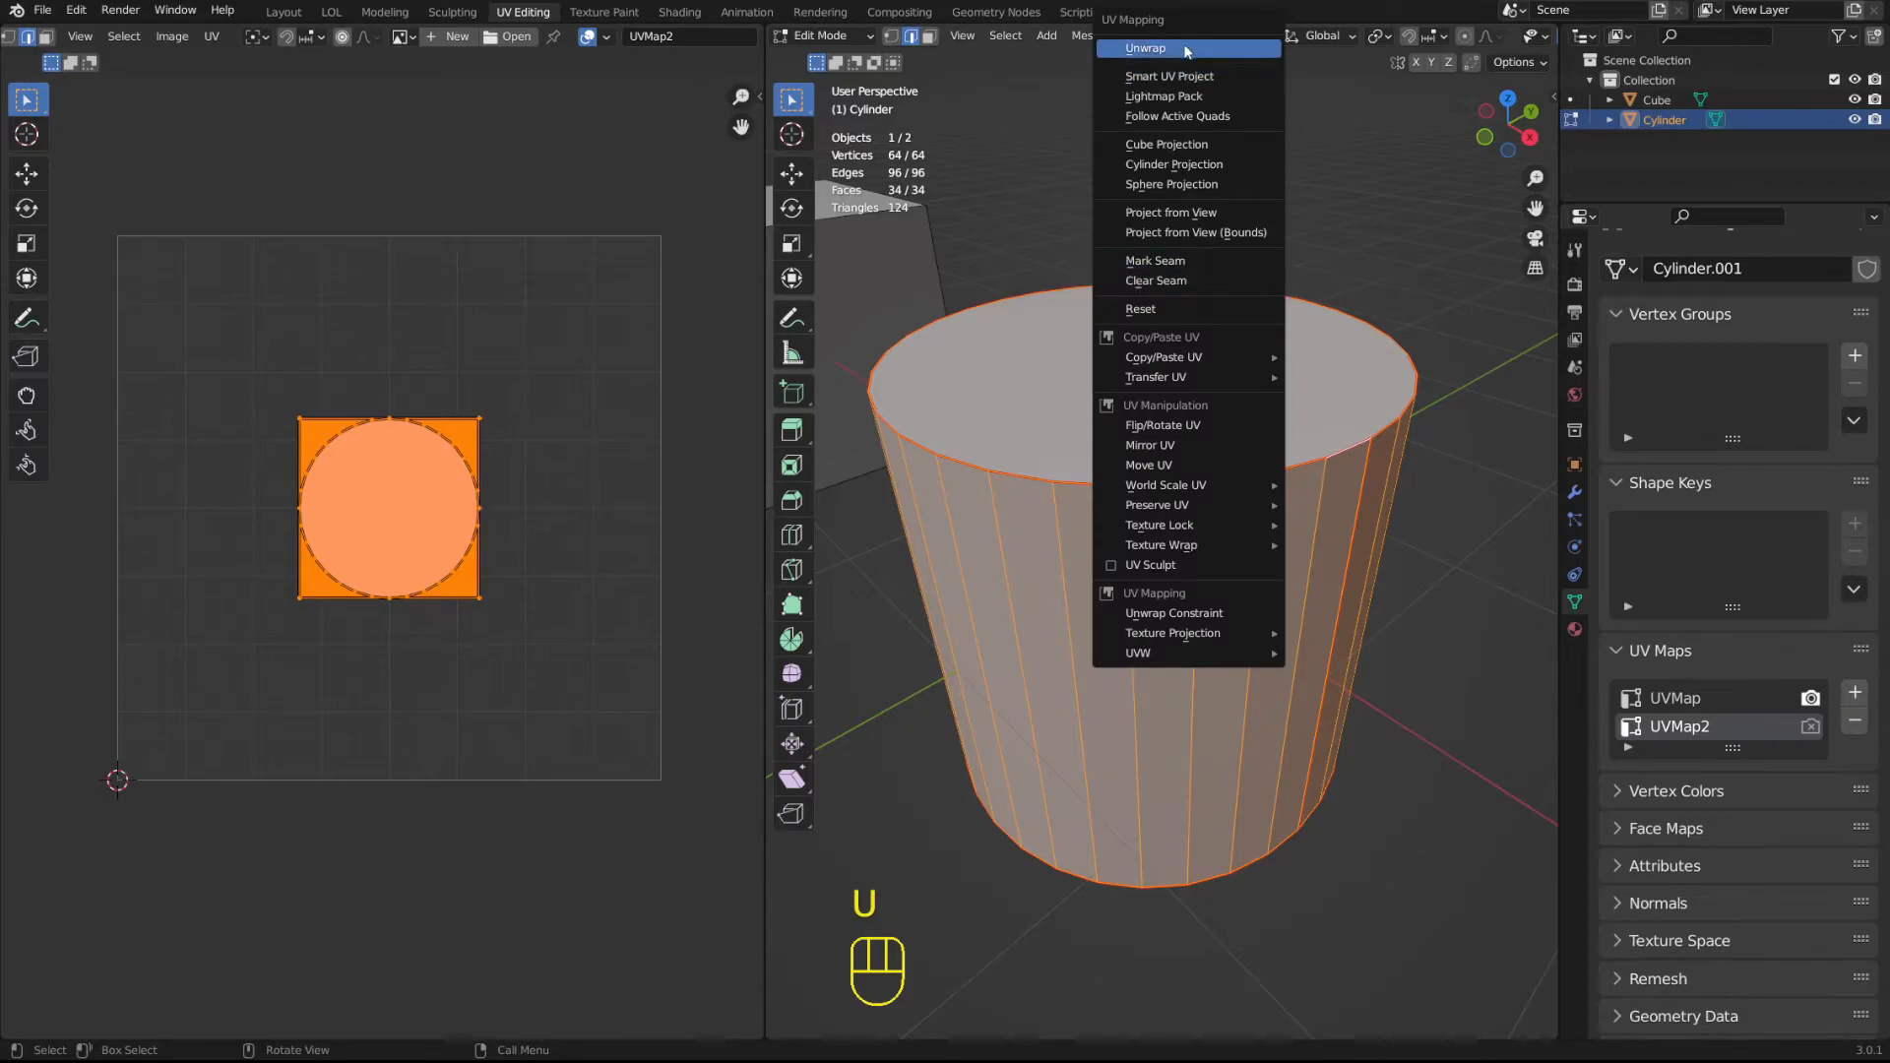
left_click(1175, 79)
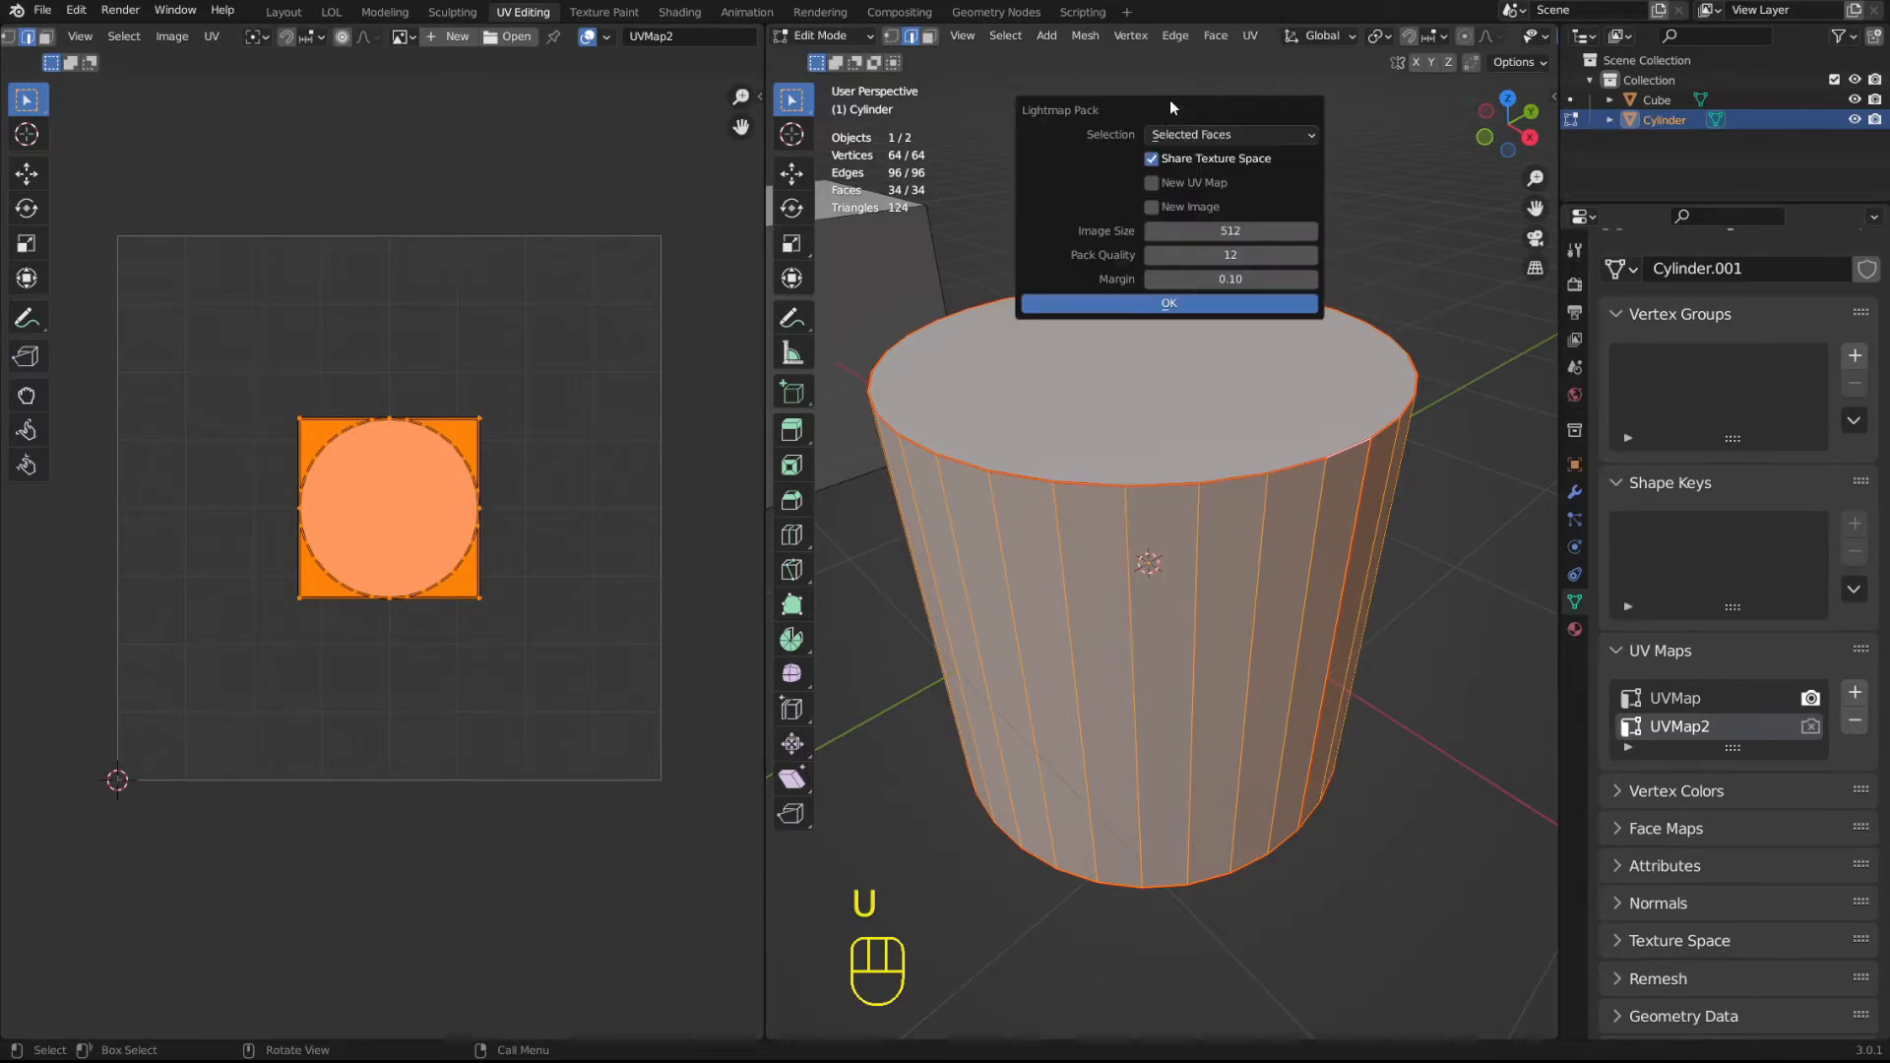
left_click(1178, 305)
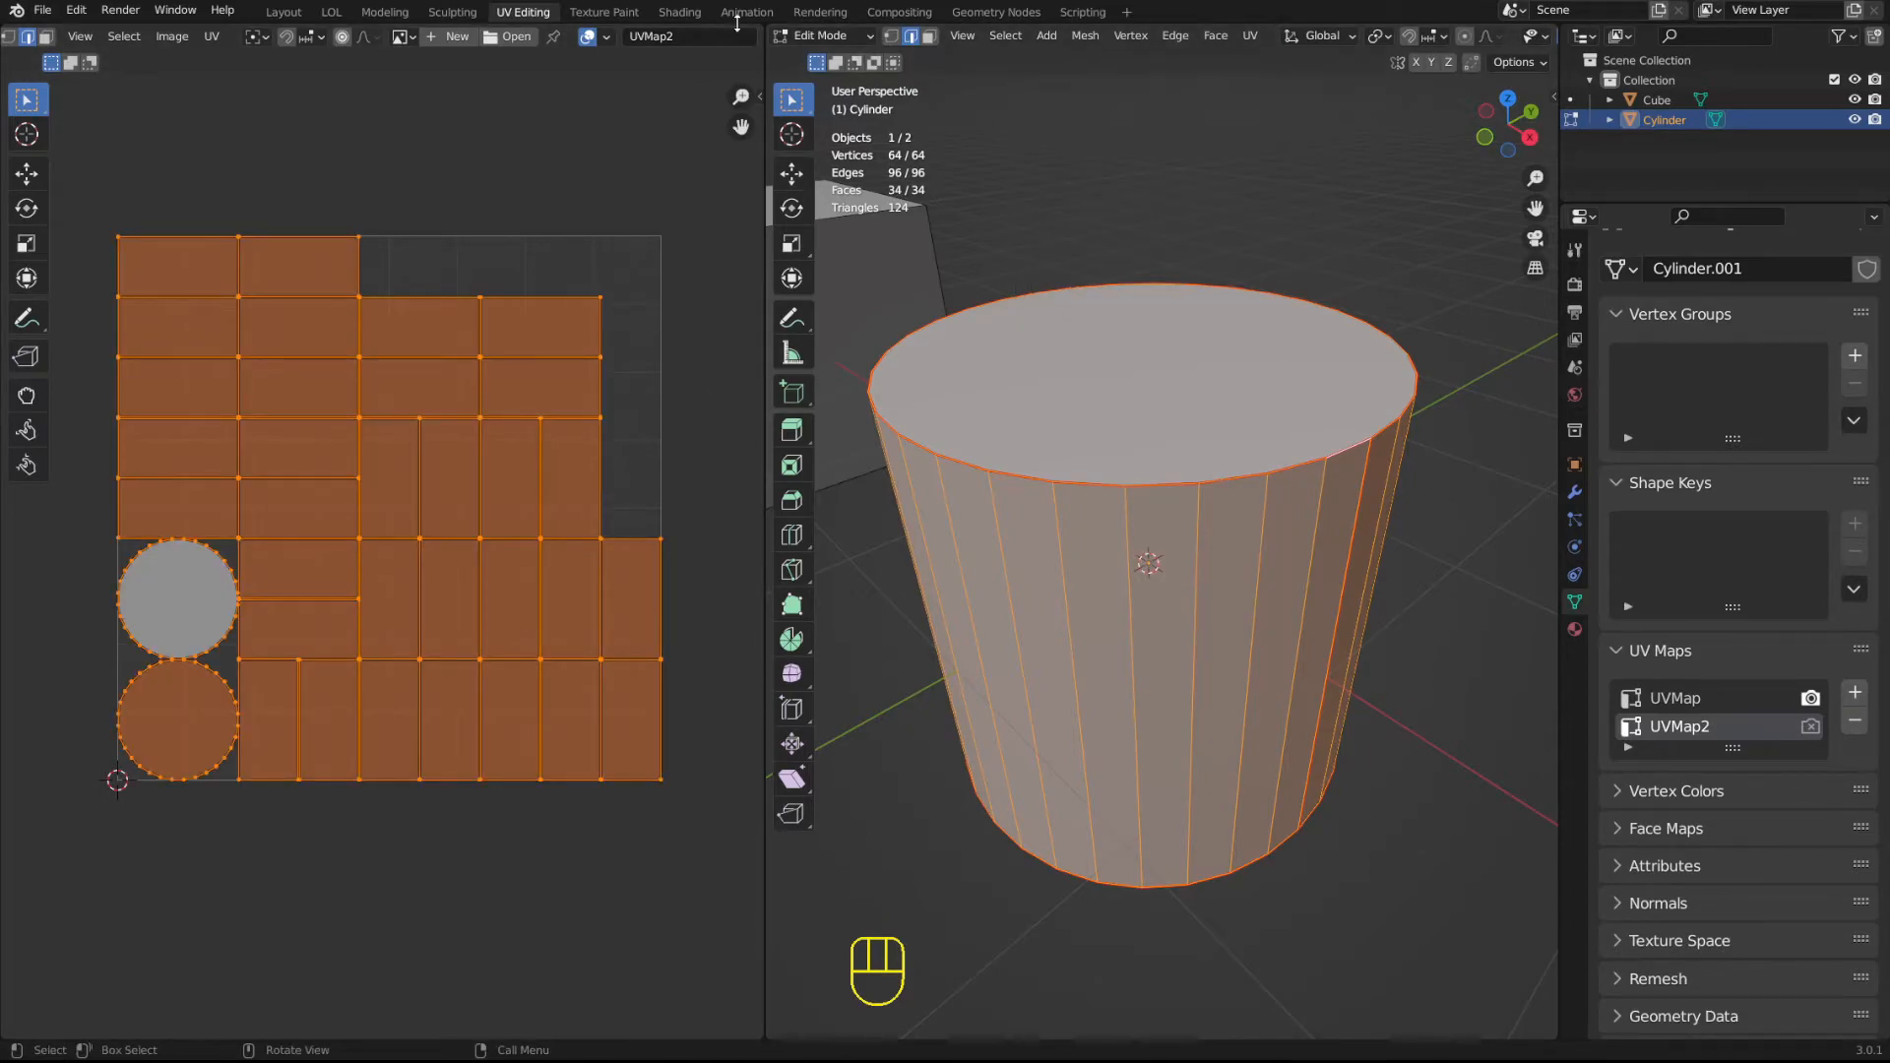
Switch the UV editor to UVMap and try to rename that map BASE in the editor's map selector.
left_click(691, 37)
left_click(694, 41)
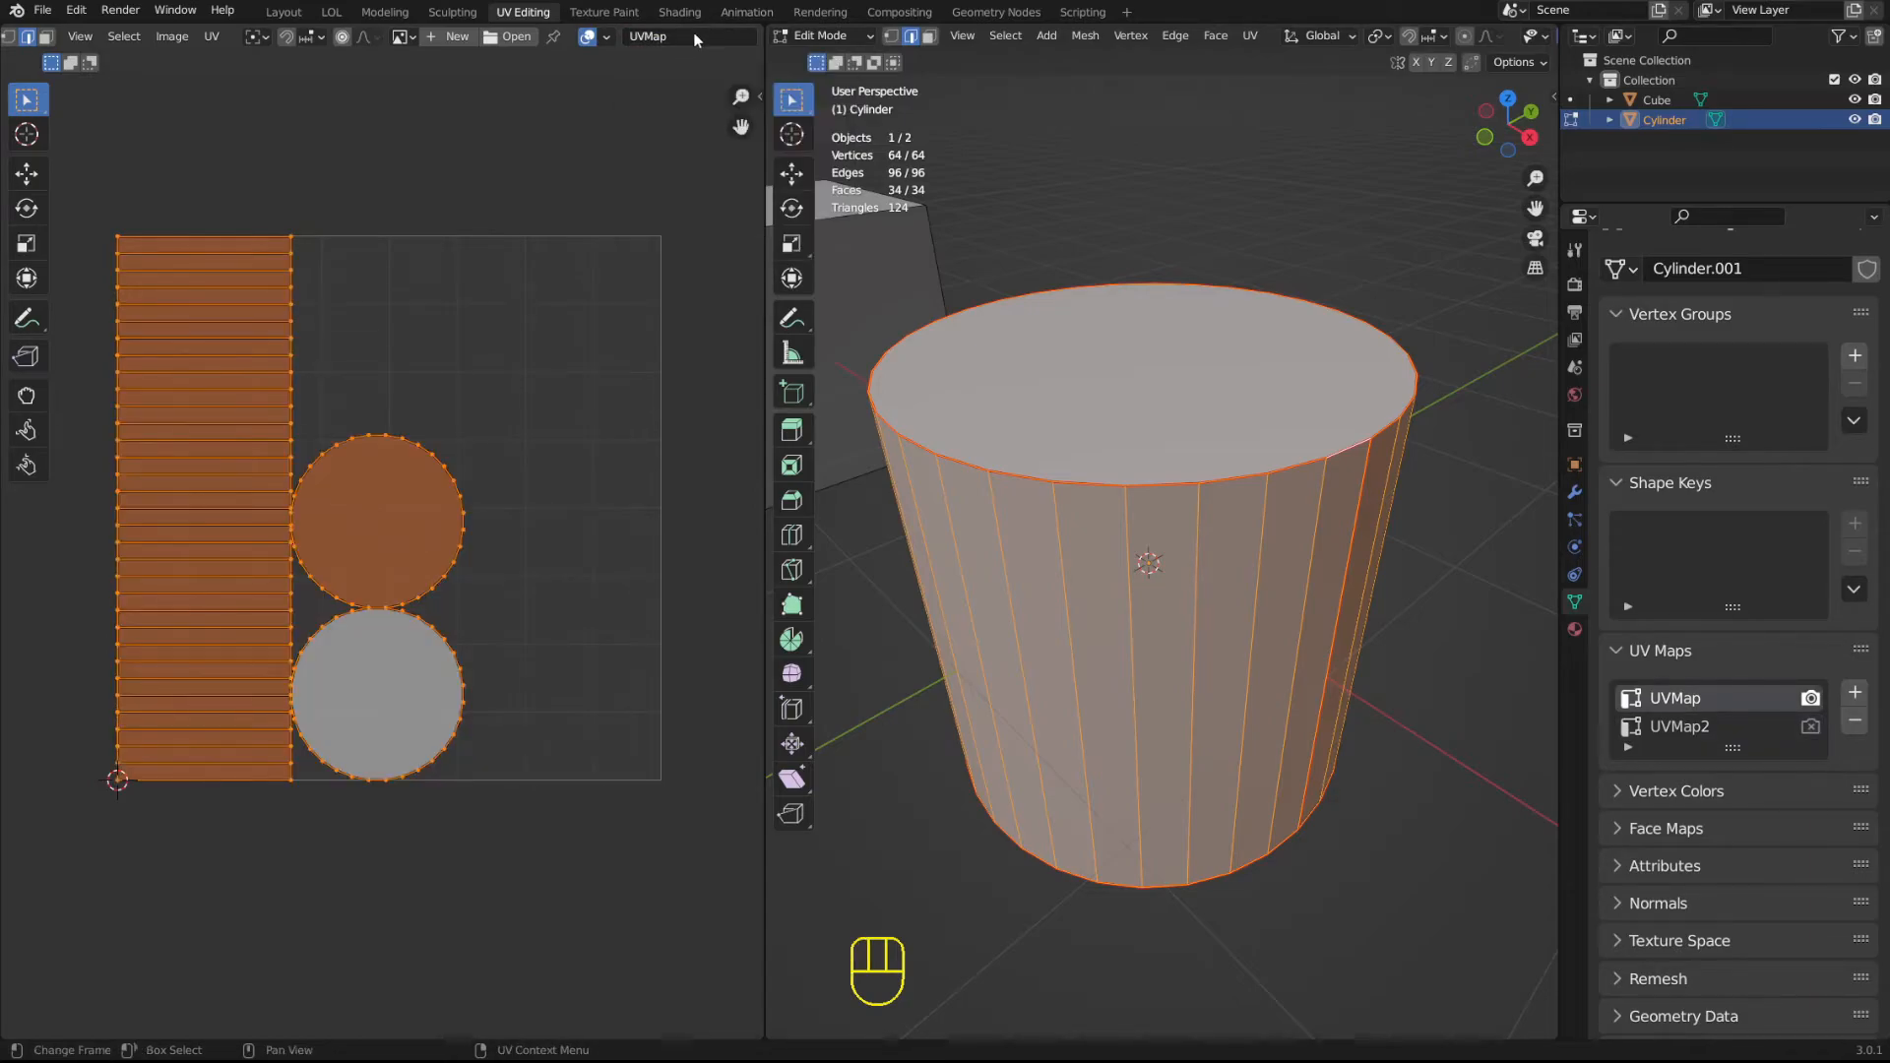
left_click(693, 34)
type("BASE")
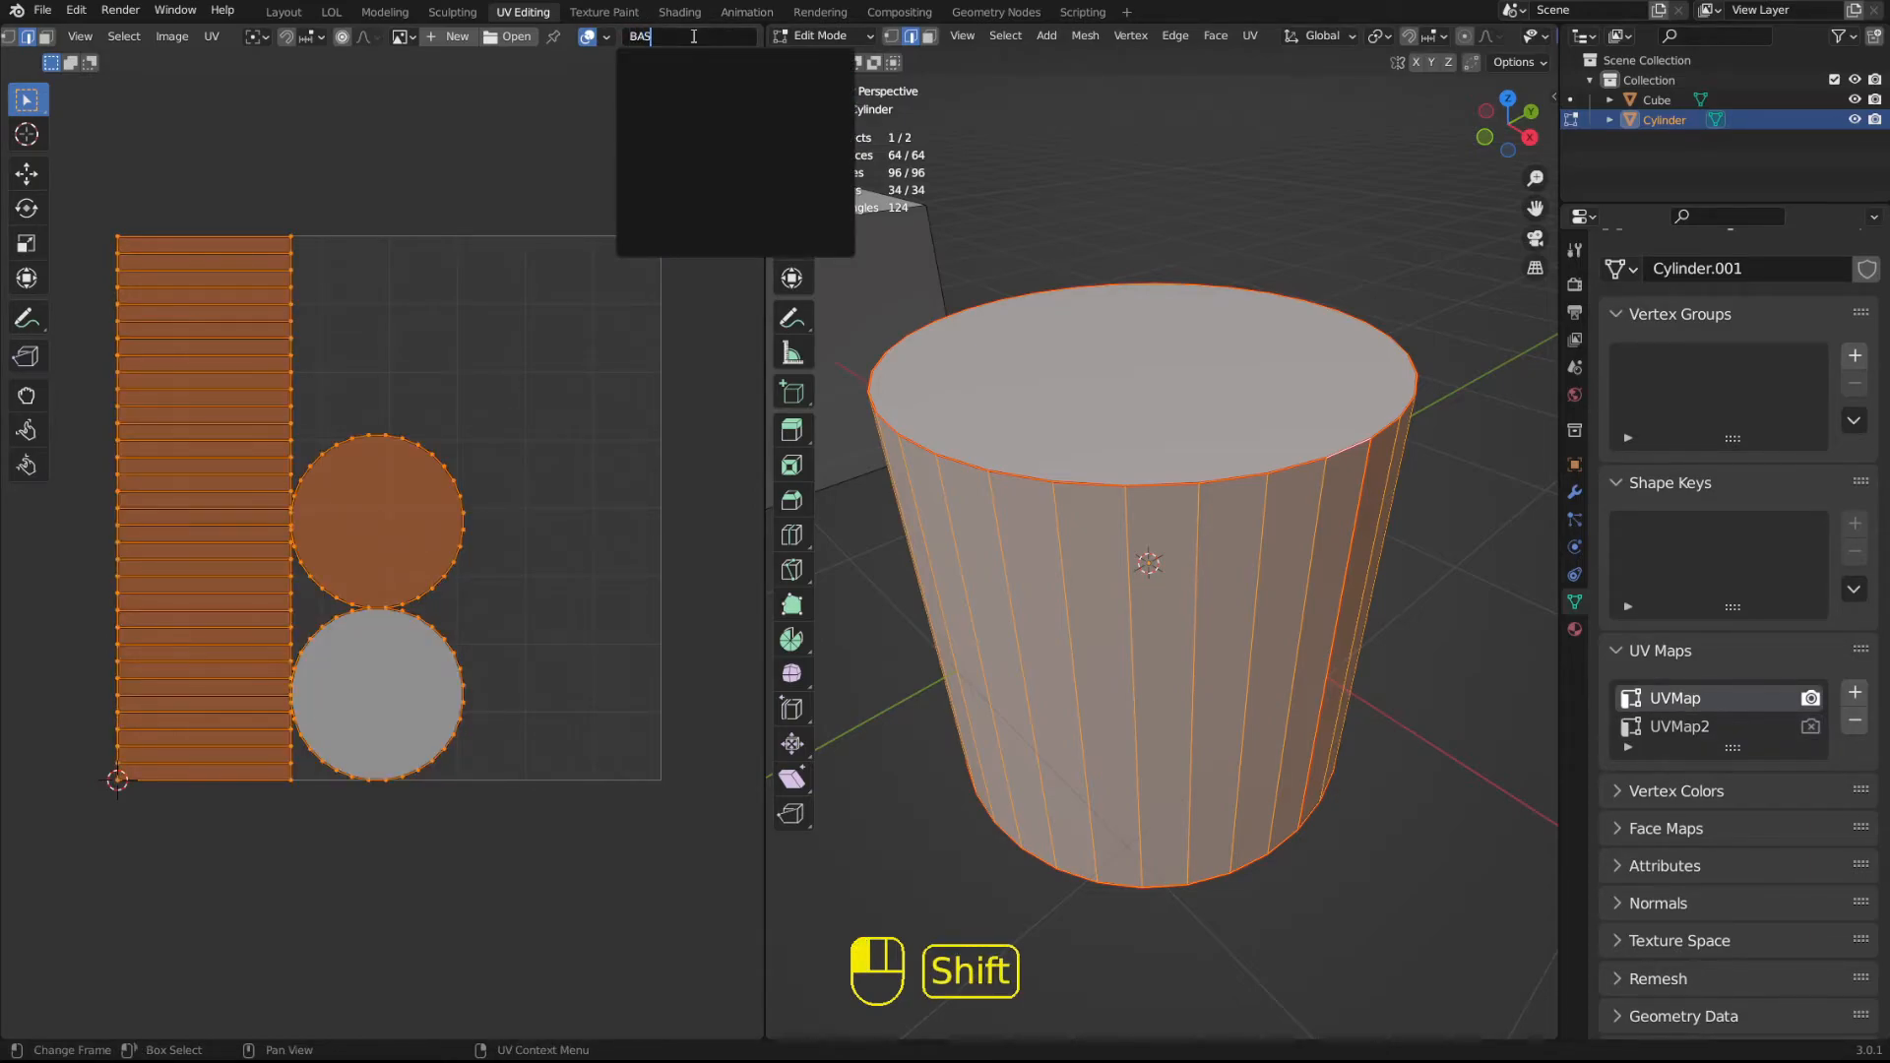
key("Return")
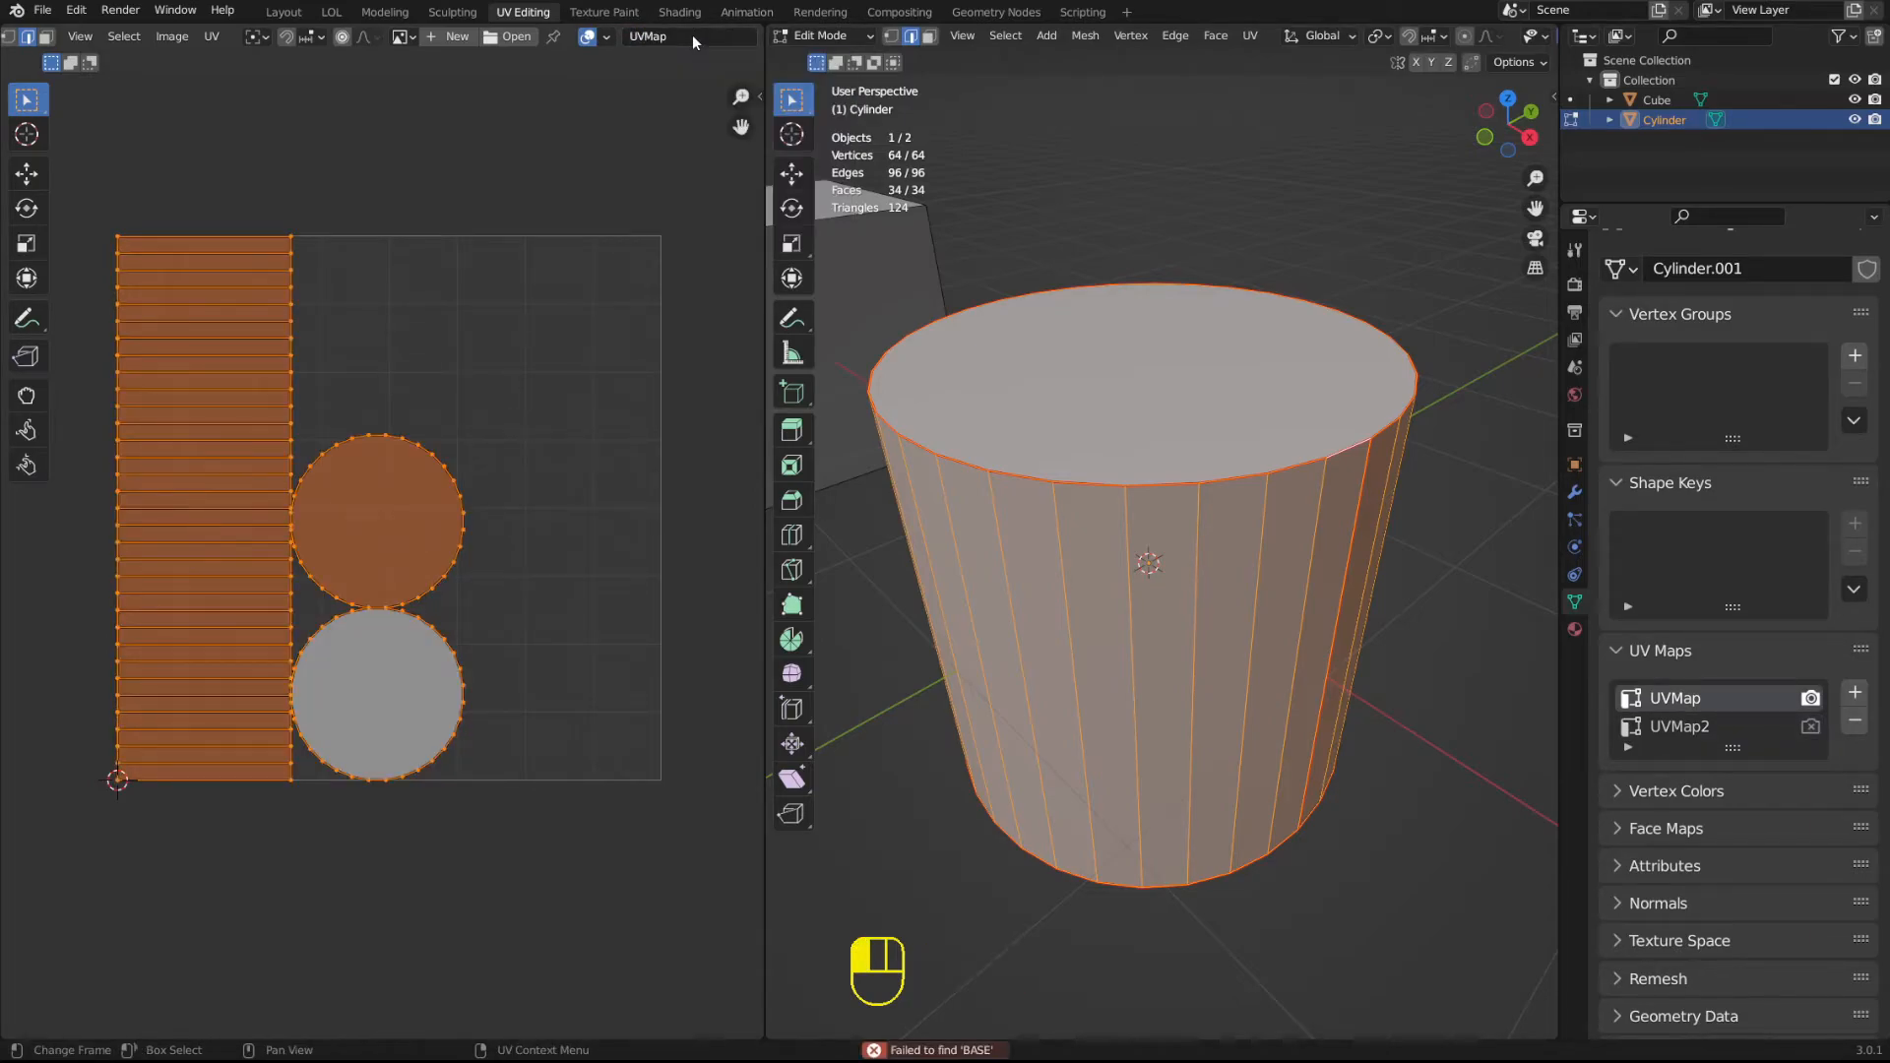
Rename UVMap as BASE and UVMap2 as LIGHTMAP in the cylinder's list of UV maps.
double_click(1679, 699)
type("E")
double_click(1673, 726)
type("LIGHTMAP")
key("Return")
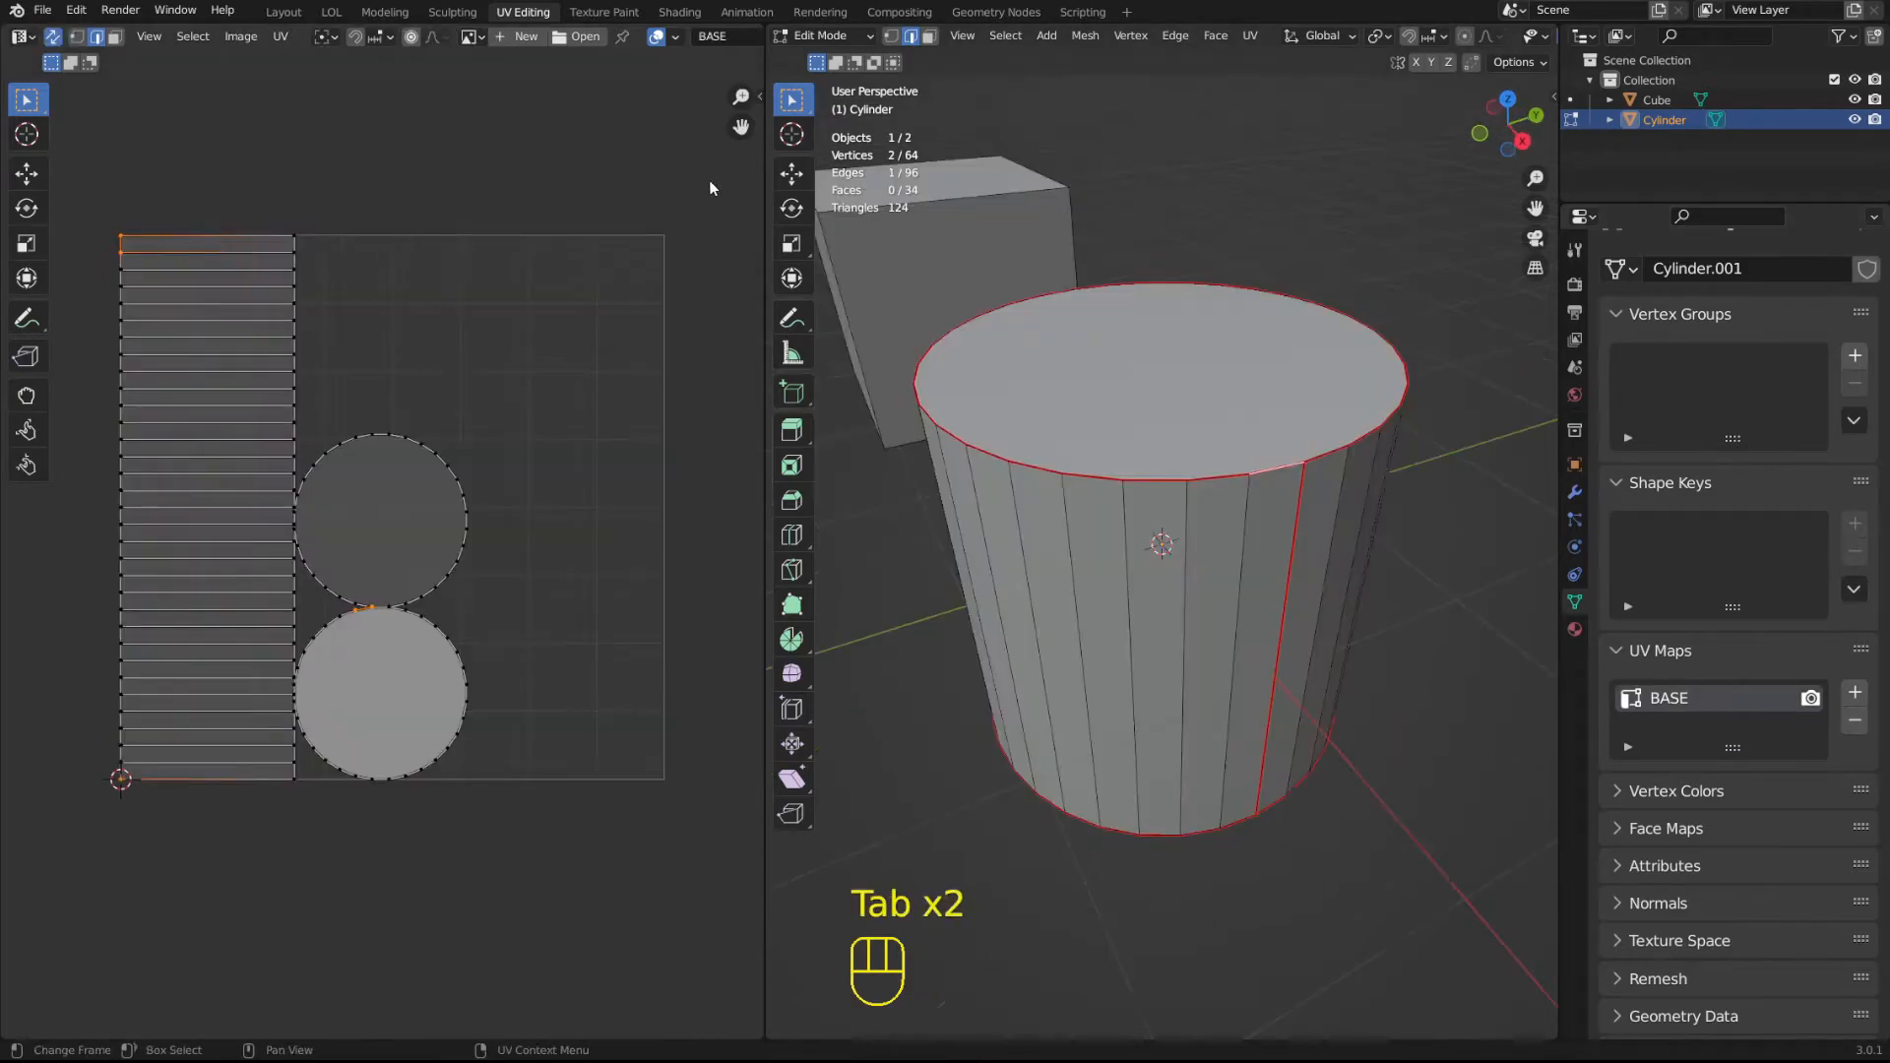
Select the entire cylinder with the BASE map active and start exporting its UV layout.
key("a")
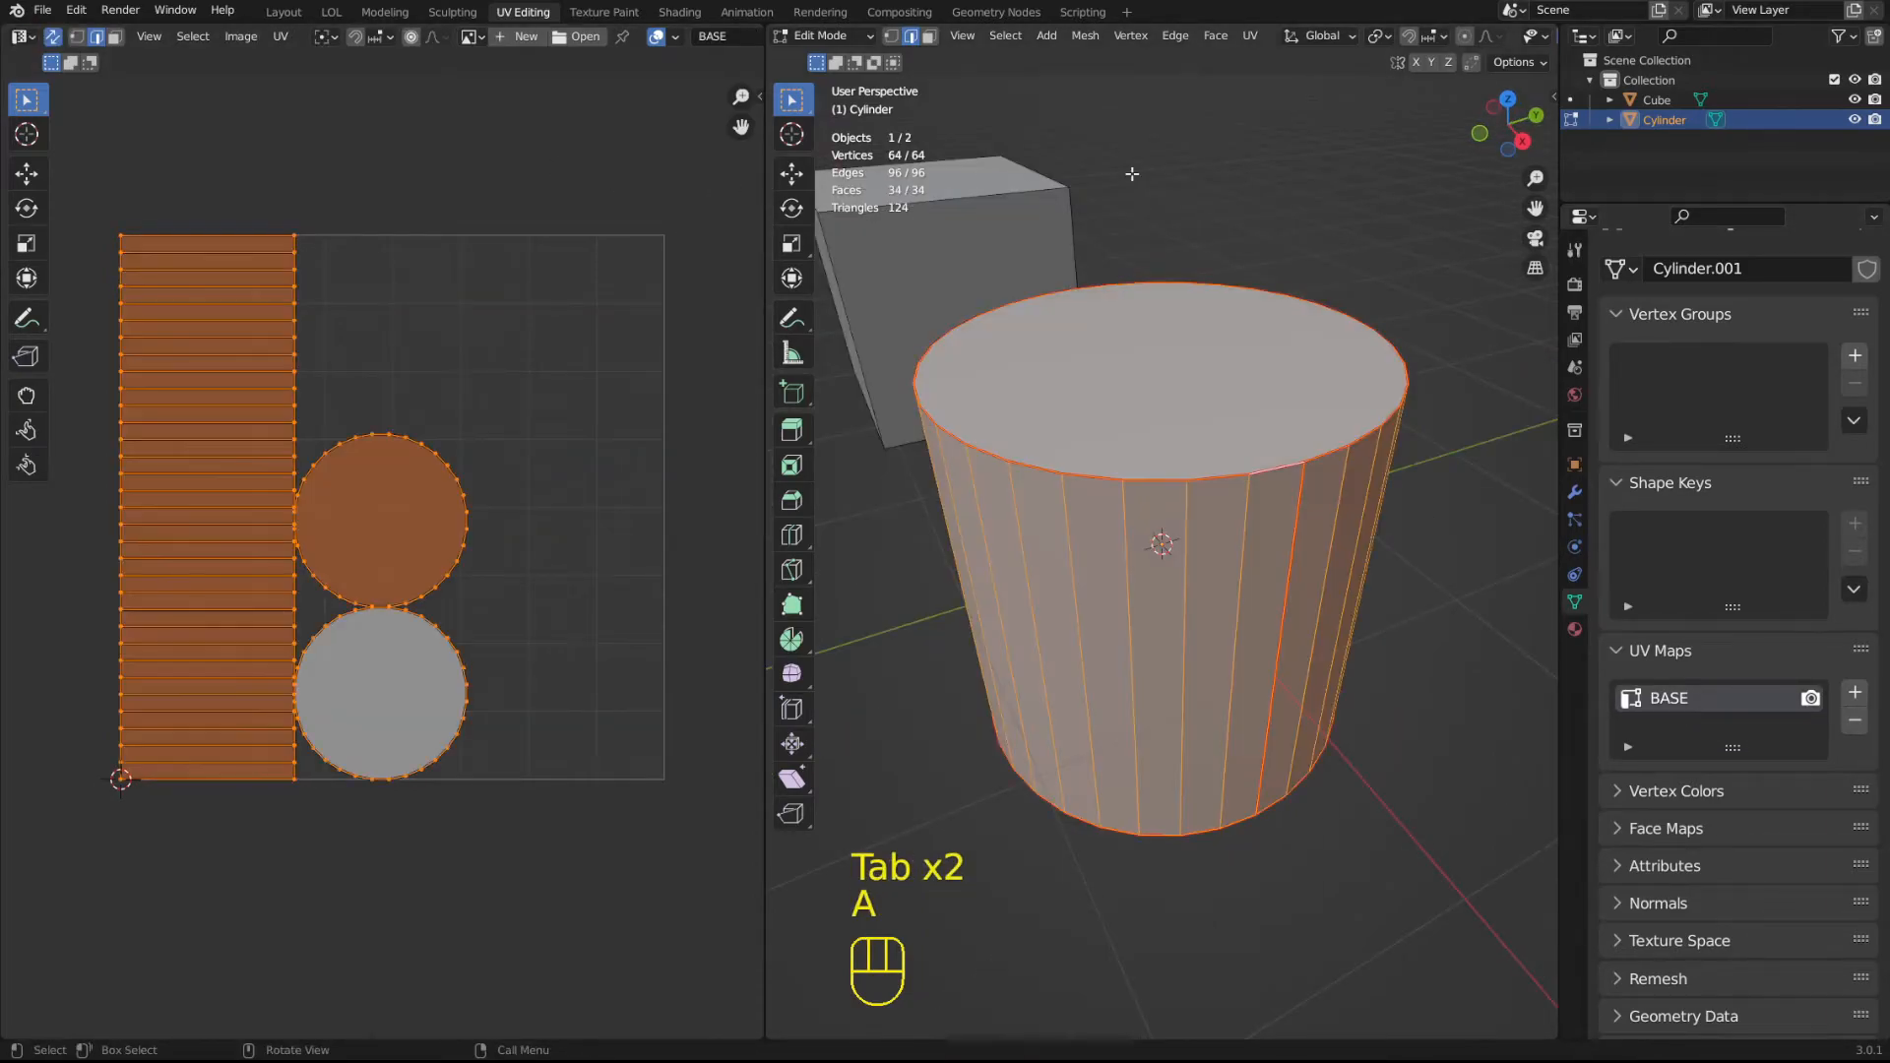
left_click(279, 37)
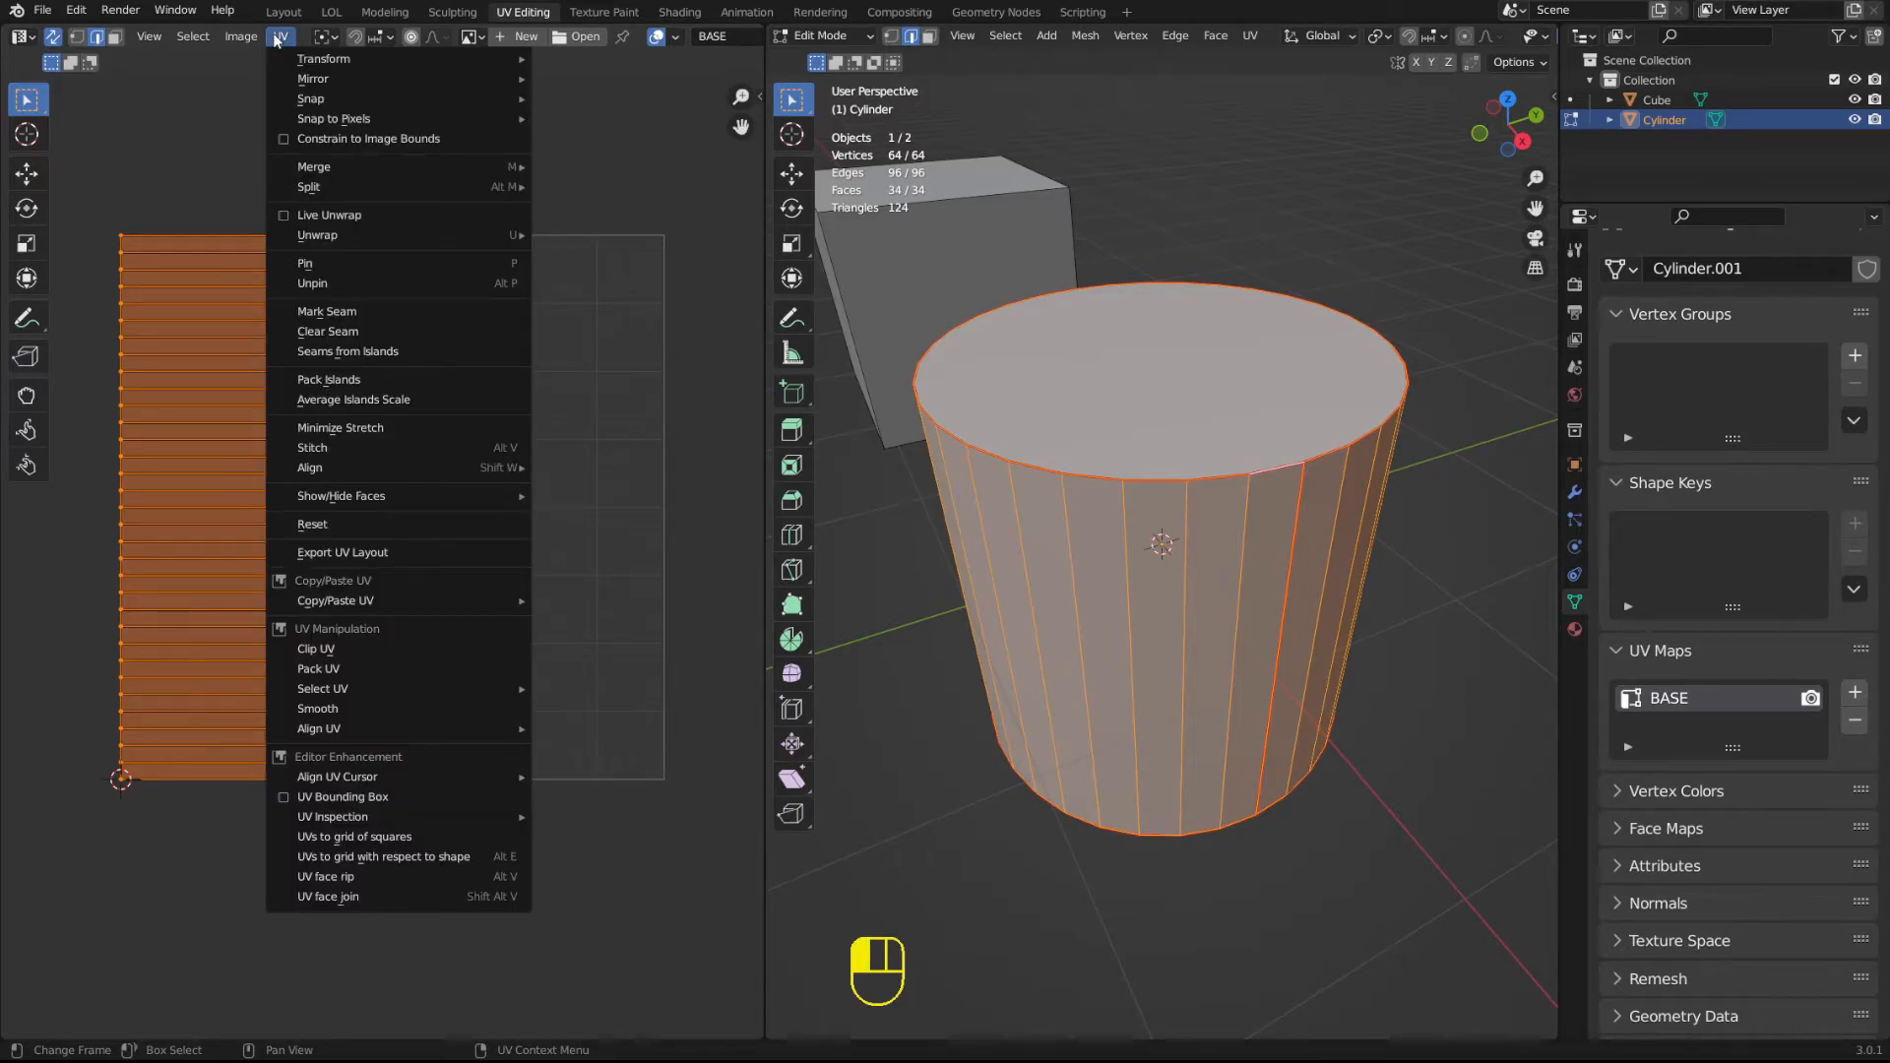
left_click(1321, 451)
key("a")
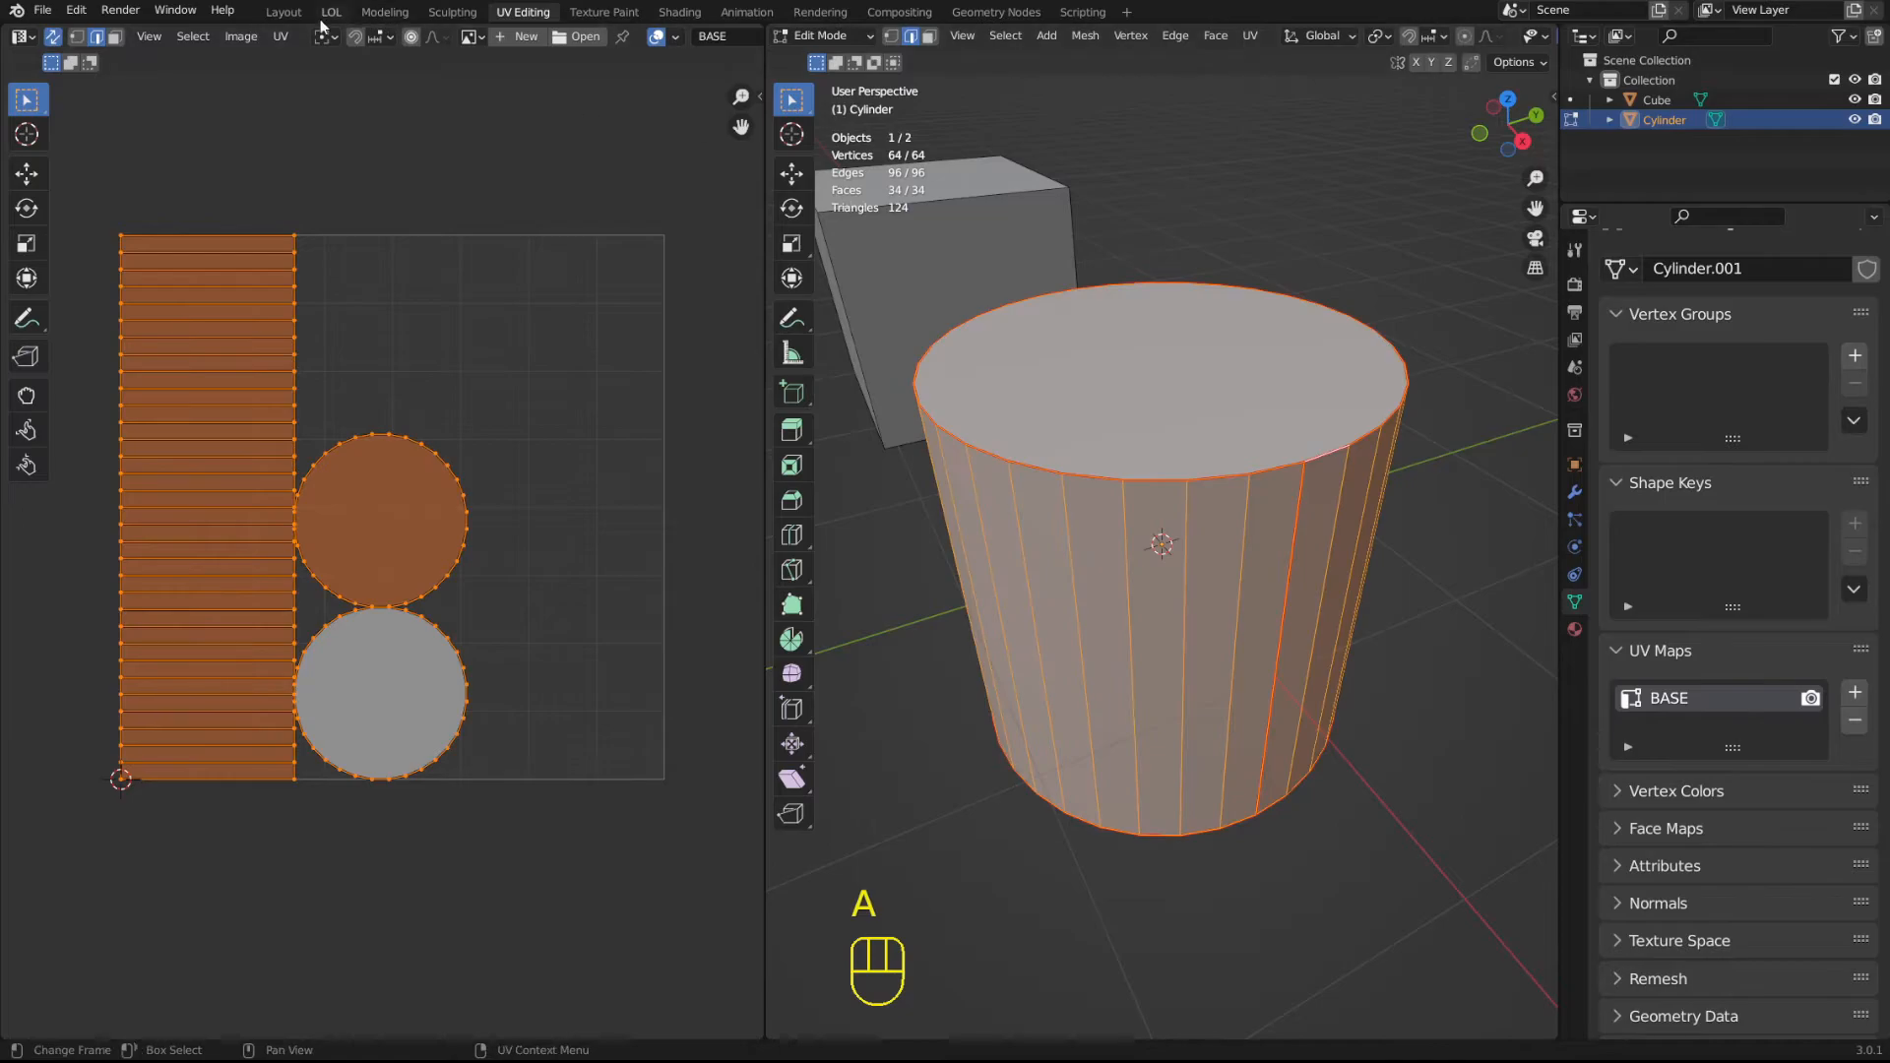
left_click(280, 36)
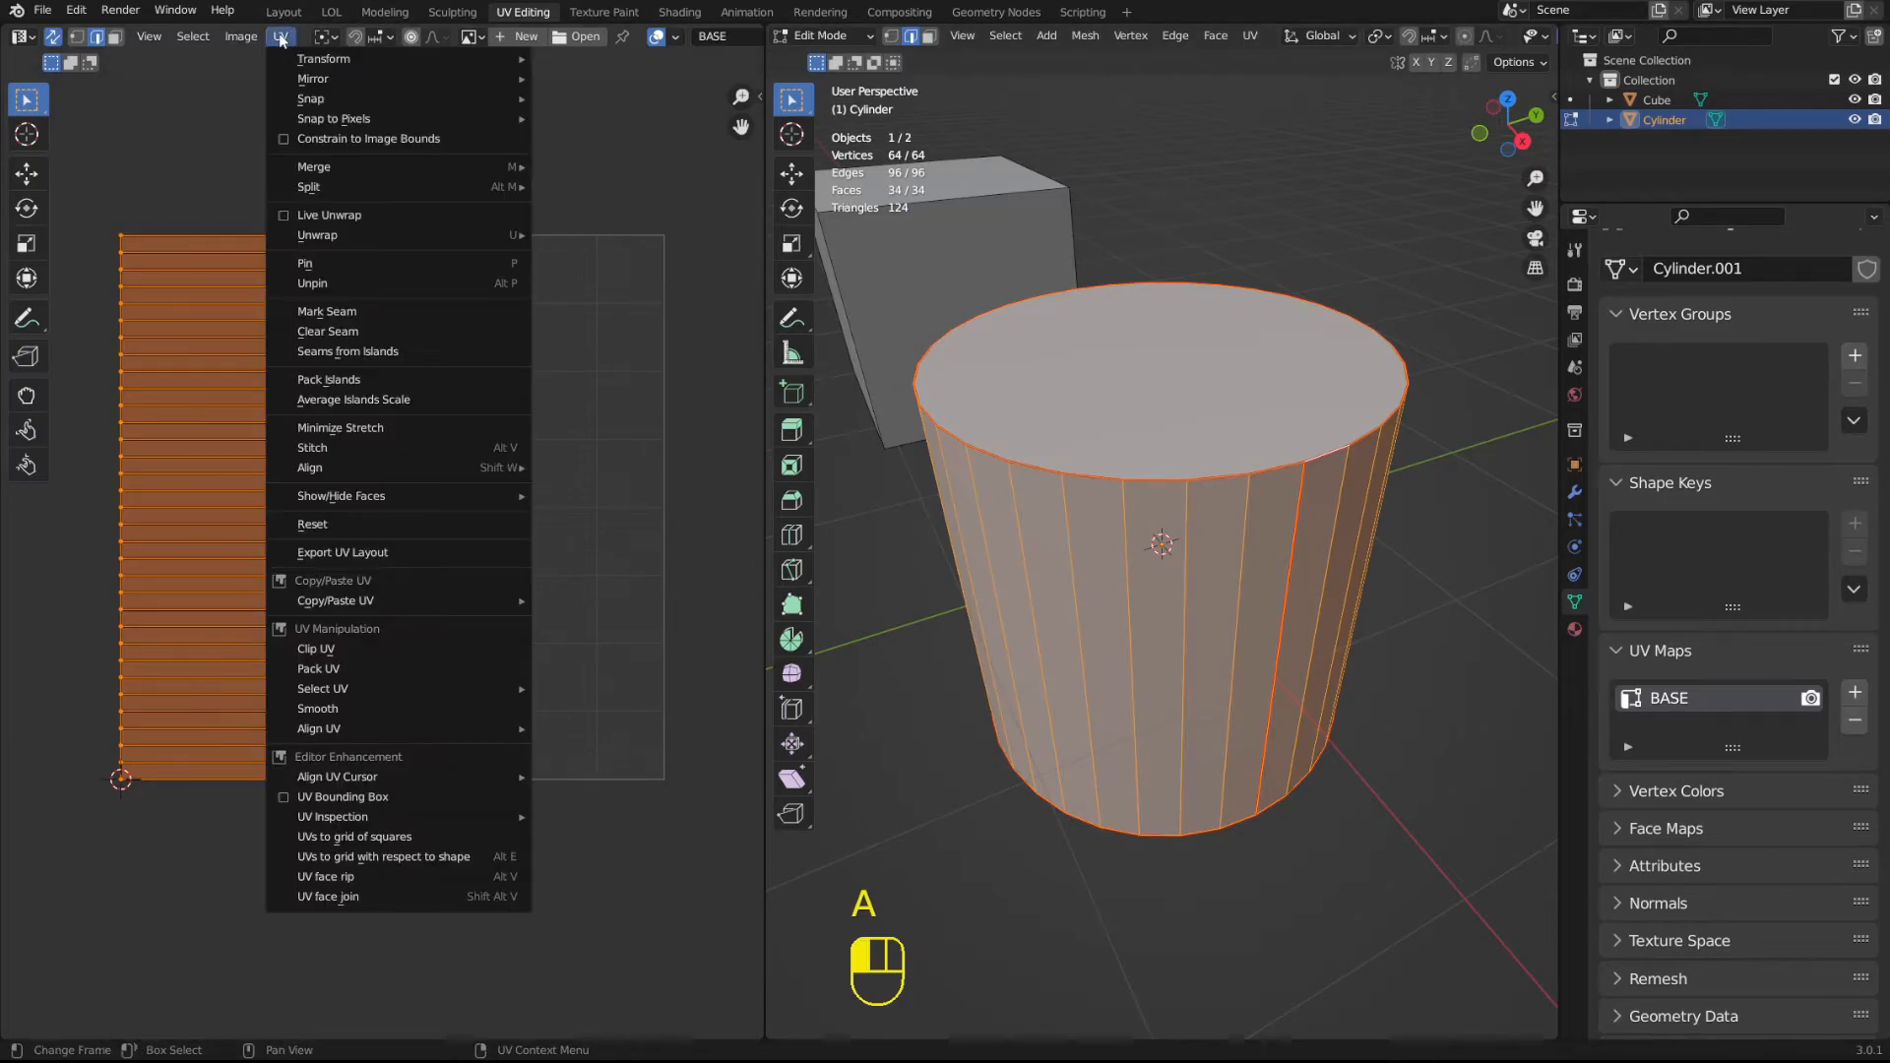
left_click(362, 554)
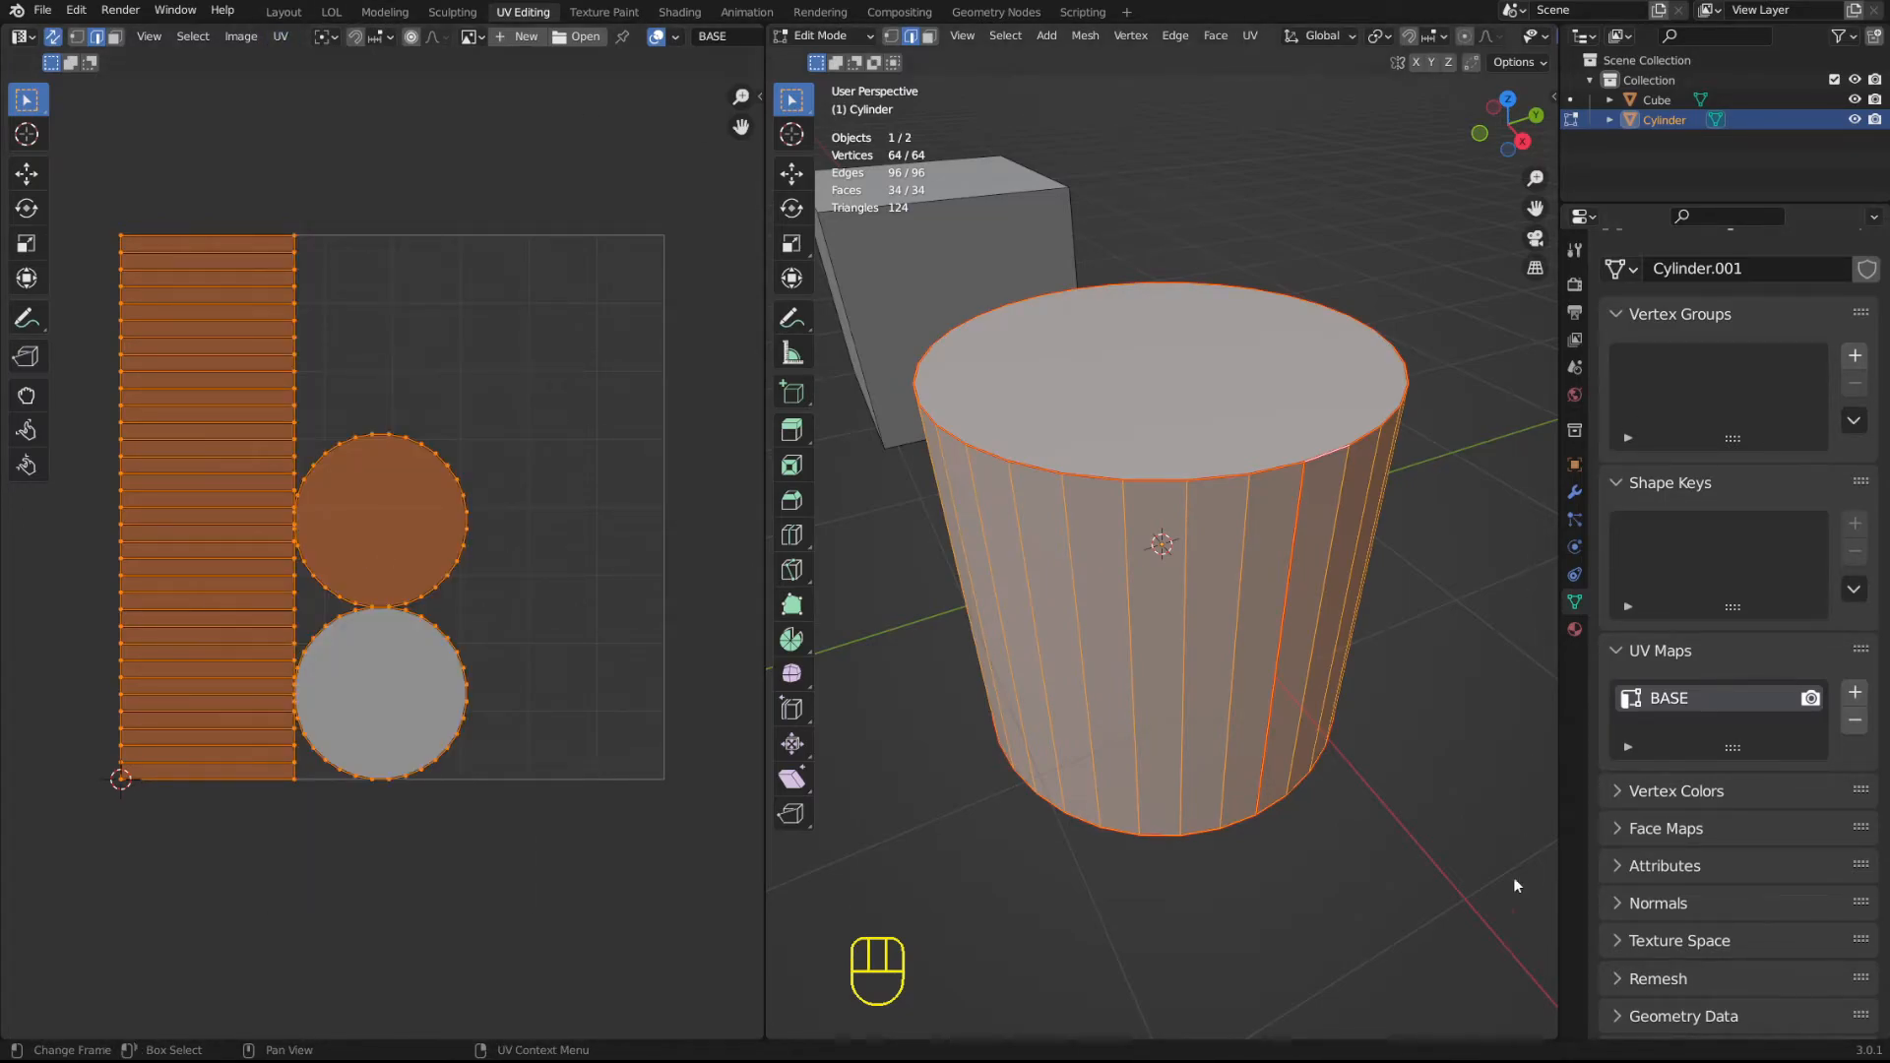
left_click(280, 36)
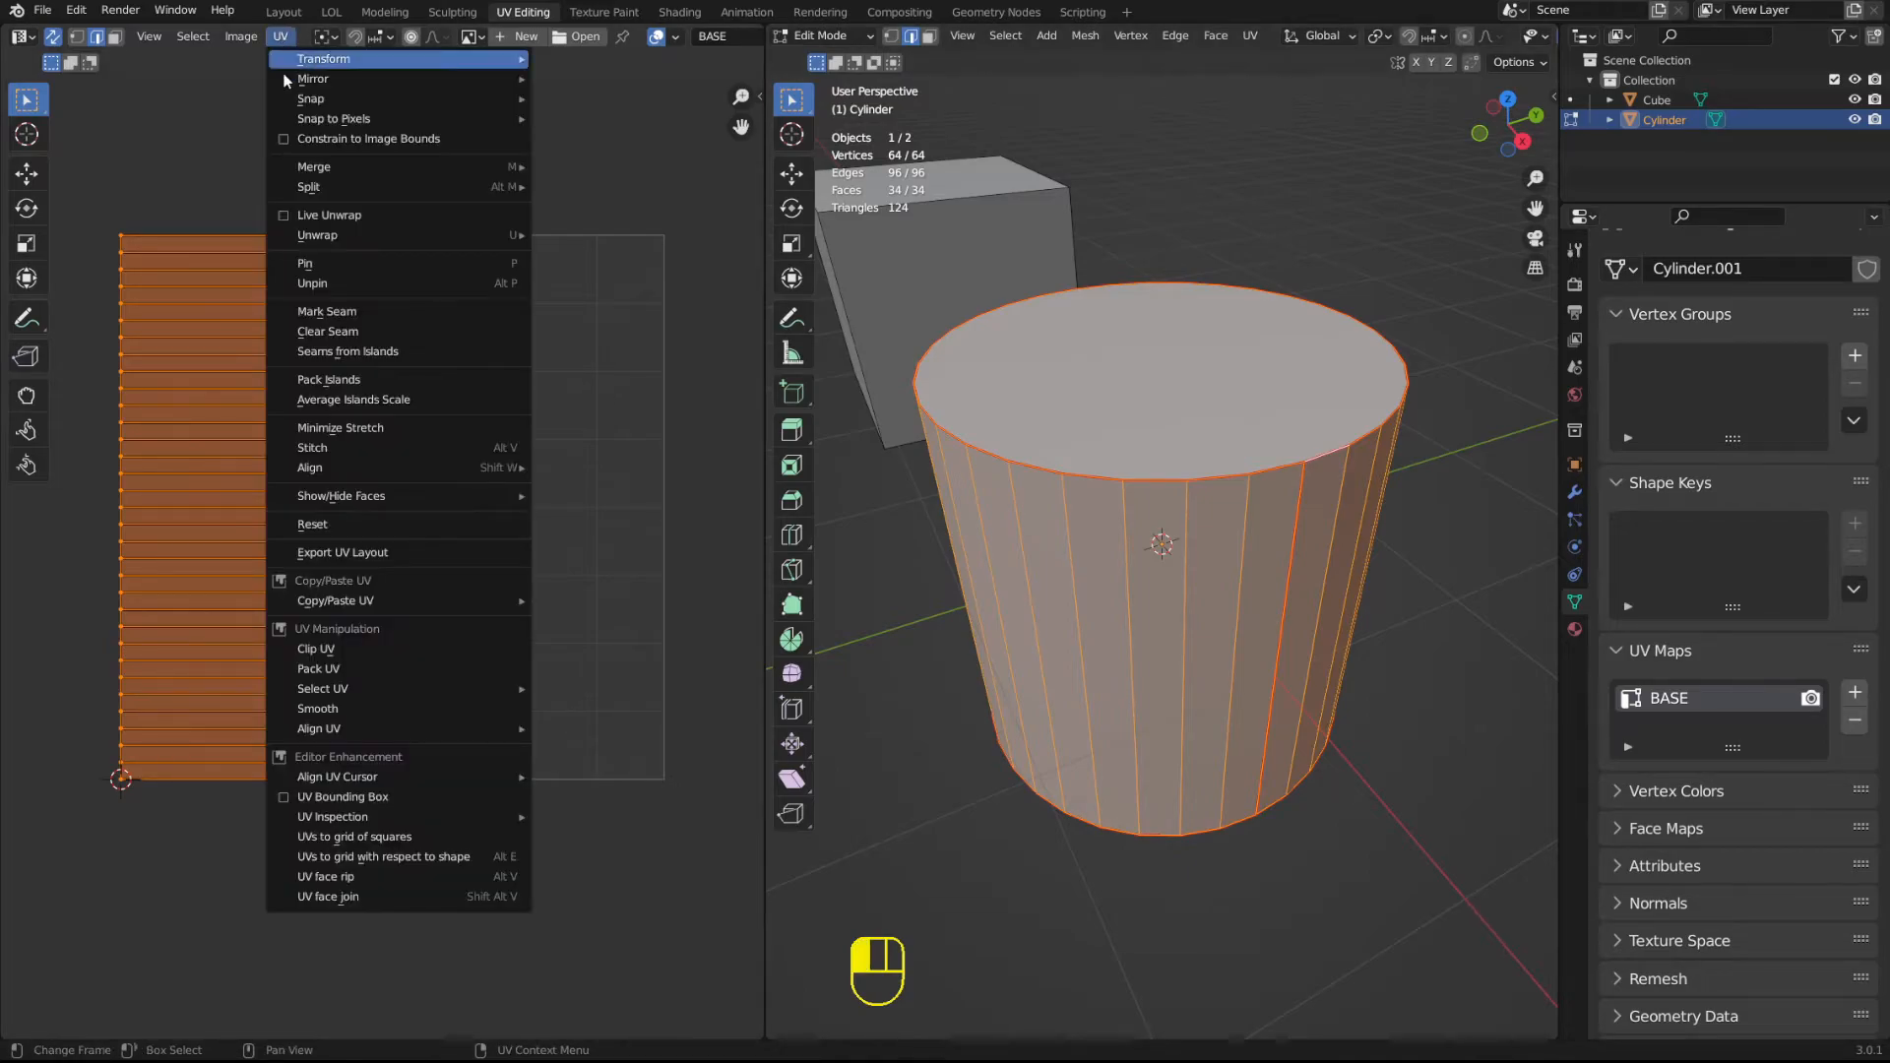
left_click(343, 554)
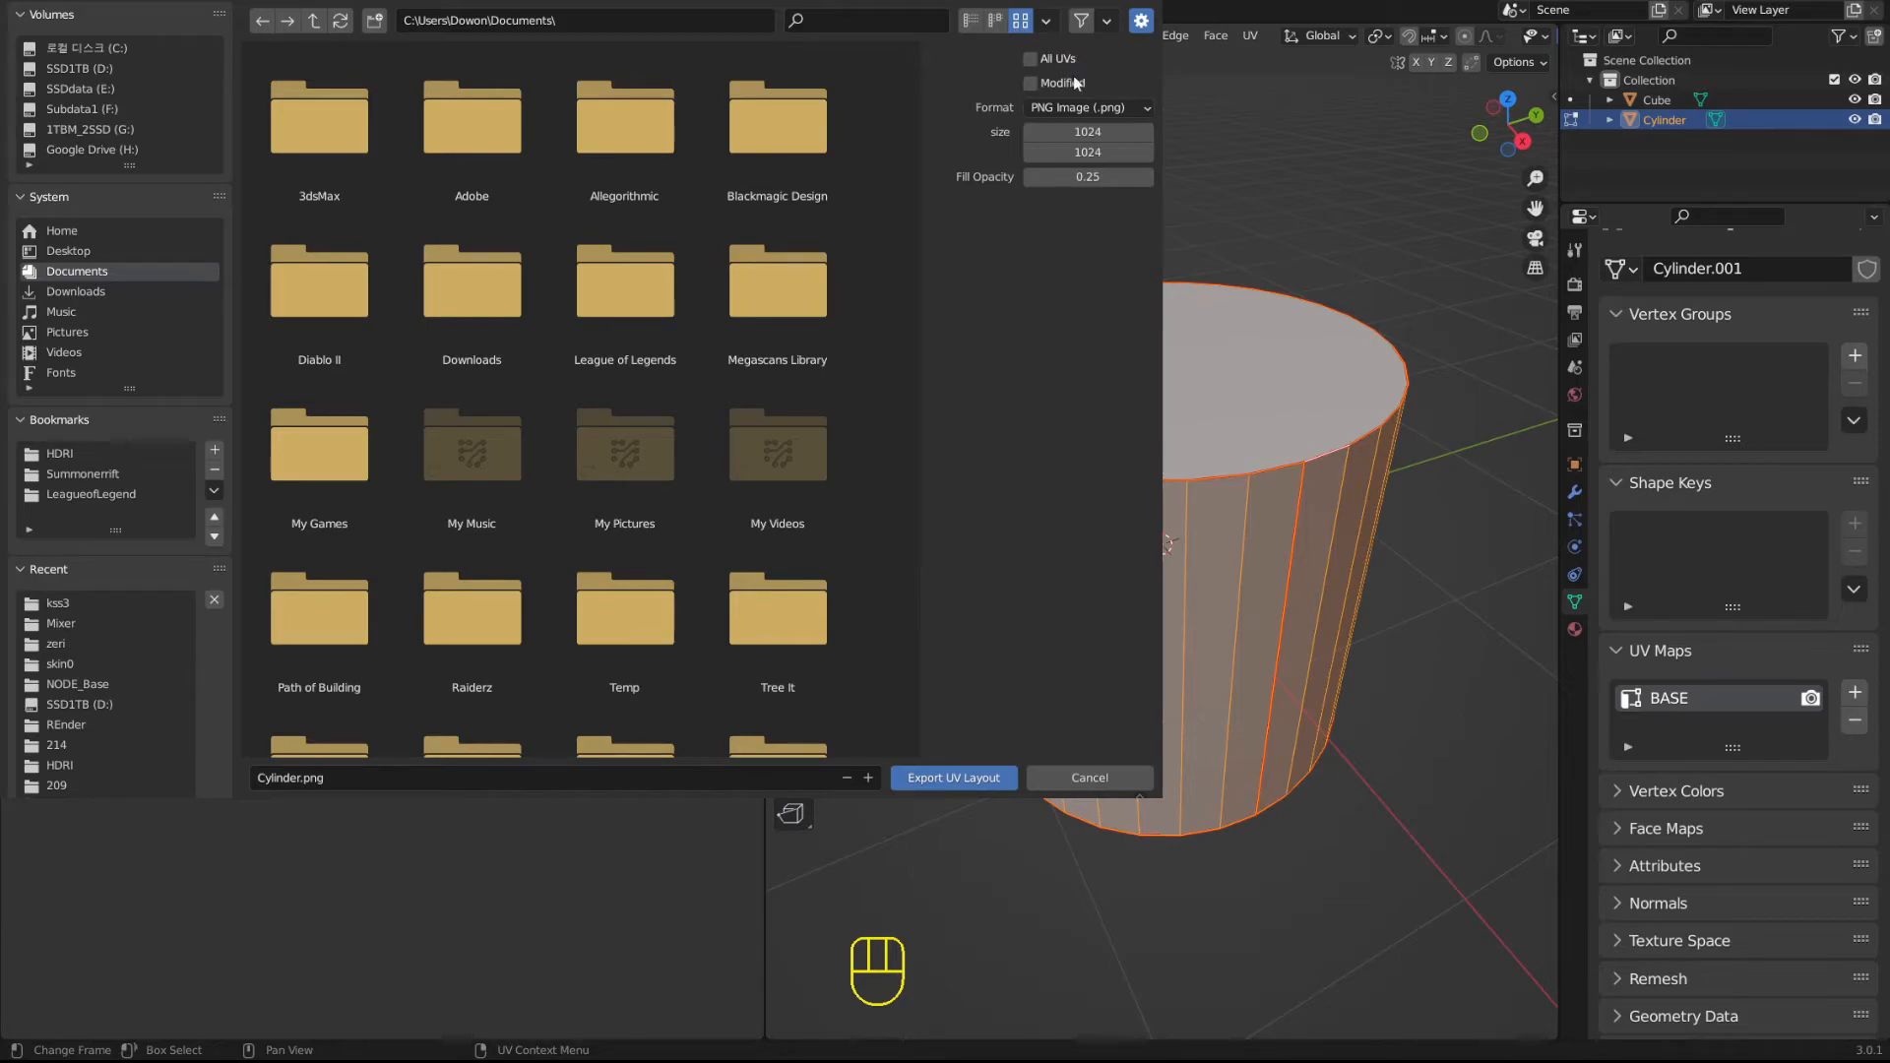
Try fill opacities of 1.00 and 0.00 in the PNG UV layout export settings, and cancel the export.
left_click(1101, 107)
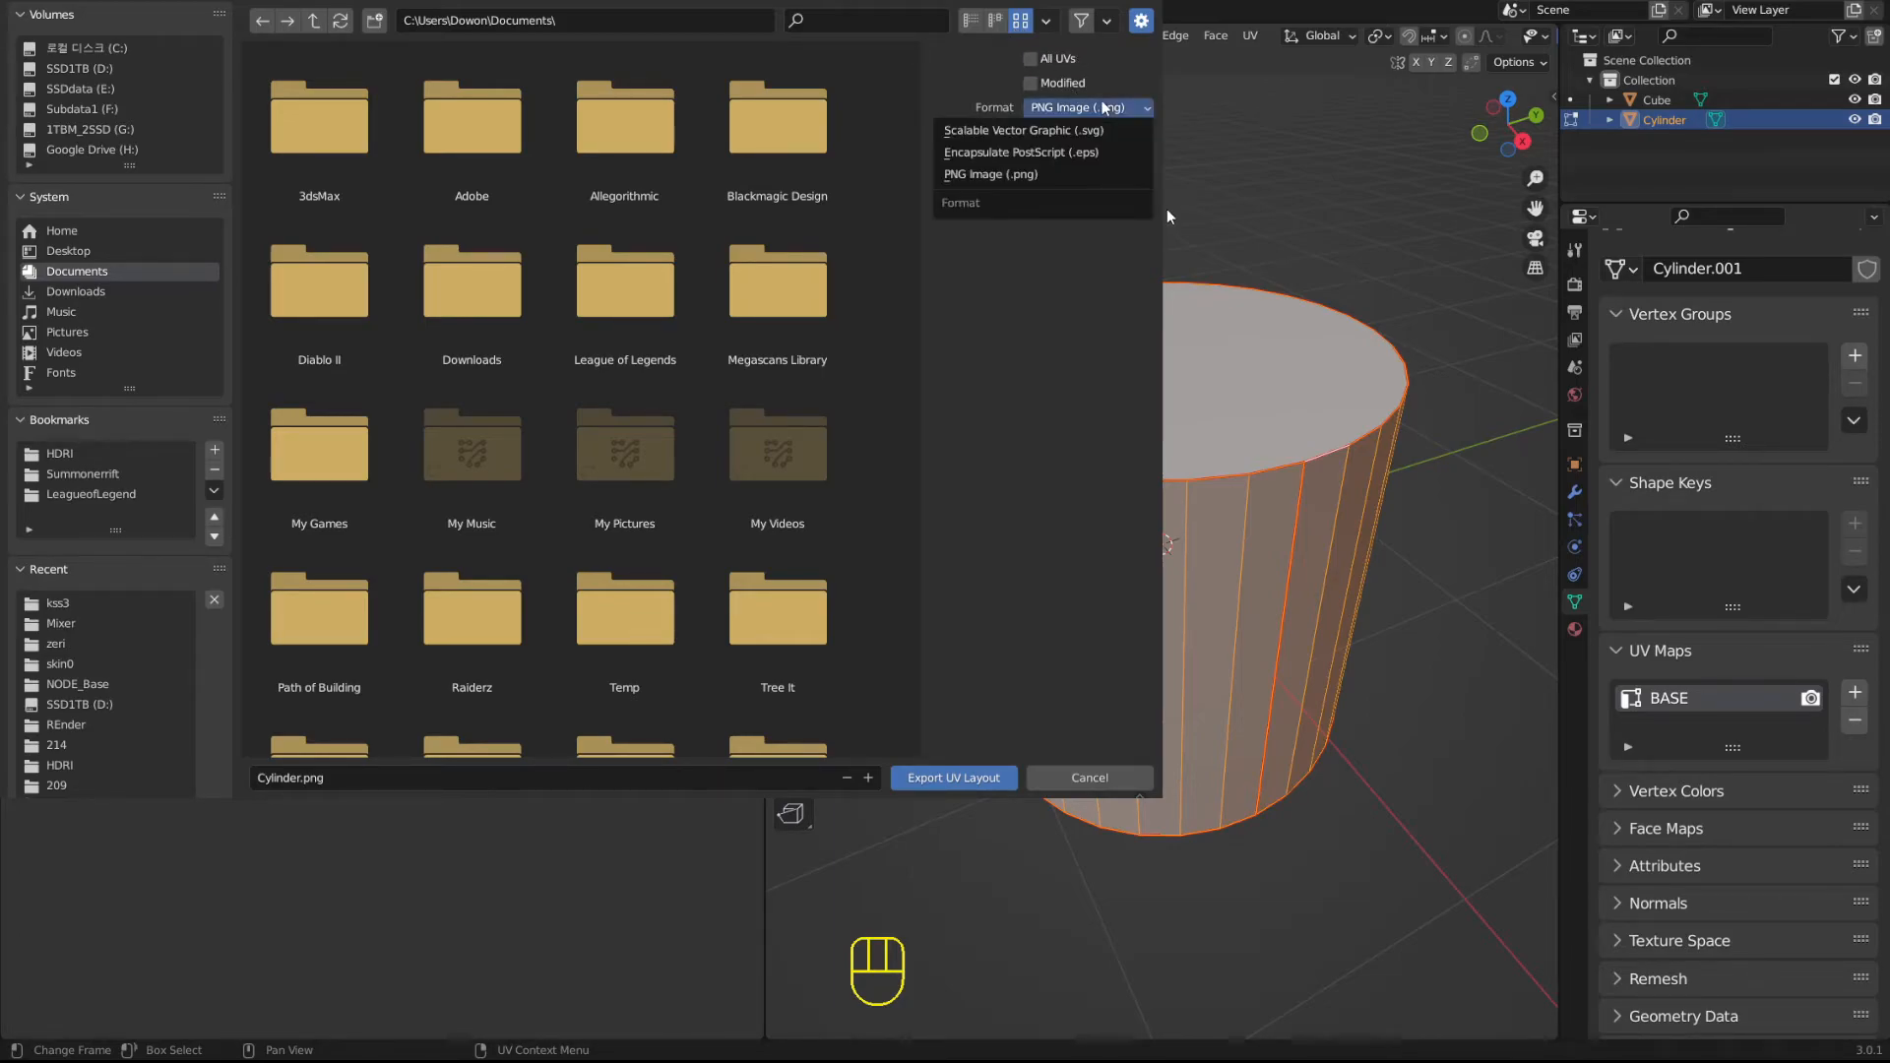
left_click(1086, 107)
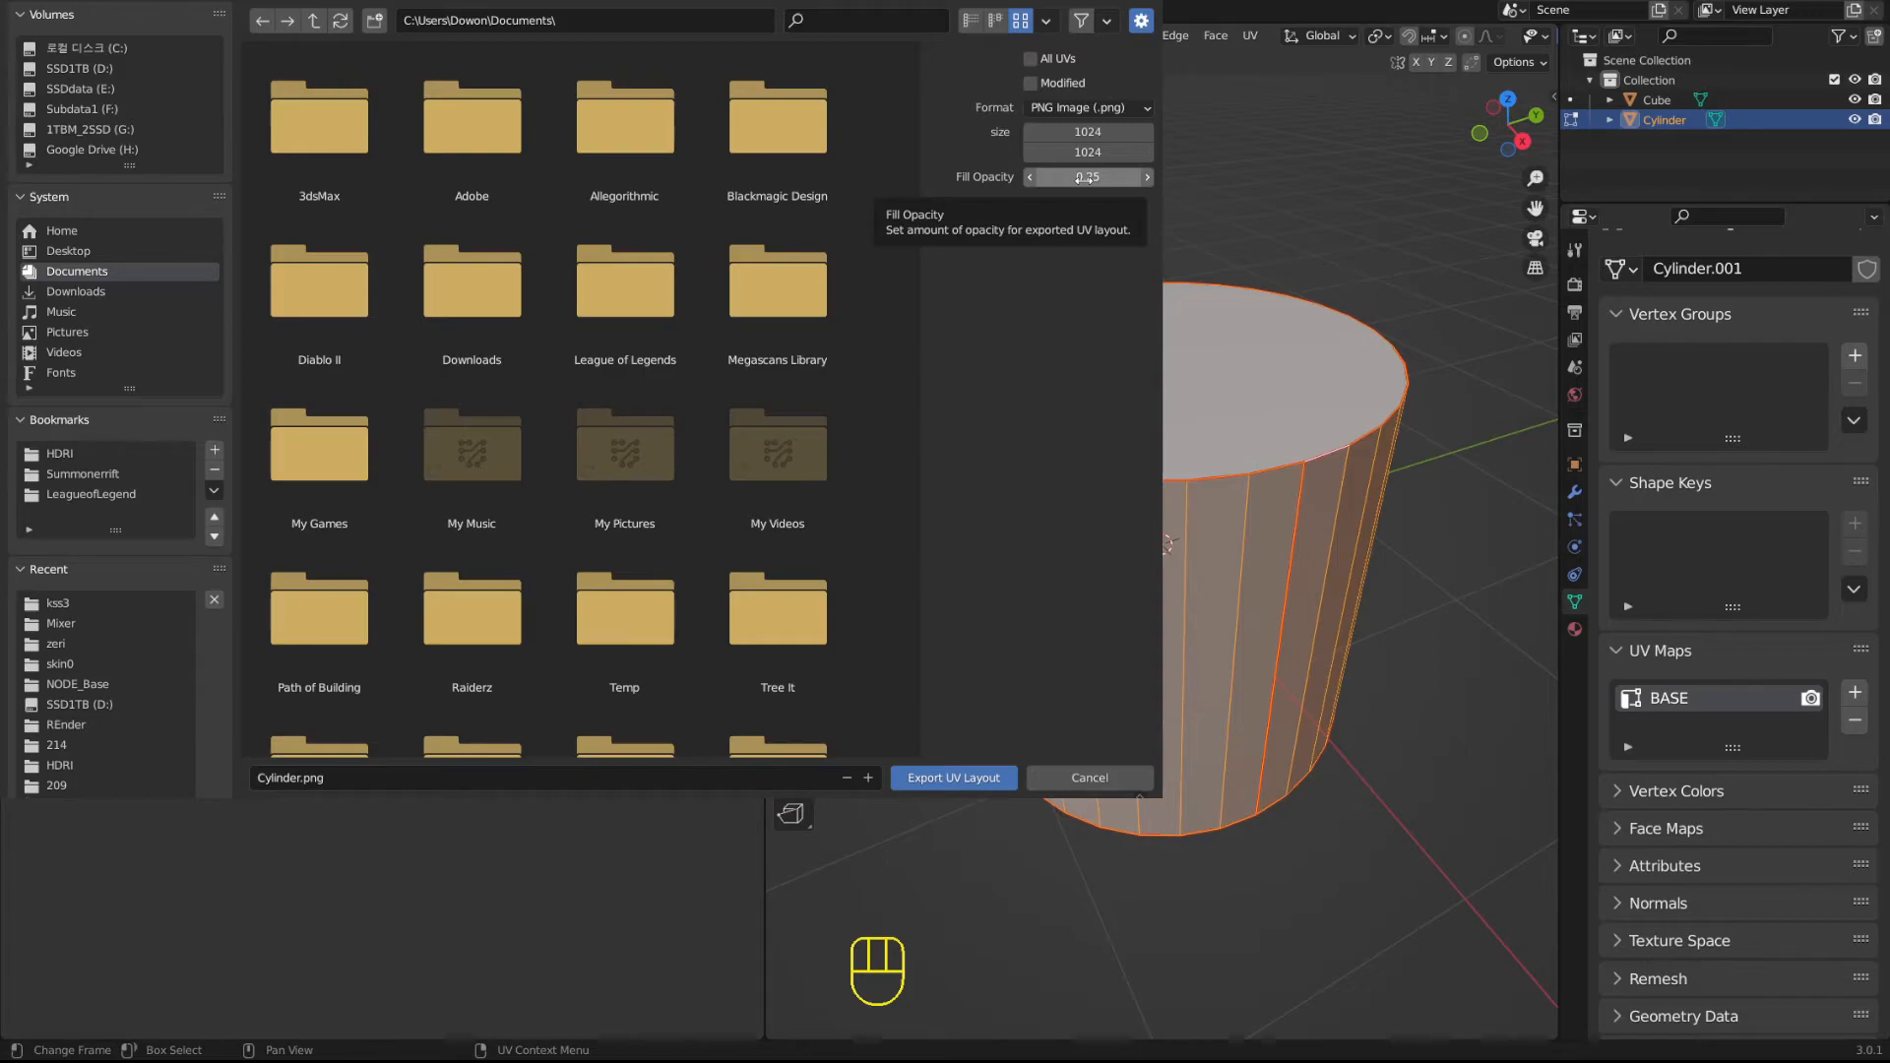
left_click_drag(1085, 178, 1152, 174)
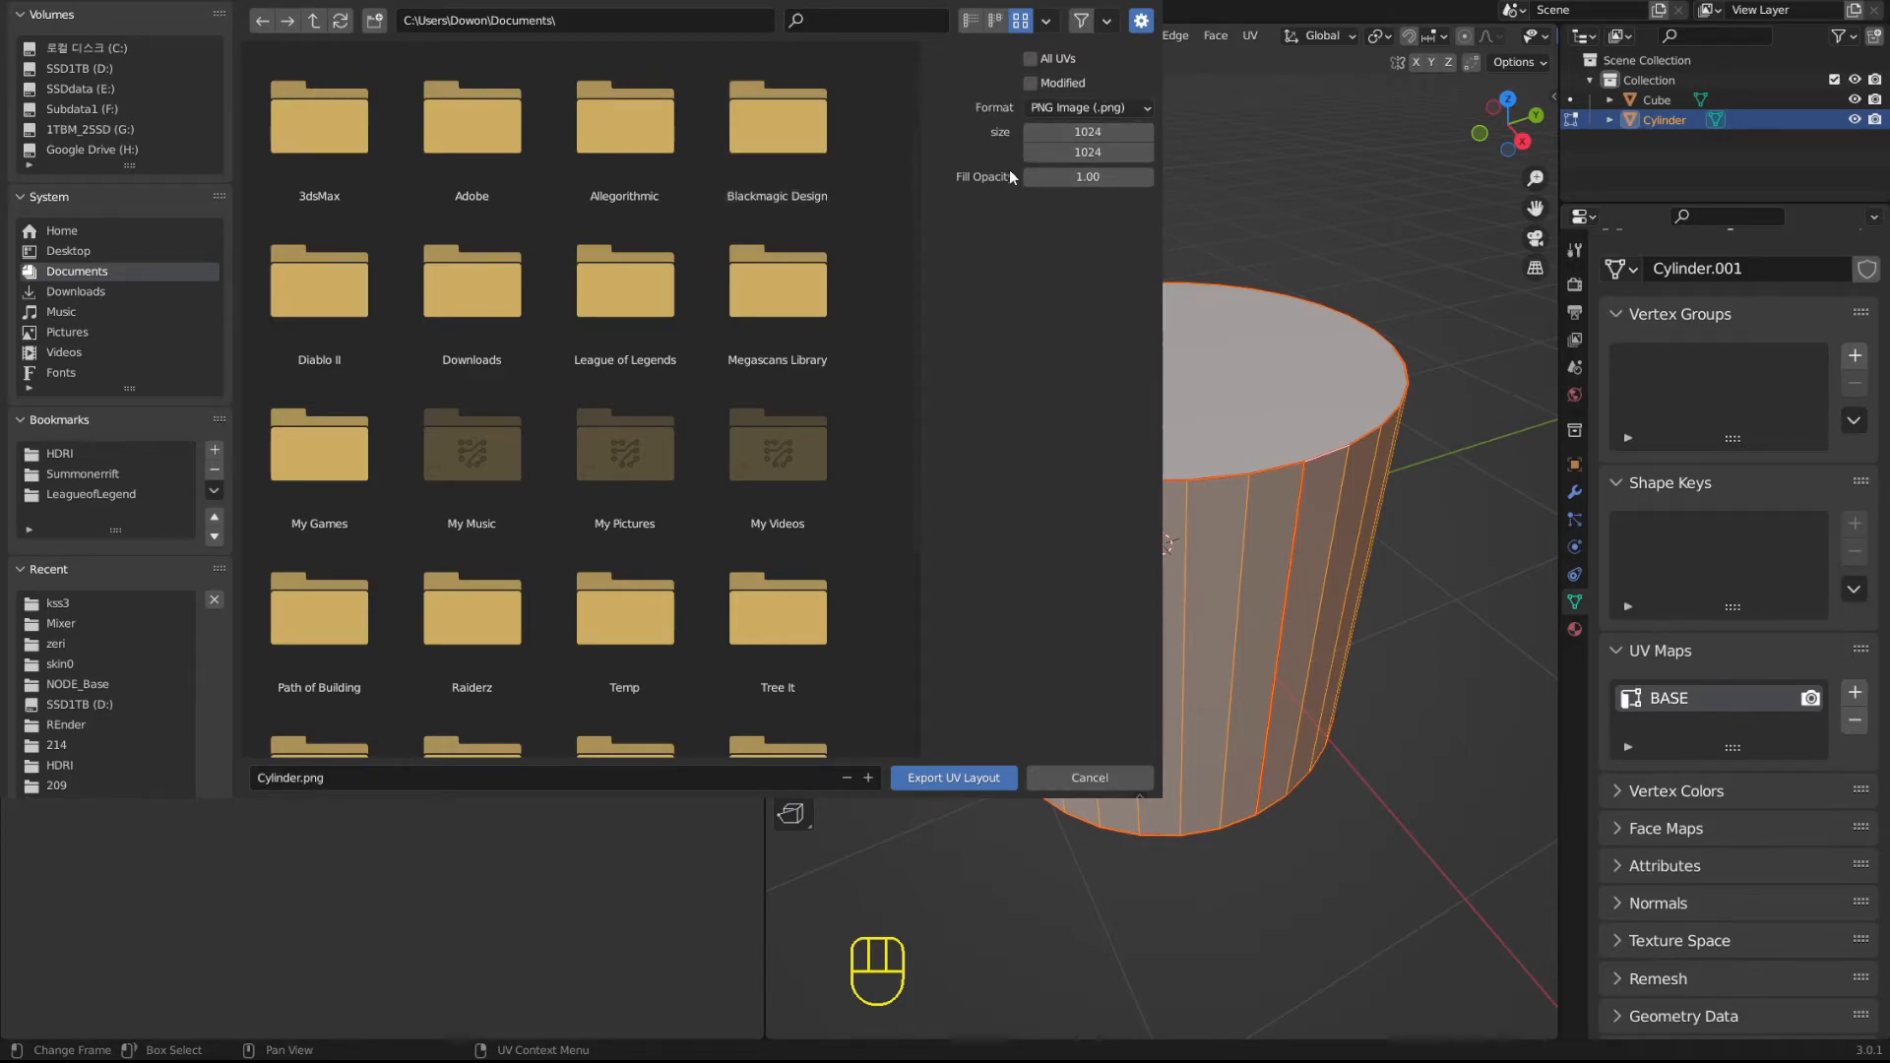
left_click_drag(1043, 178, 1030, 178)
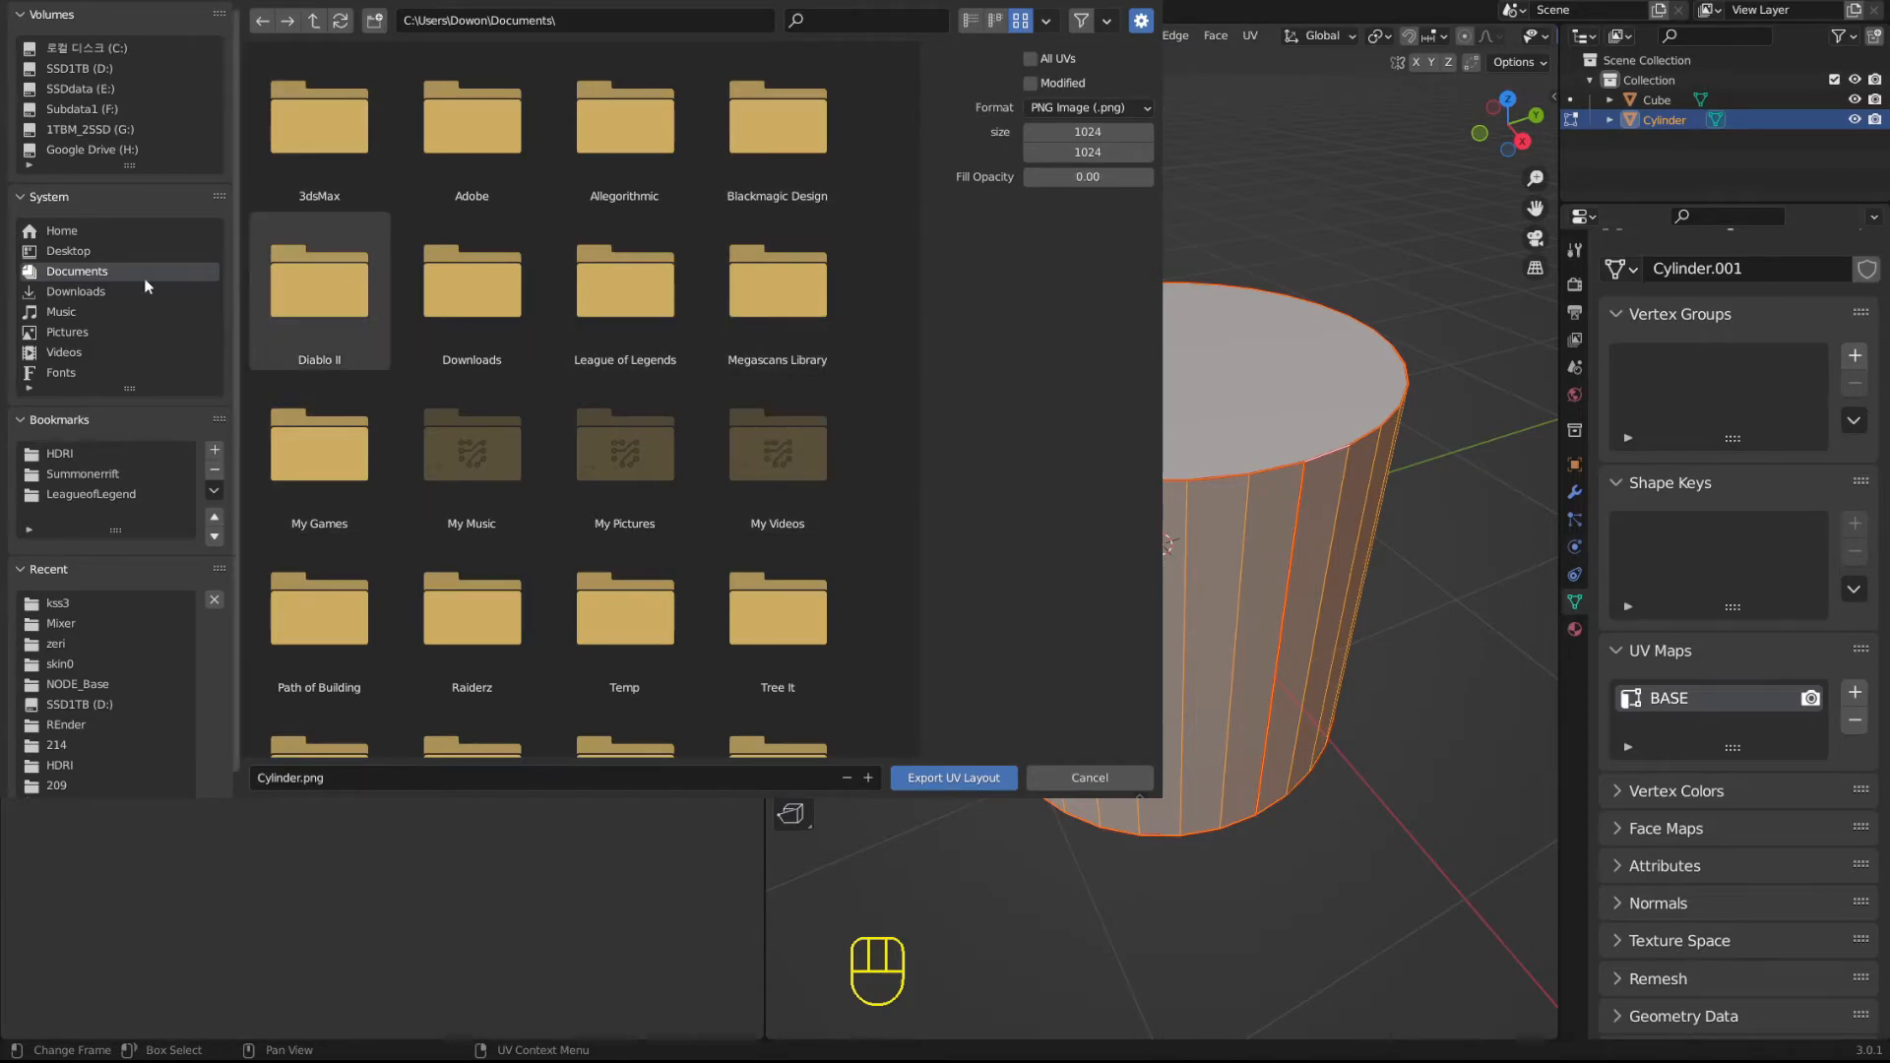
left_click(1090, 777)
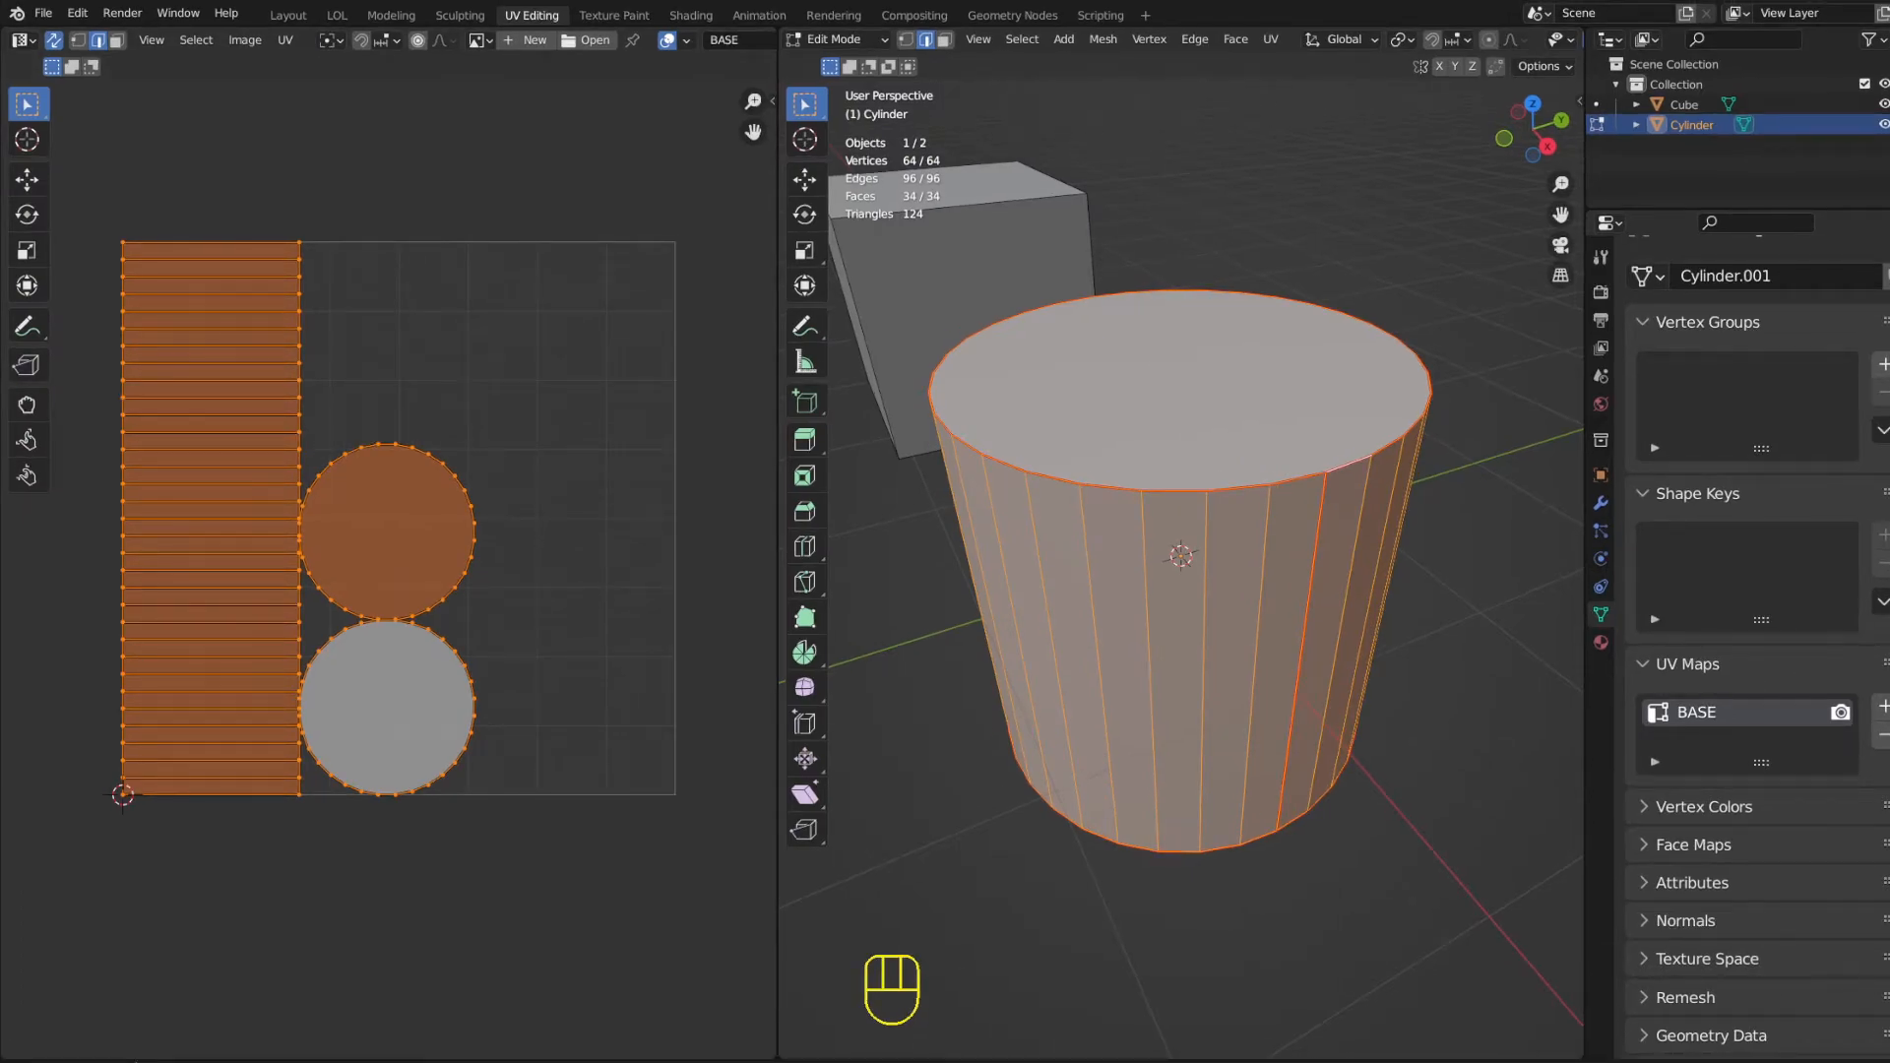
Leave Edit Mode and return the cylinder to Object Mode.
middle_click_drag(1130, 456, 1116, 407)
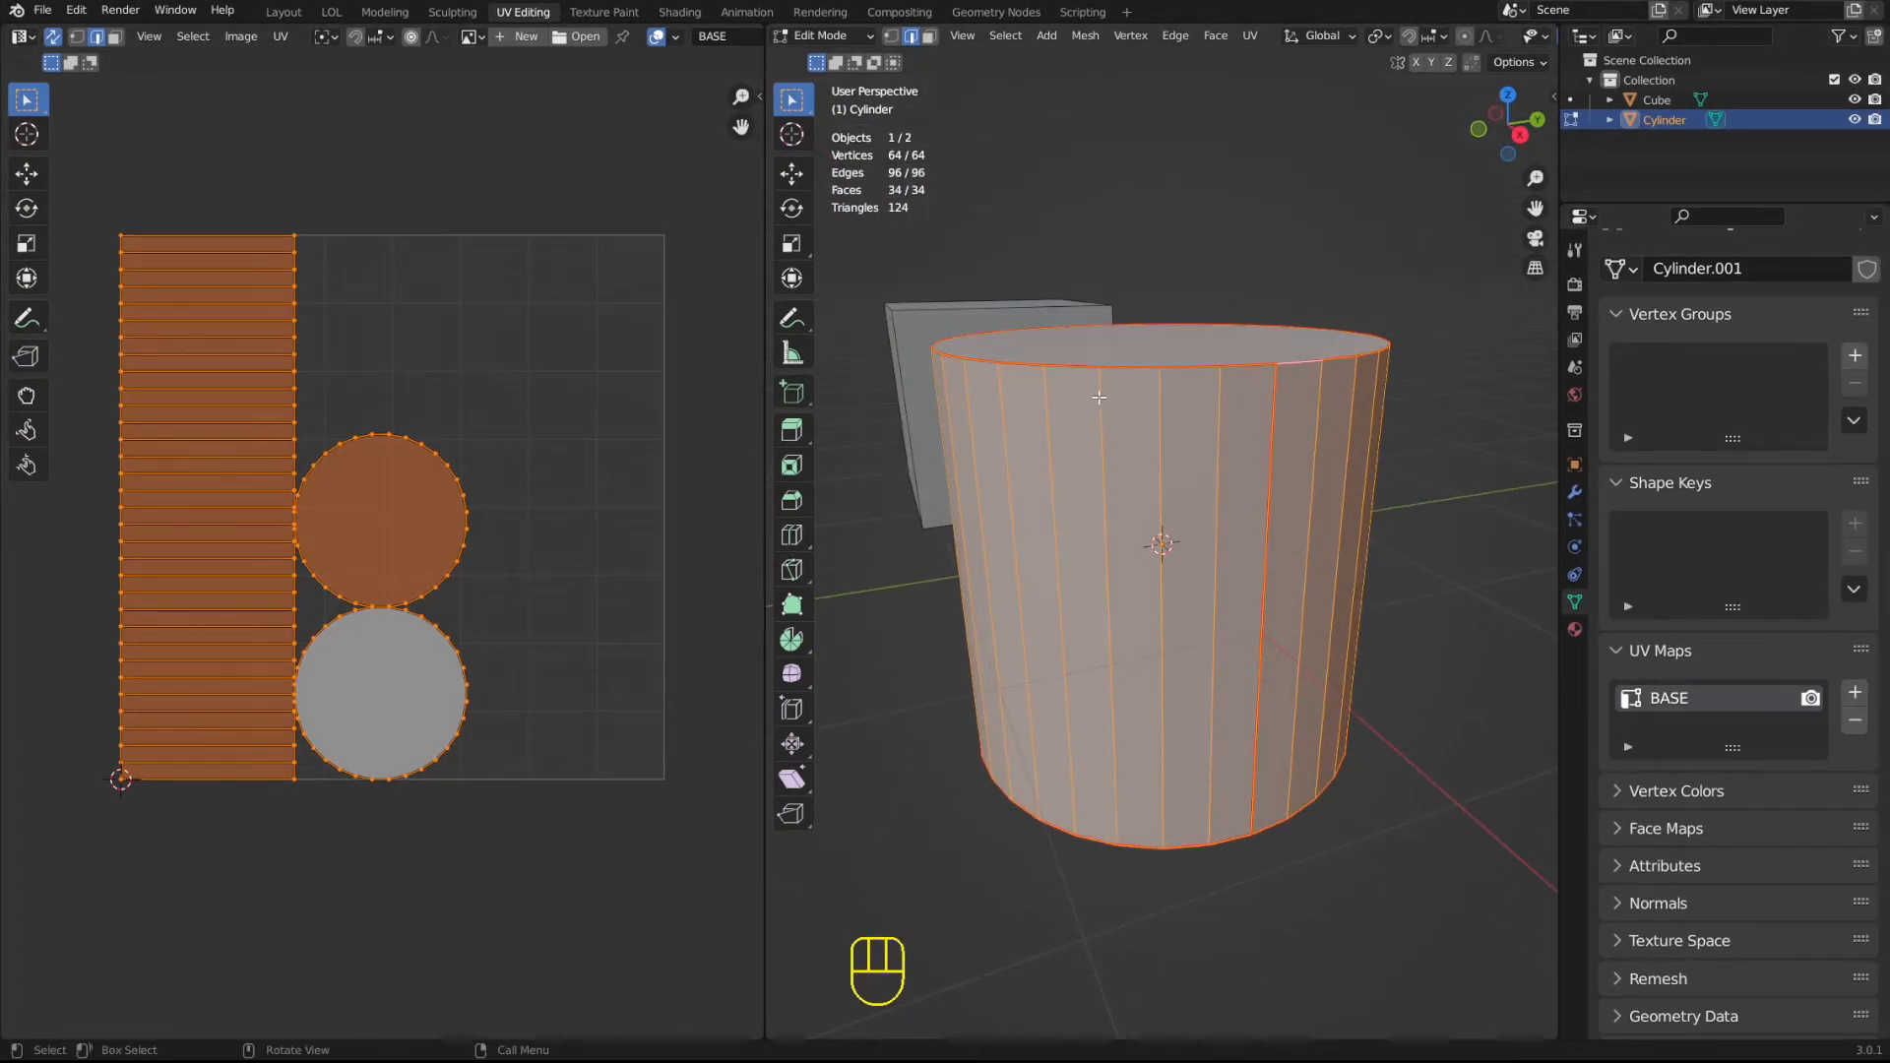
middle_click_drag(902, 320, 1153, 331)
scroll(1153, 330, "down", 5)
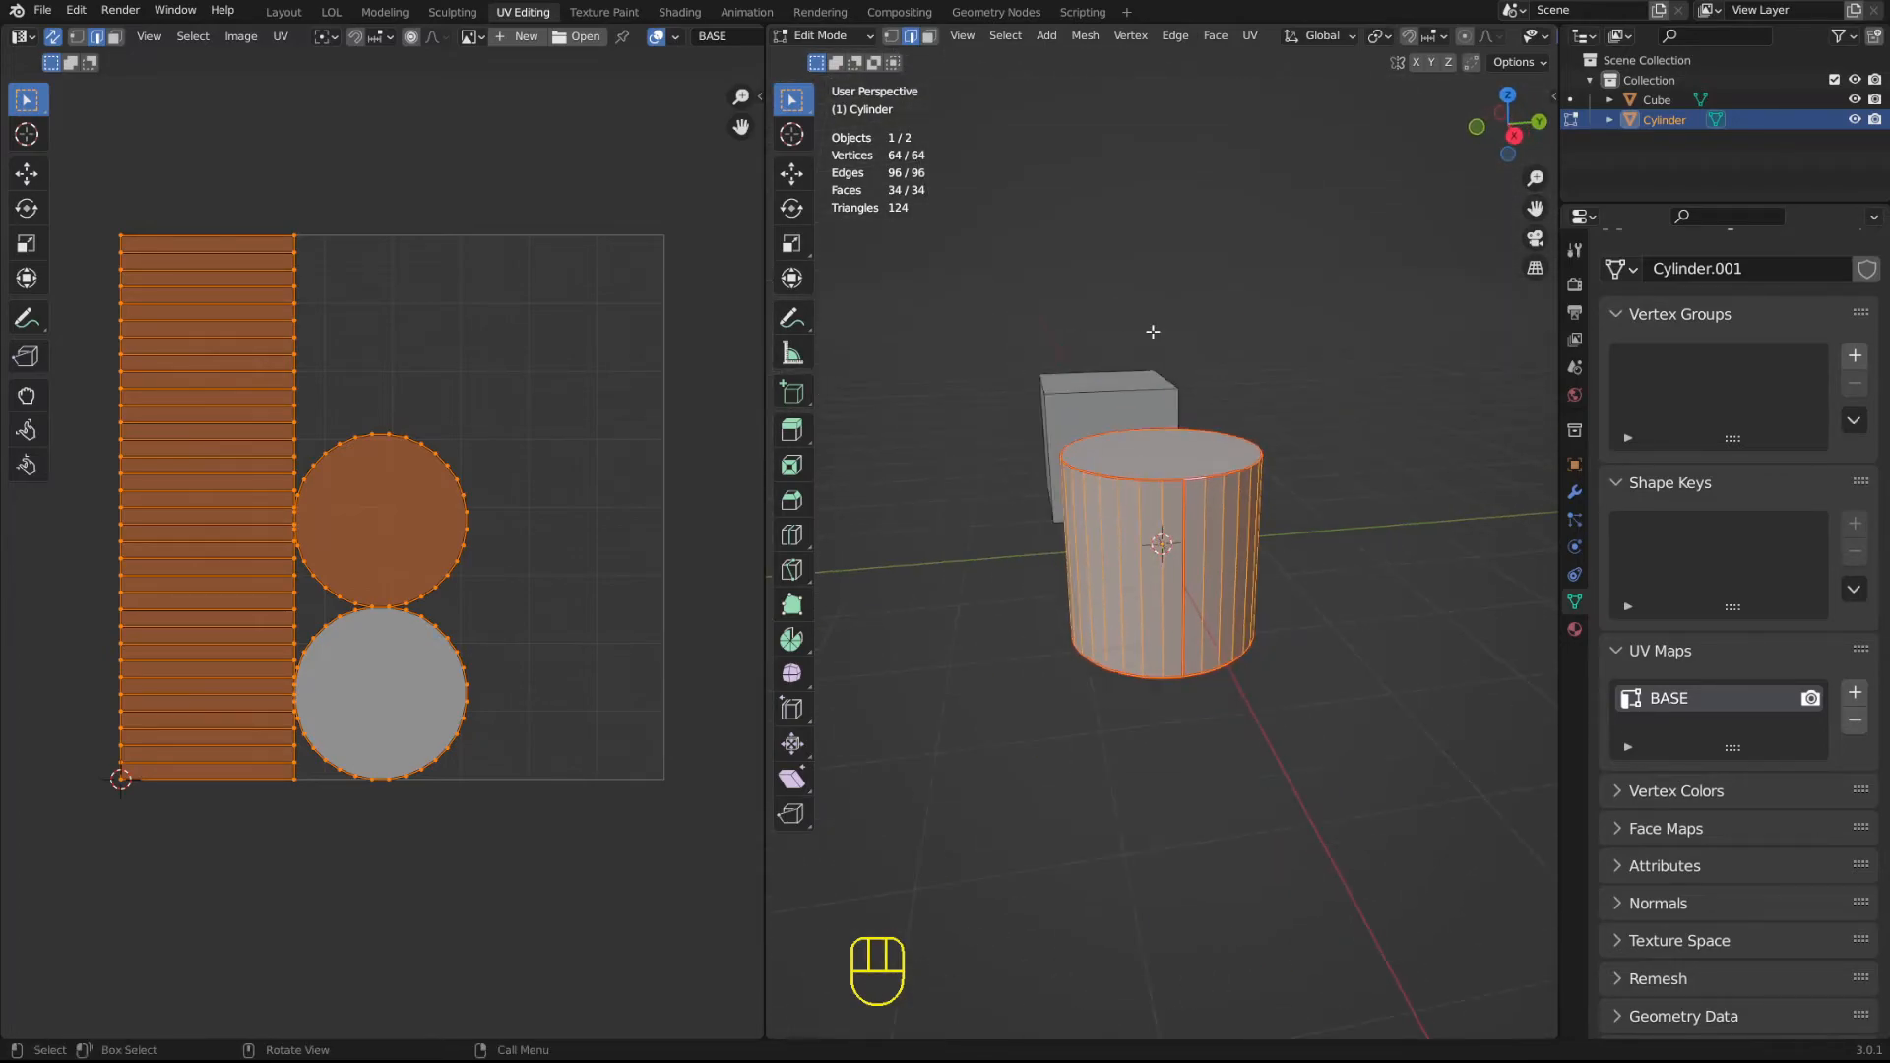
key("Tab")
middle_click_drag(1123, 417, 1182, 422)
left_click_drag(764, 434, 768, 434)
scroll(1221, 508, "up", 2)
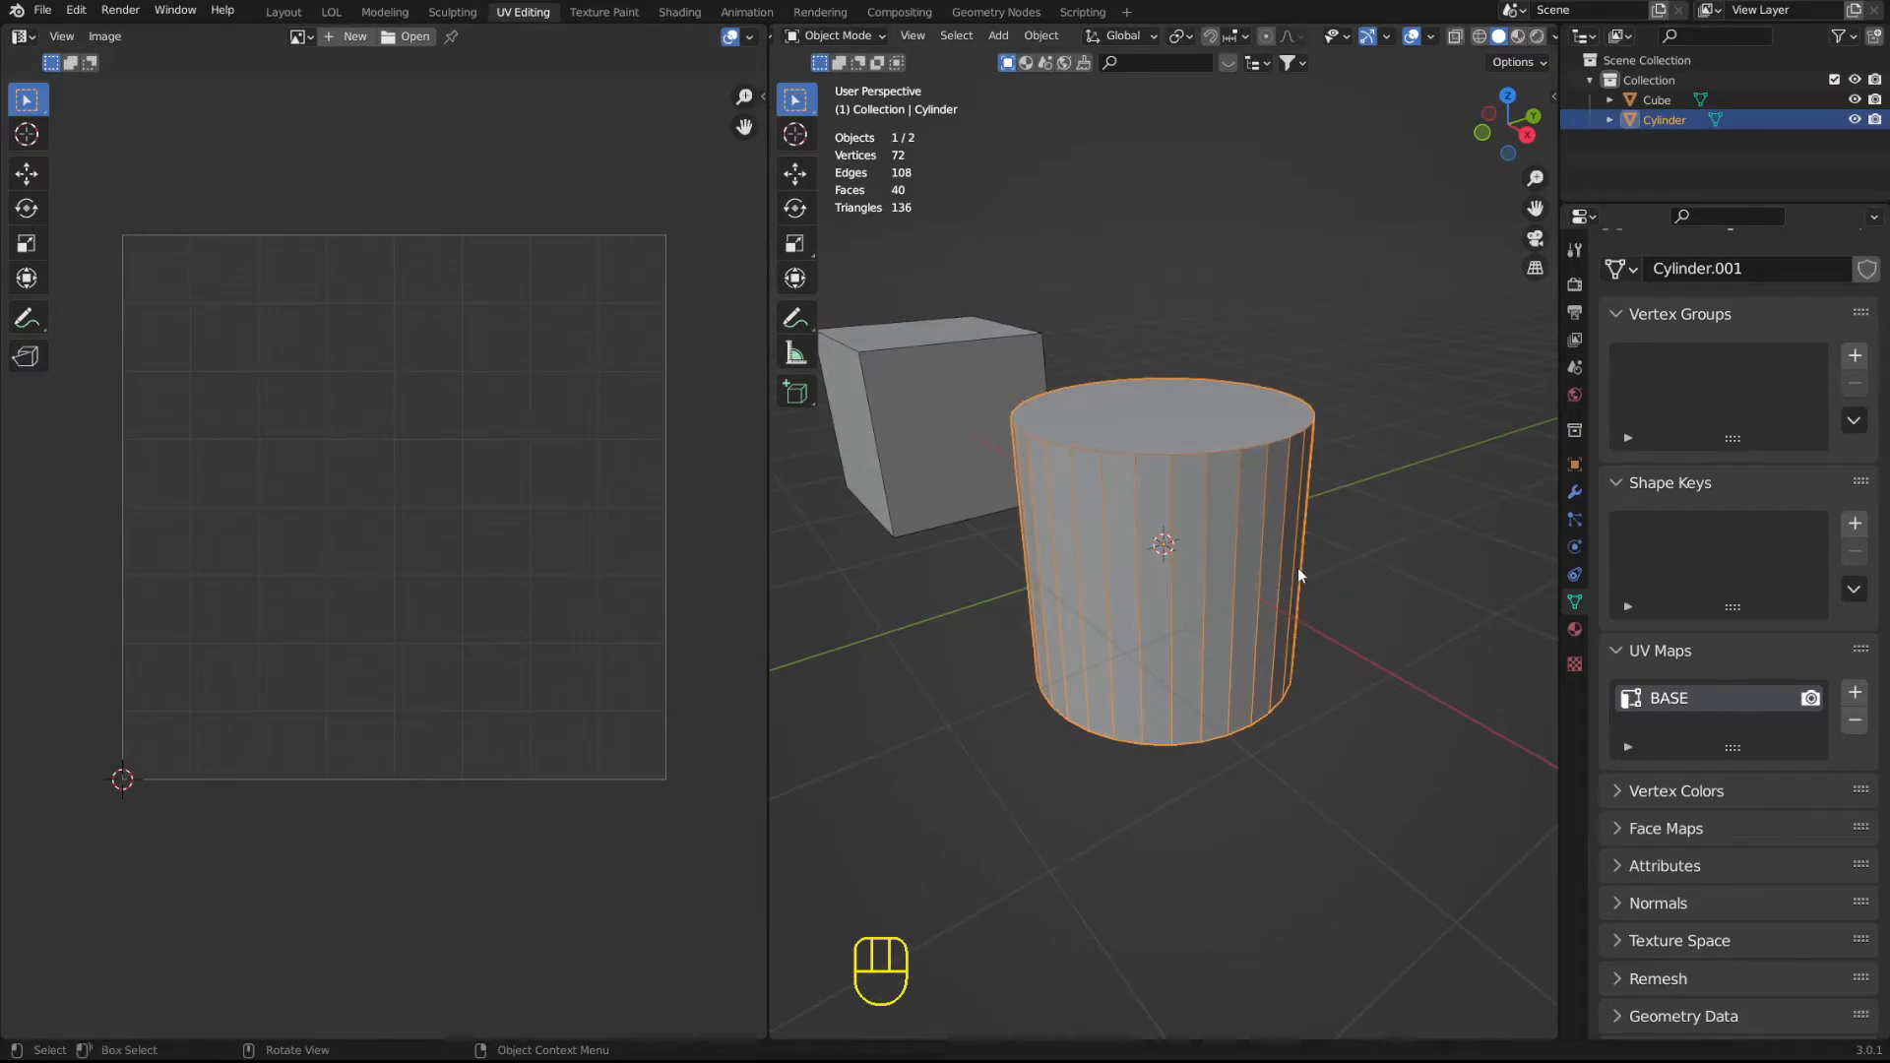
scroll(1300, 576, "up", 2)
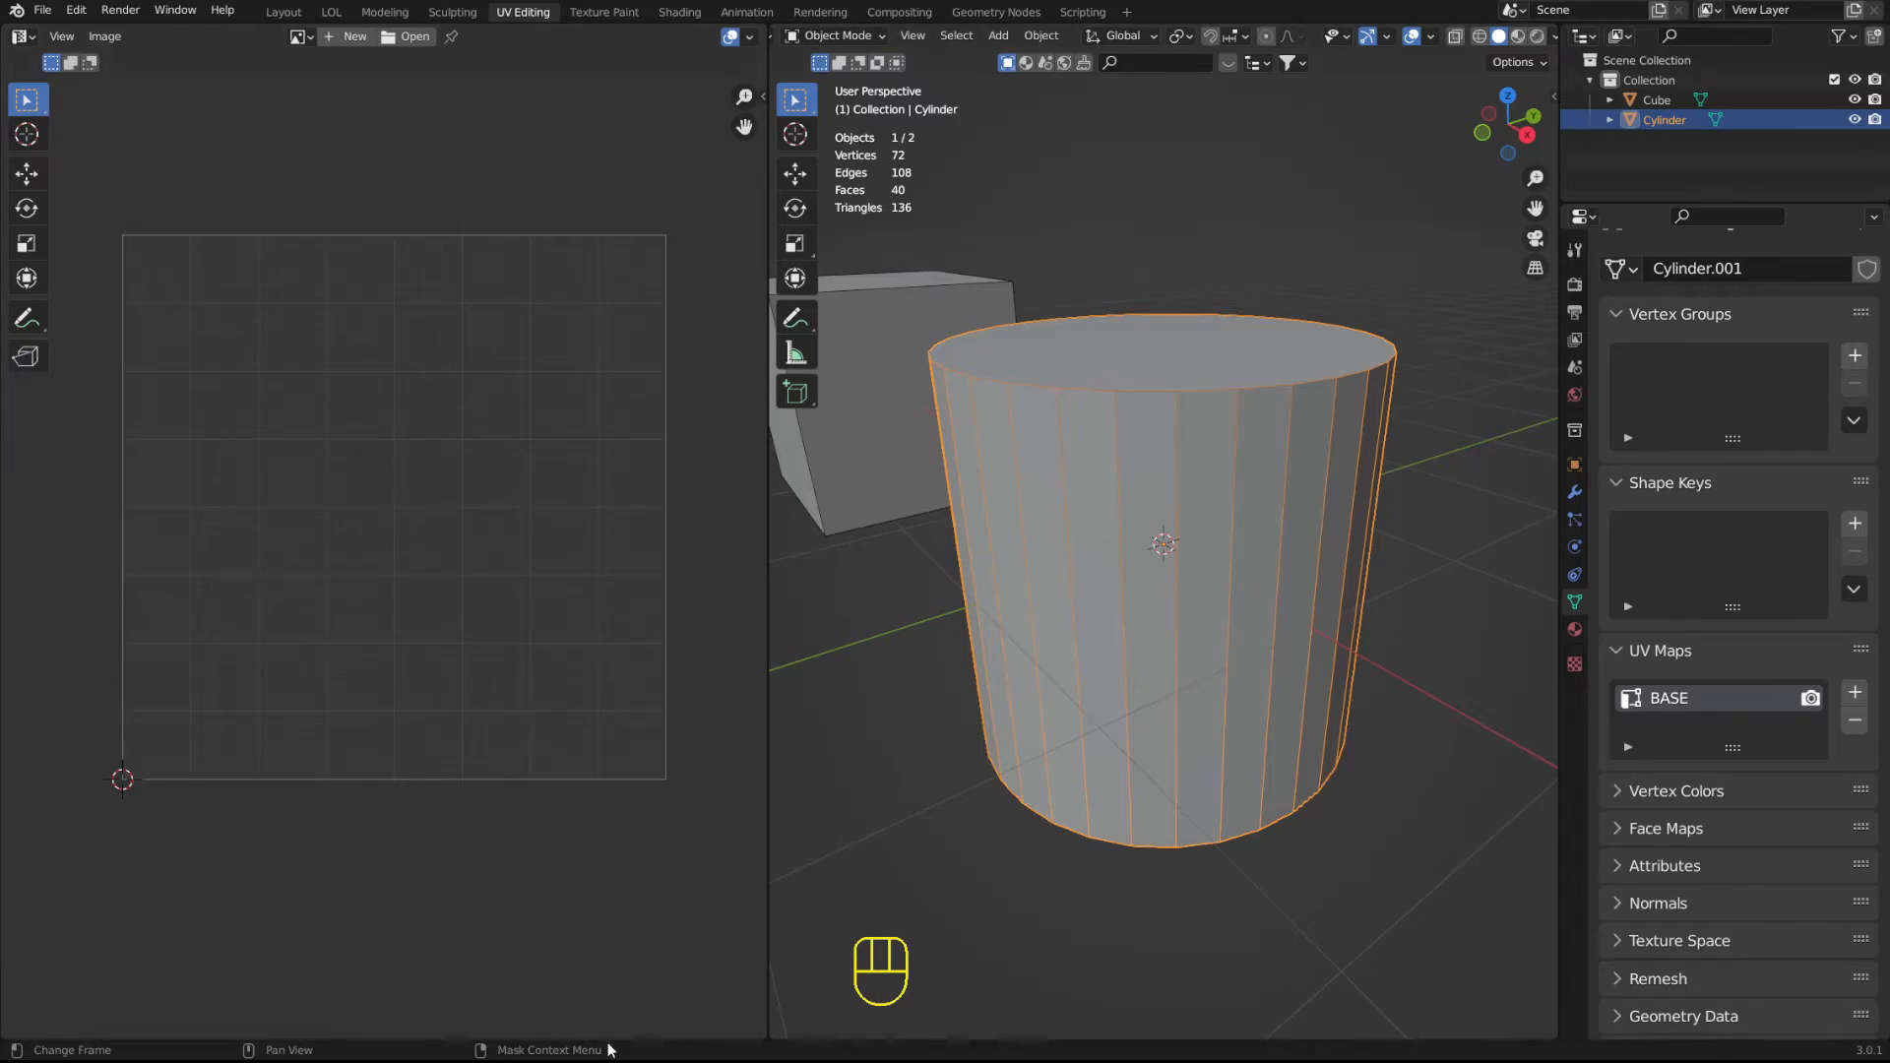
Widen the image editor area and split it horizontally into two stacked editors.
right_click(608, 1042)
left_click(617, 1038)
left_click_drag(768, 970, 1012, 943)
right_click(824, 1038)
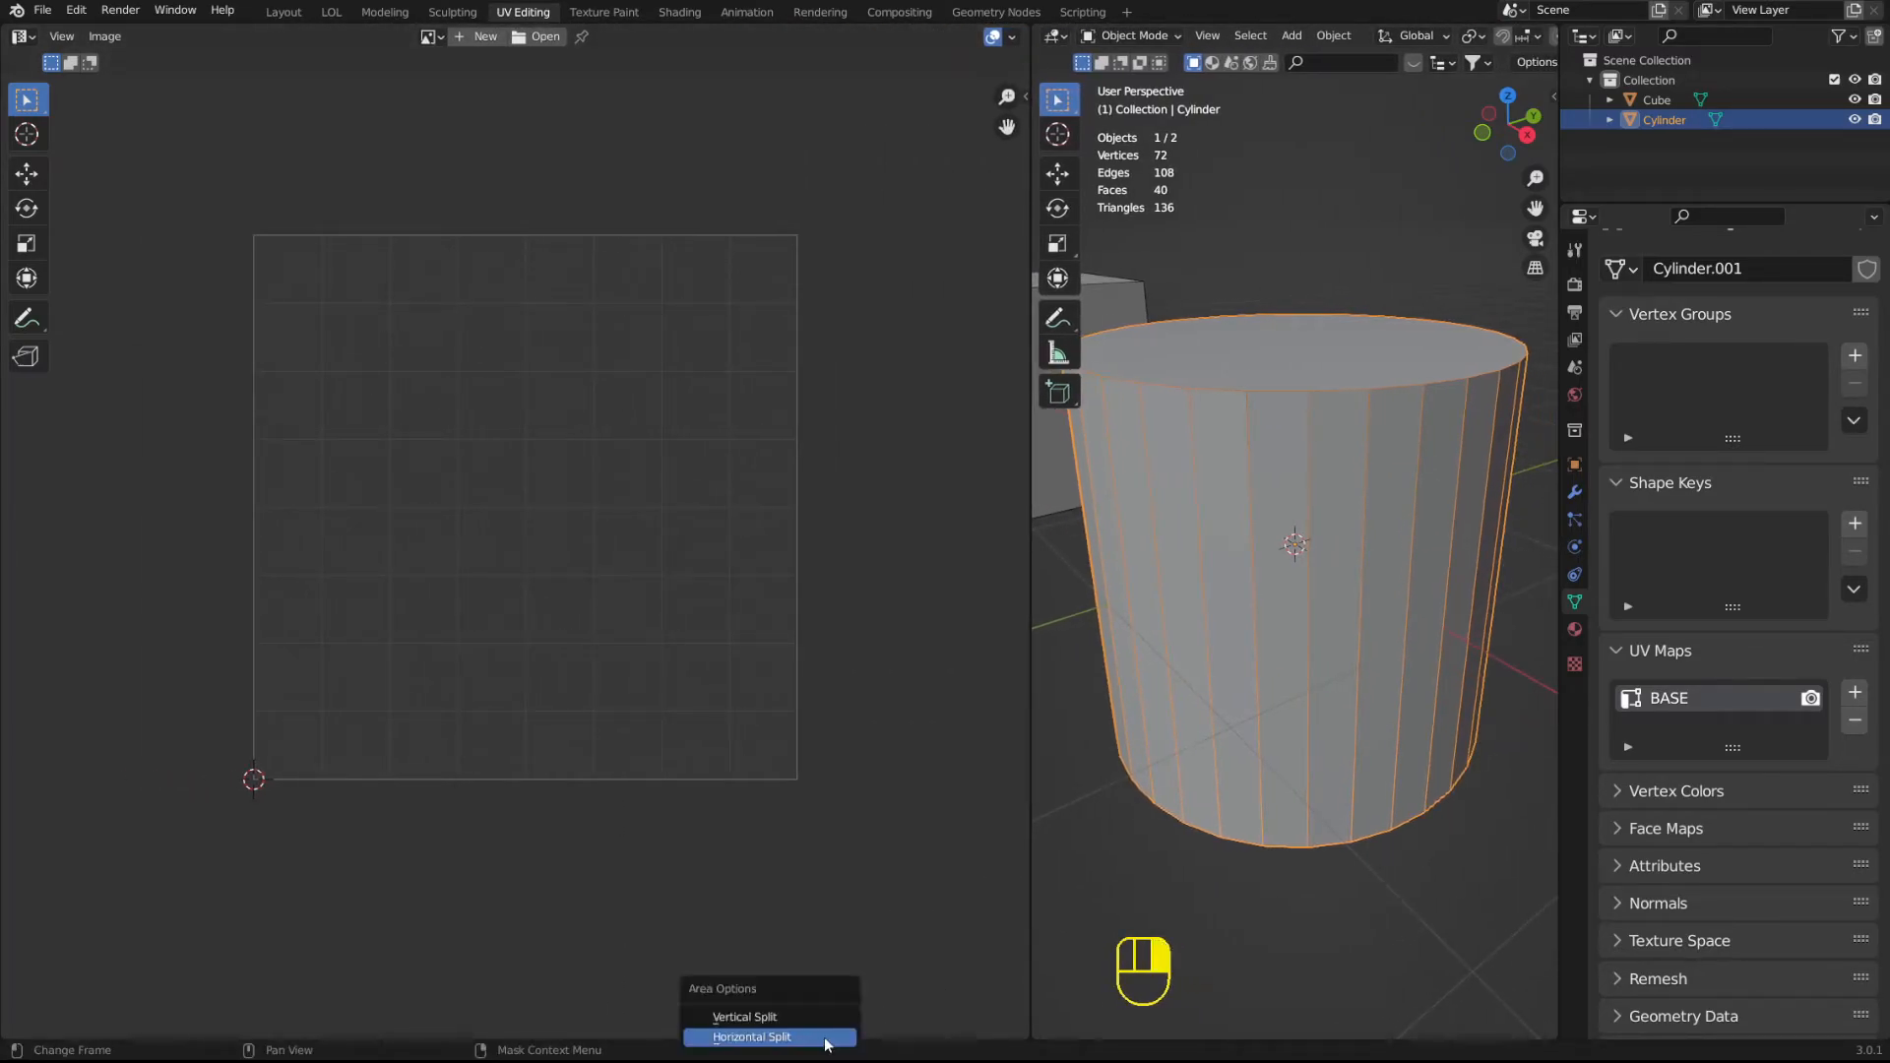
left_click(823, 1037)
left_click(827, 486)
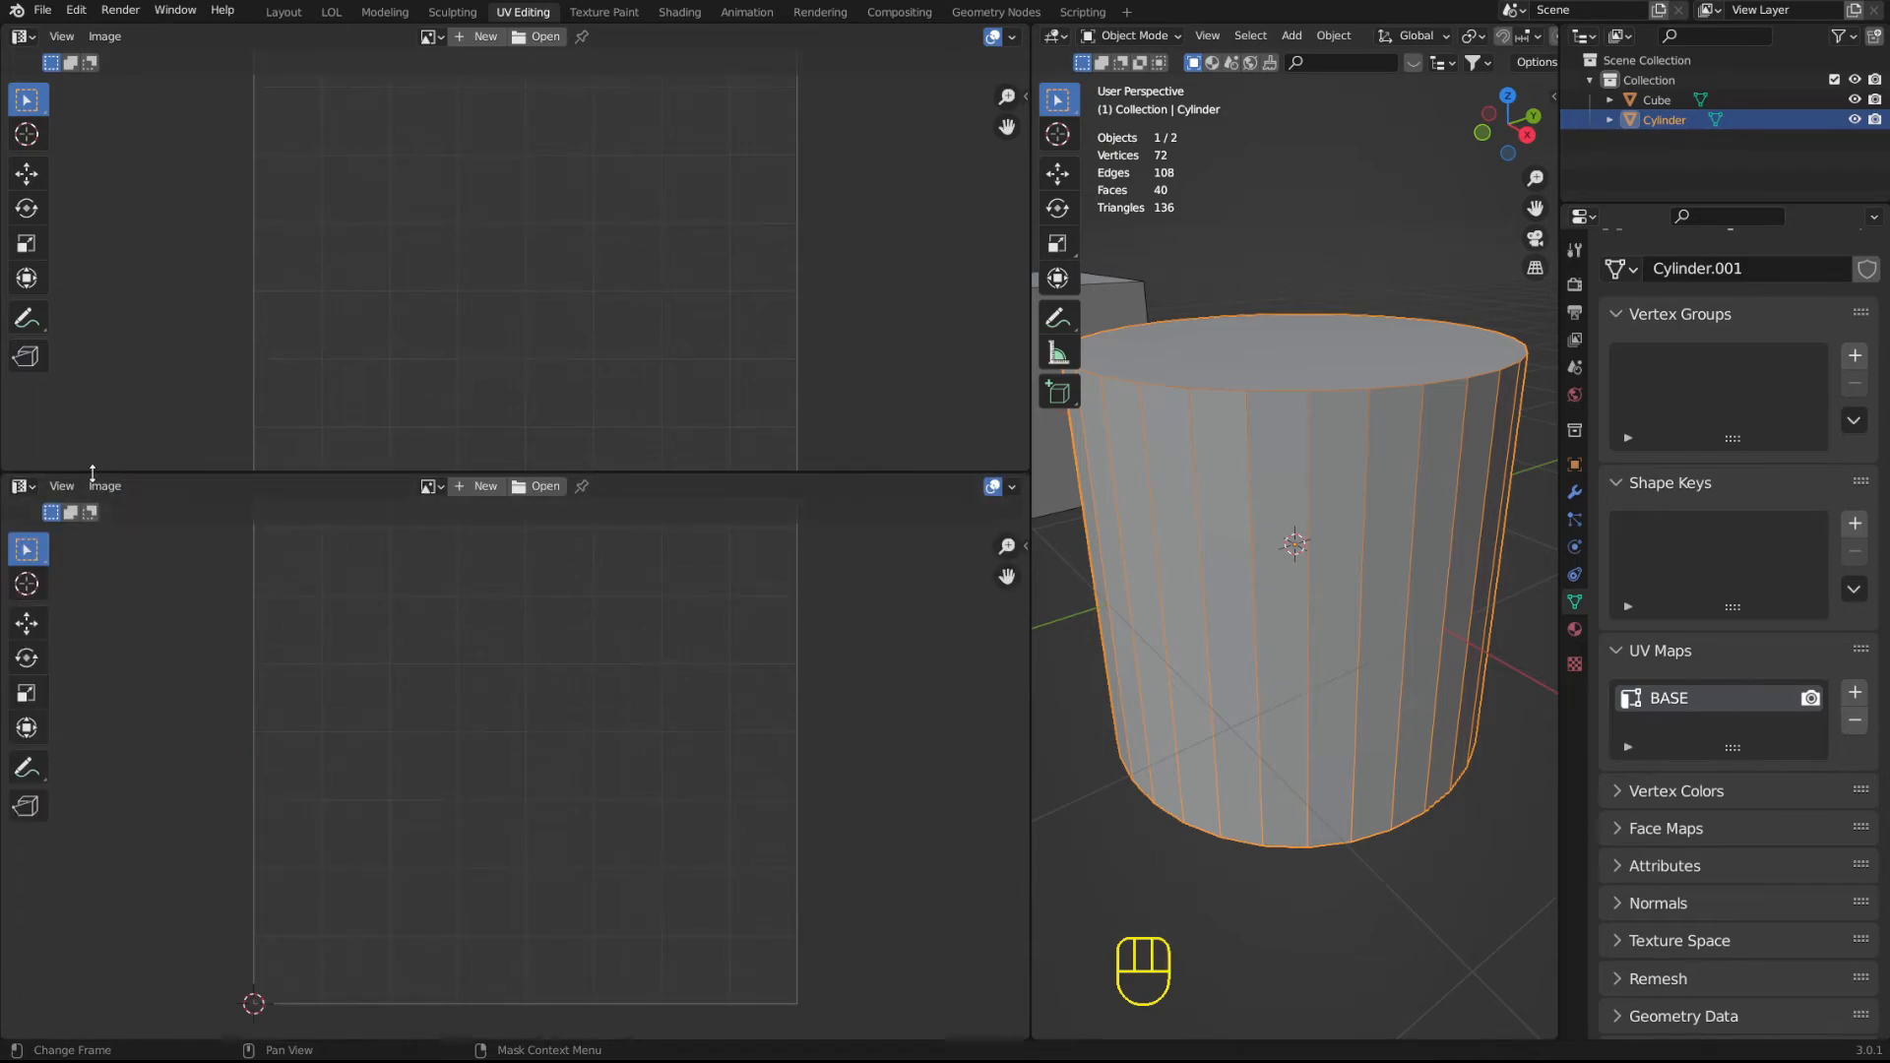
Change the lower area to the Shader Editor with the cube selected, and reduce that area's height slightly.
left_click(21, 485)
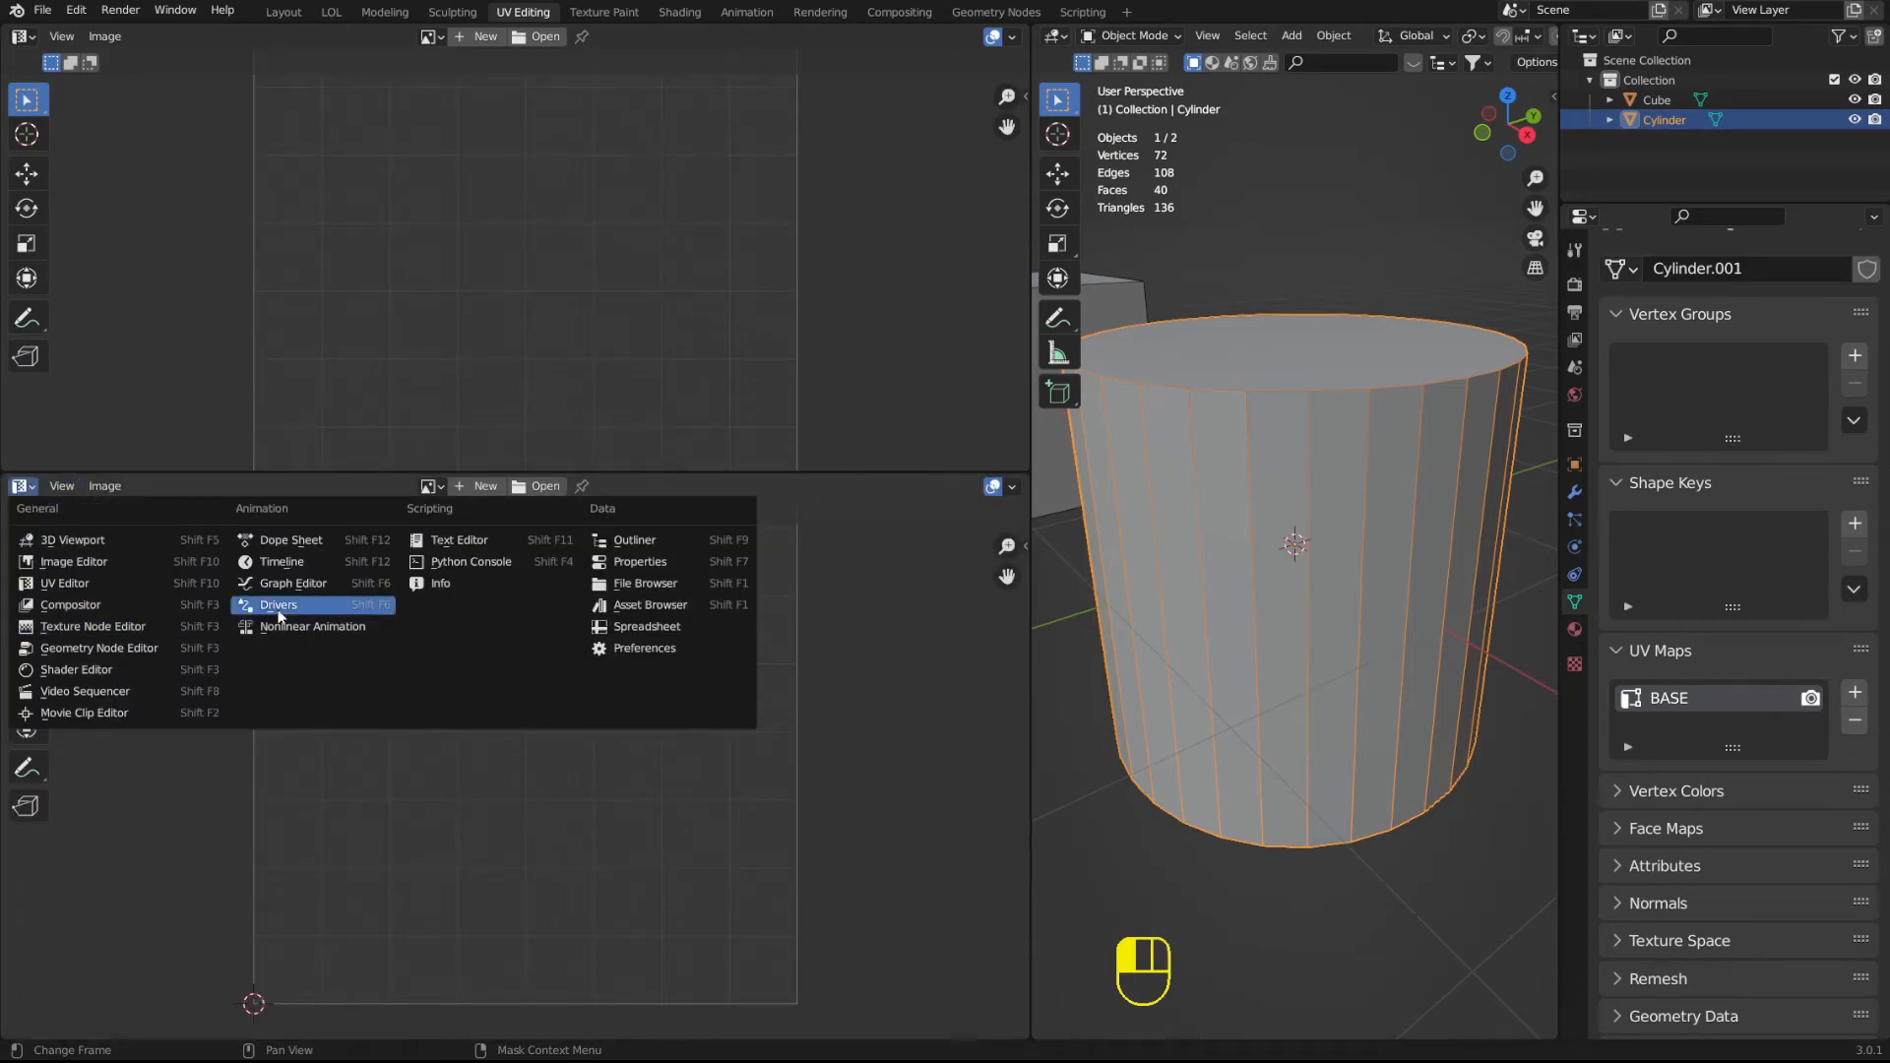
left_click(94, 672)
left_click(1130, 470)
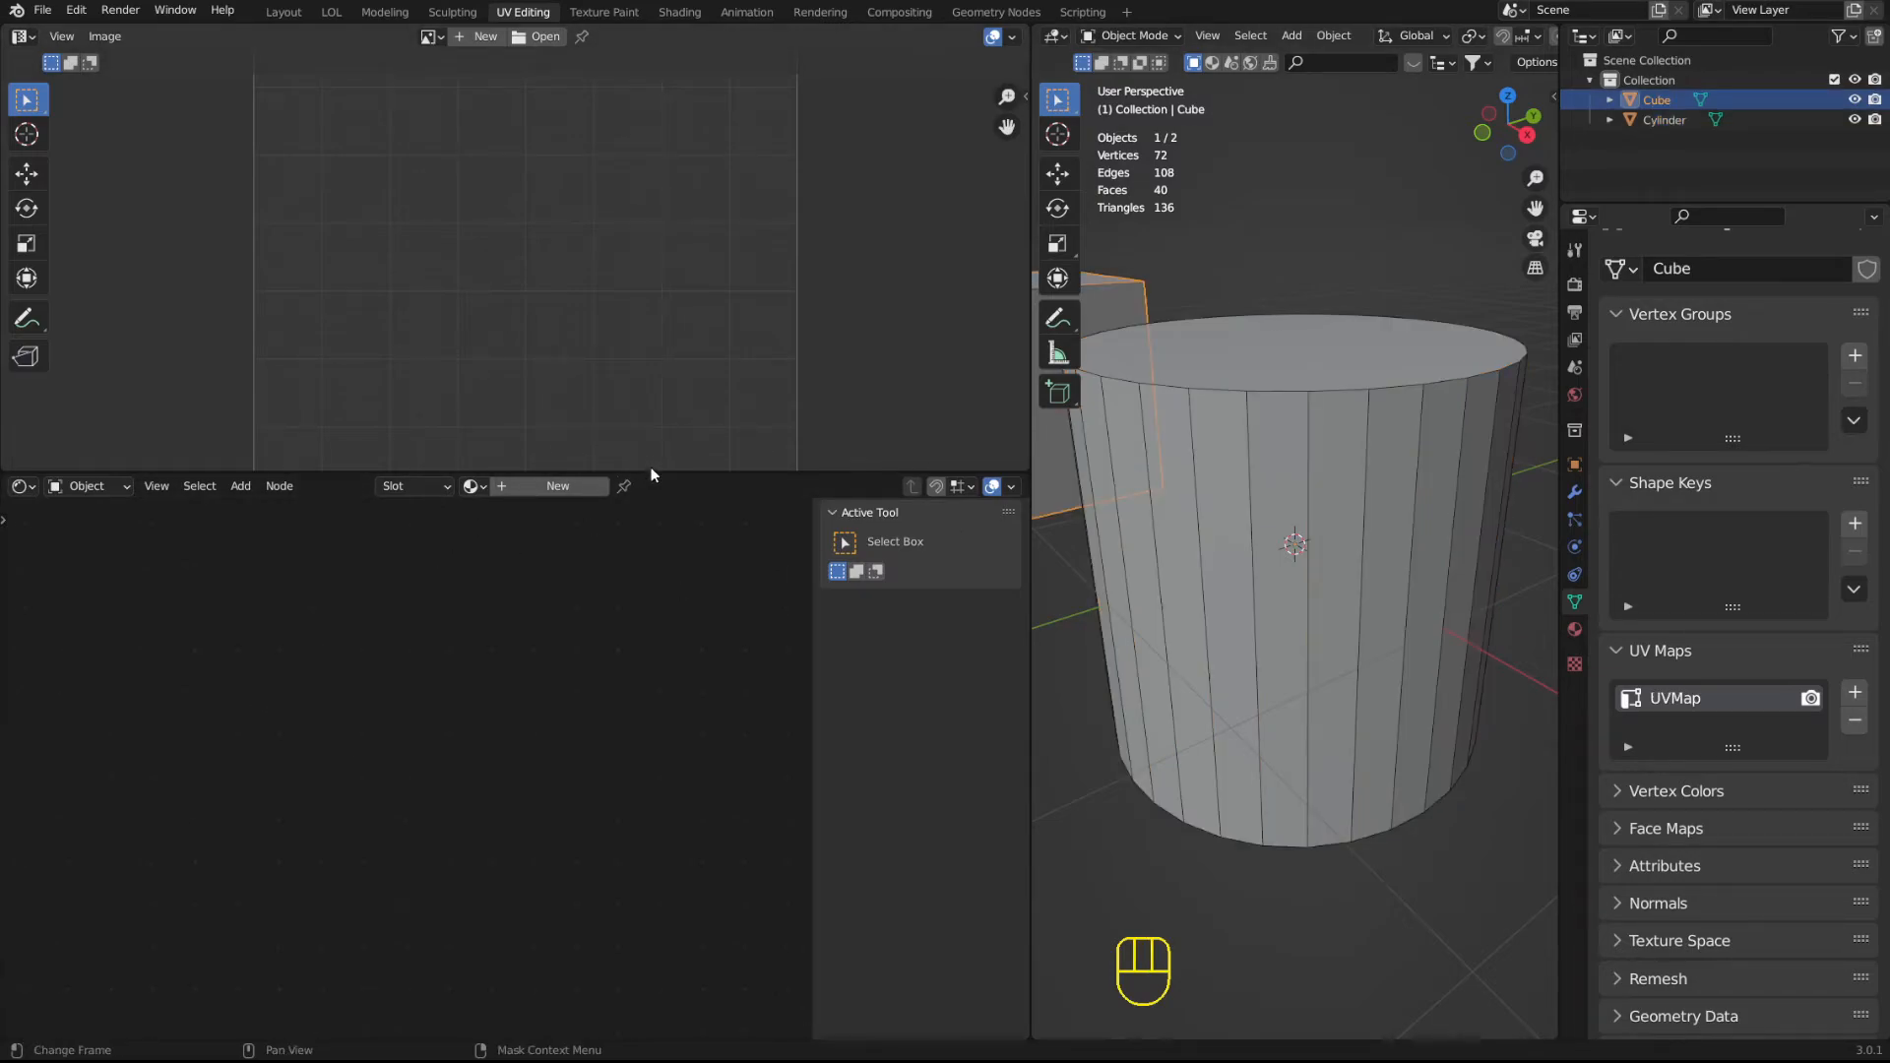
left_click_drag(641, 471, 653, 503)
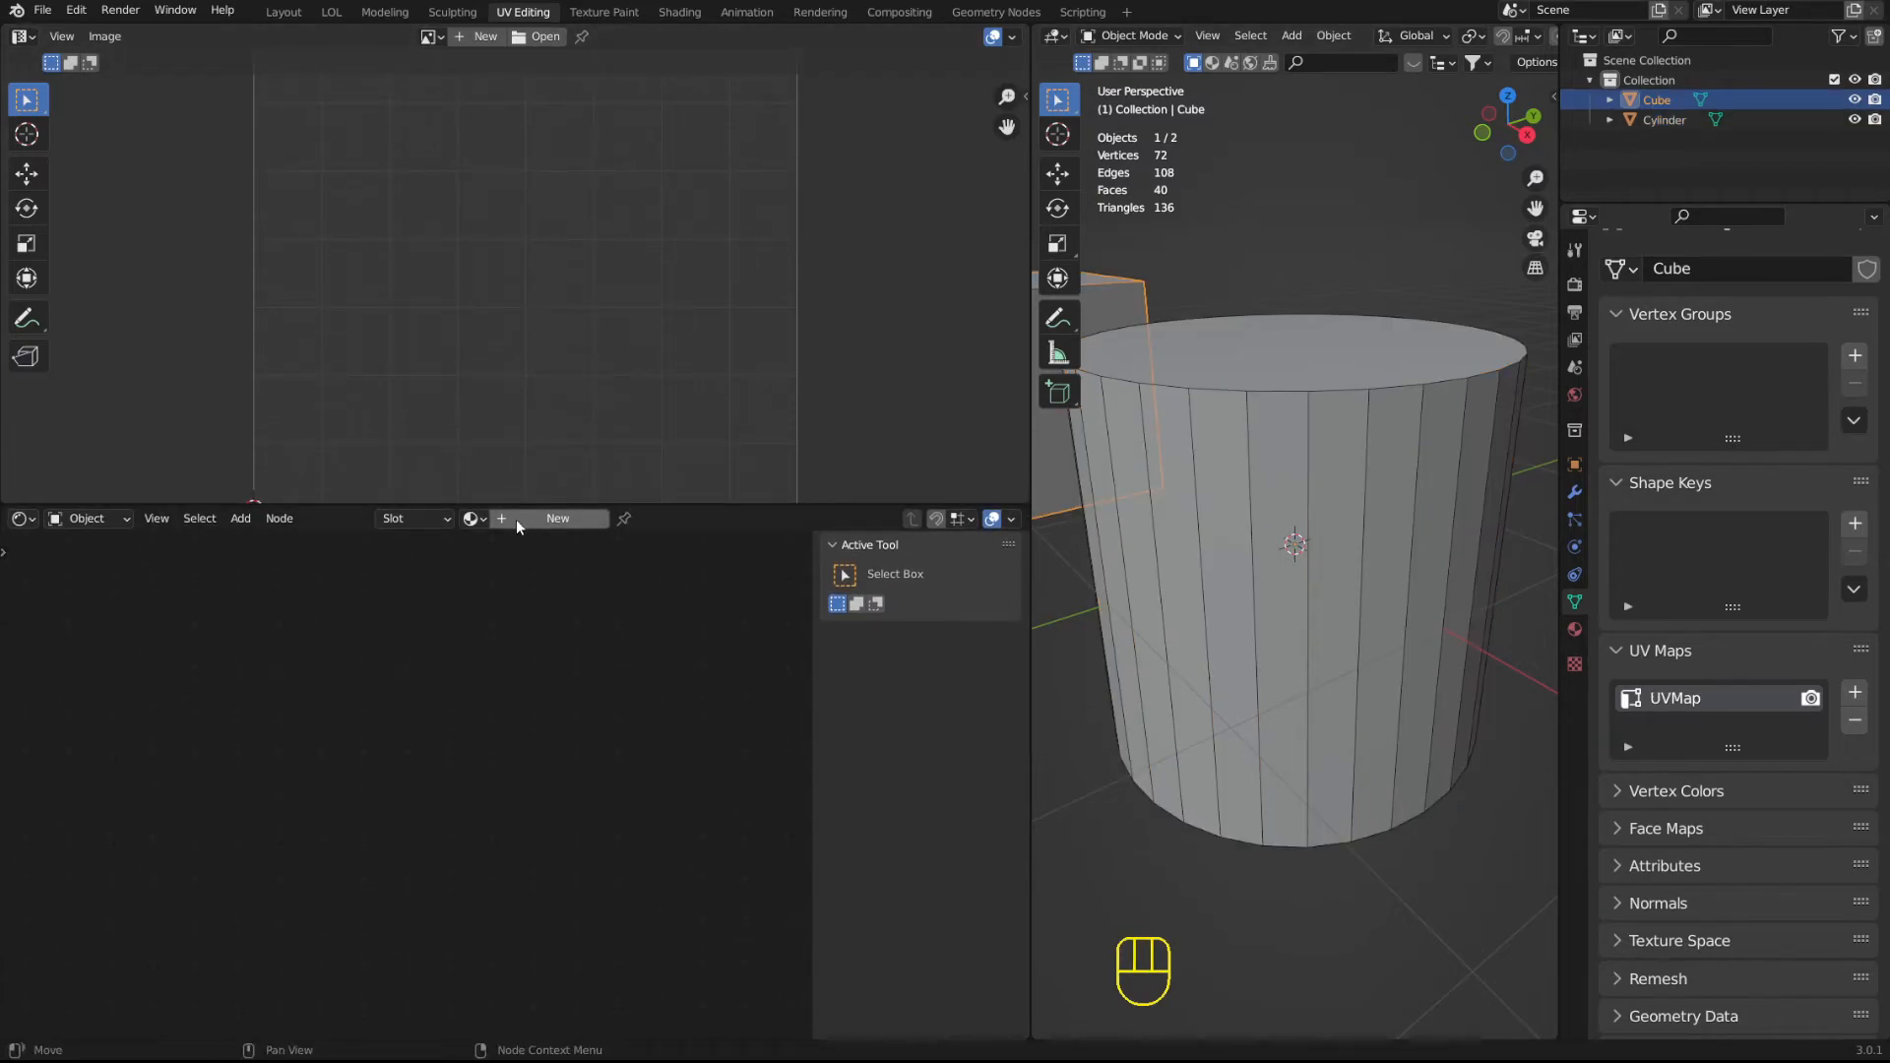
Create a new material on the cube and name it UV.
left_click(1576, 632)
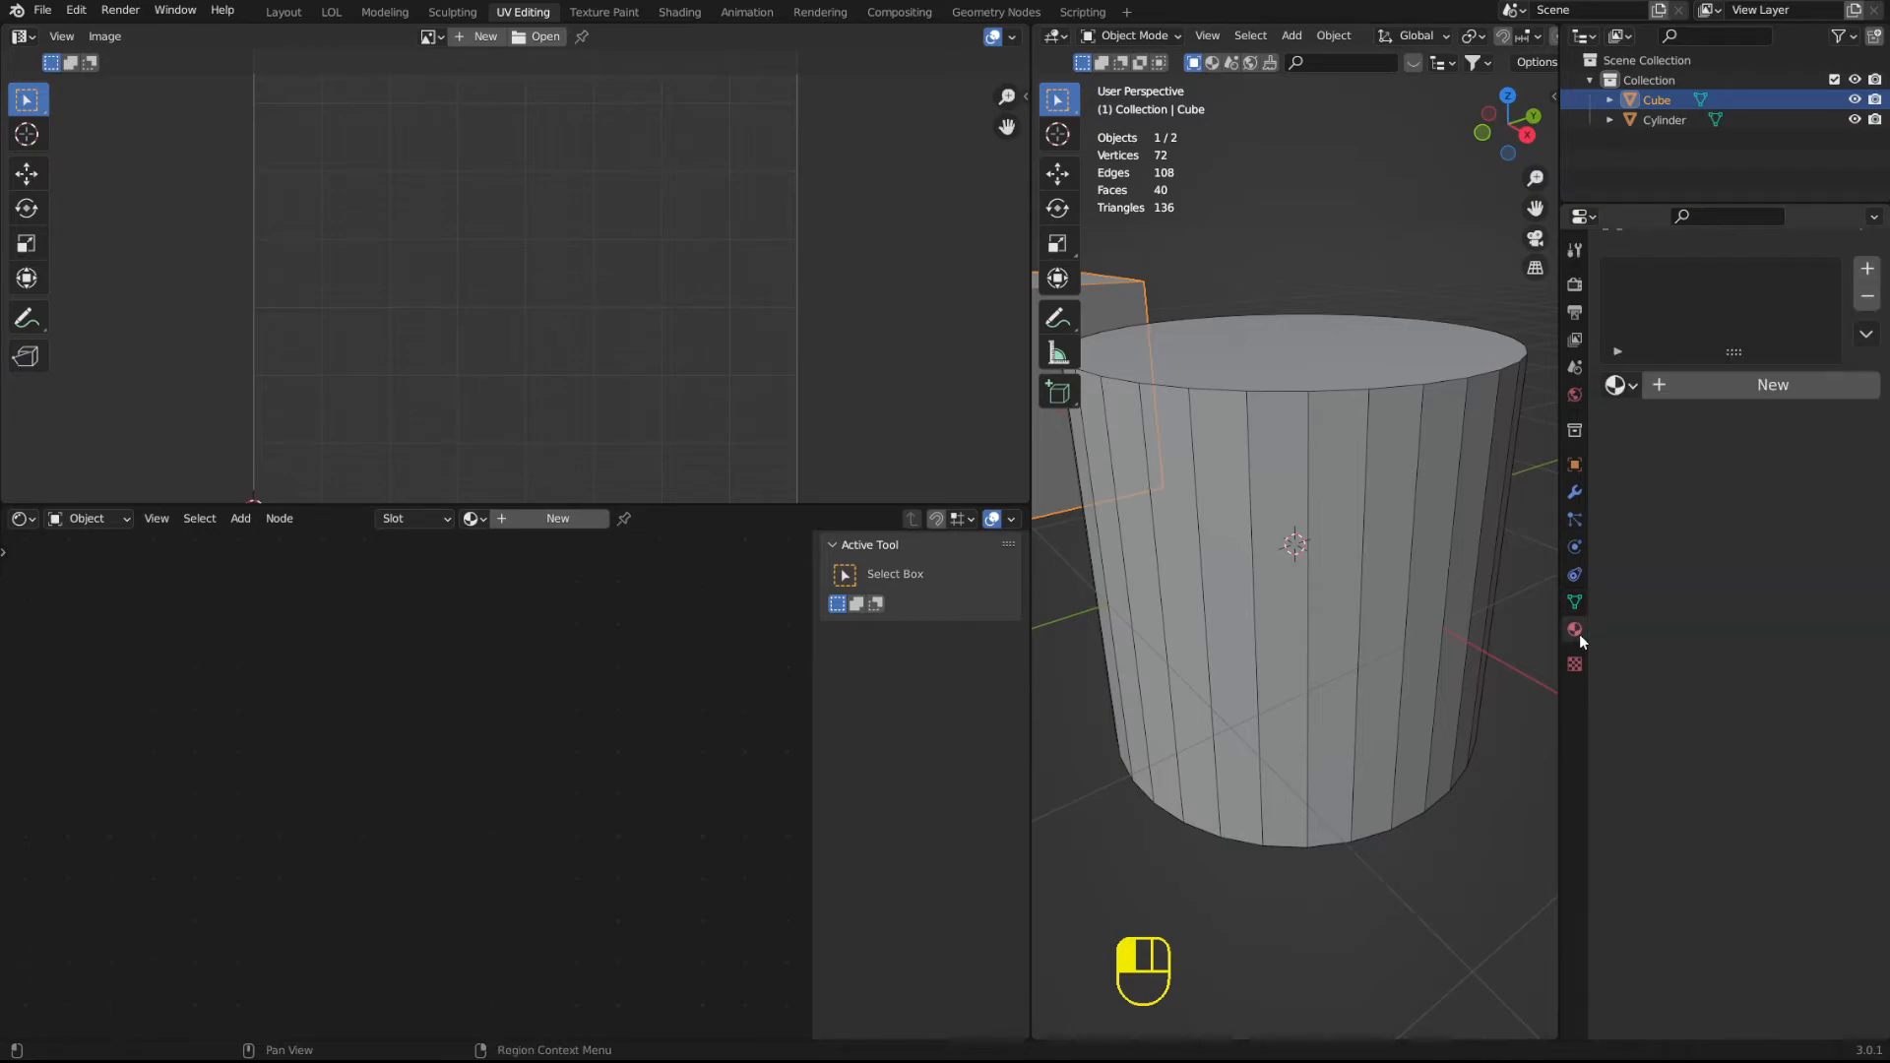
left_click(1781, 386)
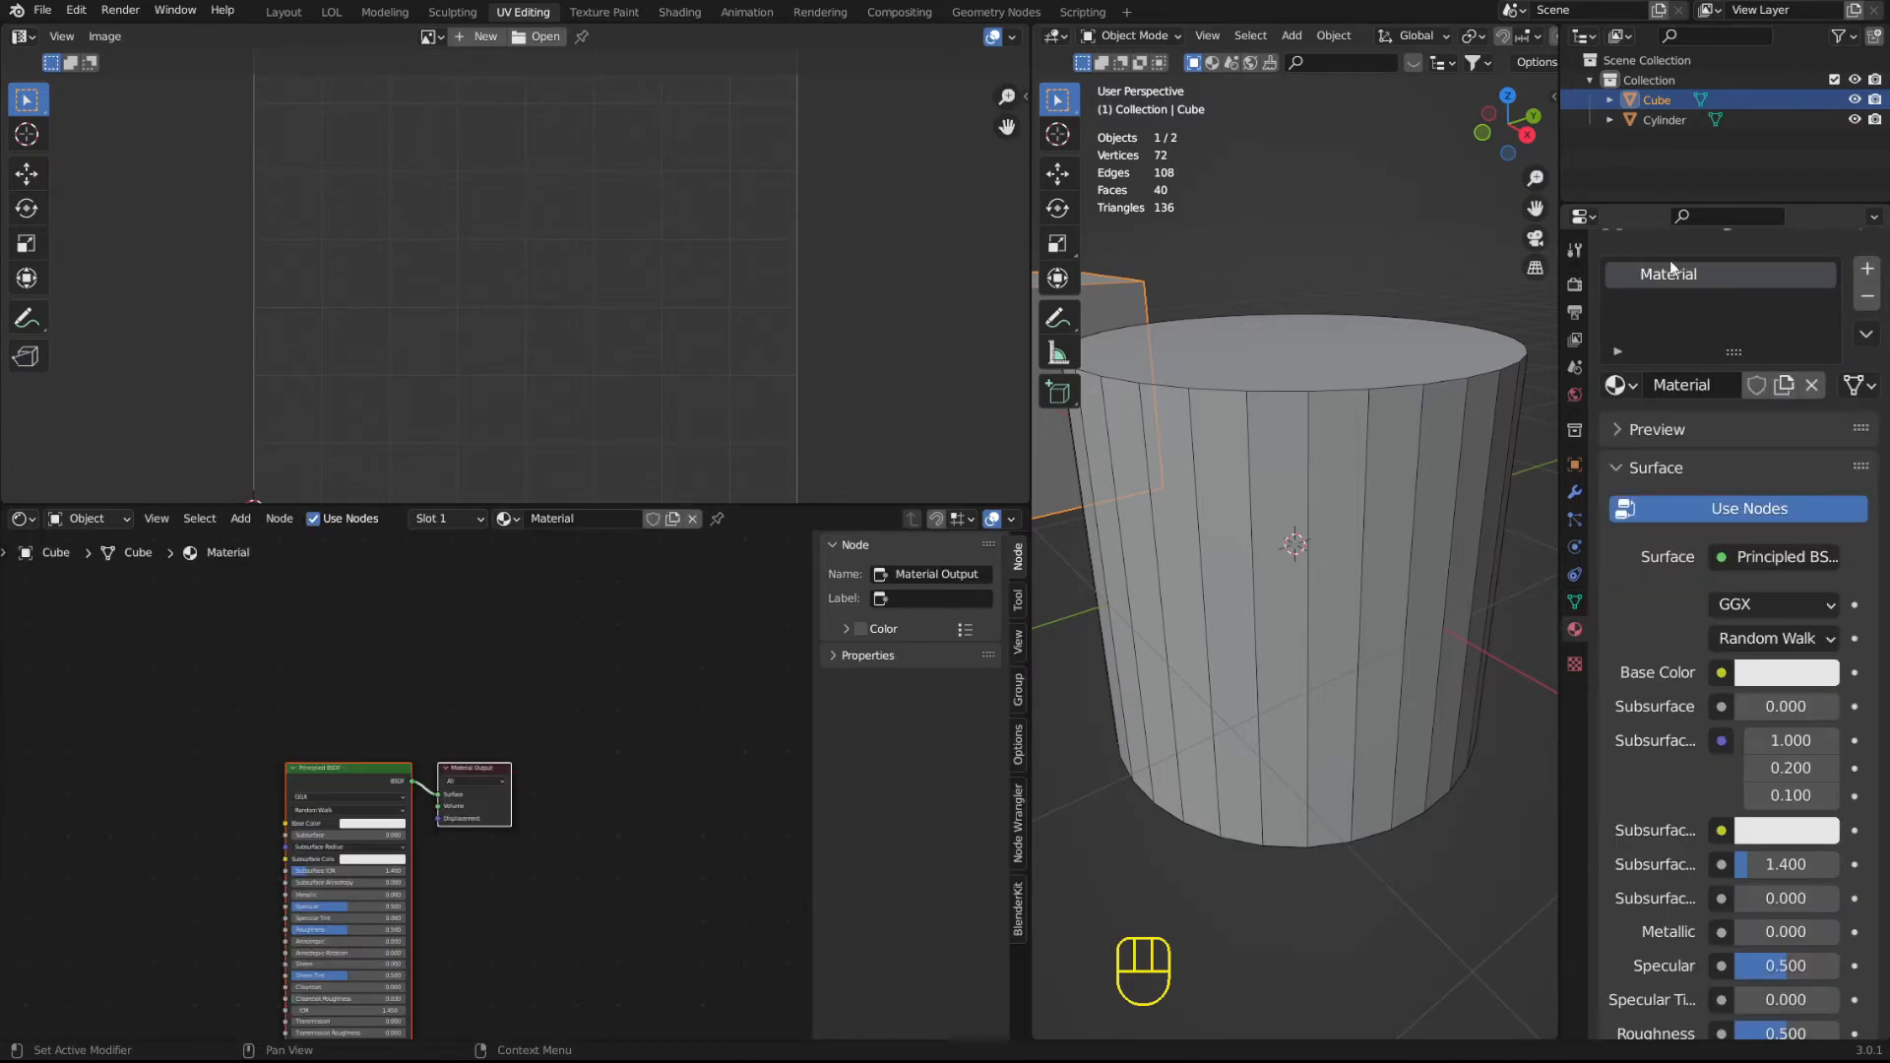
double_click(1674, 273)
type("UV")
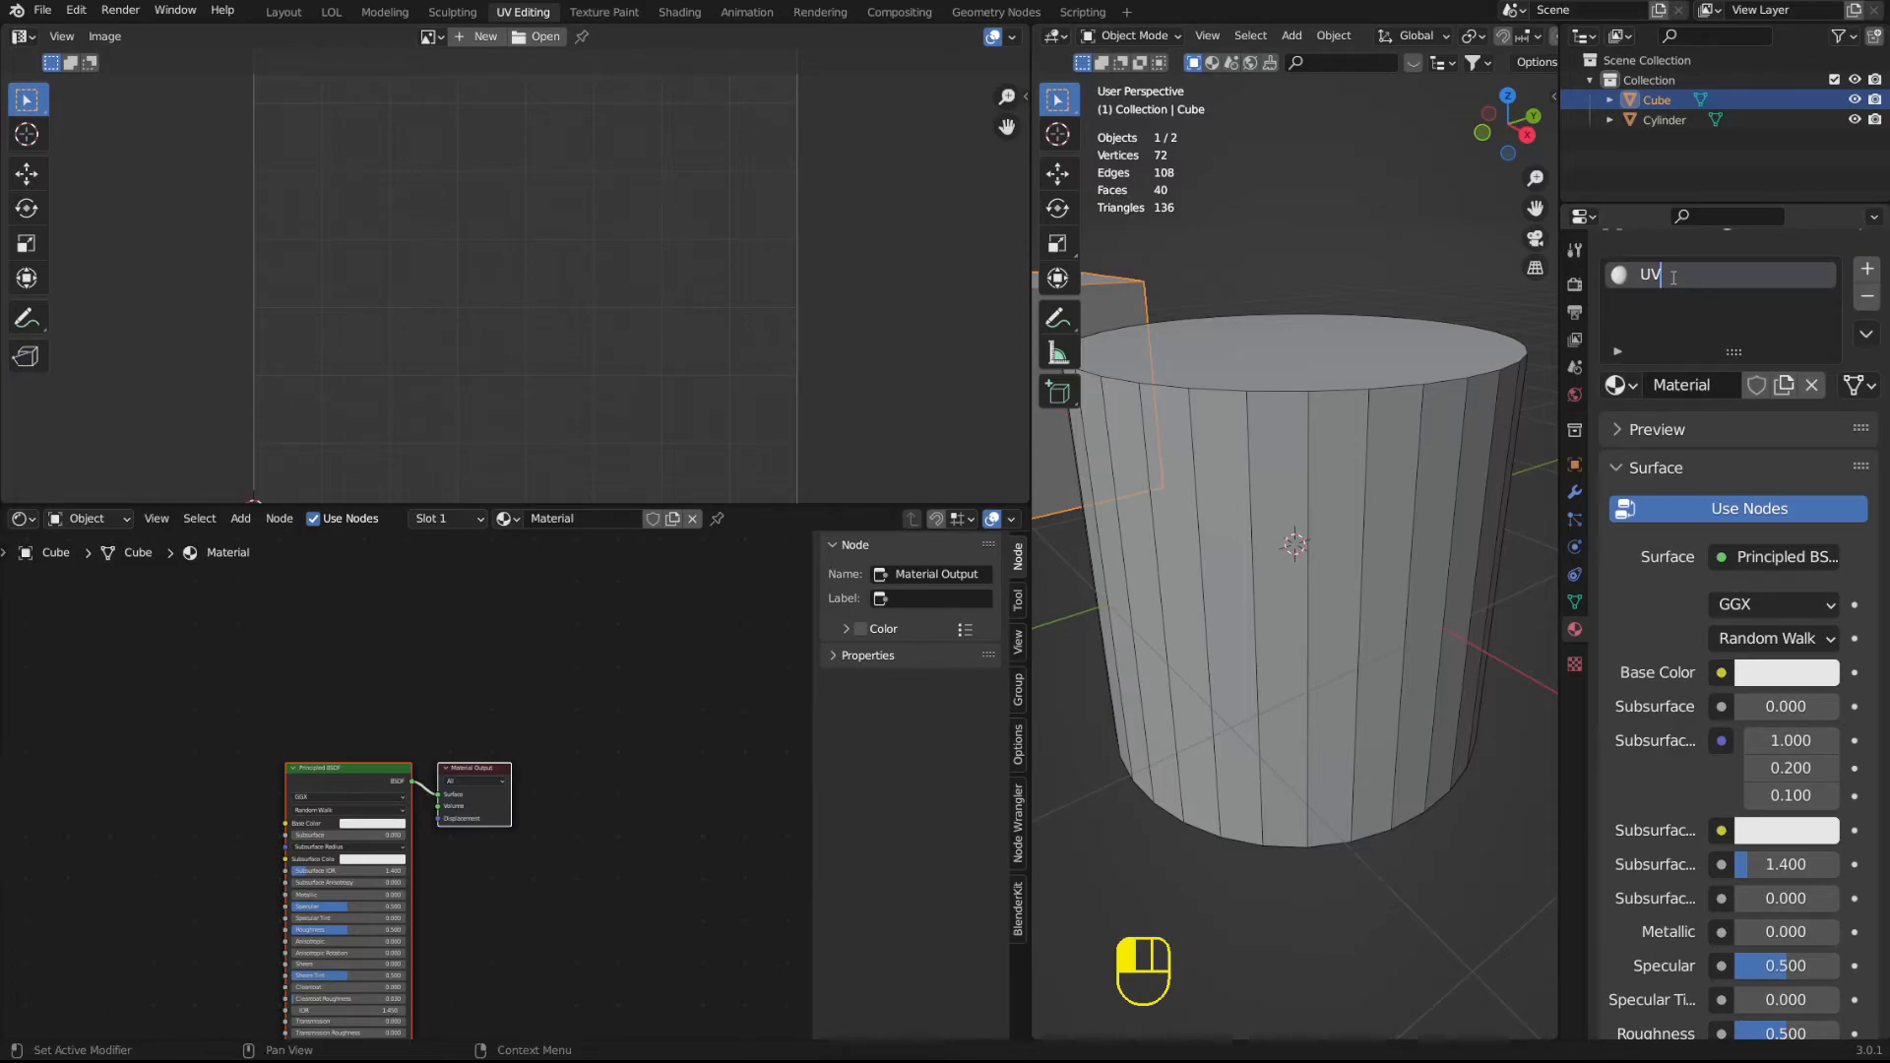
left_click(1705, 307)
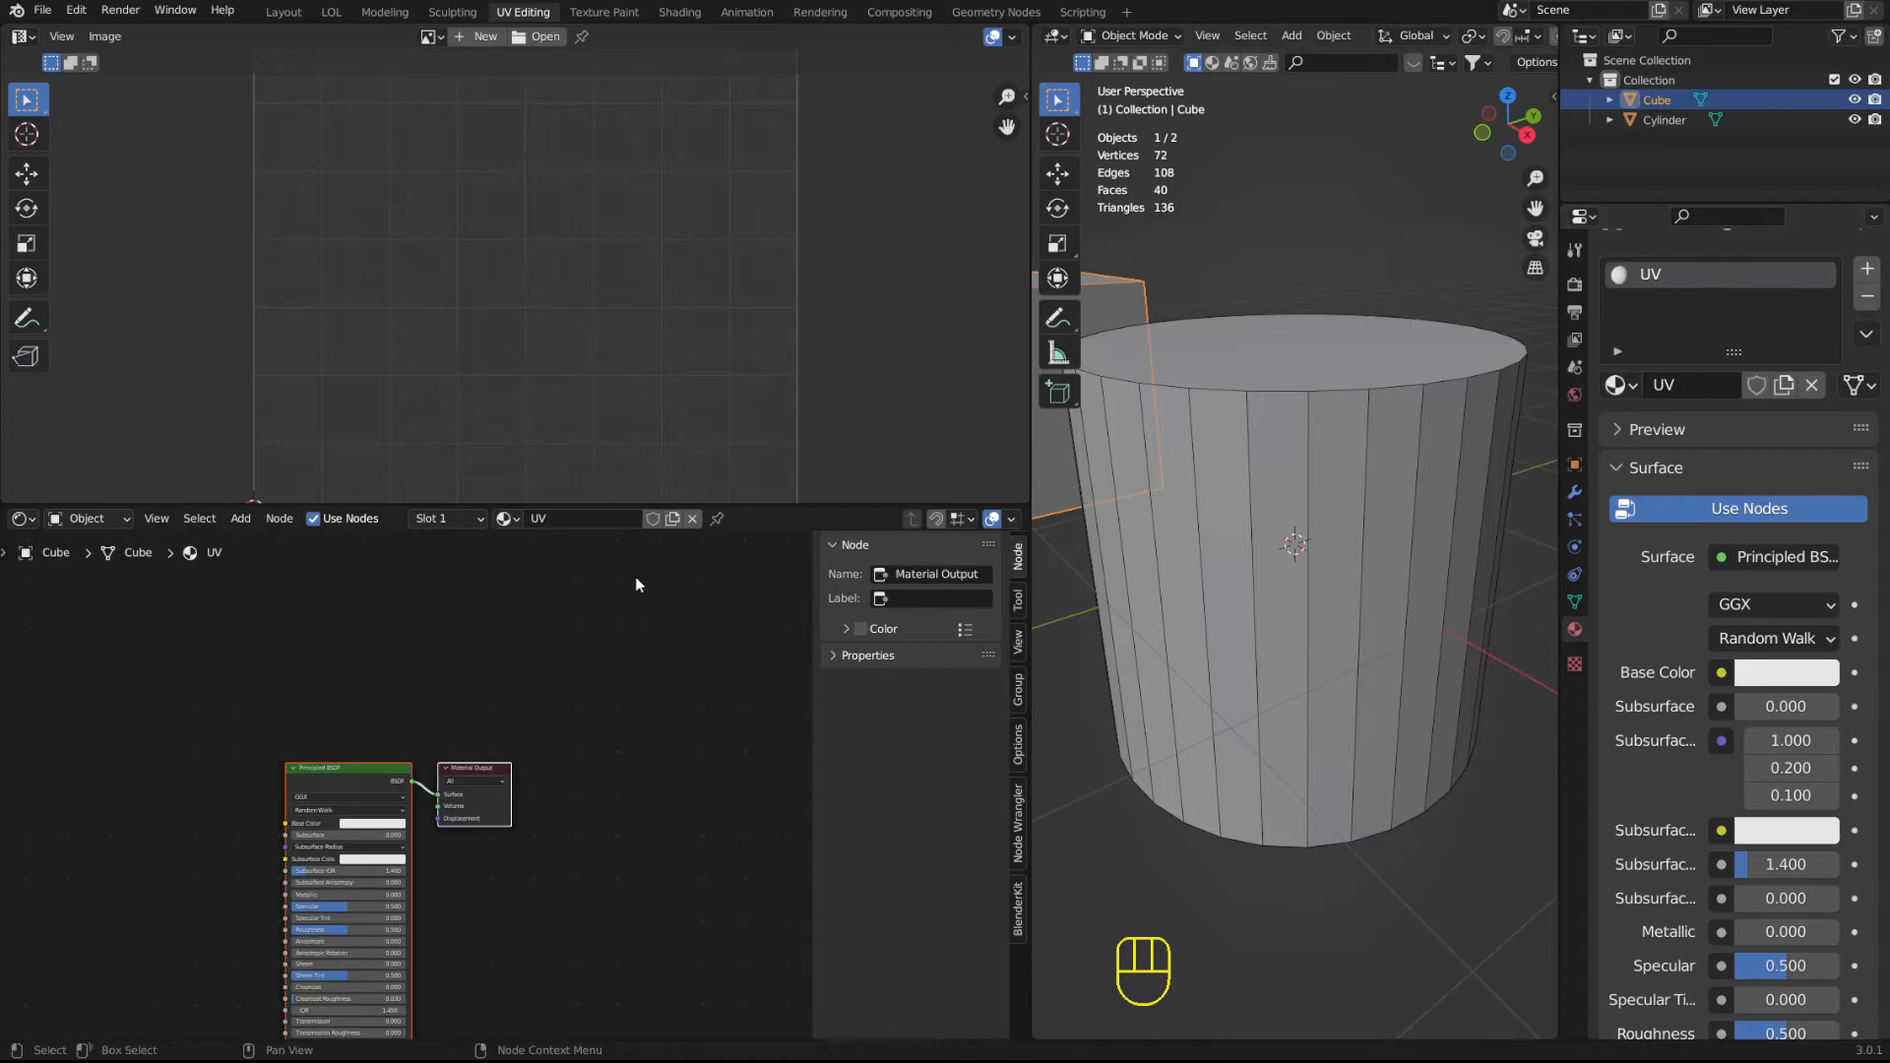
Add an Image Texture node beside the Principled BSDF node in the UV material.
scroll(309, 706, "up", 6)
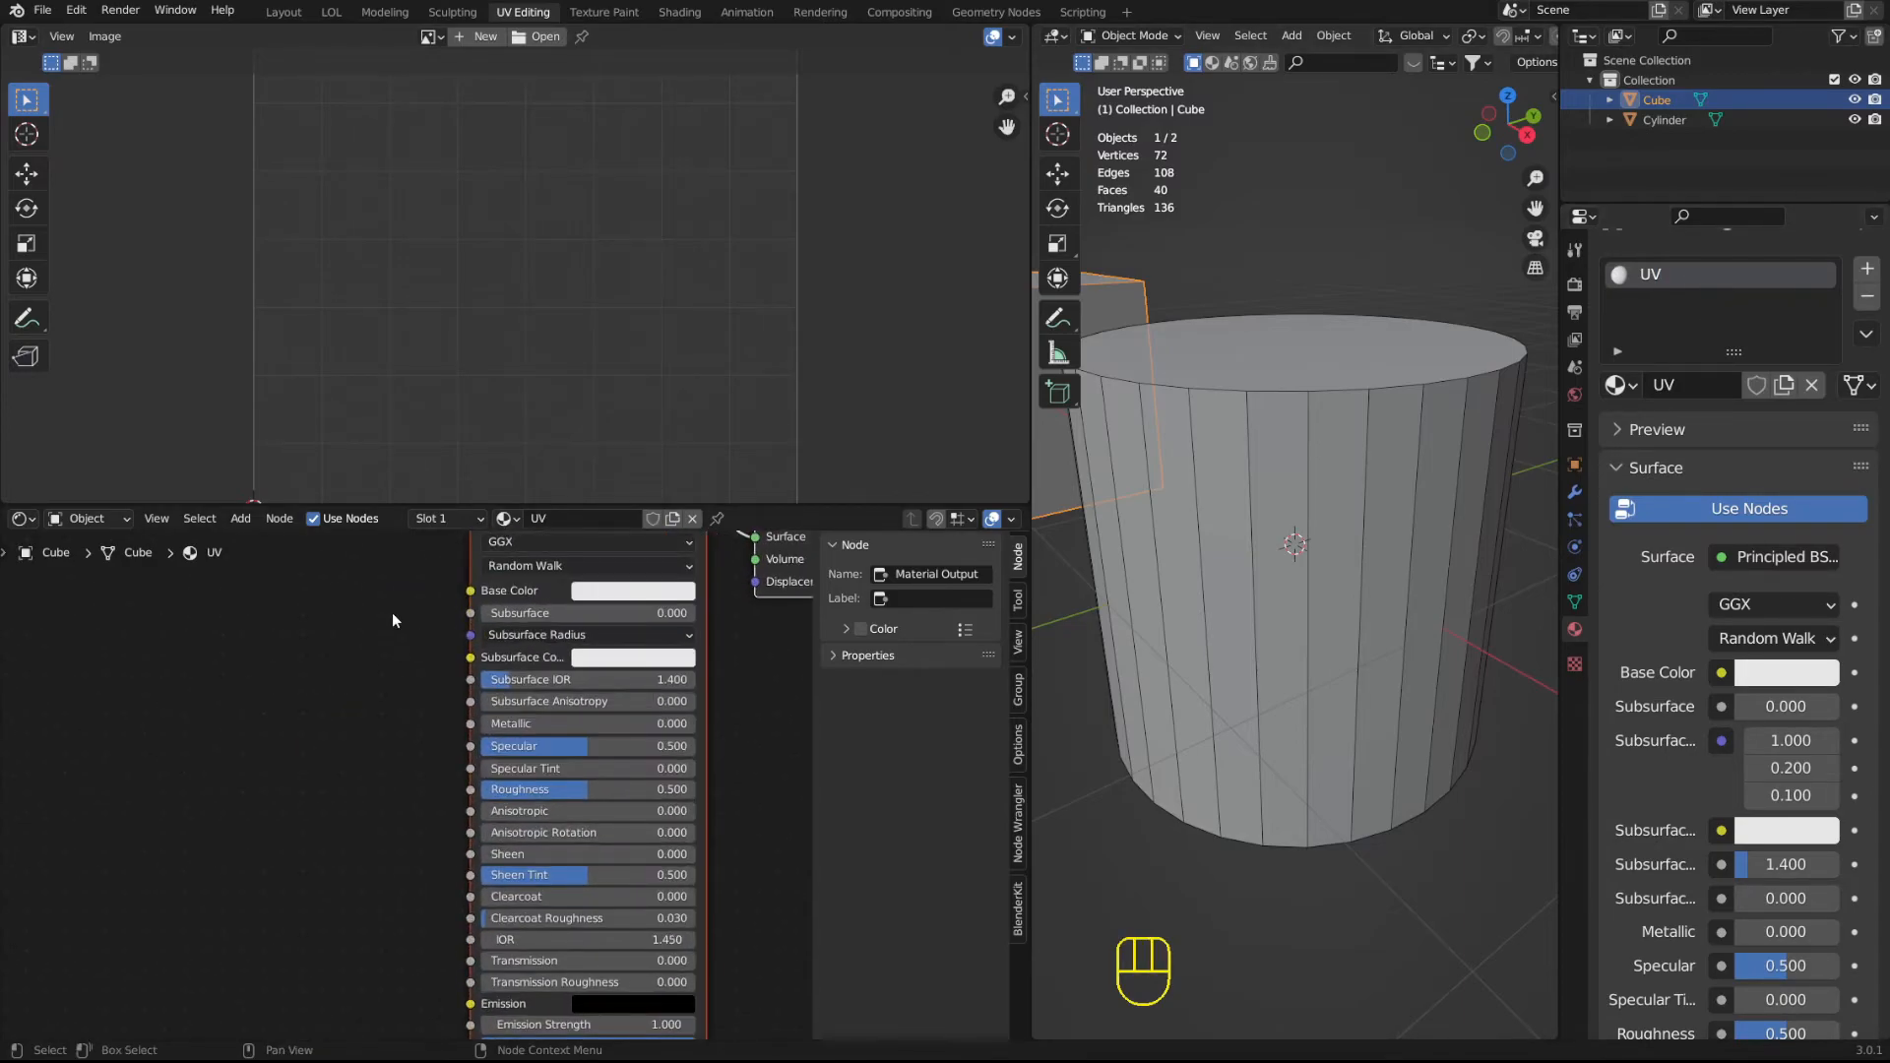
left_click(432, 36)
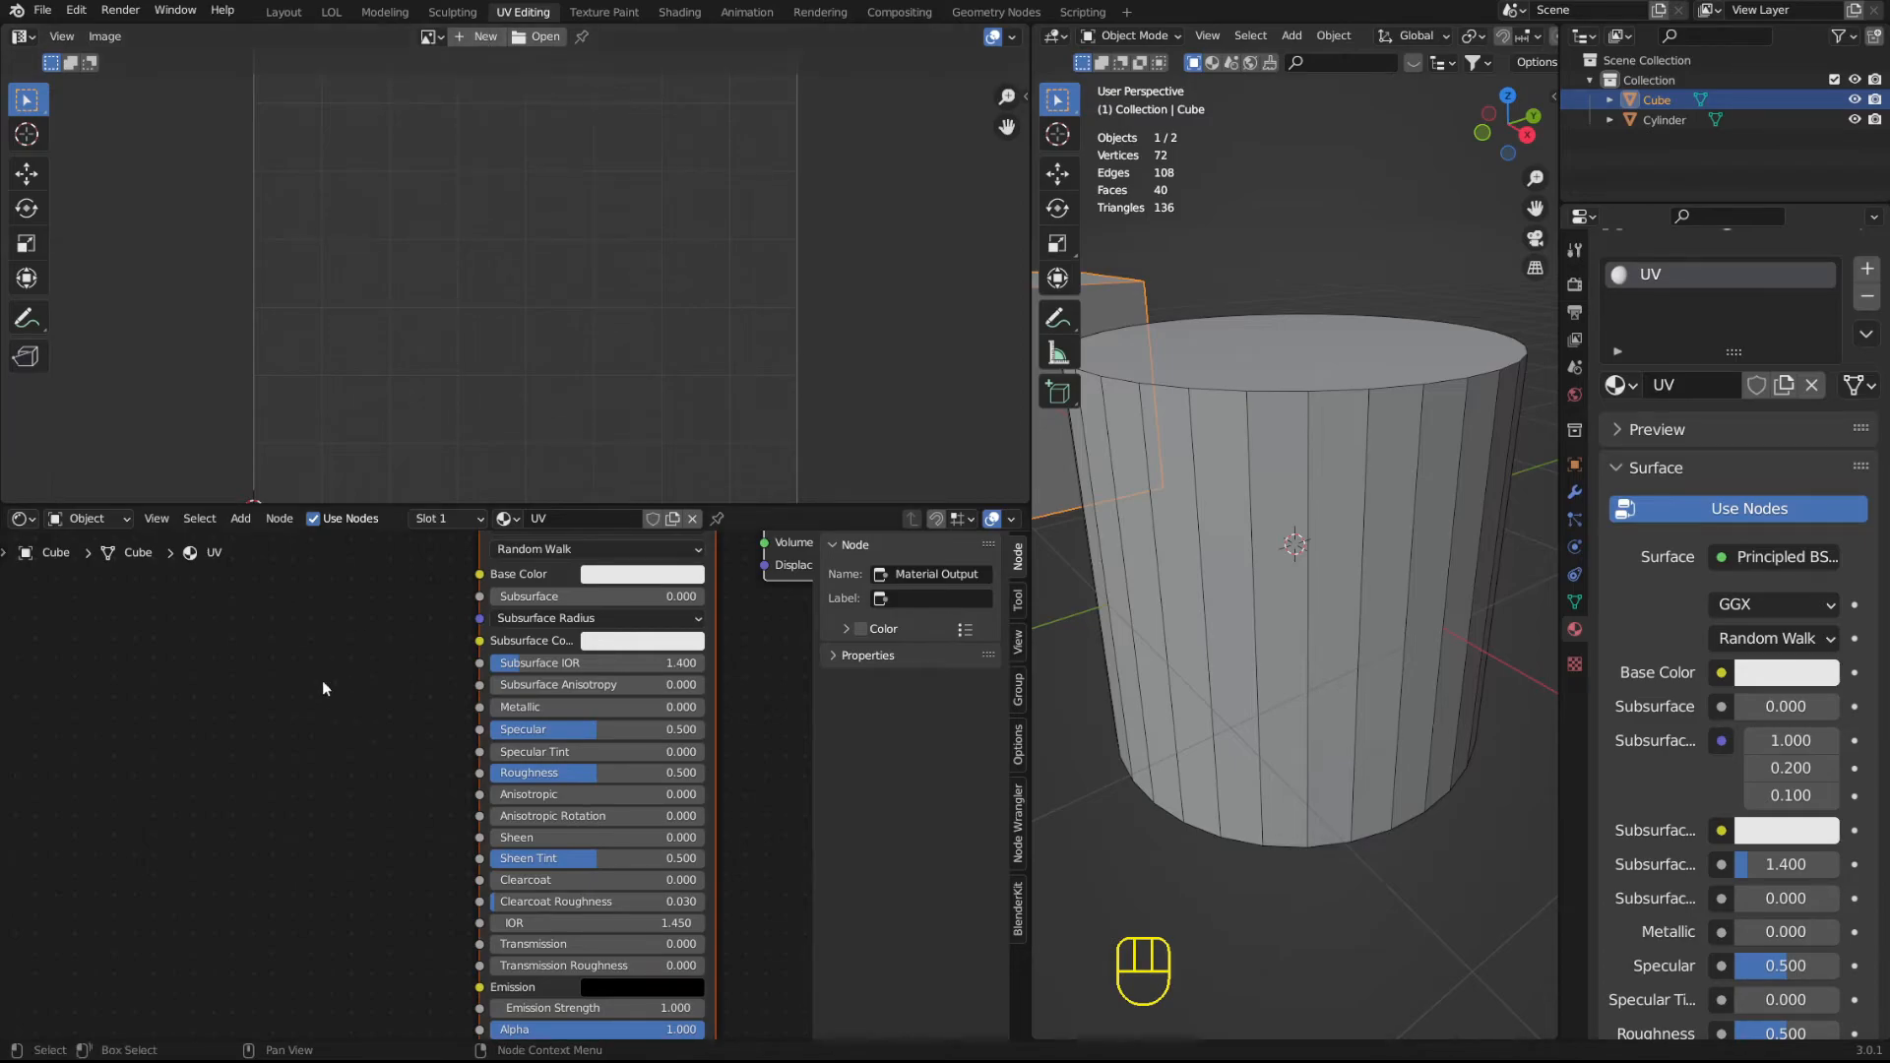
key("shift+a")
mouse_move(108, 729)
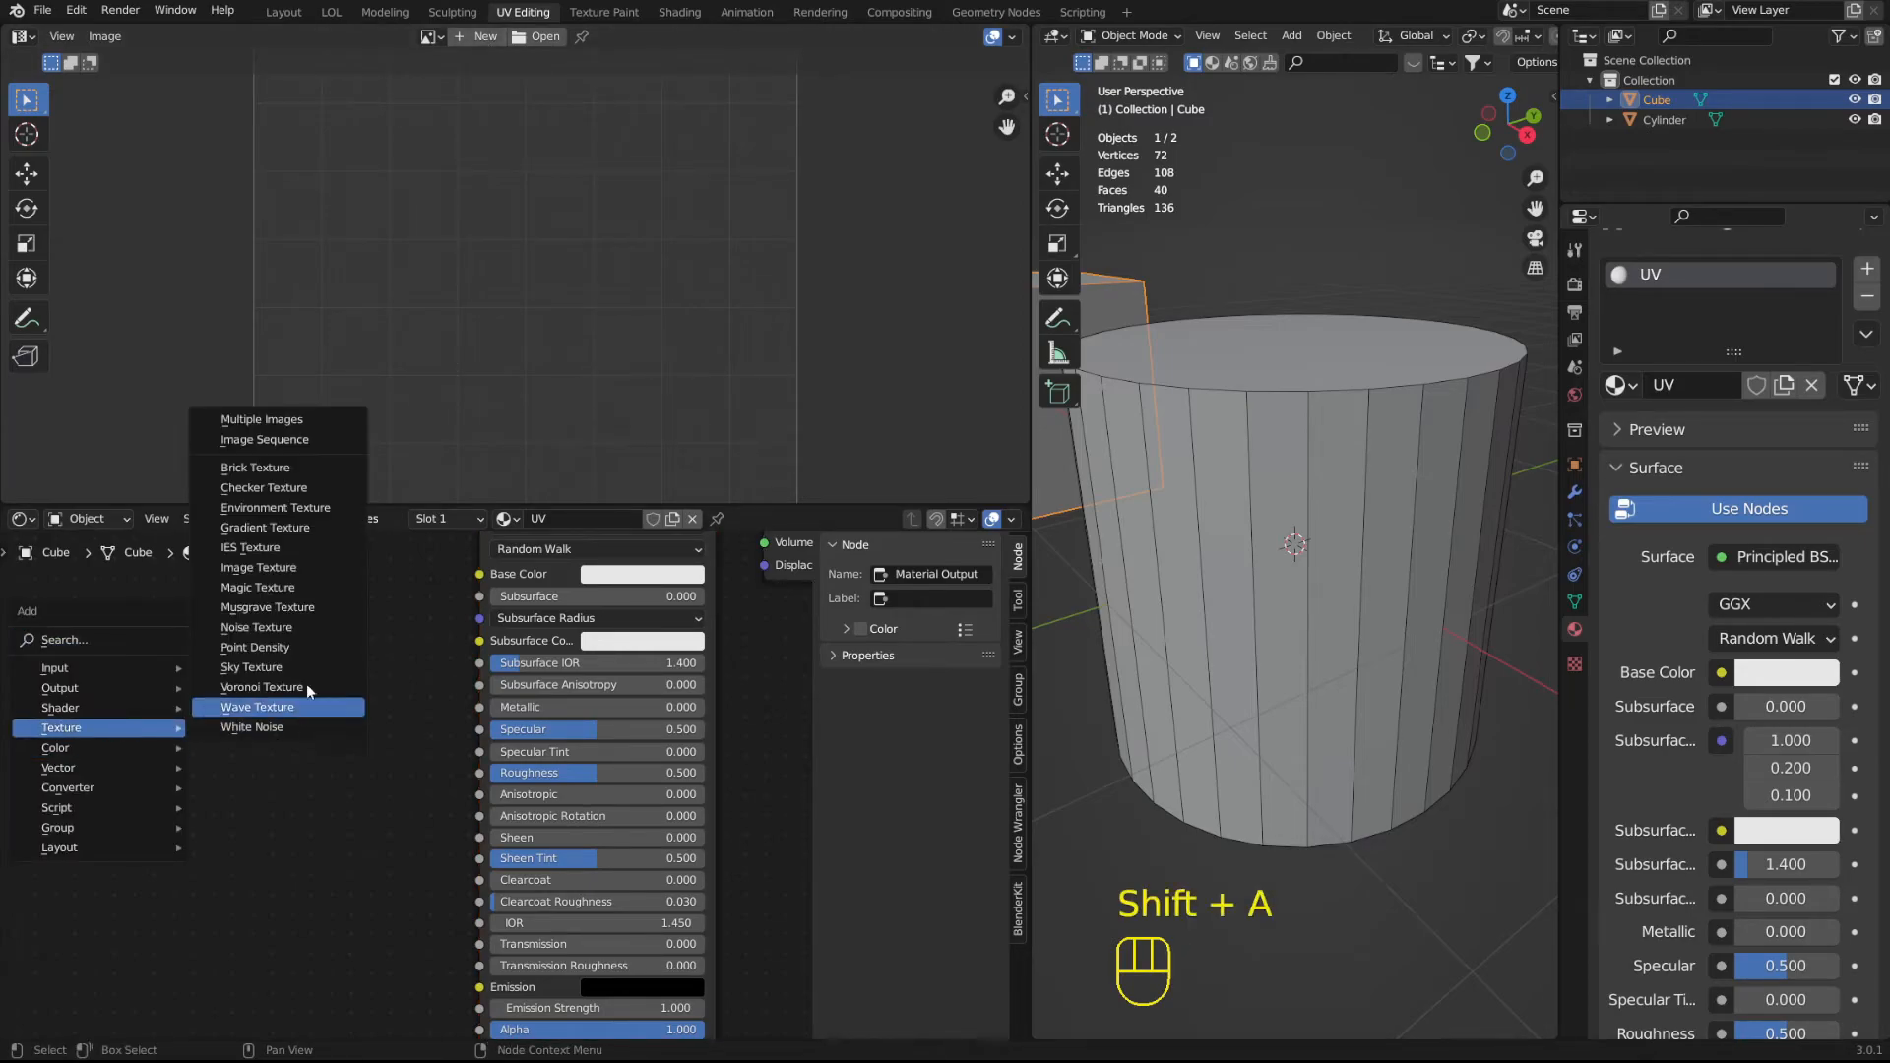
left_click(292, 564)
left_click(152, 692)
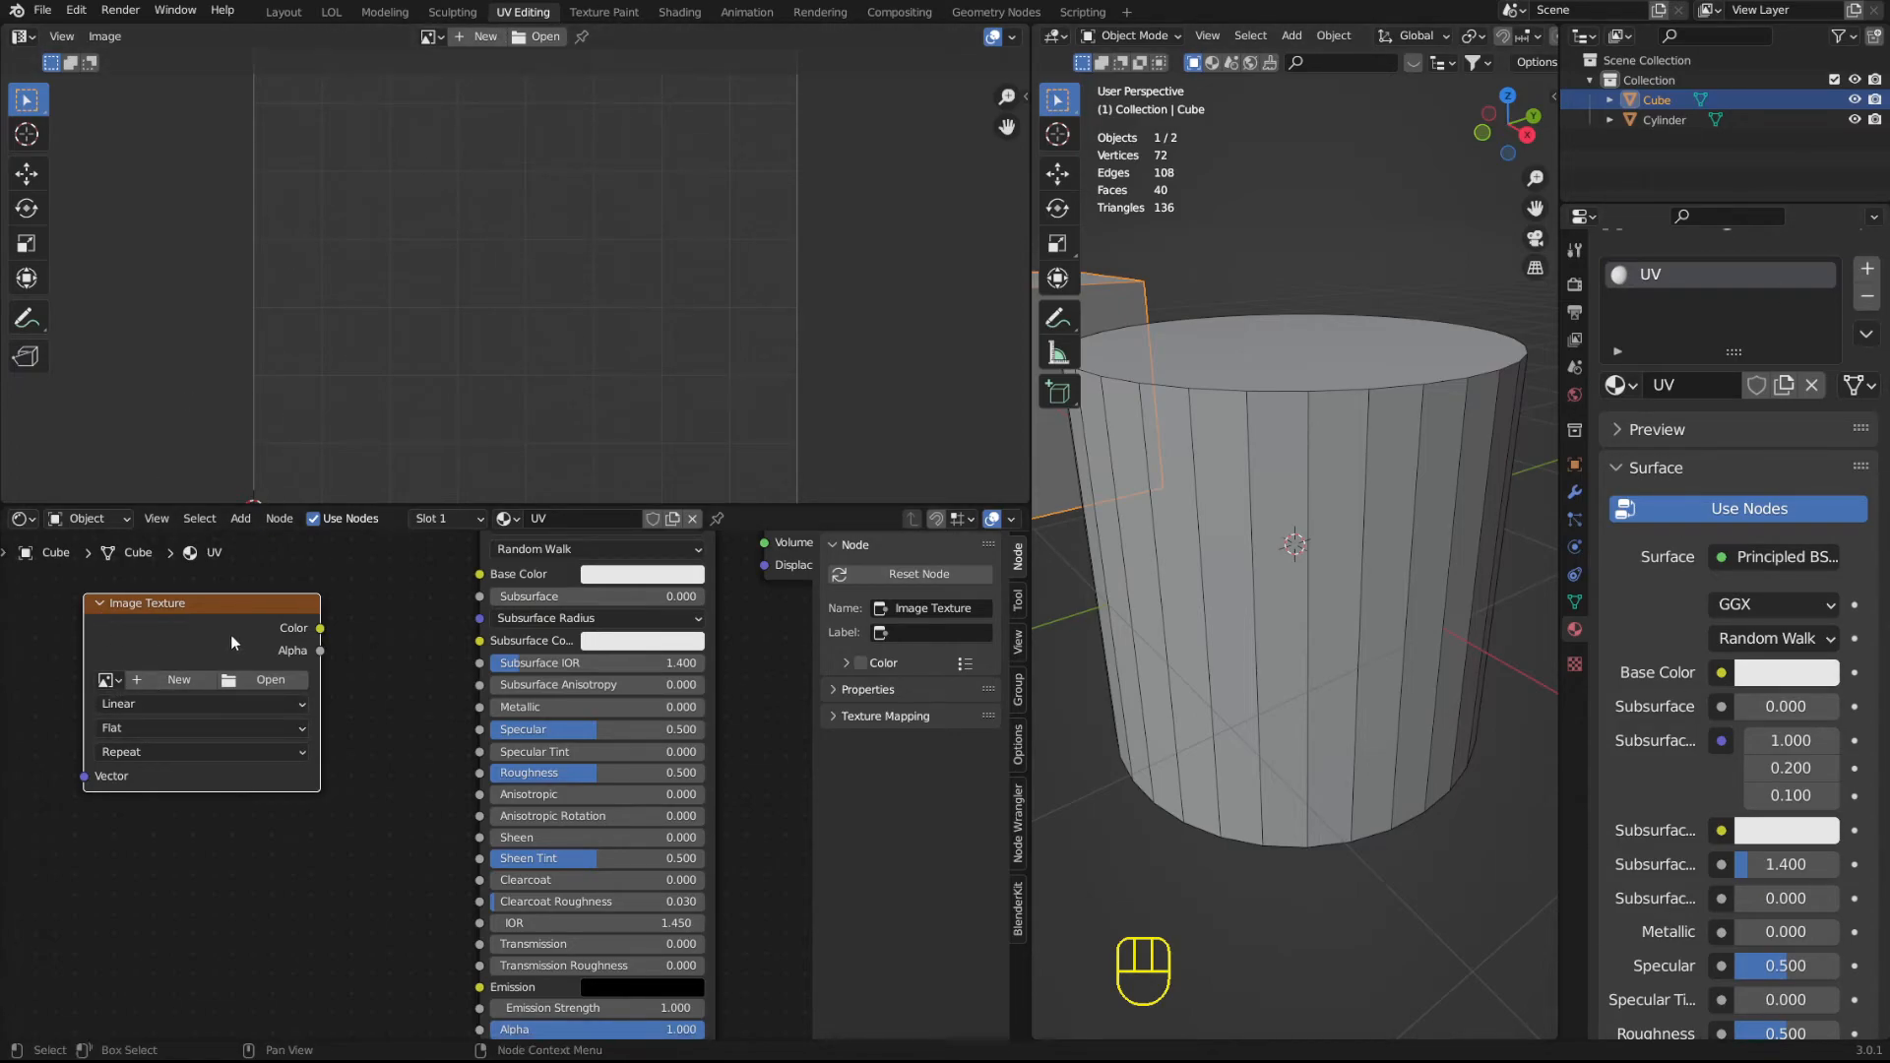
Create a new image named Check with the UV Grid generated type.
left_click(469, 38)
left_click(501, 66)
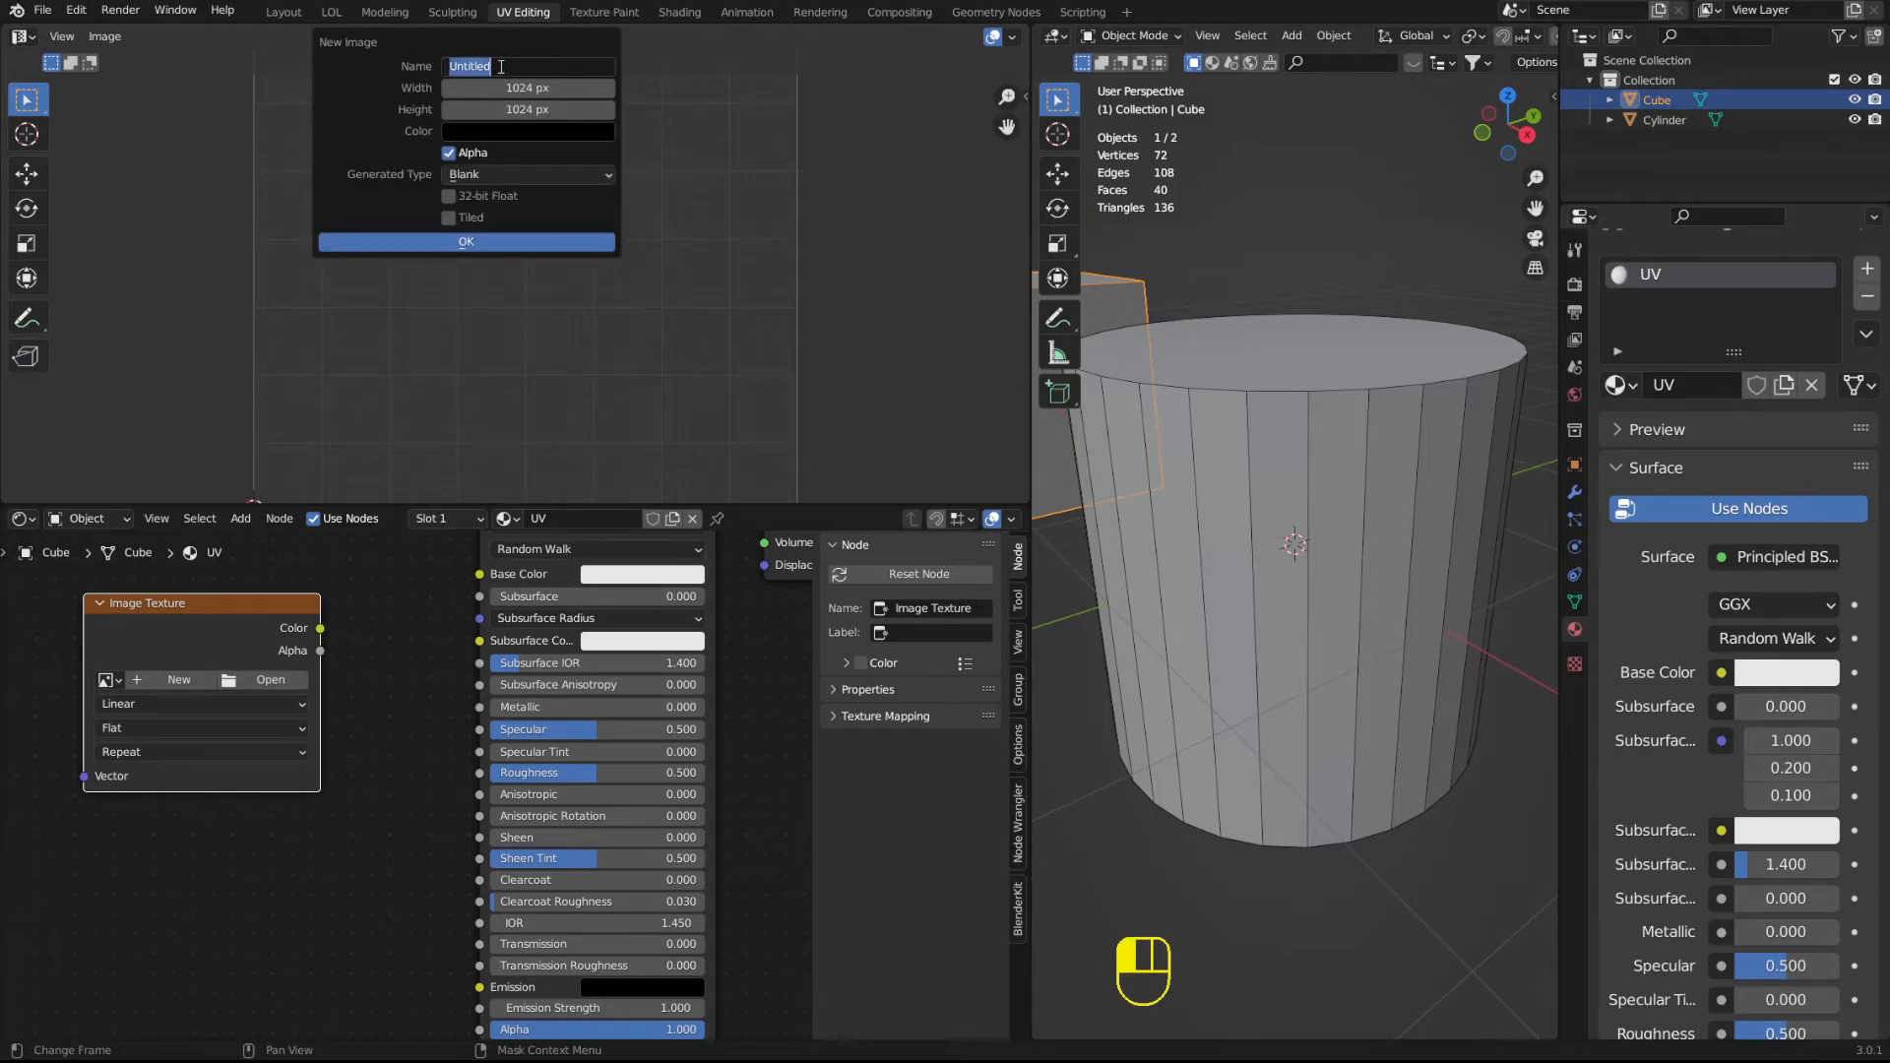
type("Check")
key("Return")
left_click(502, 174)
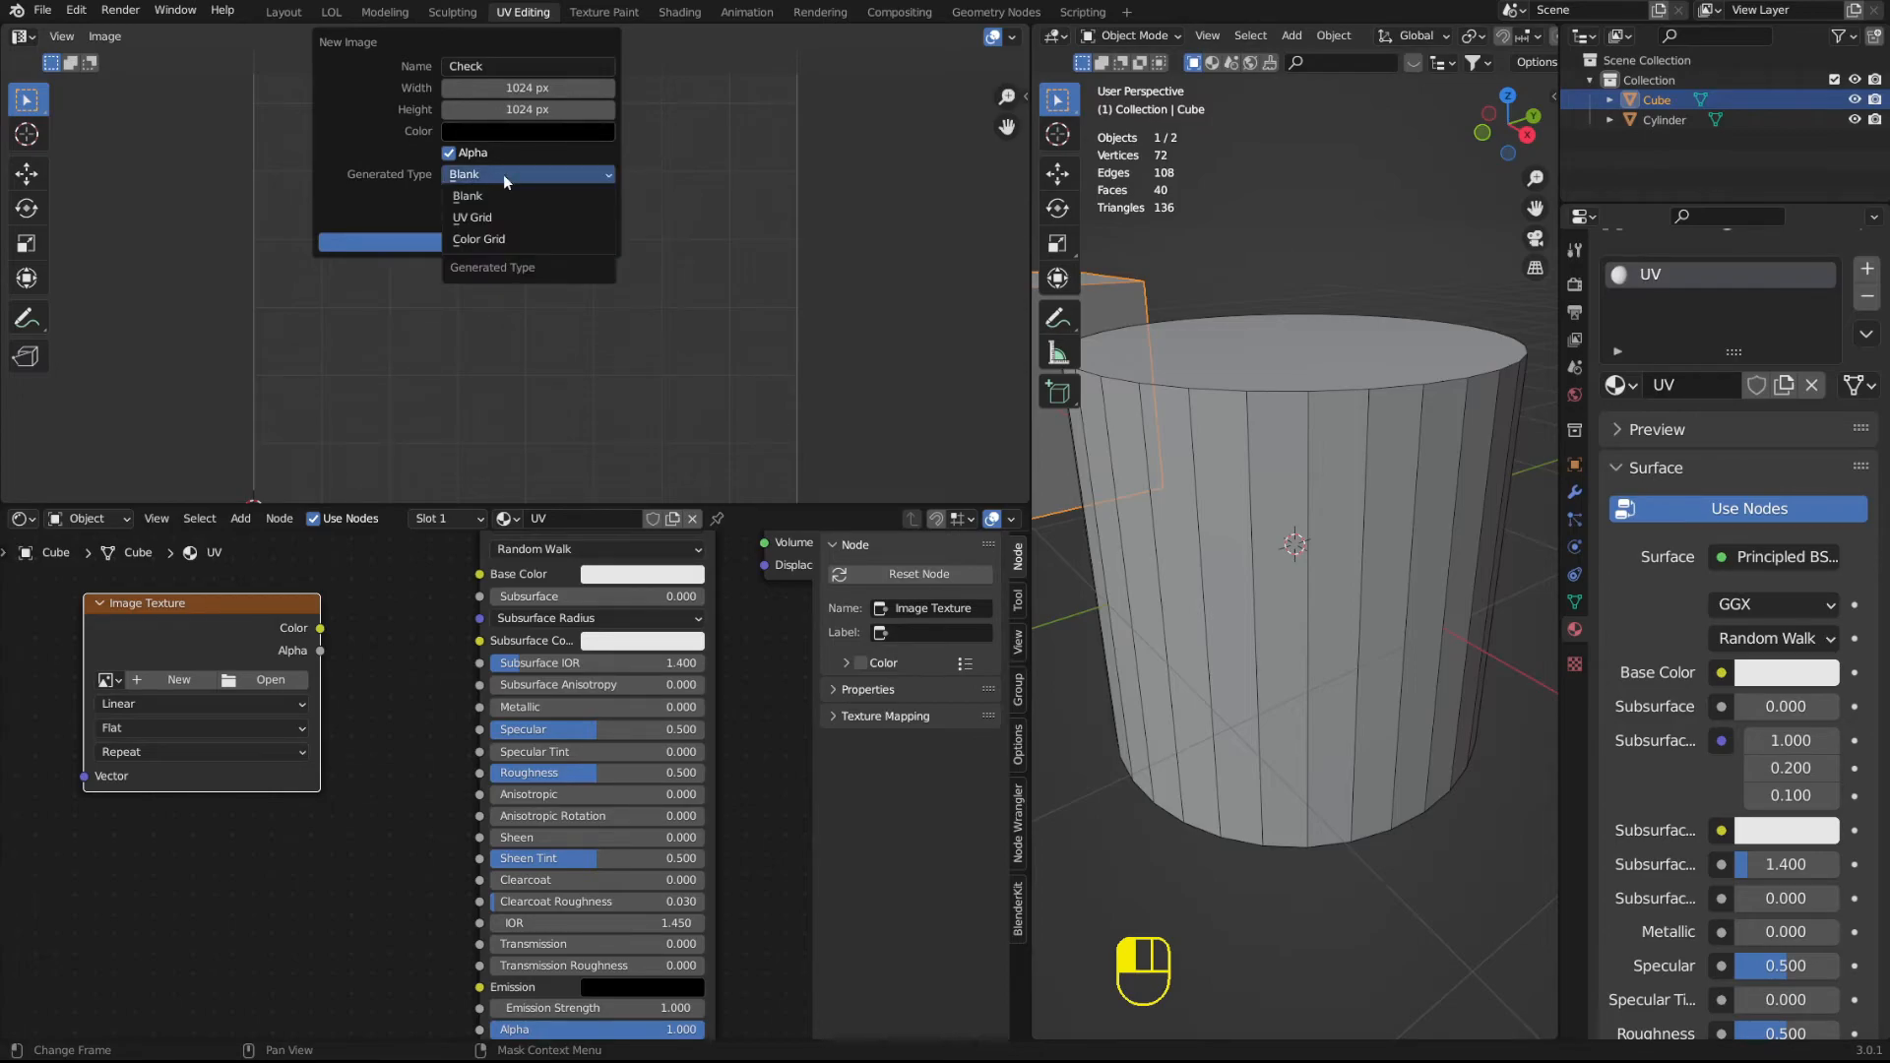
left_click(504, 215)
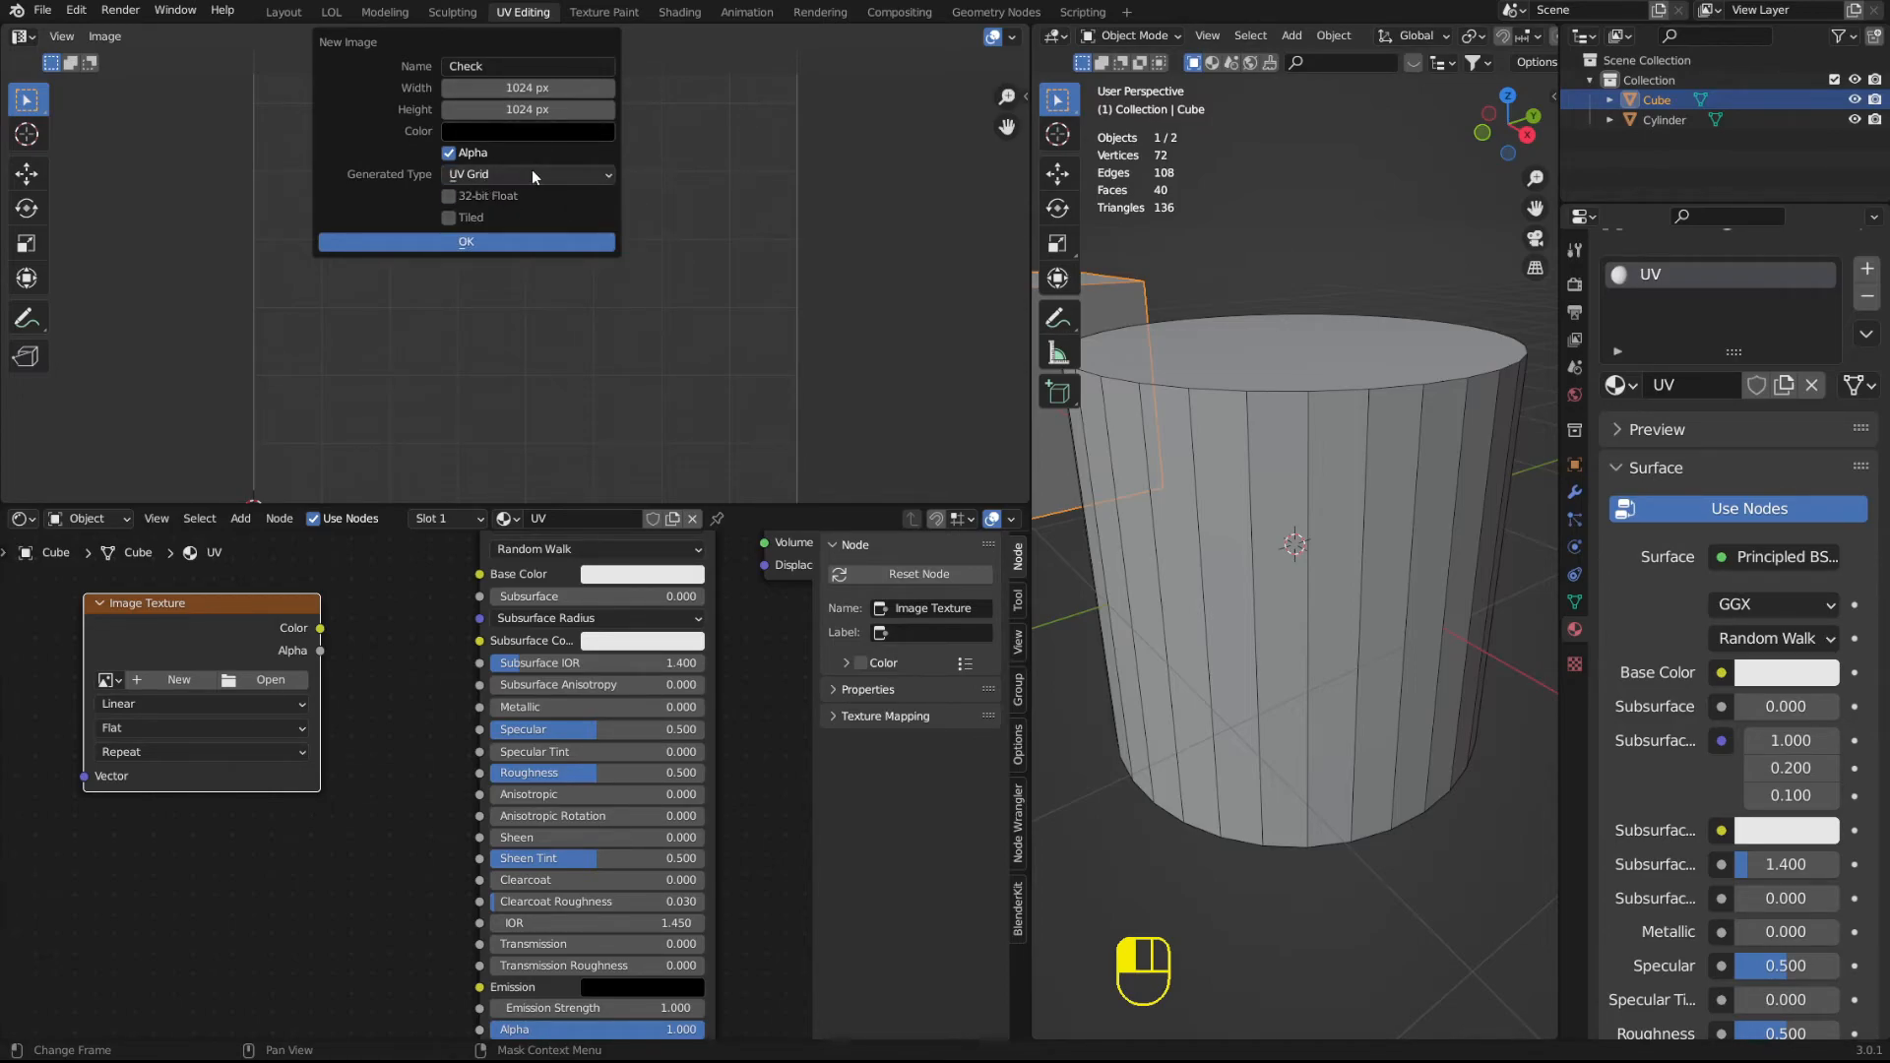
left_click(530, 173)
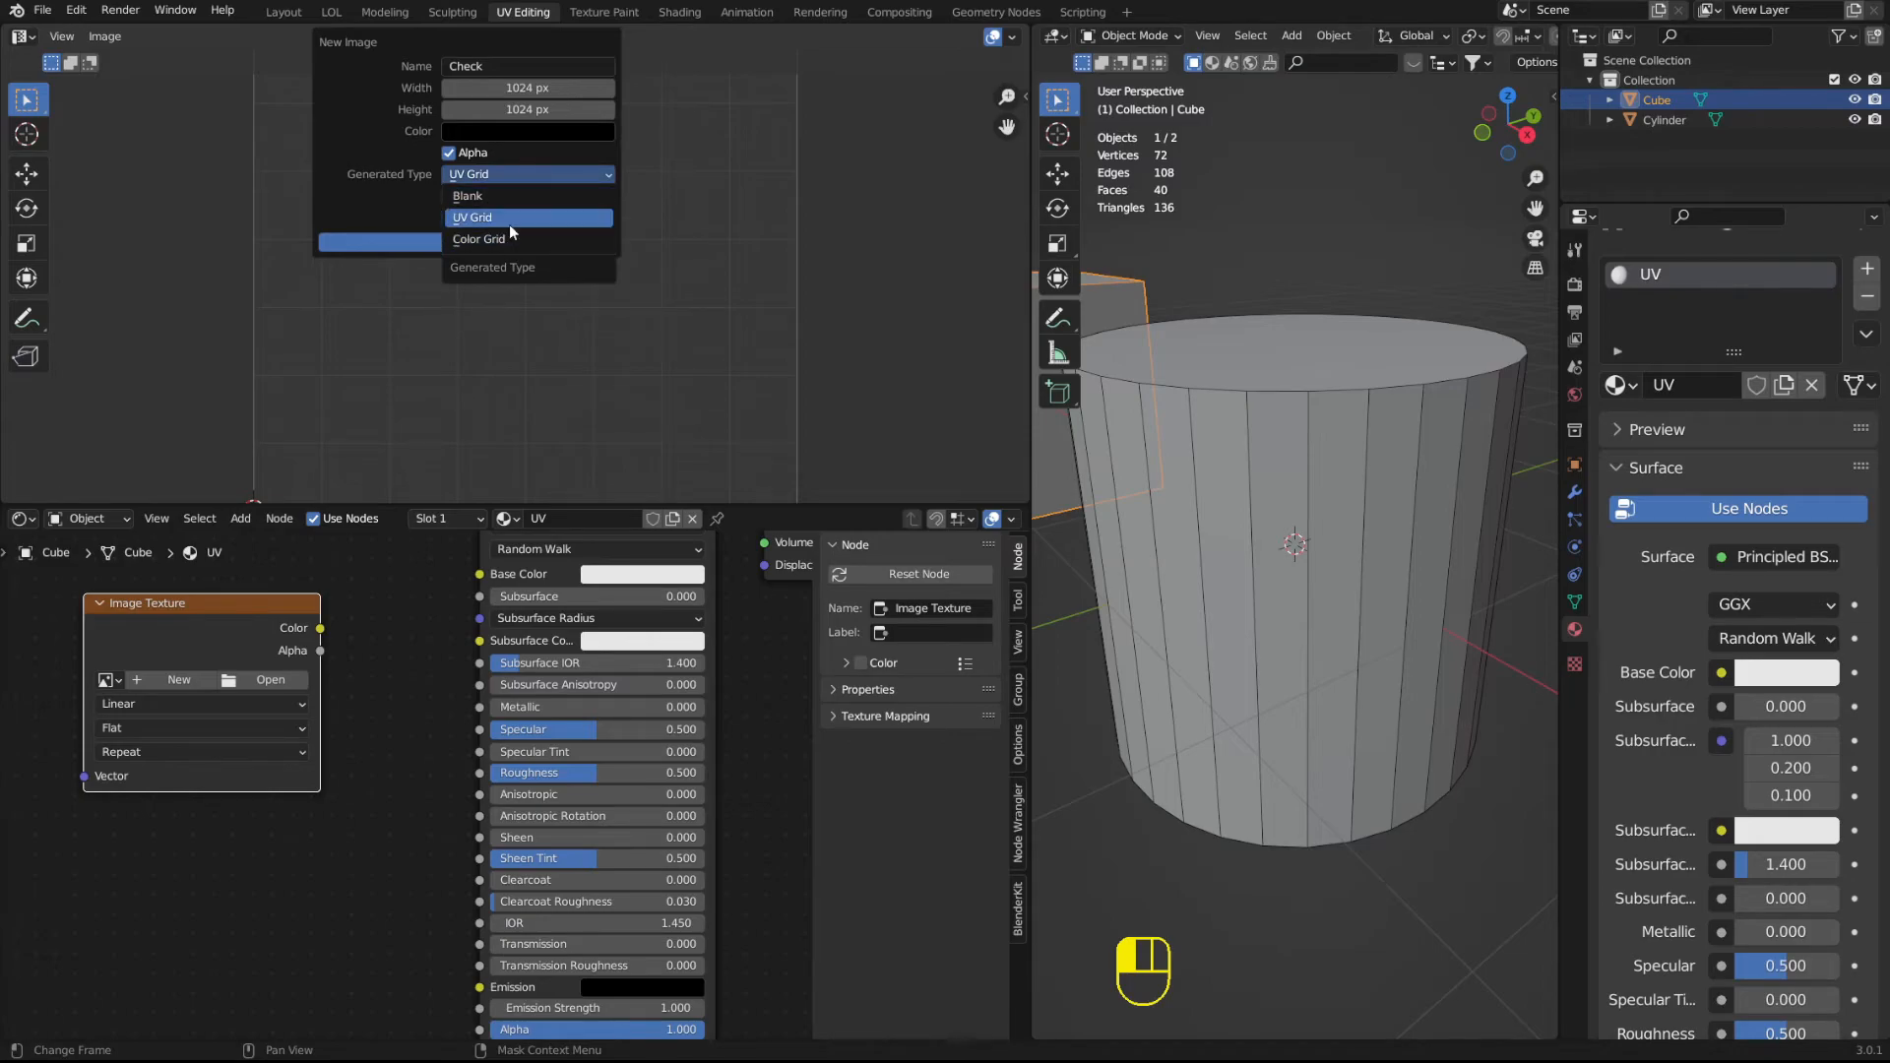
left_click(520, 218)
left_click(558, 240)
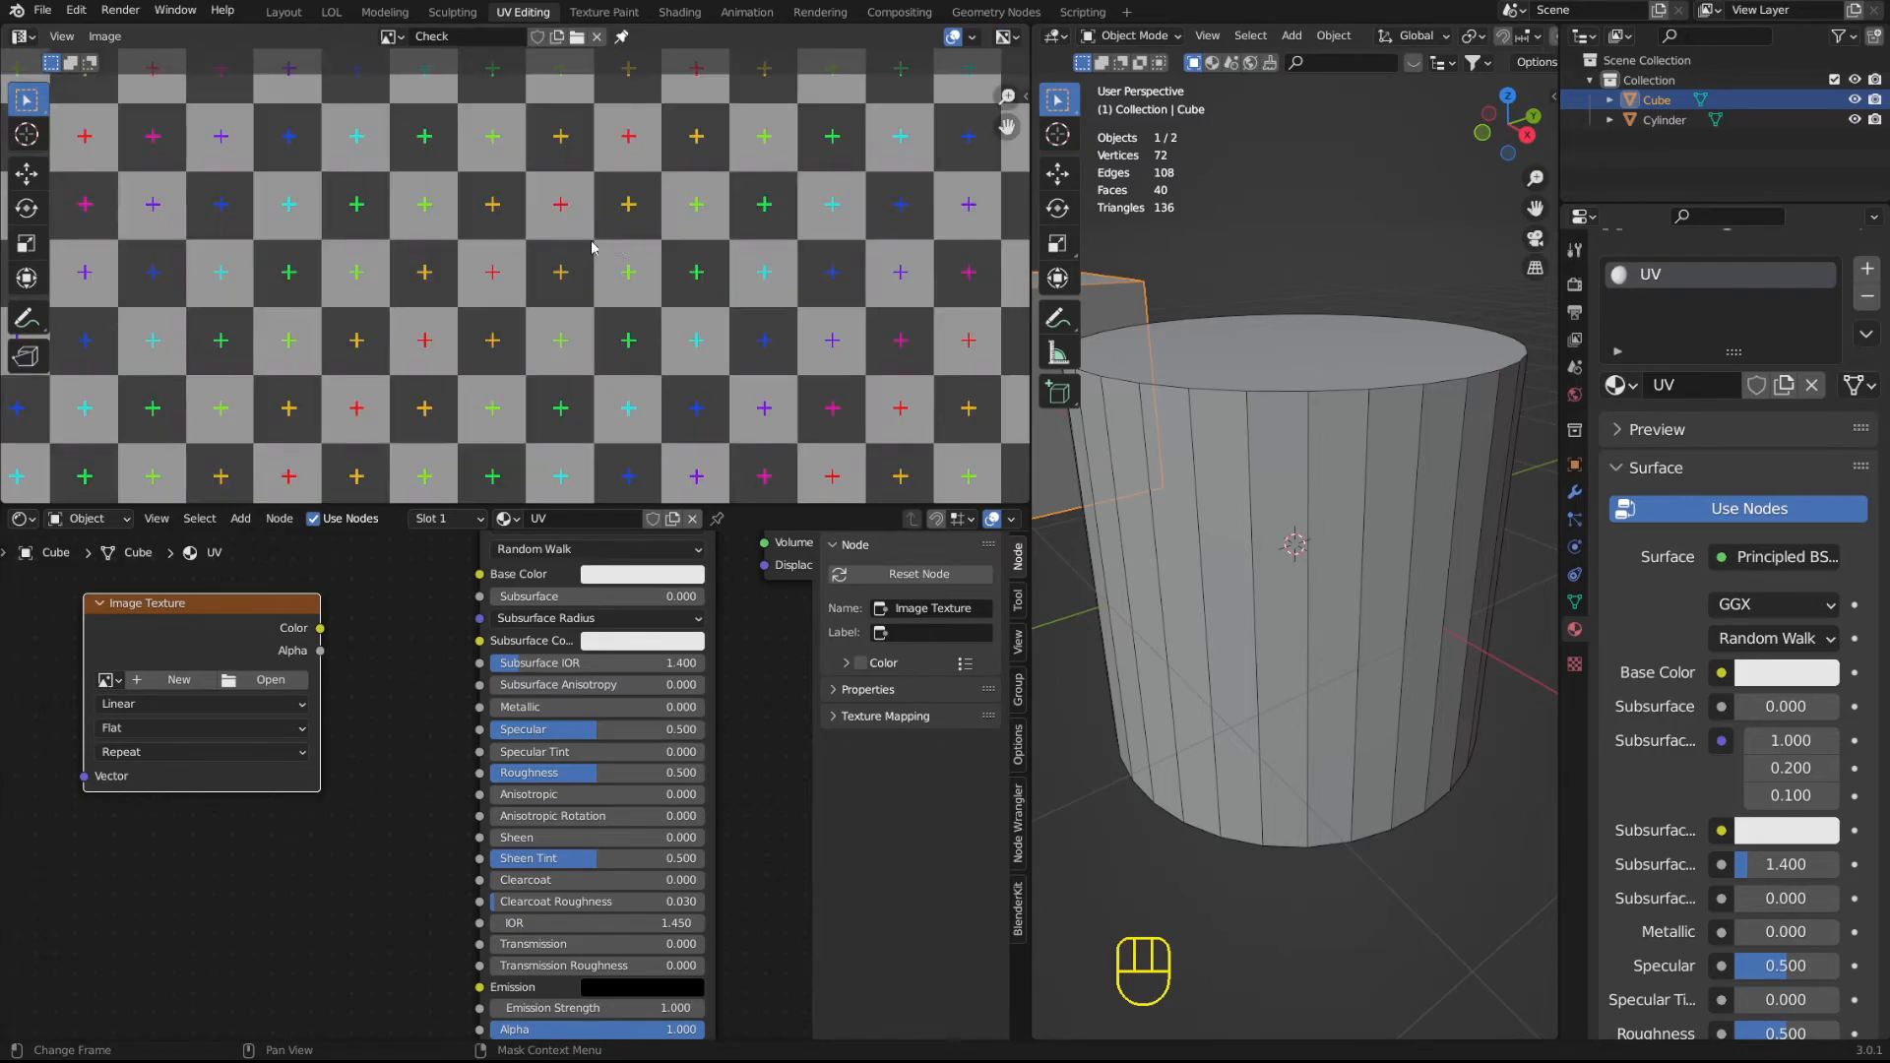
Select the cylinder, examine its UV layout over the Check image in Edit Mode, and return to Object Mode.
scroll(624, 235, "down", 6)
scroll(624, 235, "up", 3)
left_click(1309, 440)
key("Tab")
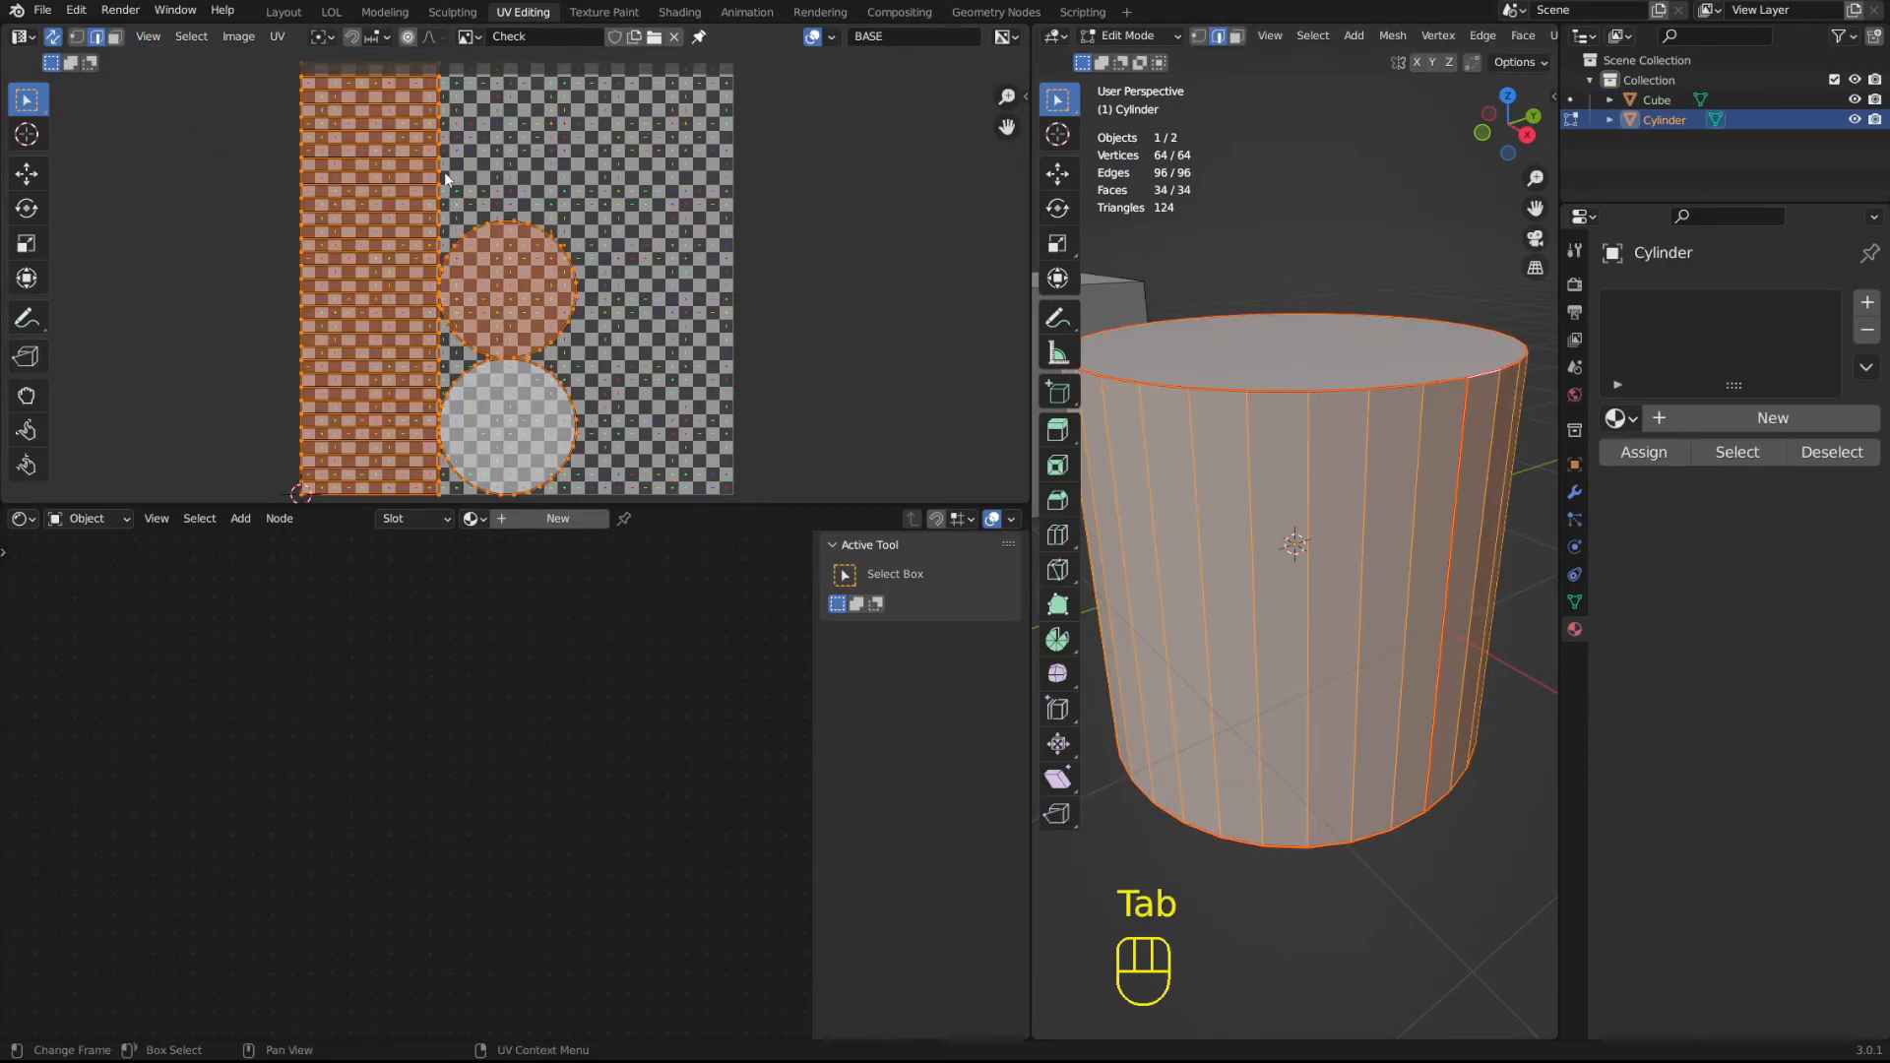
scroll(448, 203, "up", 4)
scroll(448, 203, "down", 5)
key("Tab")
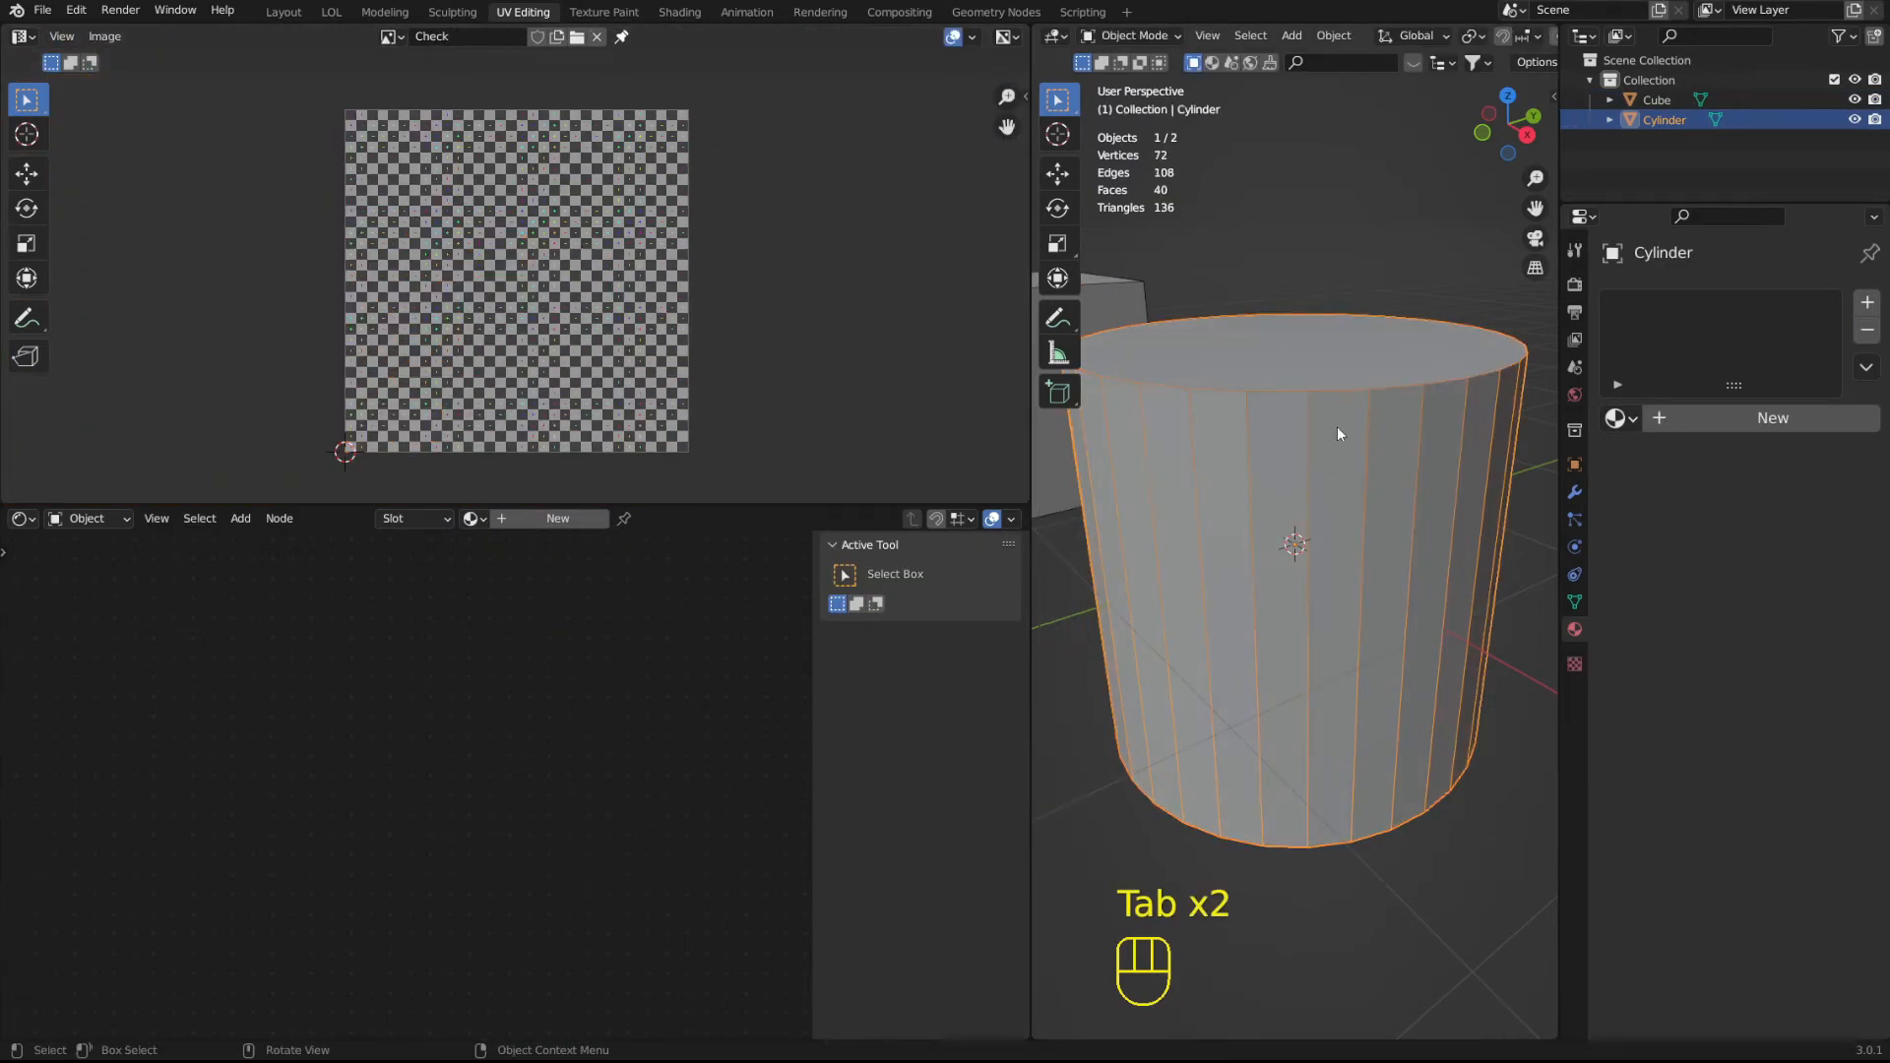
Set the 3D viewport's Solid shading color to Texture.
scroll(1383, 37, "down", 6)
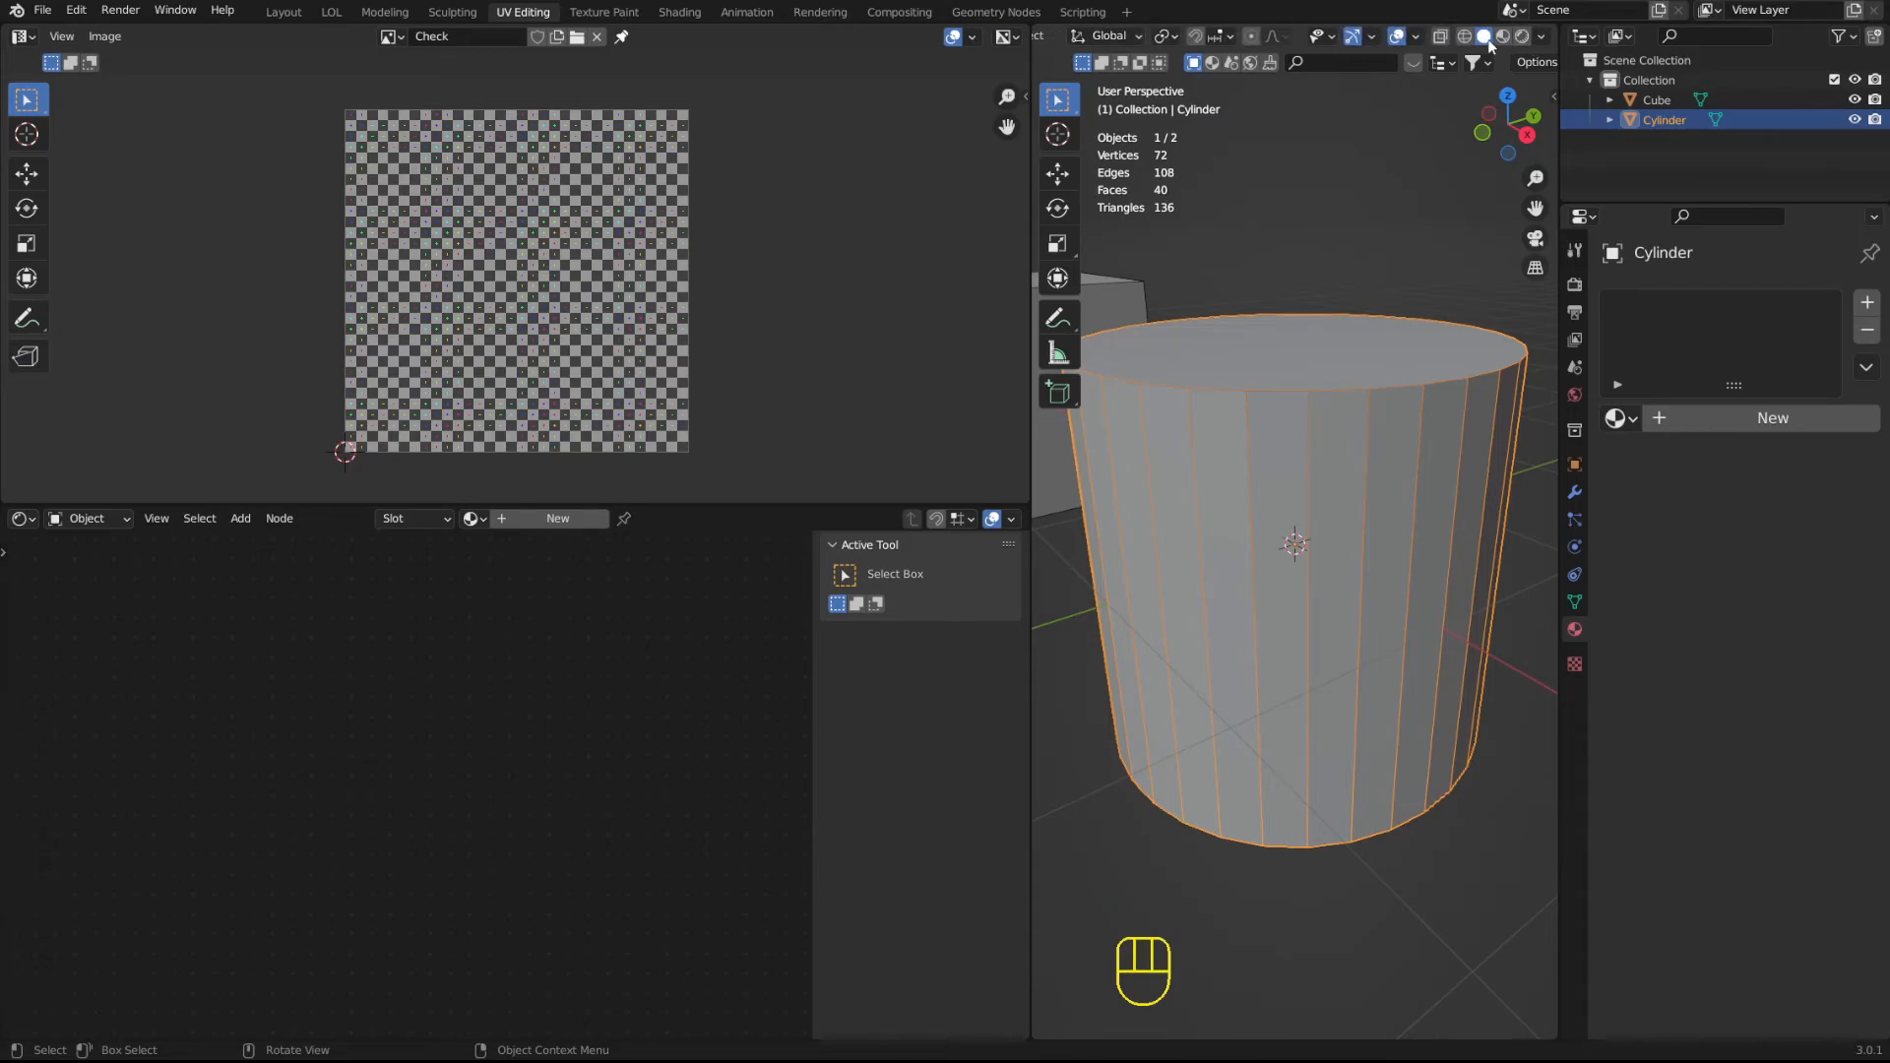
left_click(1543, 36)
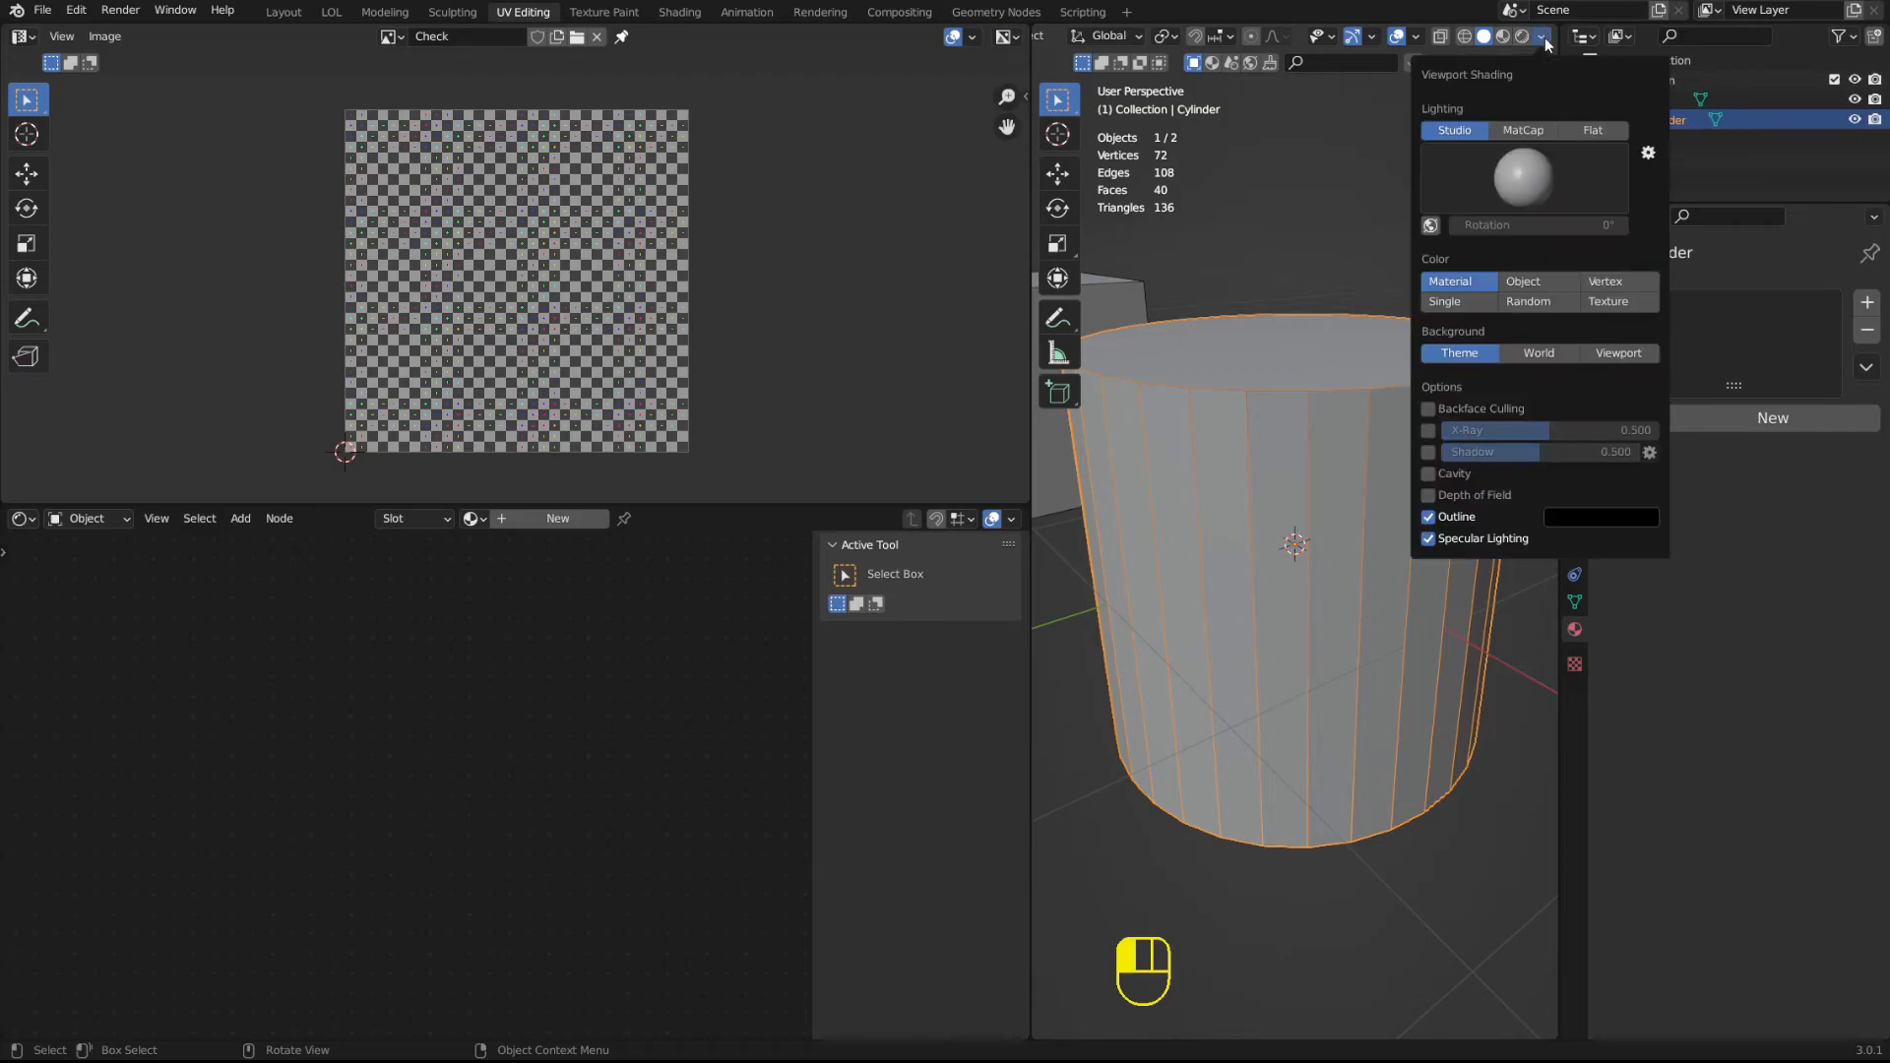
left_click(1615, 309)
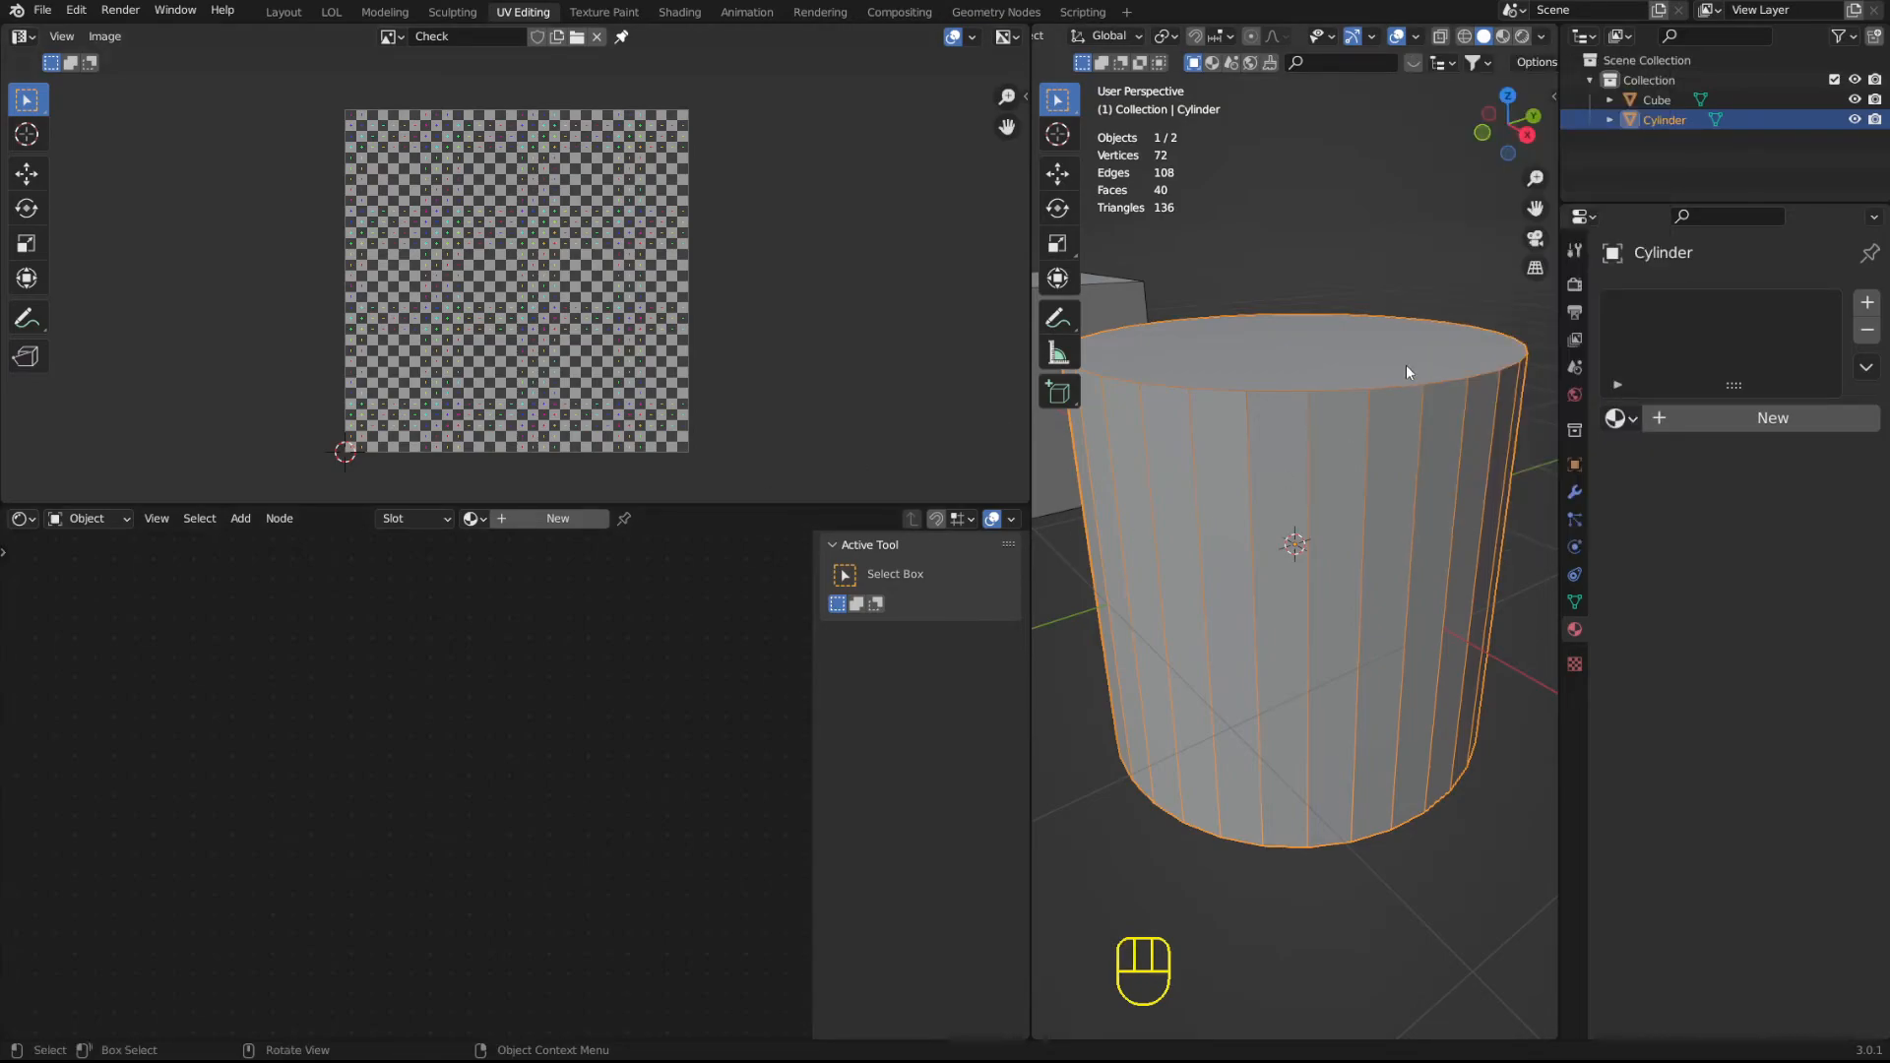
Give the cylinder a material slot and assign the existing UV material to it.
middle_click_drag(517, 679, 532, 704)
left_click(1683, 418)
left_click(1635, 417)
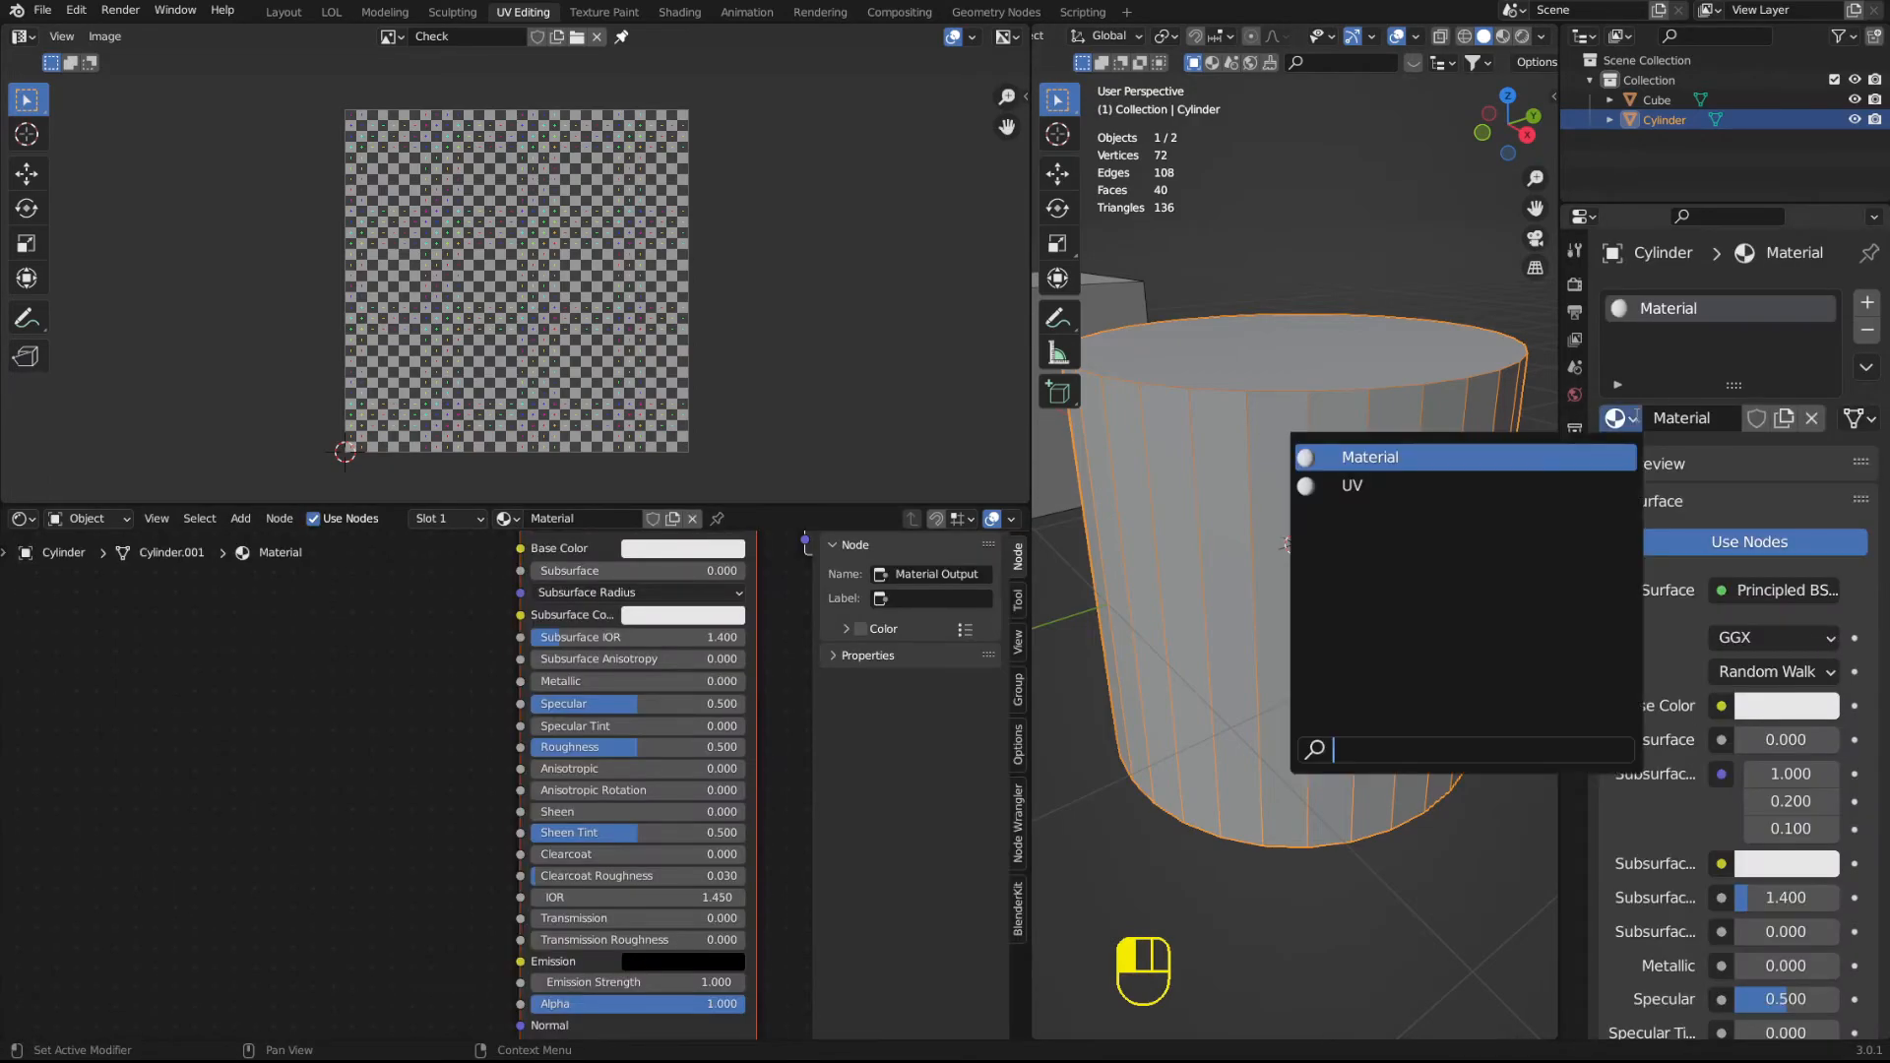
left_click(1442, 484)
Assign the Check image to the Image Texture node of the UV material.
middle_click_drag(387, 825, 382, 882)
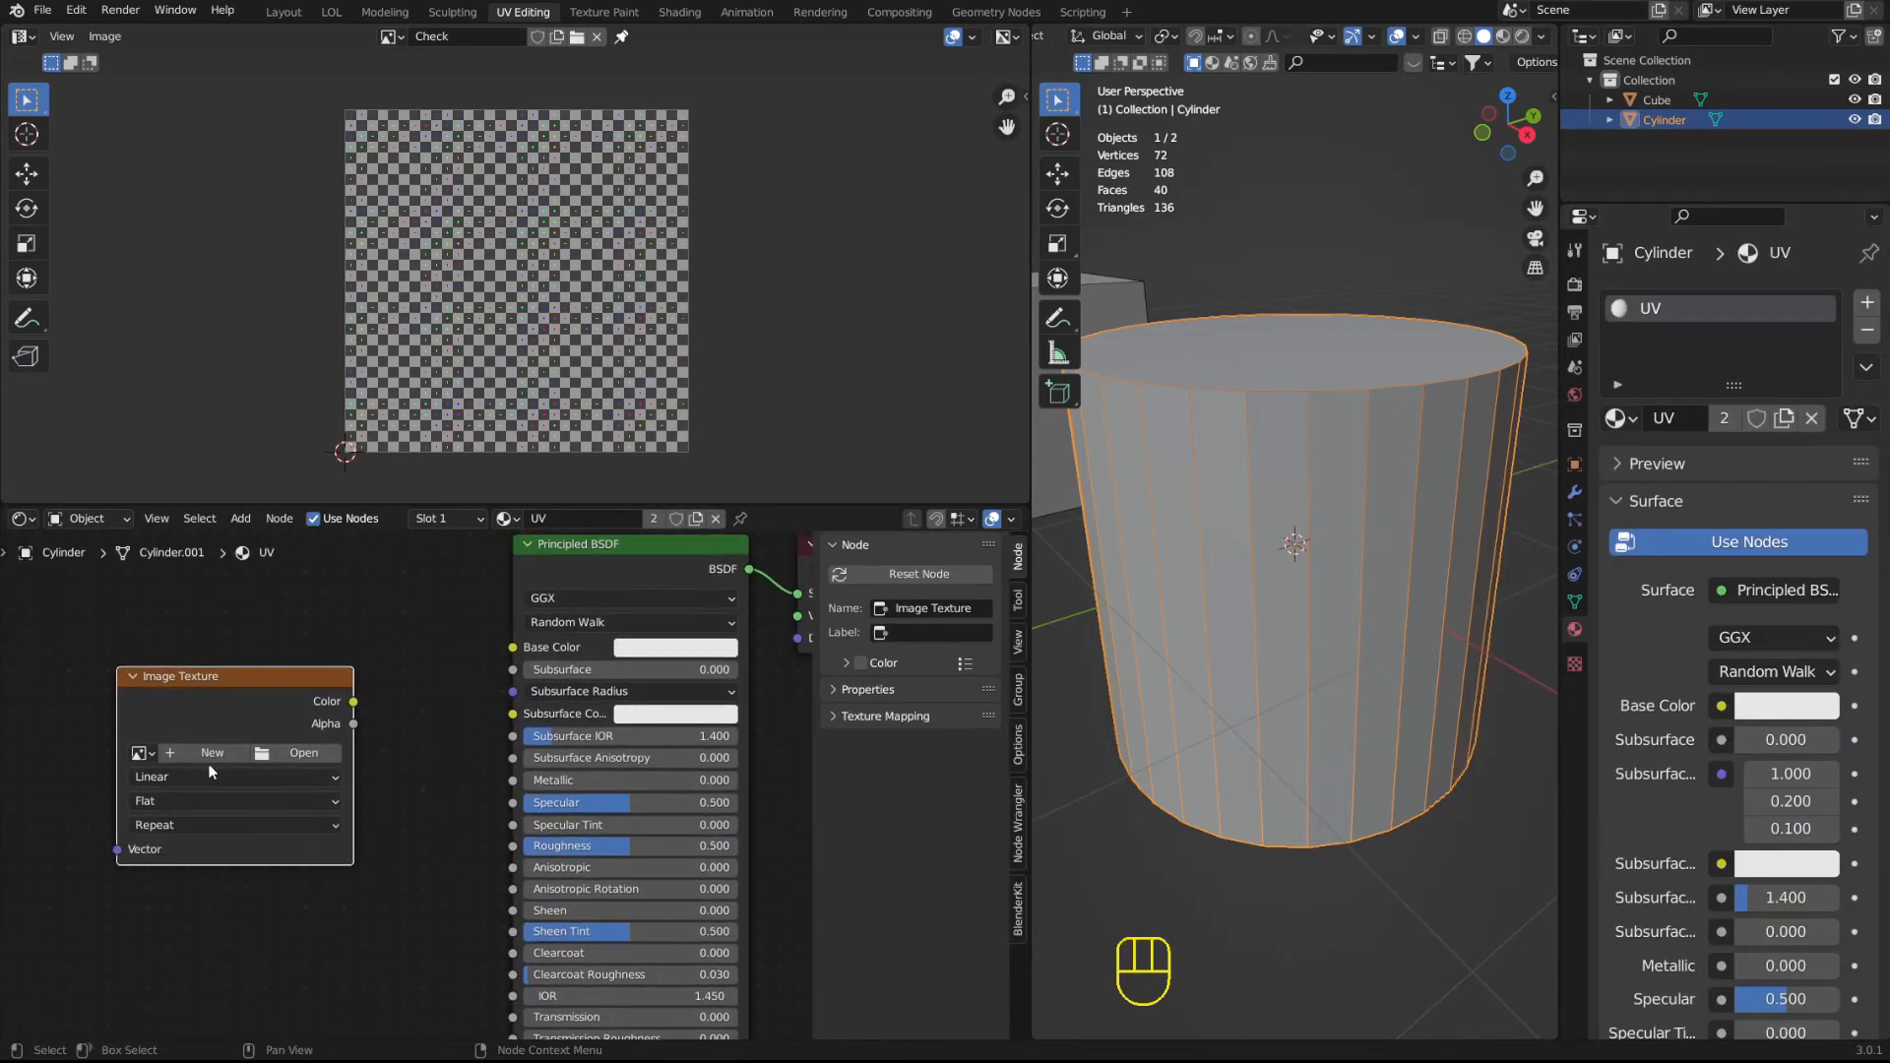
left_click(142, 754)
left_click(181, 785)
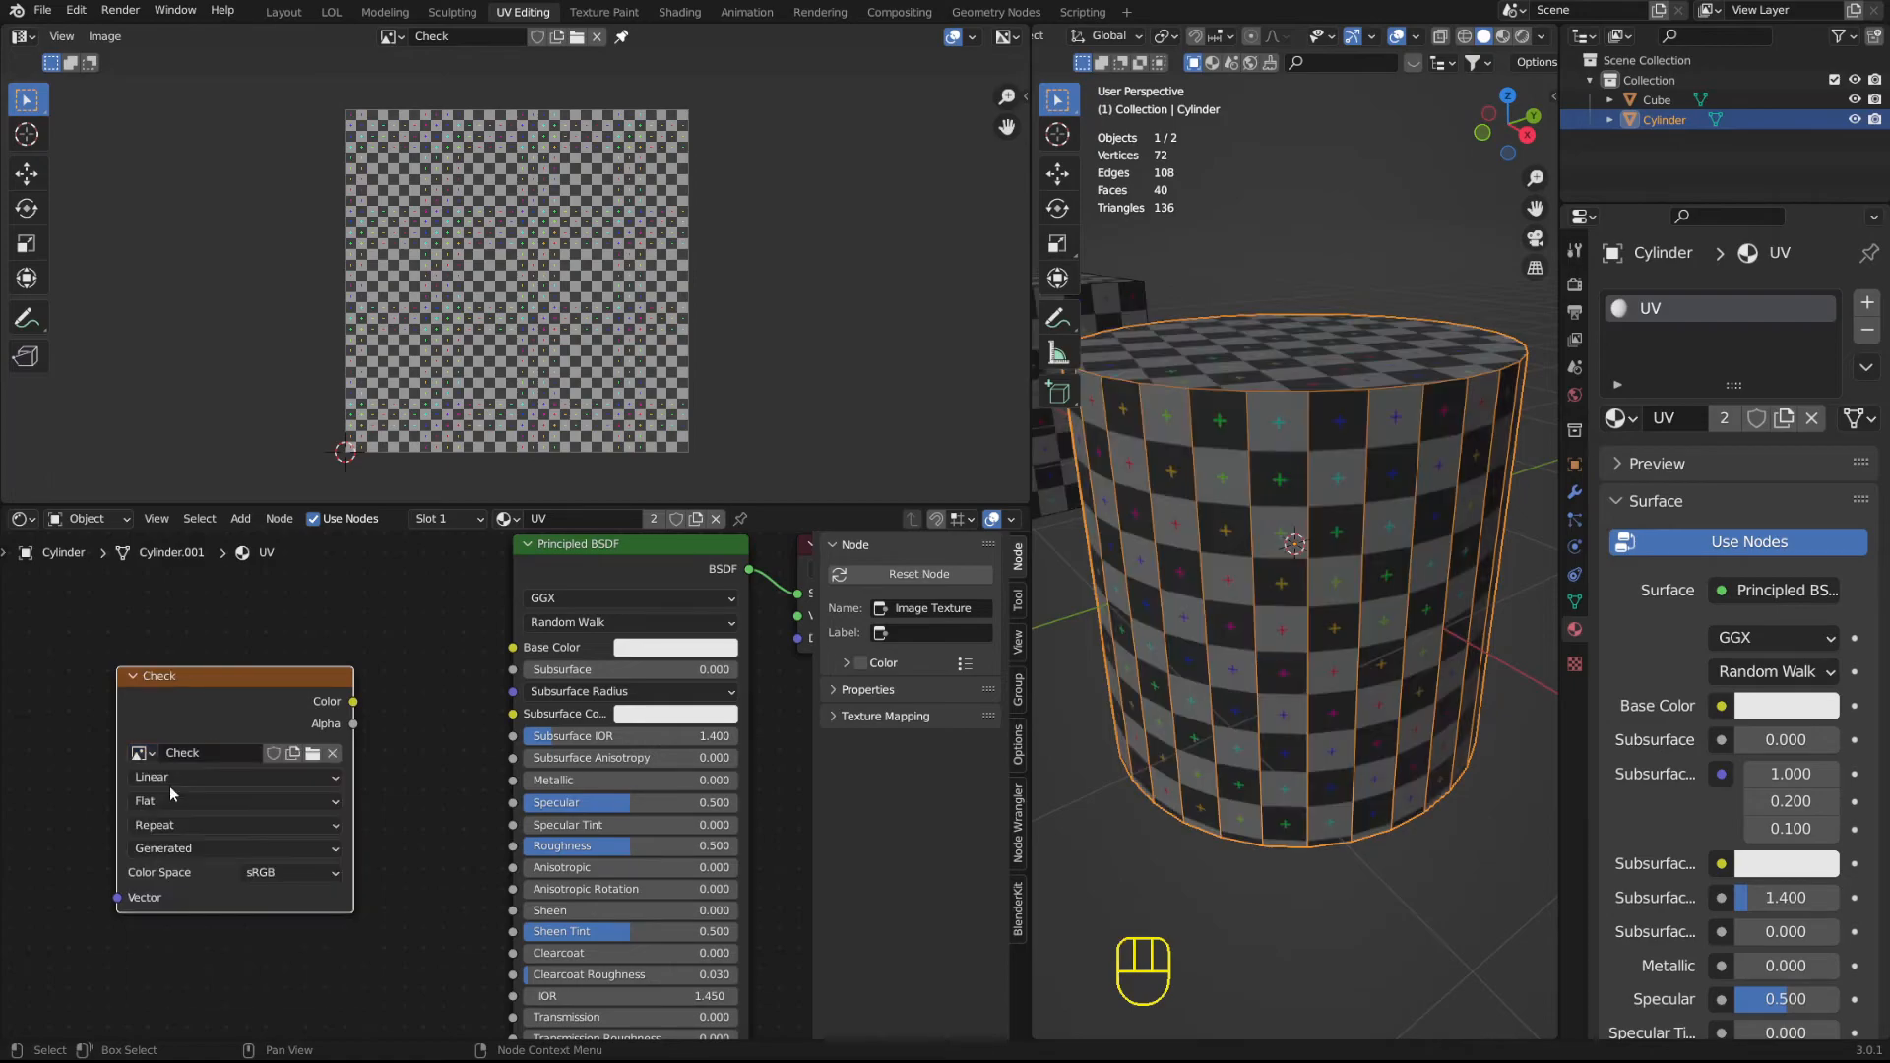
Add a second, empty Image Texture node above the Check node, and make the Check node active again.
key("shift+a")
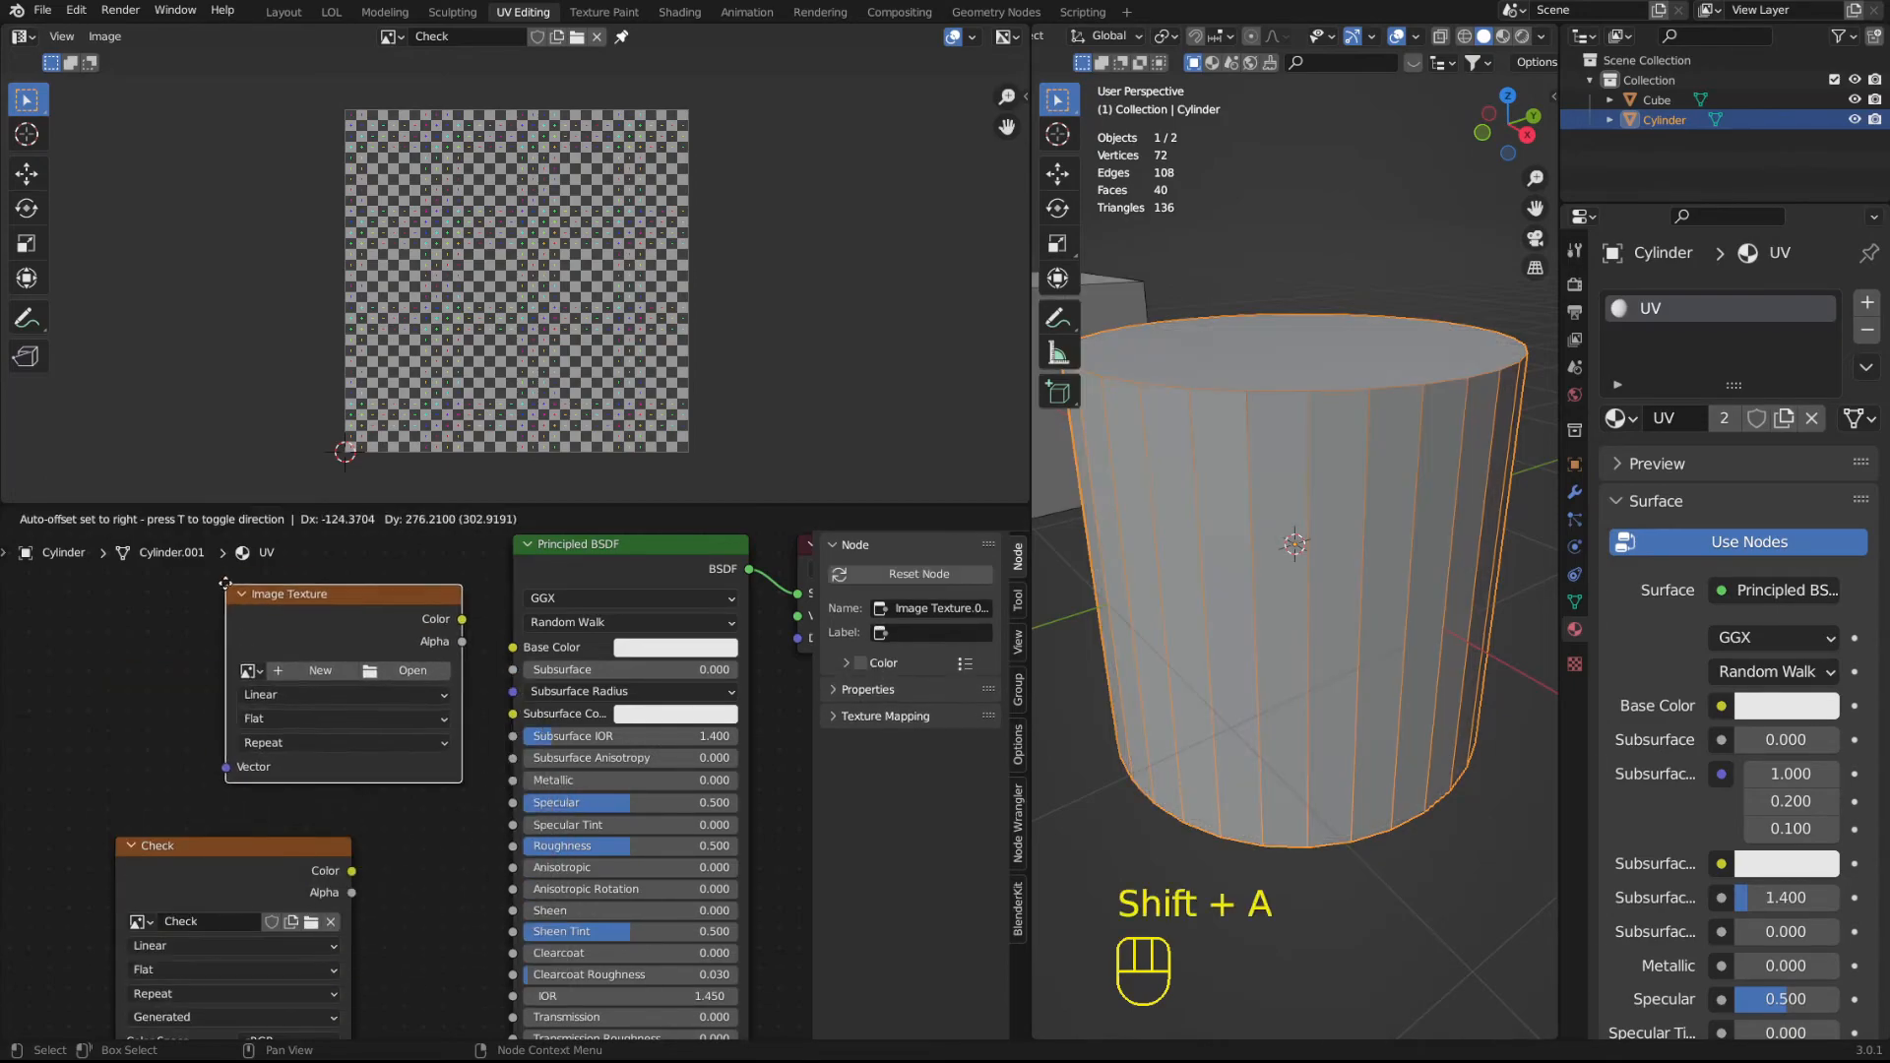
left_click(196, 603)
left_click(293, 770)
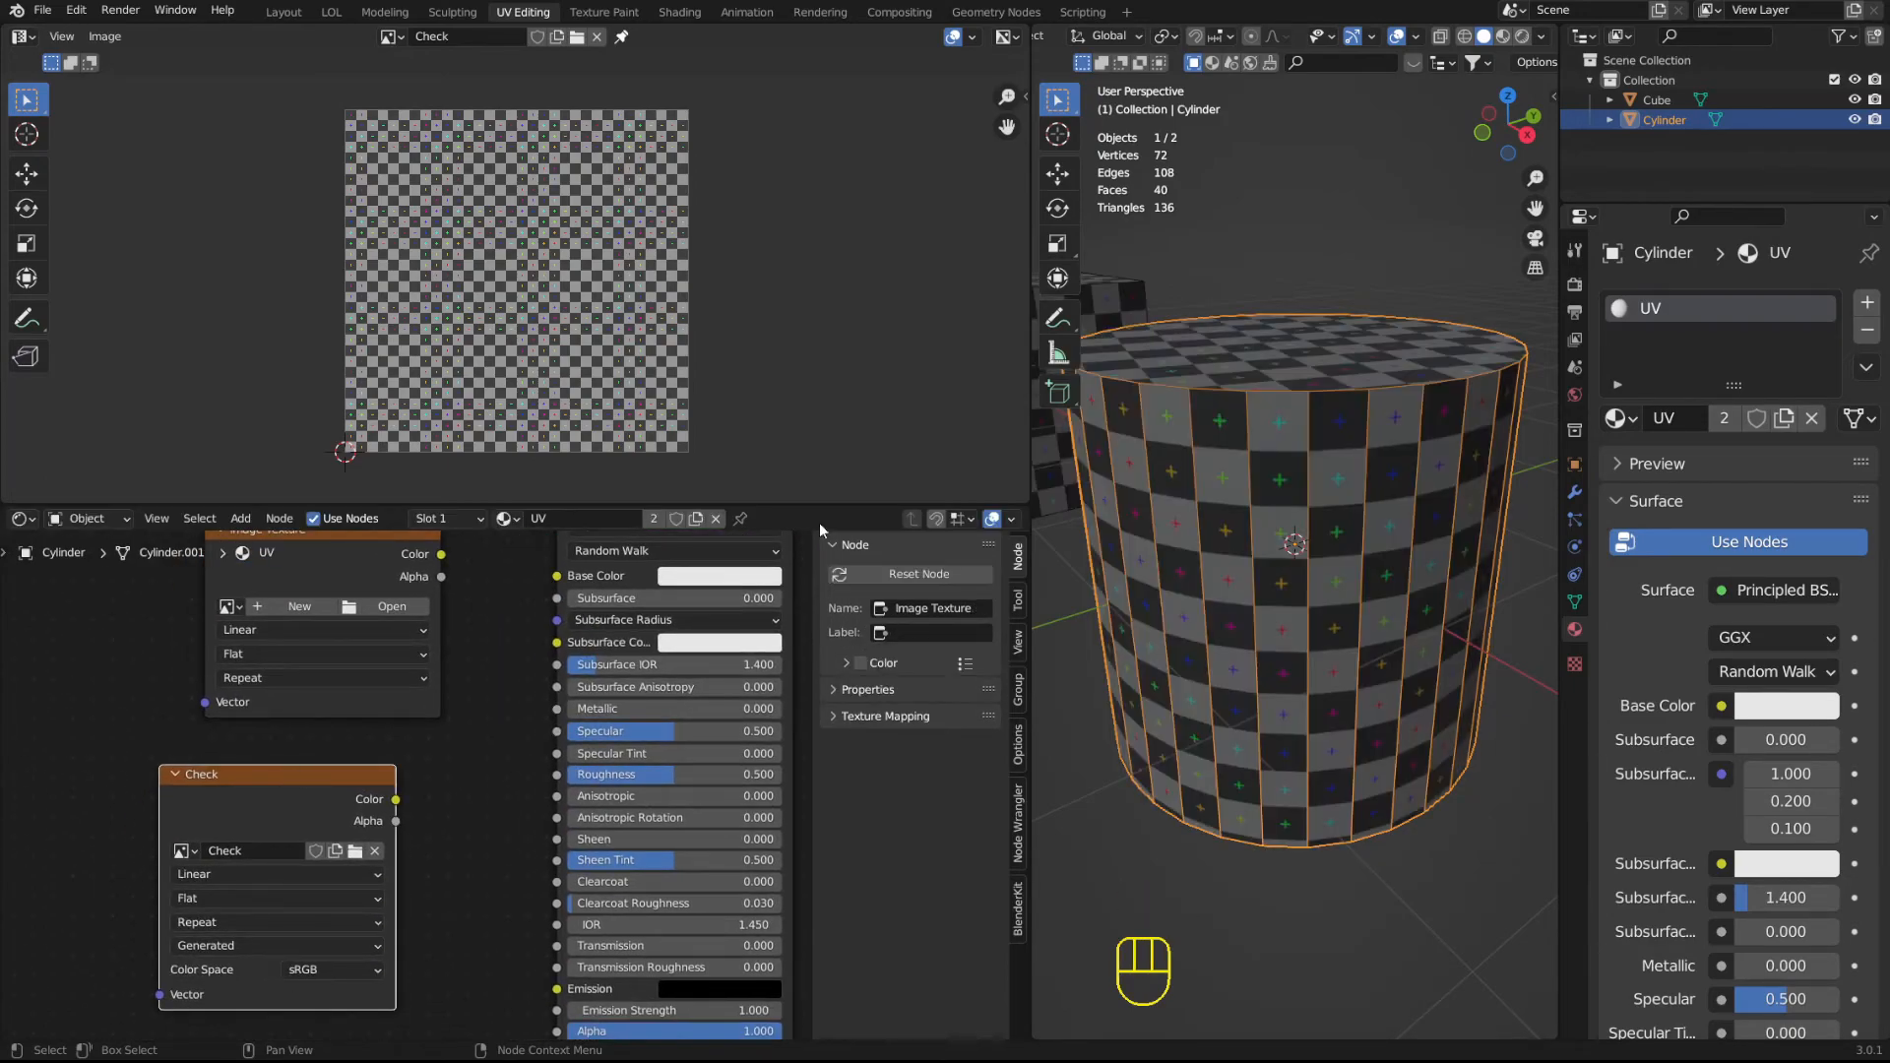
Switch the viewport to Material Preview and connect the Check node's Color output to the Principled BSDF's Base Color.
left_click(1541, 37)
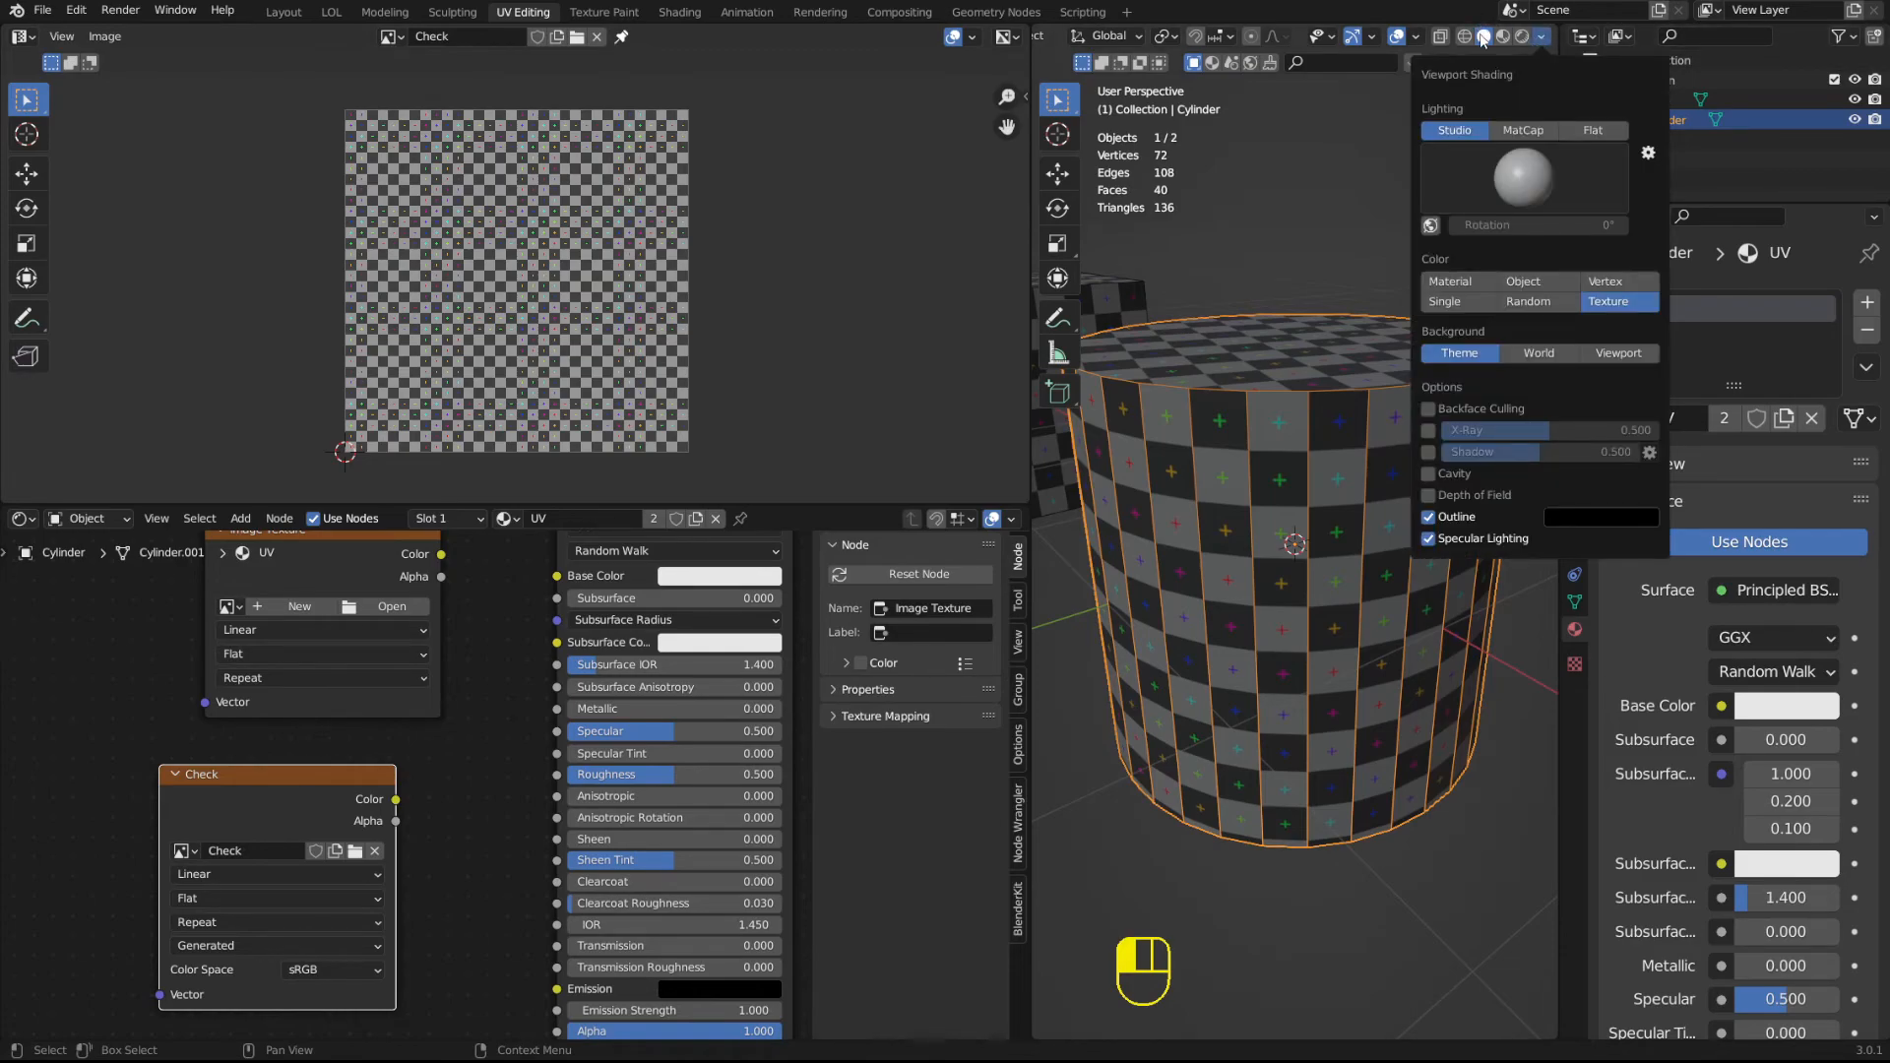
left_click(1504, 37)
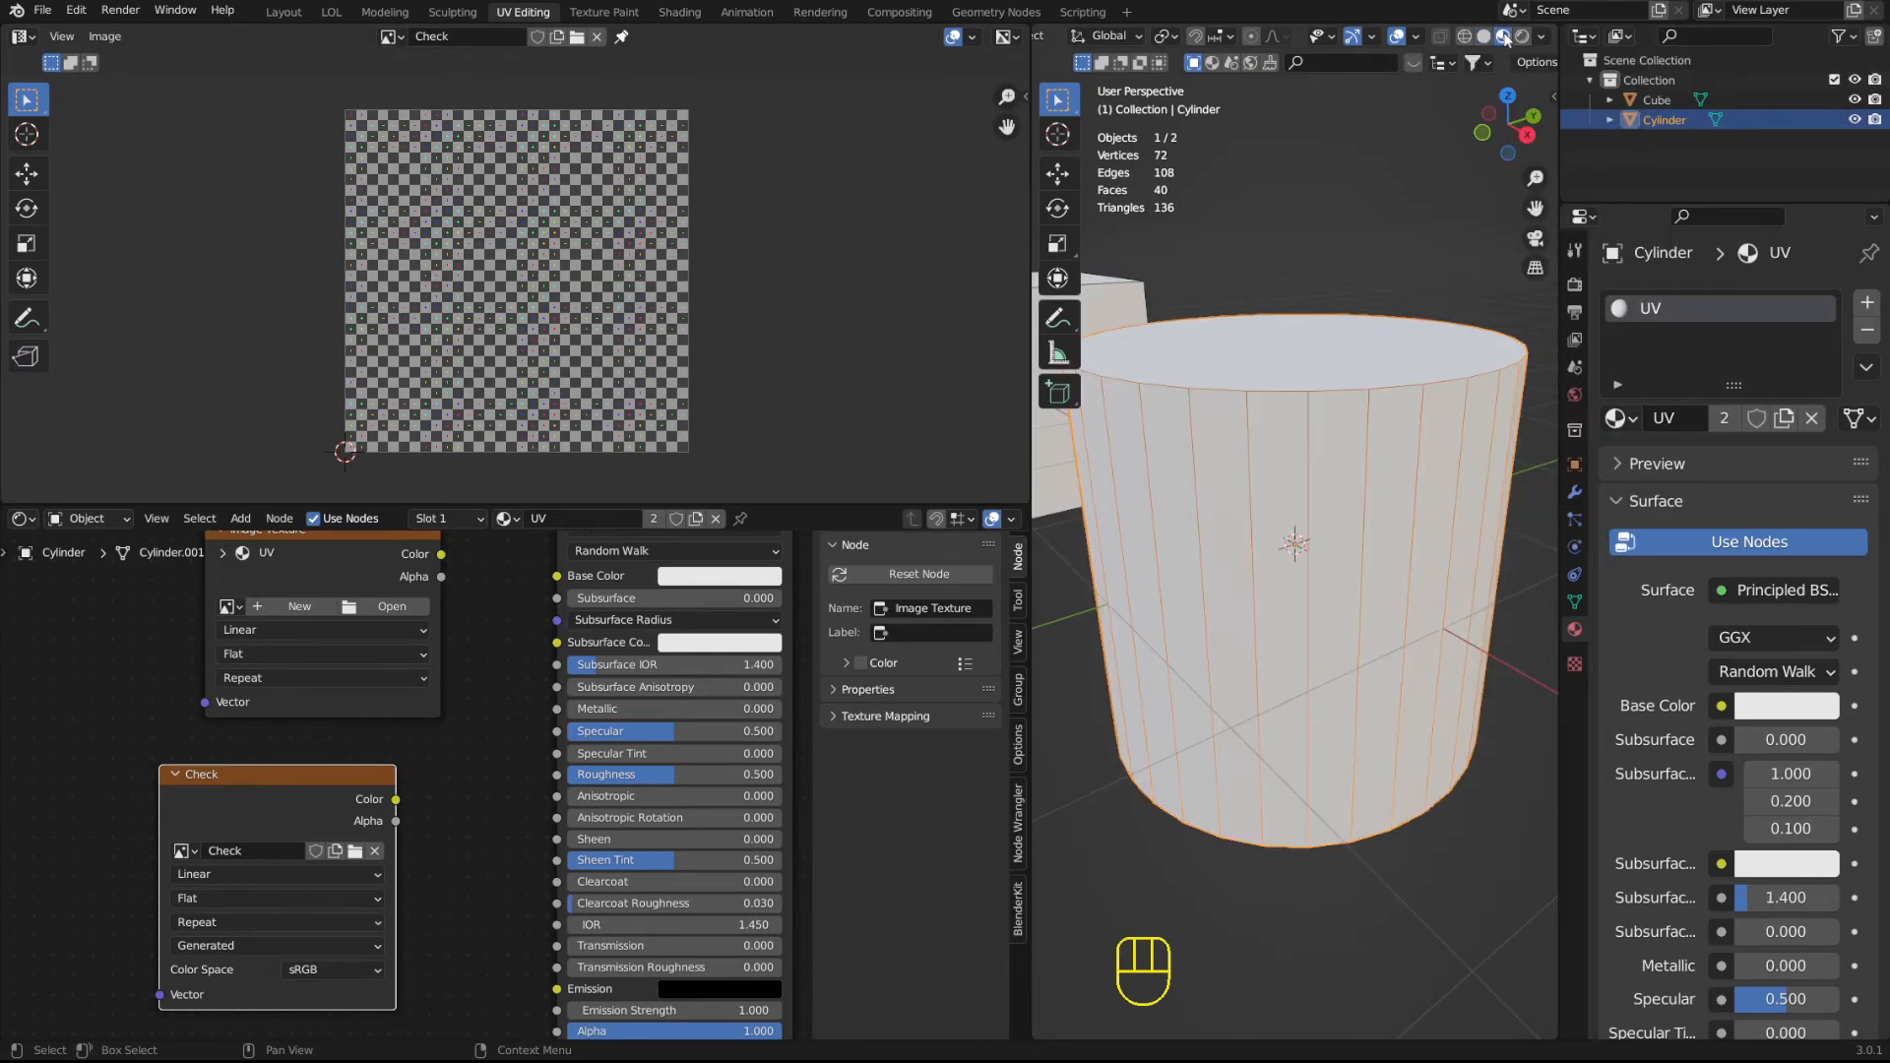
middle_click_drag(505, 696, 415, 776)
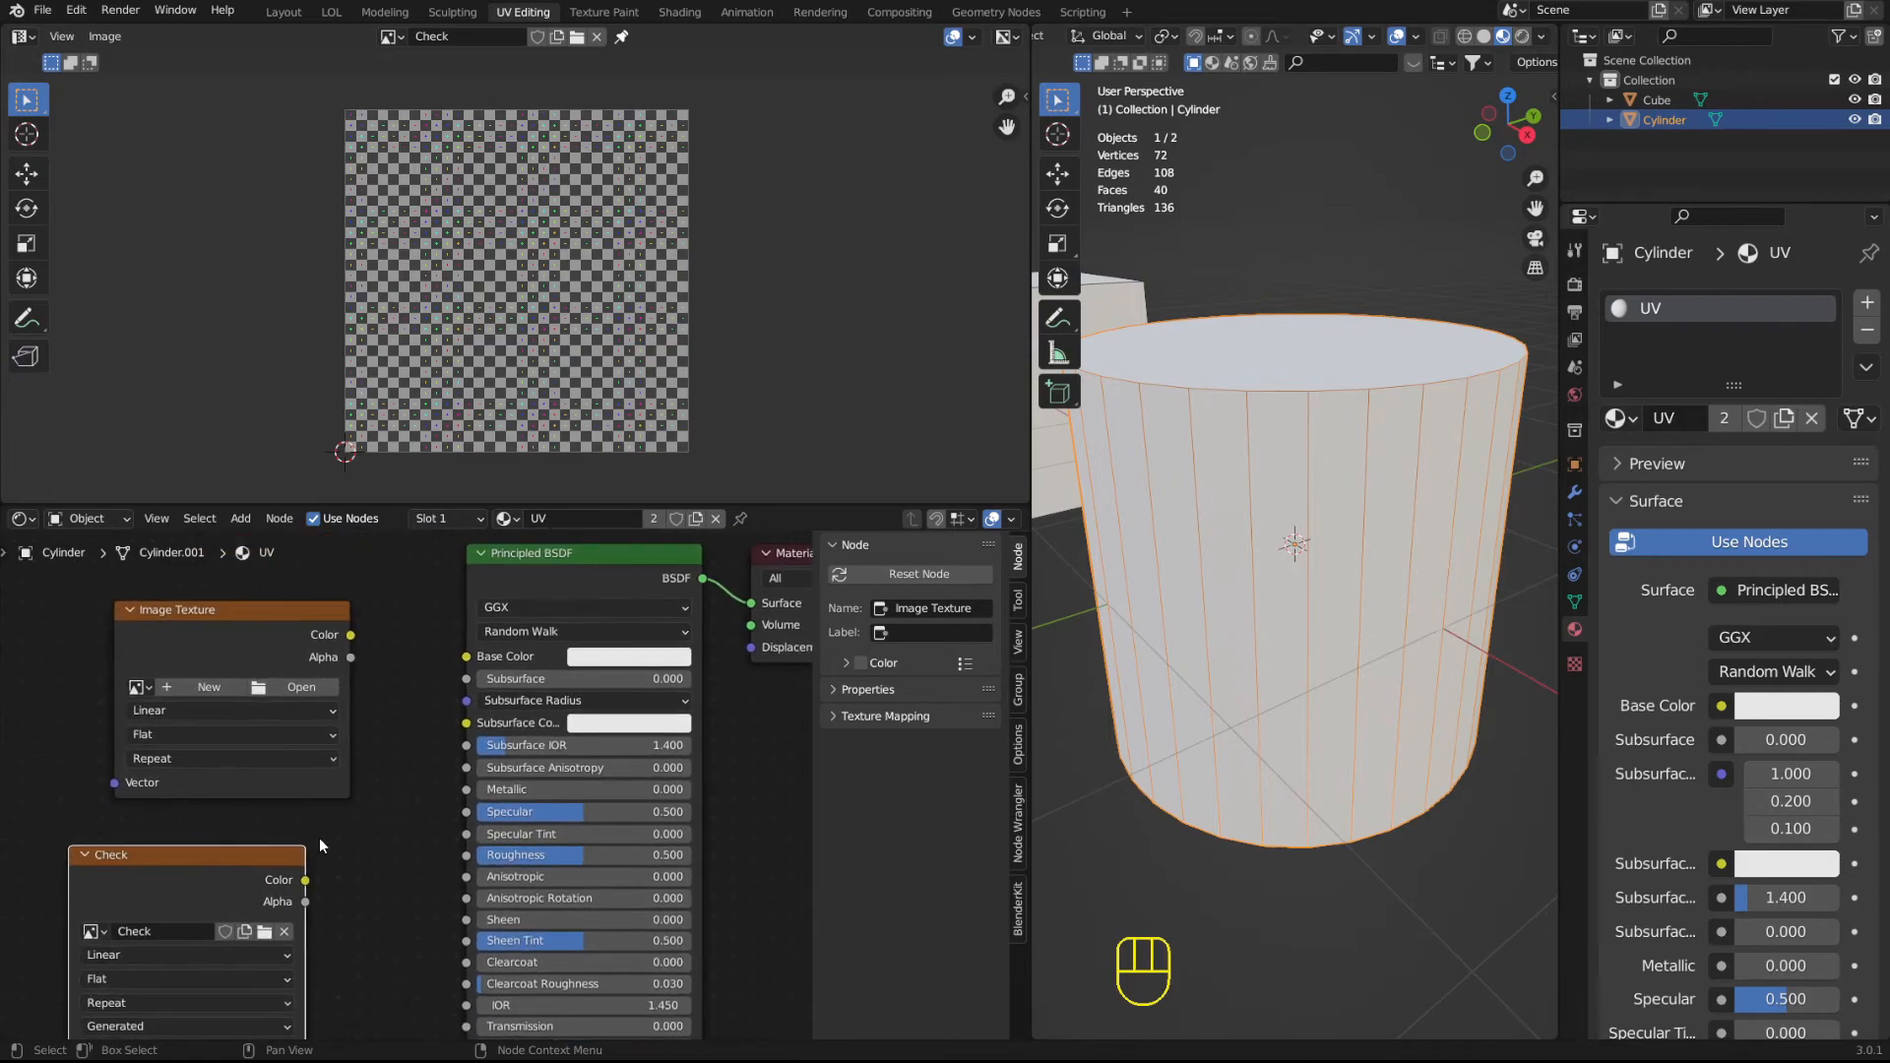
left_click_drag(304, 879, 383, 818)
left_click_drag(464, 659, 465, 656)
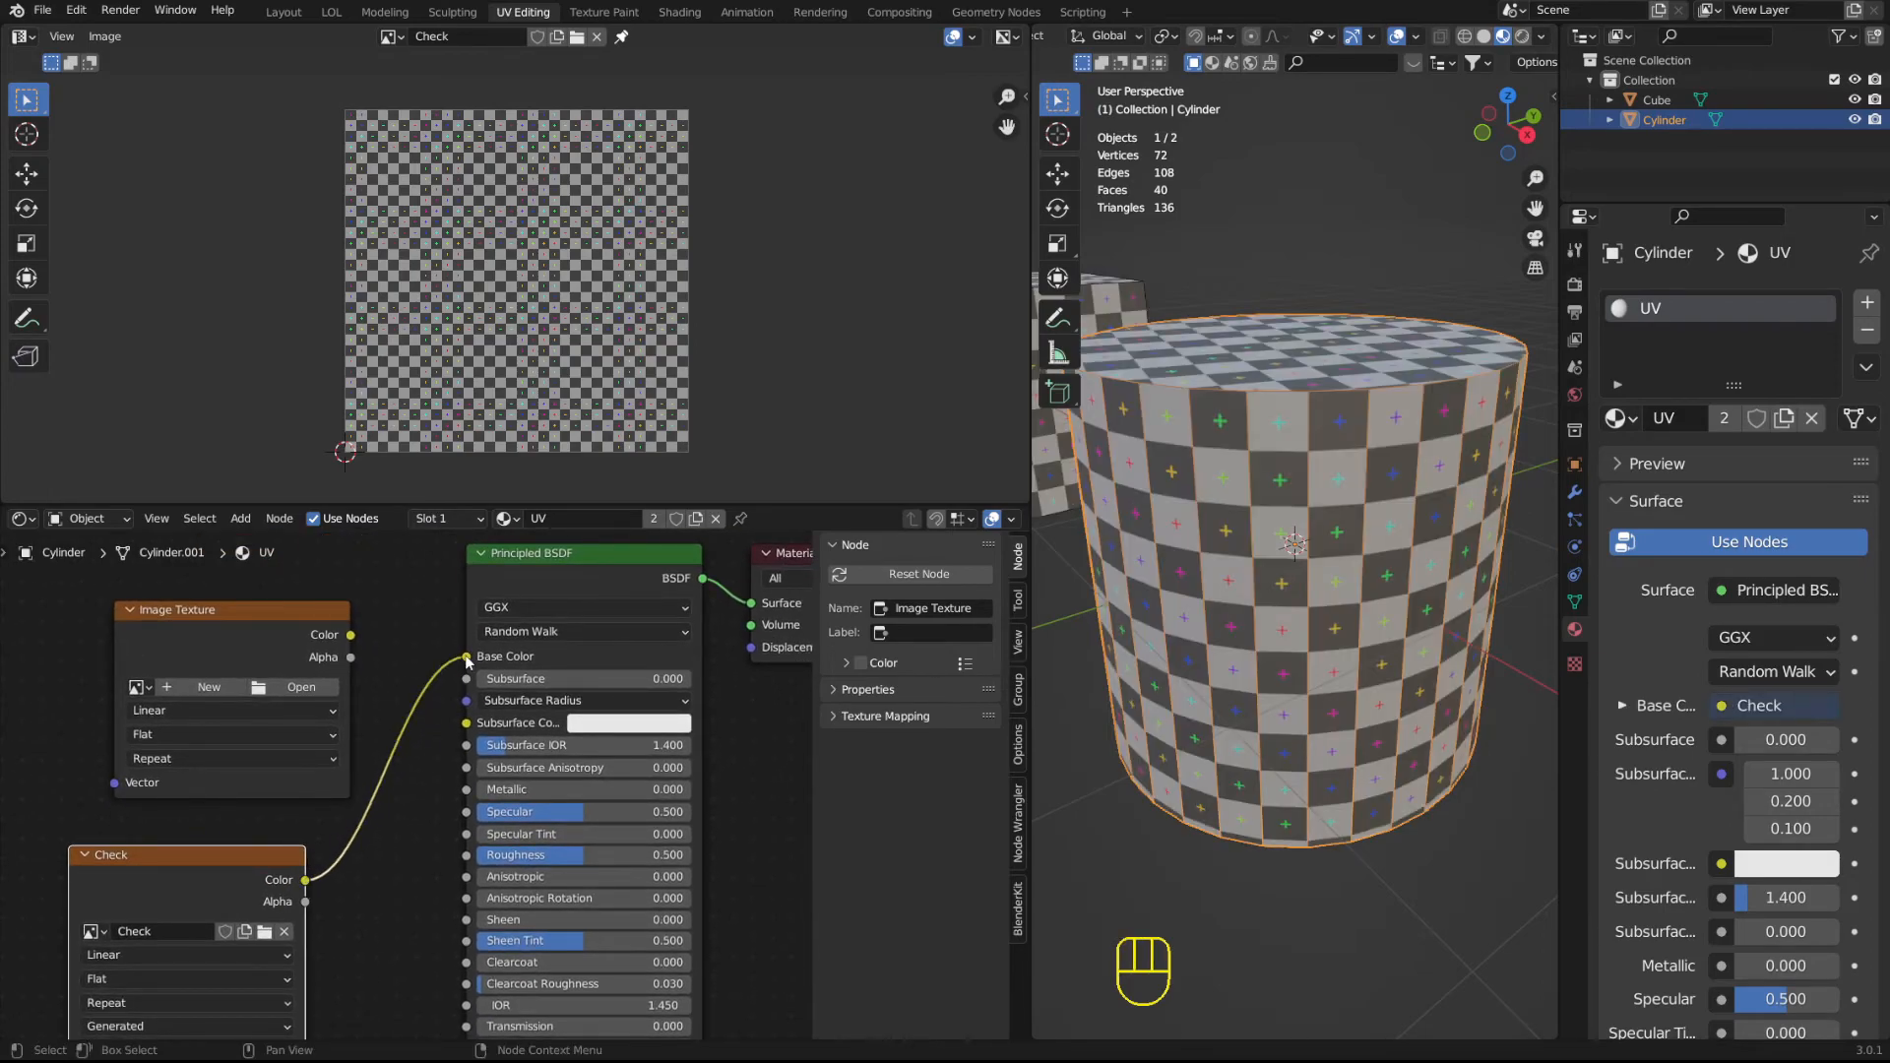
Hide the Shader Editor's sidebar and inspect the checker pattern on the cylinder in Material Preview and Solid shading.
middle_click_drag(1243, 445, 1278, 475)
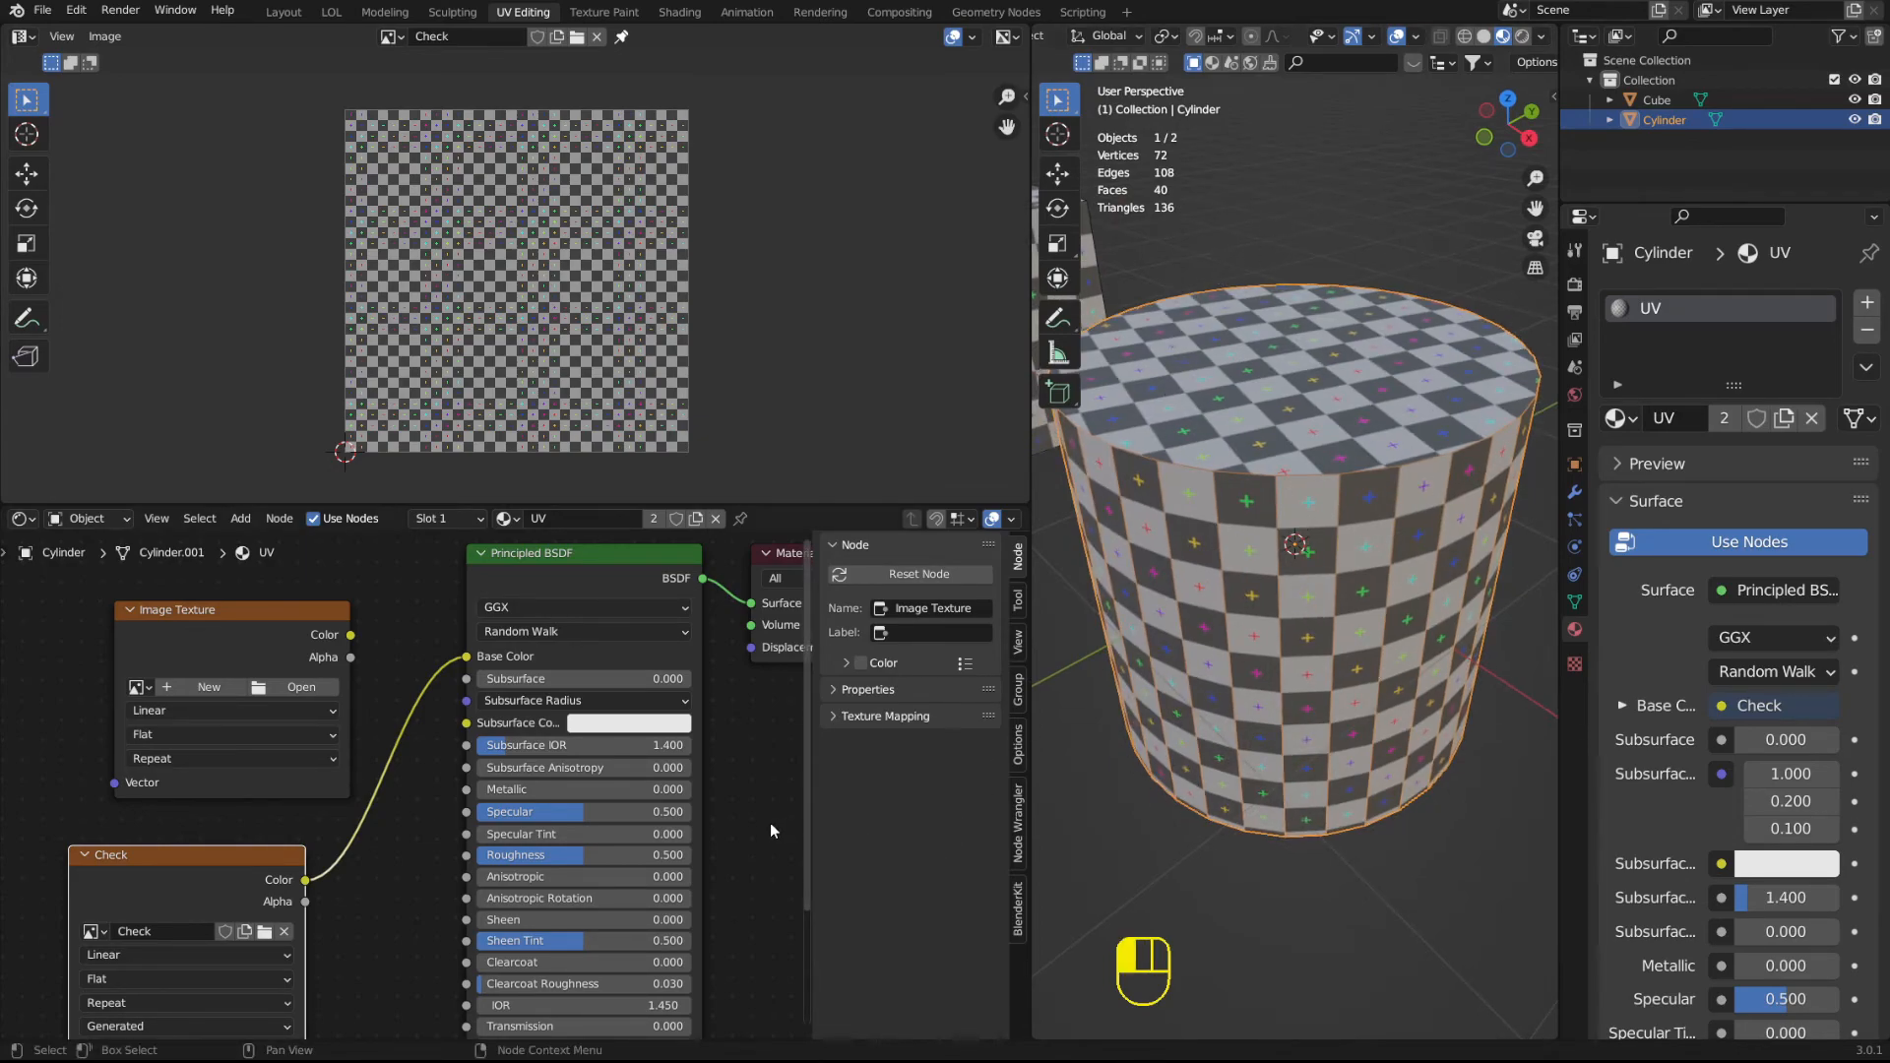
key("n")
middle_click_drag(1483, 345, 1297, 176)
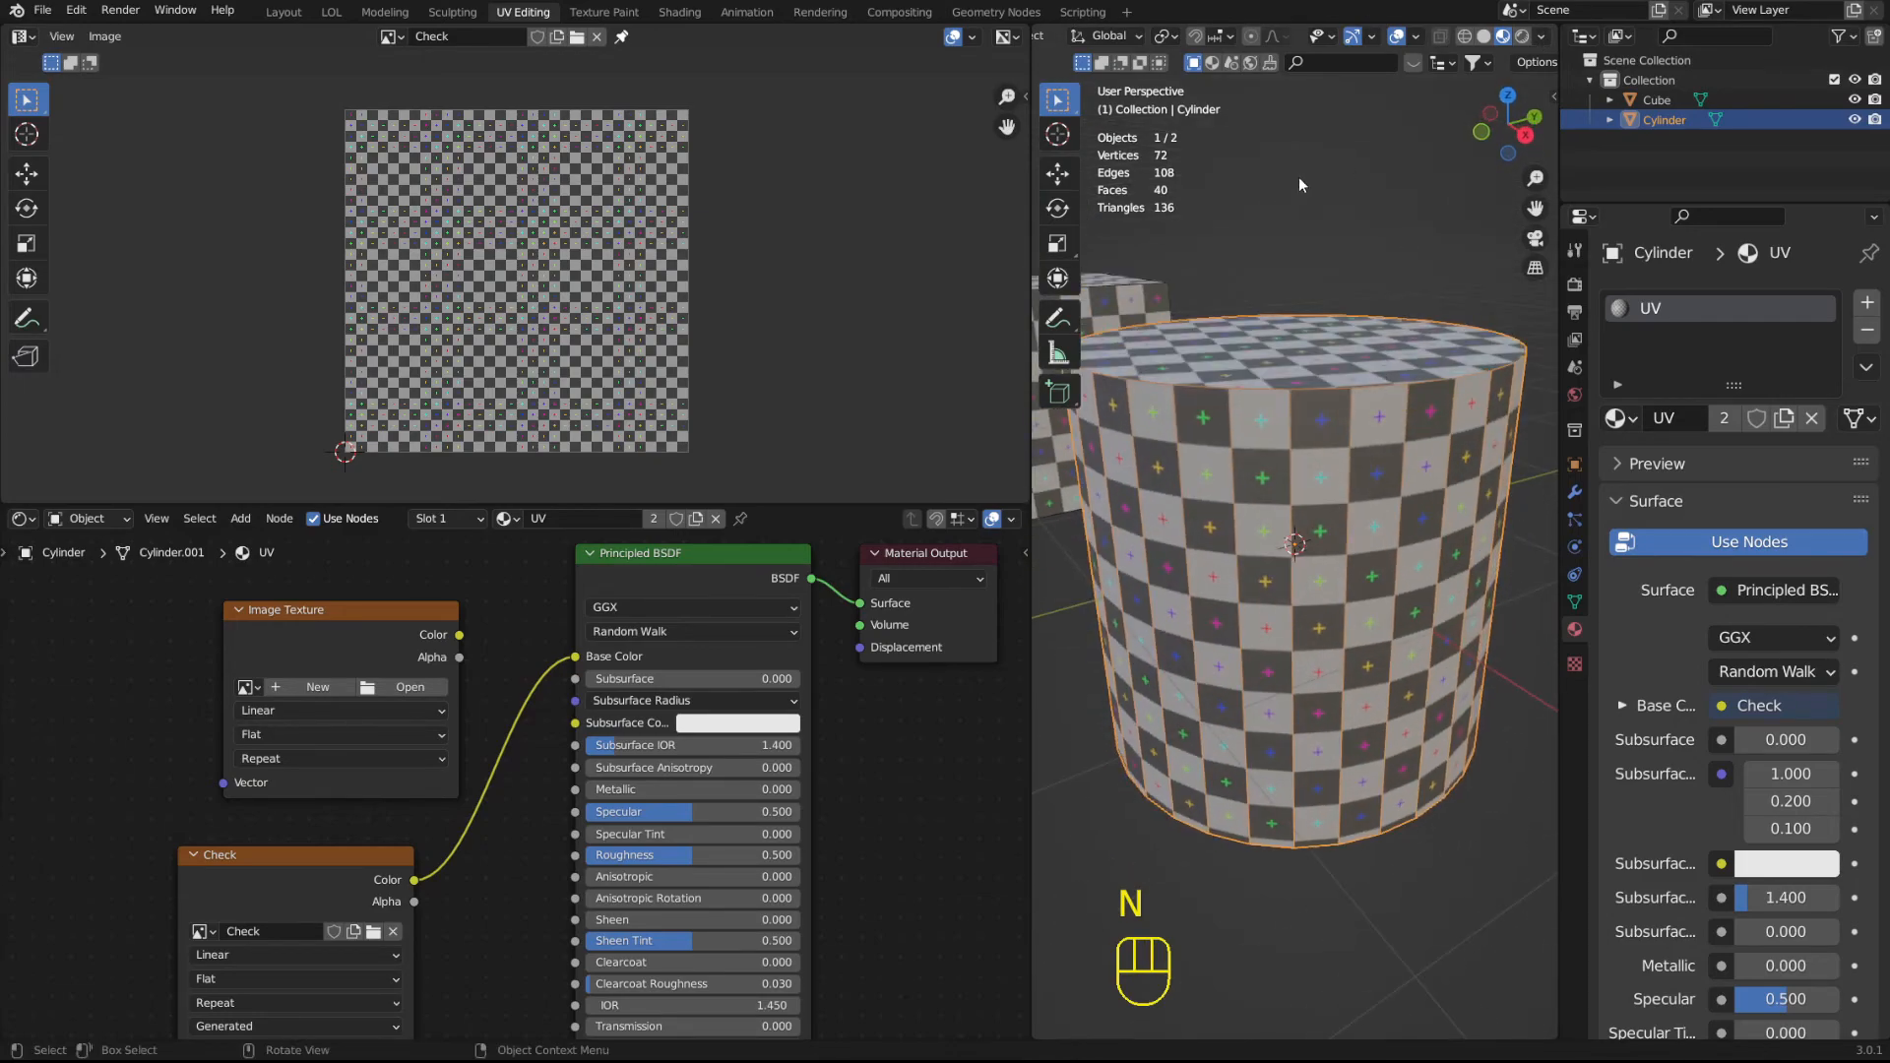
left_click(1484, 41)
middle_click_drag(1383, 326, 1402, 411)
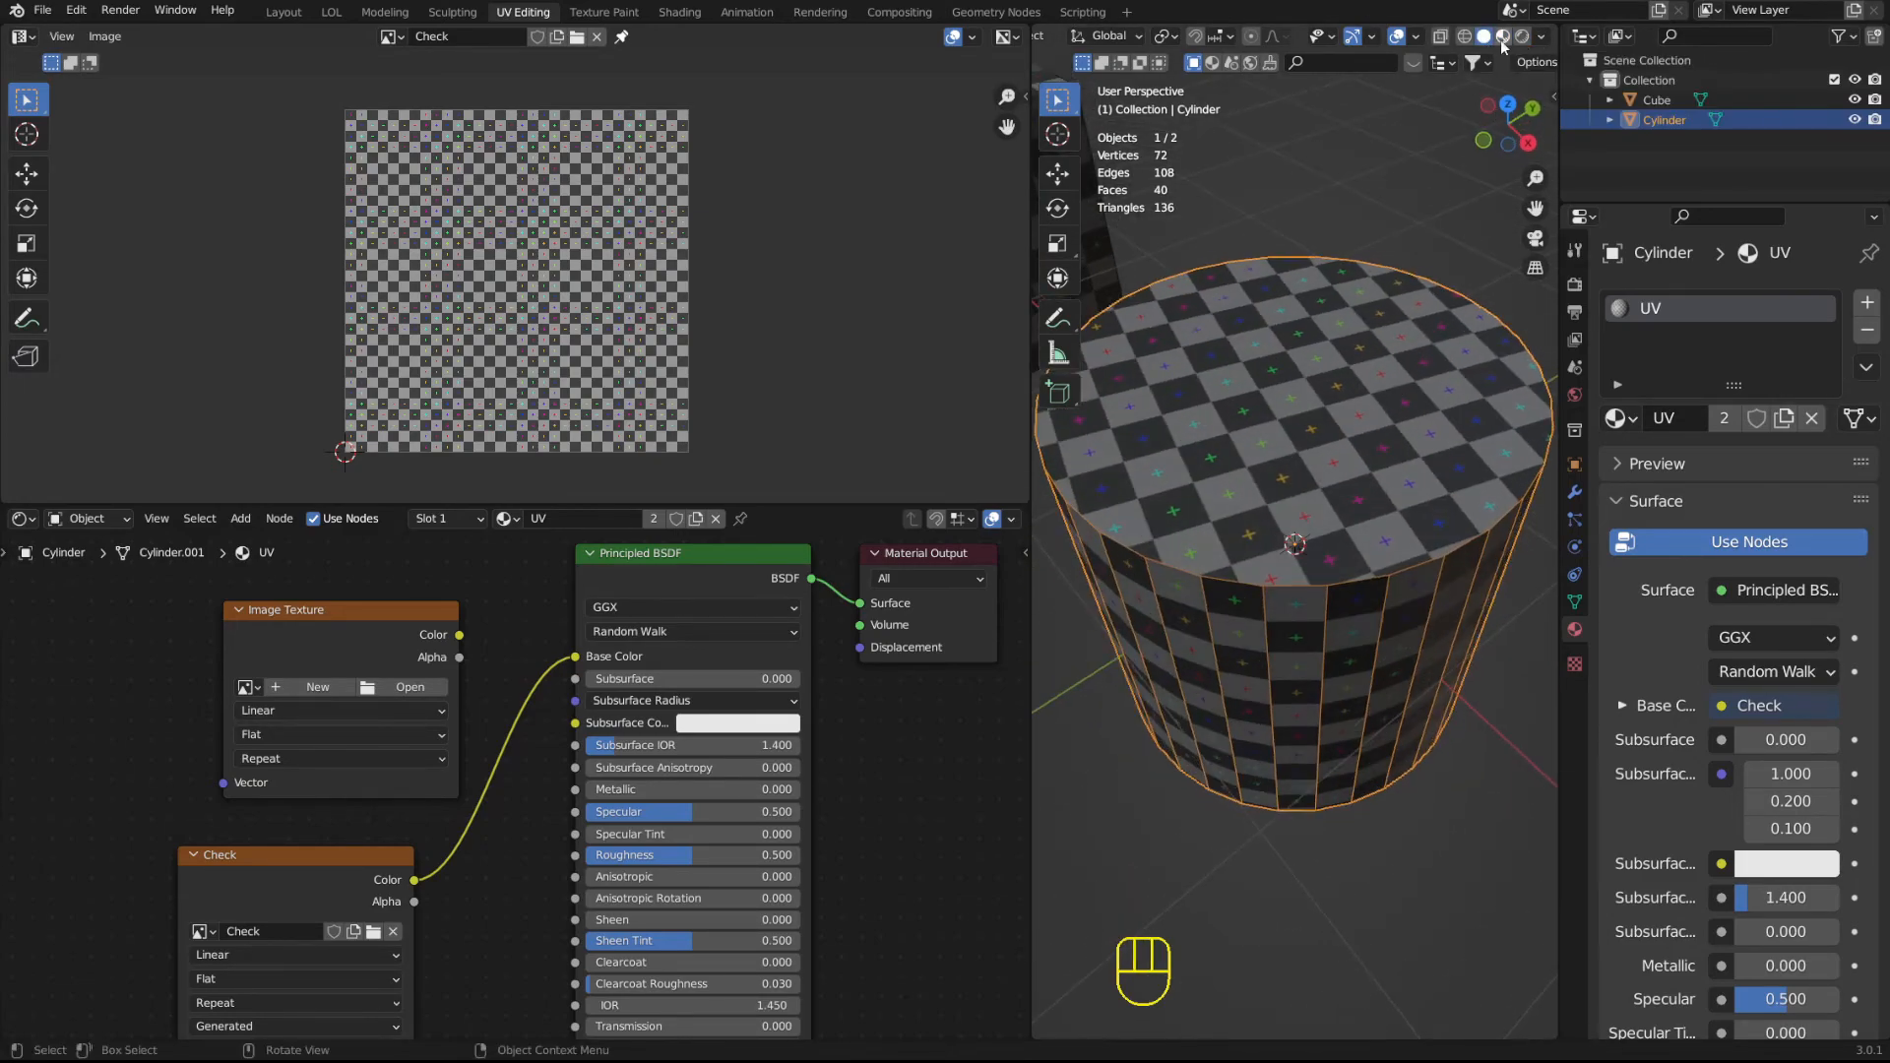
Set the Solid shading's lighting to Flat with Texture color, deselect the cylinder, and widen the 3D viewport.
left_click(1542, 38)
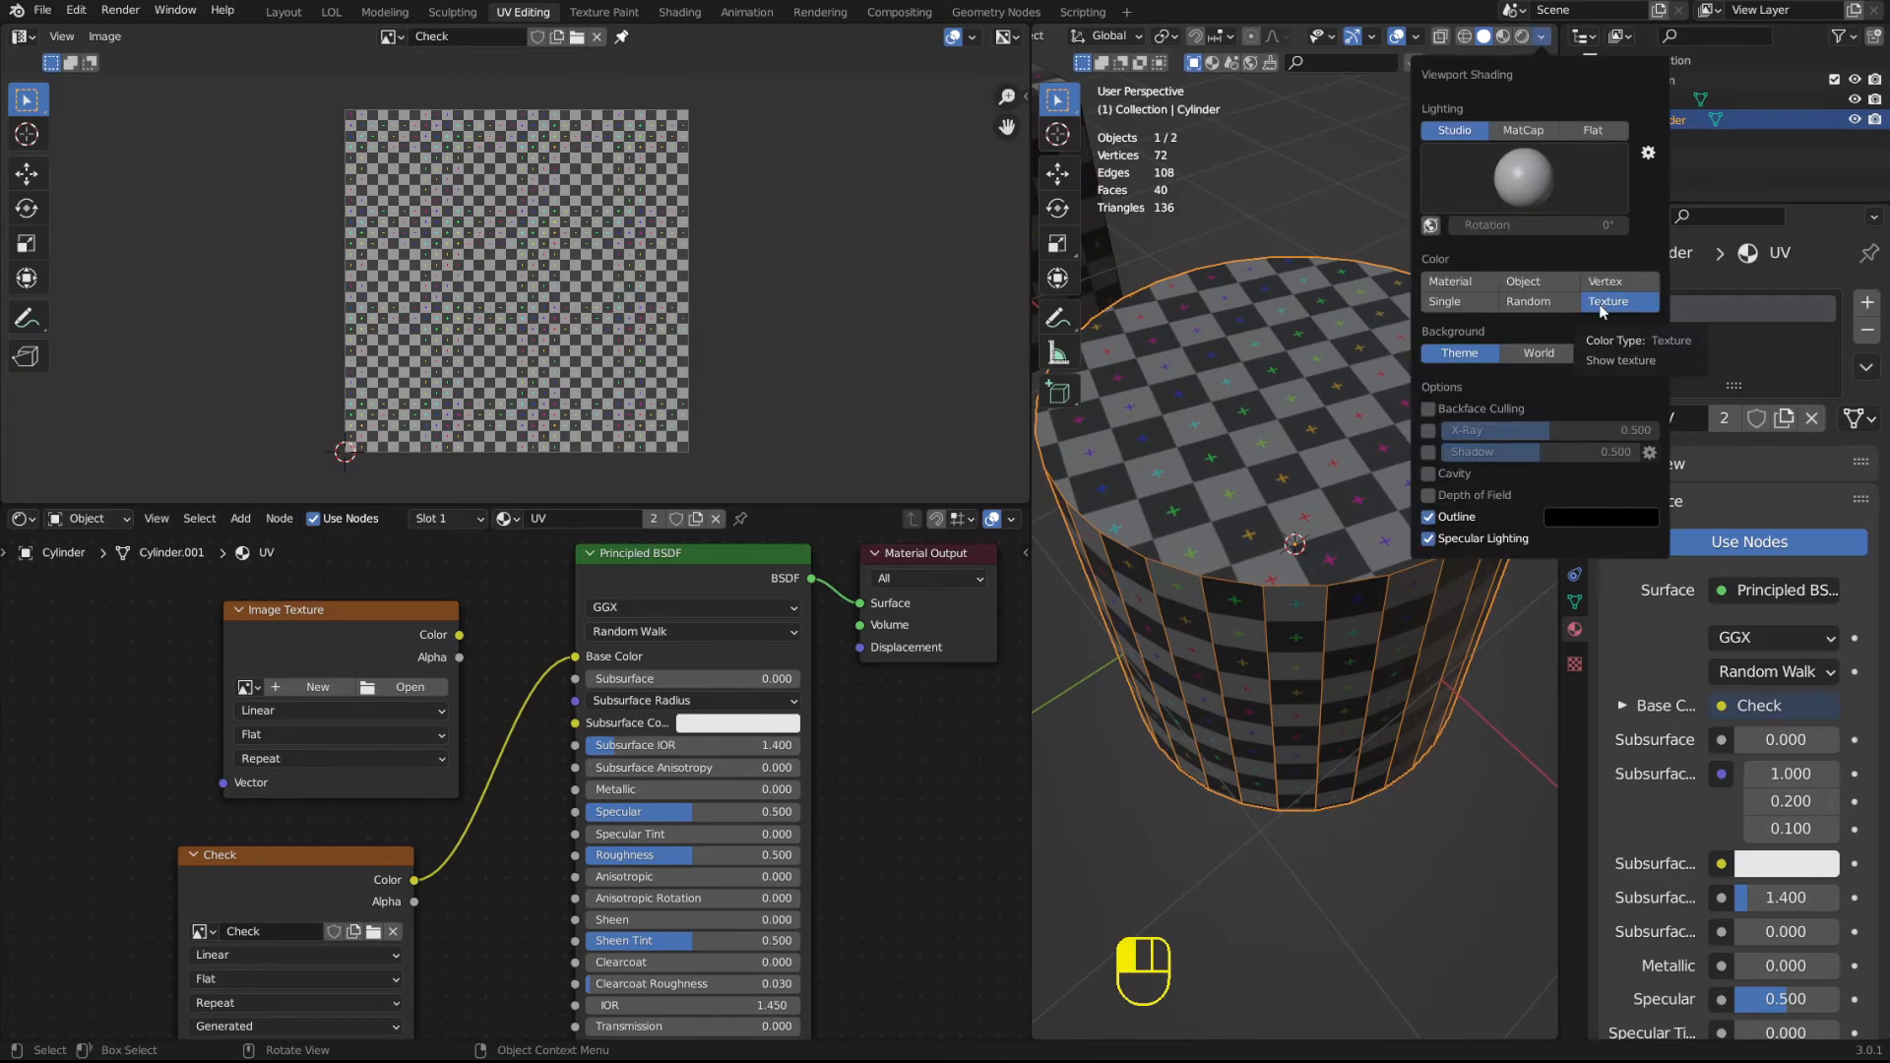
left_click(1600, 132)
middle_click_drag(1346, 616, 1367, 494)
left_click(1368, 250)
middle_click_drag(1368, 250, 1104, 434)
left_click_drag(1028, 454, 876, 456)
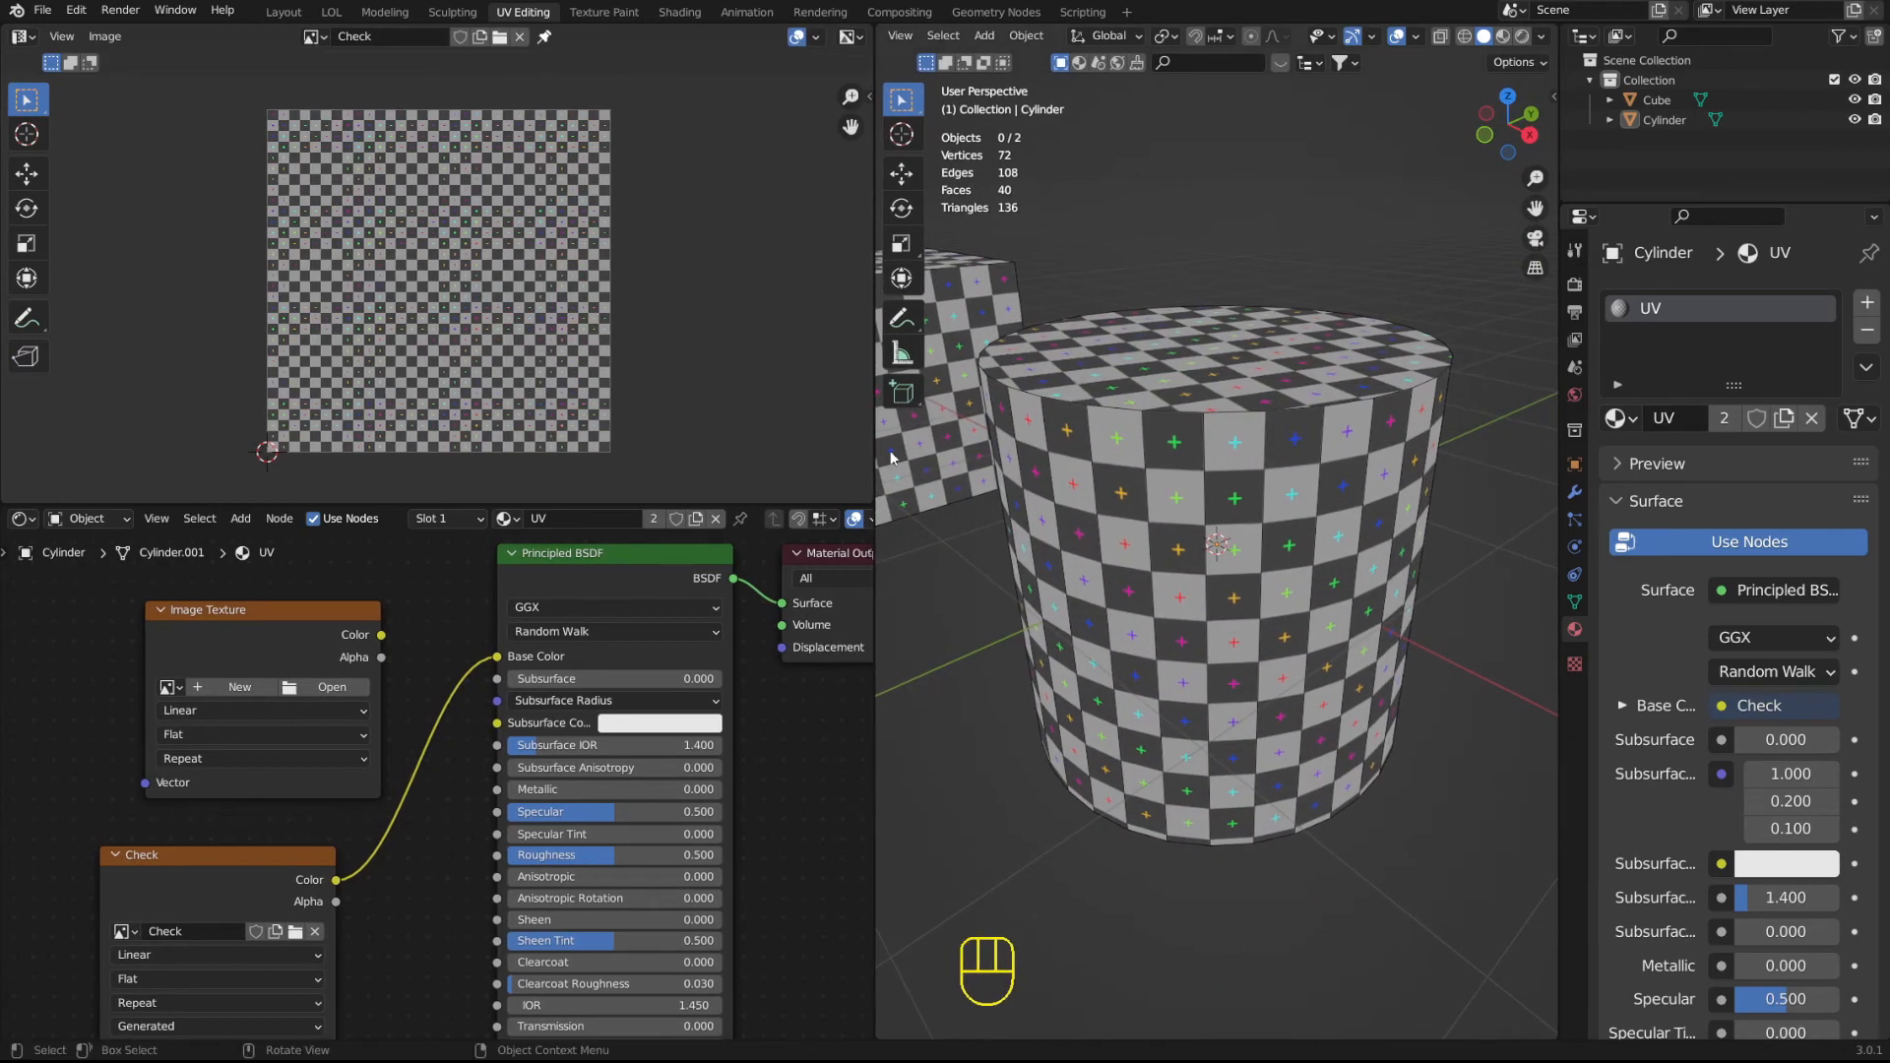
Disconnect the Check node from the Principled BSDF's Base Color, and make the Check node active instead of the empty Image Texture node.
left_click(1541, 37)
left_click(246, 615)
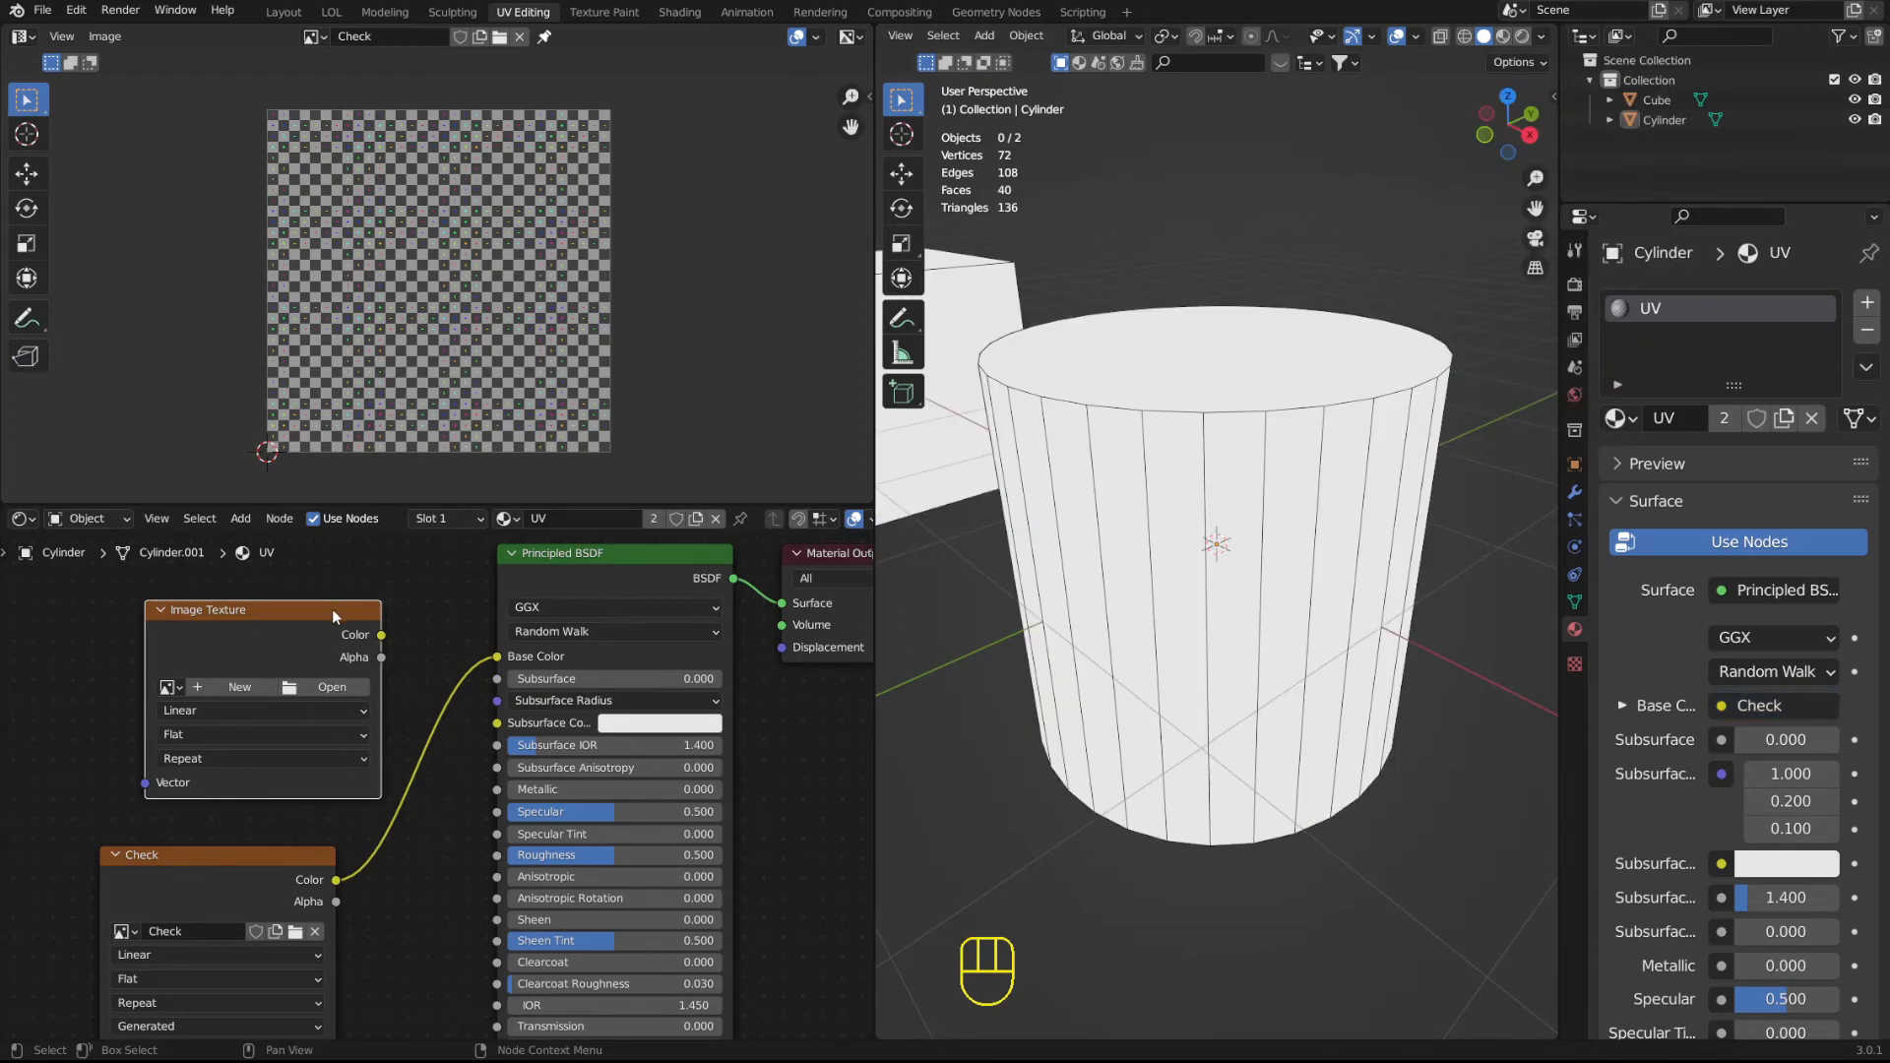
left_click_drag(326, 612, 248, 616)
left_click_drag(503, 656, 472, 698)
middle_click_drag(271, 917, 320, 795)
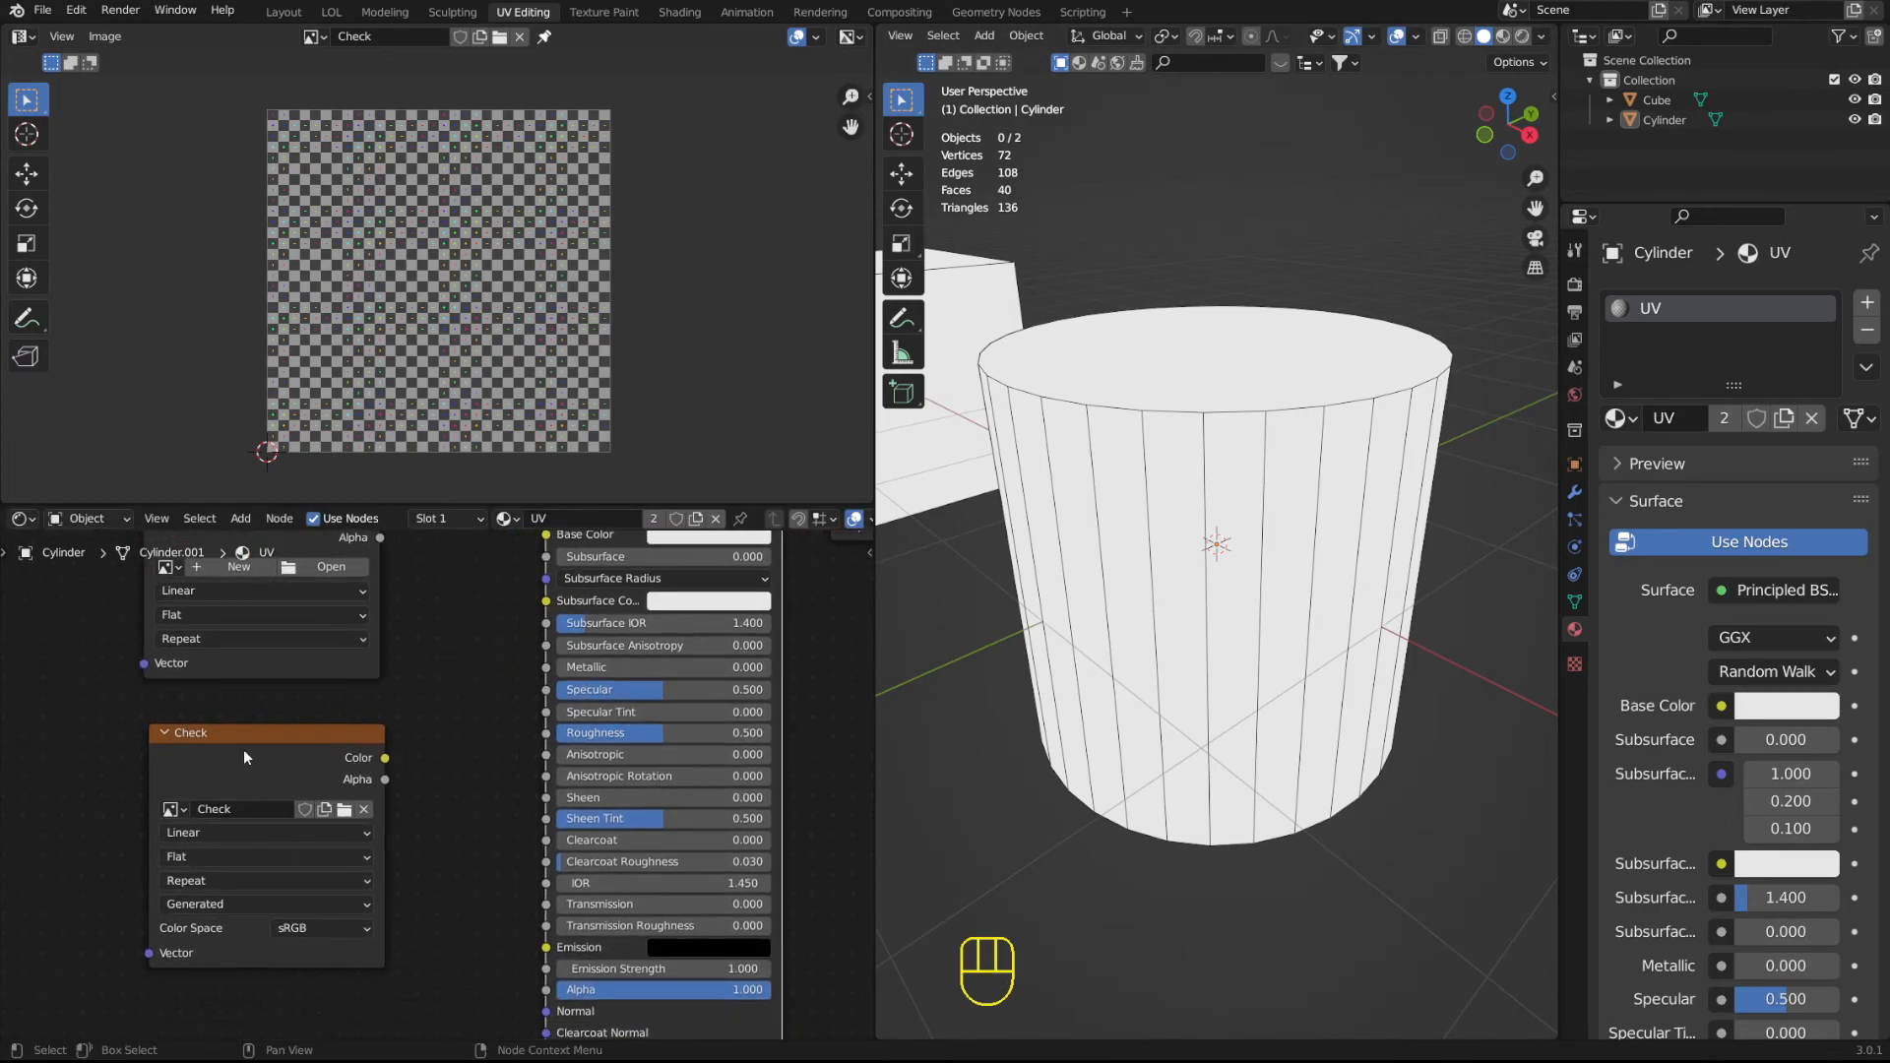
left_click(300, 748)
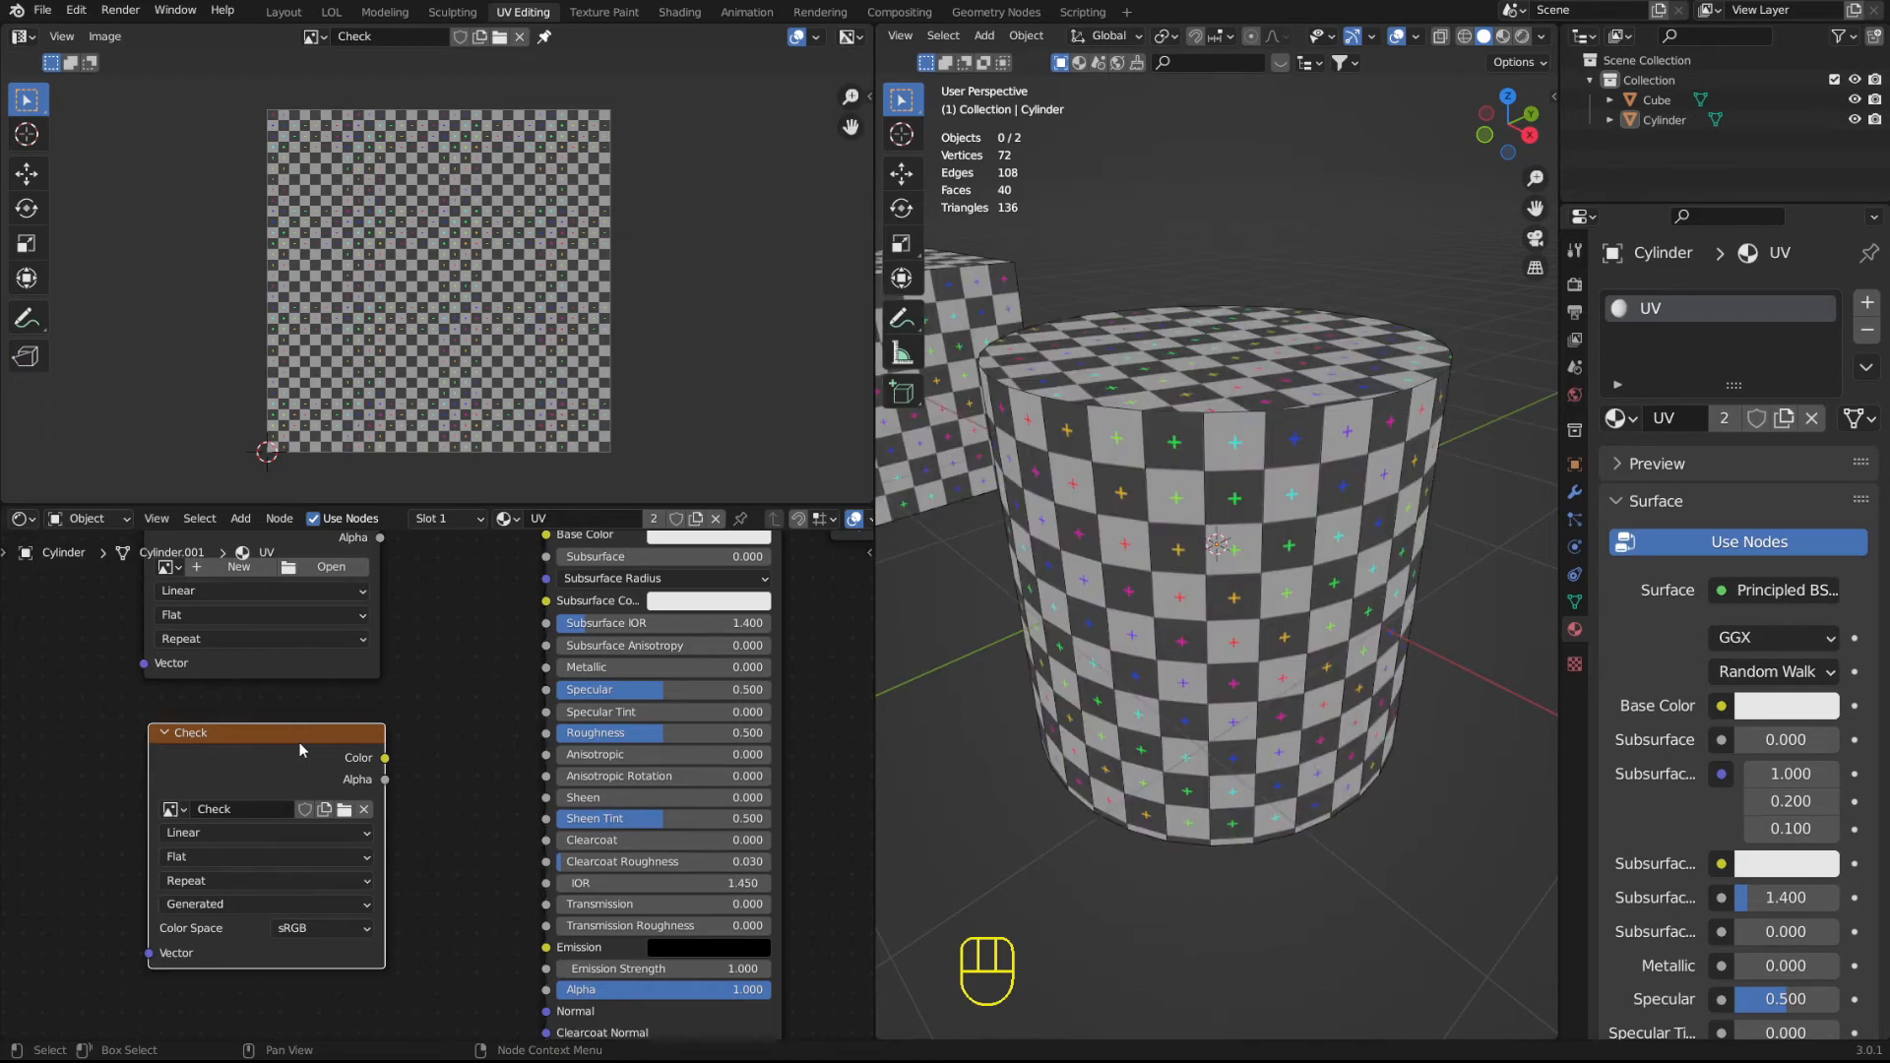
Enter Edit Mode on the cylinder and select the upper circular cap in the UV Editor using face selection.
middle_click_drag(1333, 419, 1192, 546)
scroll(1266, 443, "up", 3)
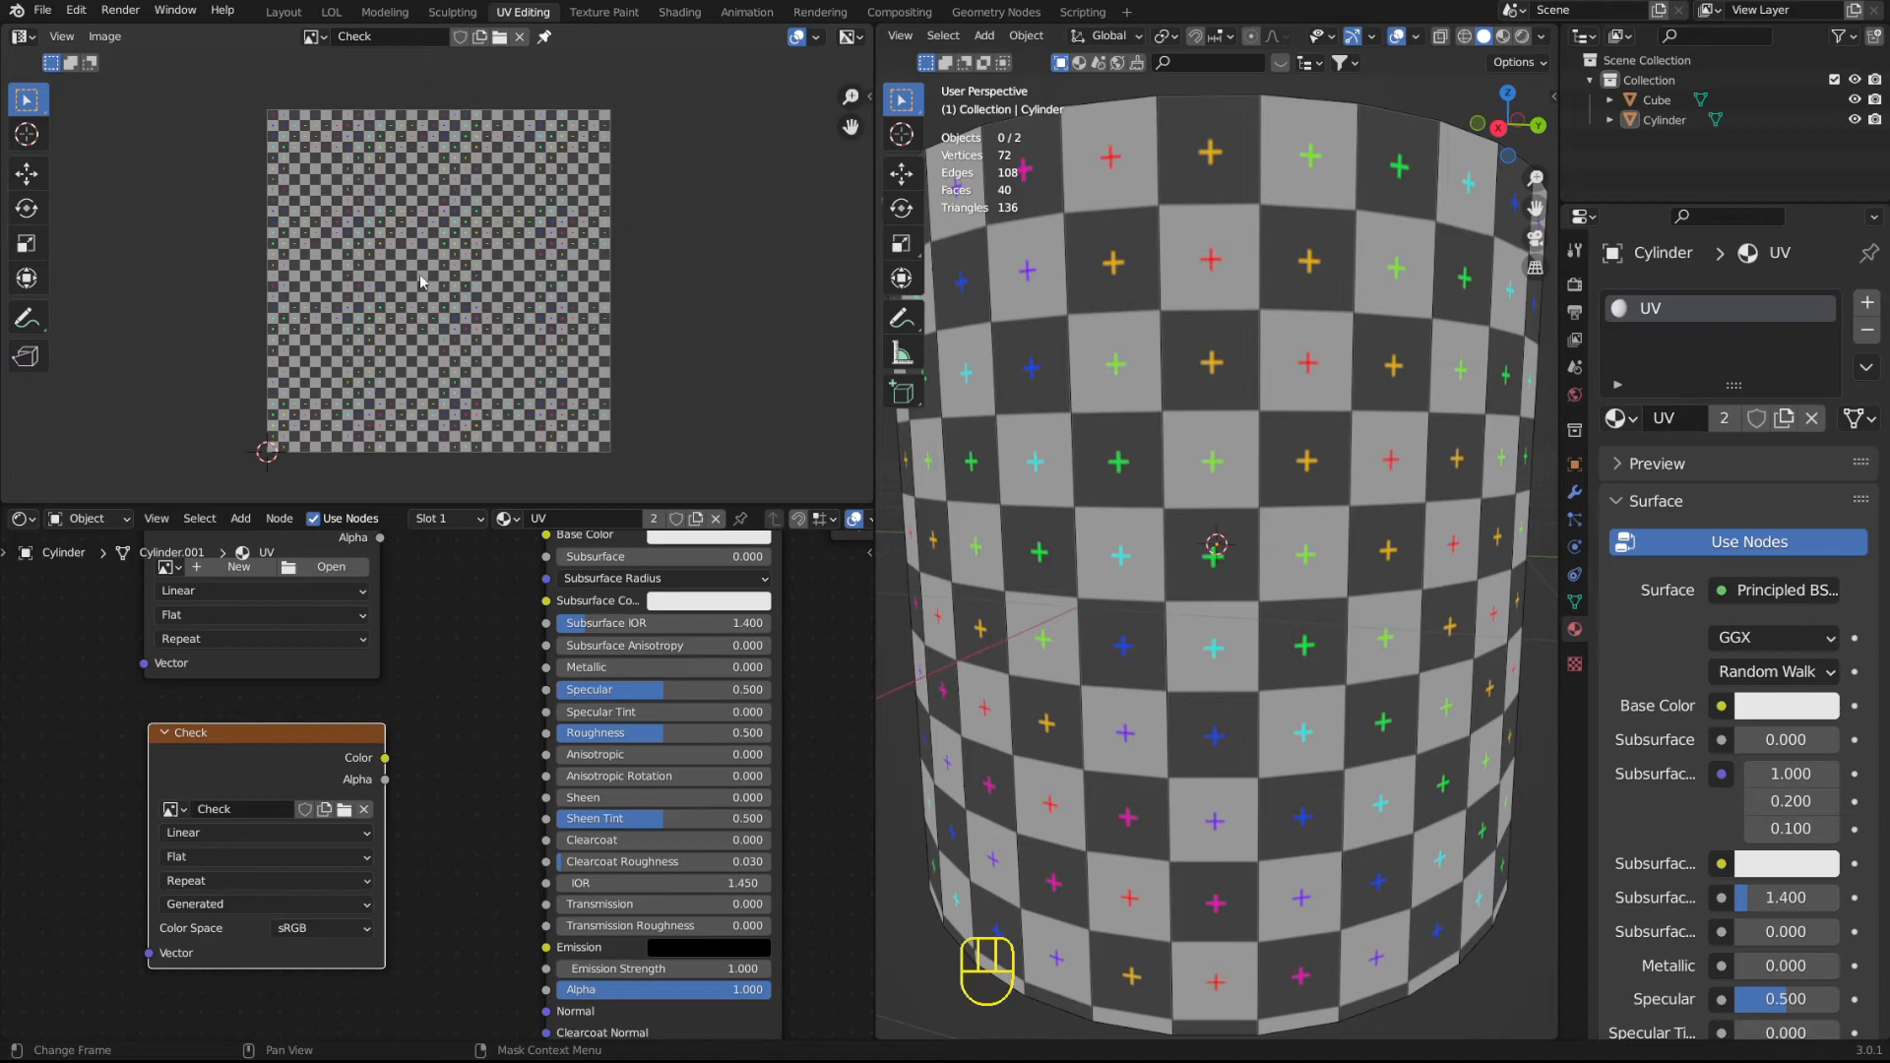
left_click(1262, 272)
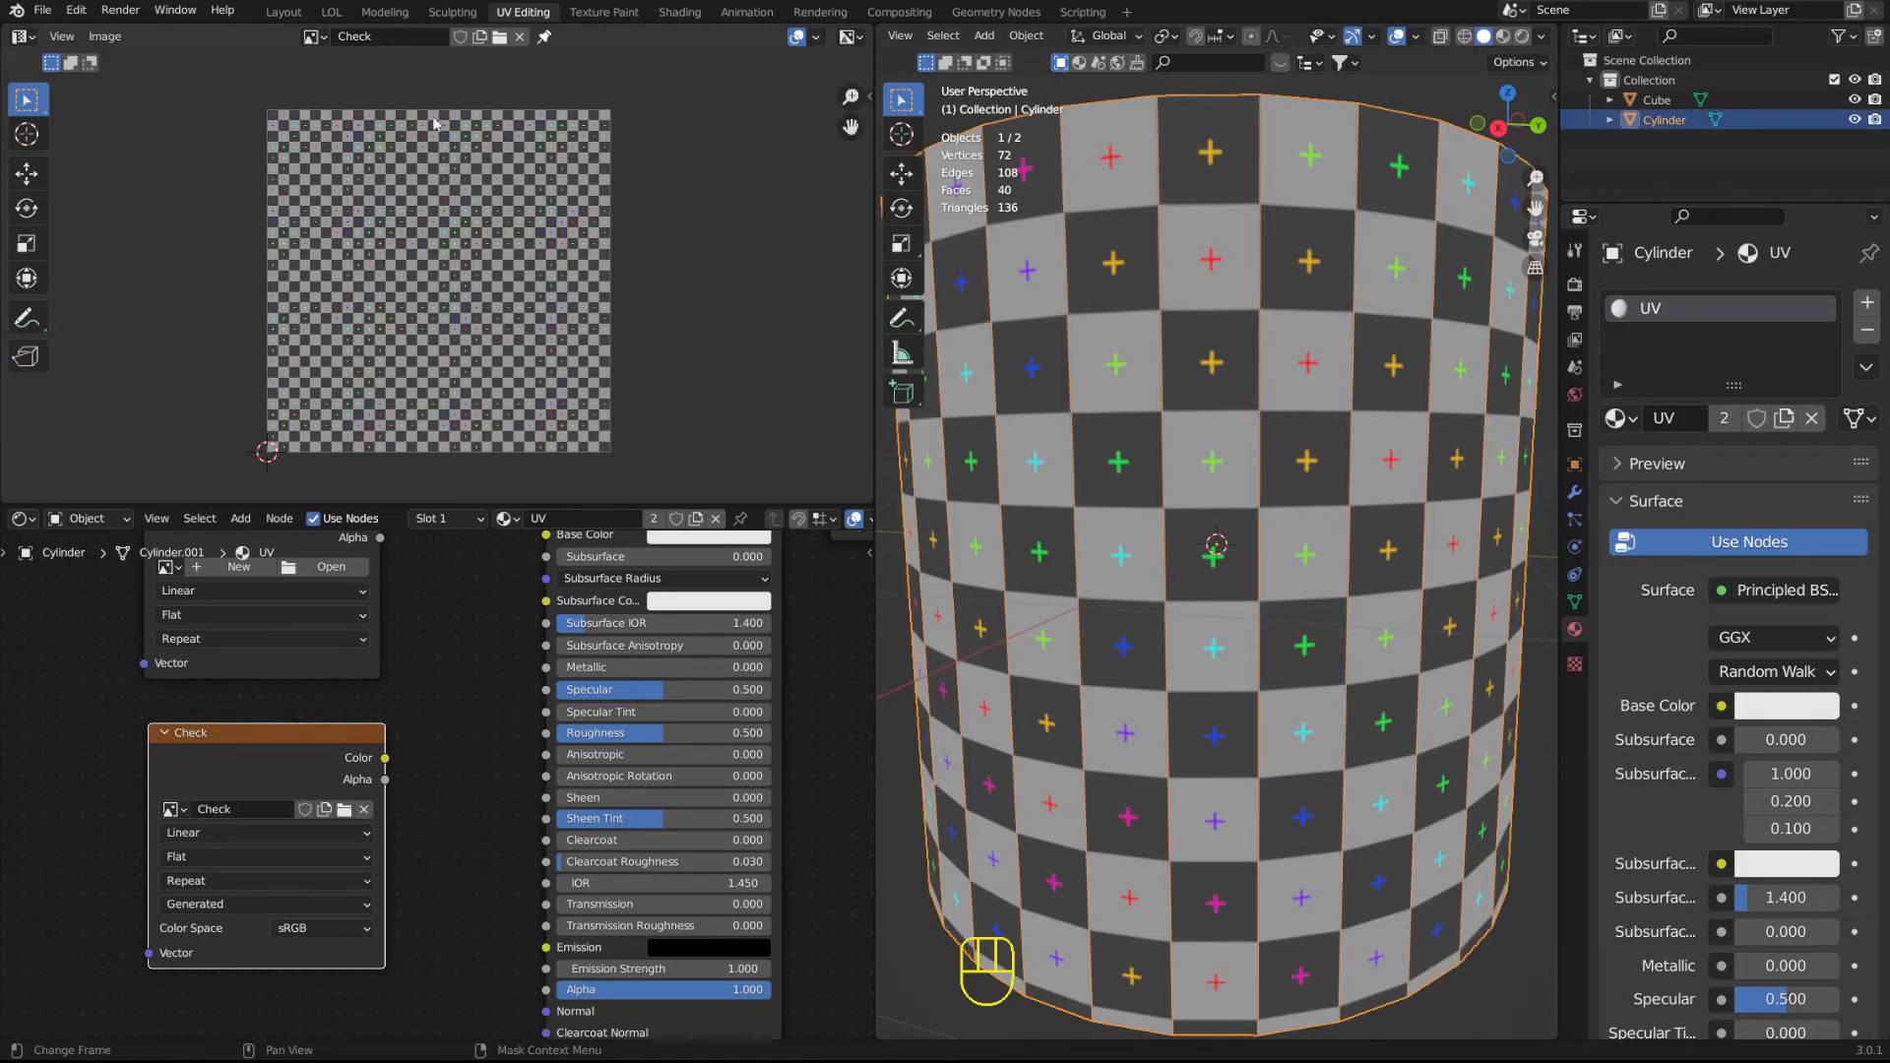
key("Tab")
scroll(522, 273, "up", 4)
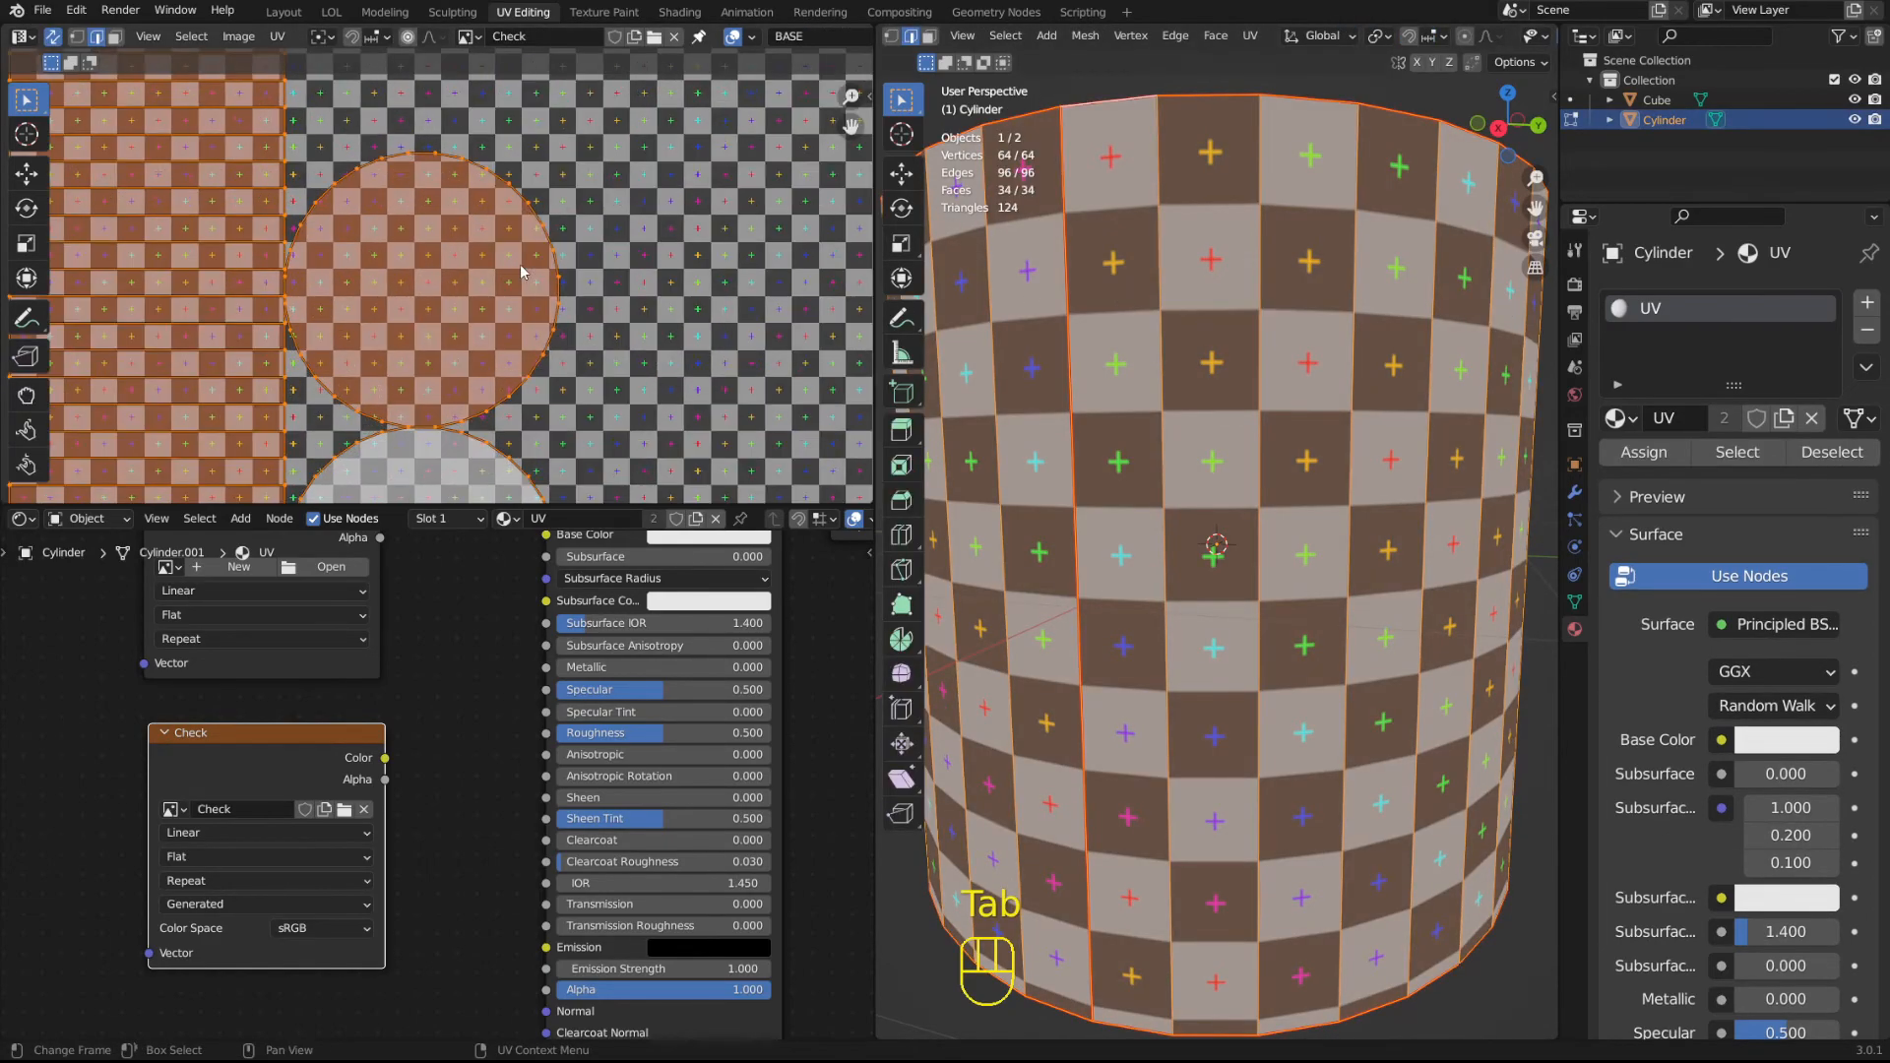
left_click(438, 283)
key("3")
left_click(440, 282)
Try moving the lower circular cap island across the checker image in the UV Editor, and undo the move.
middle_click_drag(1043, 335, 1045, 379)
scroll(456, 277, "down", 2)
scroll(458, 275, "down", 1)
left_click(449, 425)
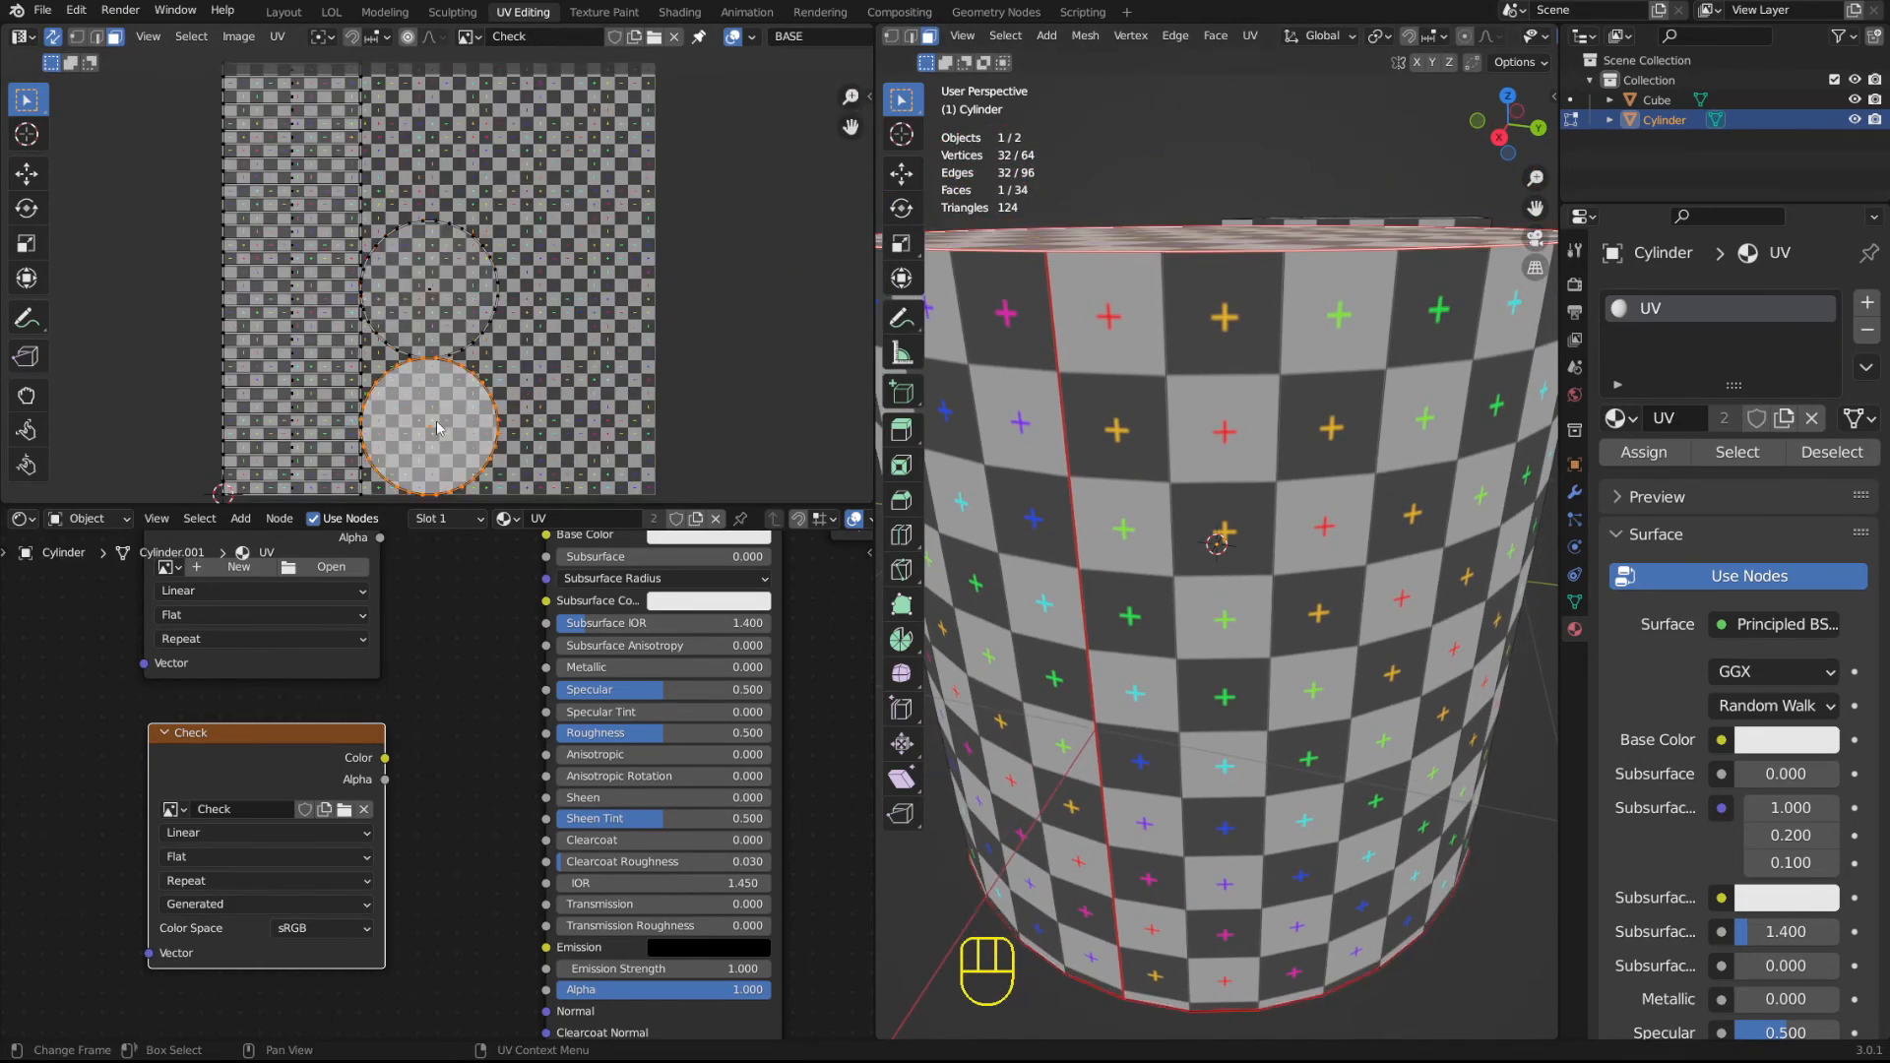
middle_click_drag(1024, 286, 1030, 386)
key("g")
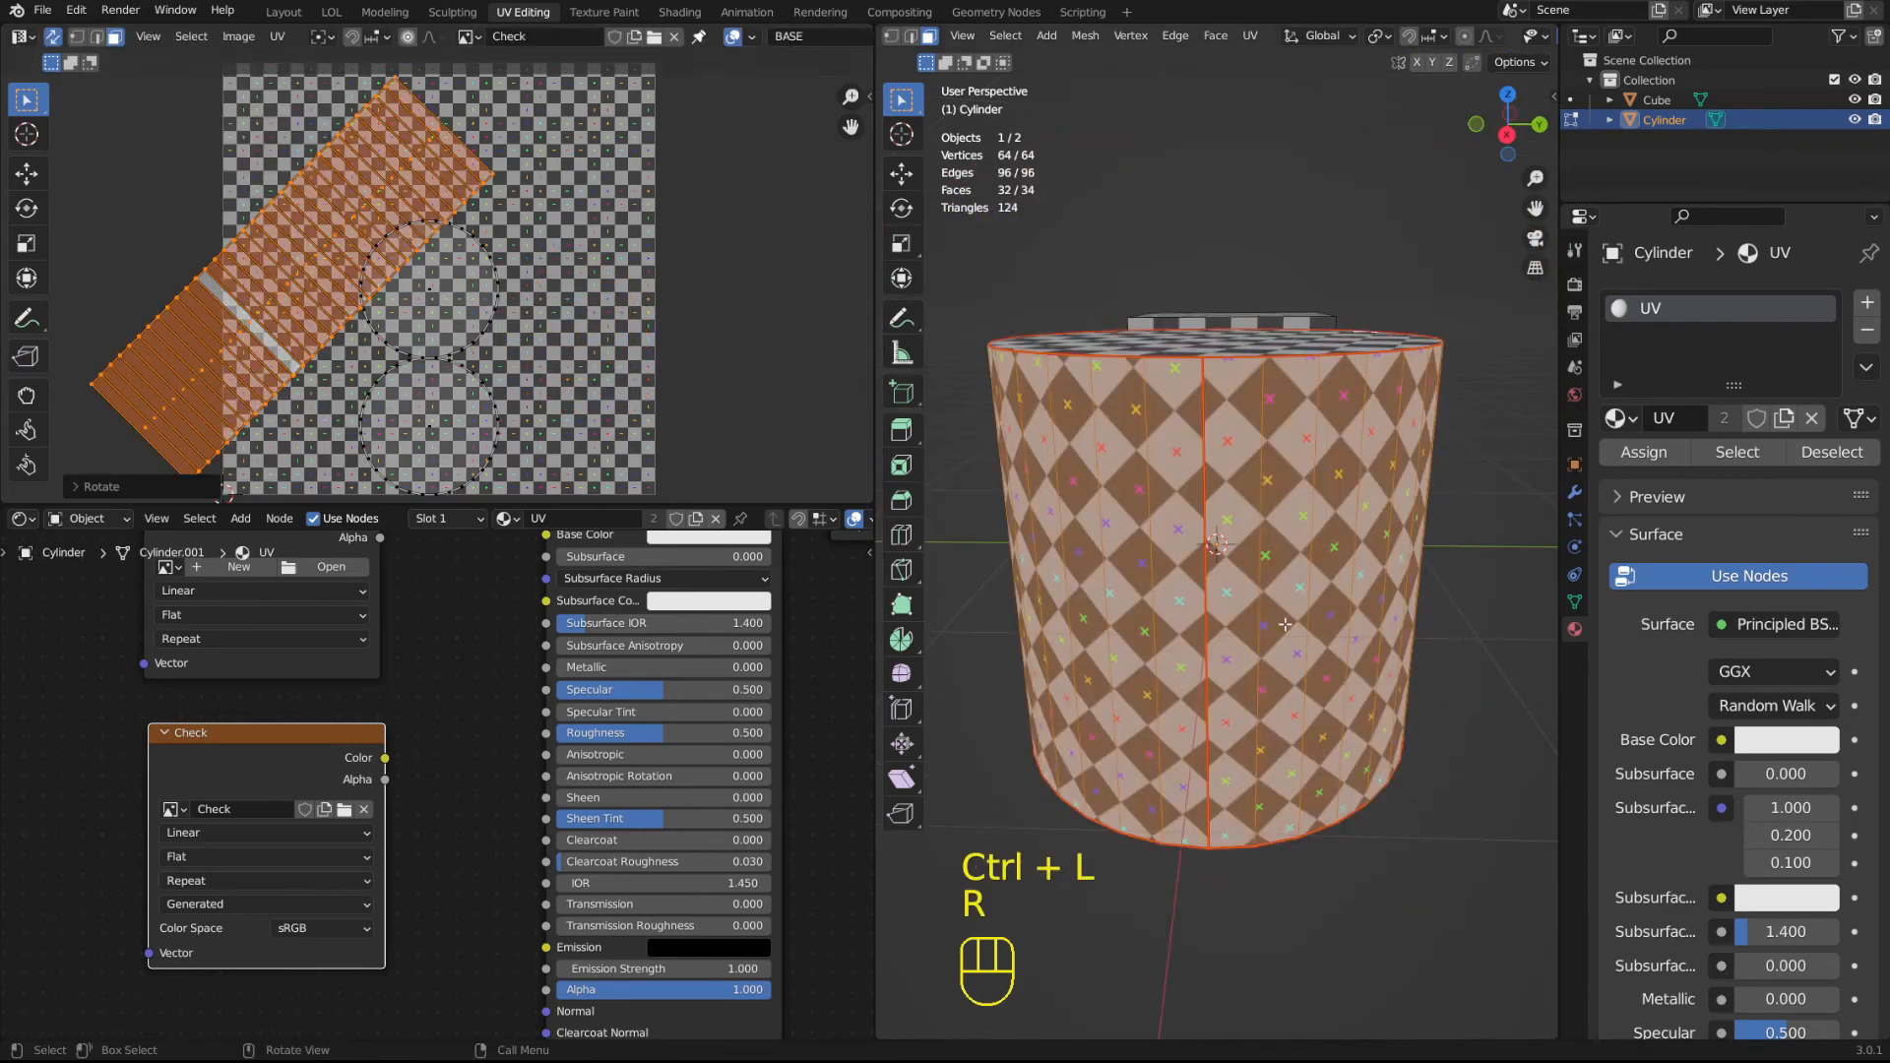
key("ctrl+z")
Select the side wall's UV island, enlarge the UV Editor, and compare the island with the checker on the cylinder.
key("r")
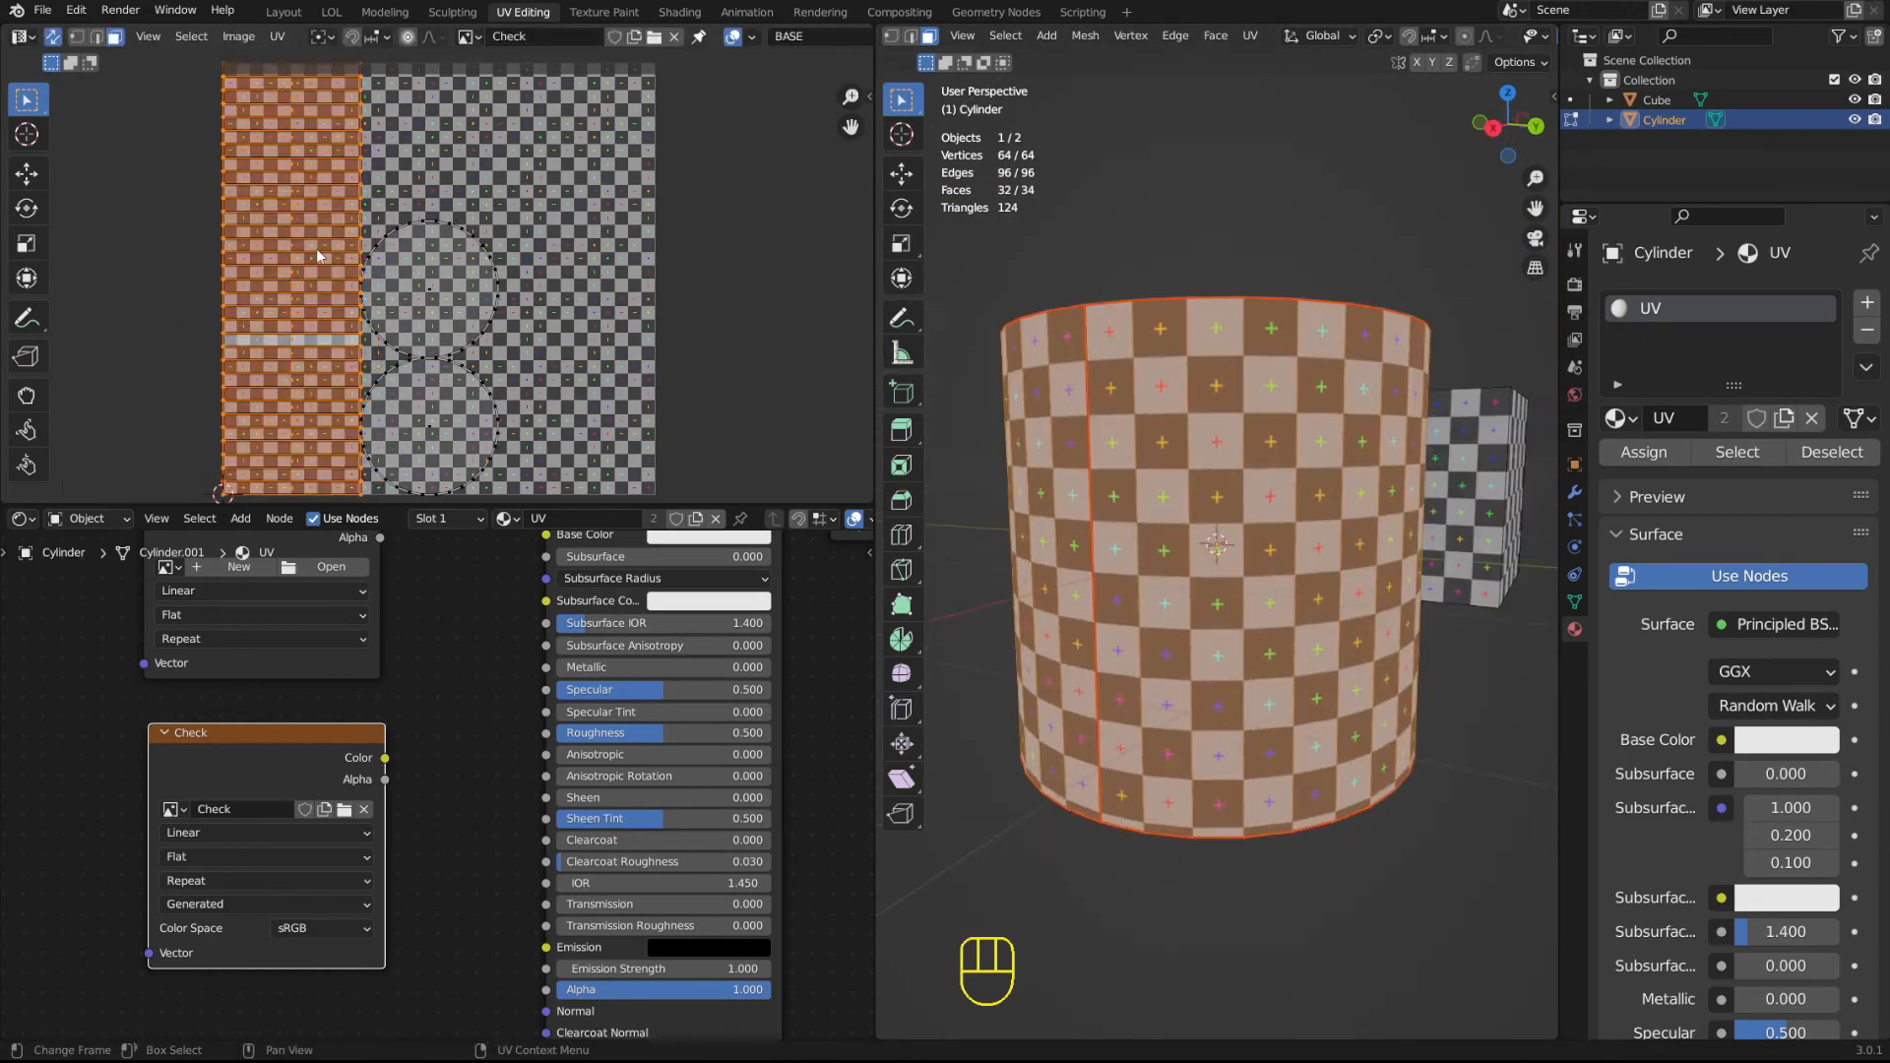
scroll(453, 277, "up", 4)
scroll(456, 112, "down", 4)
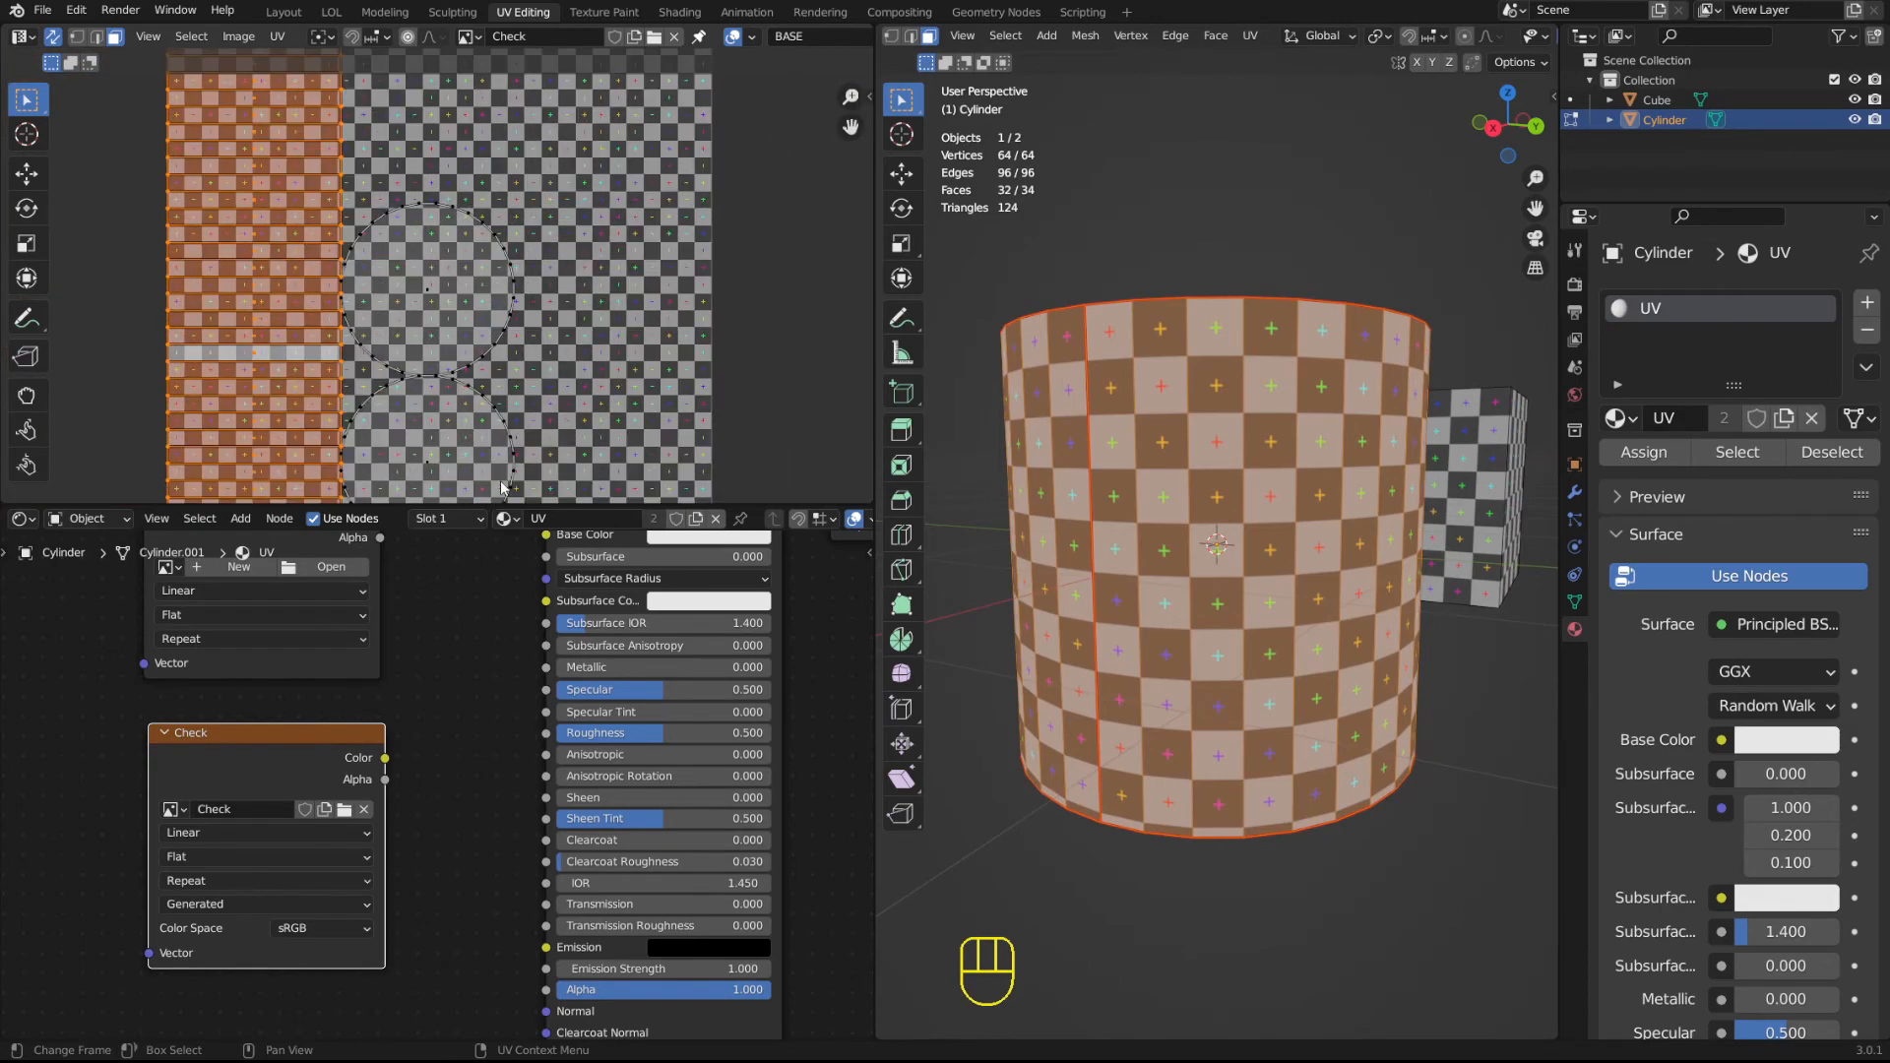
left_click_drag(494, 505, 494, 626)
middle_click_drag(1247, 349, 1166, 349)
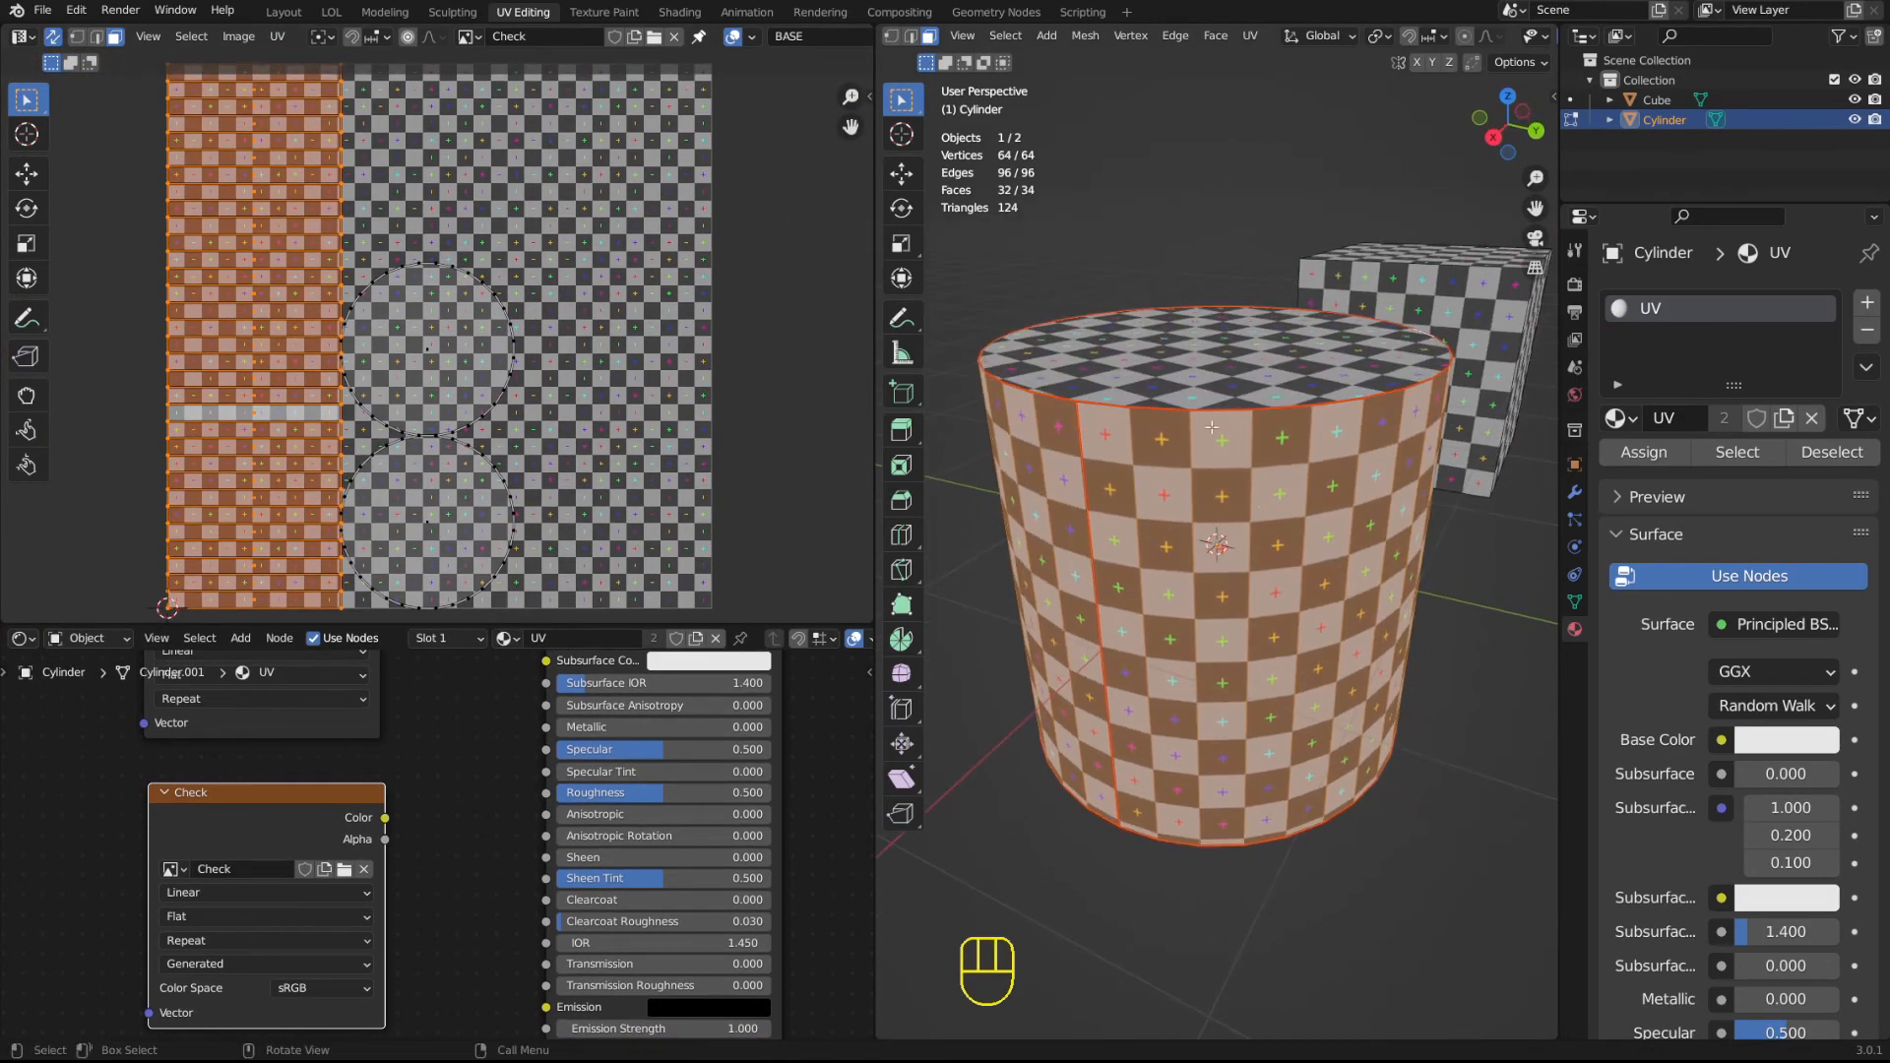
middle_click_drag(1170, 619, 1328, 395)
middle_click_drag(1179, 771, 1151, 896)
mouse_move(317, 453)
middle_mouse_down()
mouse_move(374, 264)
mouse_move(326, 448)
middle_mouse_up()
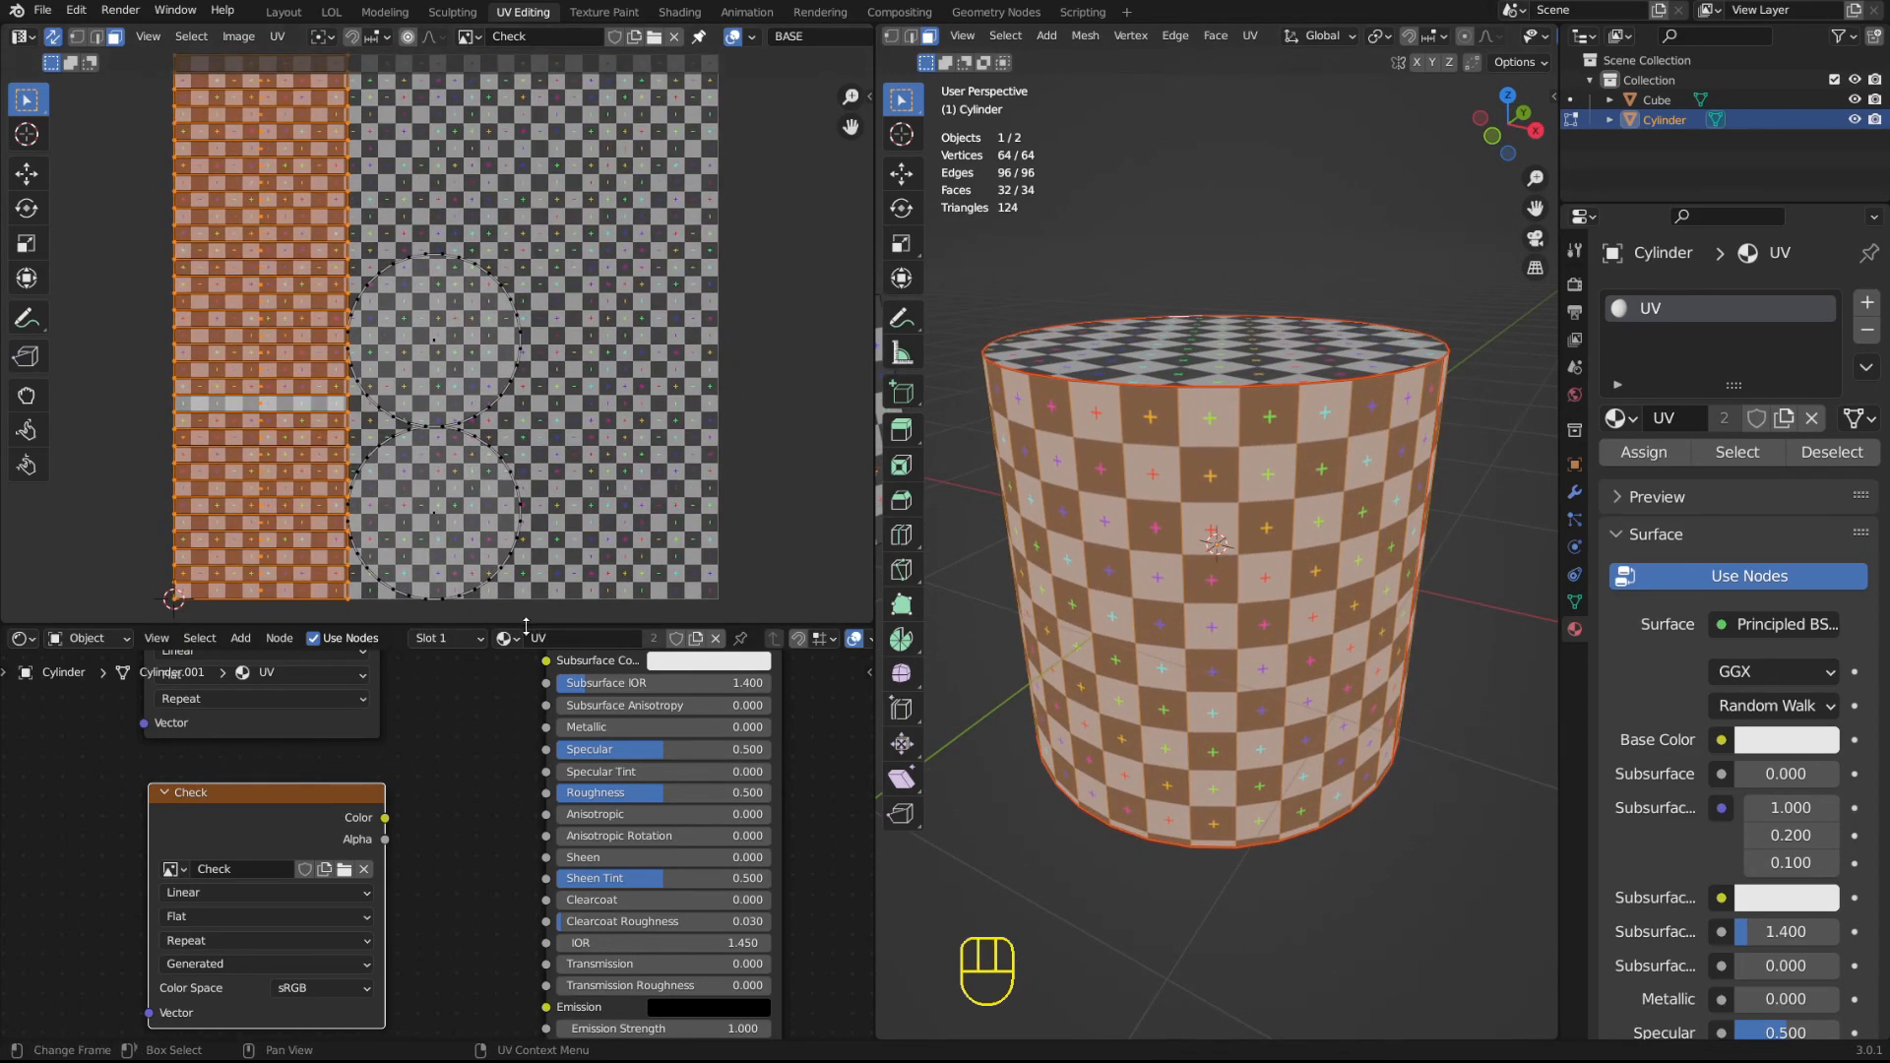
Enlarge the UV Editor further over the Shader Editor and return the cylinder to Object Mode.
left_click_drag(526, 628, 525, 803)
scroll(485, 403, "up", 8)
scroll(484, 403, "down", 5)
key("Tab")
Delete the empty Image Texture node and move the Check node up beside the Principled BSDF.
middle_click_drag(466, 933, 490, 705)
middle_click_drag(468, 891, 443, 1038)
scroll(443, 1019, "down", 4)
middle_click_drag(451, 882, 436, 990)
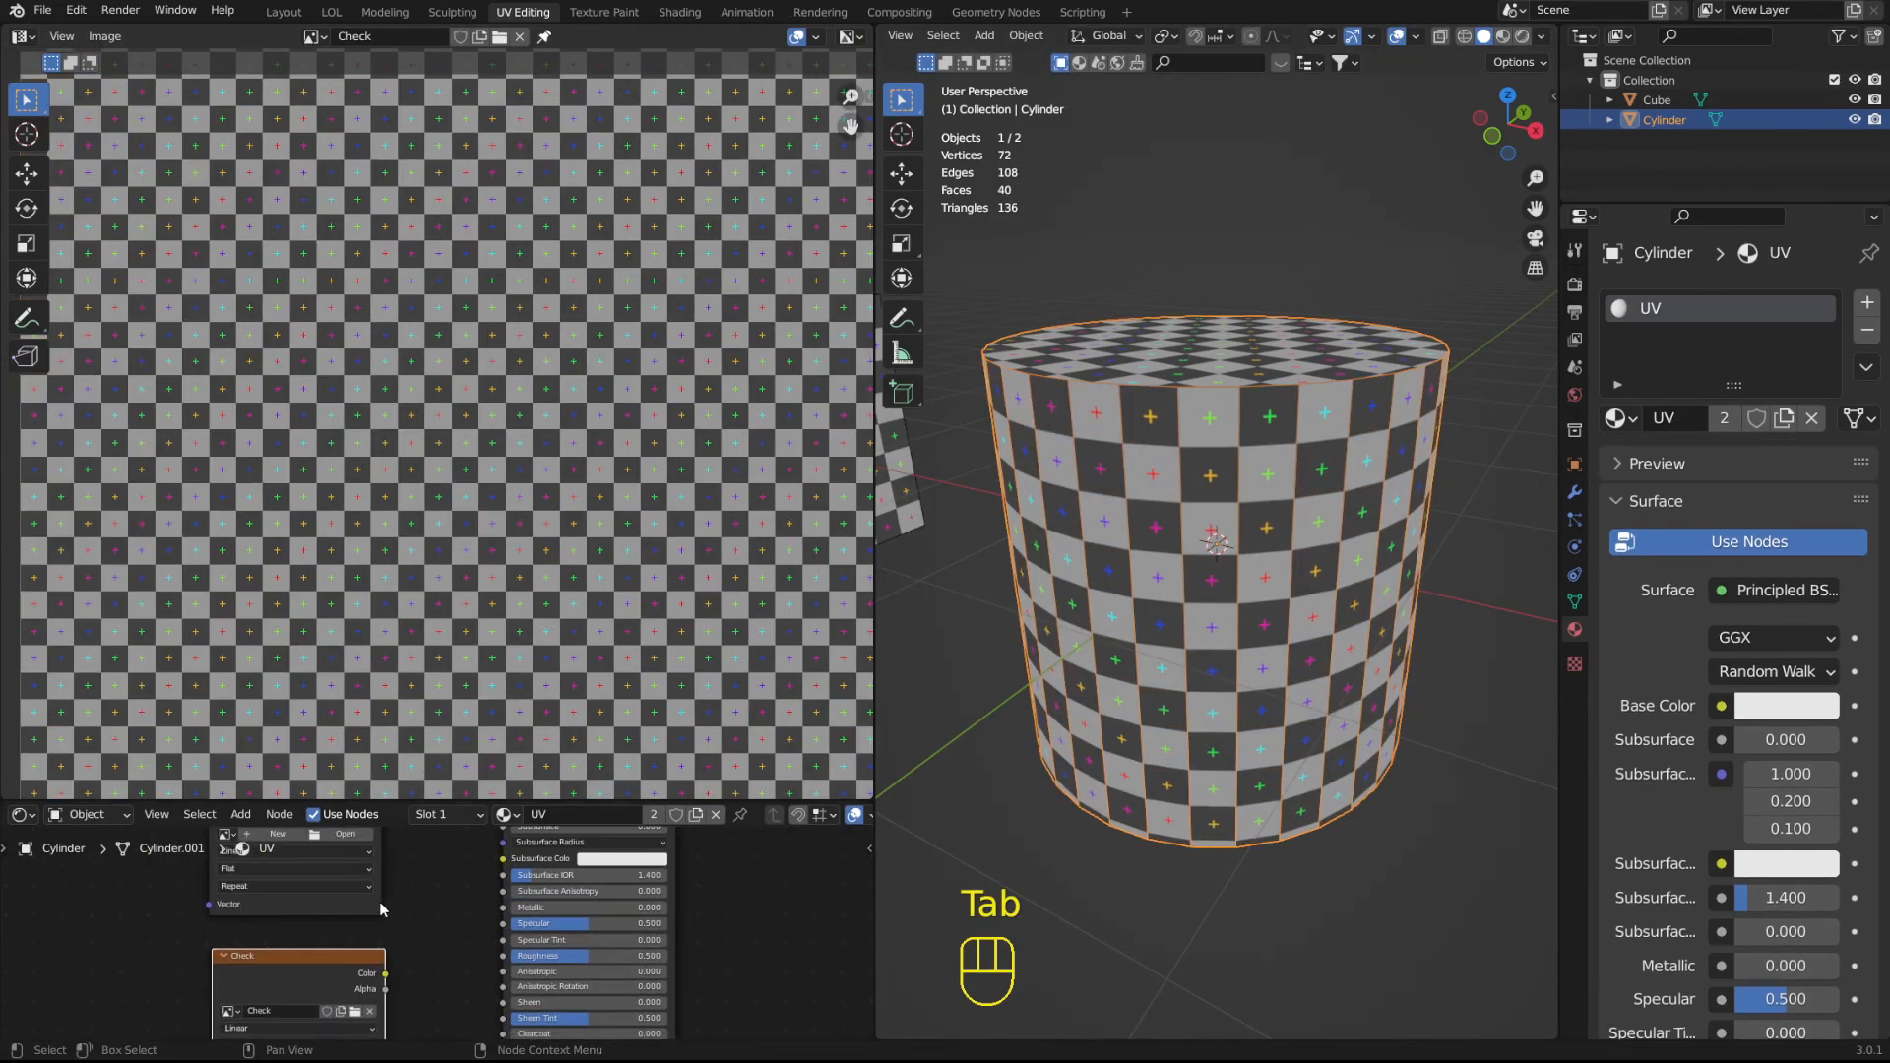
left_click(374, 895)
key("x")
left_click_drag(310, 951, 350, 830)
Unlink the Check image from the UV Editor while keeping it in the material's node.
key("Tab")
key("Tab")
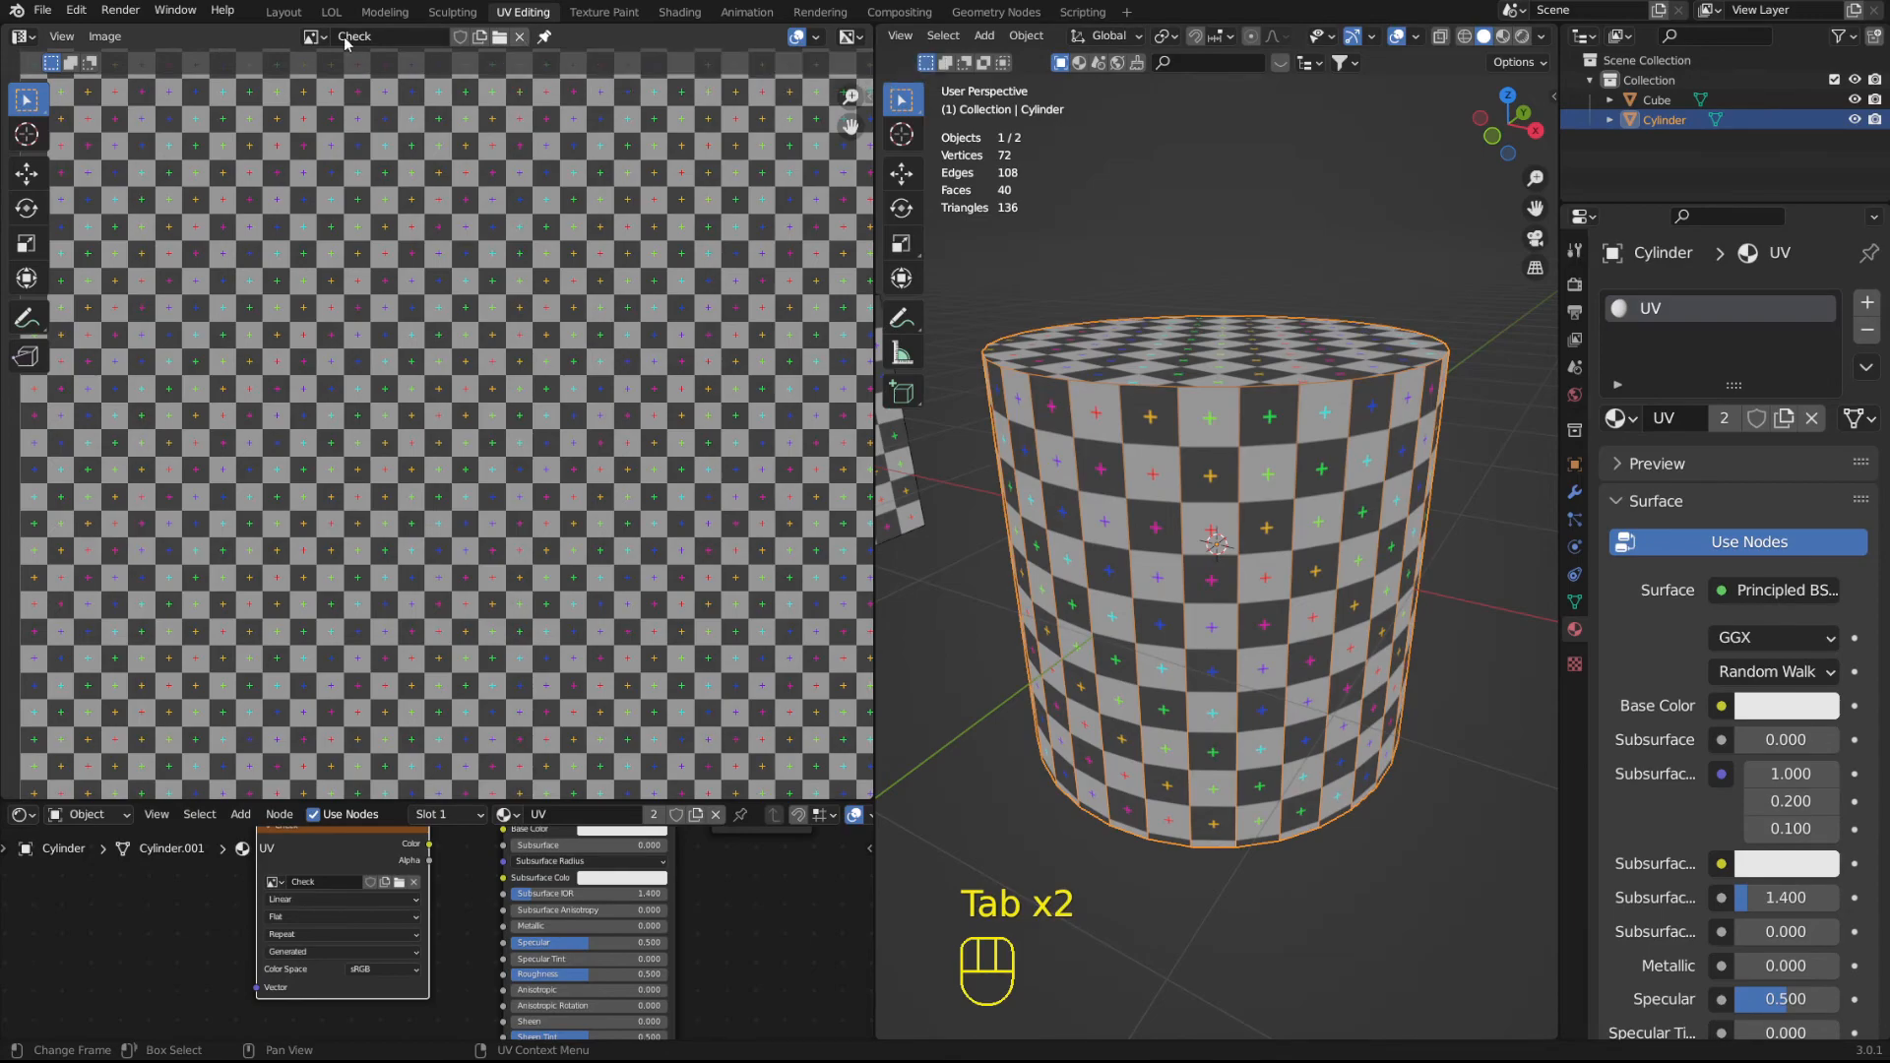
left_click(312, 36)
left_click(521, 36)
Display the Render Result in the UV Editor, and unlink it again to return to the blank grid.
left_click(350, 36)
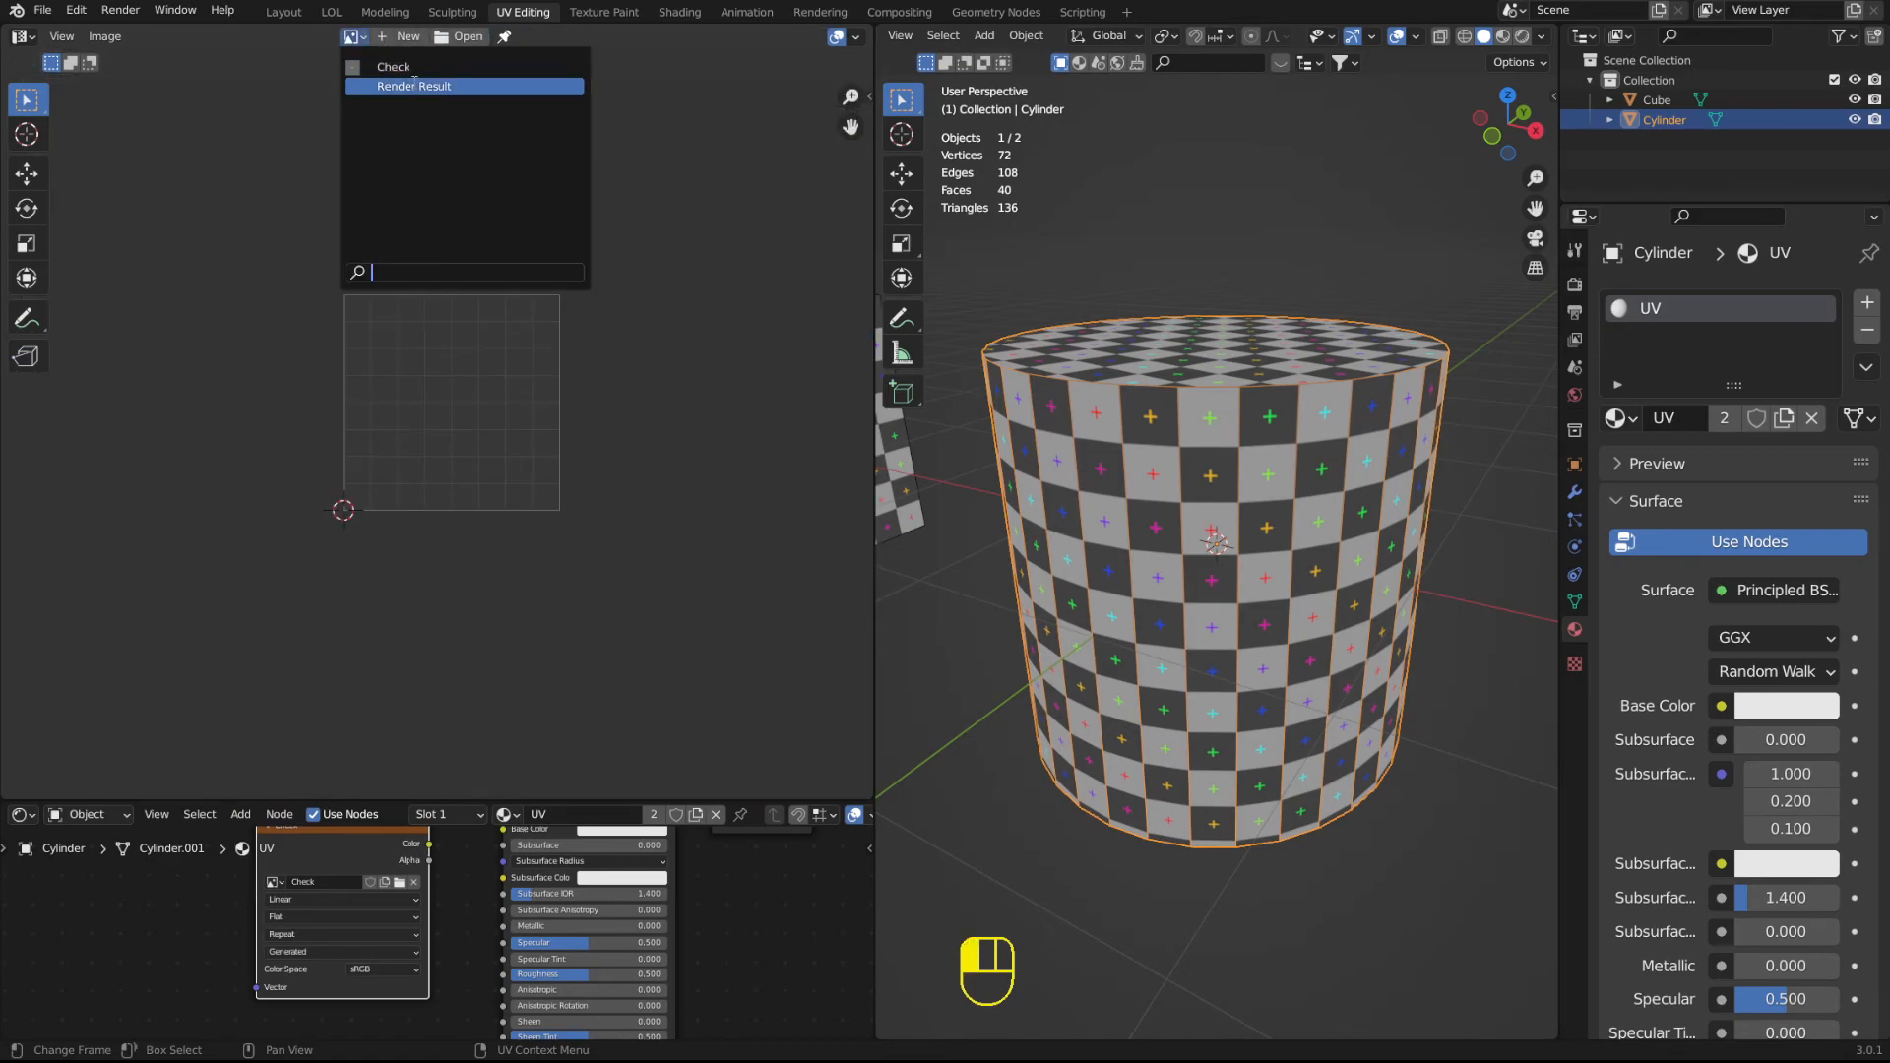
left_click(411, 85)
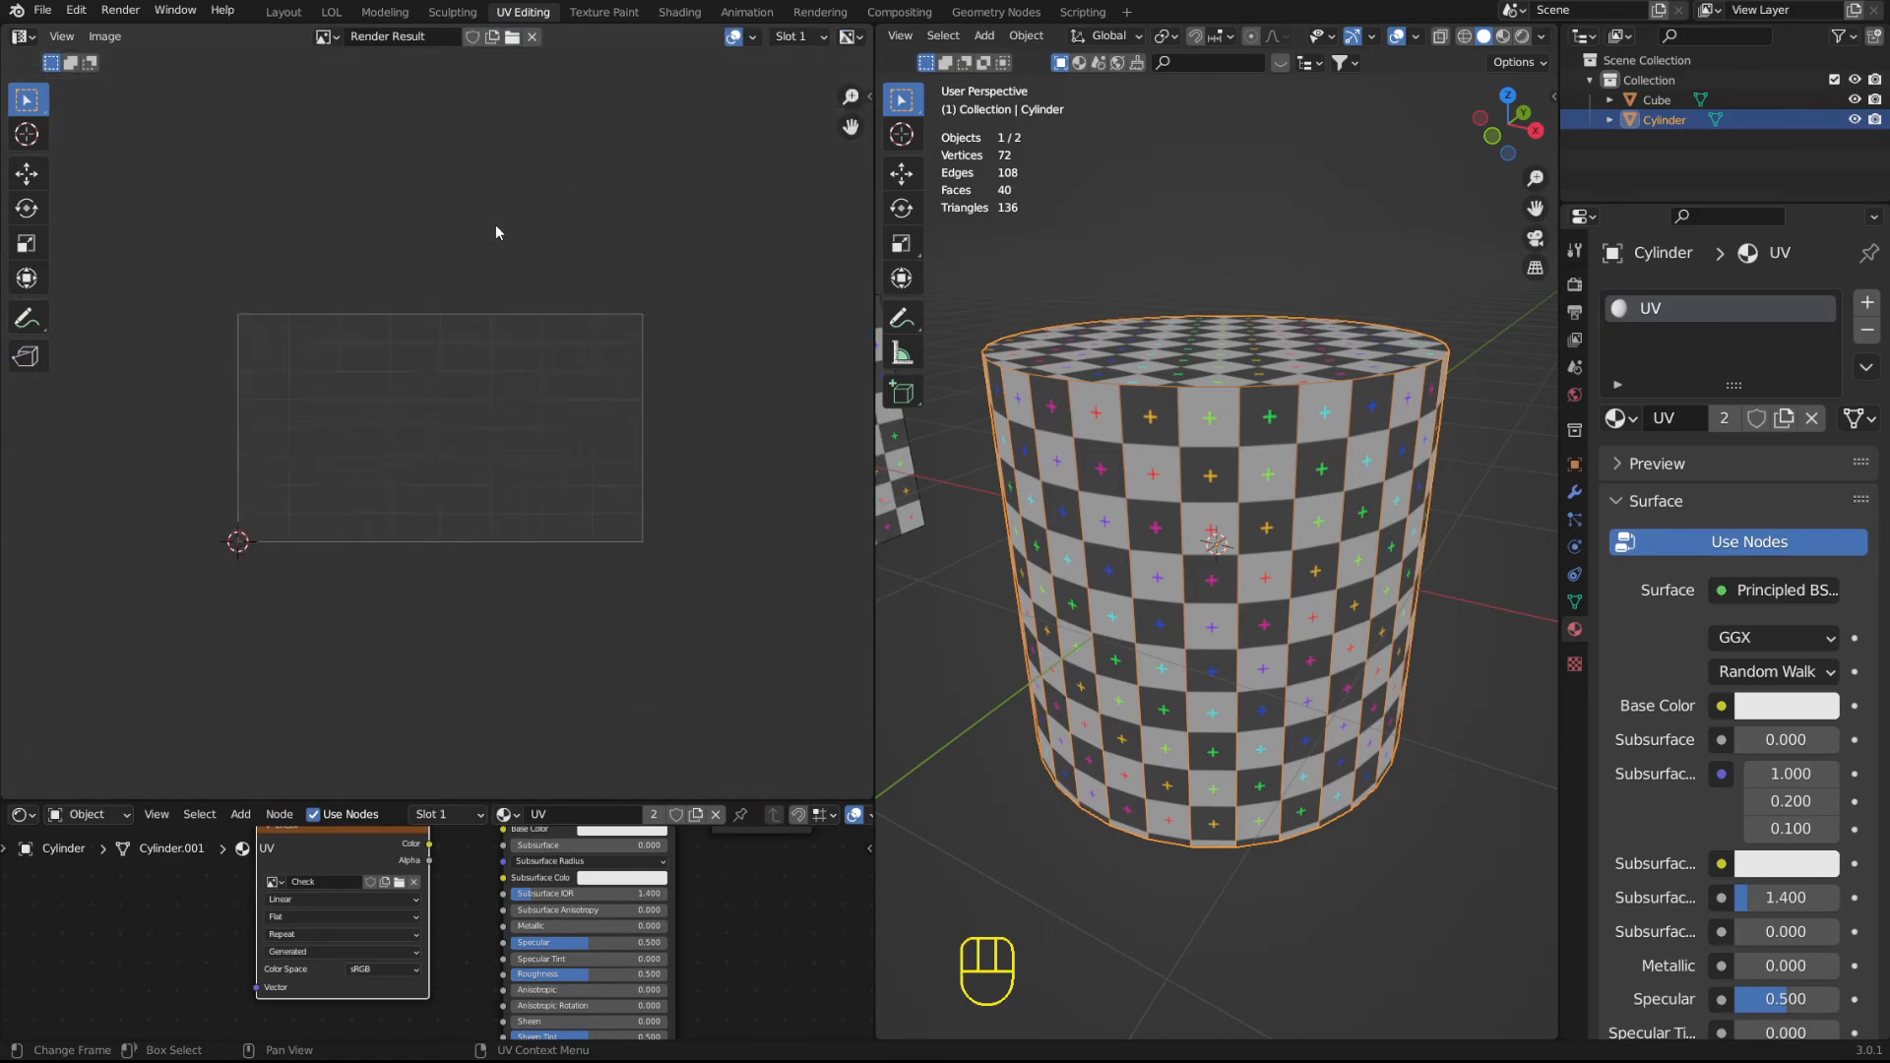
scroll(418, 157, "up", 1)
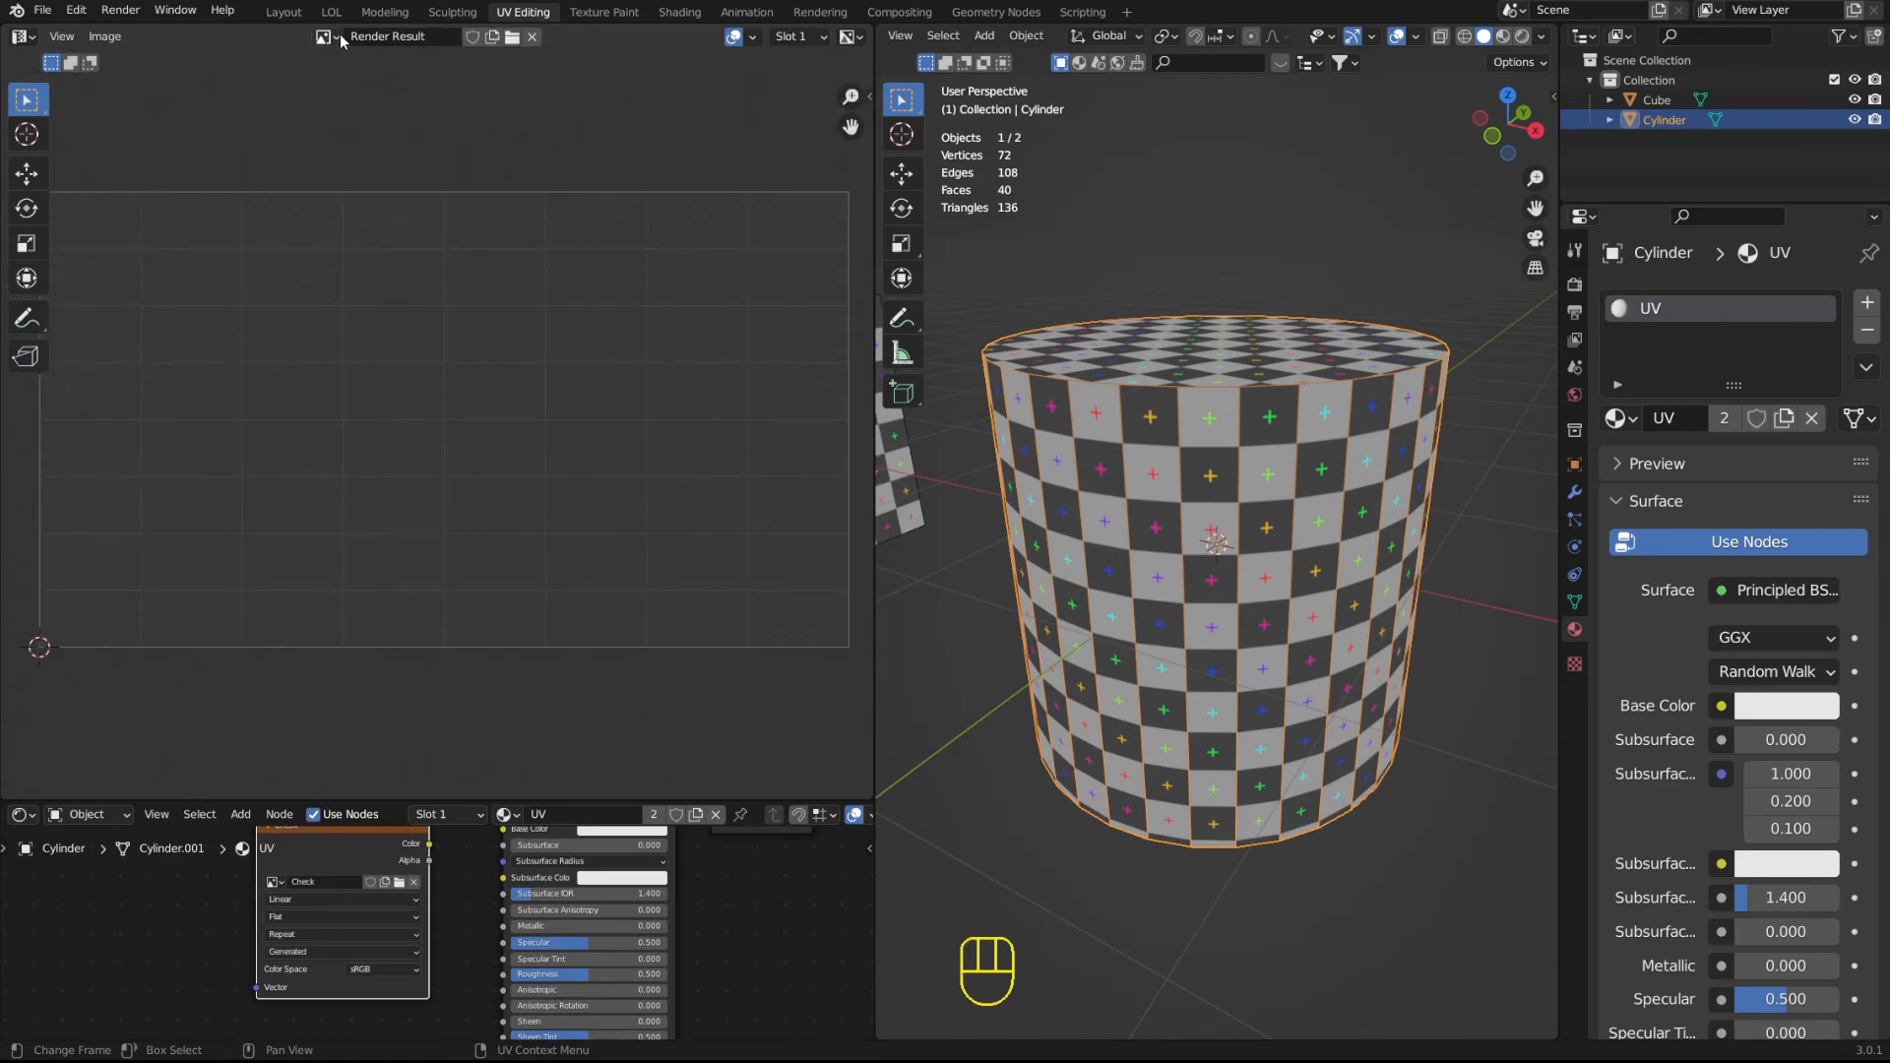
left_click(534, 38)
scroll(329, 268, "up", 3)
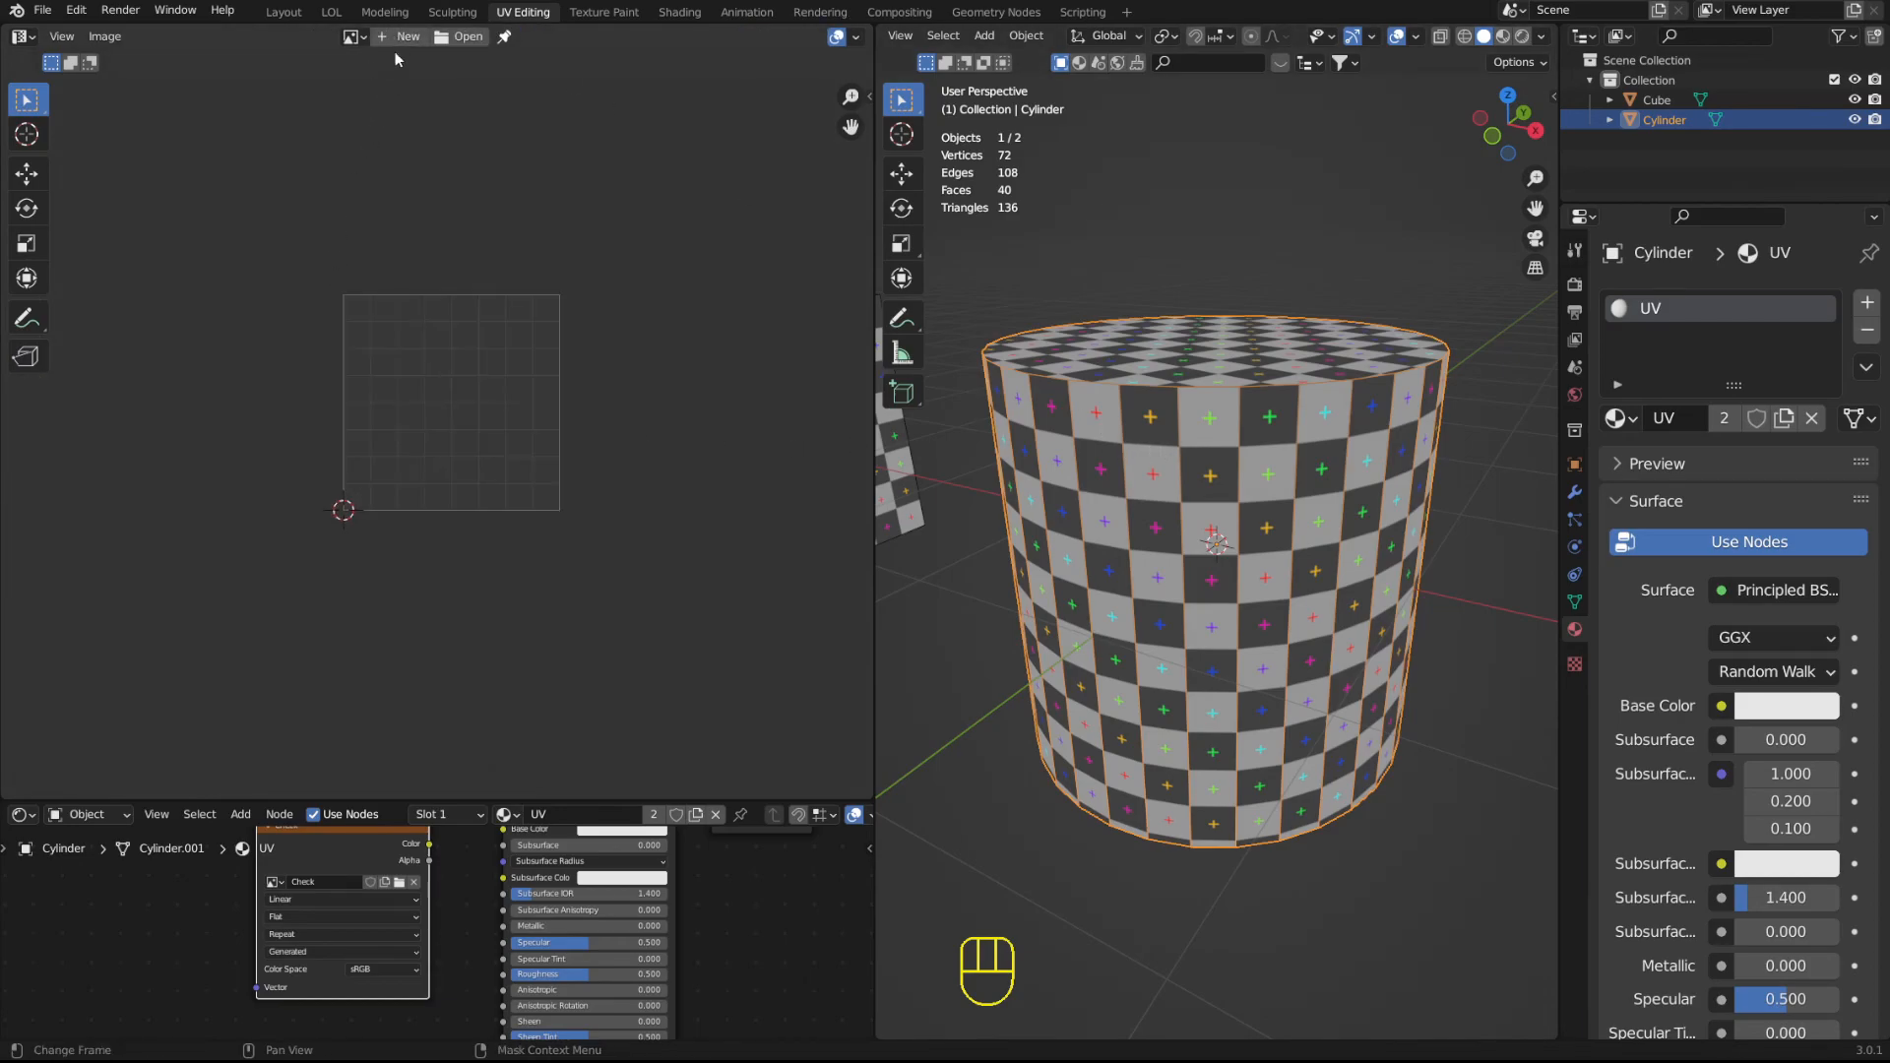
scroll(431, 350, "up", 4)
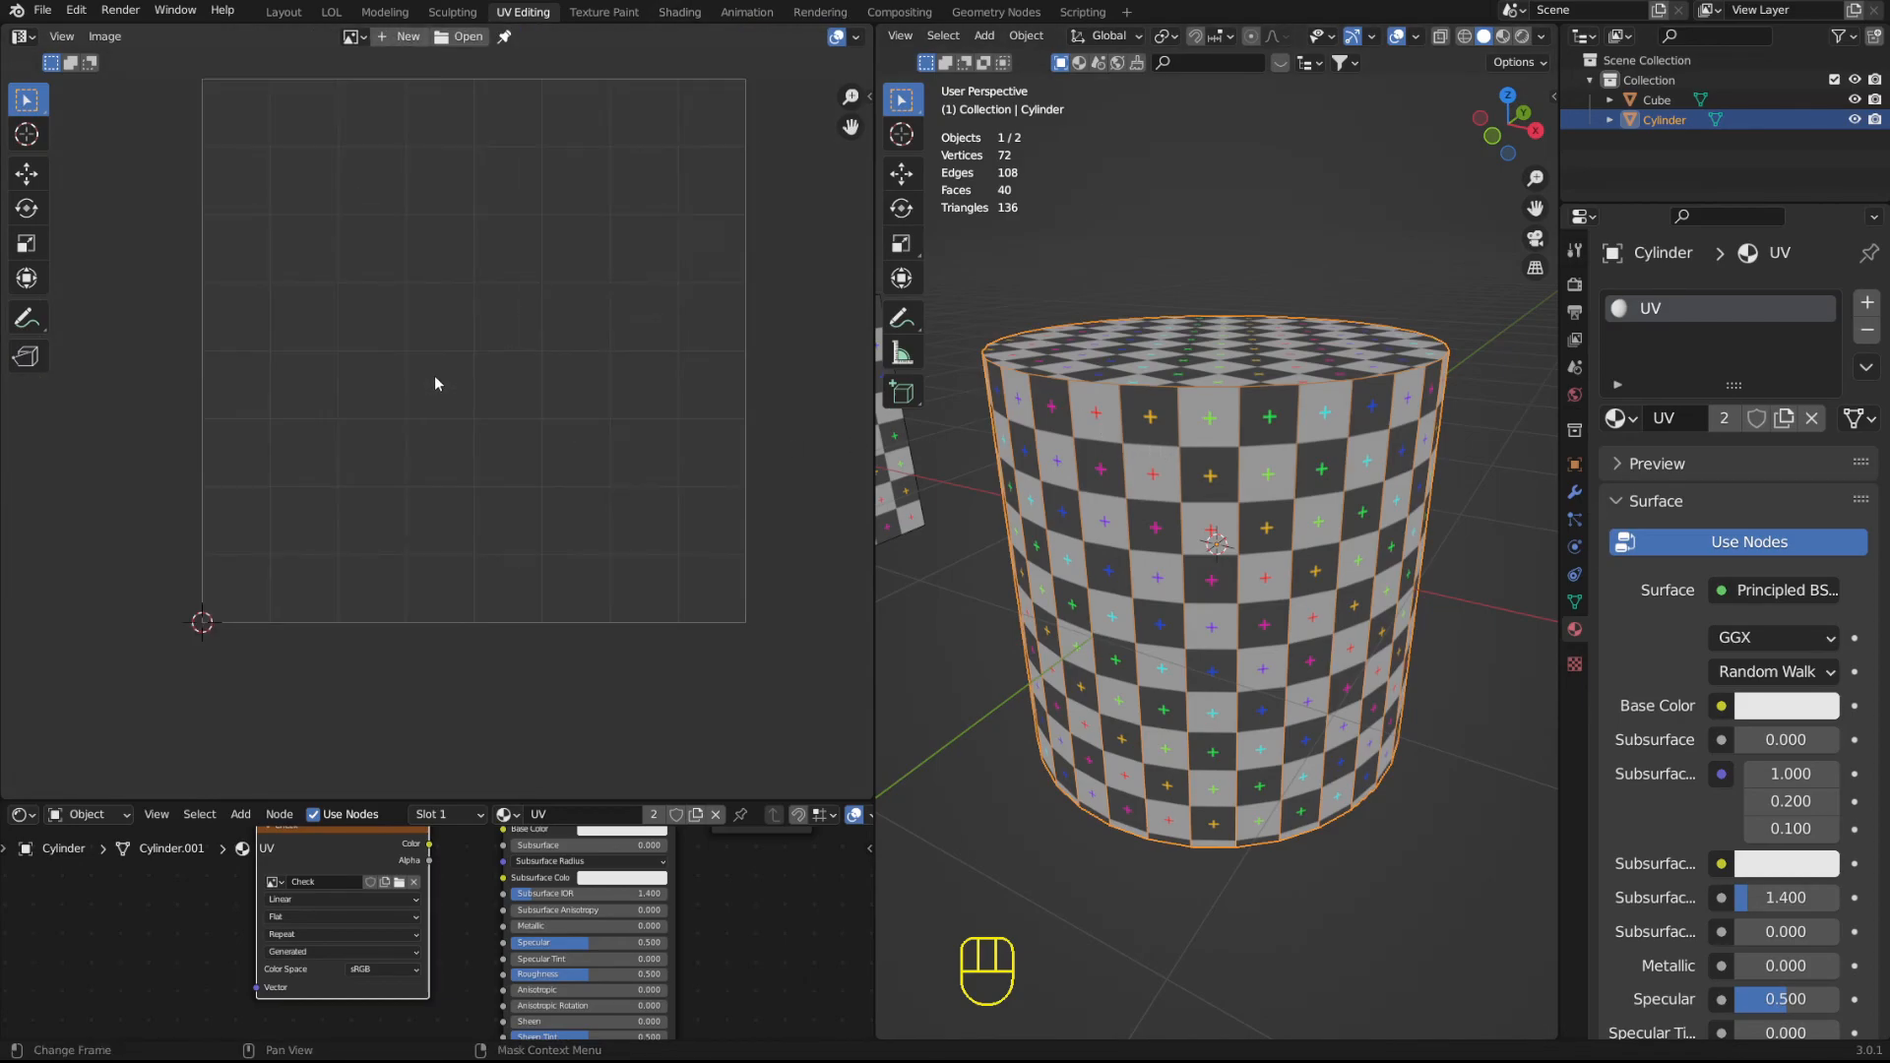
Enter Edit Mode to show the cylinder's UV layout on the blank grid, and nudge the Check node fully into view.
key("Tab")
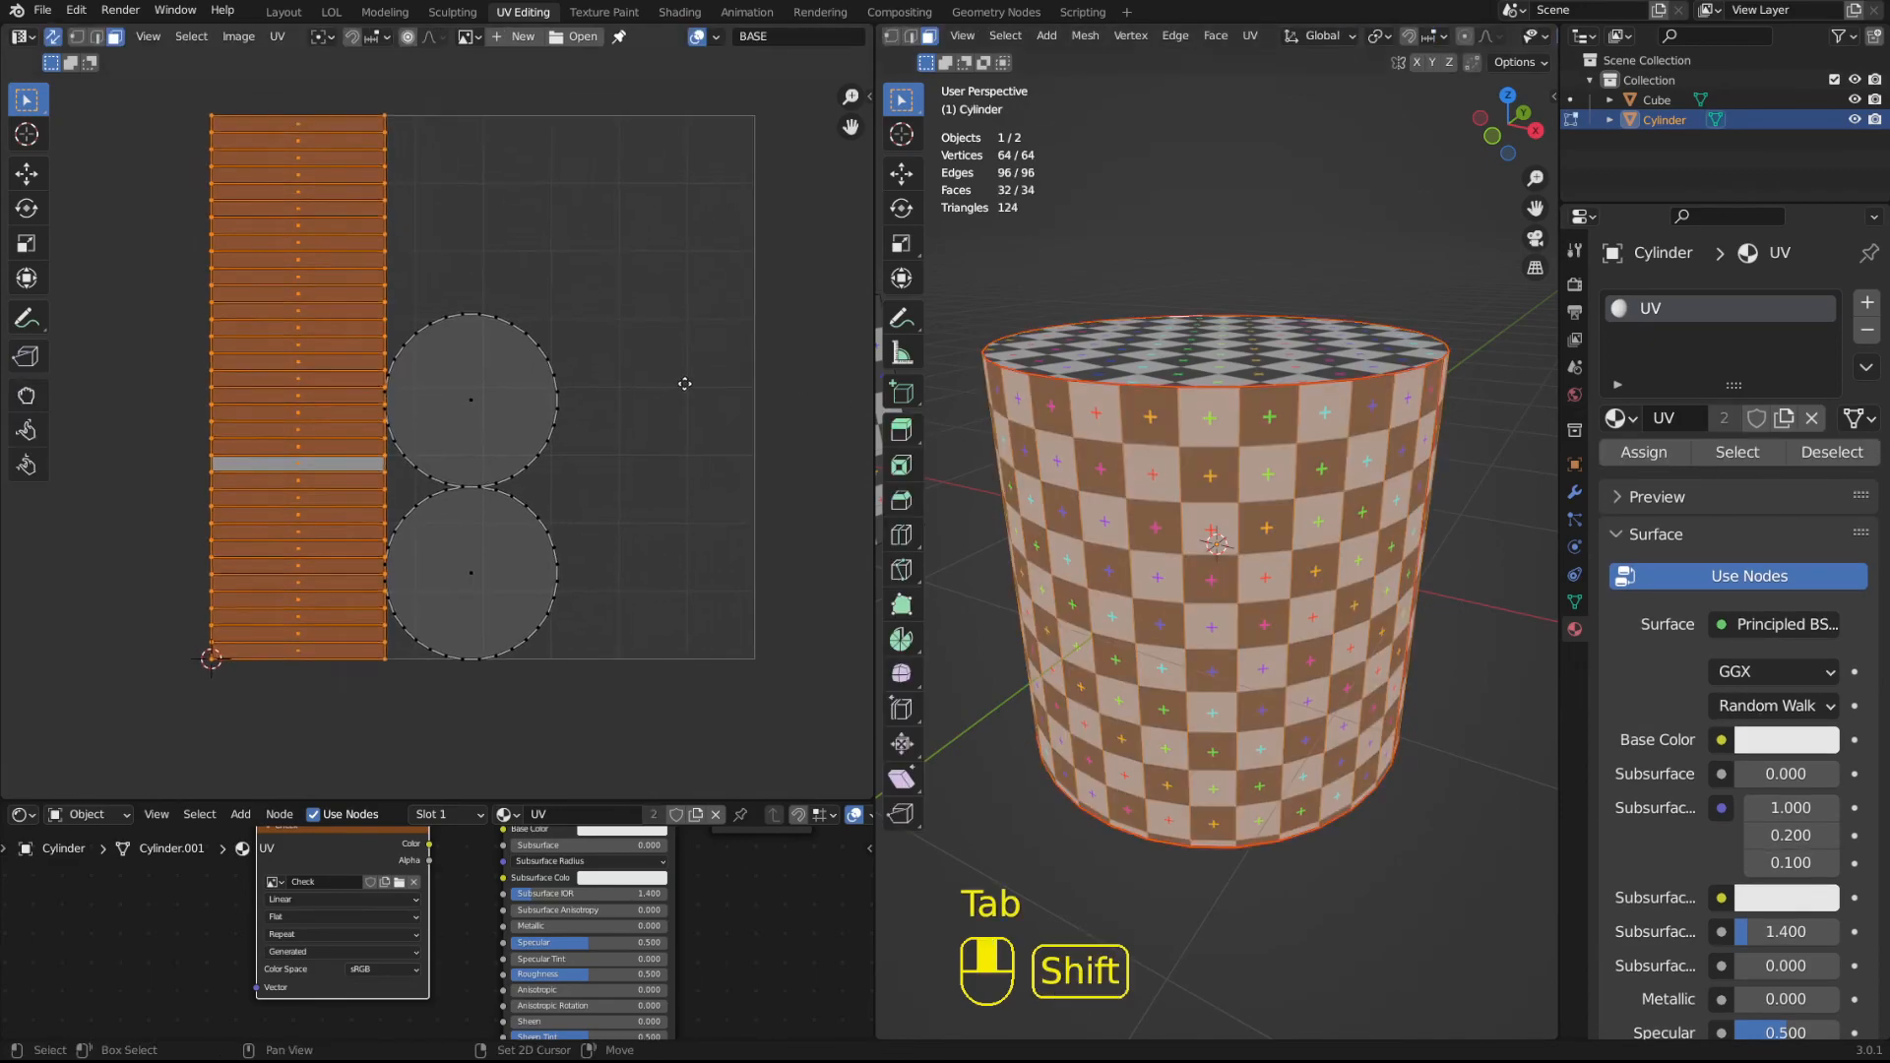
scroll(501, 337, "up", 2)
scroll(528, 279, "down", 2)
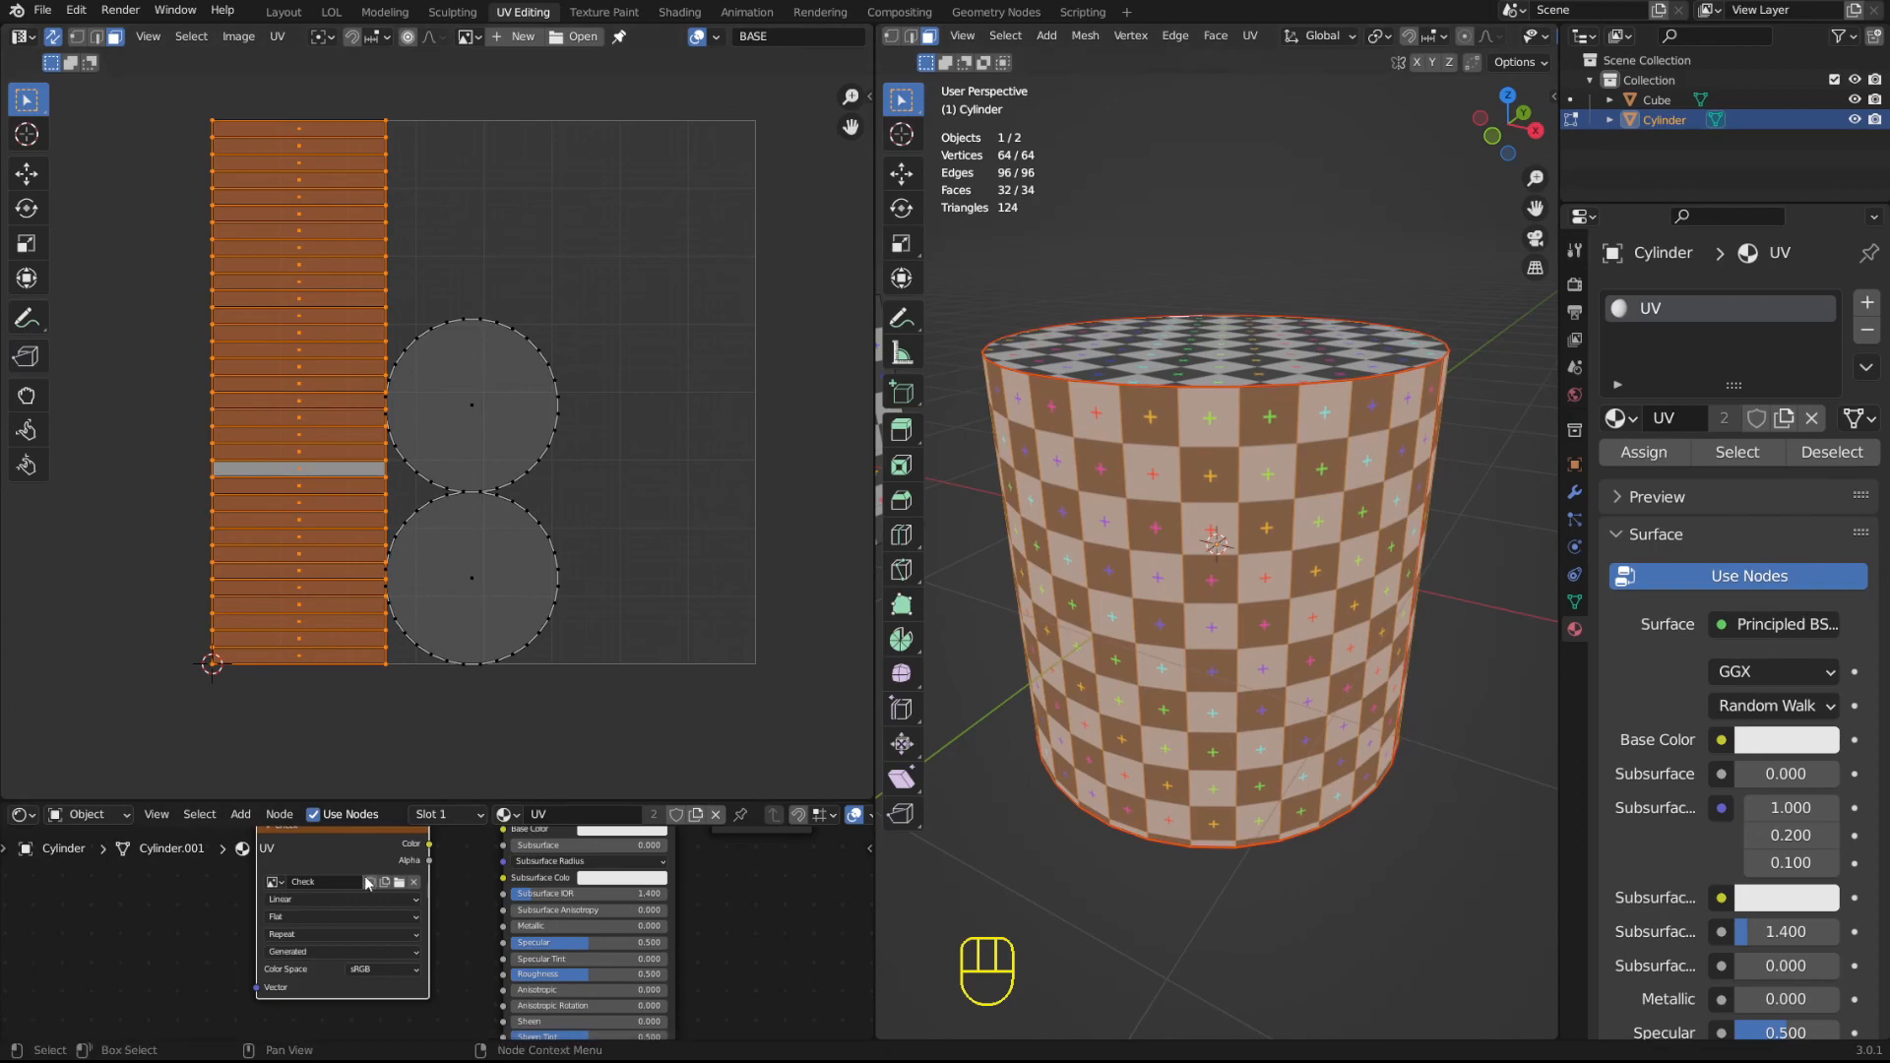
left_click_drag(352, 848, 408, 871)
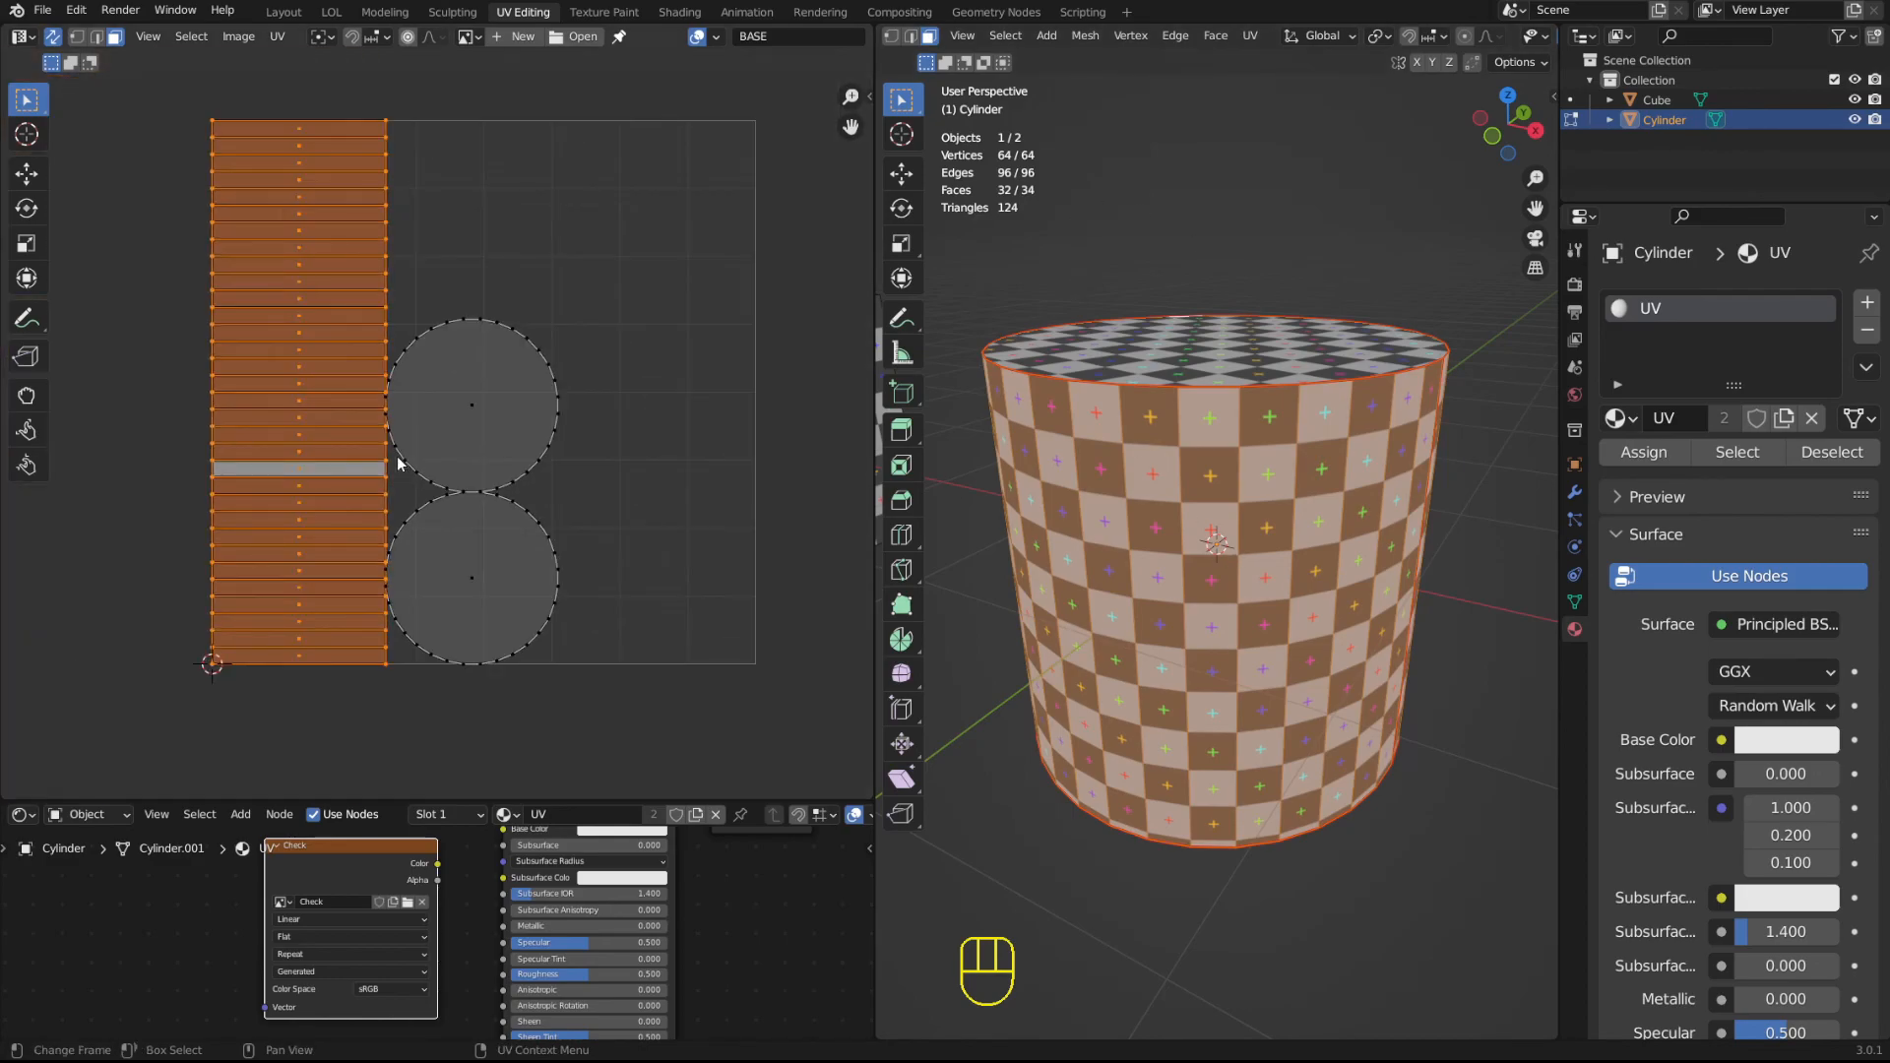
Try moving the upper and lower circular cap islands in the UV Editor, undoing each move.
left_click(435, 445)
key("g")
left_click(536, 373)
key("ctrl+z")
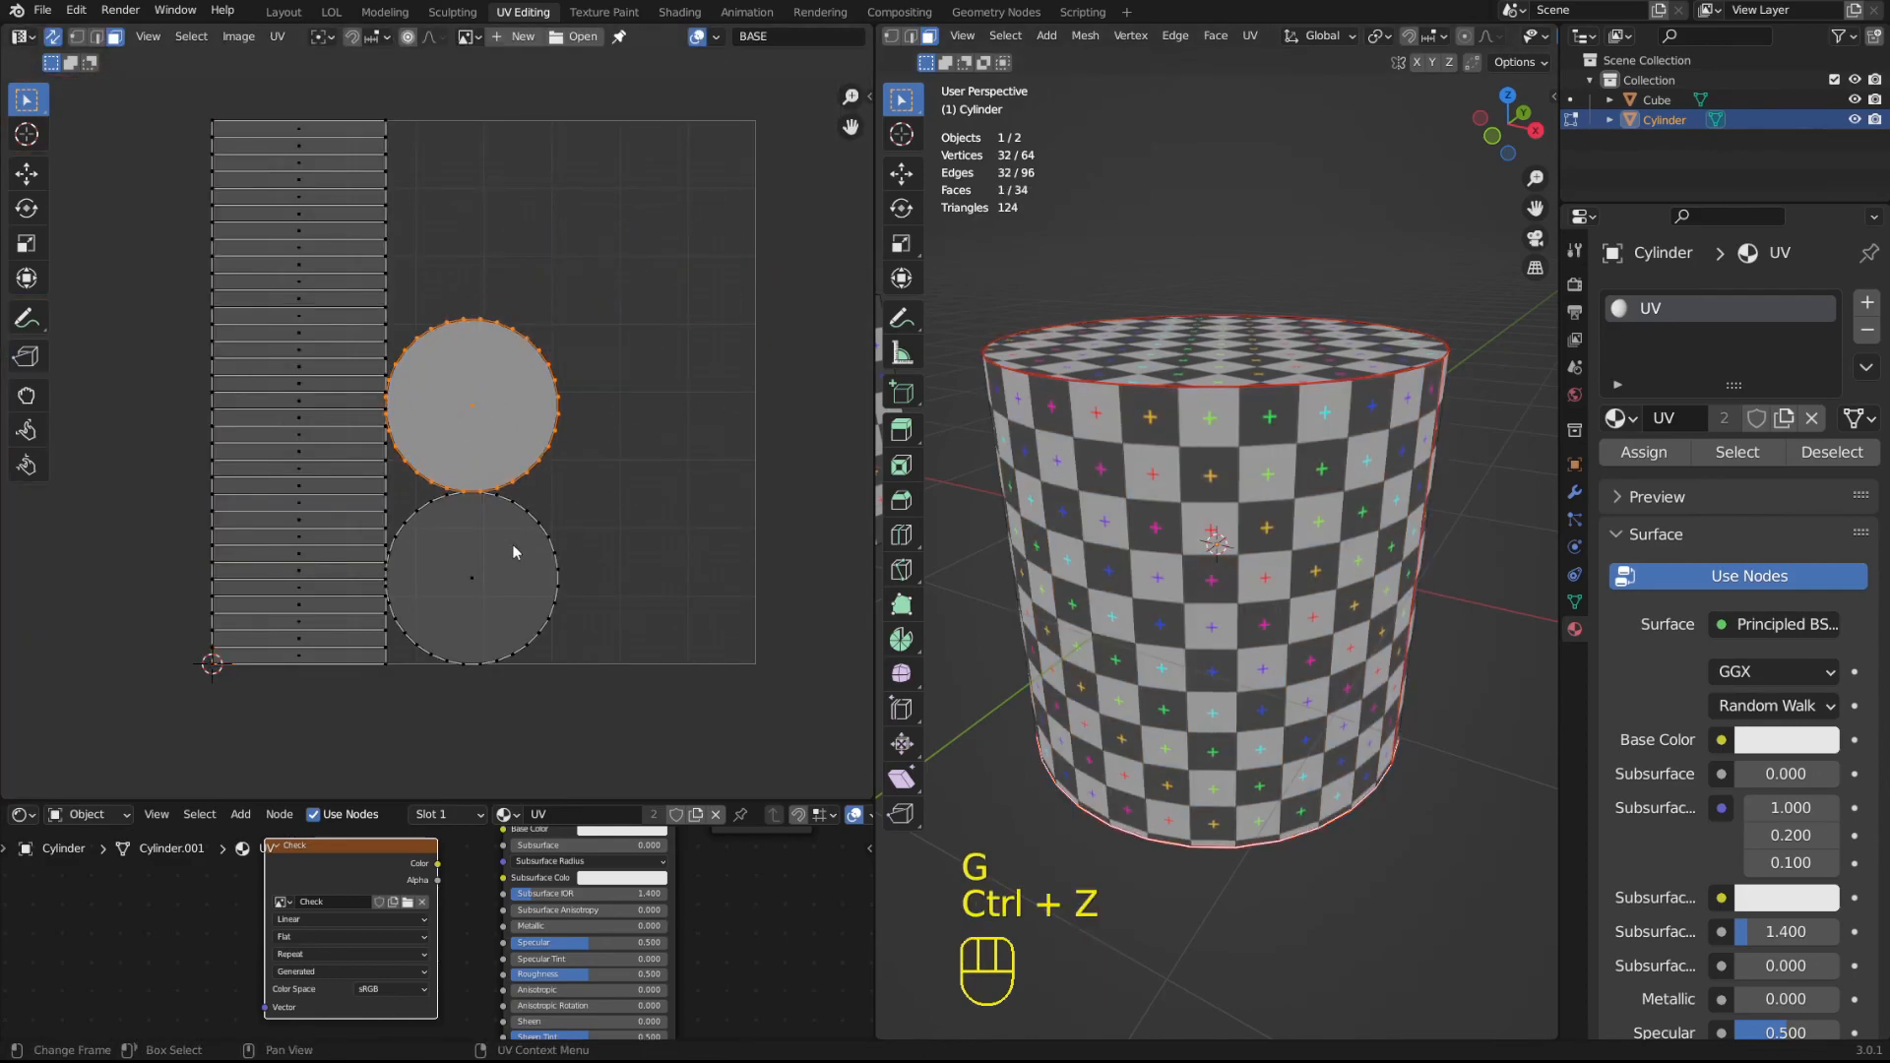
left_click(513, 543)
key("g")
left_click(618, 545)
key("ctrl+z")
Toggle the cylinder between Object and Edit Mode, and enlarge the Shader Editor to show the full material nodes.
middle_click_drag(1135, 469, 1209, 352)
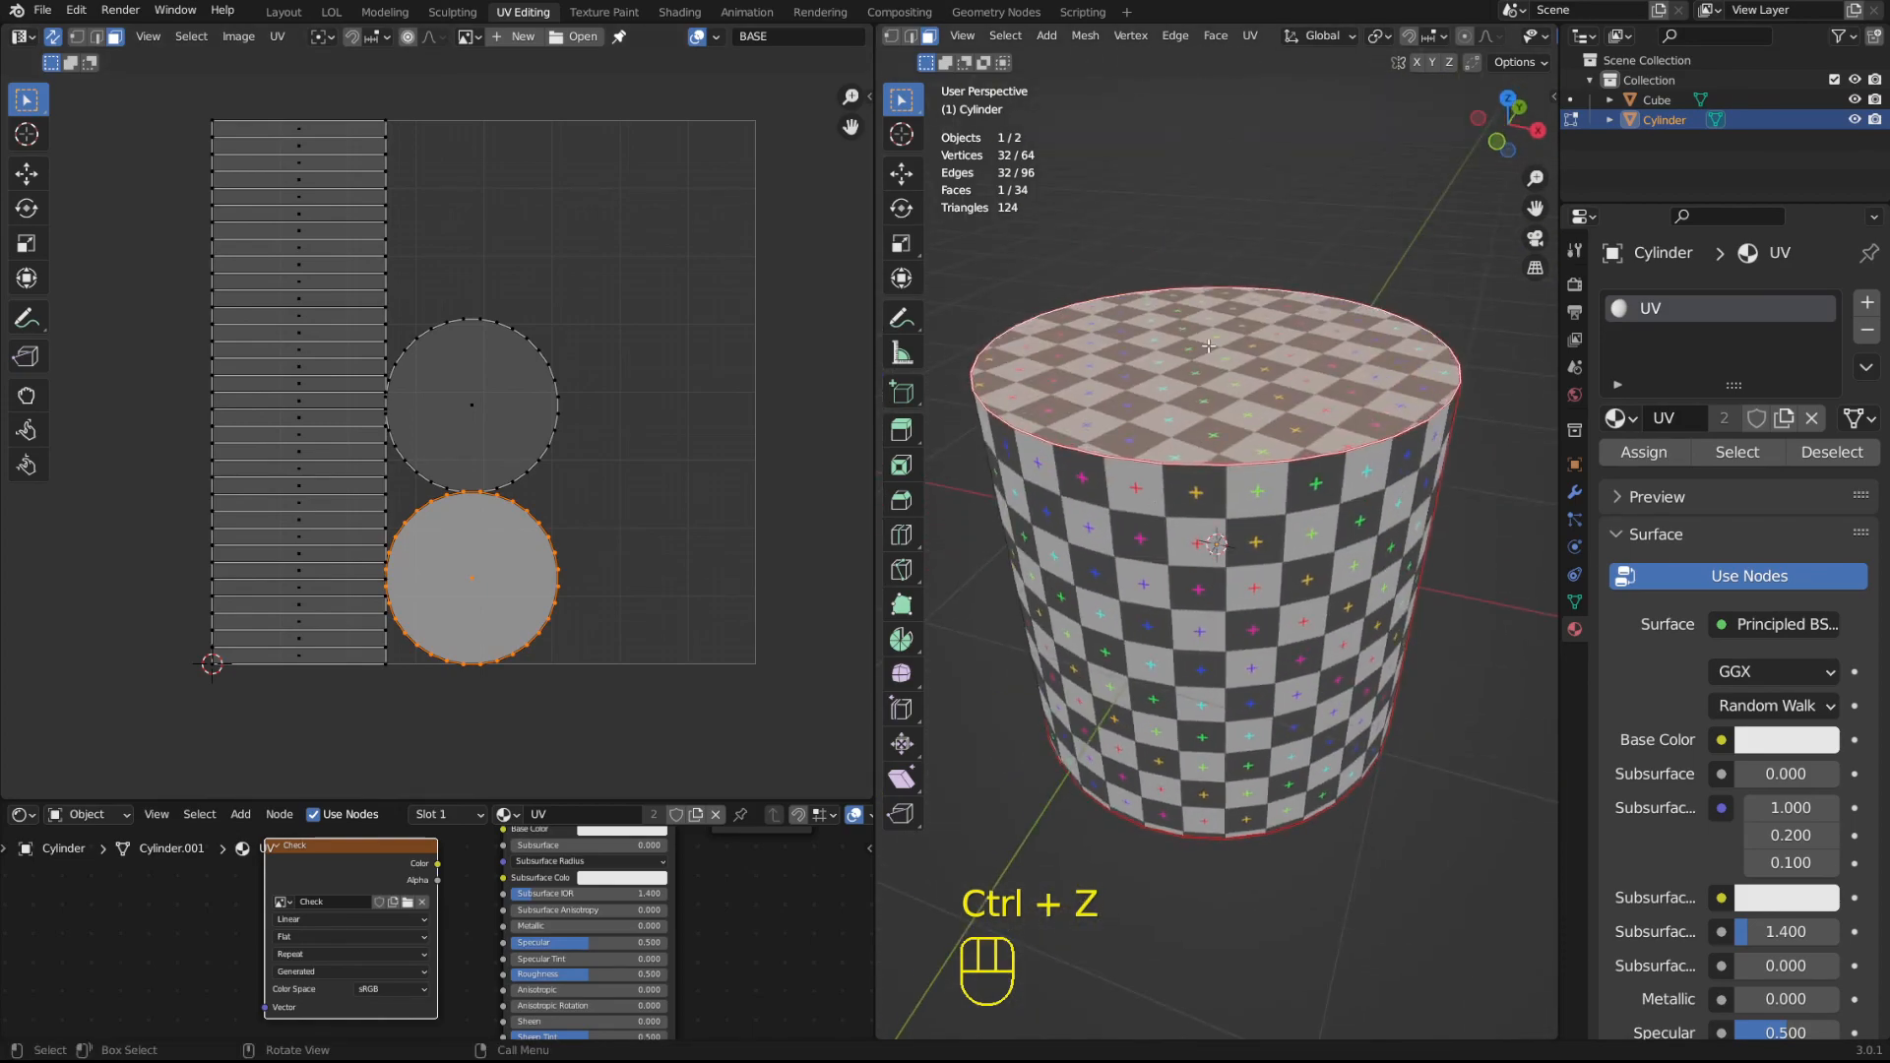
key("Tab")
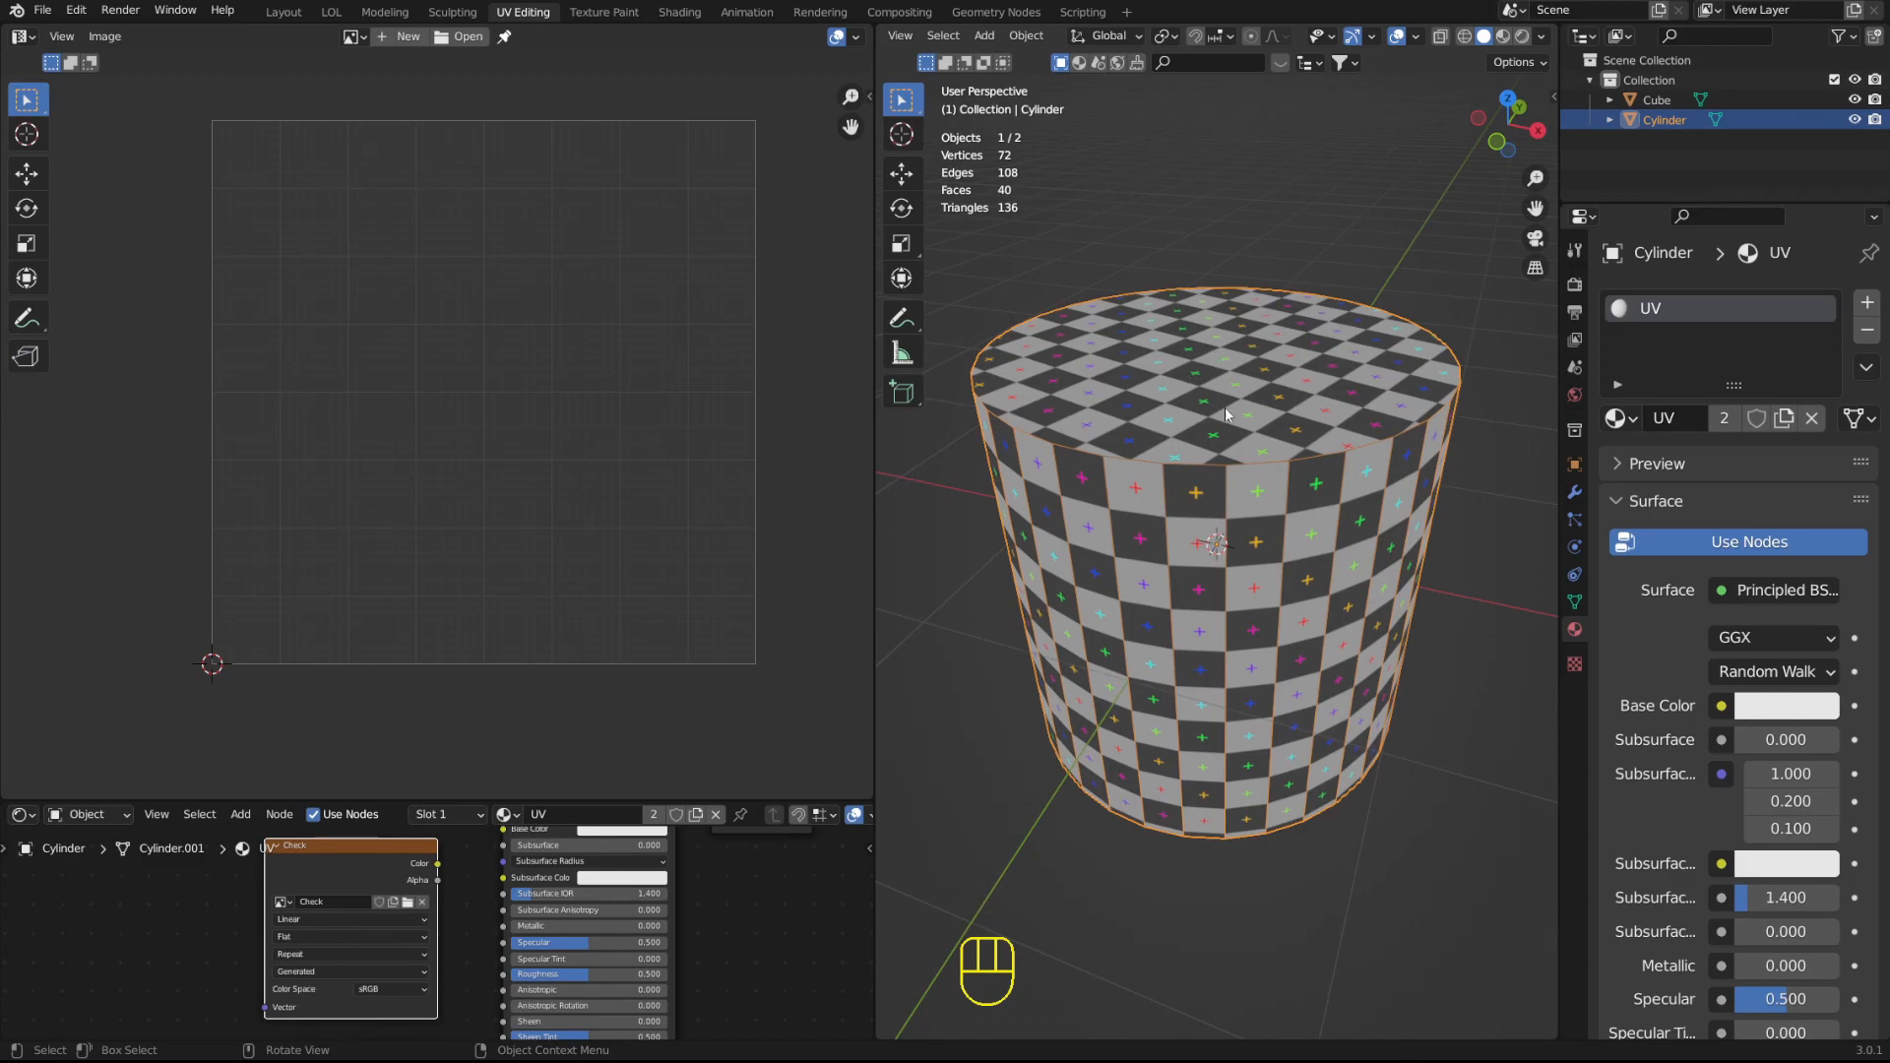
key("Tab")
middle_click_drag(1211, 302, 1220, 187)
left_click_drag(595, 799, 590, 601)
Examine the checker pattern on the cylinder's top, side and underside for stretching.
middle_click_drag(1288, 441, 1242, 323)
scroll(1233, 589, "up", 2)
scroll(1221, 313, "down", 4)
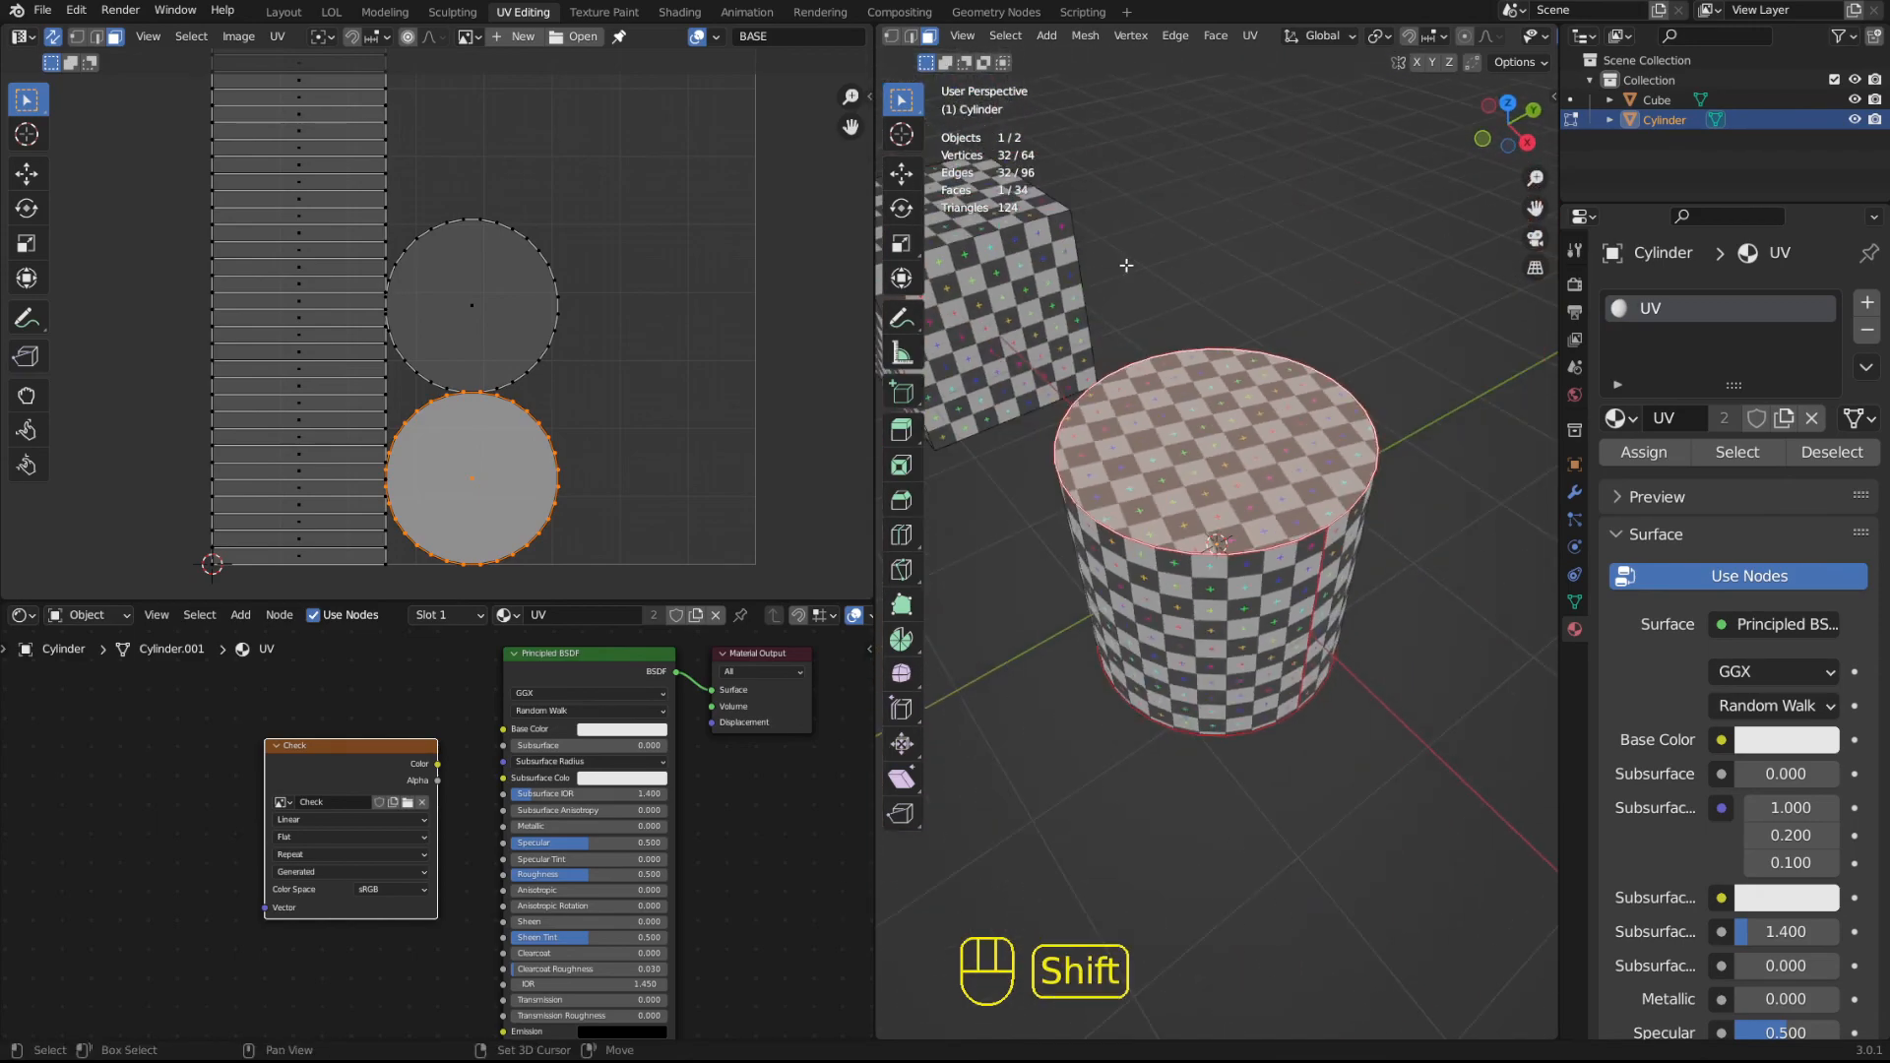
middle_click_drag(1135, 265, 1426, 422, "shift")
middle_click_drag(1417, 502, 1394, 431)
middle_click_drag(1394, 431, 1172, 345, "shift")
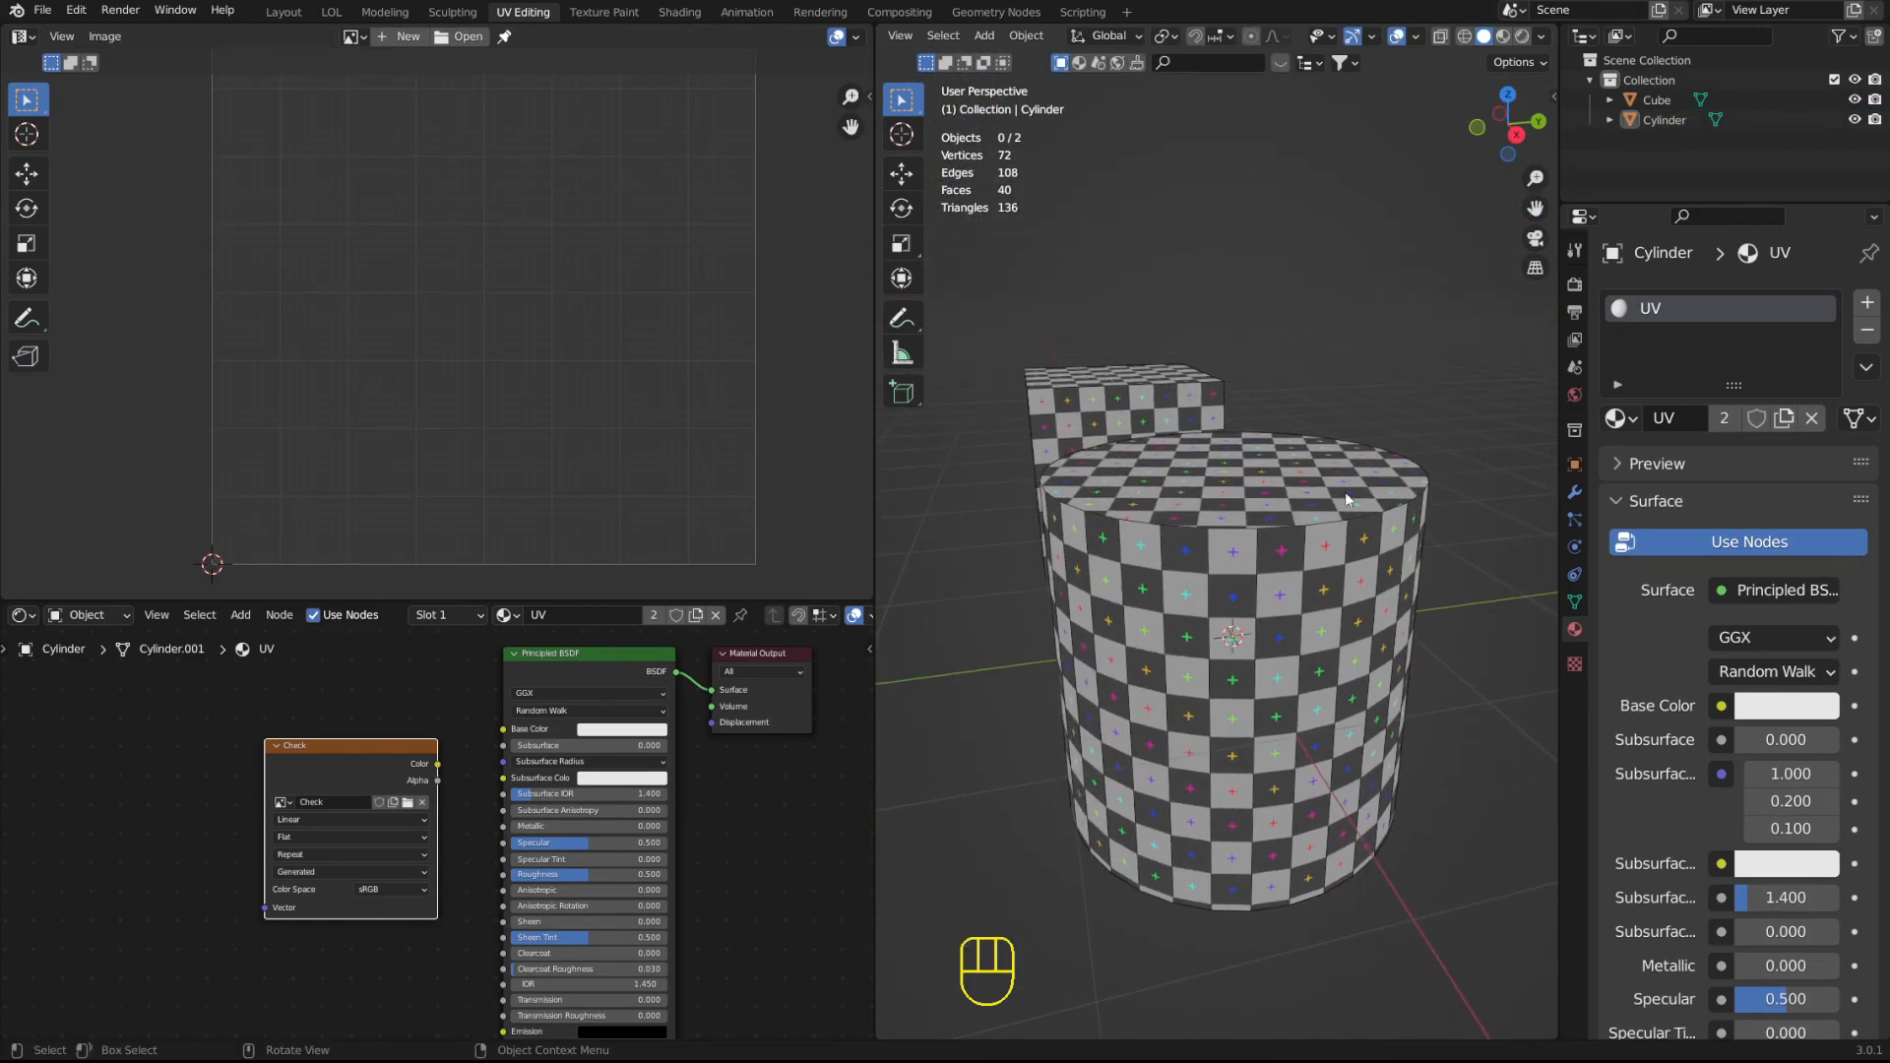
middle_click_drag(1280, 512, 1285, 468)
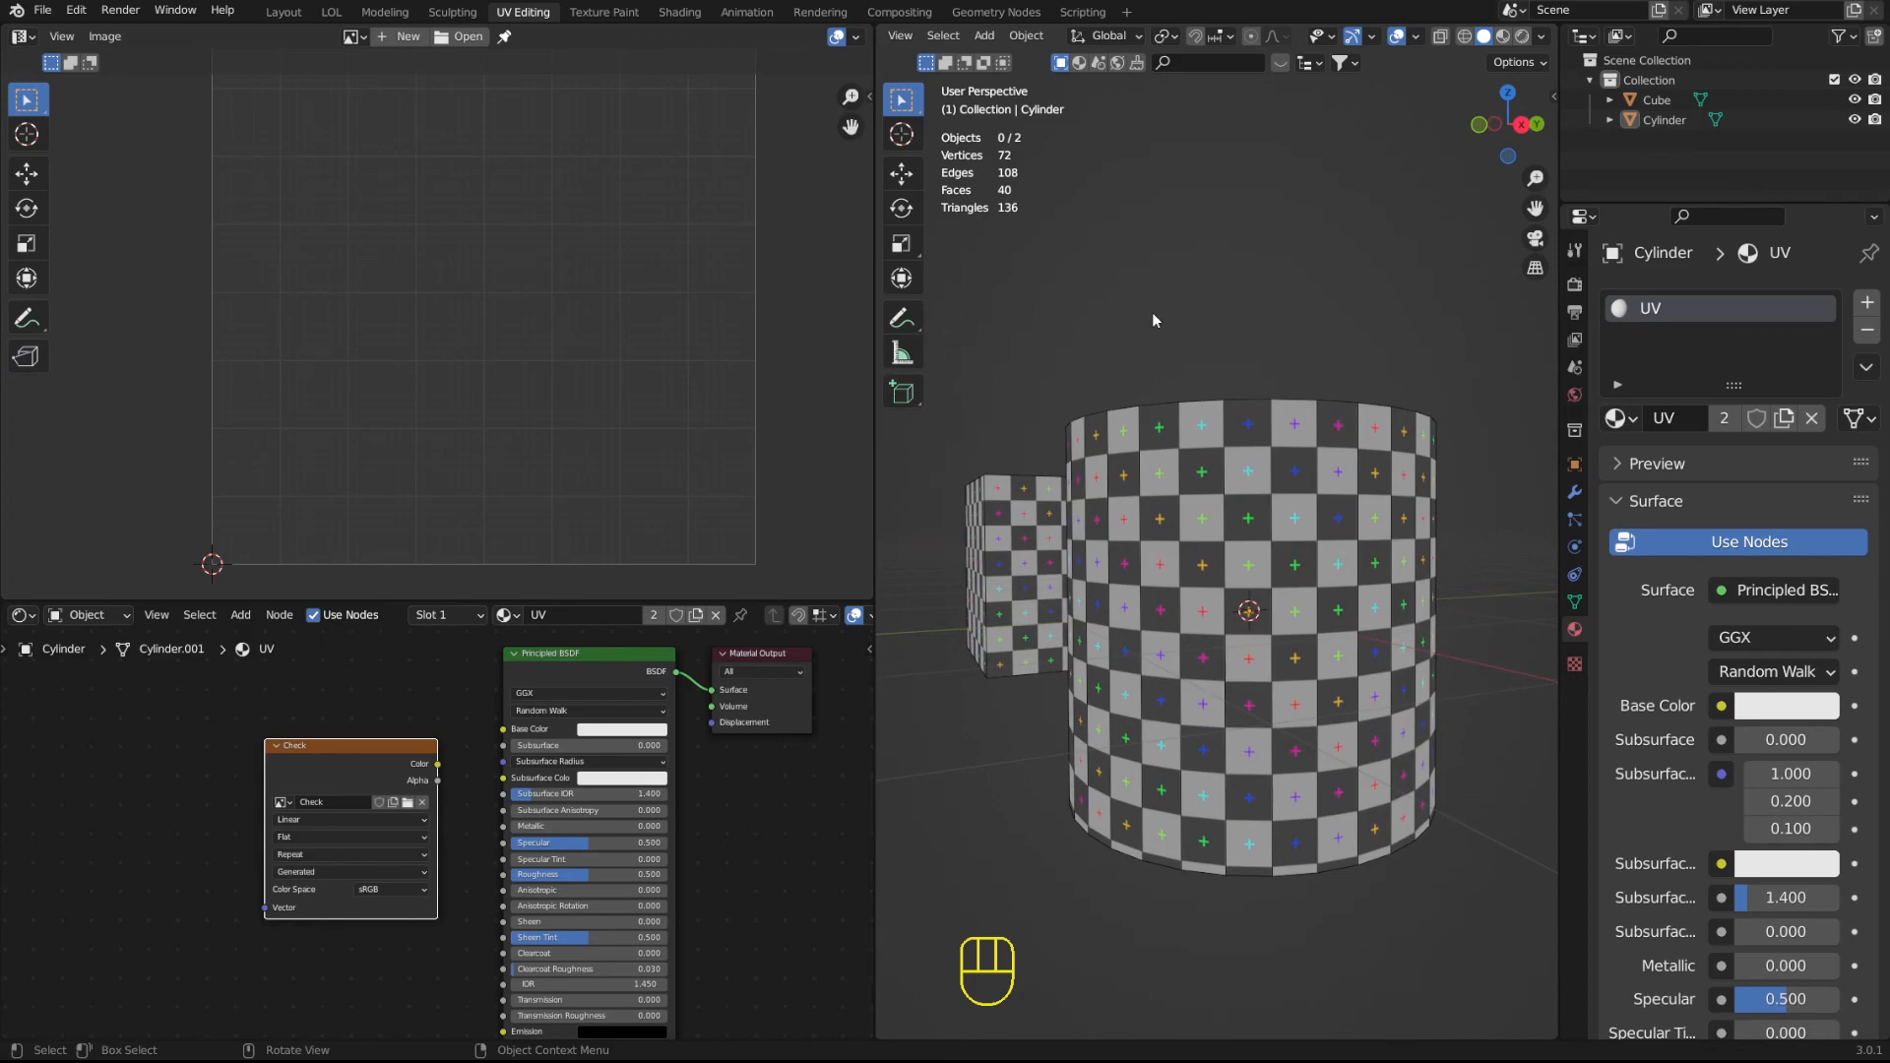